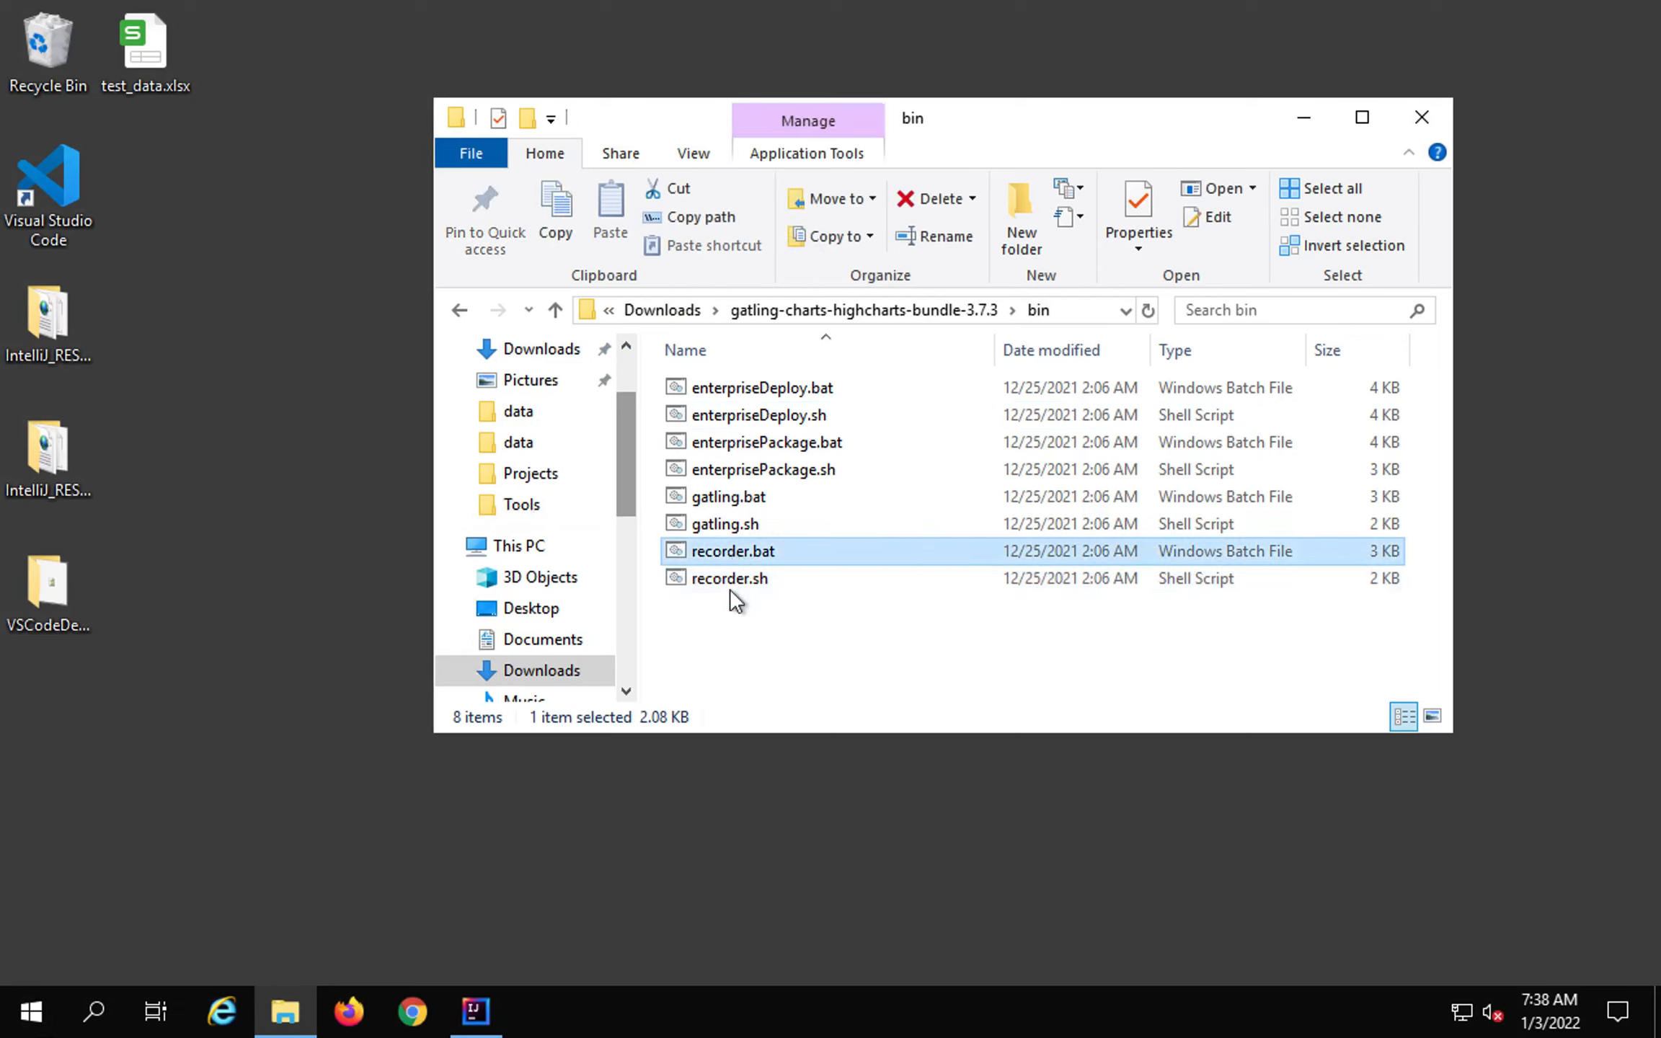
# Look over recorder.sh and recorder.bat in the Gatling bin folder, then return to IntelliJ IDEA.
pyautogui.click(730, 581)
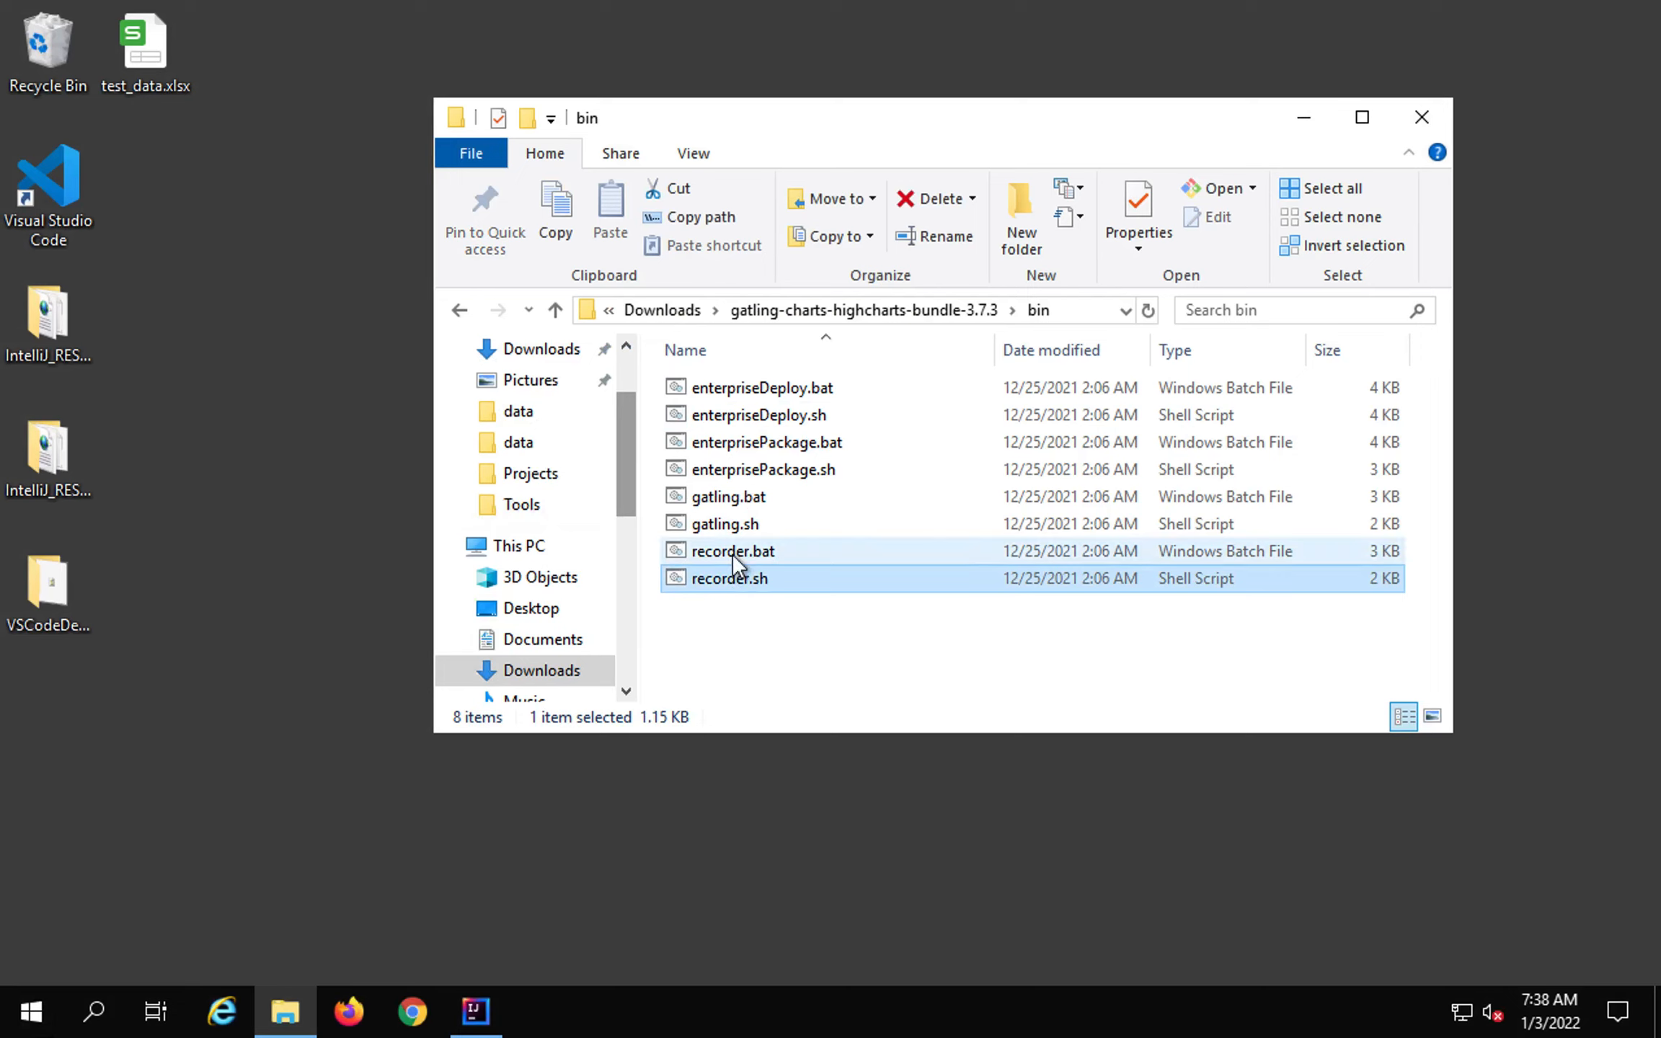
pyautogui.click(732, 553)
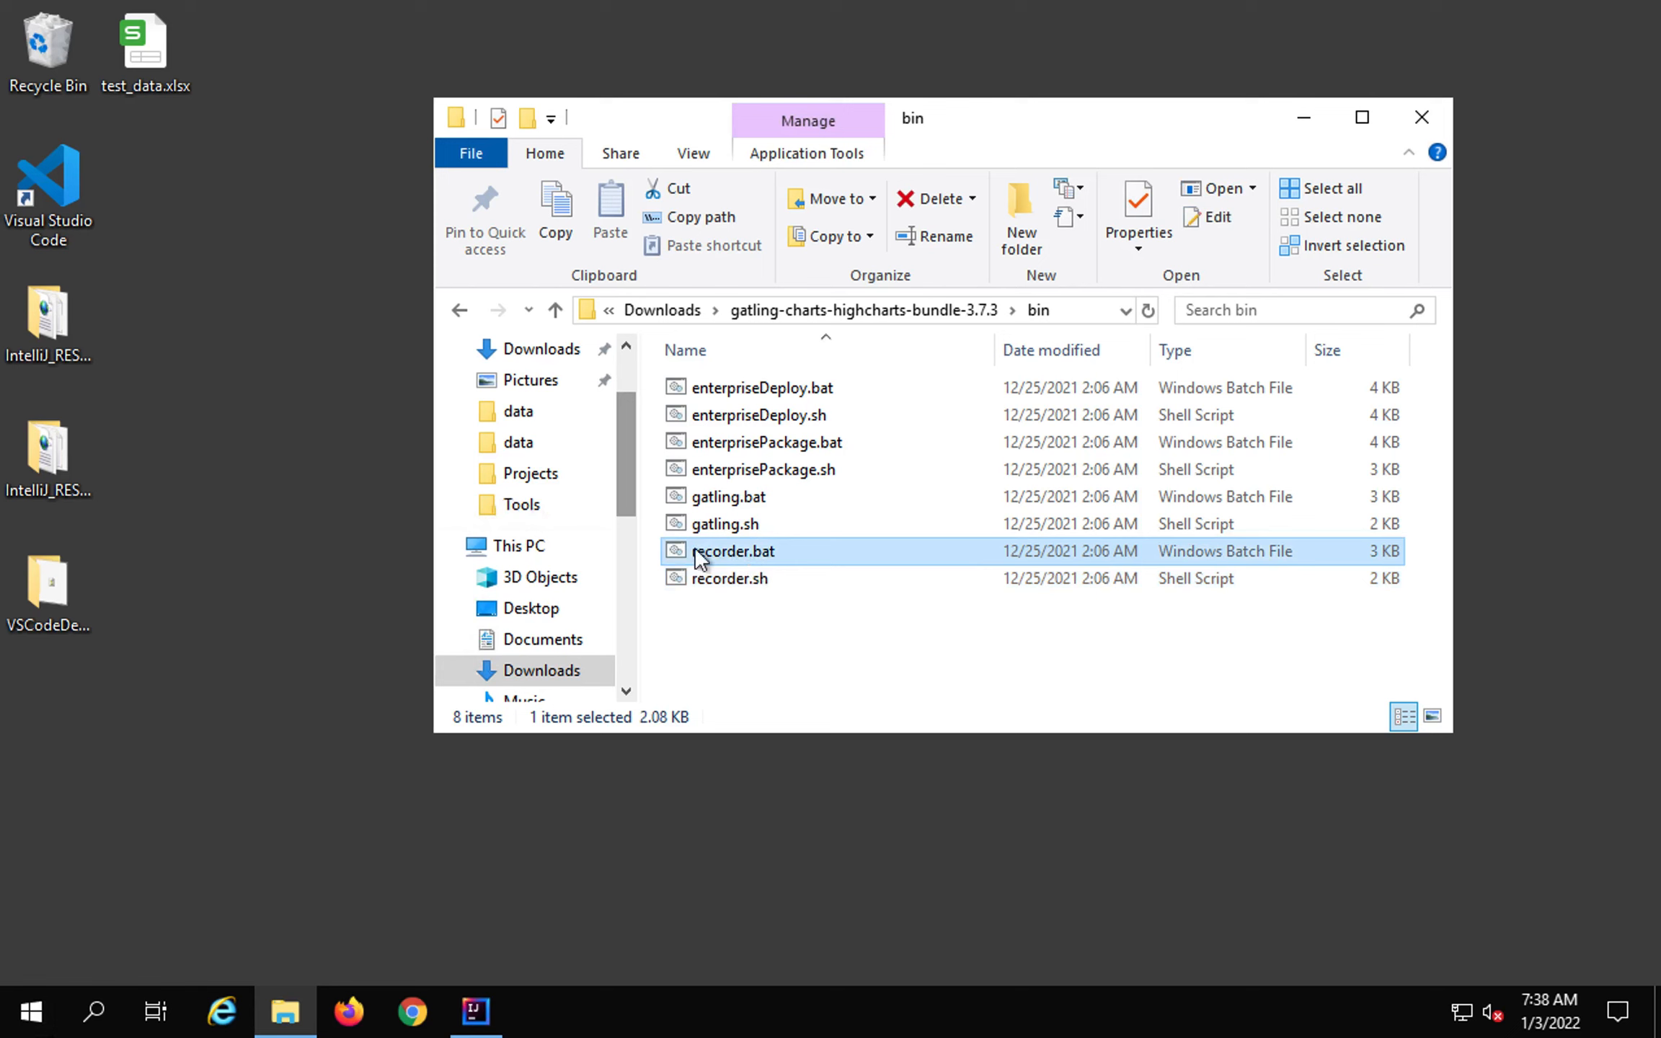
pyautogui.click(476, 1009)
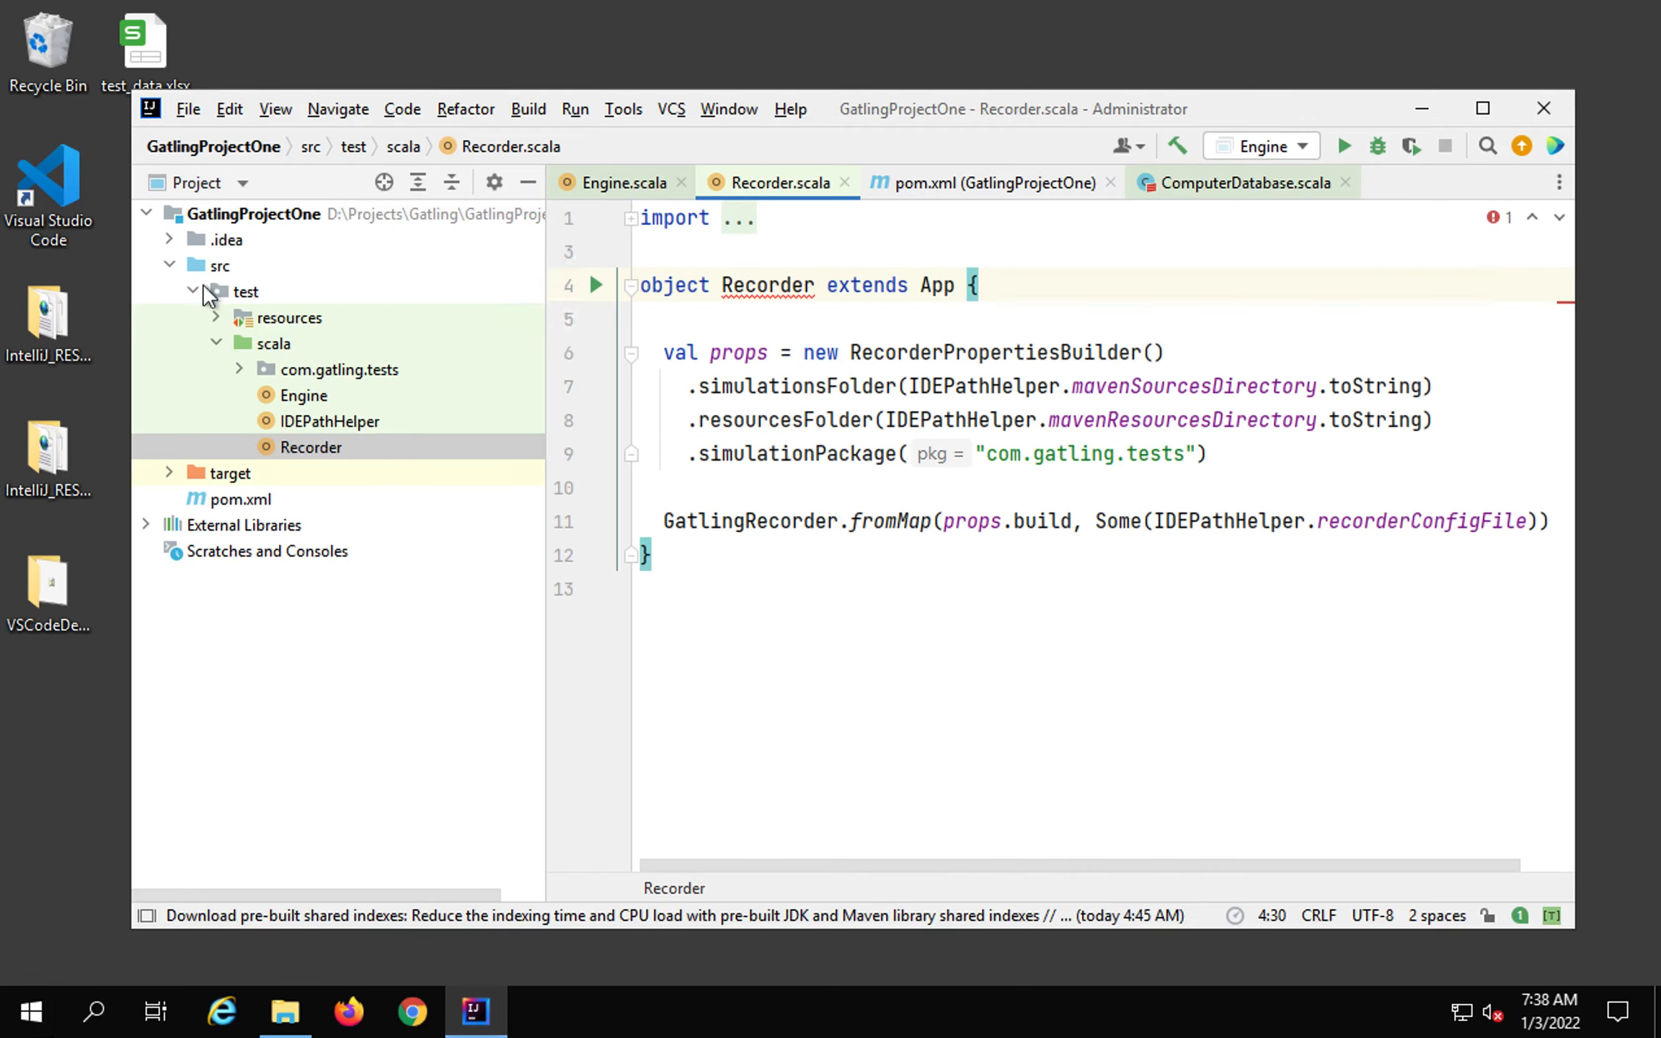
# Open the Recorder class from src > test > scala and run it.
pyautogui.click(171, 265)
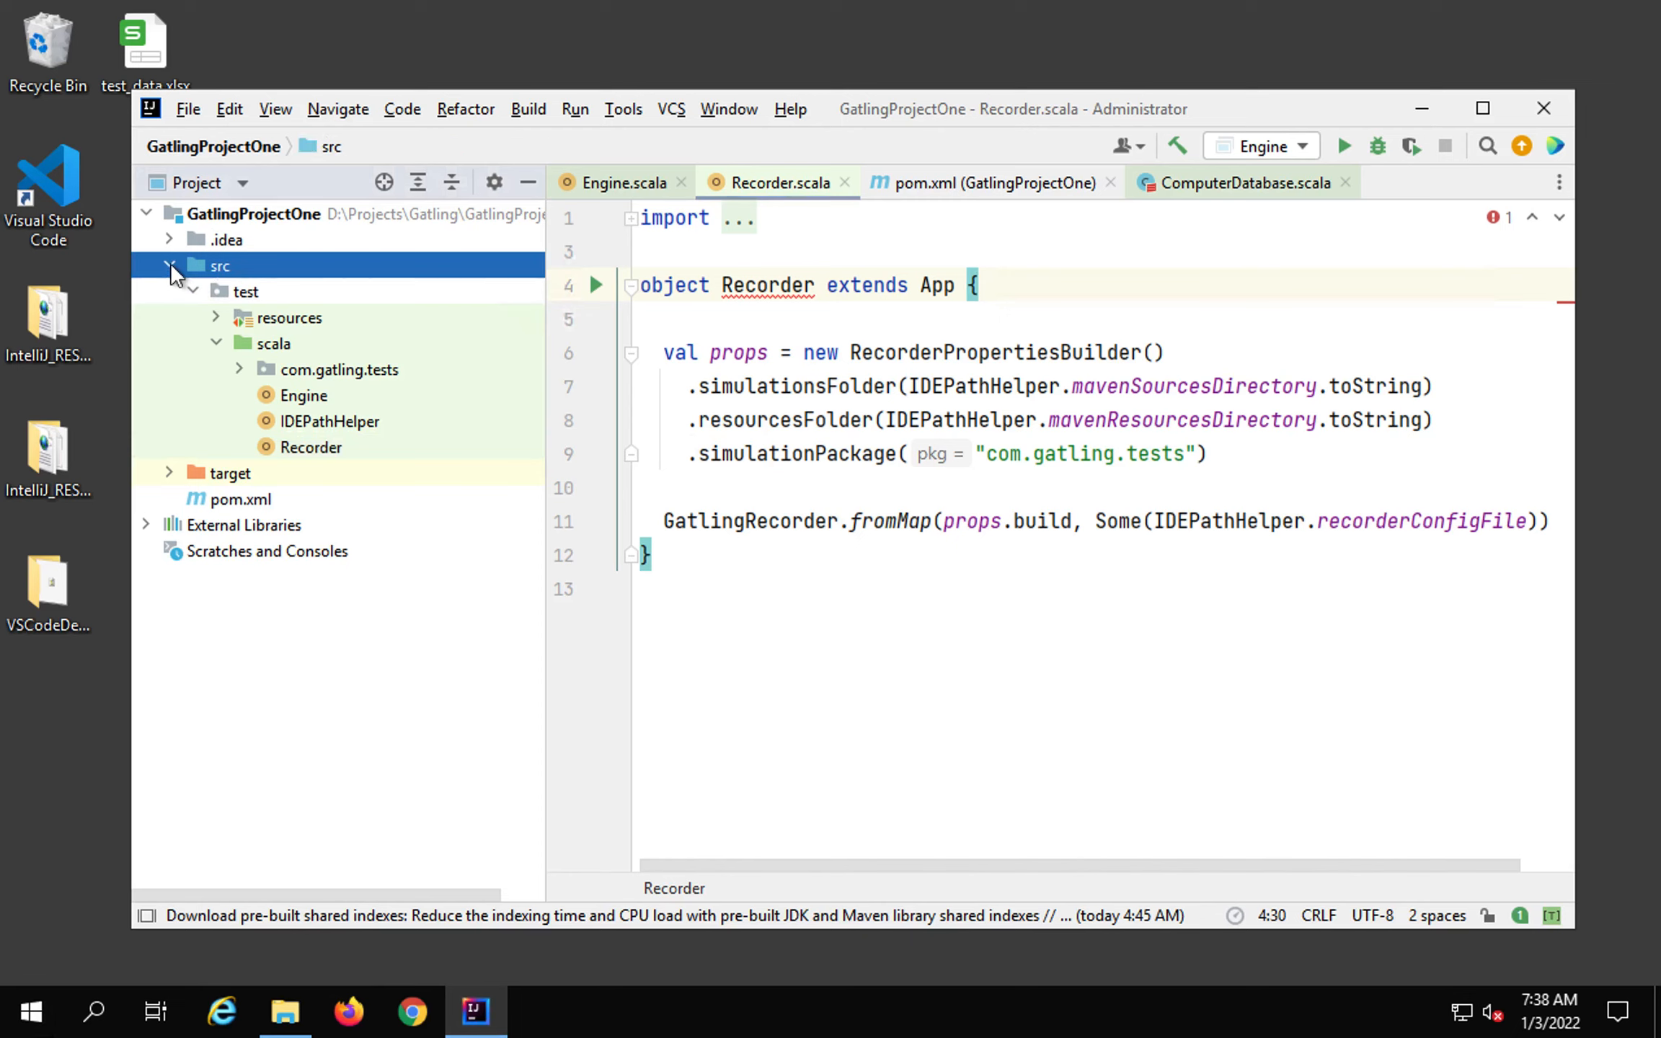
pyautogui.click(170, 267)
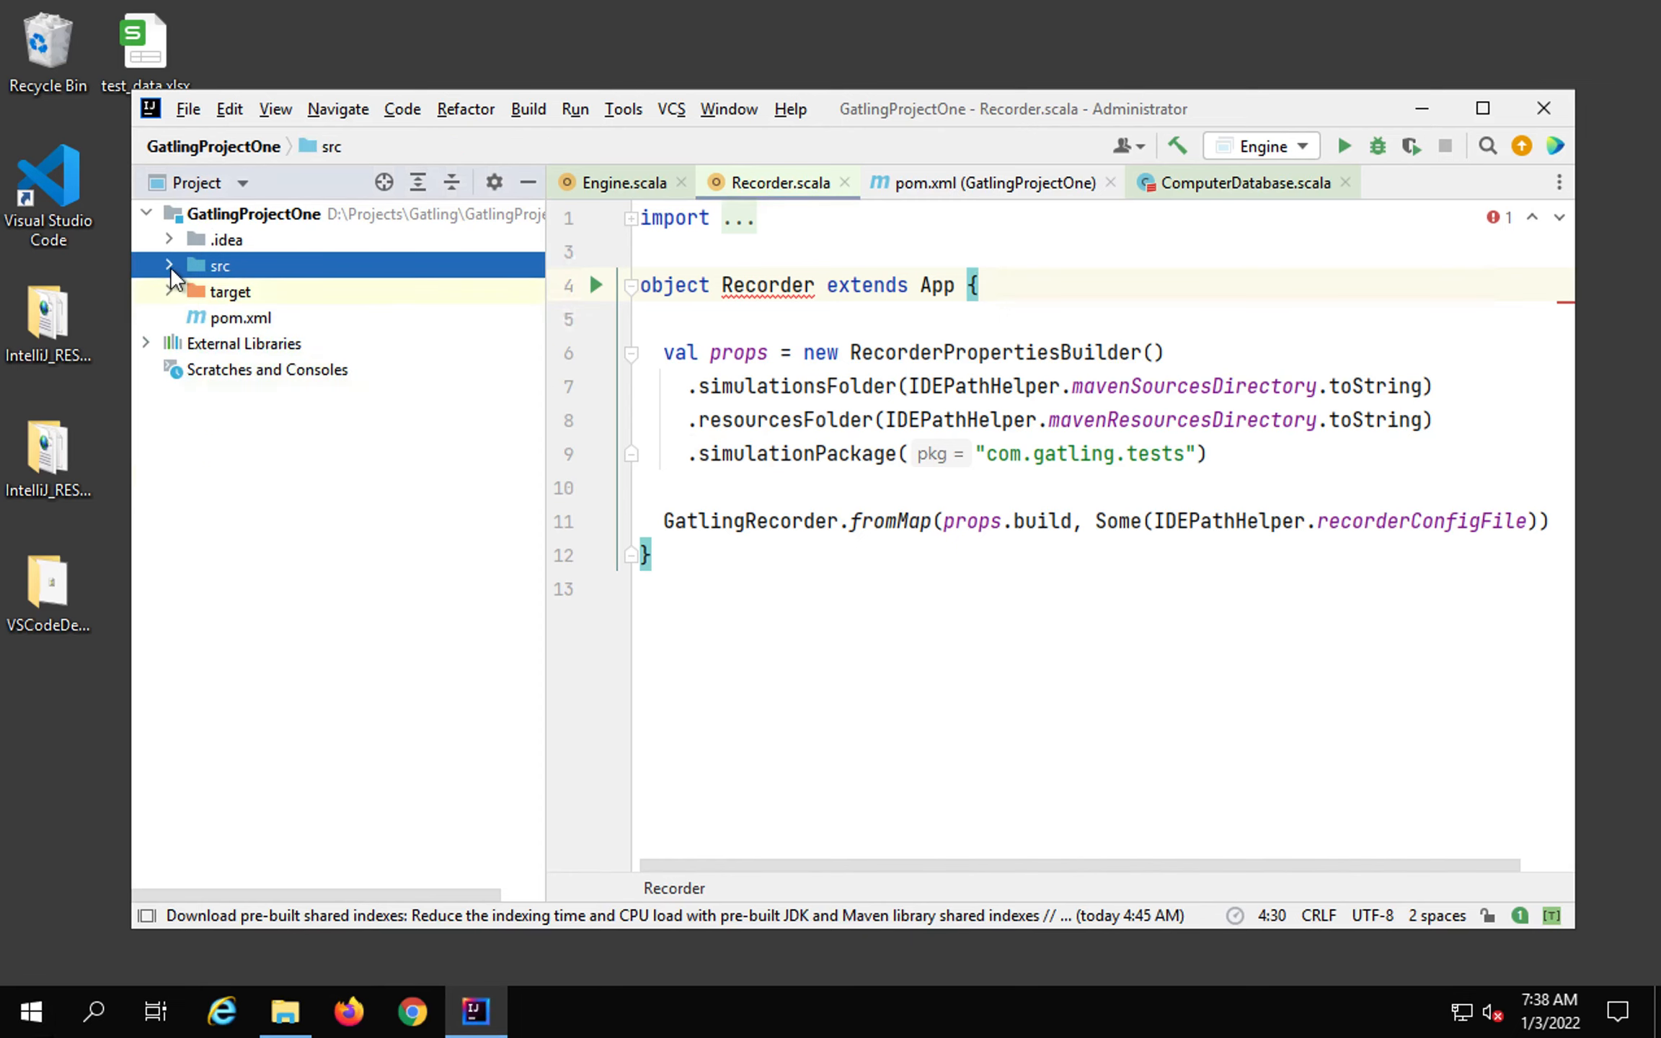
pyautogui.click(170, 267)
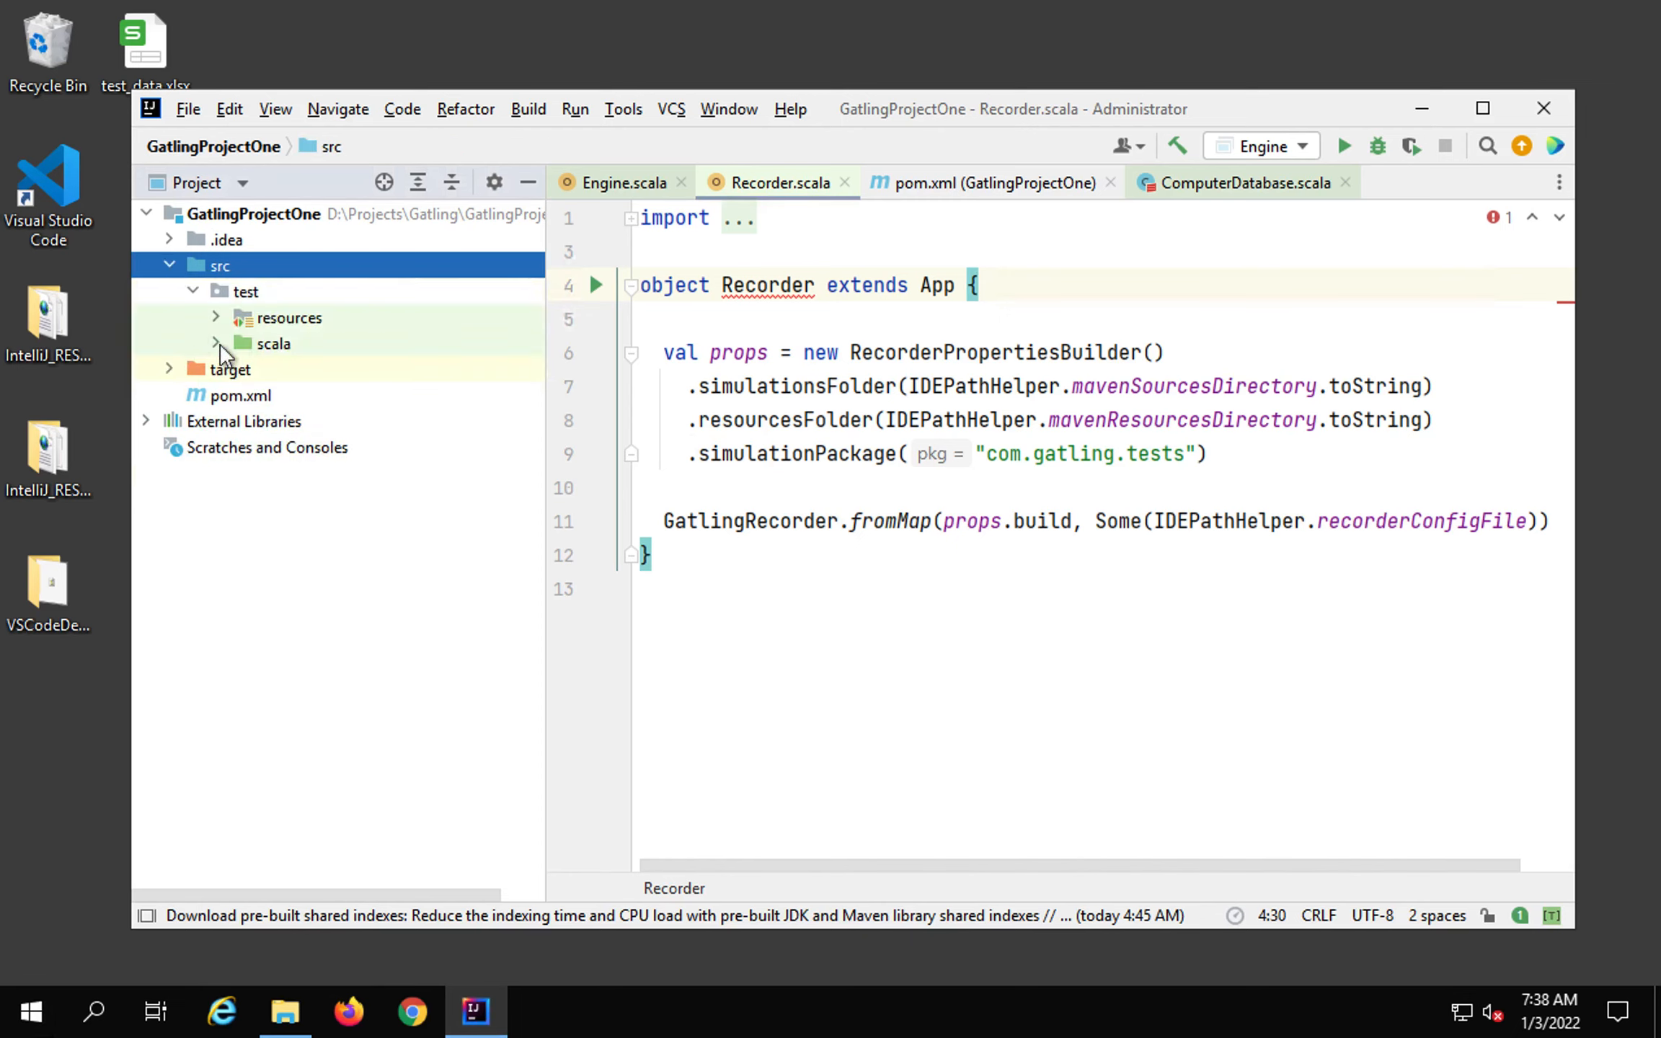
pyautogui.click(216, 344)
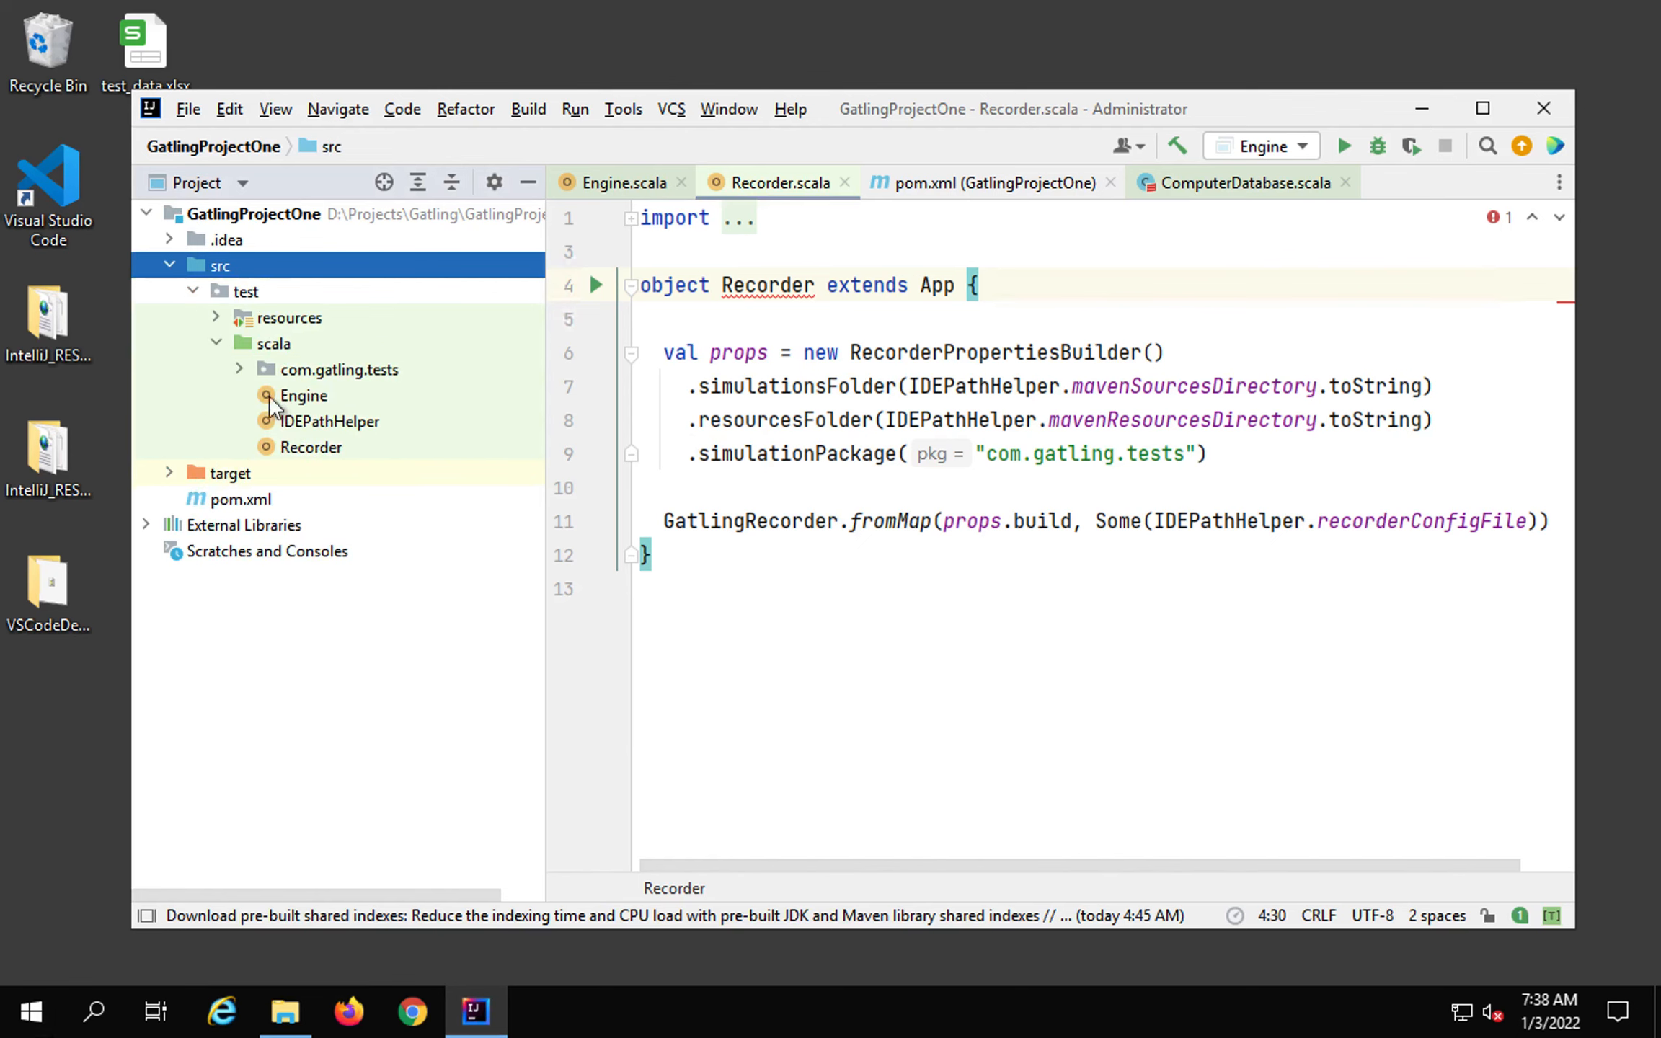
pyautogui.doubleClick(301, 447)
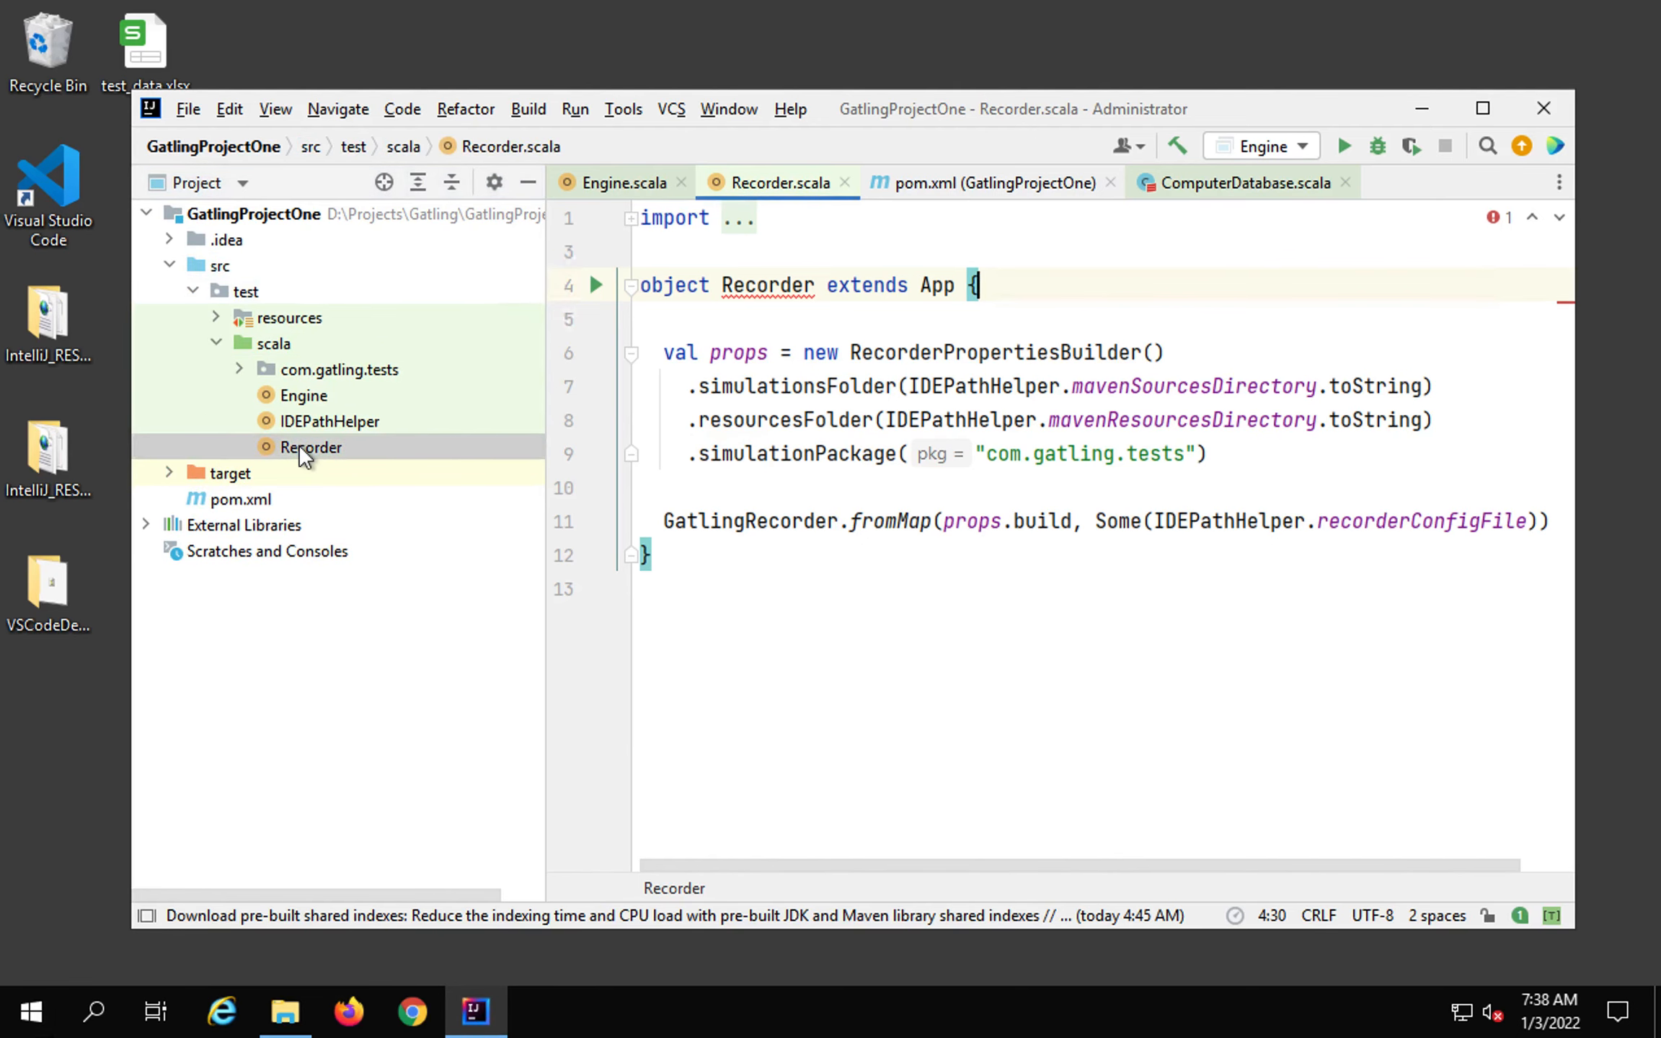
pyautogui.rightClick(742, 381)
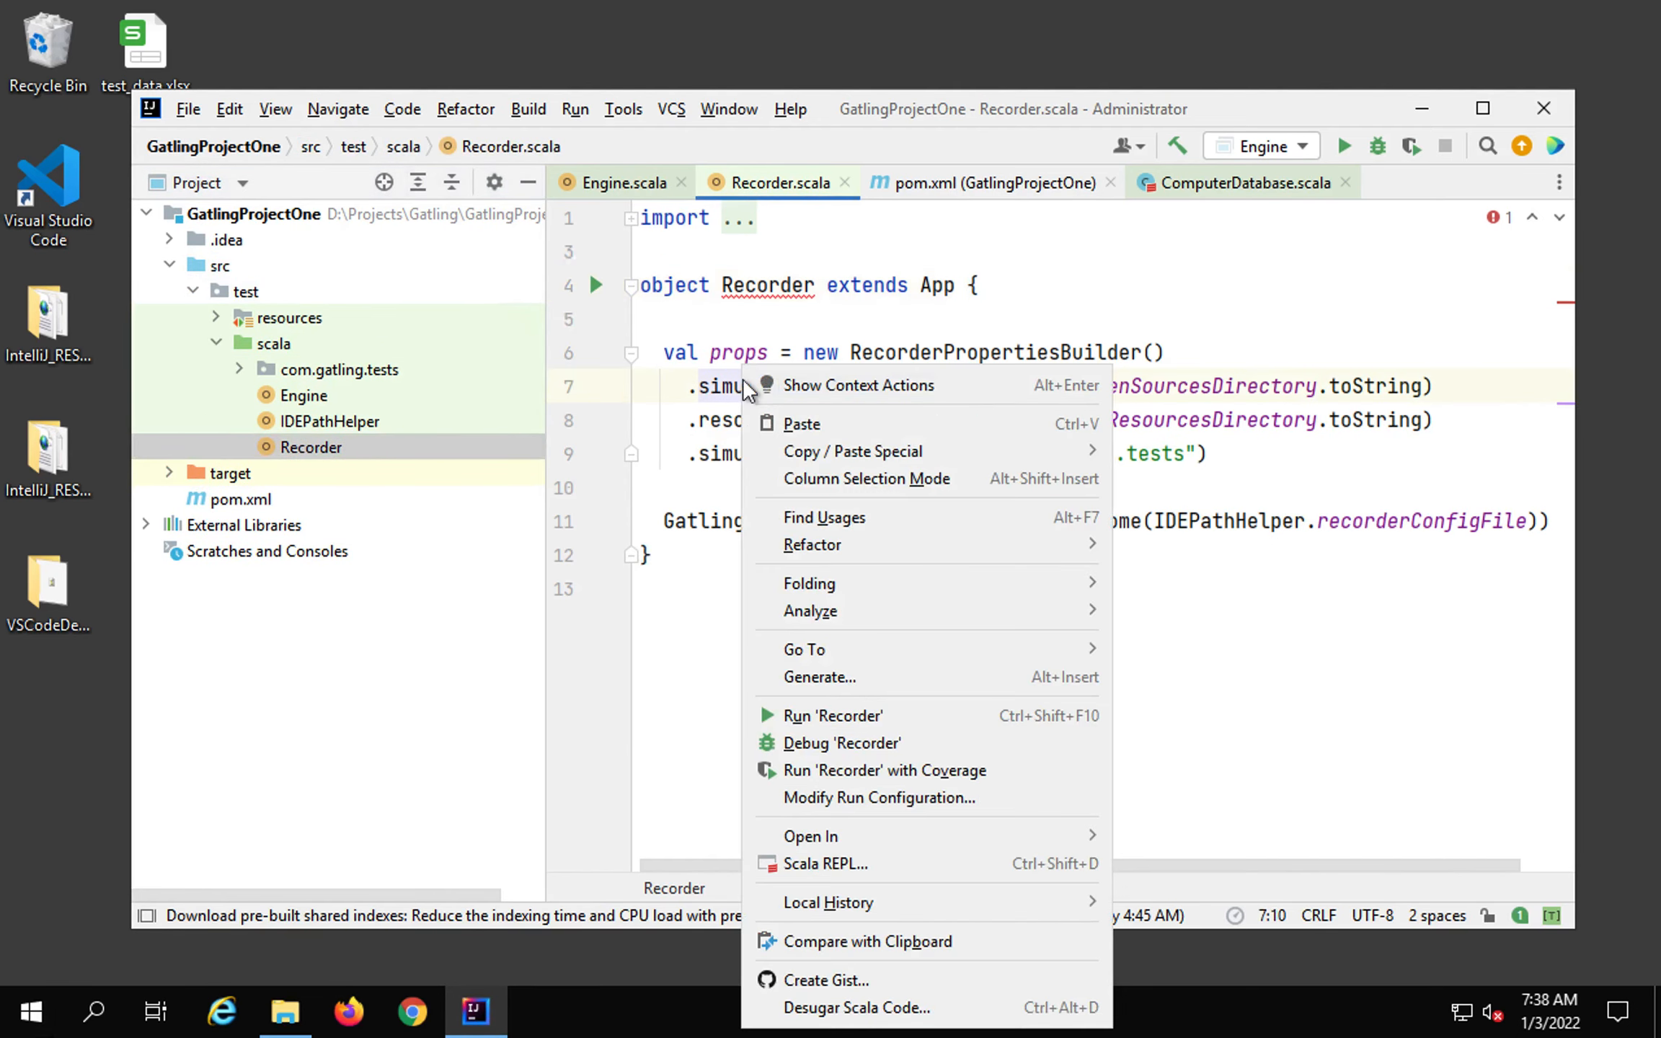
pyautogui.click(853, 718)
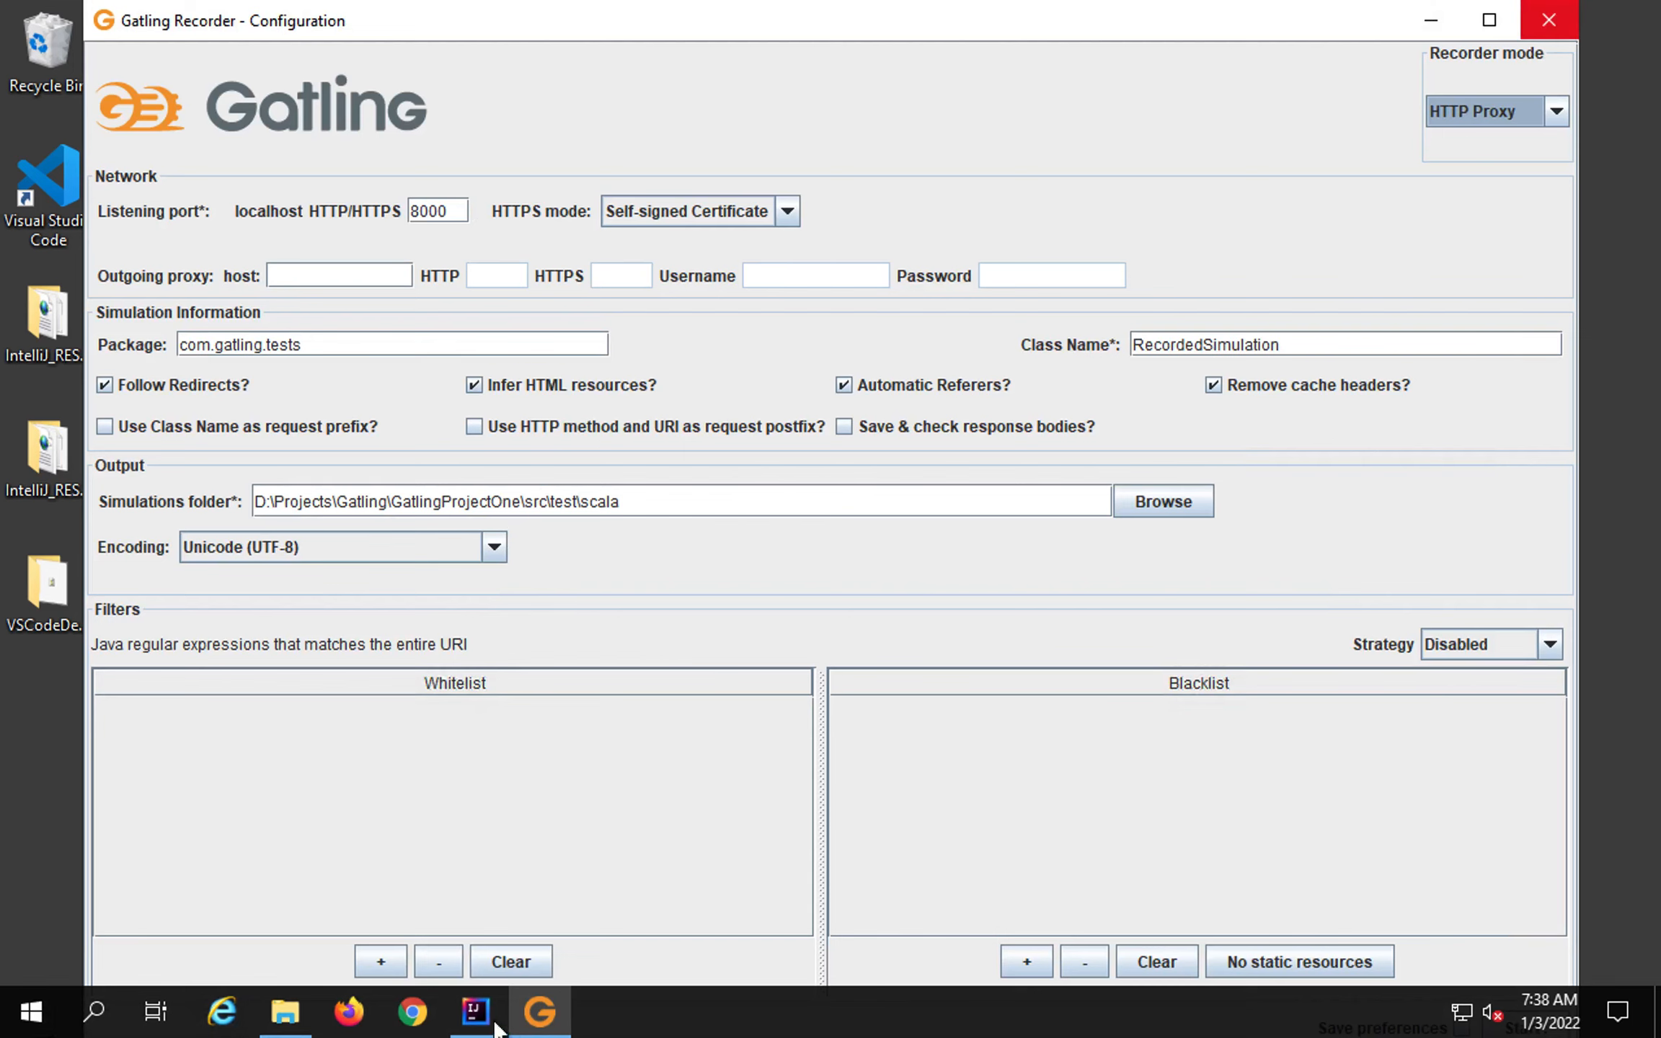
# Stop the running Recorder process and minimize IntelliJ IDEA.
pyautogui.click(475, 1013)
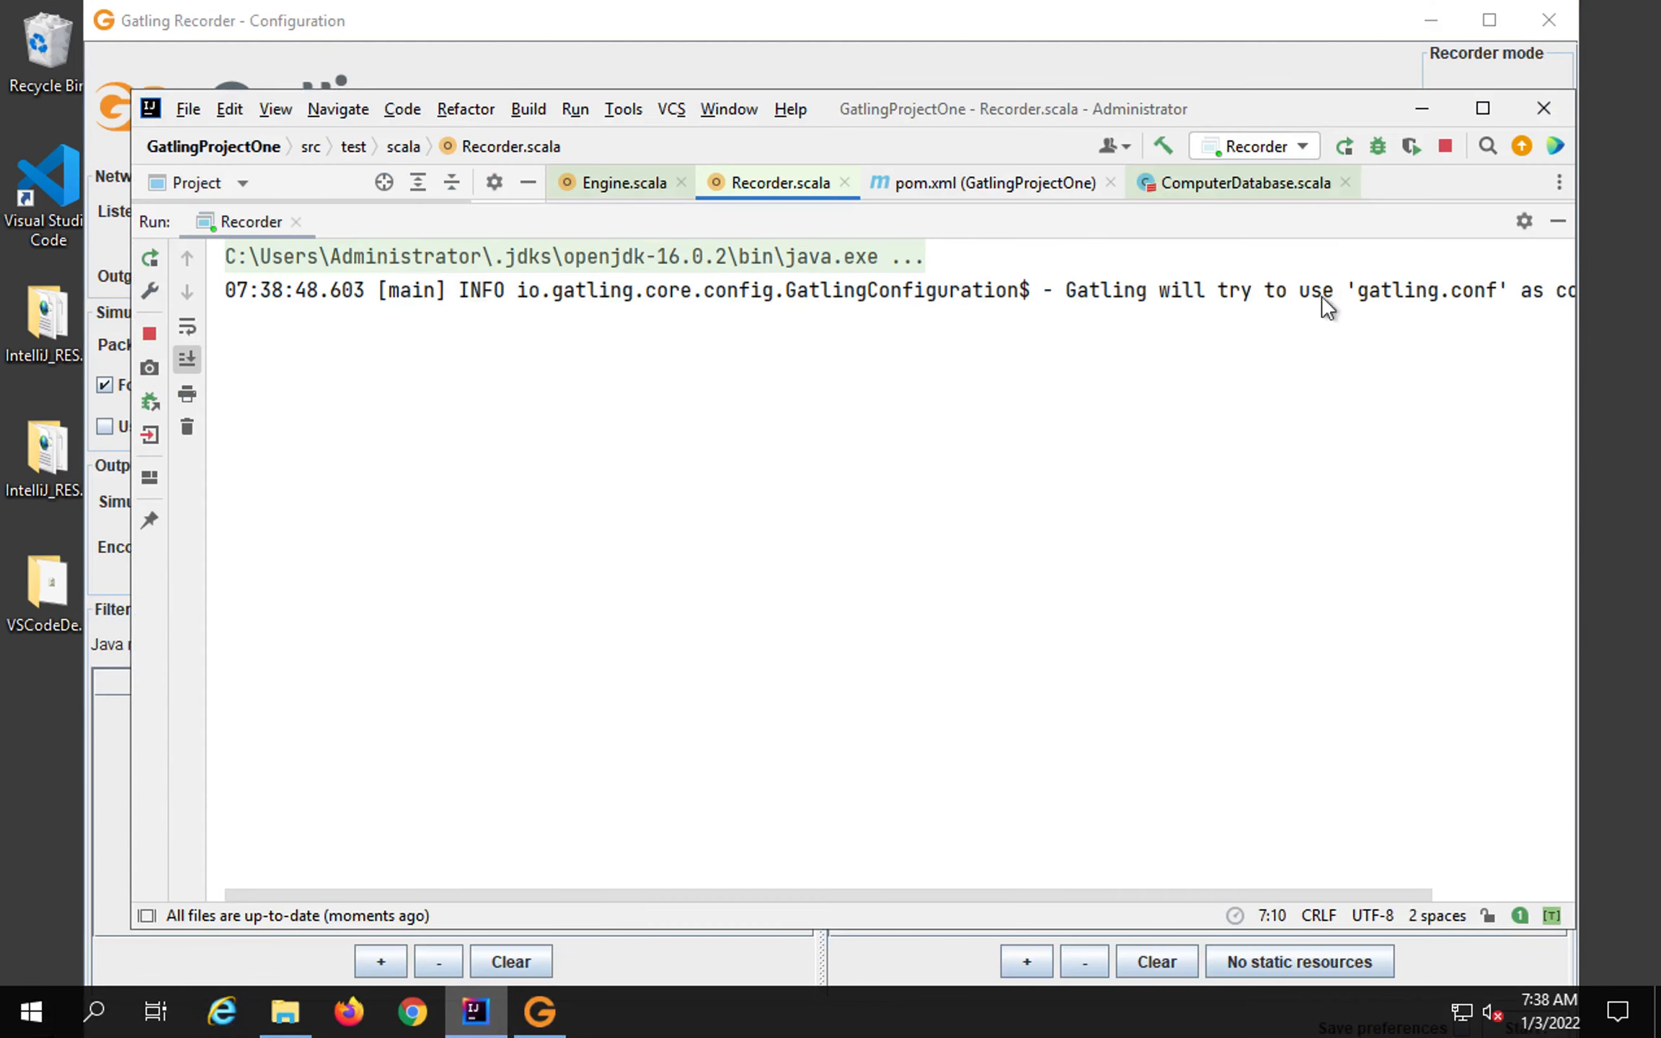
pyautogui.click(1445, 146)
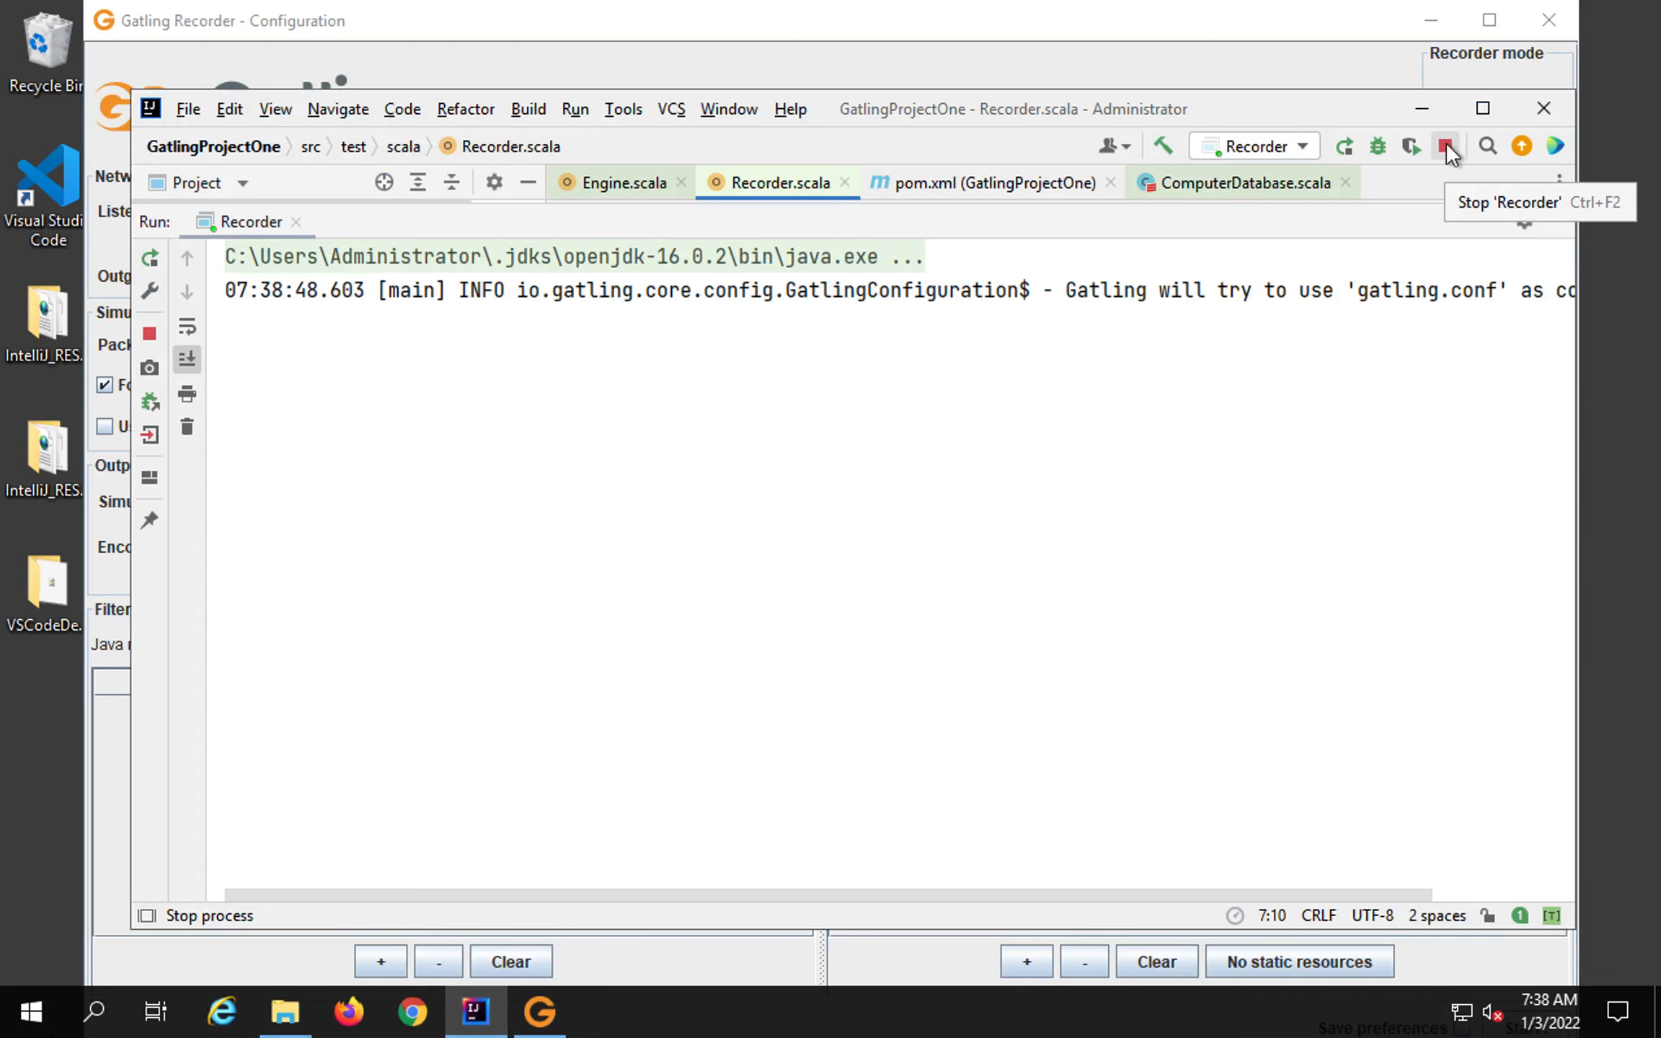
pyautogui.click(1421, 108)
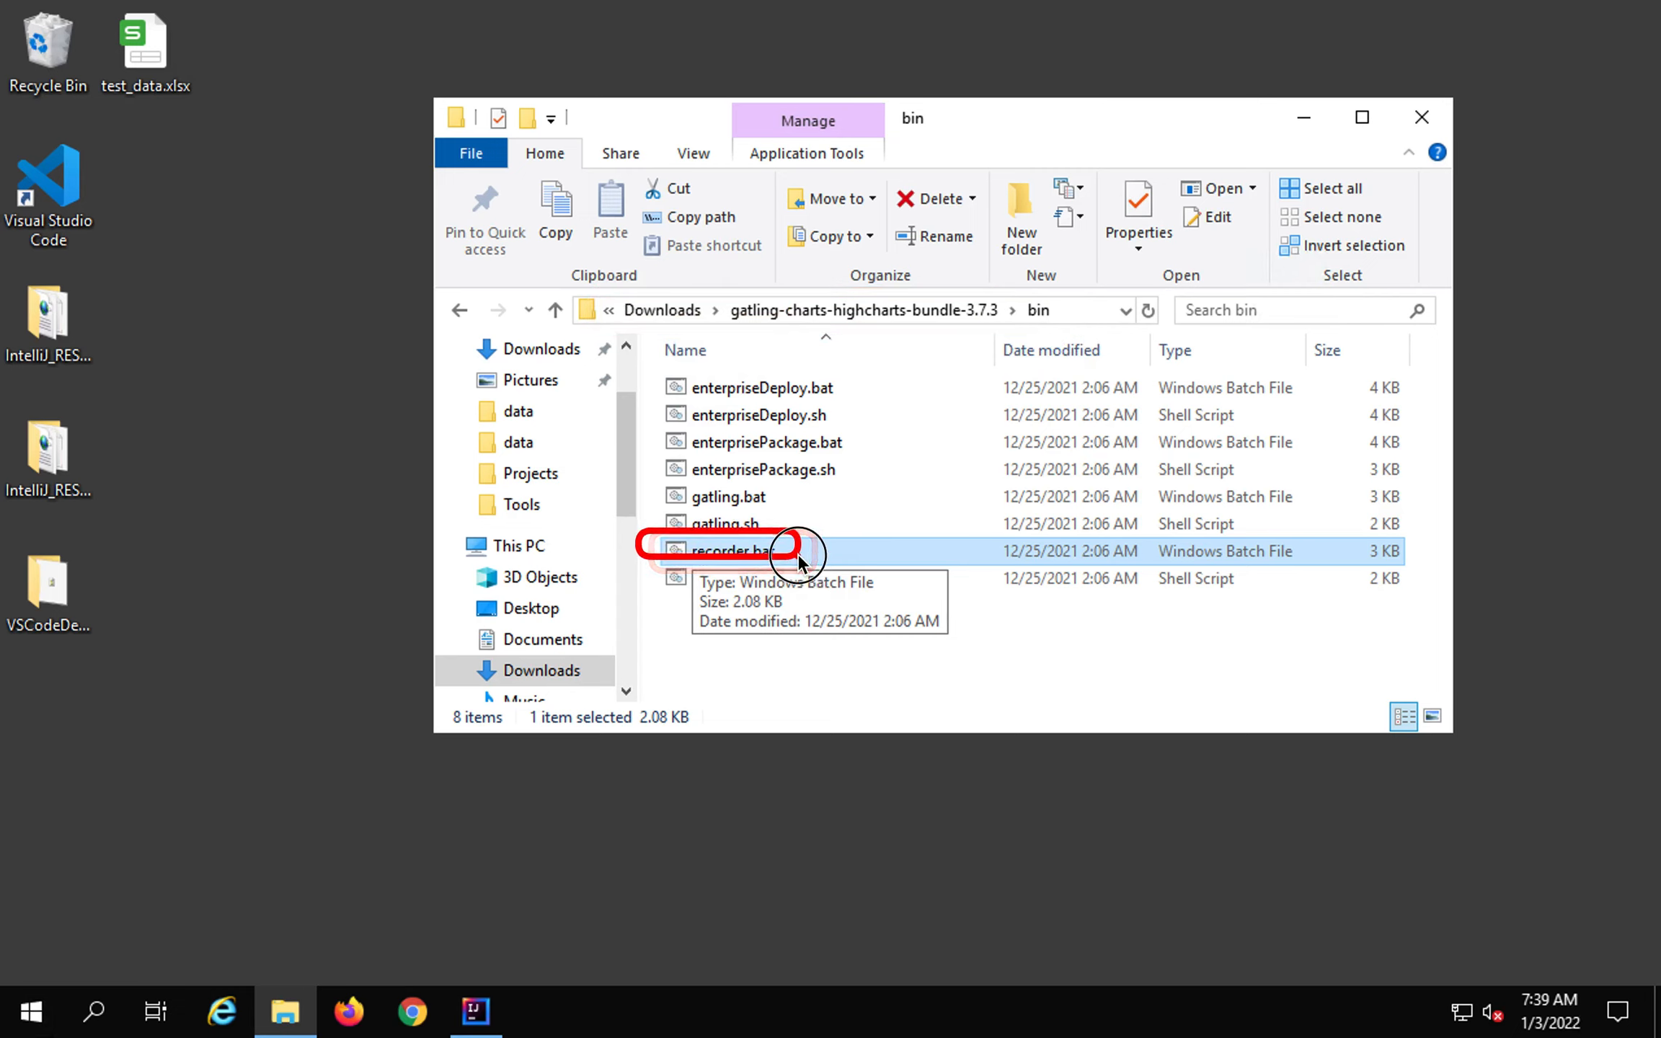
# Launch recorder.bat from the gatling-charts-highcharts-bundle-3.7.3 bin folder.
pyautogui.doubleClick(749, 550)
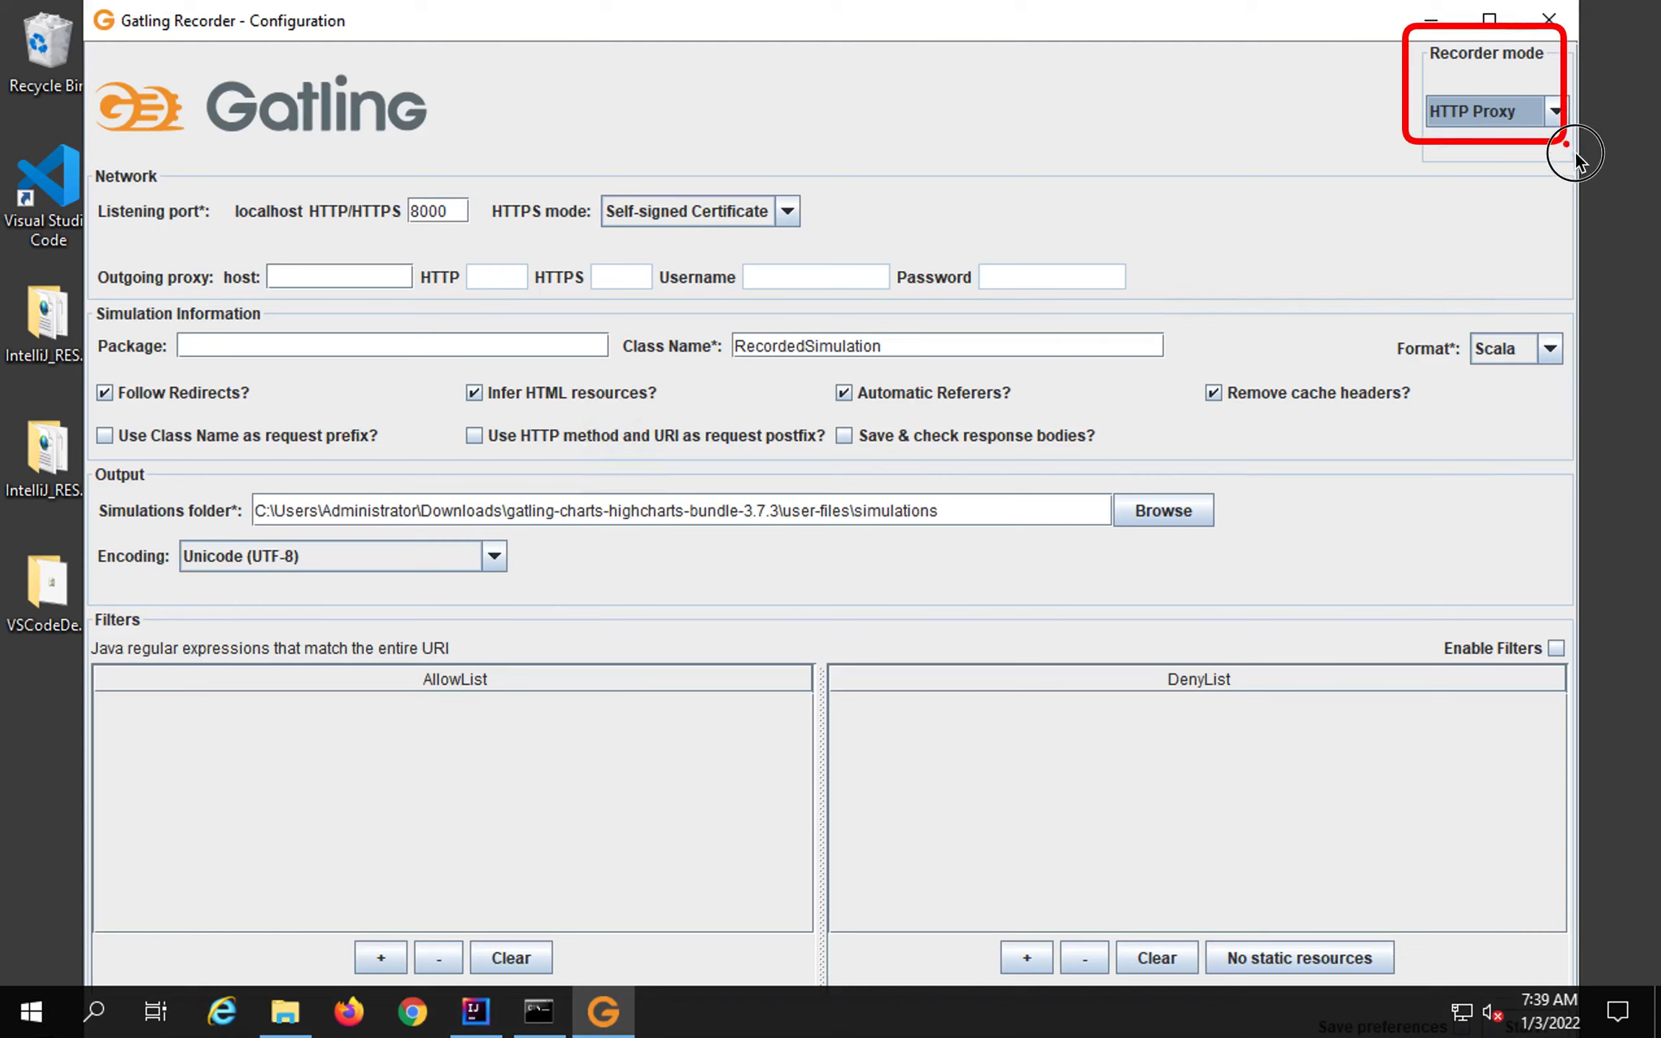
pyautogui.click(1556, 109)
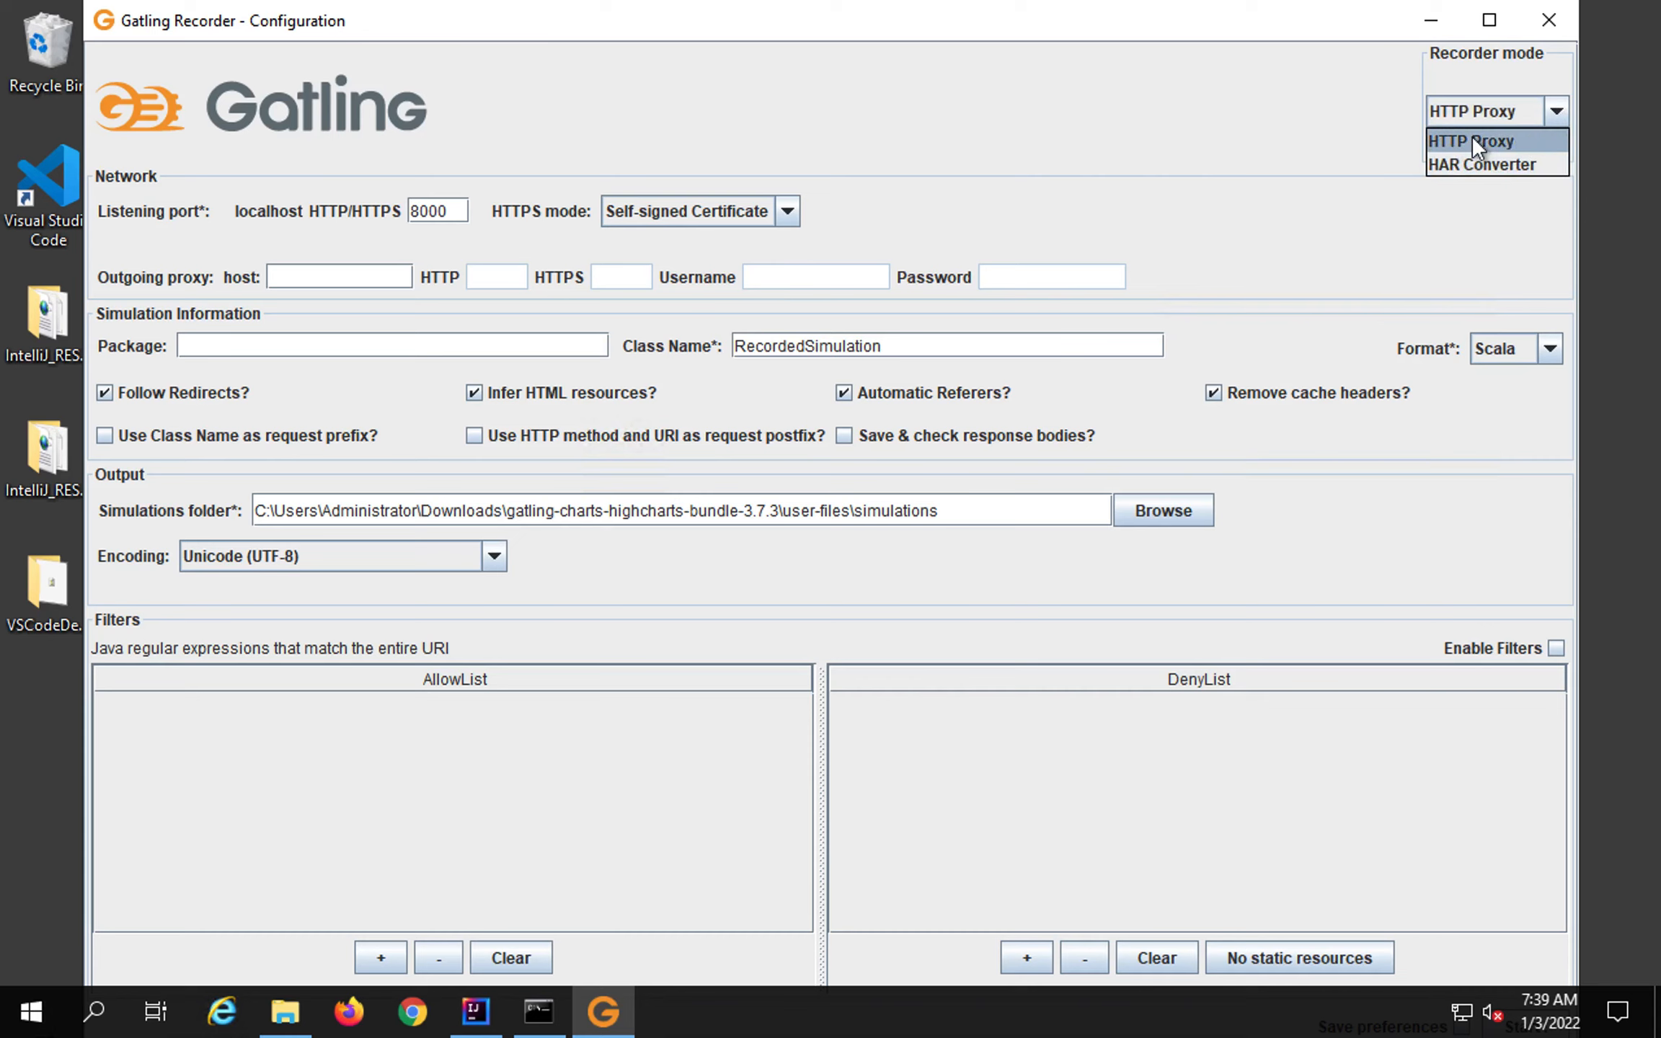
pyautogui.click(1471, 140)
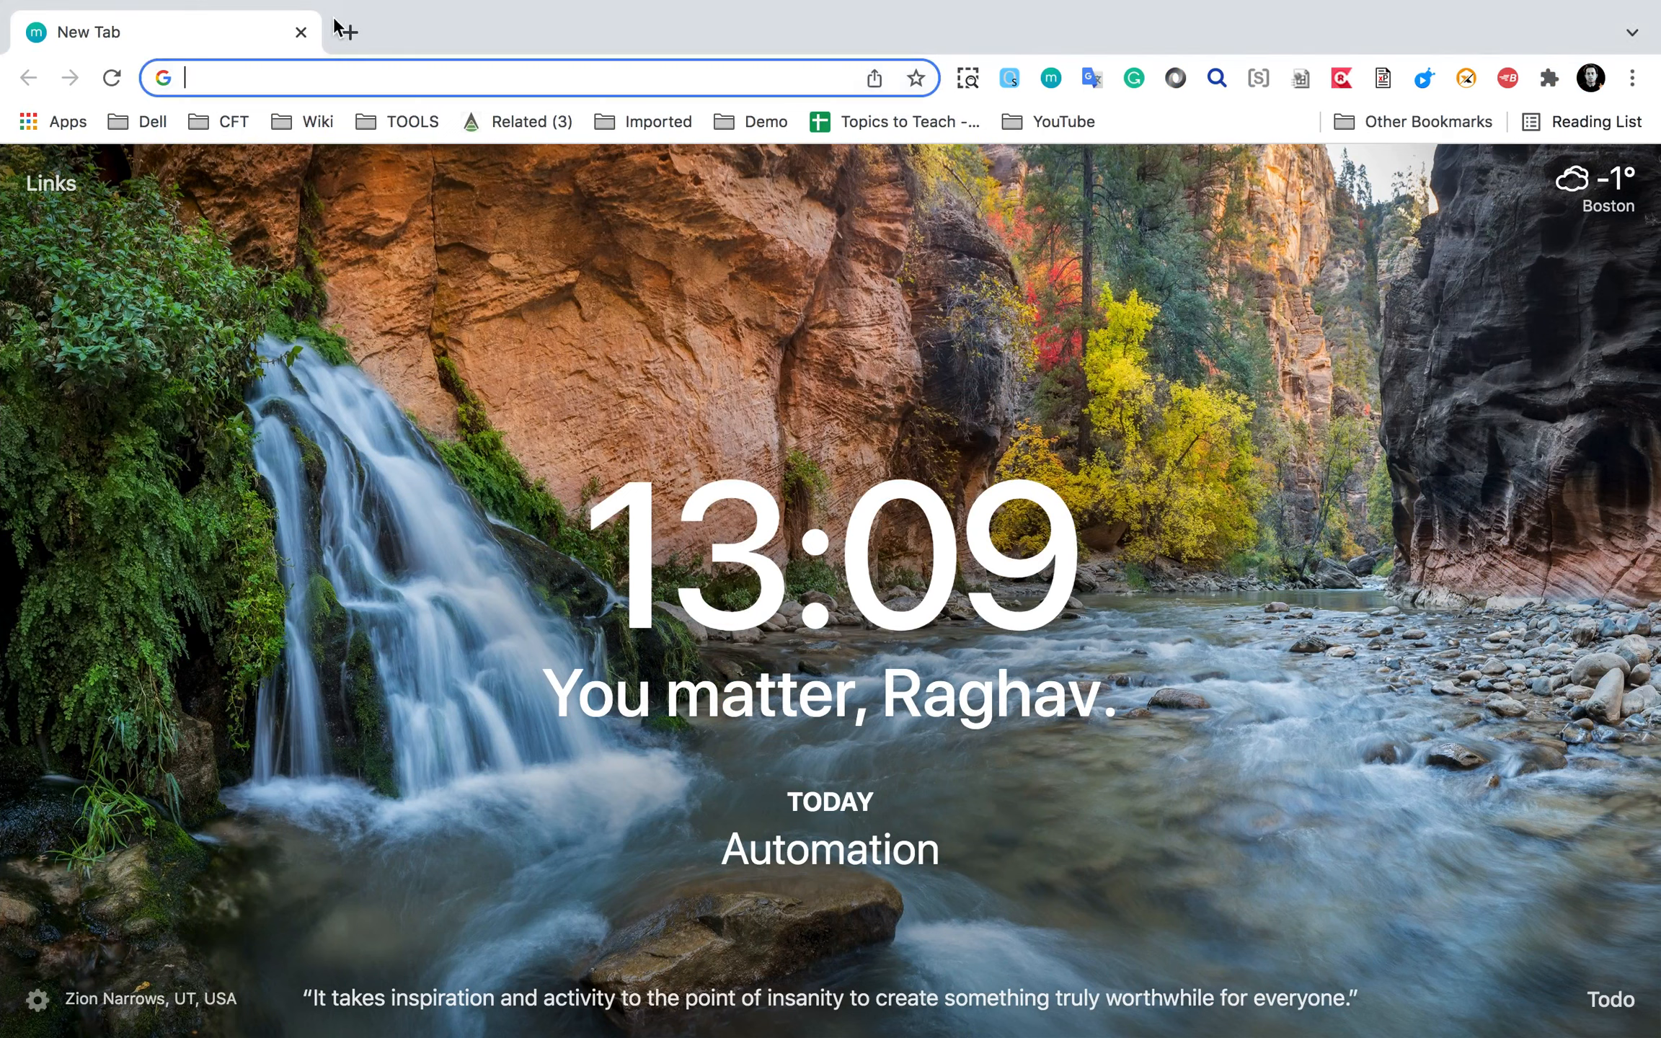
# Search Google for 'http proxy' and scroll through the image results.
pyautogui.write('http p')
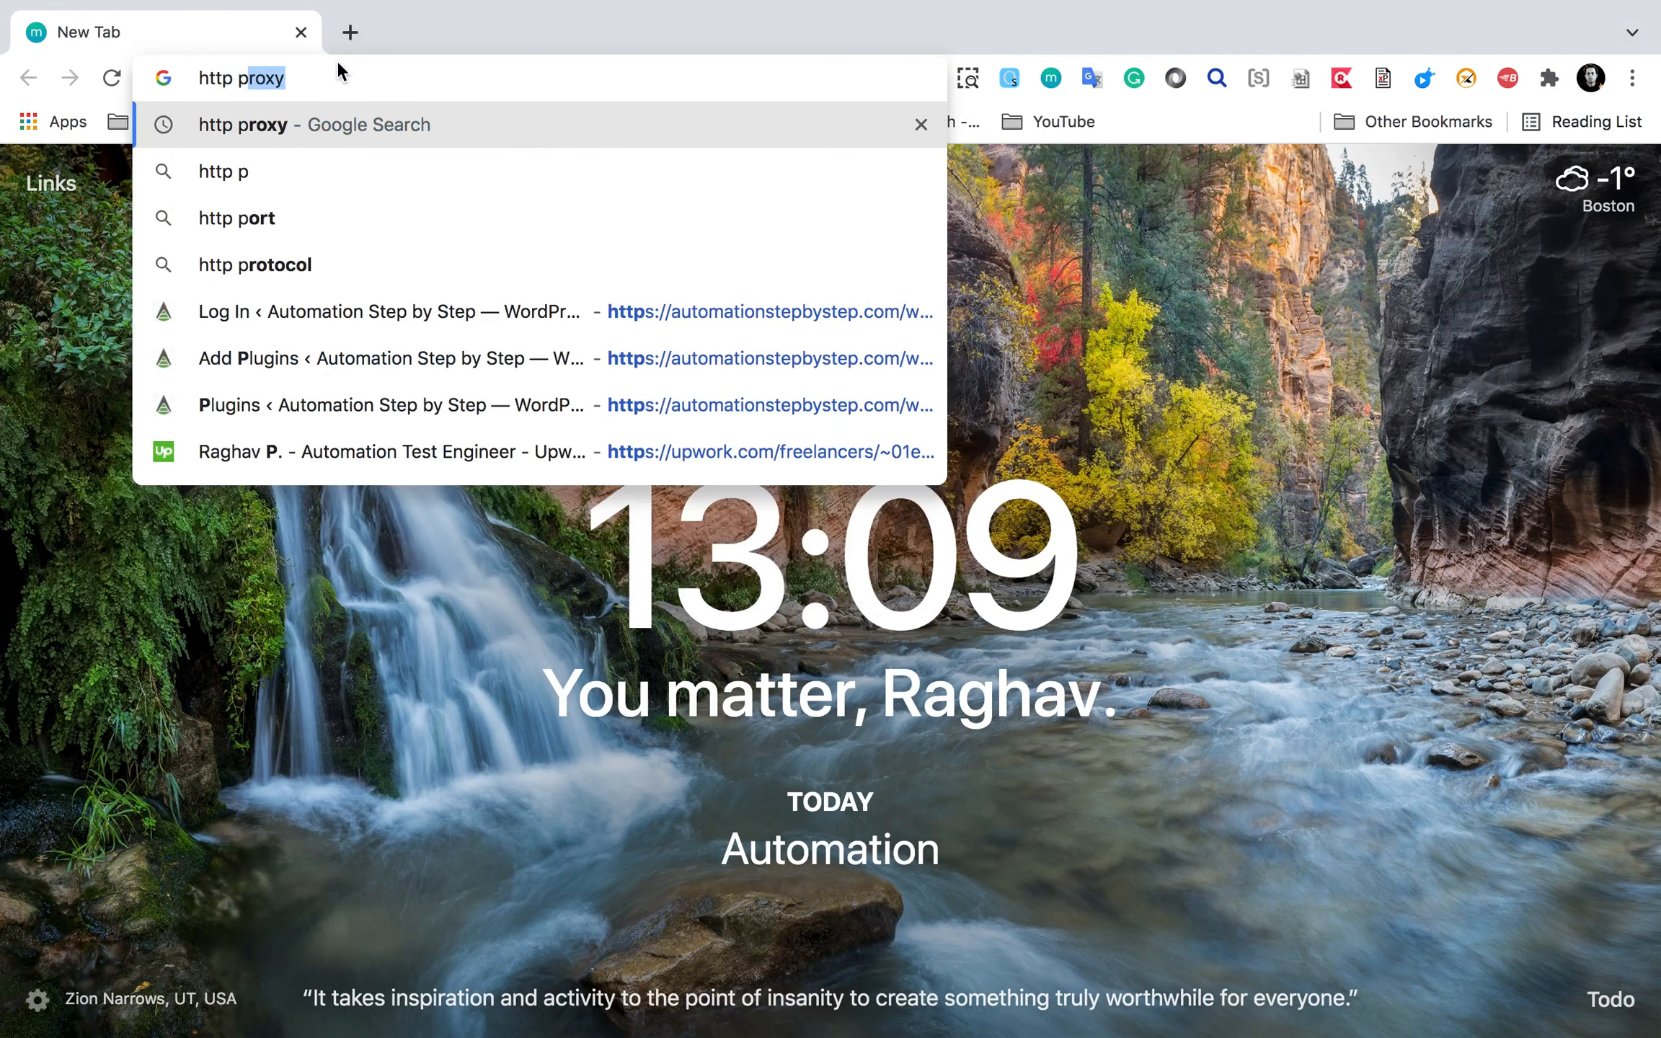
pyautogui.press('Return')
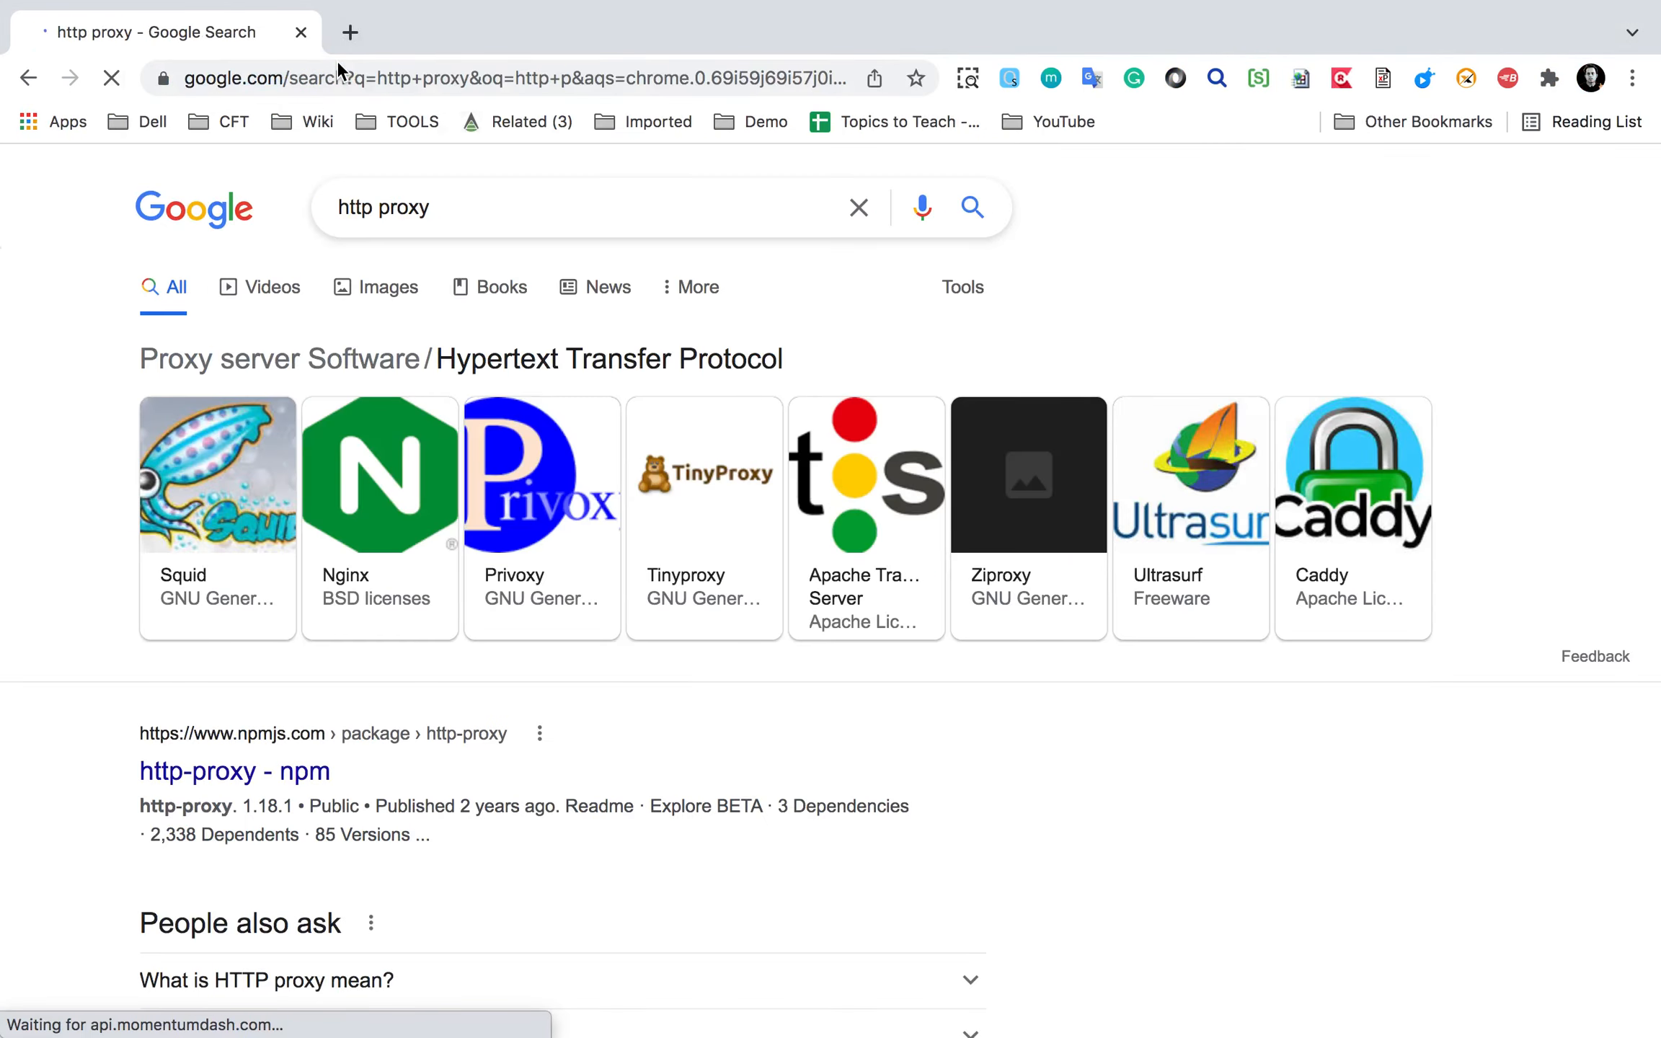
pyautogui.click(396, 290)
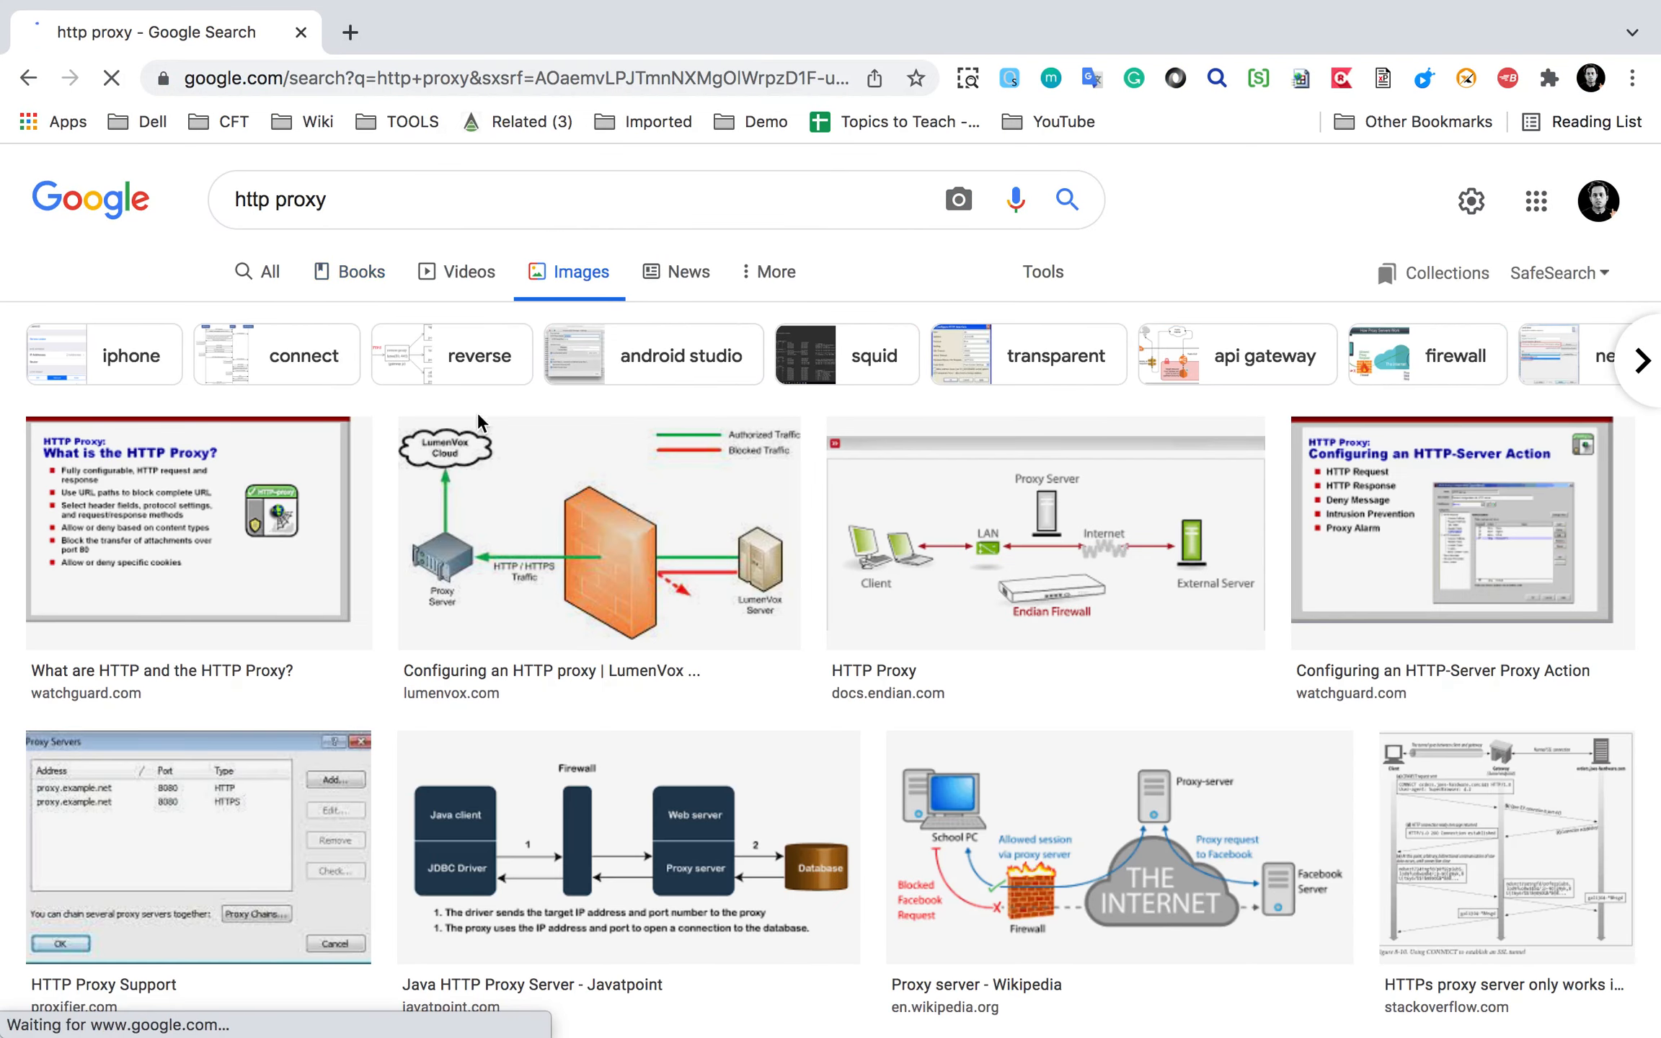
pyautogui.scroll(-3, 353, 482)
pyautogui.scroll(-7, 350, 485)
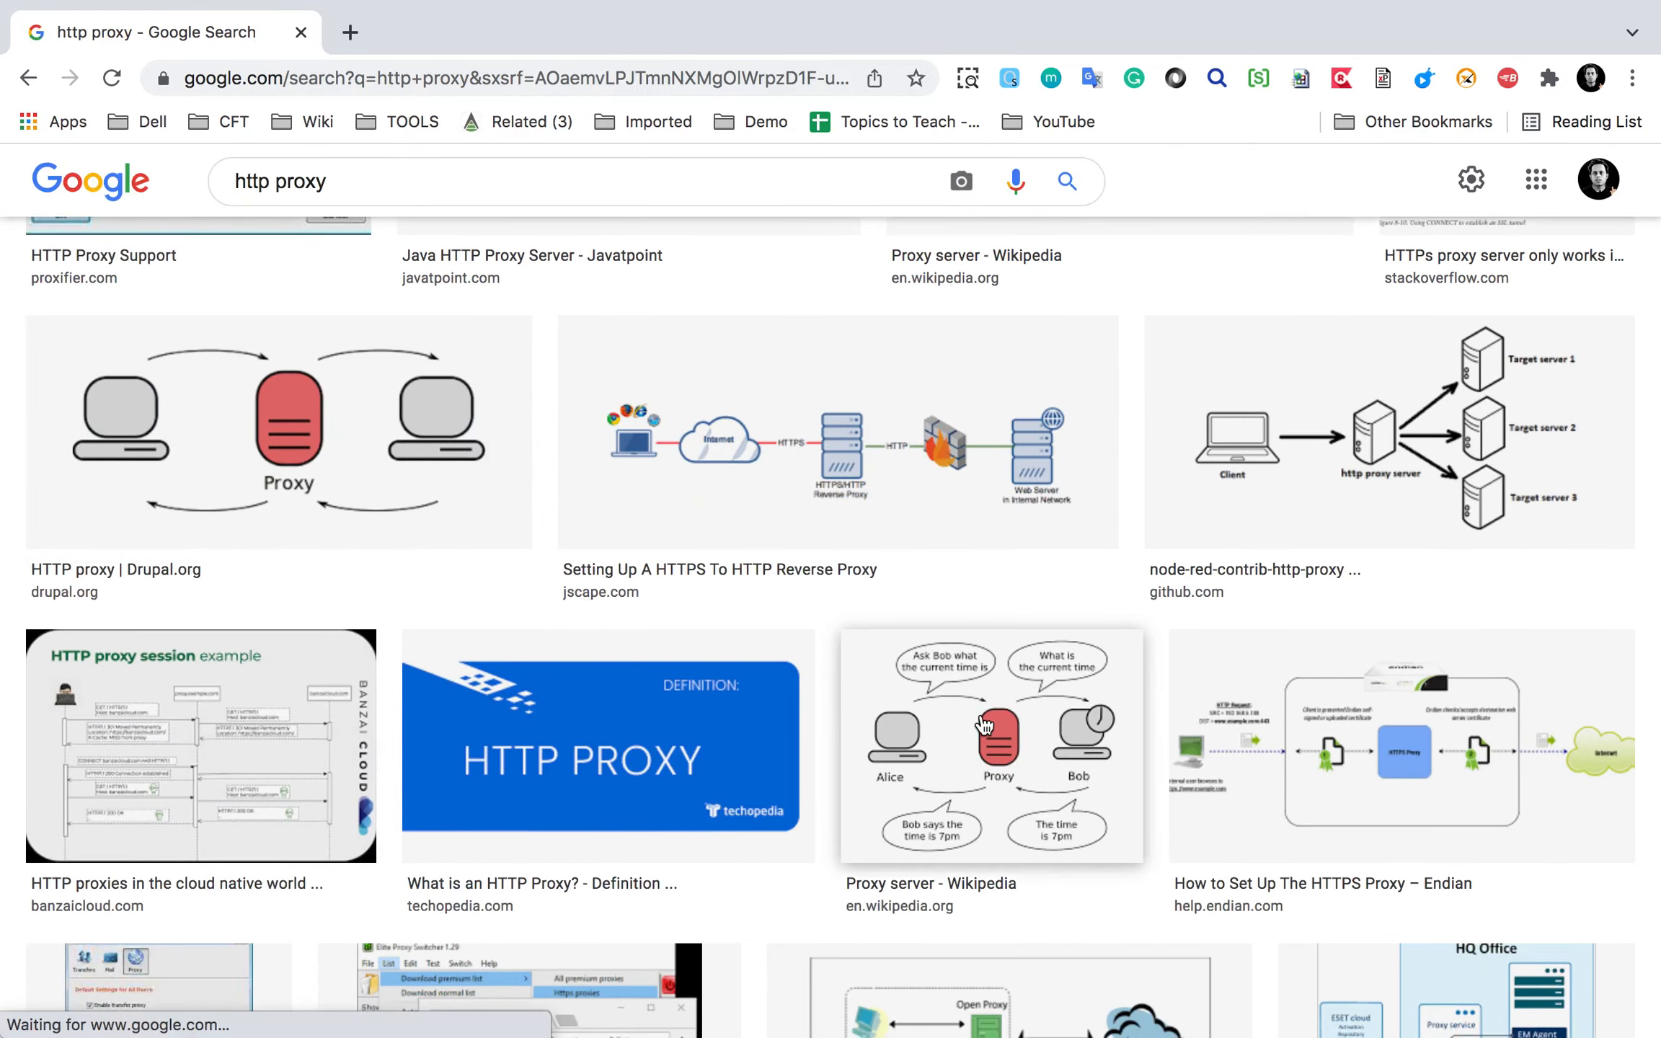
# Annotate the Drupal proxy diagram, outlining the client computers and the Proxy server icon.
pyautogui.hotkey('ctrl', 'a')
pyautogui.moveTo(28, 316)
pyautogui.mouseDown()
pyautogui.moveTo(121, 344)
pyautogui.moveTo(530, 553)
pyautogui.mouseUp()
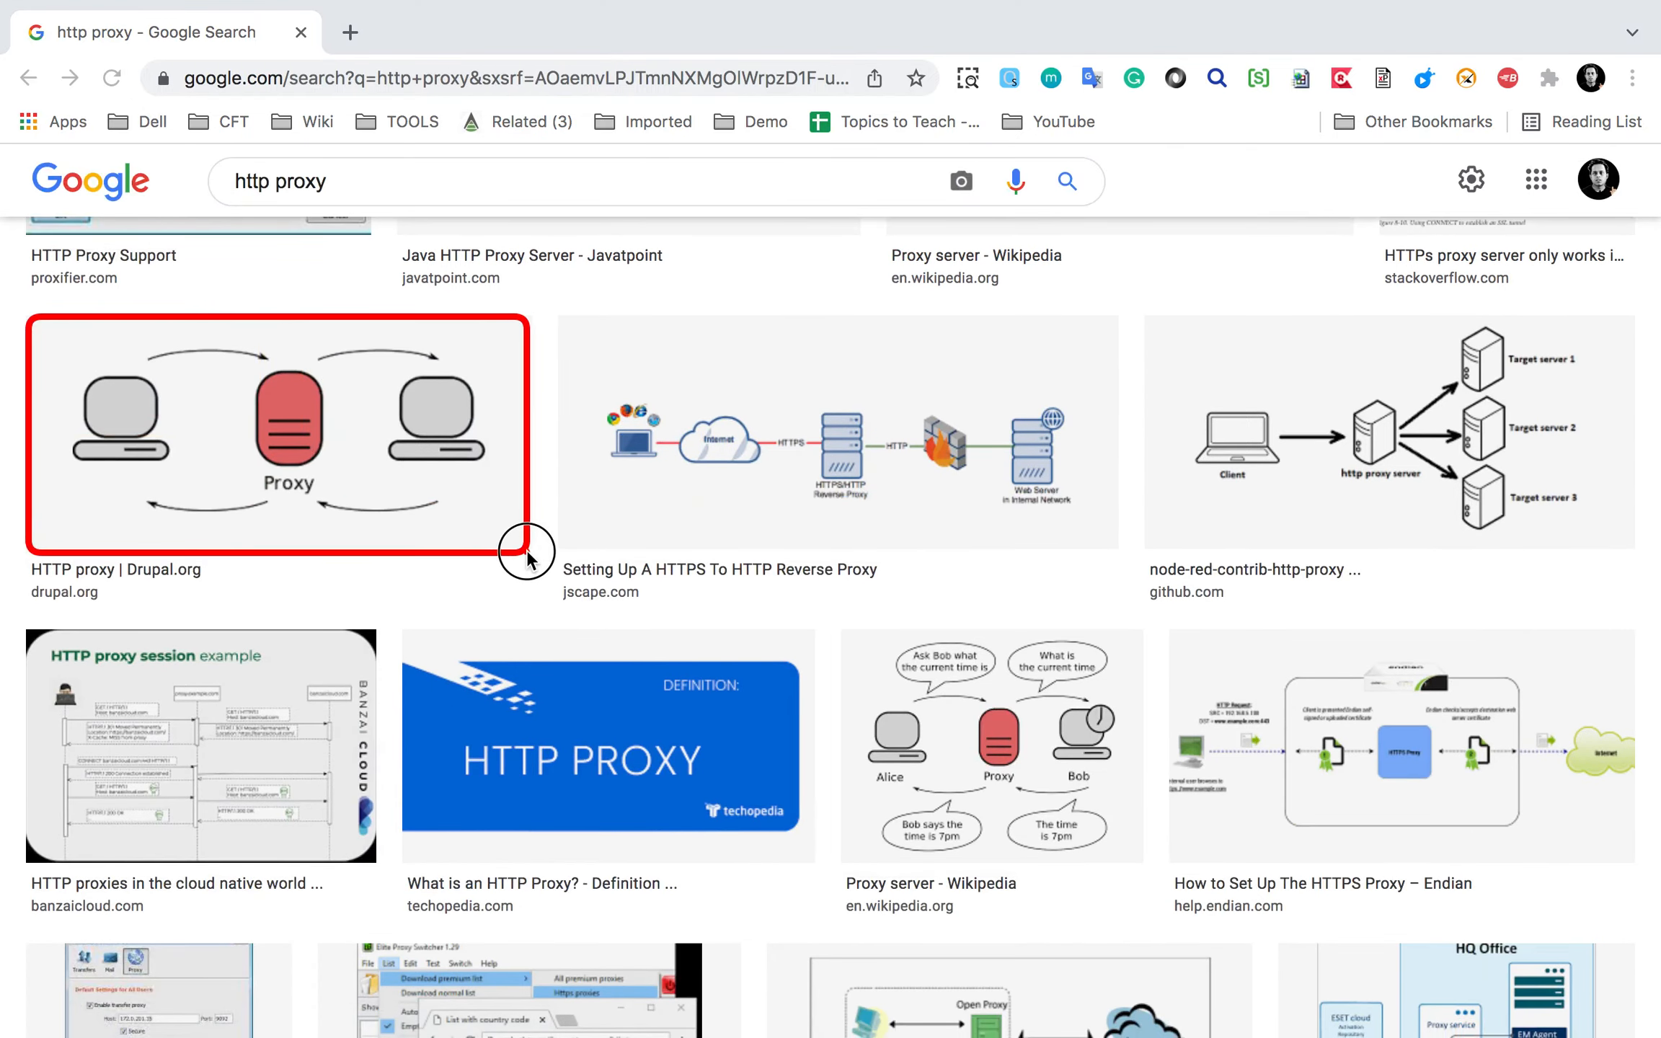
pyautogui.moveTo(238, 322); pyautogui.dragTo(339, 521)
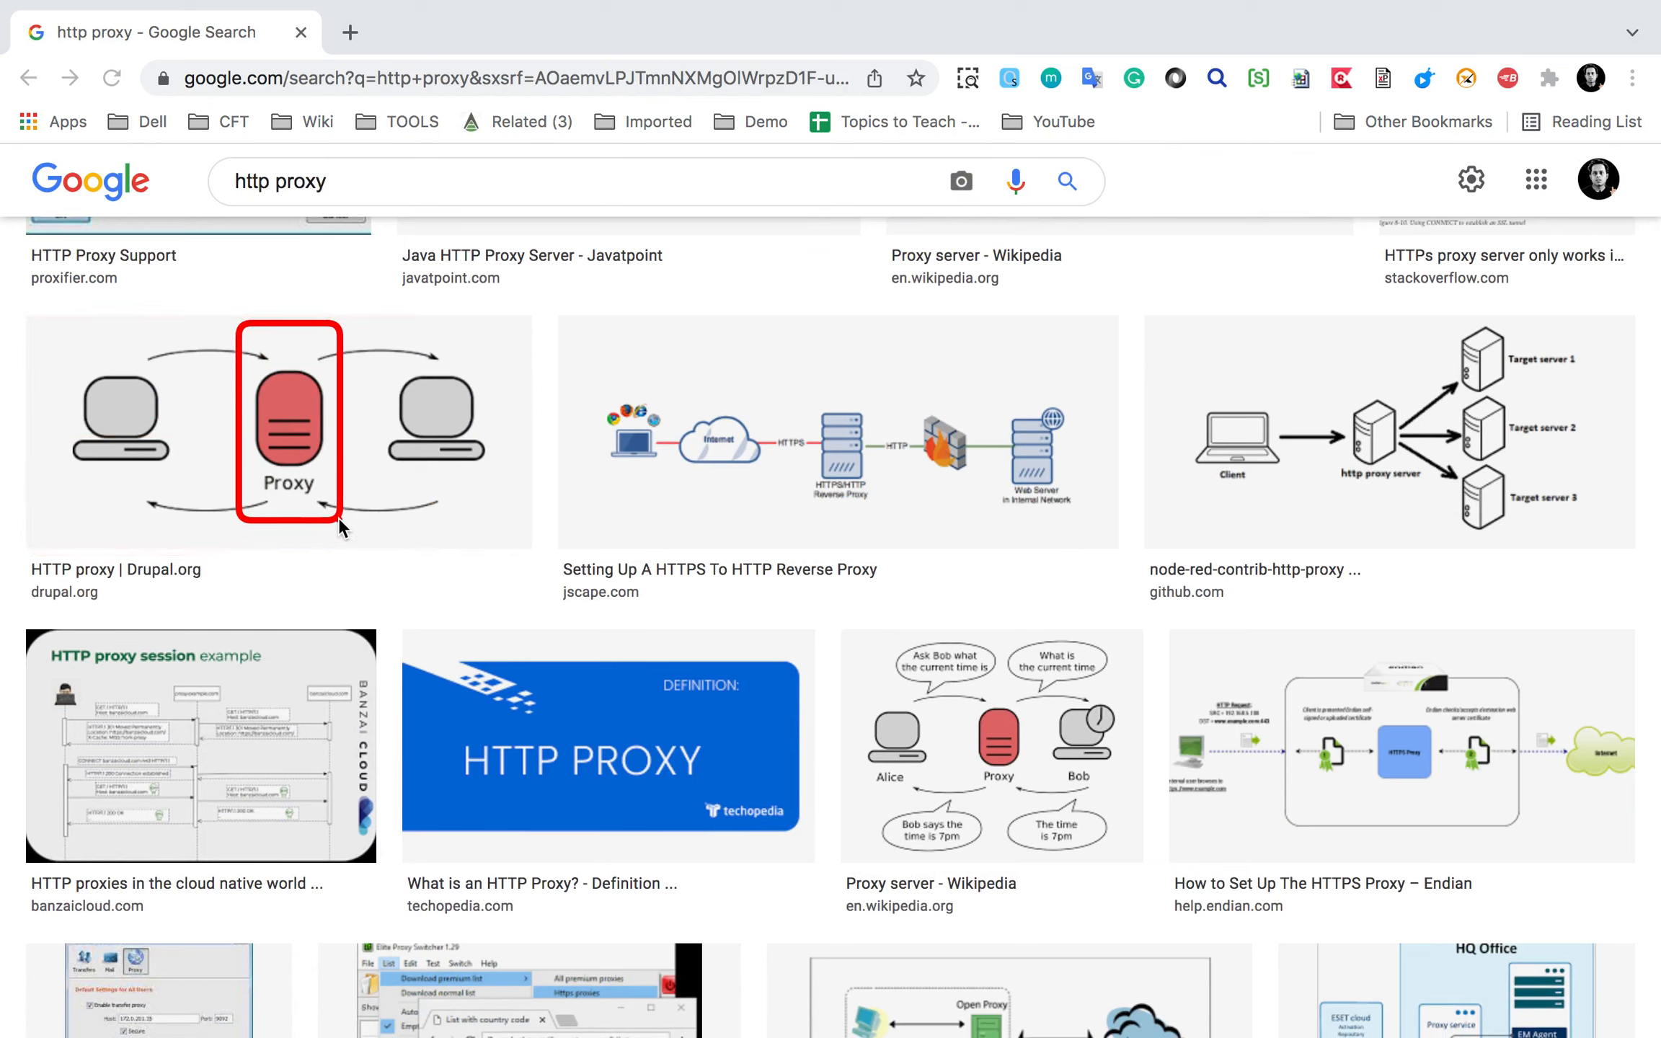
pyautogui.moveTo(241, 347); pyautogui.dragTo(339, 501)
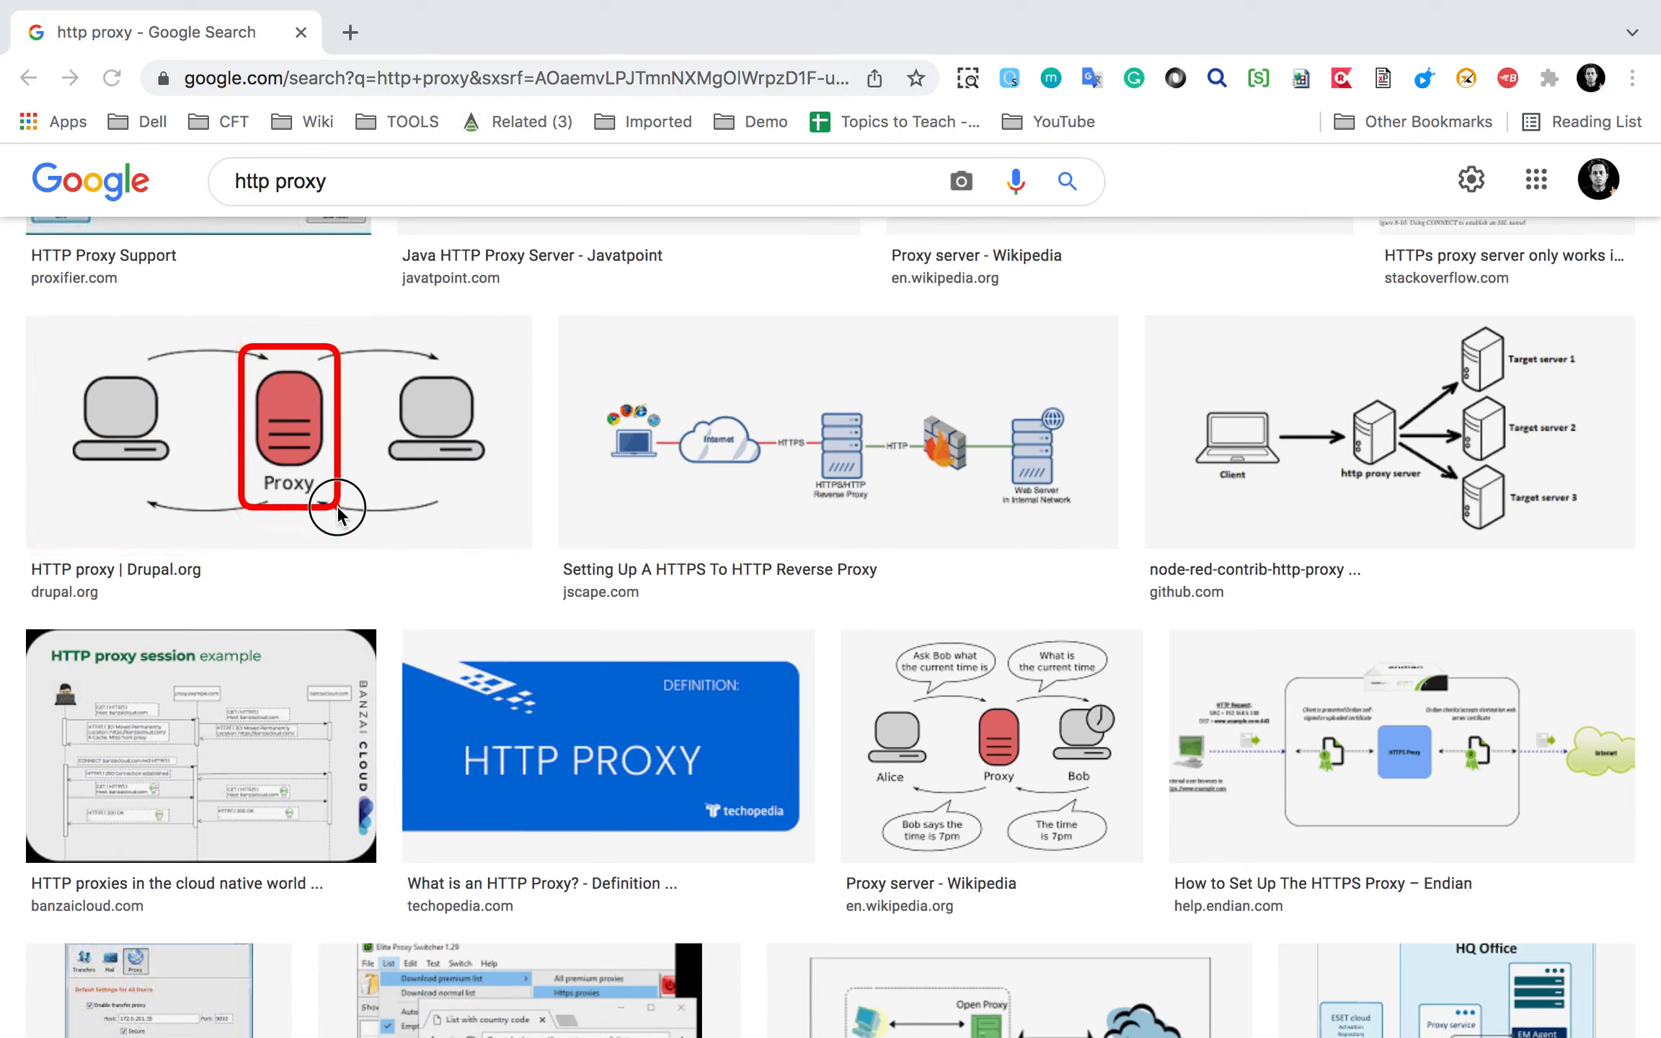
pyautogui.moveTo(59, 343); pyautogui.dragTo(181, 485)
pyautogui.moveTo(383, 345); pyautogui.dragTo(467, 451)
pyautogui.moveTo(40, 342); pyautogui.dragTo(182, 489)
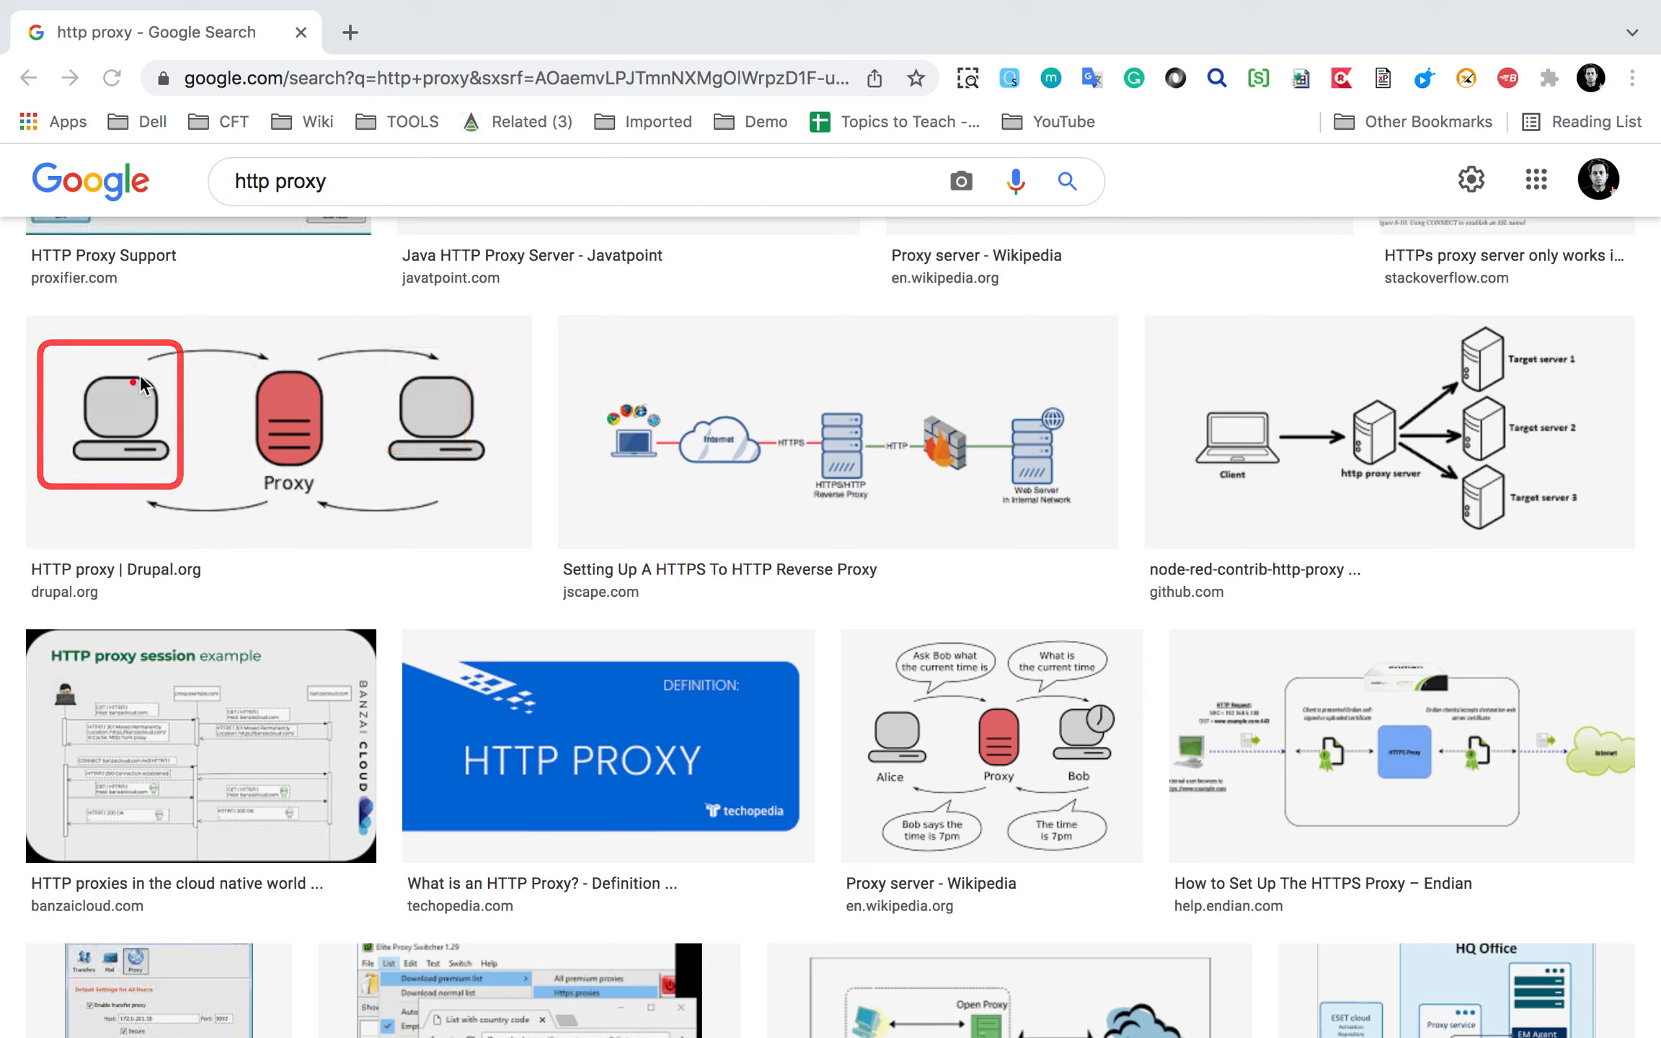
pyautogui.moveTo(390, 344); pyautogui.dragTo(484, 496)
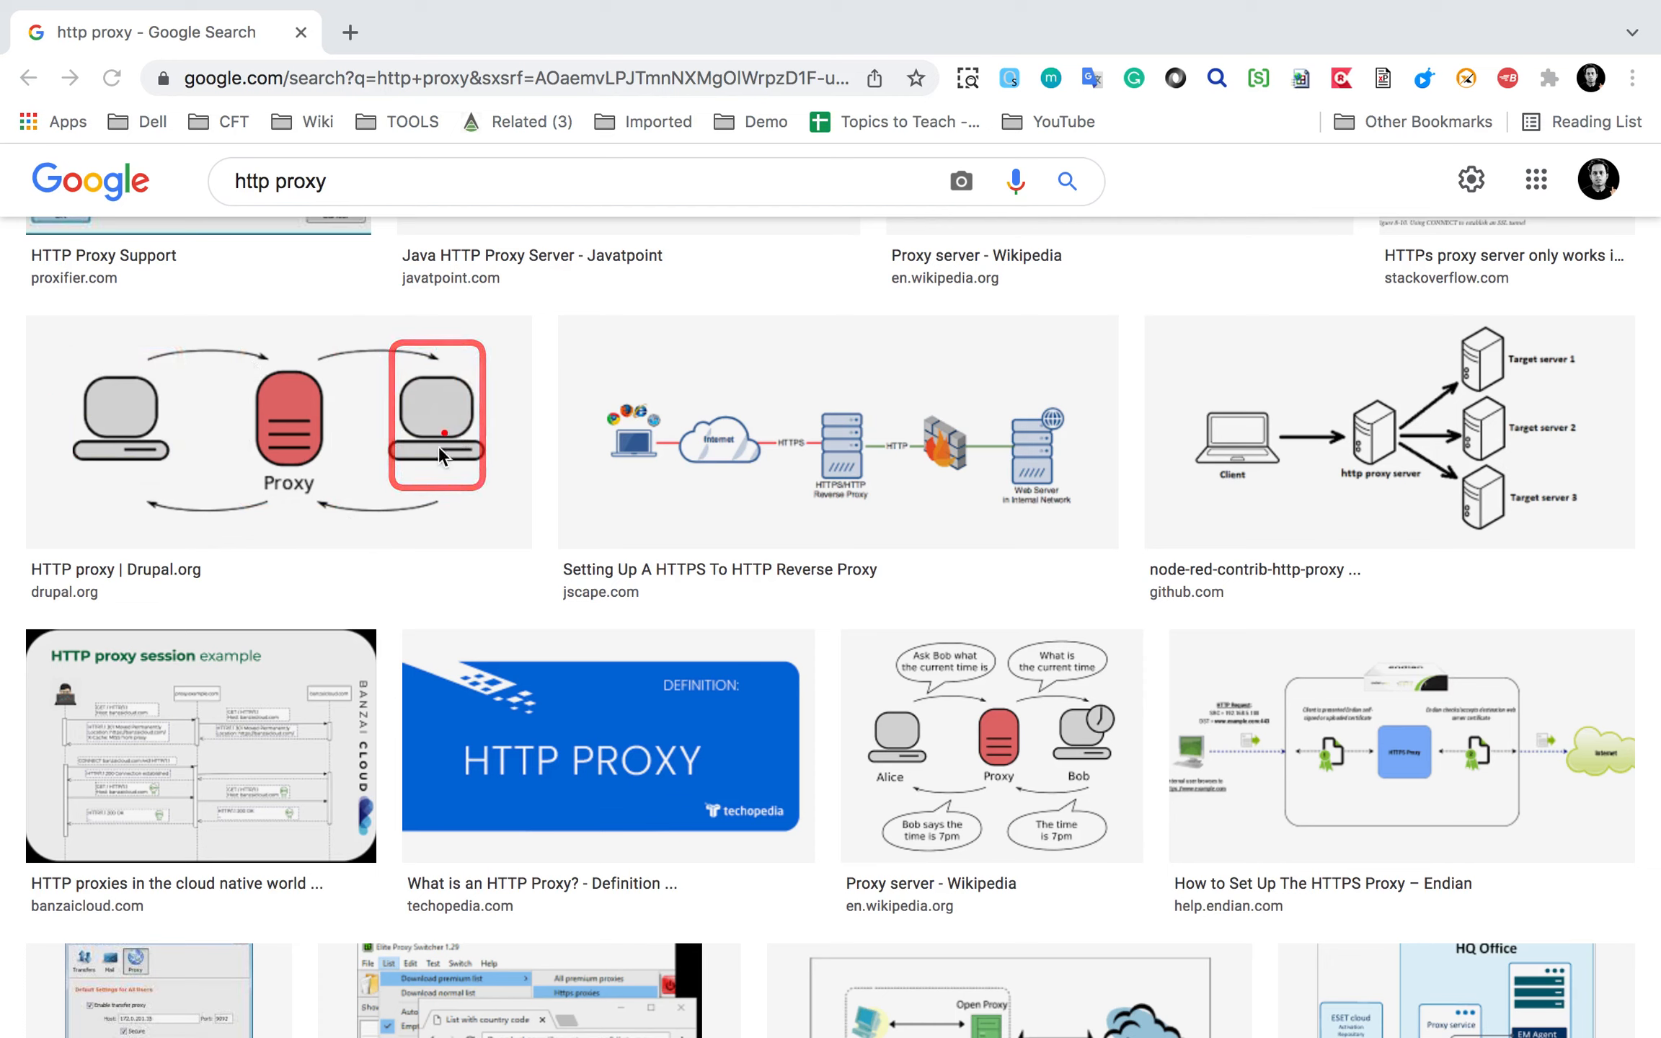
pyautogui.moveTo(381, 479); pyautogui.dragTo(193, 482)
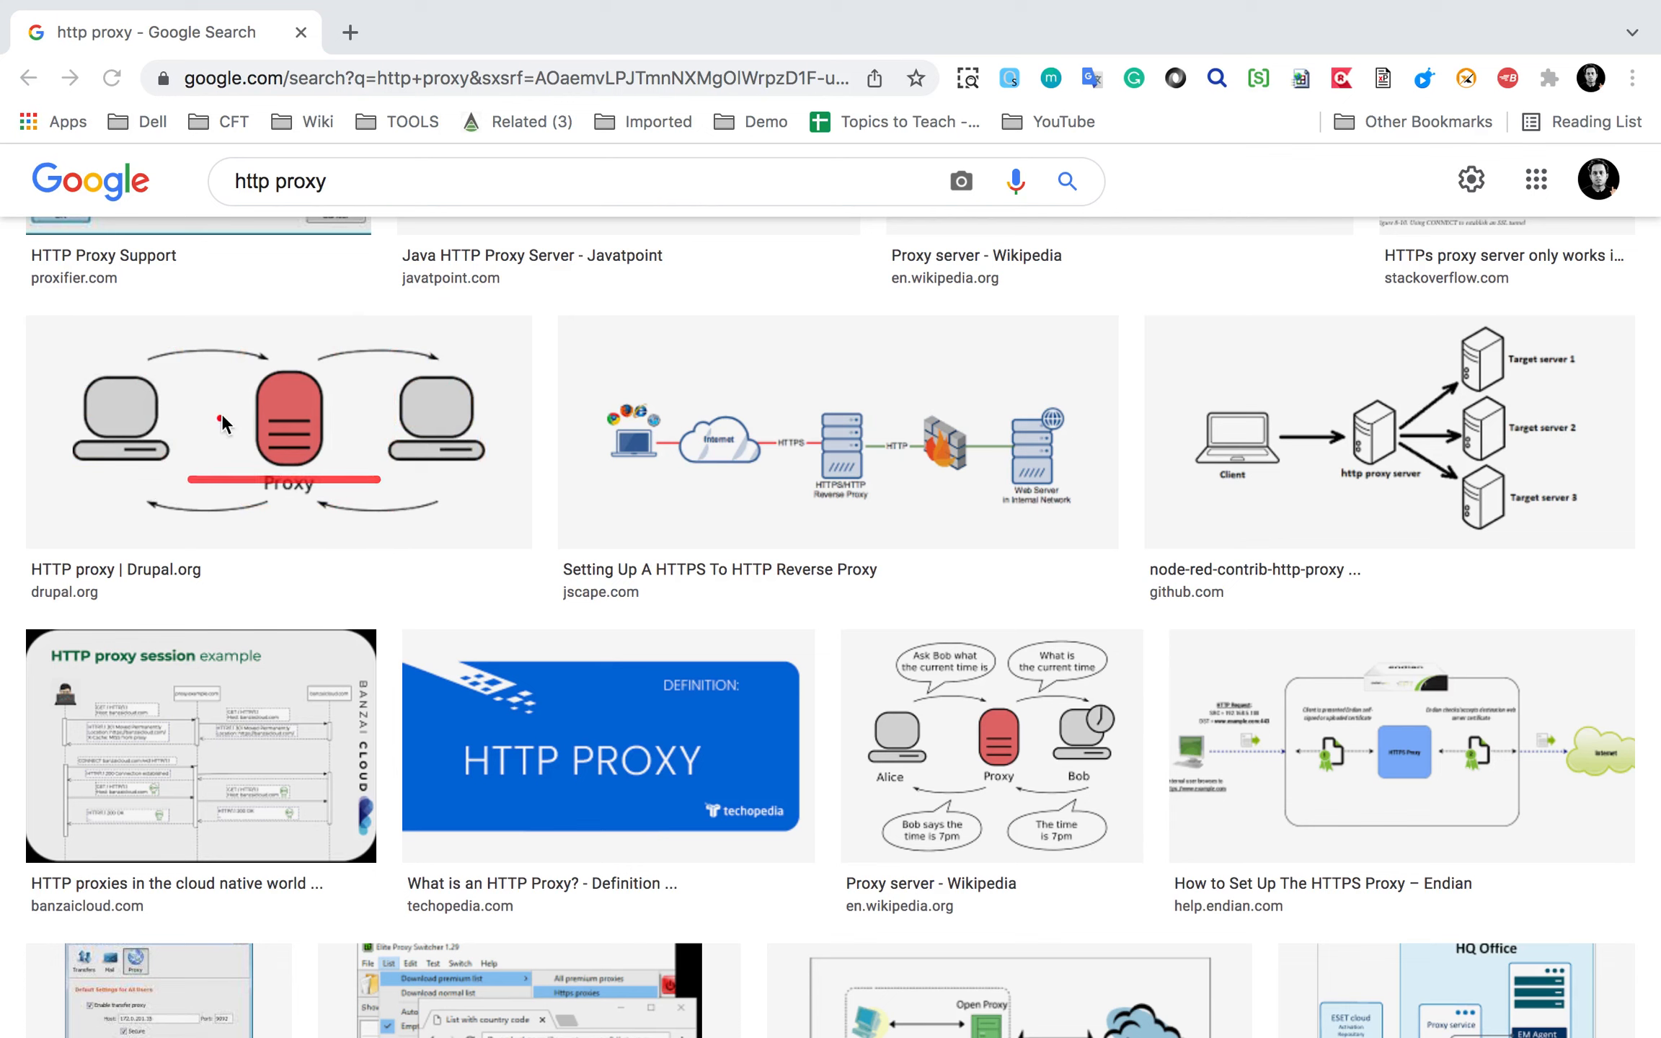
pyautogui.moveTo(229, 333); pyautogui.dragTo(340, 517)
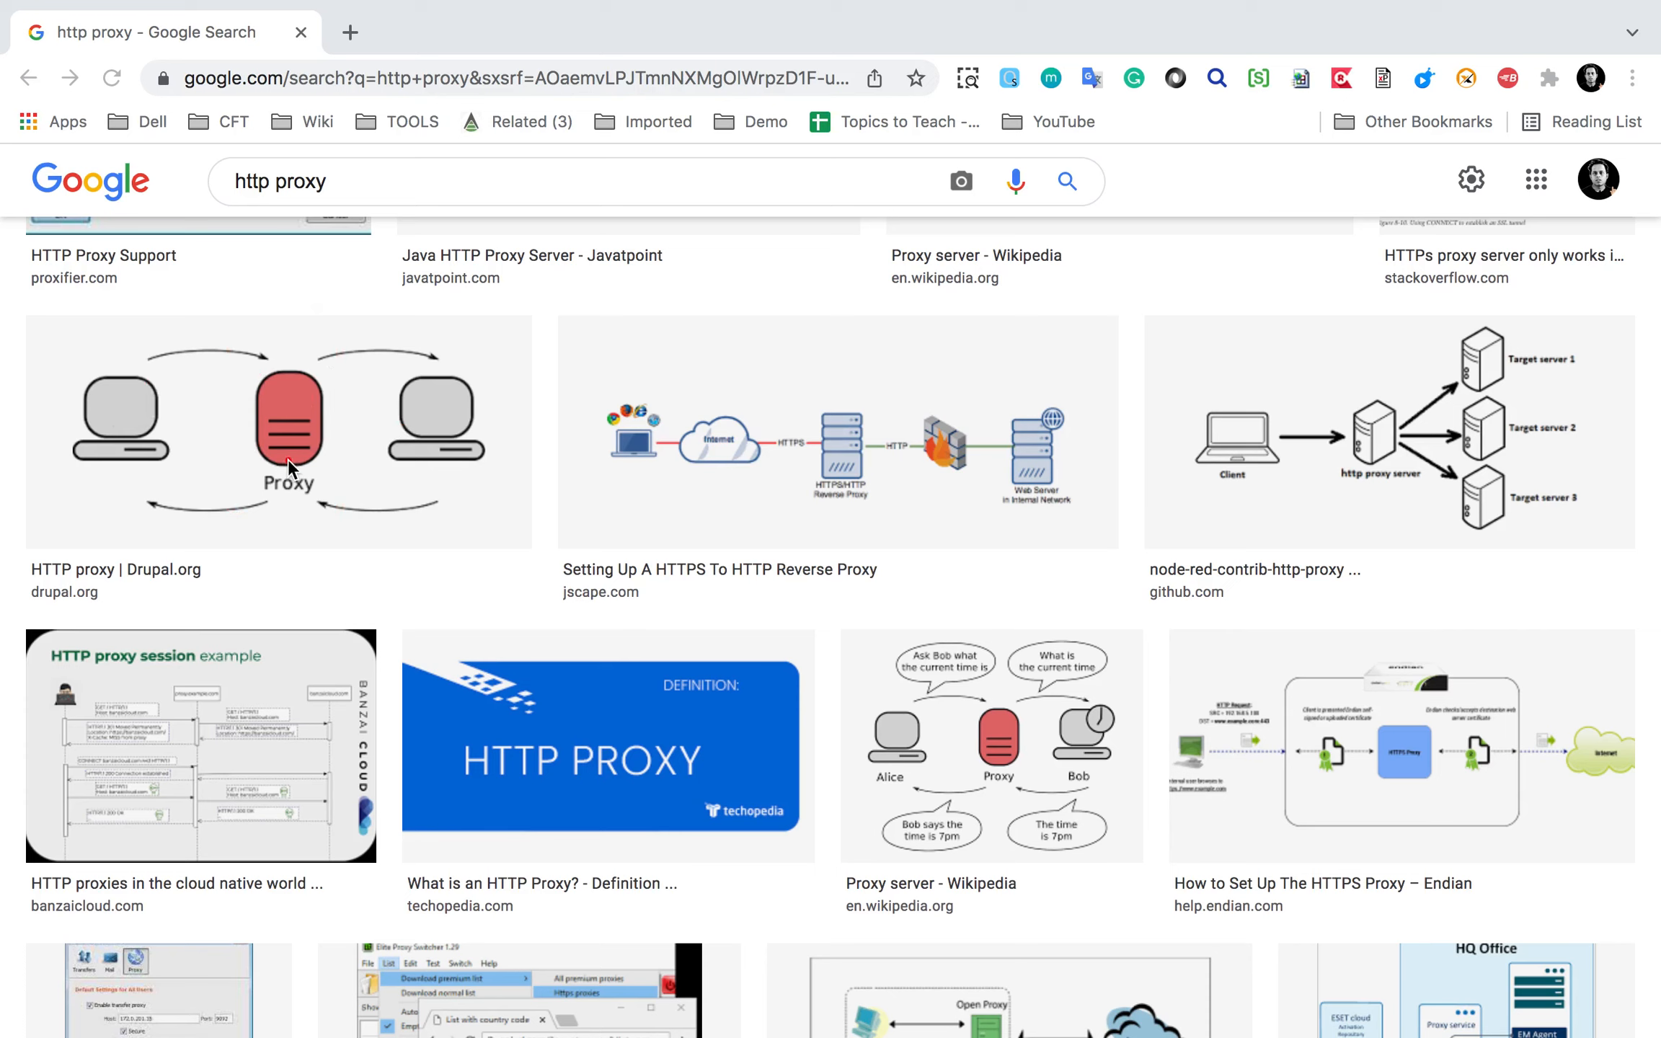
pyautogui.moveTo(215, 319)
pyautogui.mouseDown()
pyautogui.moveTo(343, 517)
pyautogui.moveTo(363, 519)
pyautogui.mouseUp()
# Preview the Proxy server – Wikipedia image and mark Alice, the Proxy, Bob and the question bubble.
pyautogui.click(1001, 751)
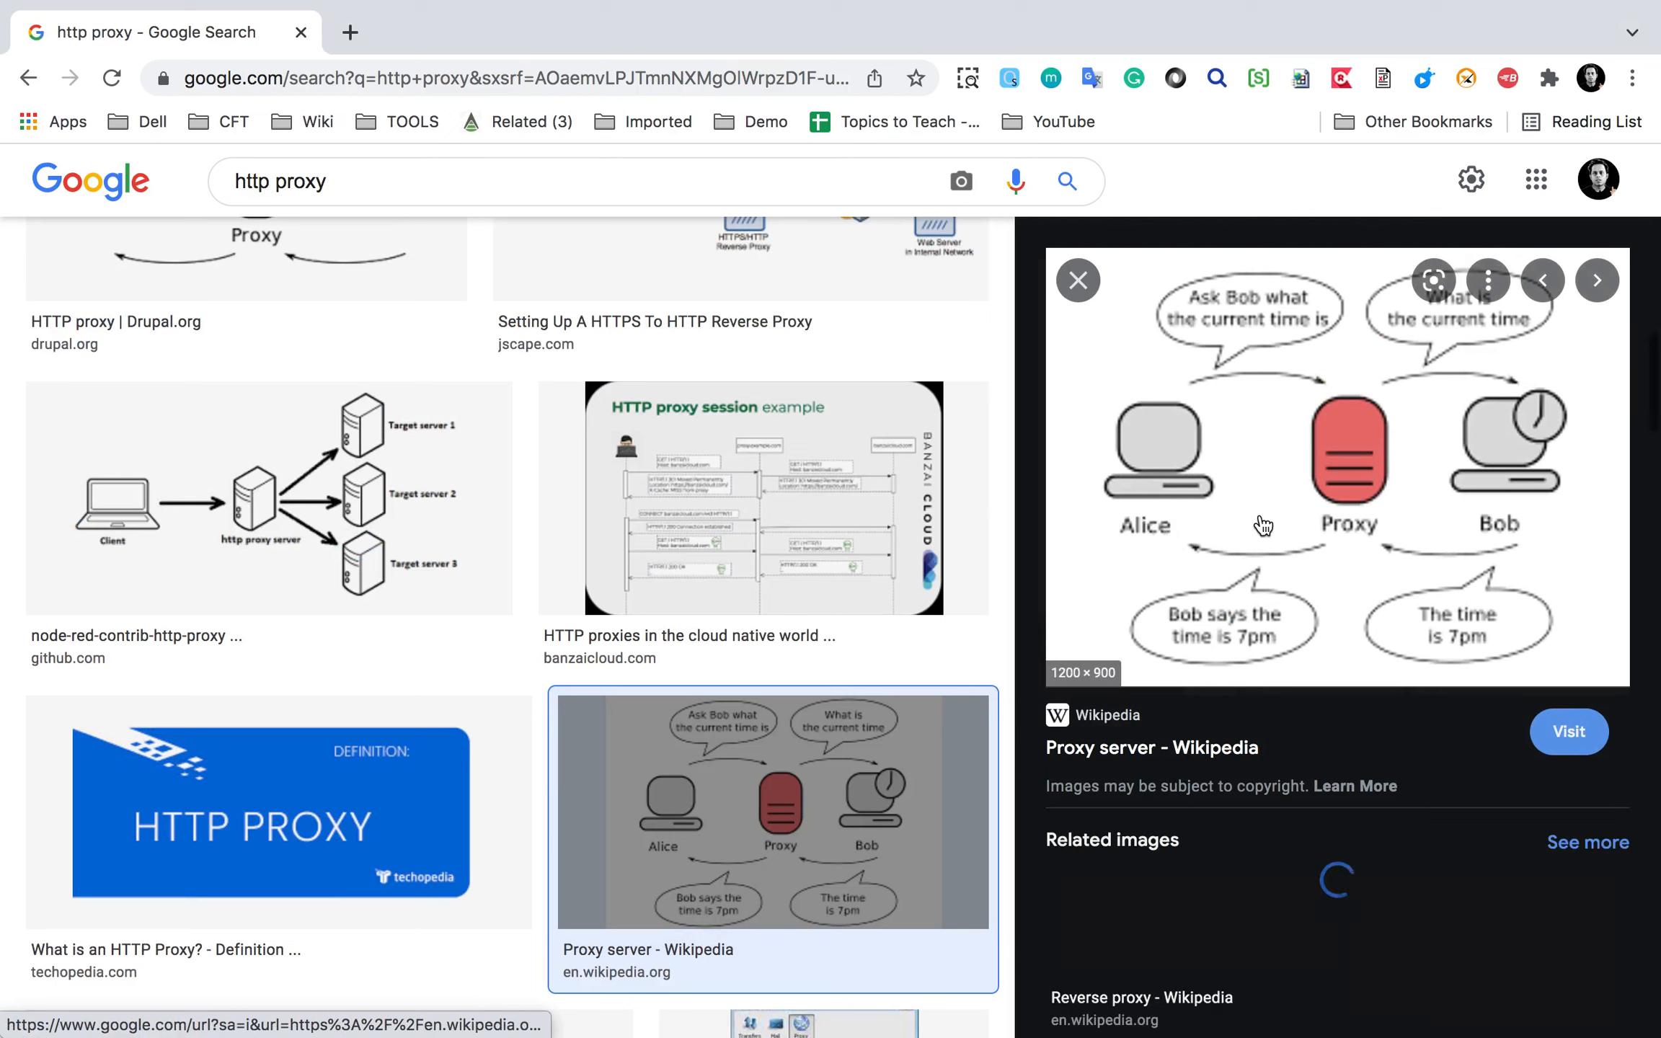
pyautogui.moveTo(1093, 371)
pyautogui.mouseDown()
pyautogui.moveTo(1240, 512)
pyautogui.moveTo(1225, 510)
pyautogui.mouseUp()
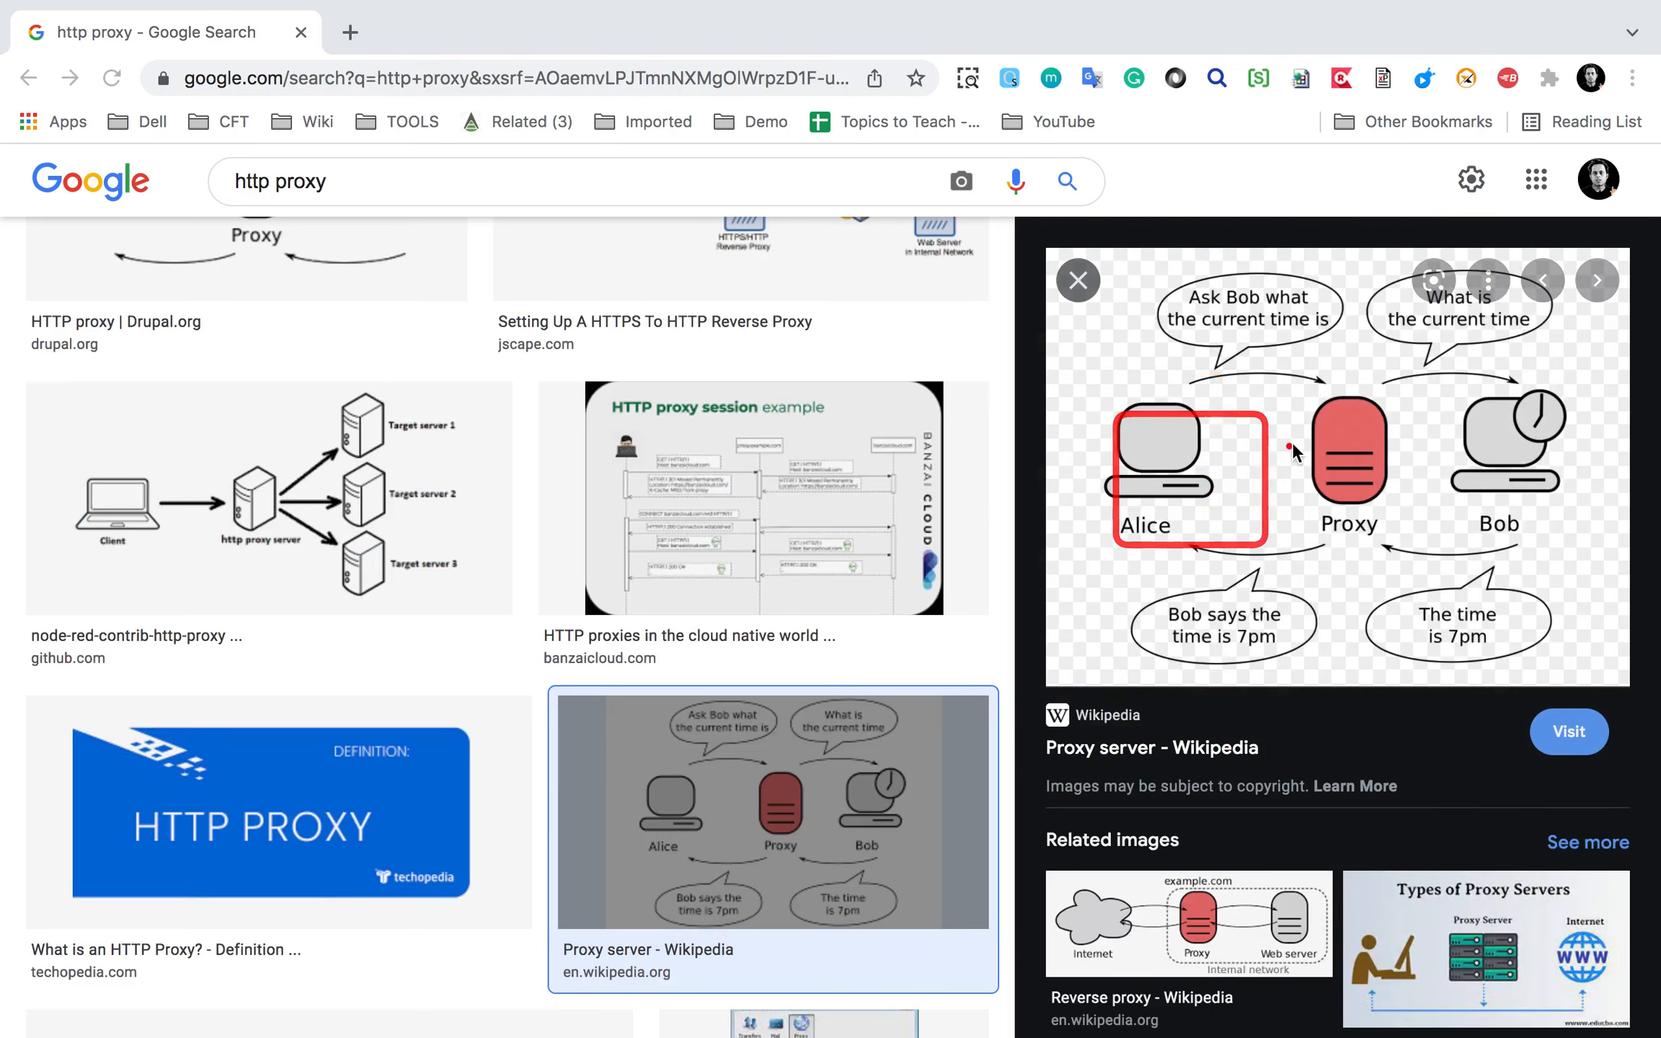
pyautogui.moveTo(1467, 389)
pyautogui.mouseDown()
pyautogui.moveTo(1586, 529)
pyautogui.moveTo(1572, 506)
pyautogui.mouseUp()
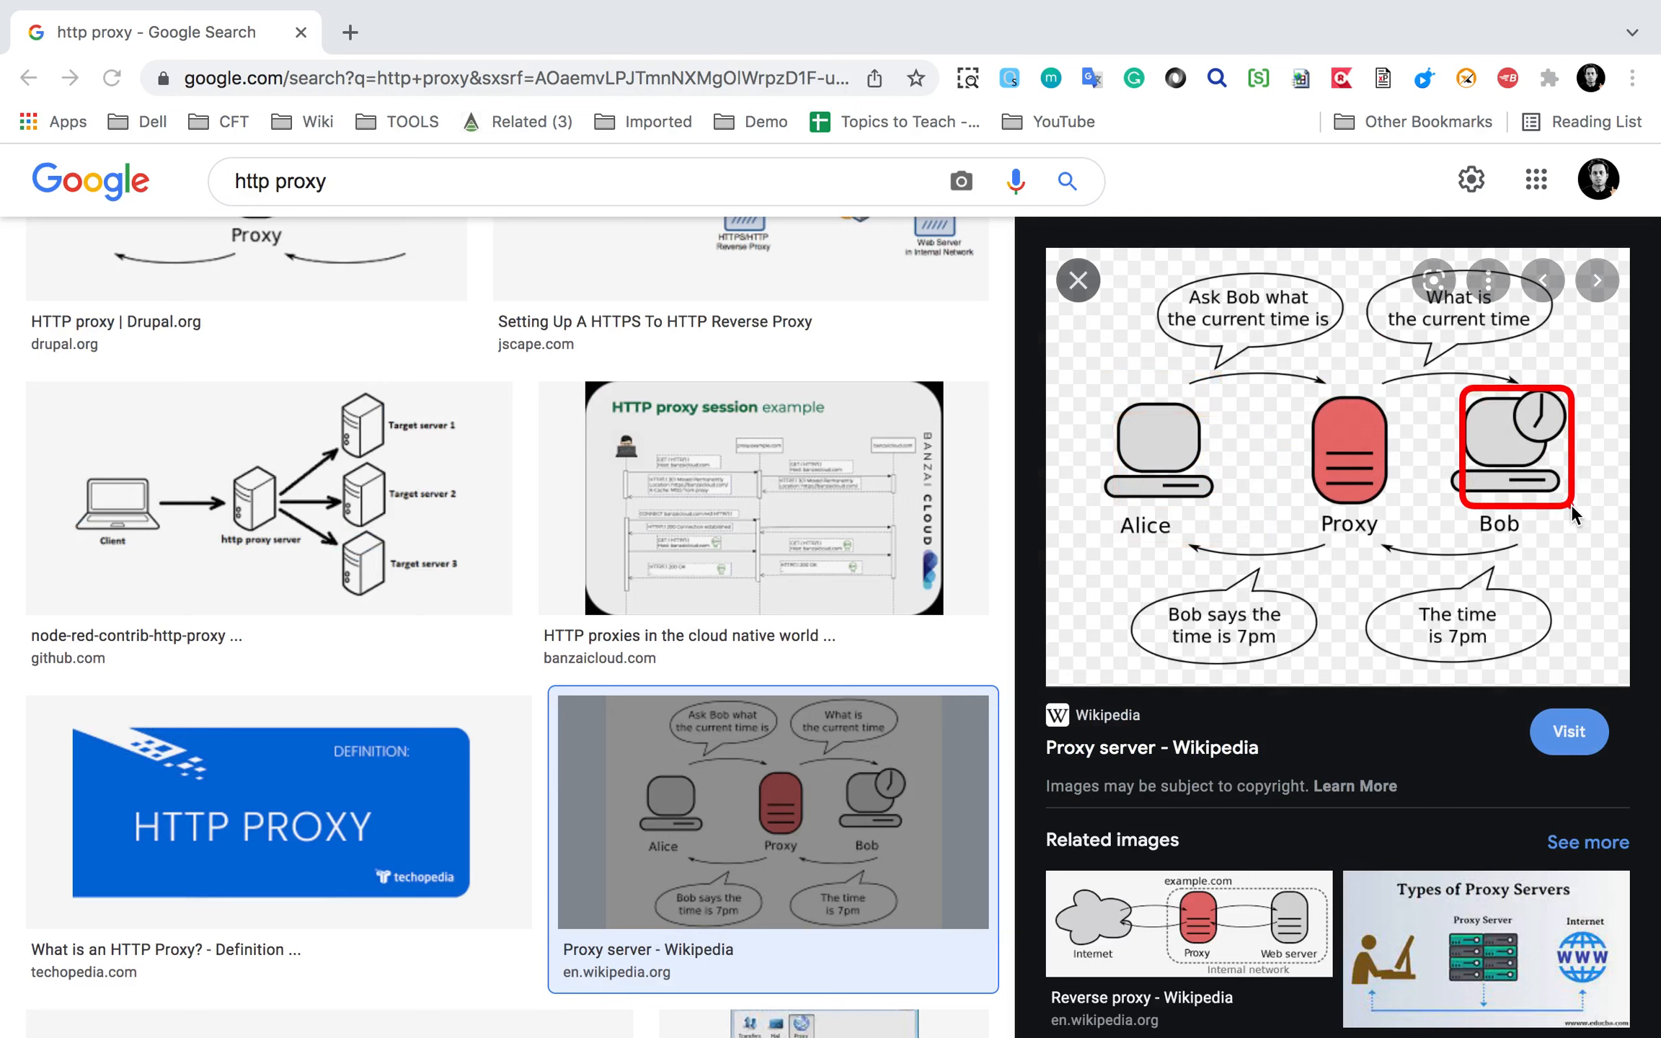
pyautogui.moveTo(1169, 271)
pyautogui.mouseDown()
pyautogui.moveTo(1285, 355)
pyautogui.moveTo(1373, 519)
pyautogui.moveTo(1394, 525)
pyautogui.mouseUp()
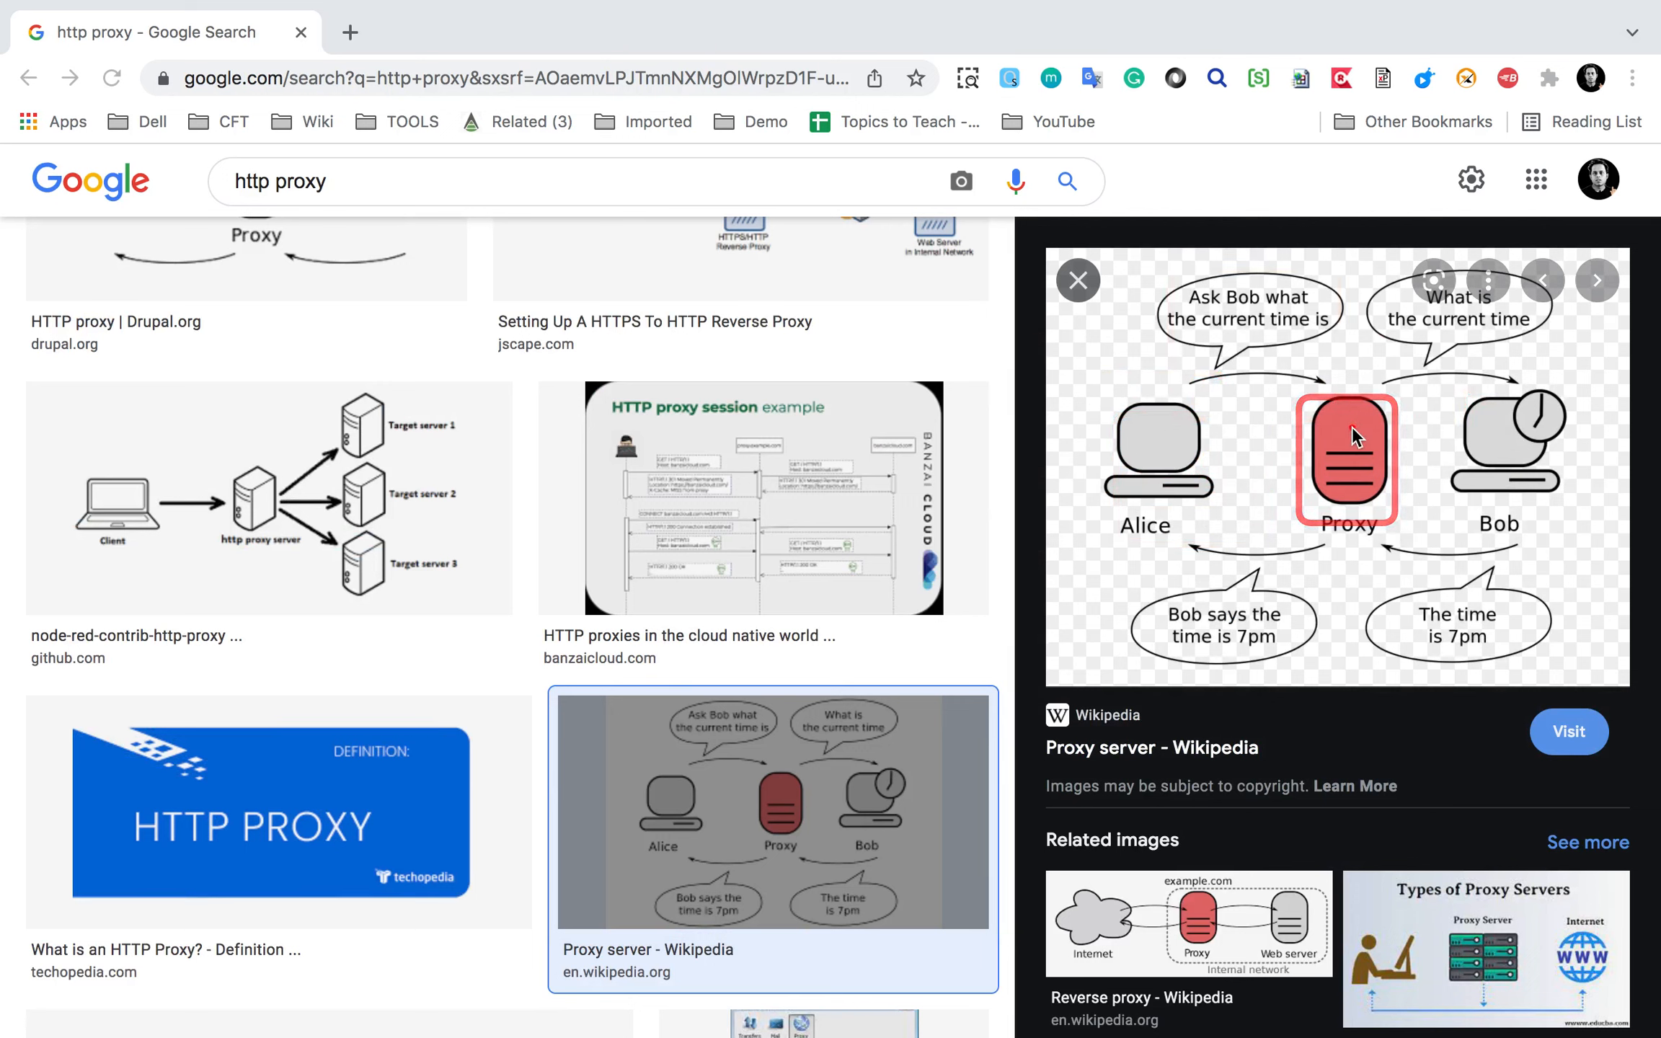
pyautogui.moveTo(1441, 380); pyautogui.dragTo(1563, 518)
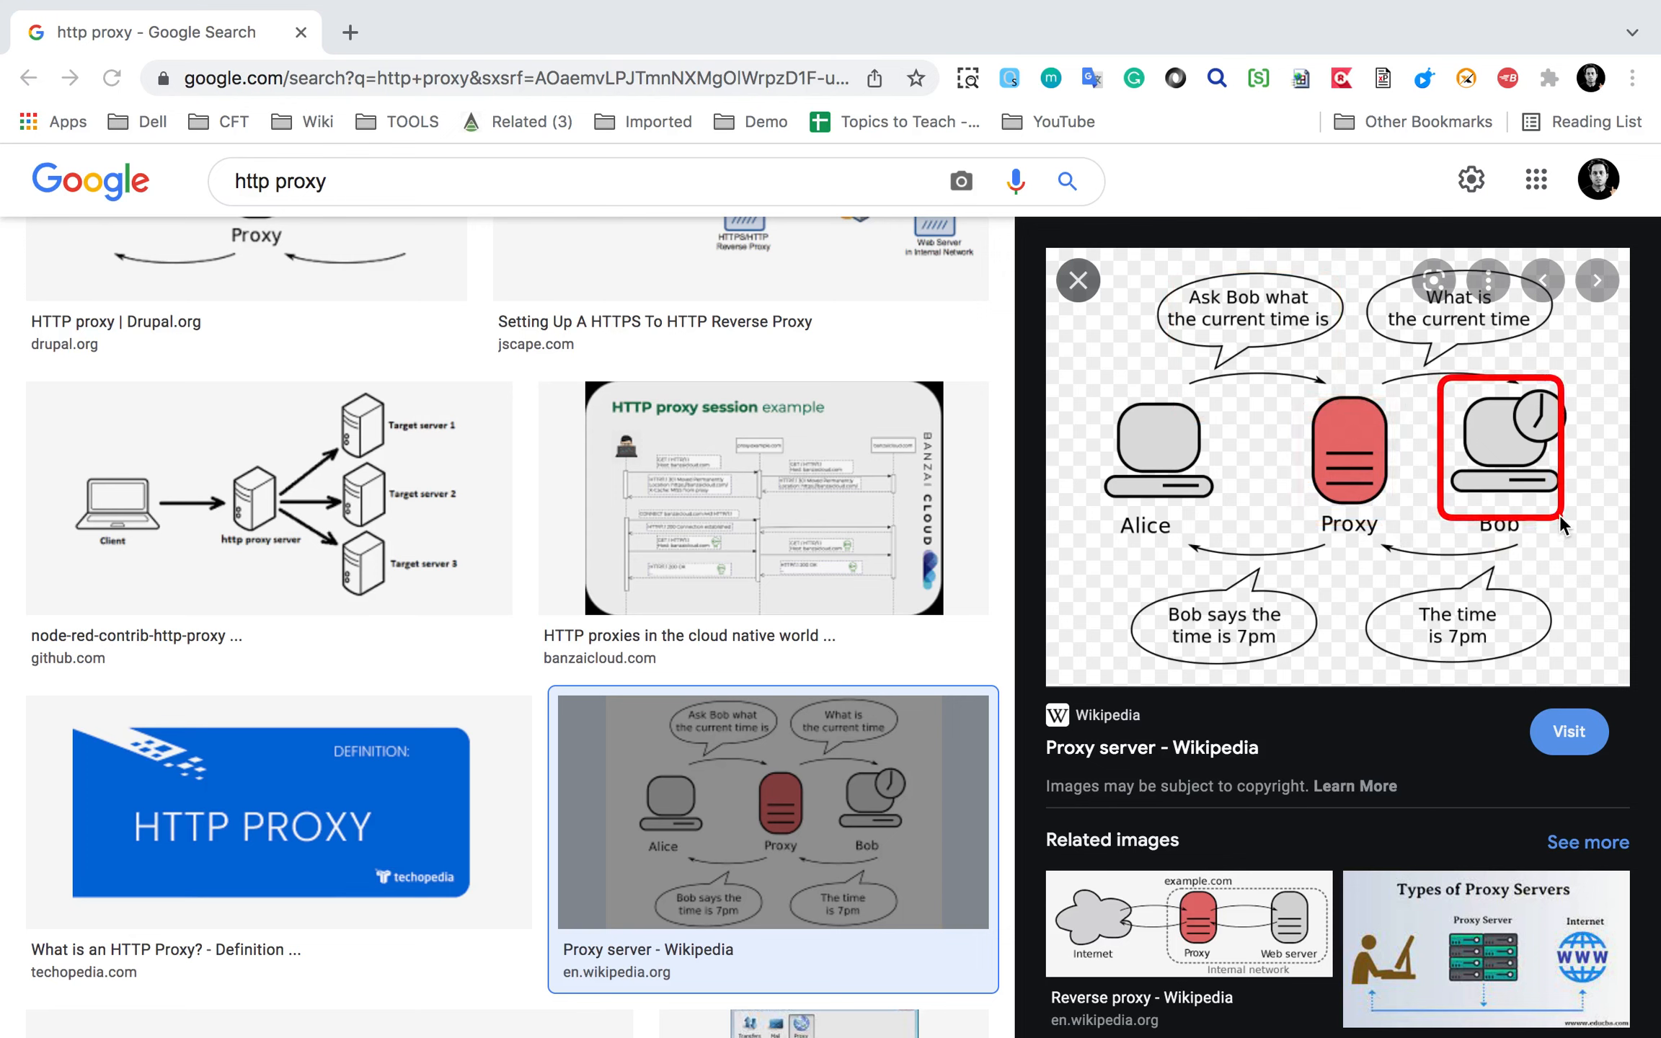
pyautogui.moveTo(1298, 385)
pyautogui.mouseDown()
pyautogui.moveTo(1417, 545)
pyautogui.moveTo(1368, 530)
pyautogui.mouseUp()
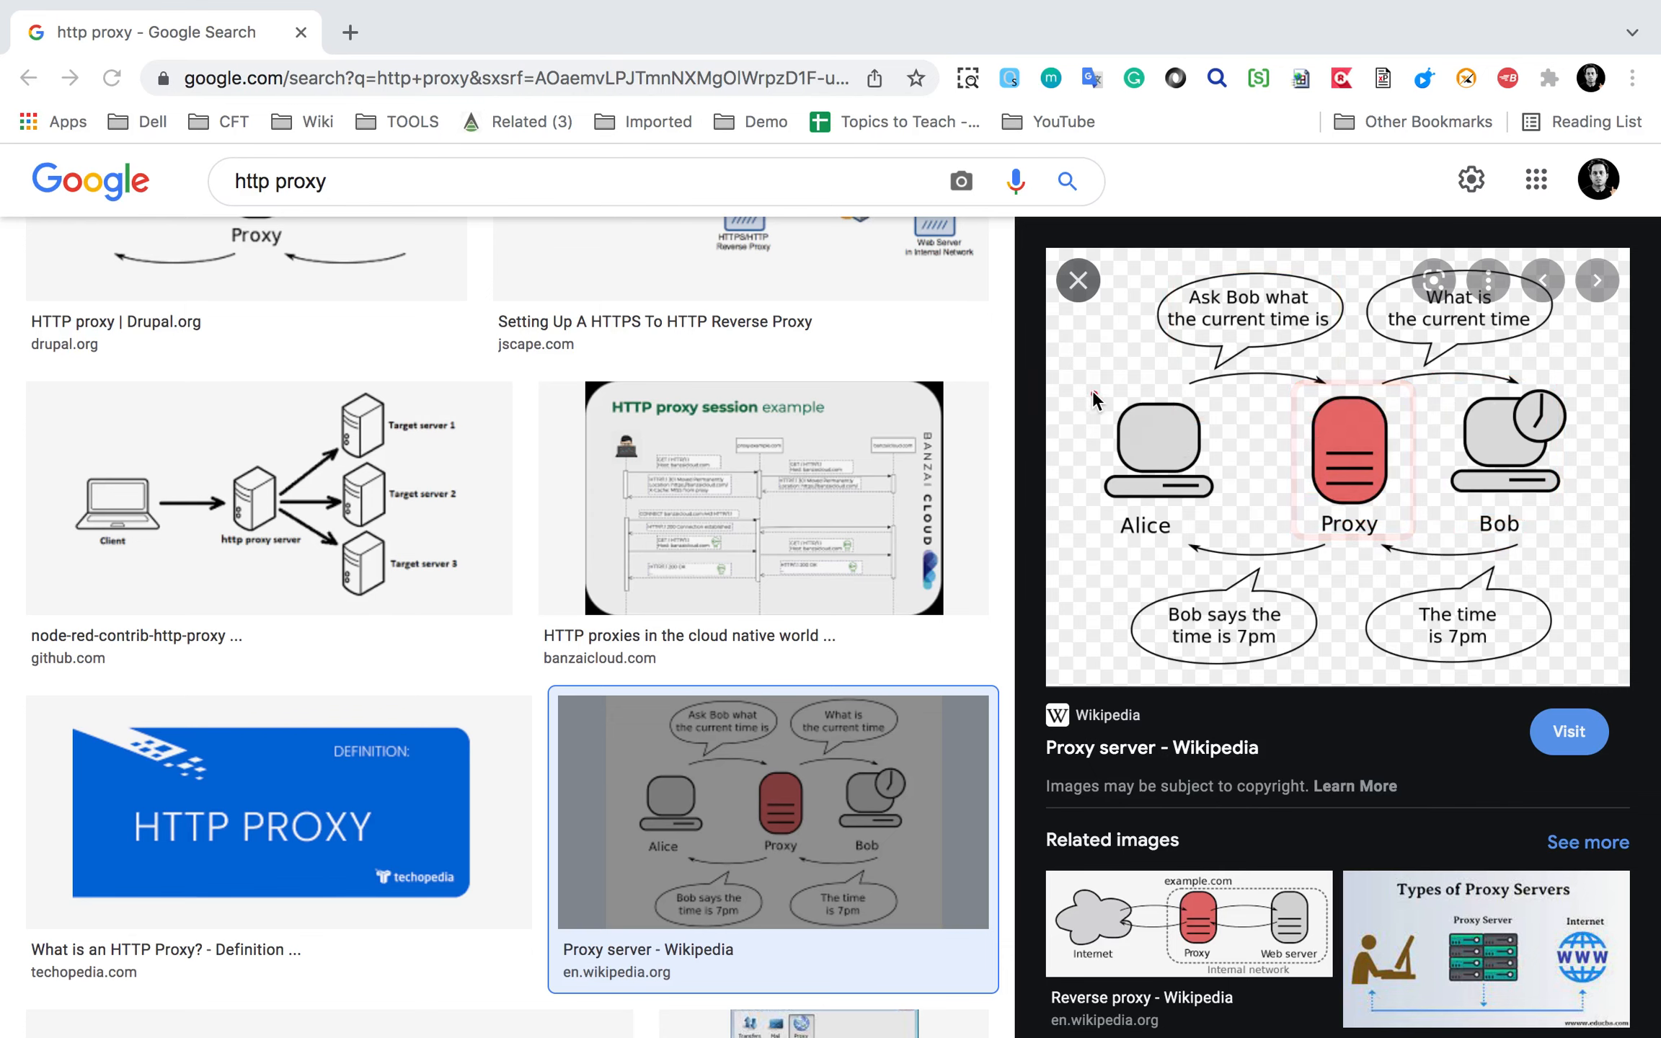
pyautogui.moveTo(1086, 384); pyautogui.dragTo(1229, 541)
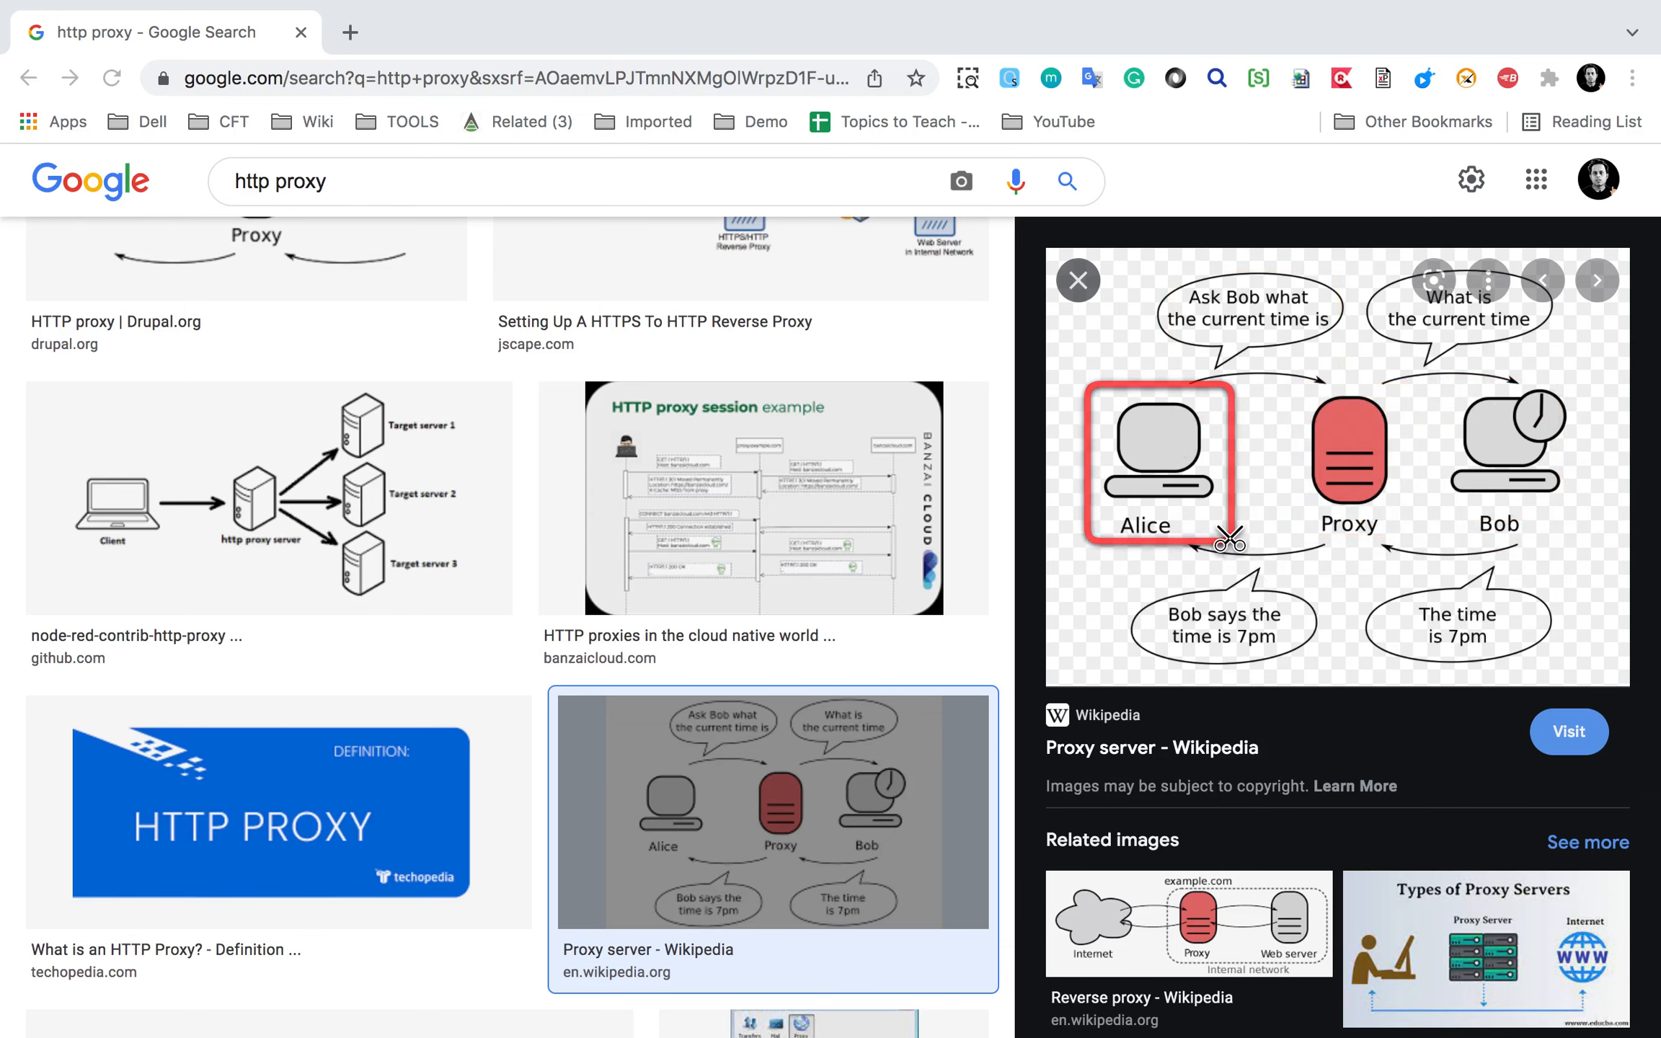
pyautogui.press('Escape')
# Load automationstepbystep.com in a new tab.
pyautogui.click(354, 31)
pyautogui.write('a')
pyautogui.press('Return')
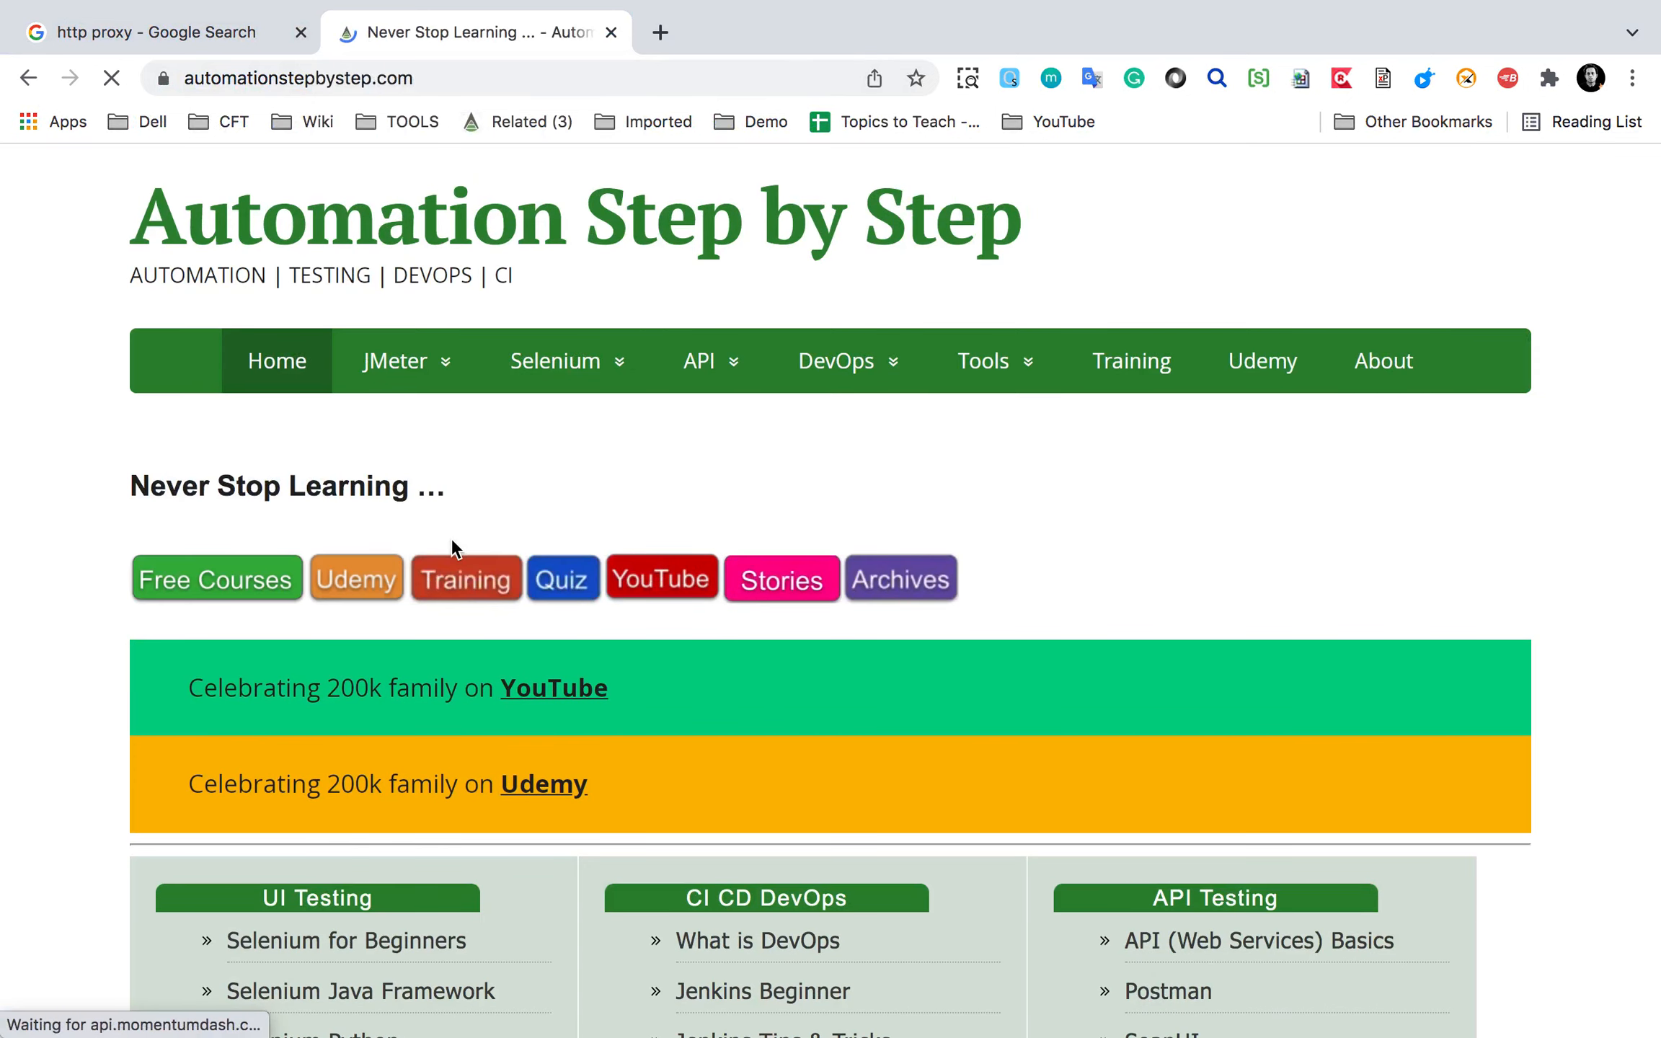
# Open Mickey & Minnie Stories in a new tab and highlight A Story of Proxy.
pyautogui.keyDown('super'); pyautogui.click(777, 591); pyautogui.keyUp('super')
pyautogui.click(741, 34)
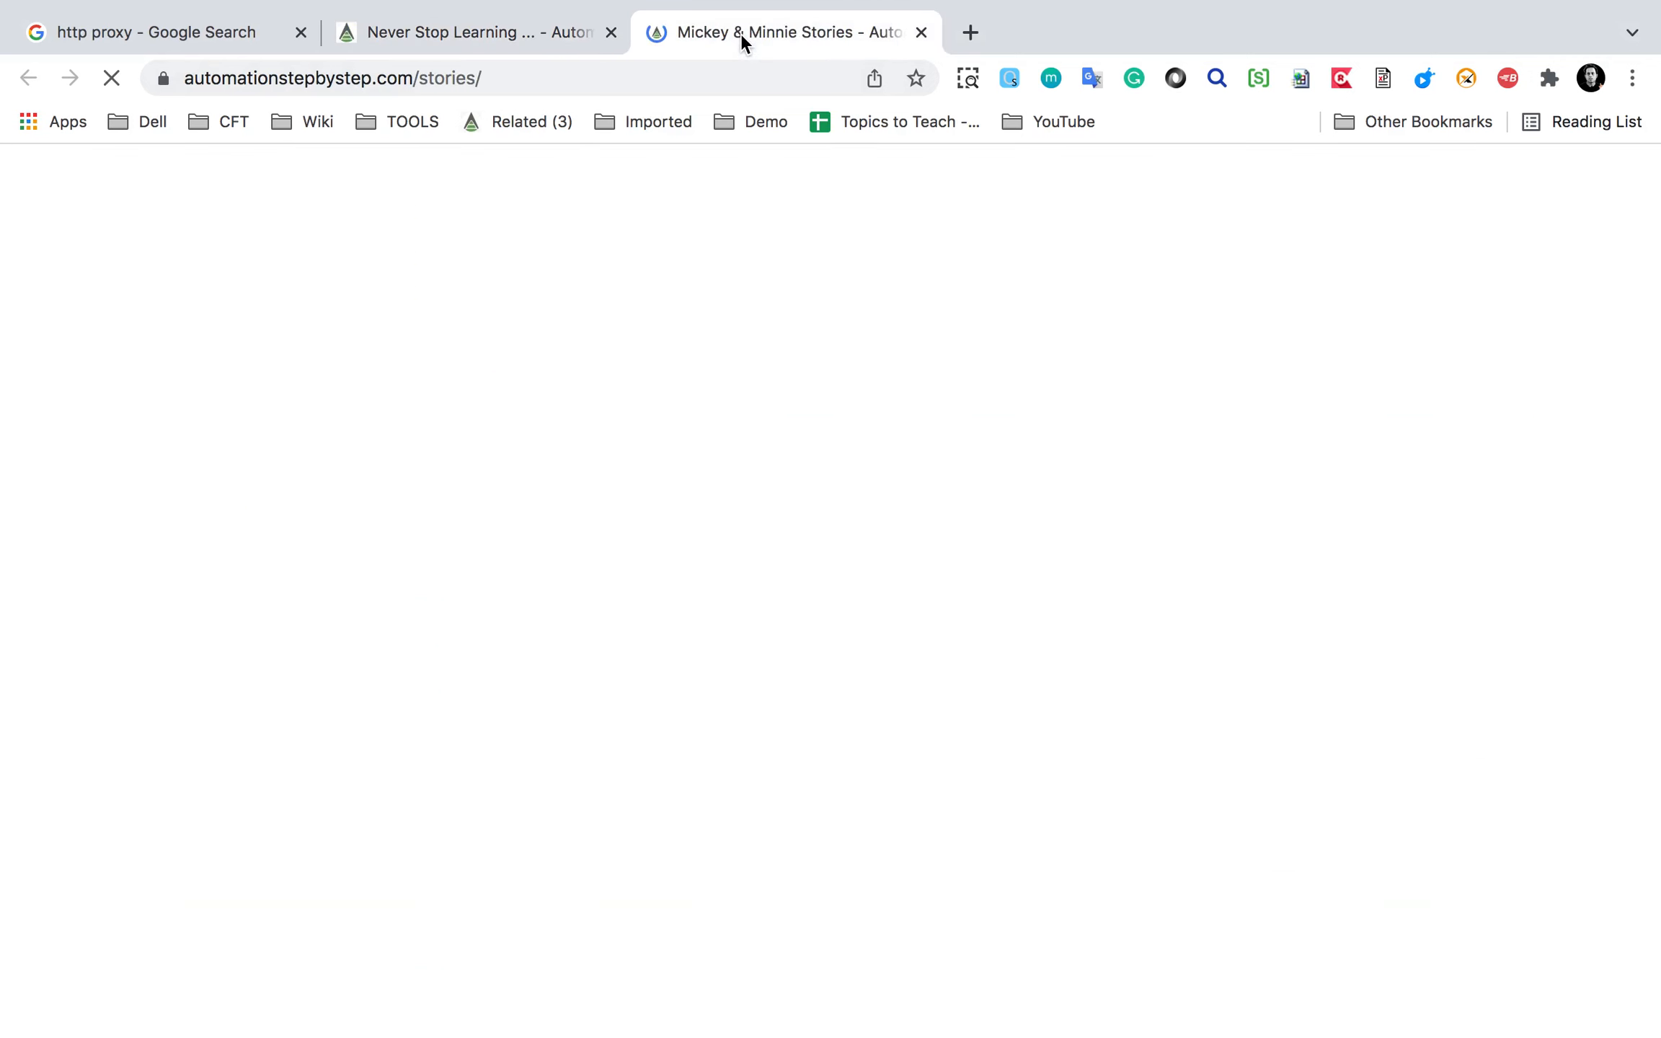
pyautogui.scroll(-3, 613, 598)
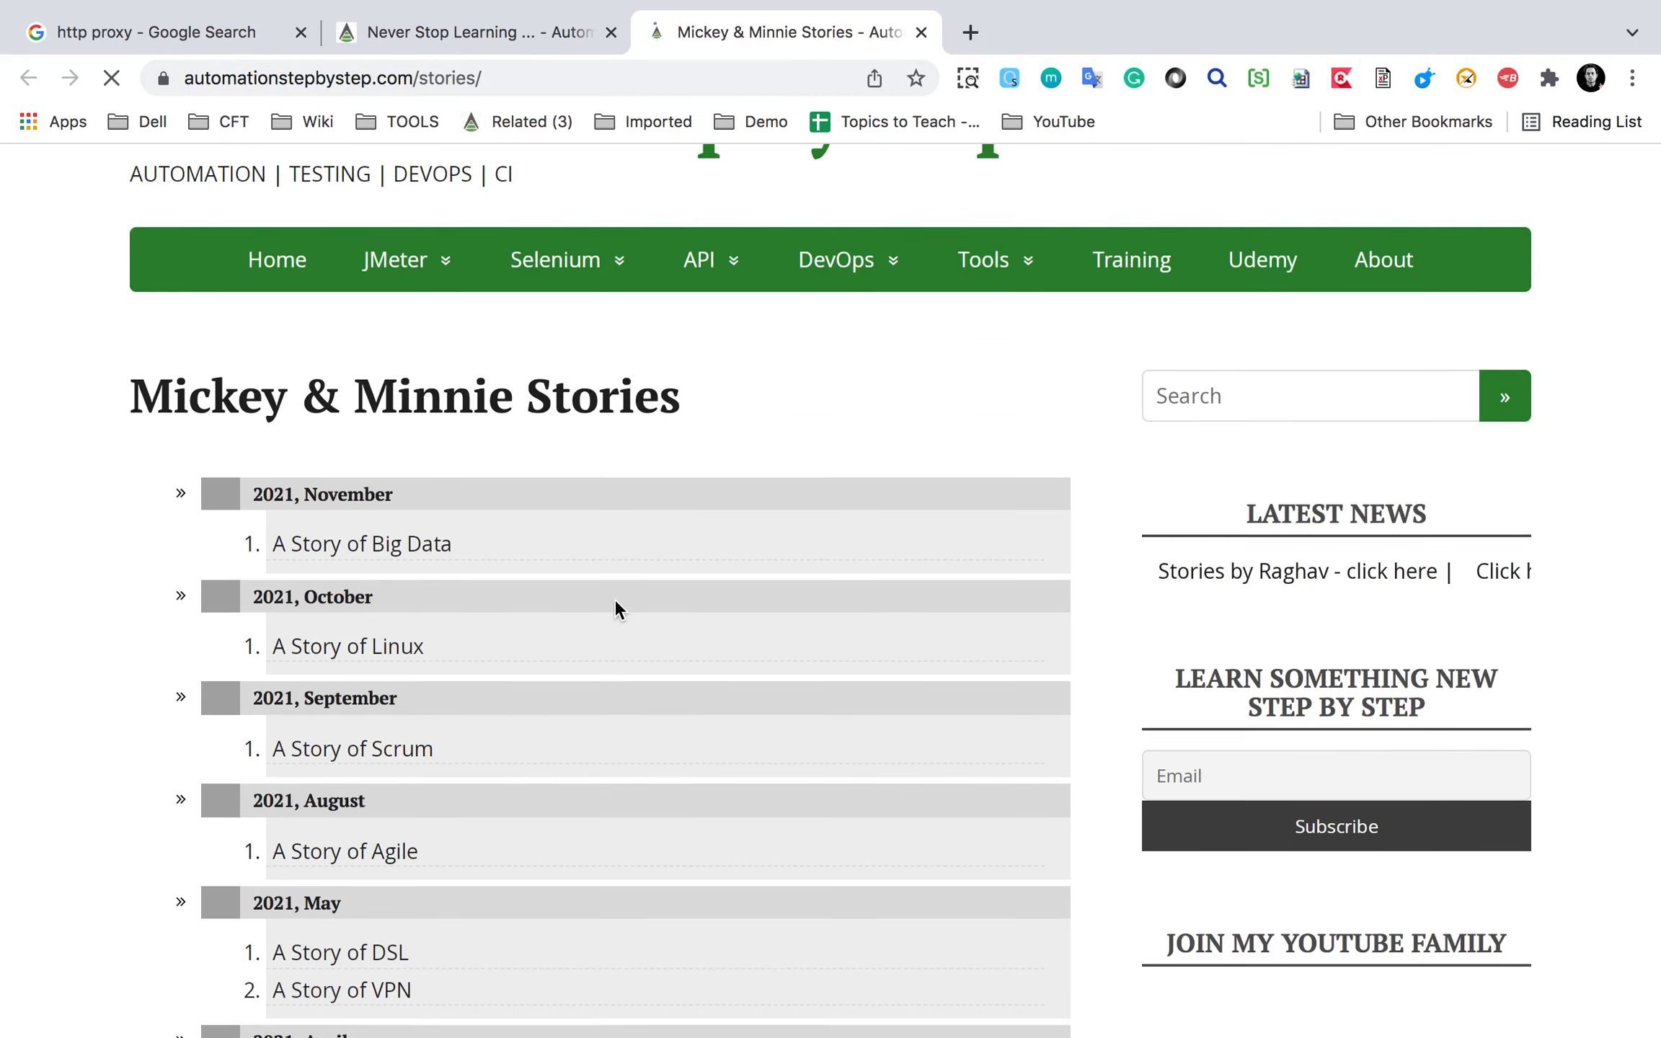
pyautogui.scroll(-6, 615, 608)
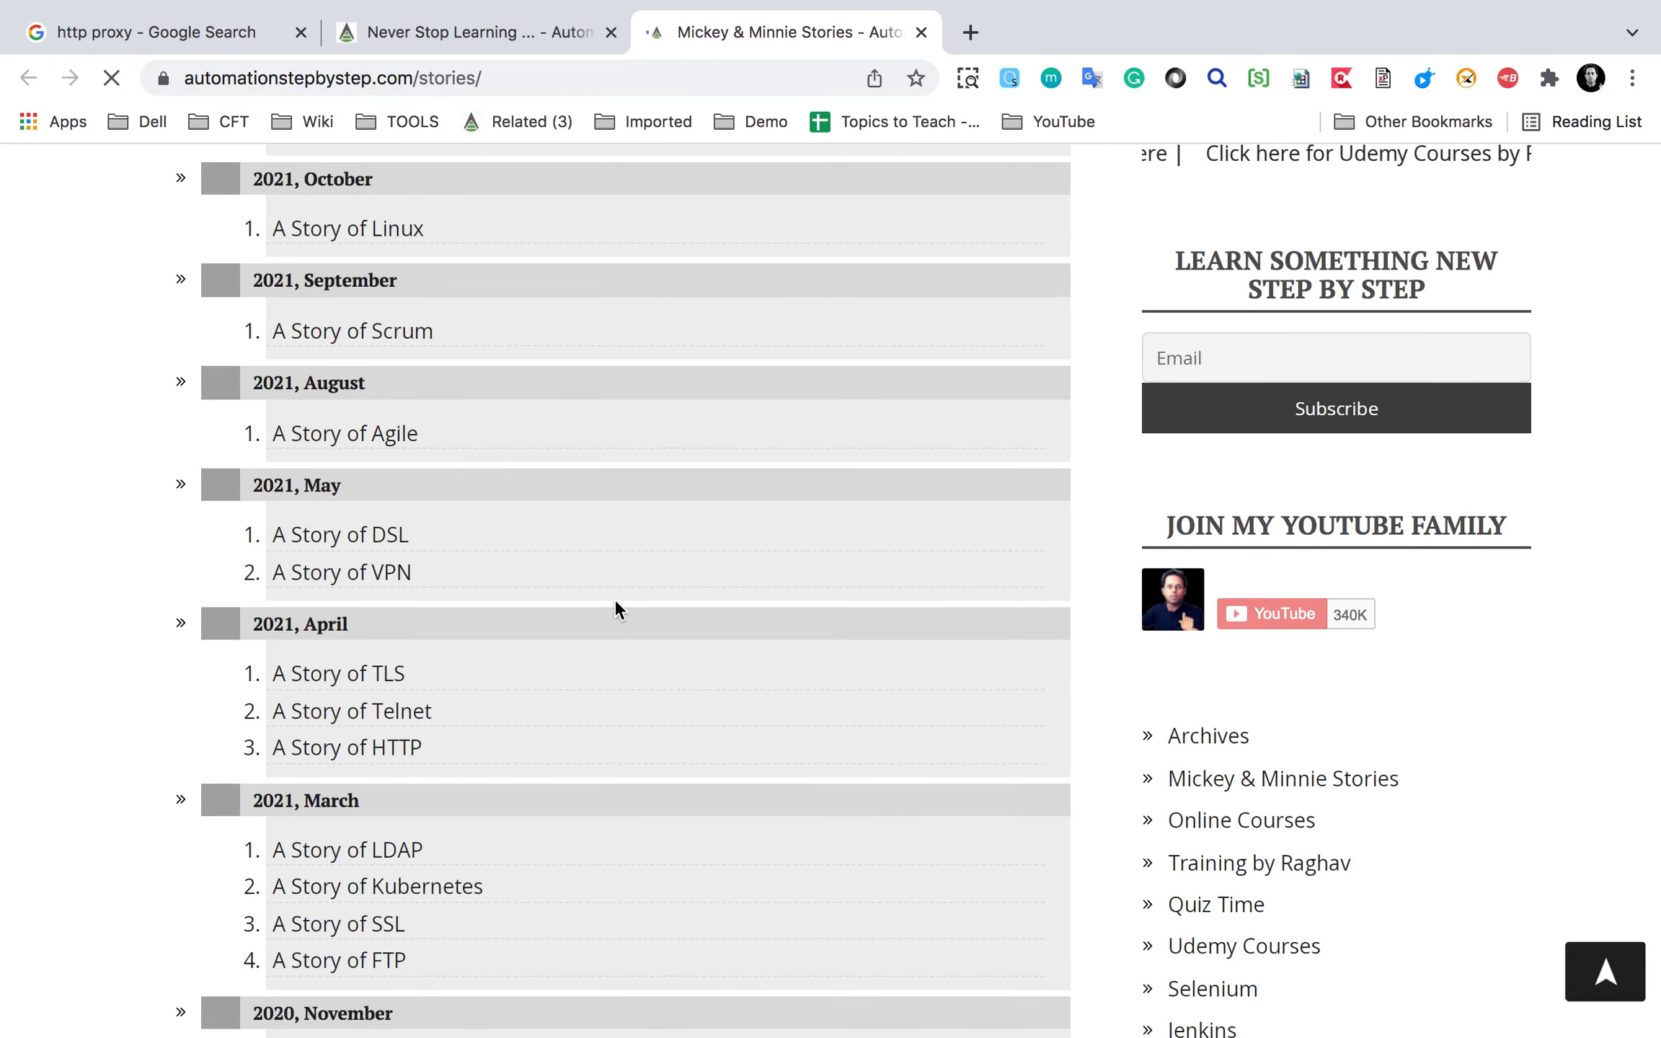
pyautogui.scroll(-5, 614, 598)
pyautogui.scroll(-3, 615, 600)
pyautogui.moveTo(216, 620); pyautogui.dragTo(445, 663)
pyautogui.press('Escape')
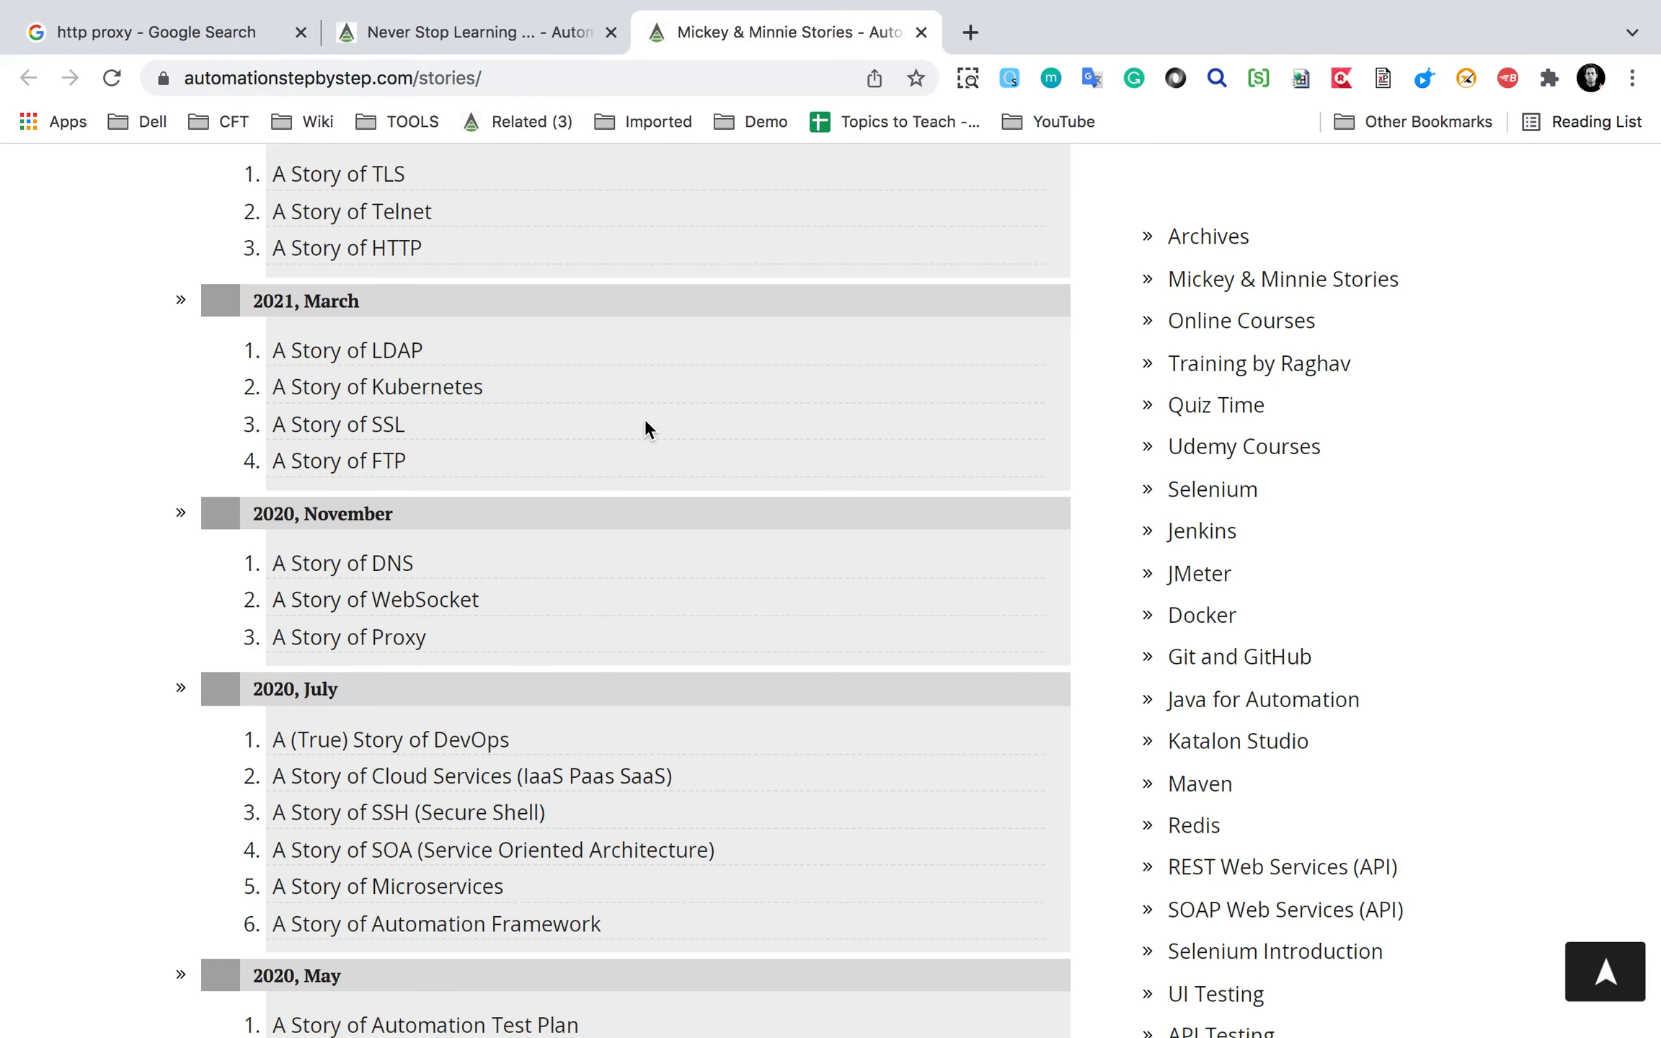
pyautogui.scroll(15, 645, 418)
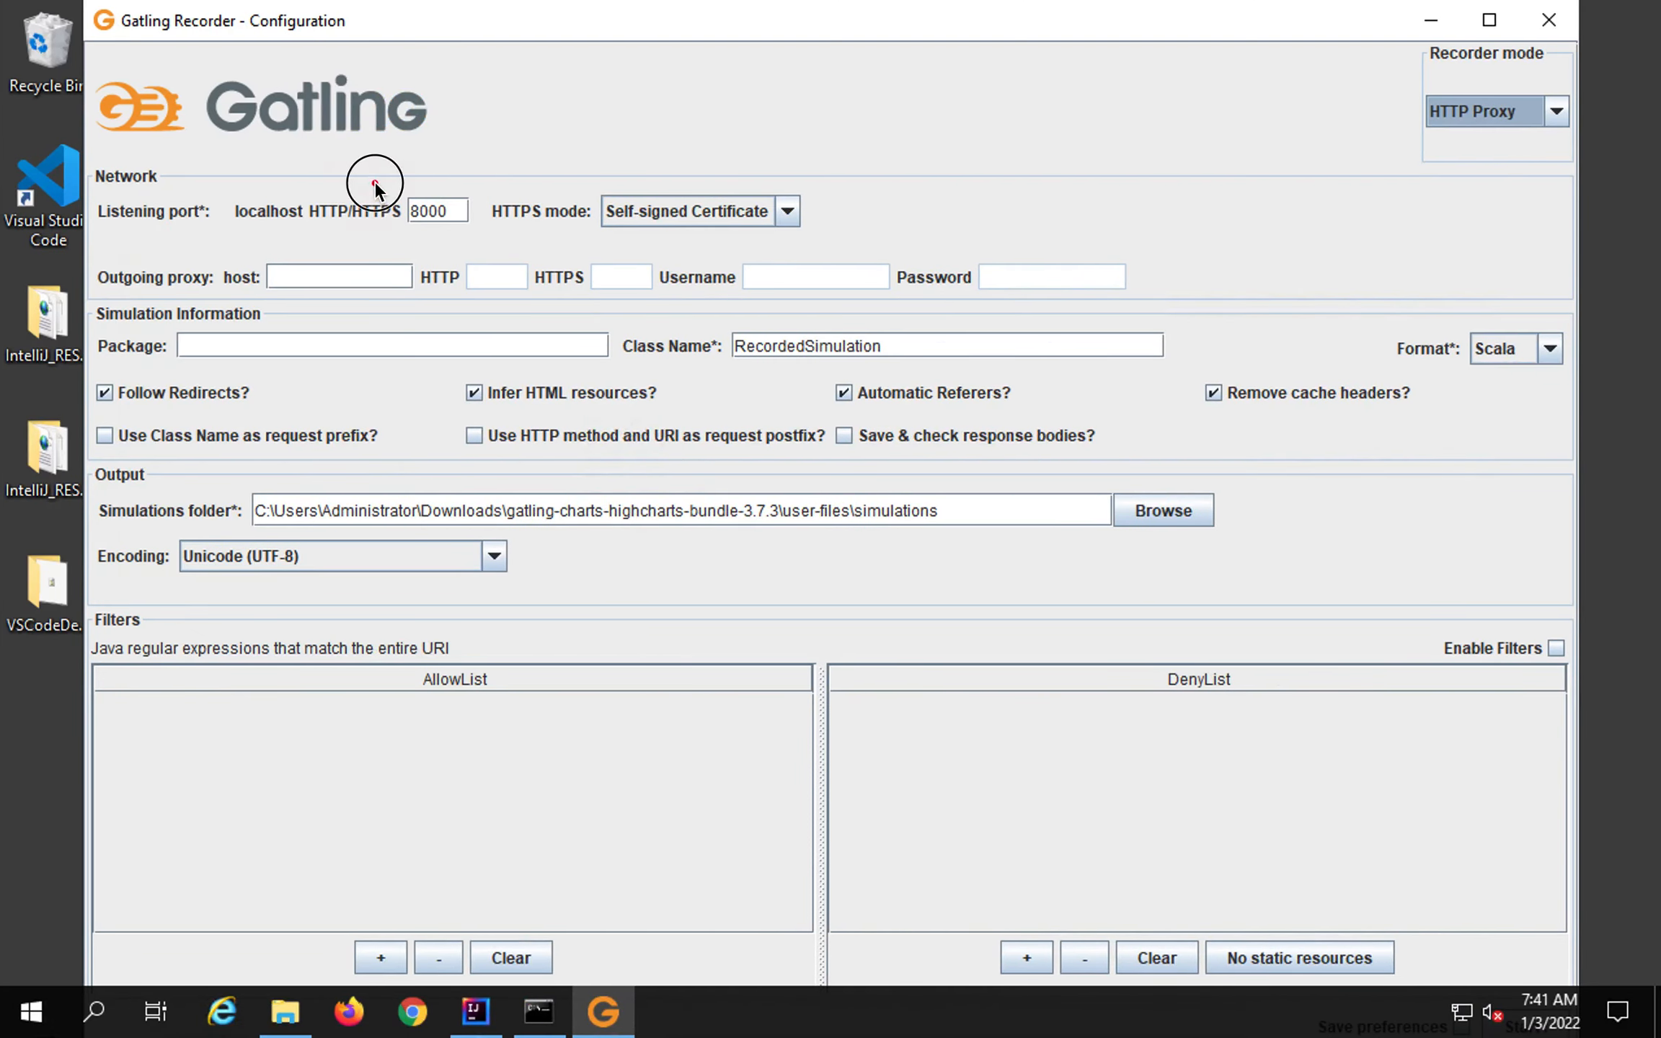
# Change the listening port to 8080 and preview Provided Keystore mode with its keystore types.
pyautogui.moveTo(375, 184)
pyautogui.mouseDown()
pyautogui.moveTo(477, 215)
pyautogui.moveTo(379, 200)
pyautogui.mouseUp()
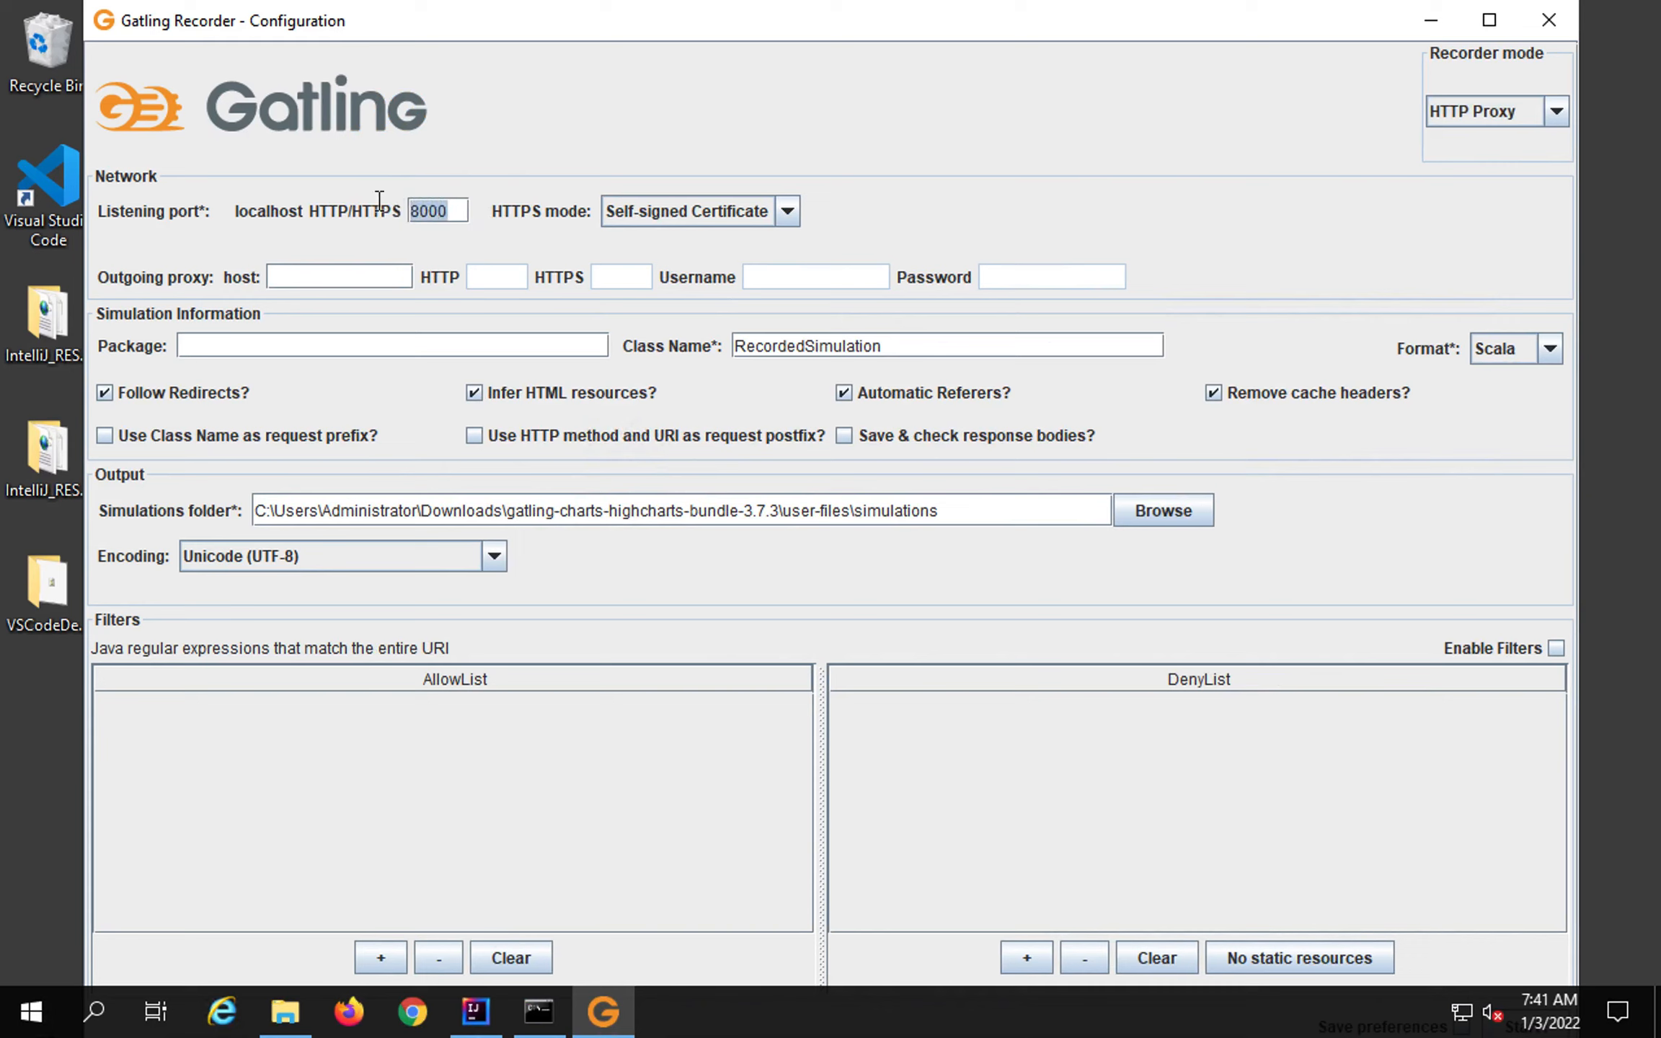
pyautogui.write('8080')
pyautogui.click(788, 217)
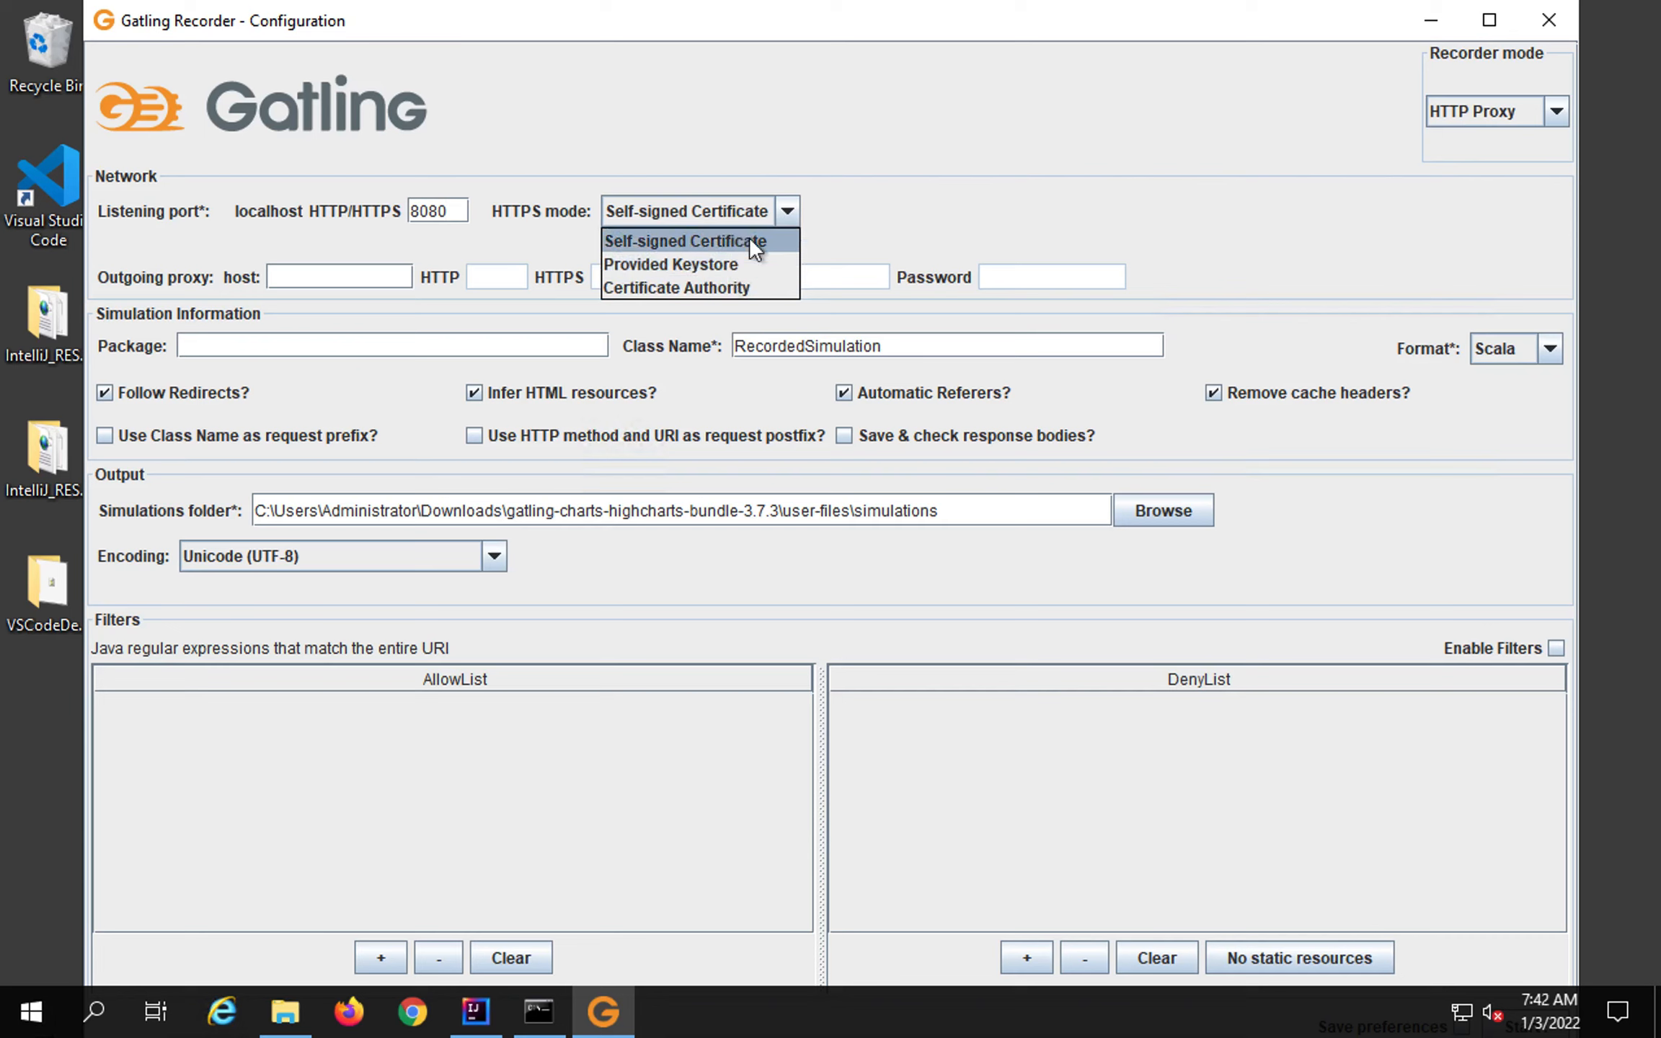
pyautogui.click(707, 264)
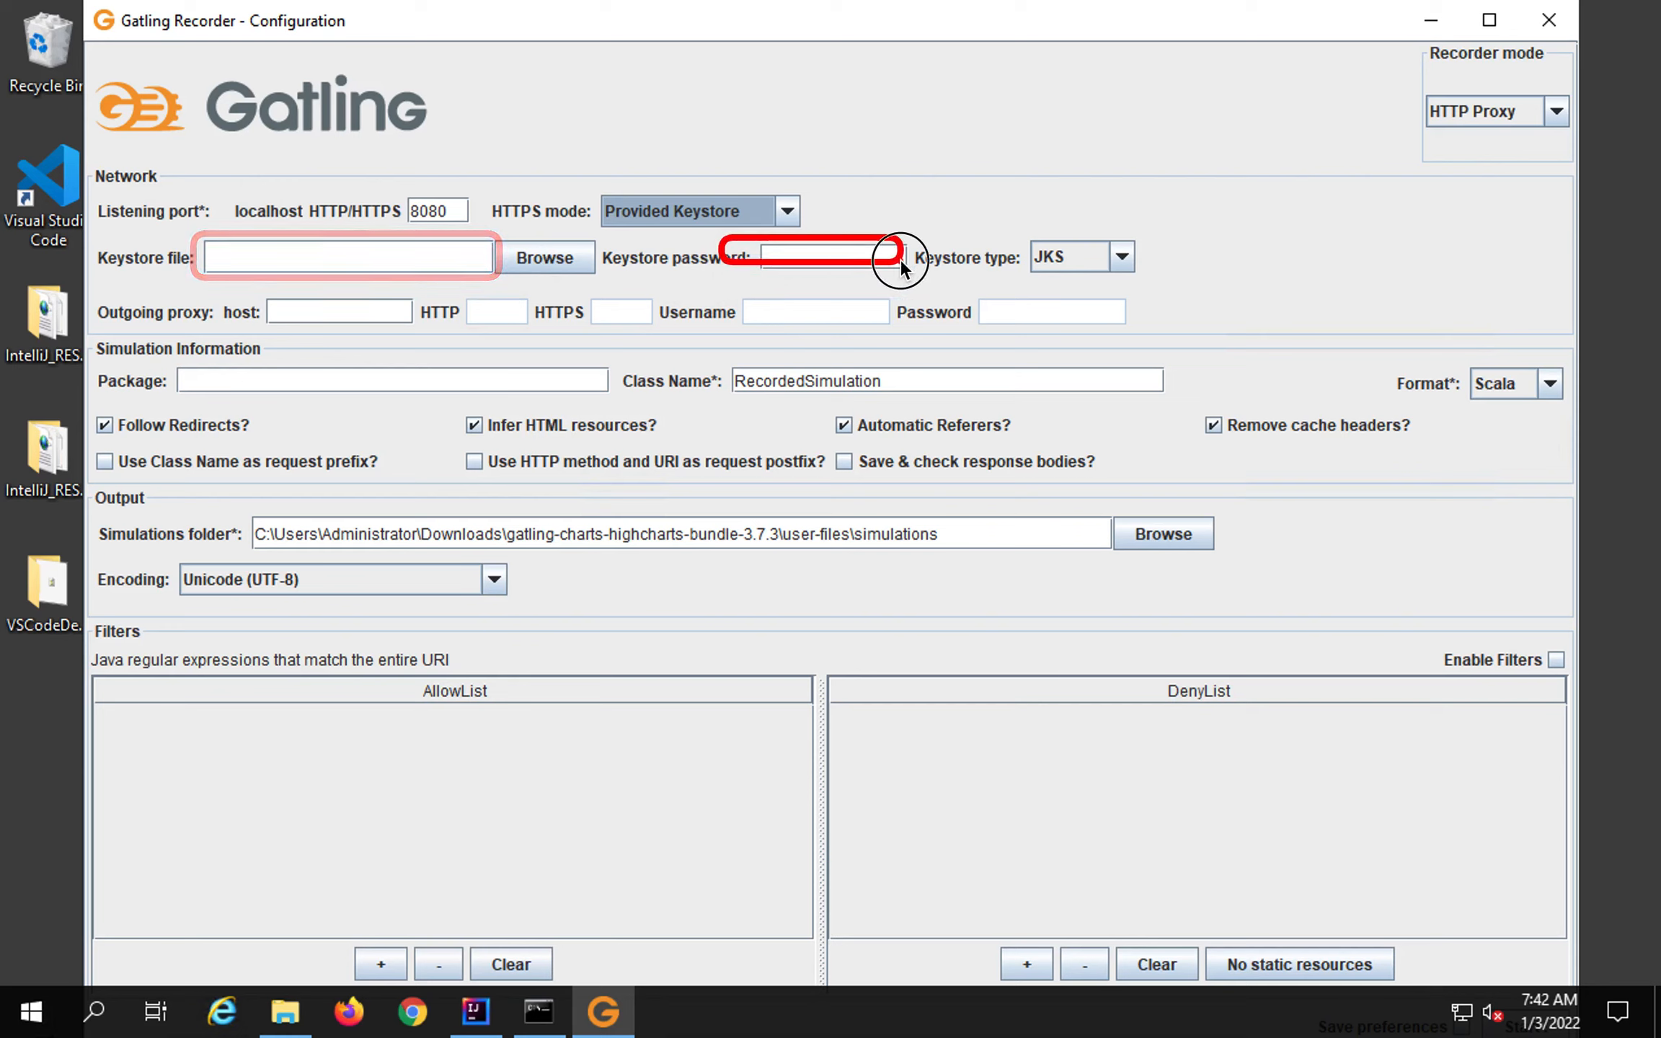
pyautogui.click(1122, 257)
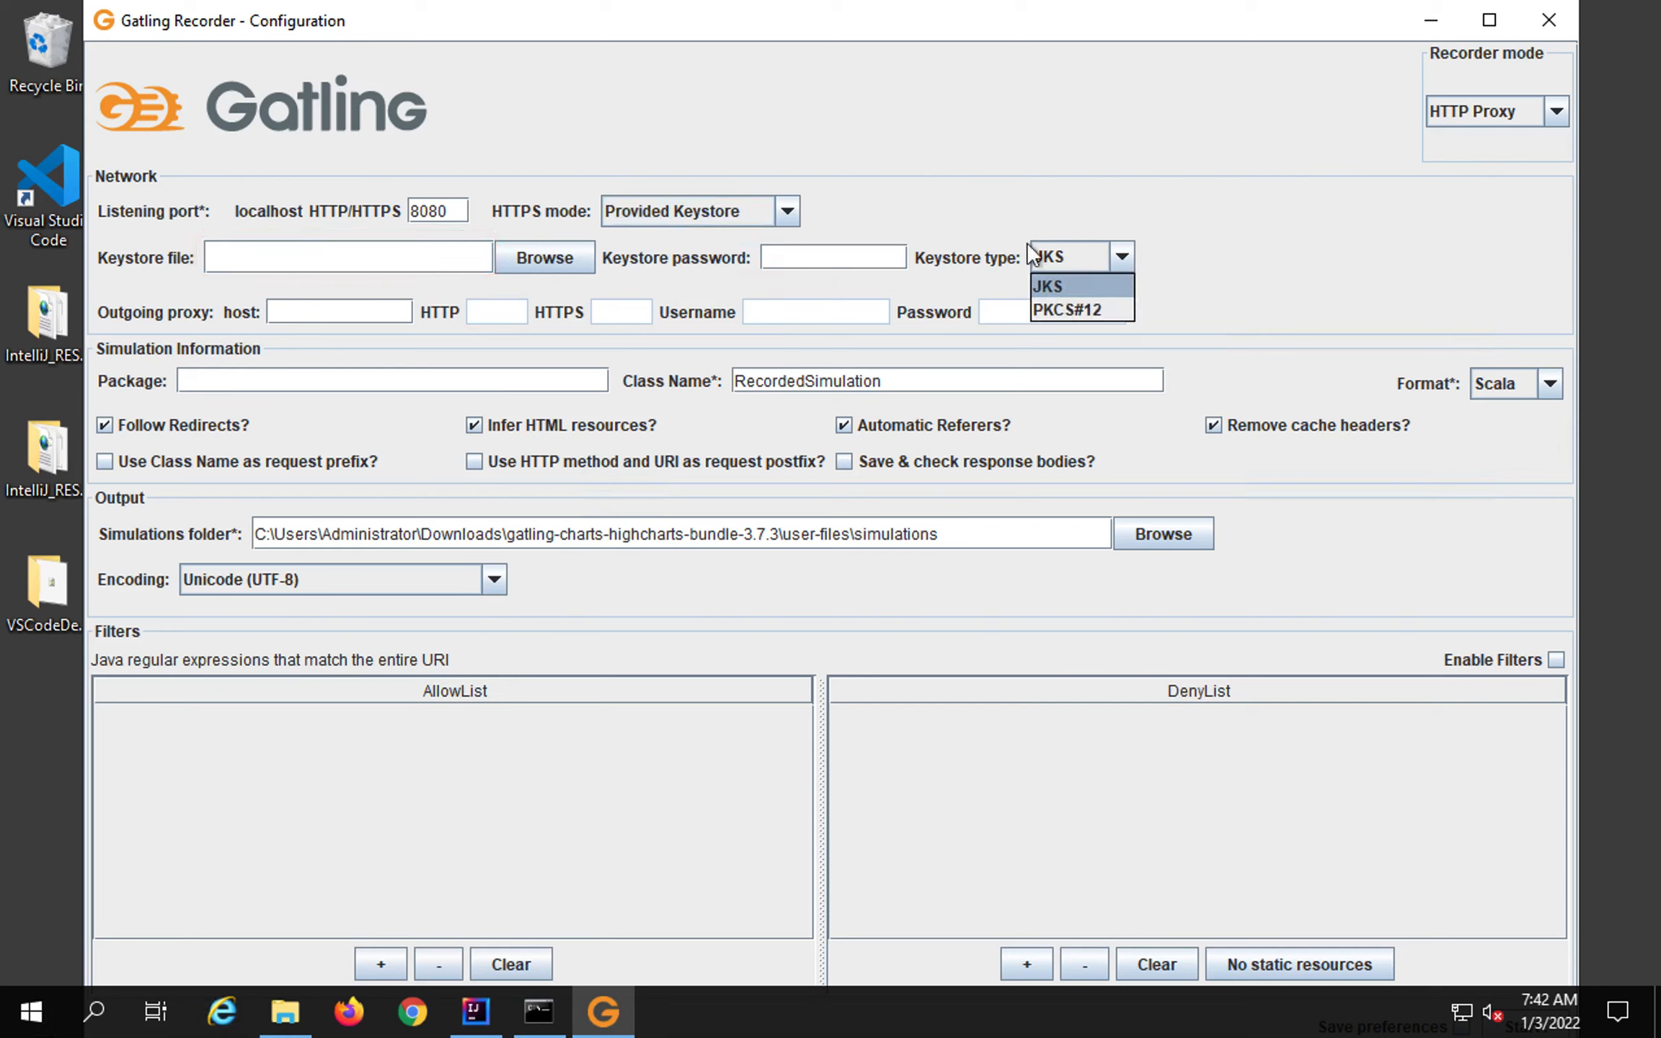
# Preview Certificate Authority mode, then keep Self-signed Certificate as the HTTPS mode.
pyautogui.click(785, 211)
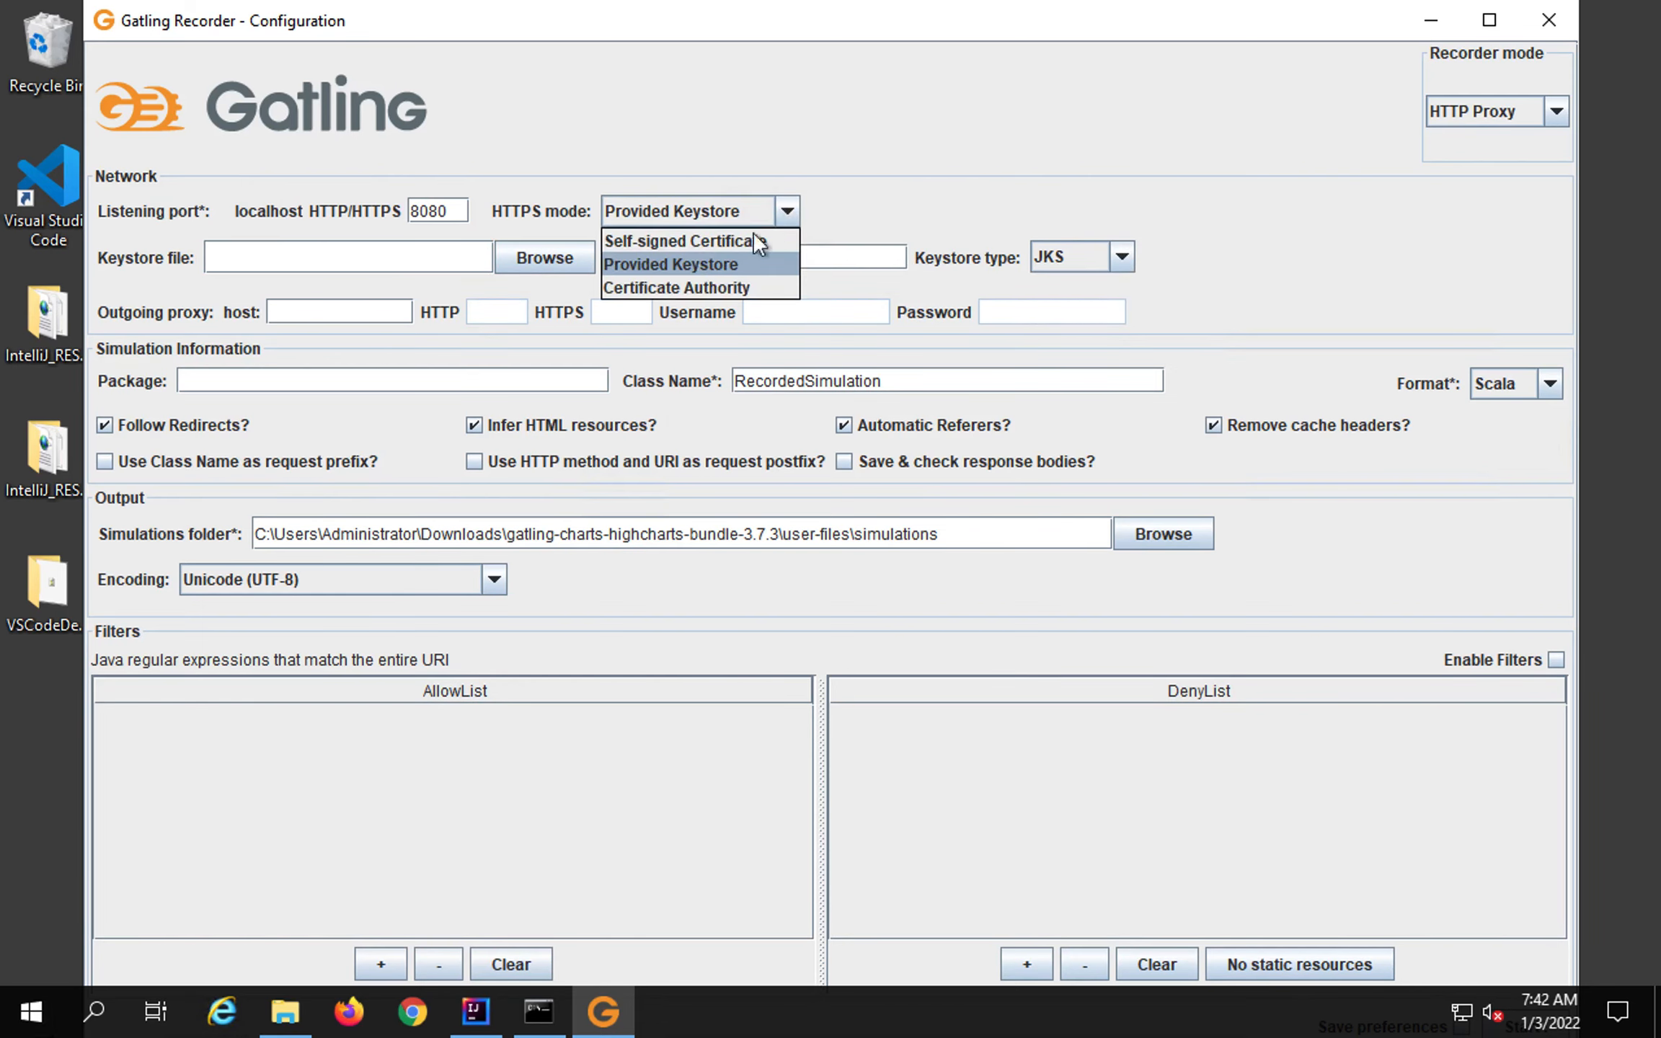
pyautogui.click(698, 285)
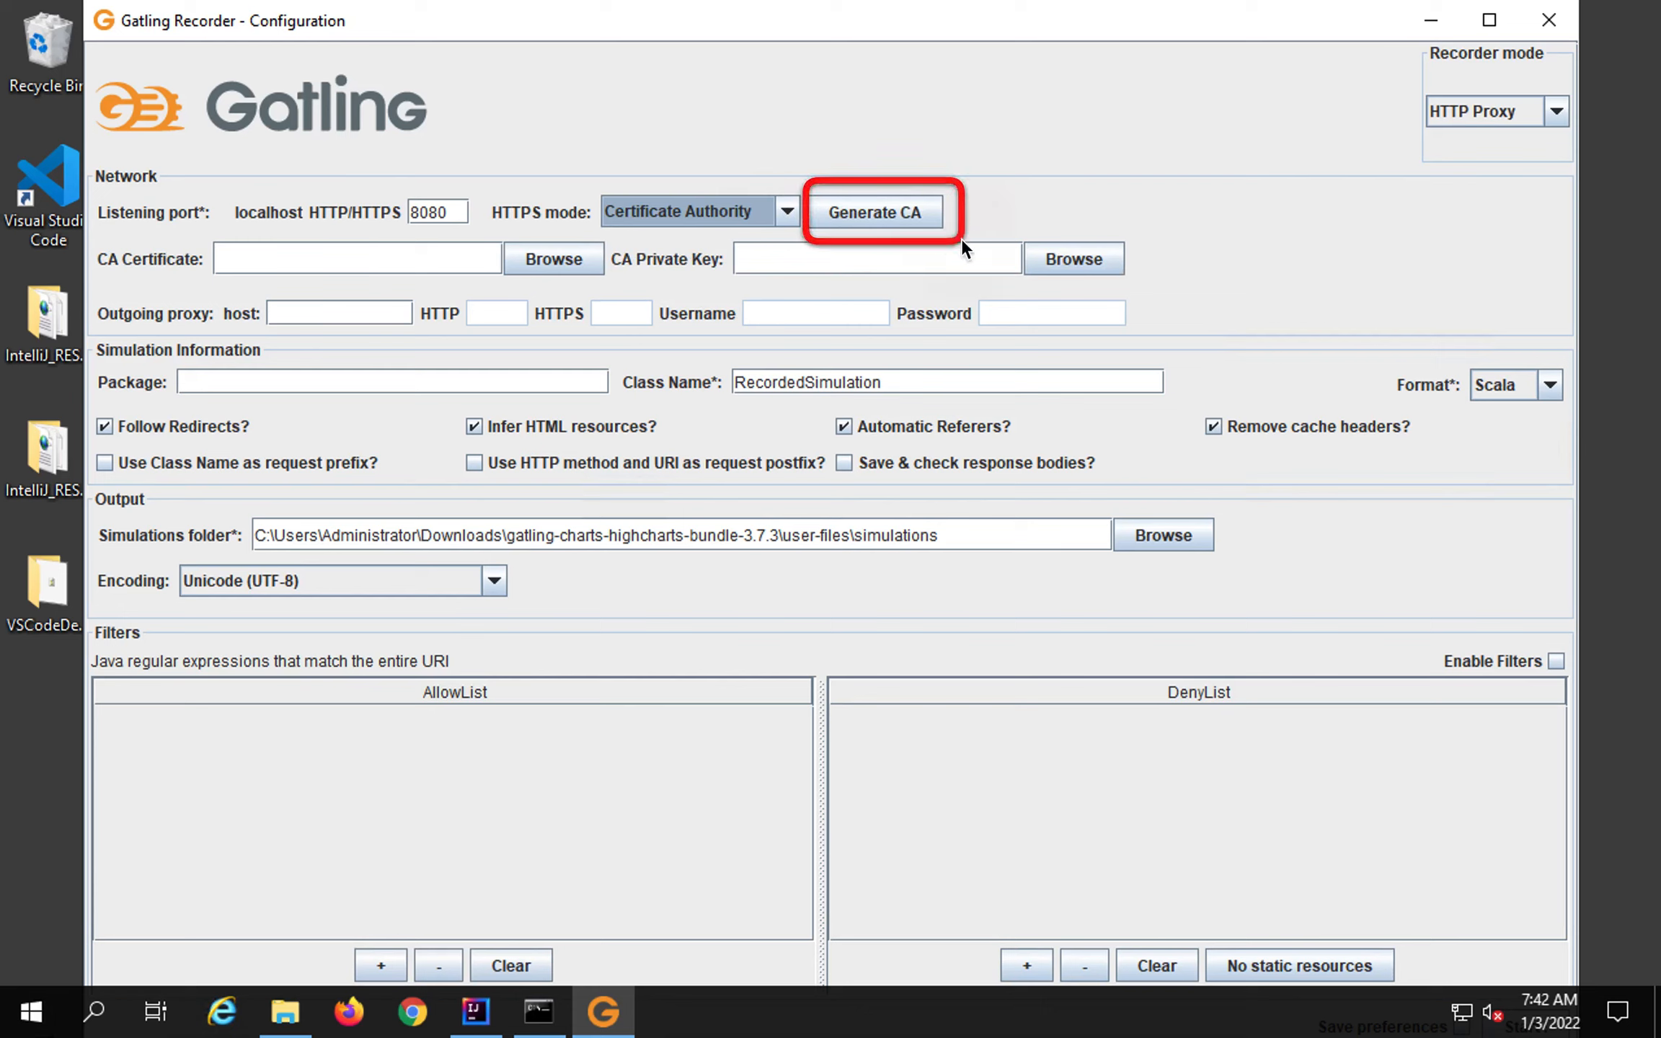
pyautogui.click(787, 213)
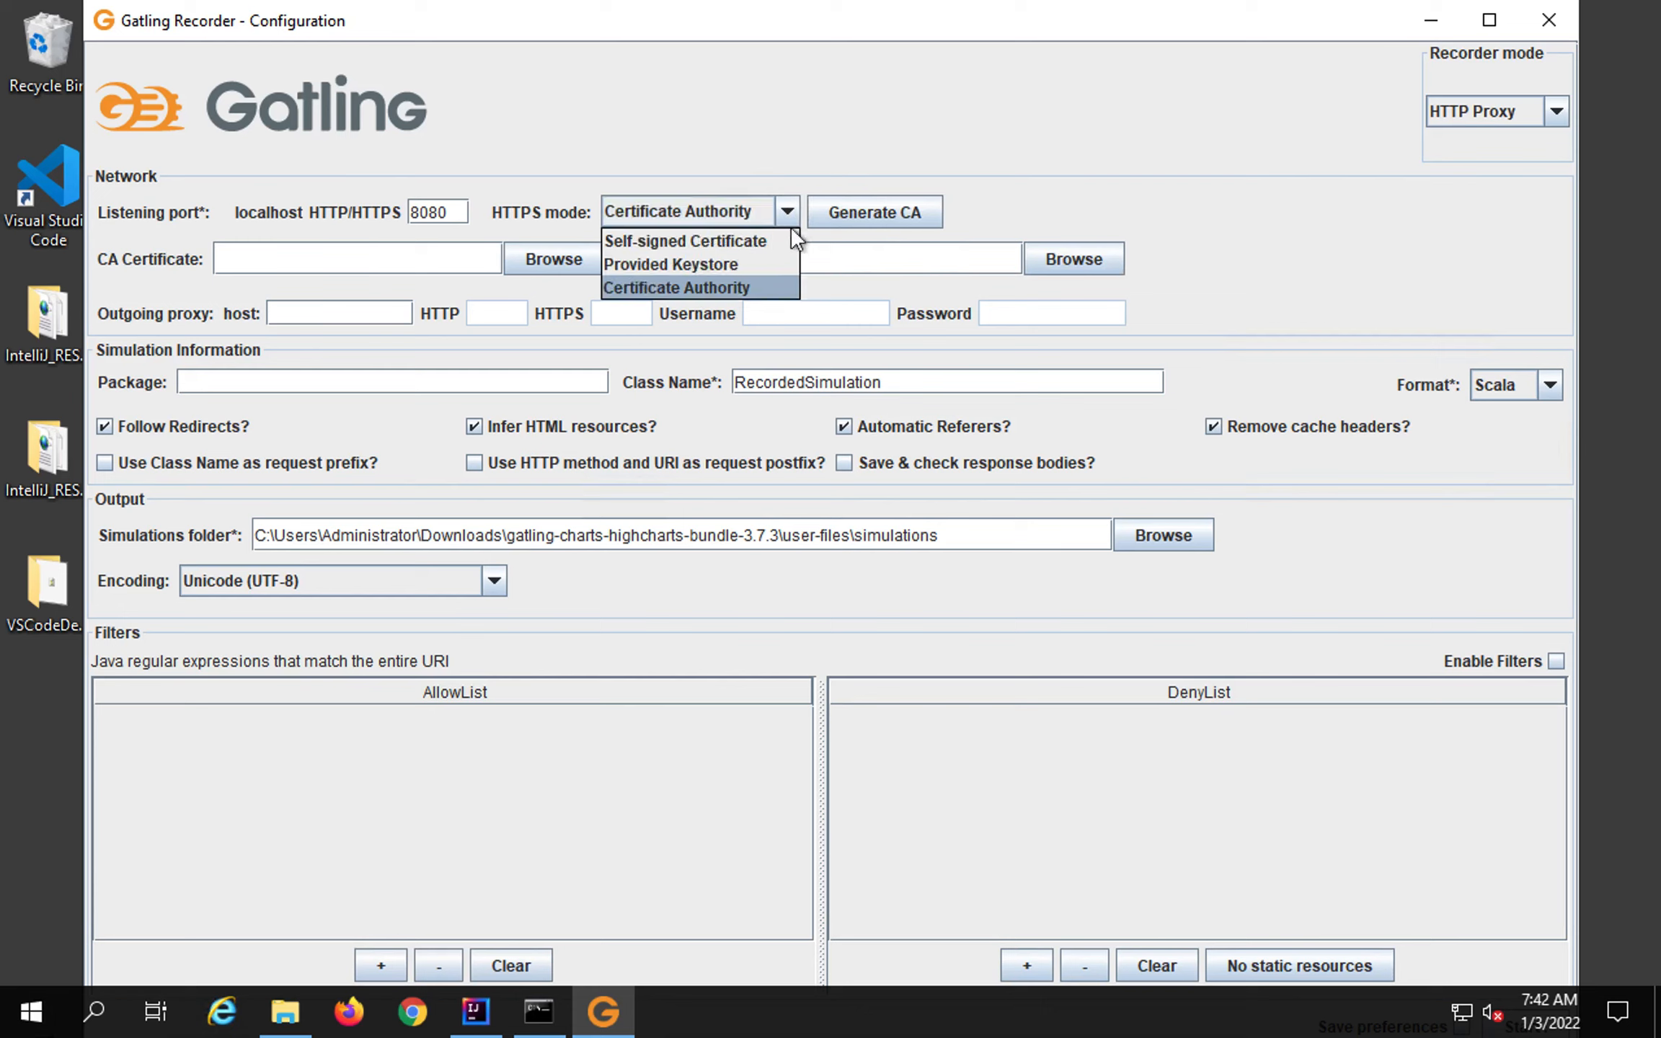
pyautogui.click(720, 241)
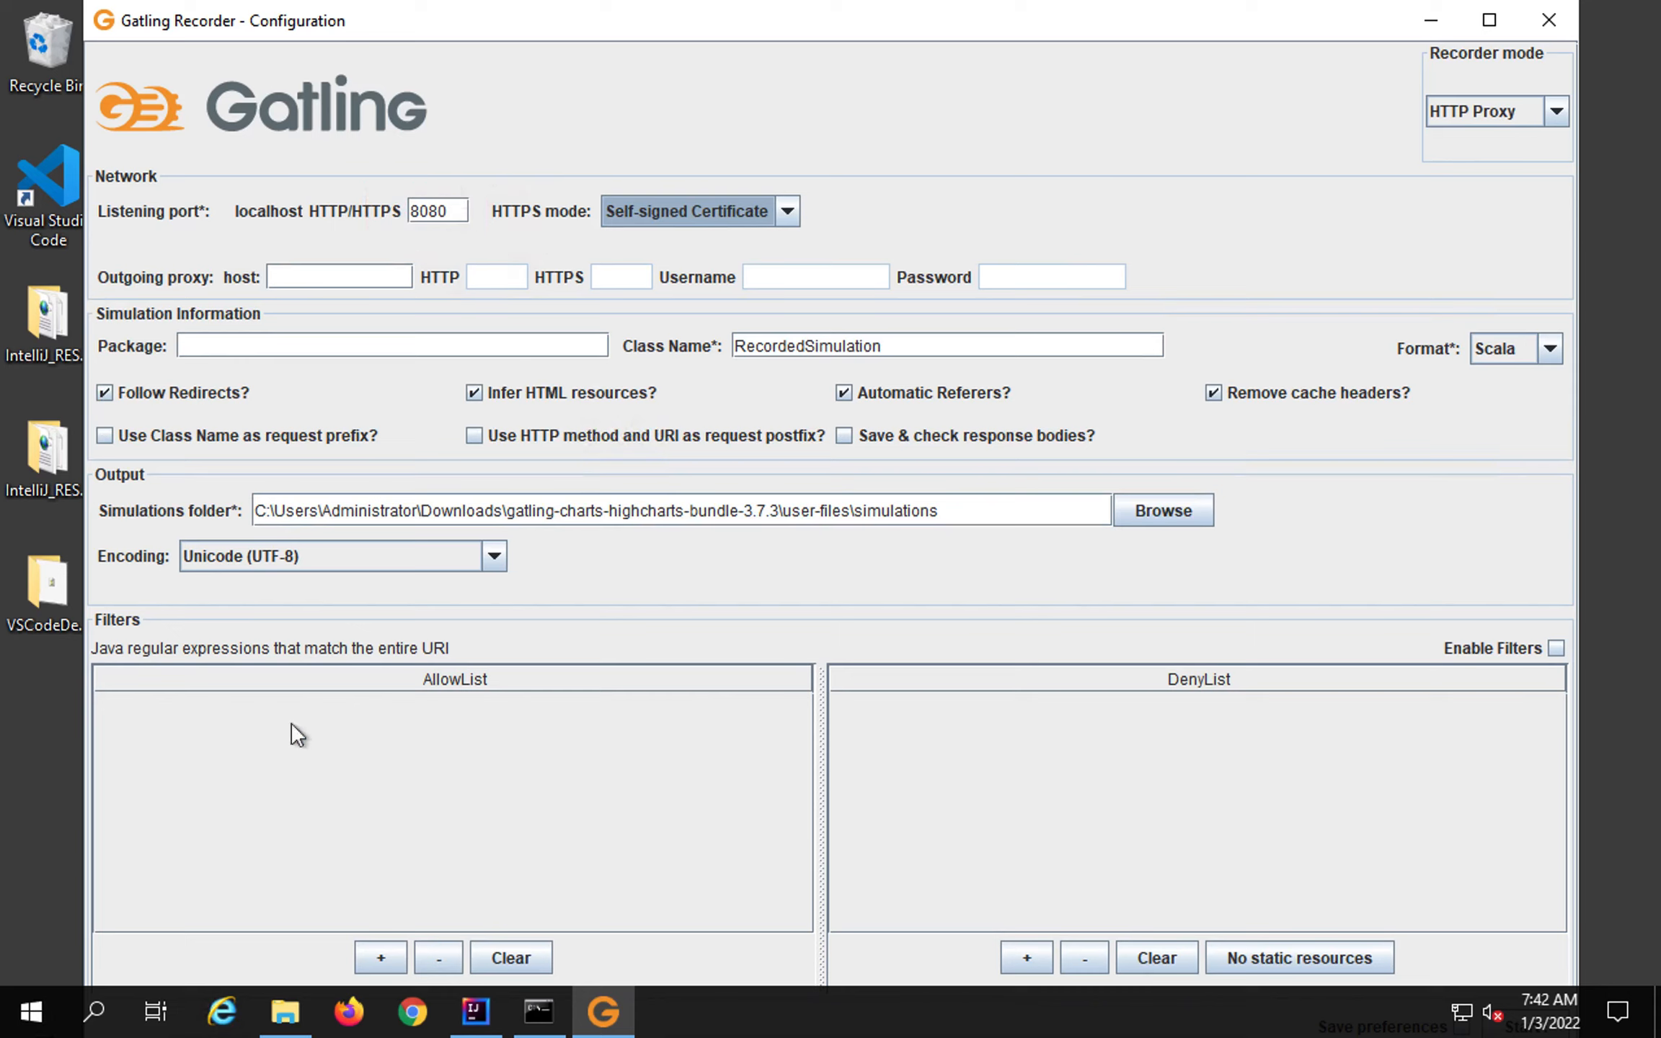
pyautogui.click(414, 1012)
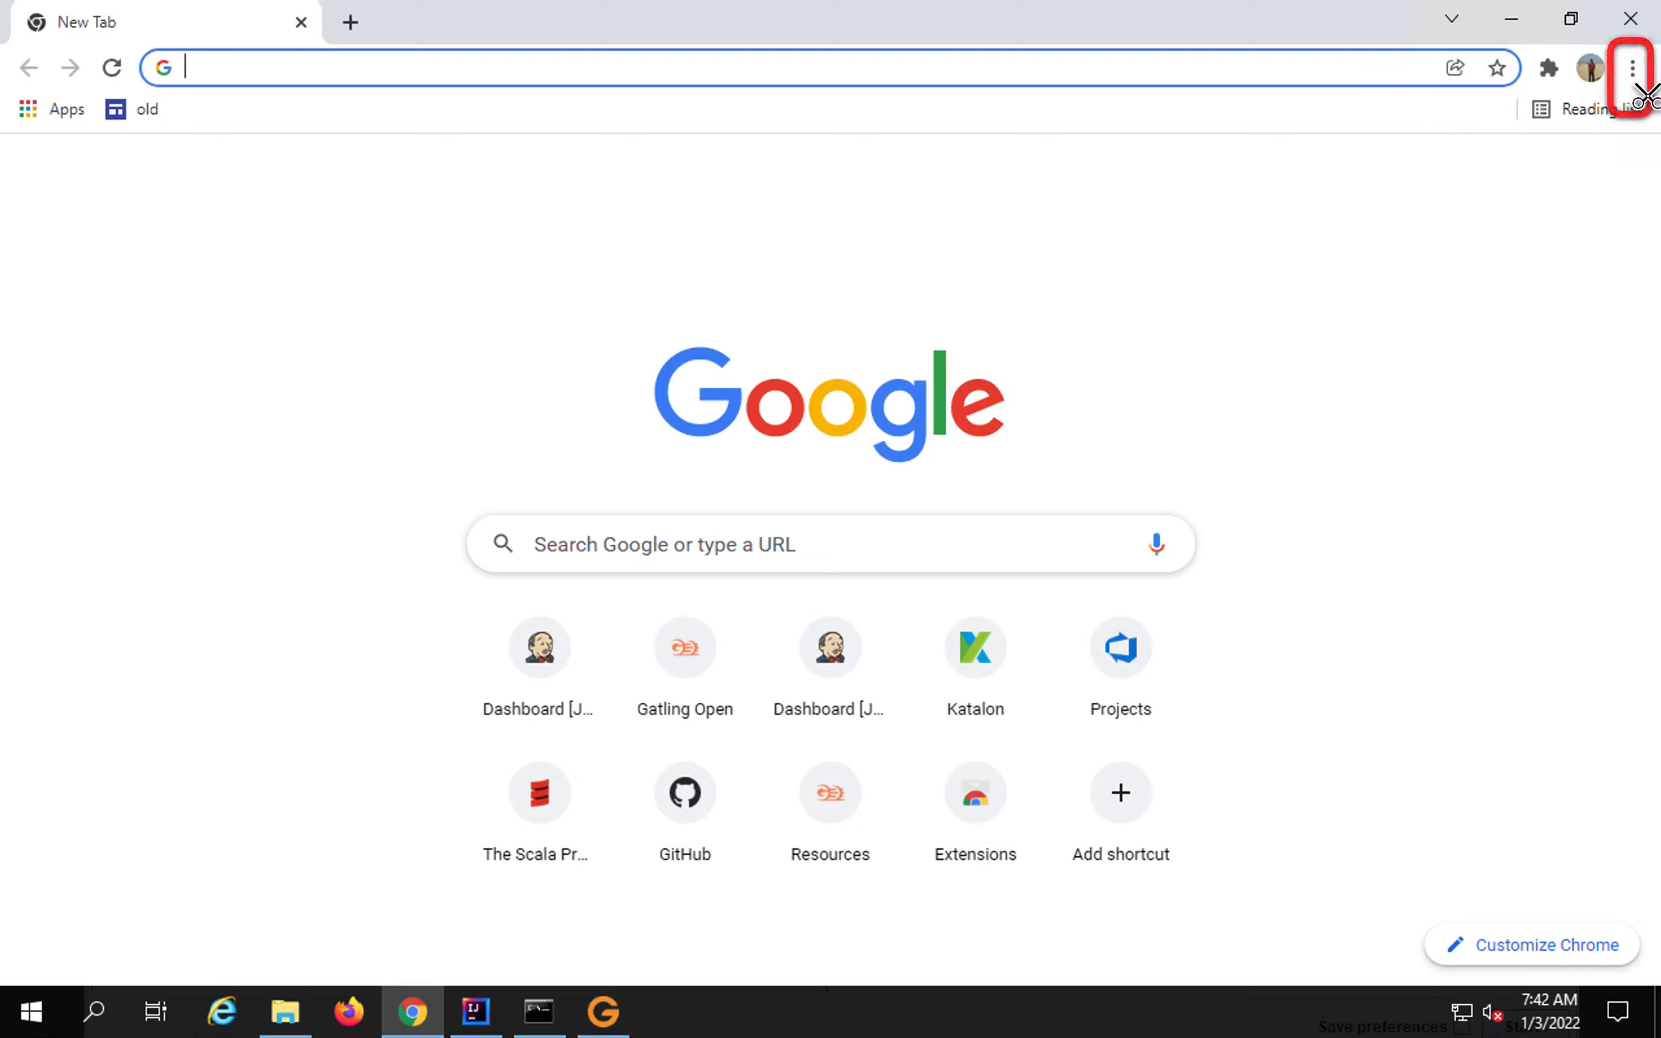
# Search Chrome settings for 'proxy' and open the computer's proxy settings.
pyautogui.click(1635, 68)
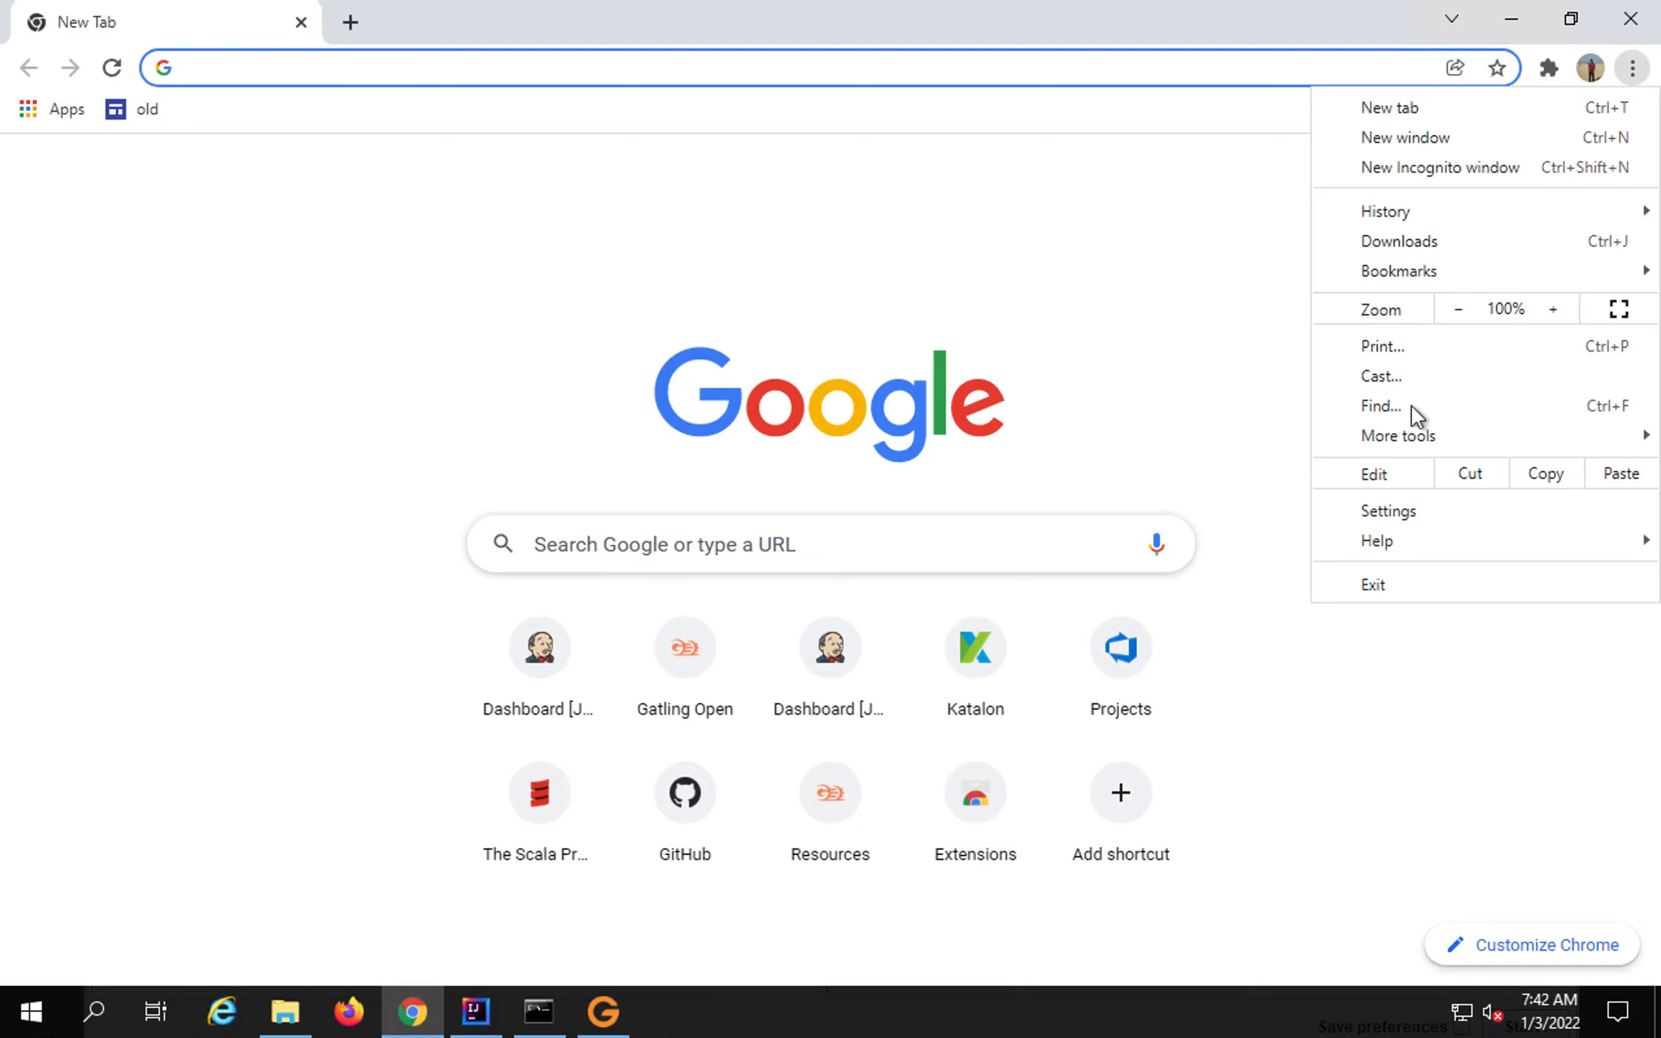
pyautogui.click(1386, 514)
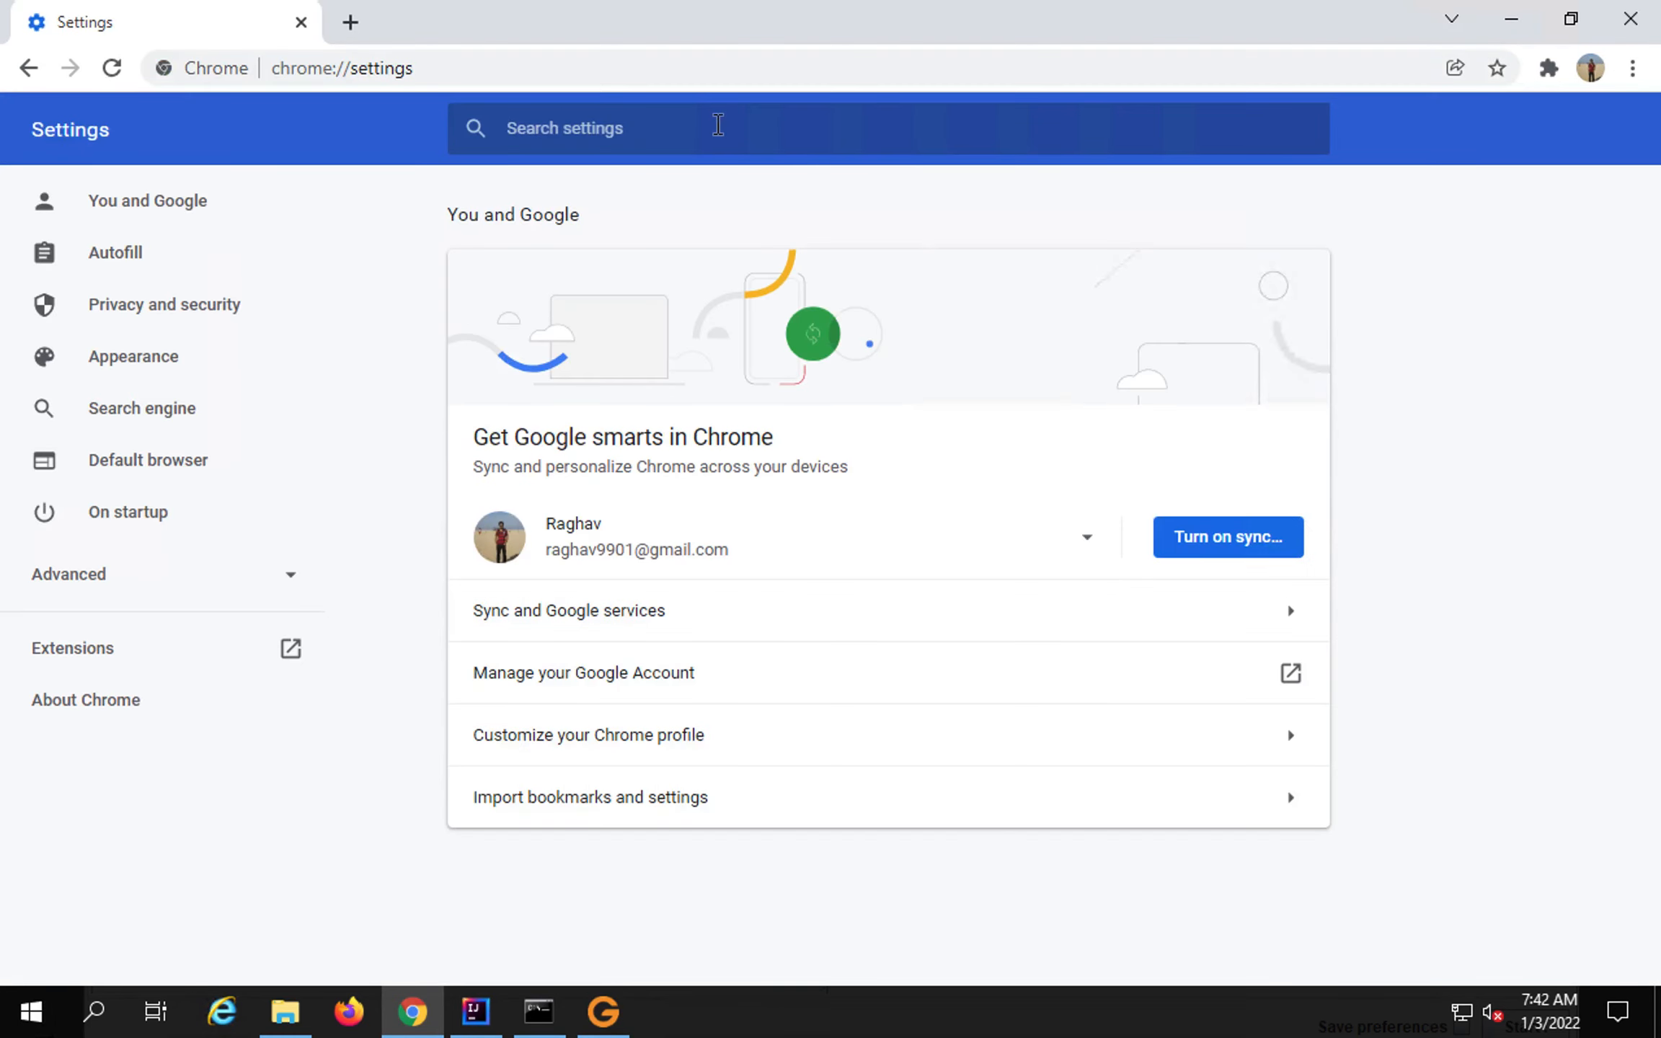
pyautogui.click(718, 125)
pyautogui.write('proxy')
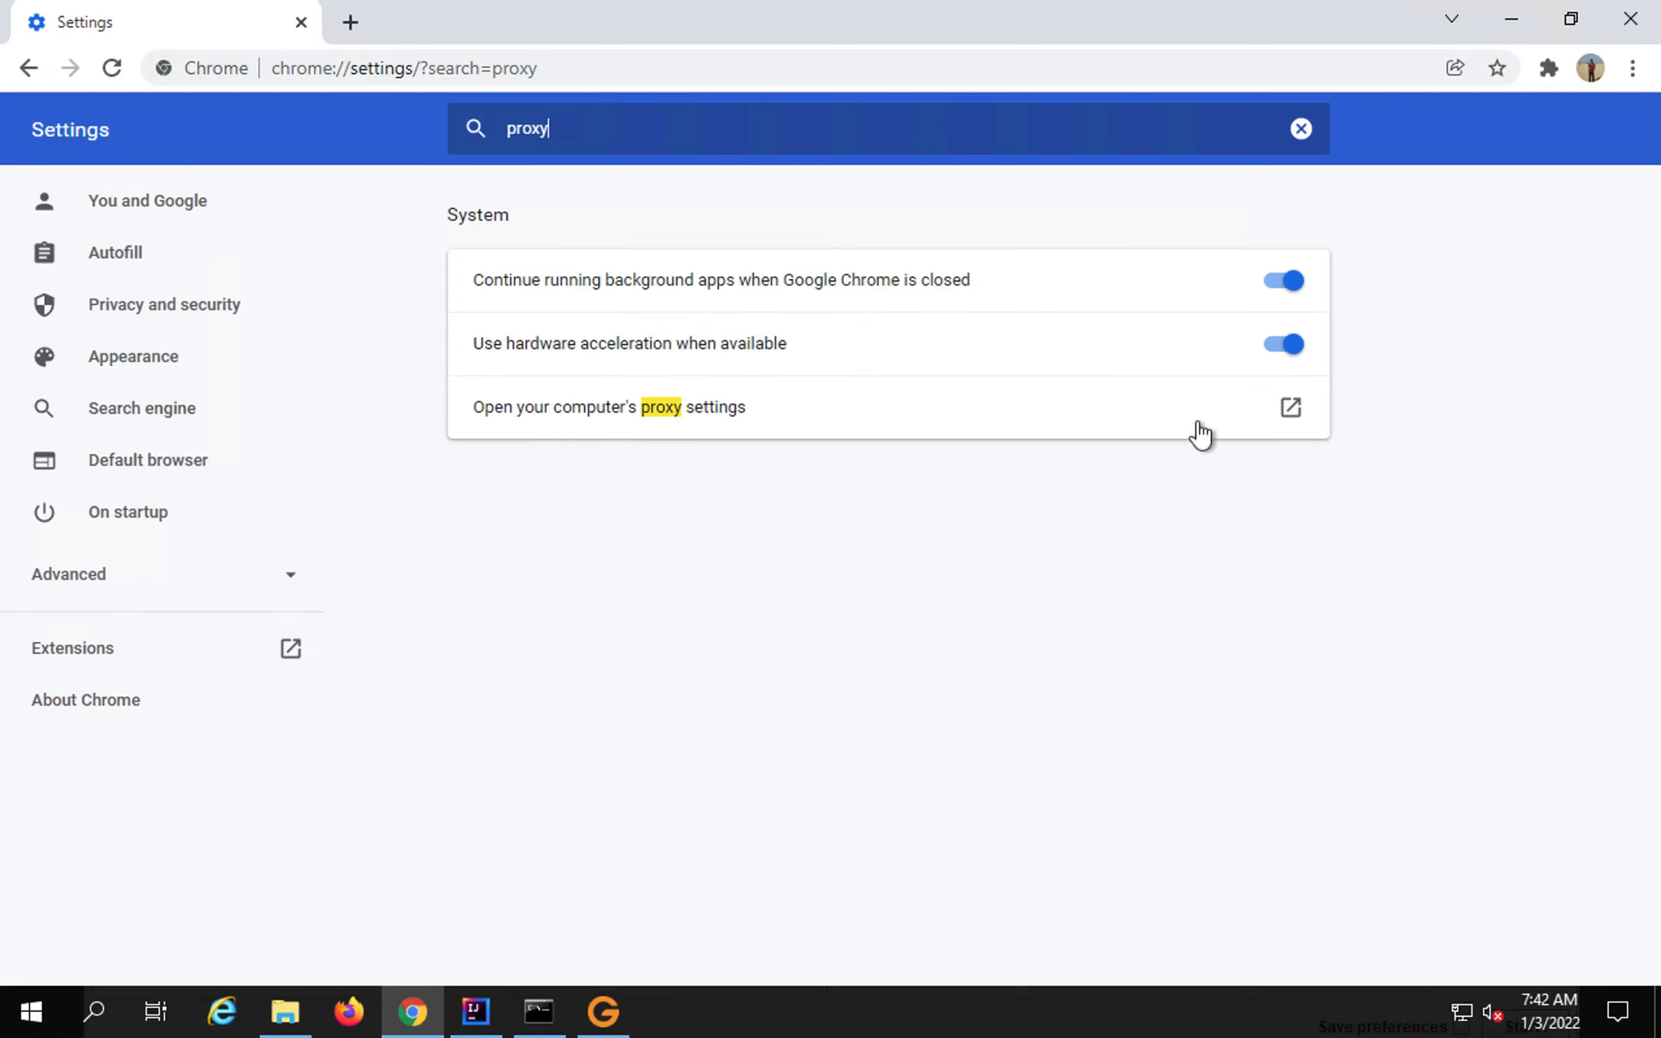
pyautogui.click(896, 413)
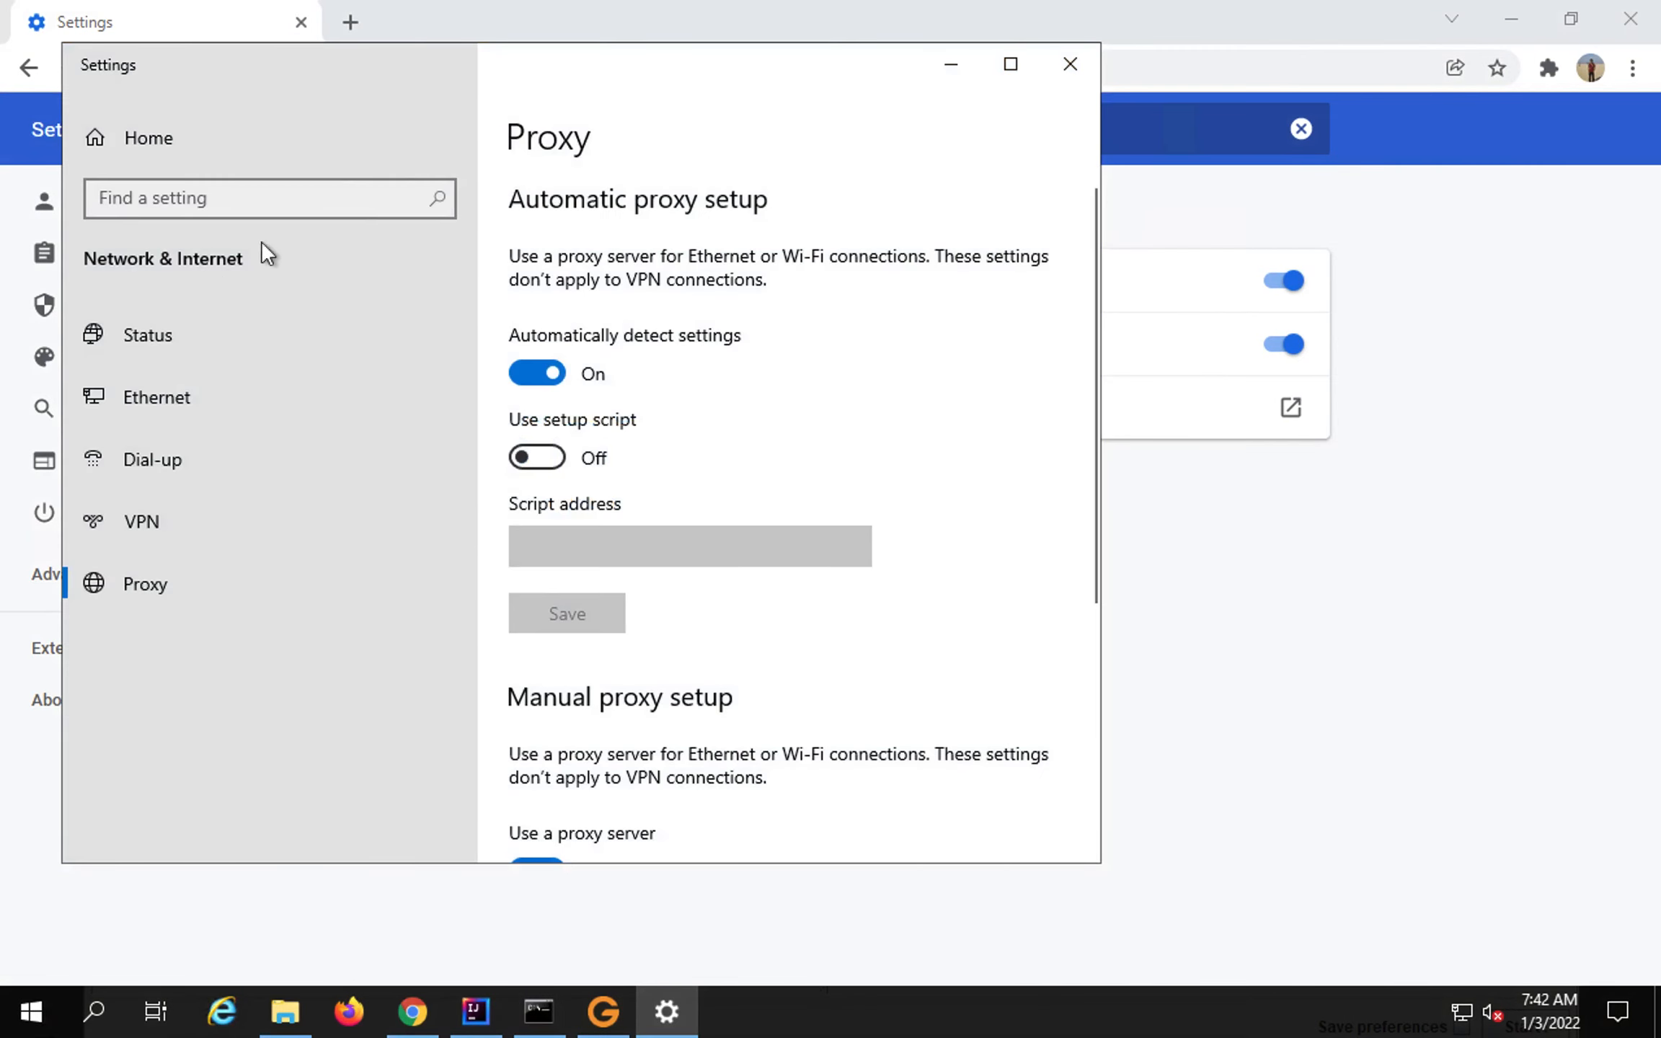
pyautogui.scroll(-3, 637, 557)
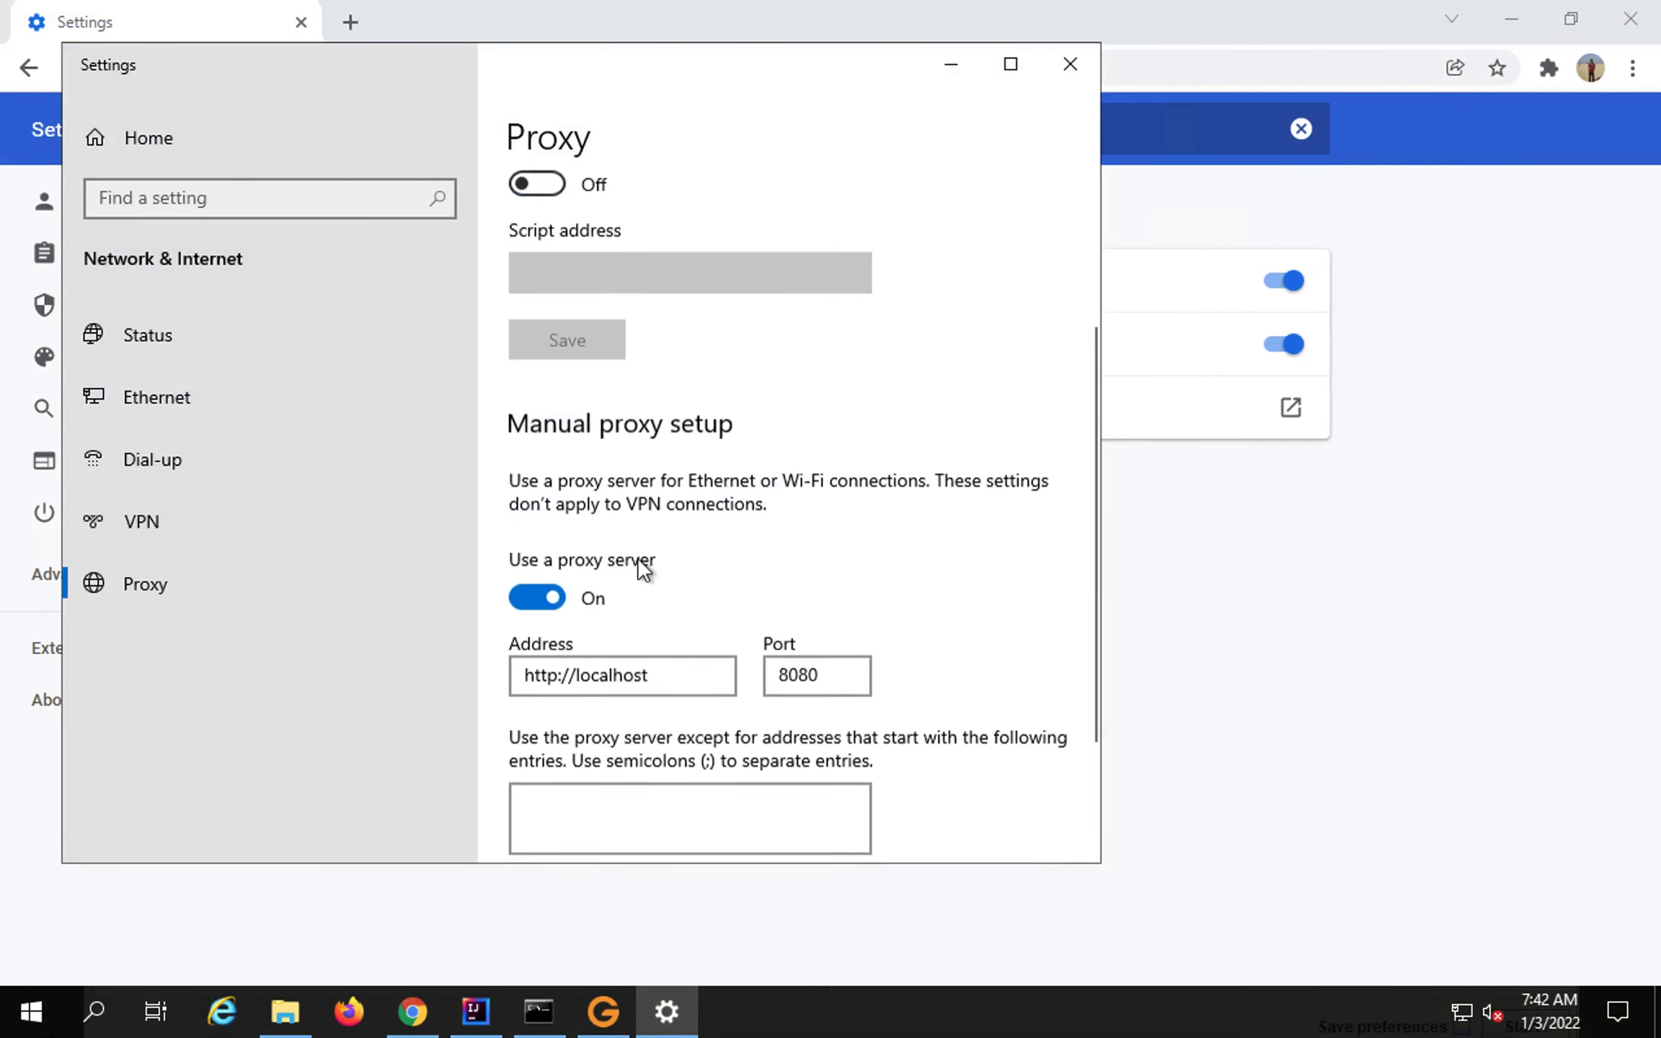
pyautogui.click(537, 598)
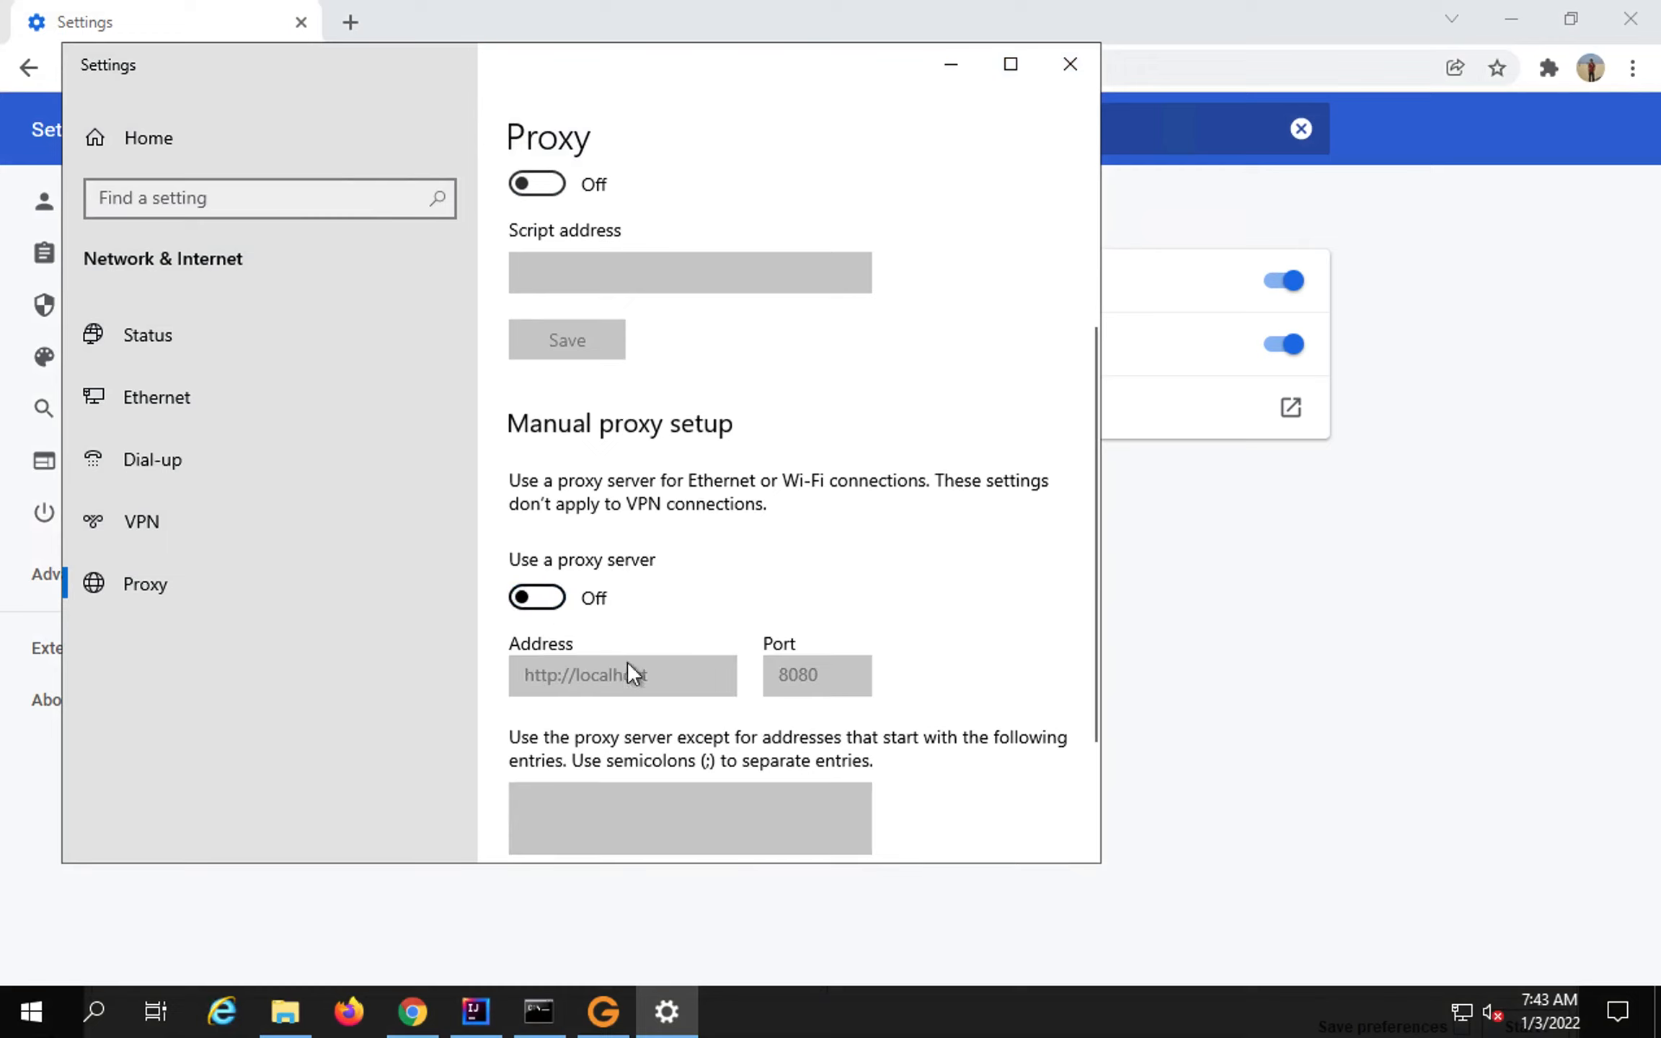
pyautogui.click(539, 598)
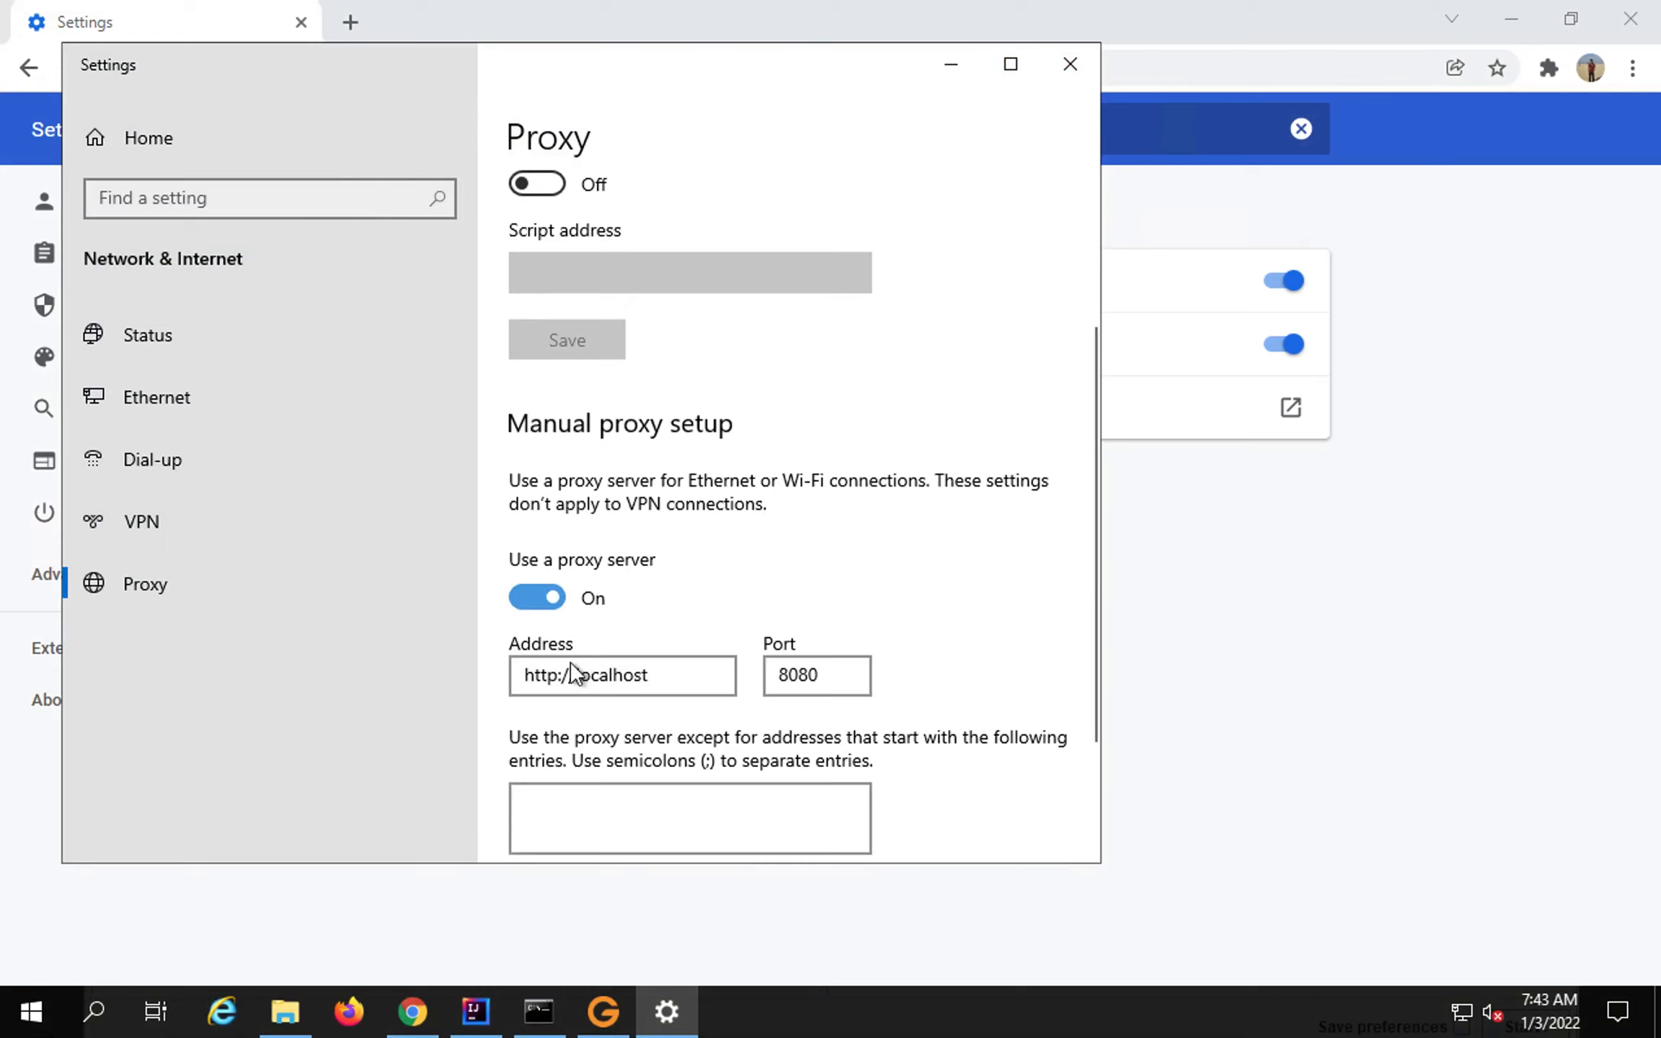
pyautogui.moveTo(831, 675); pyautogui.dragTo(771, 676)
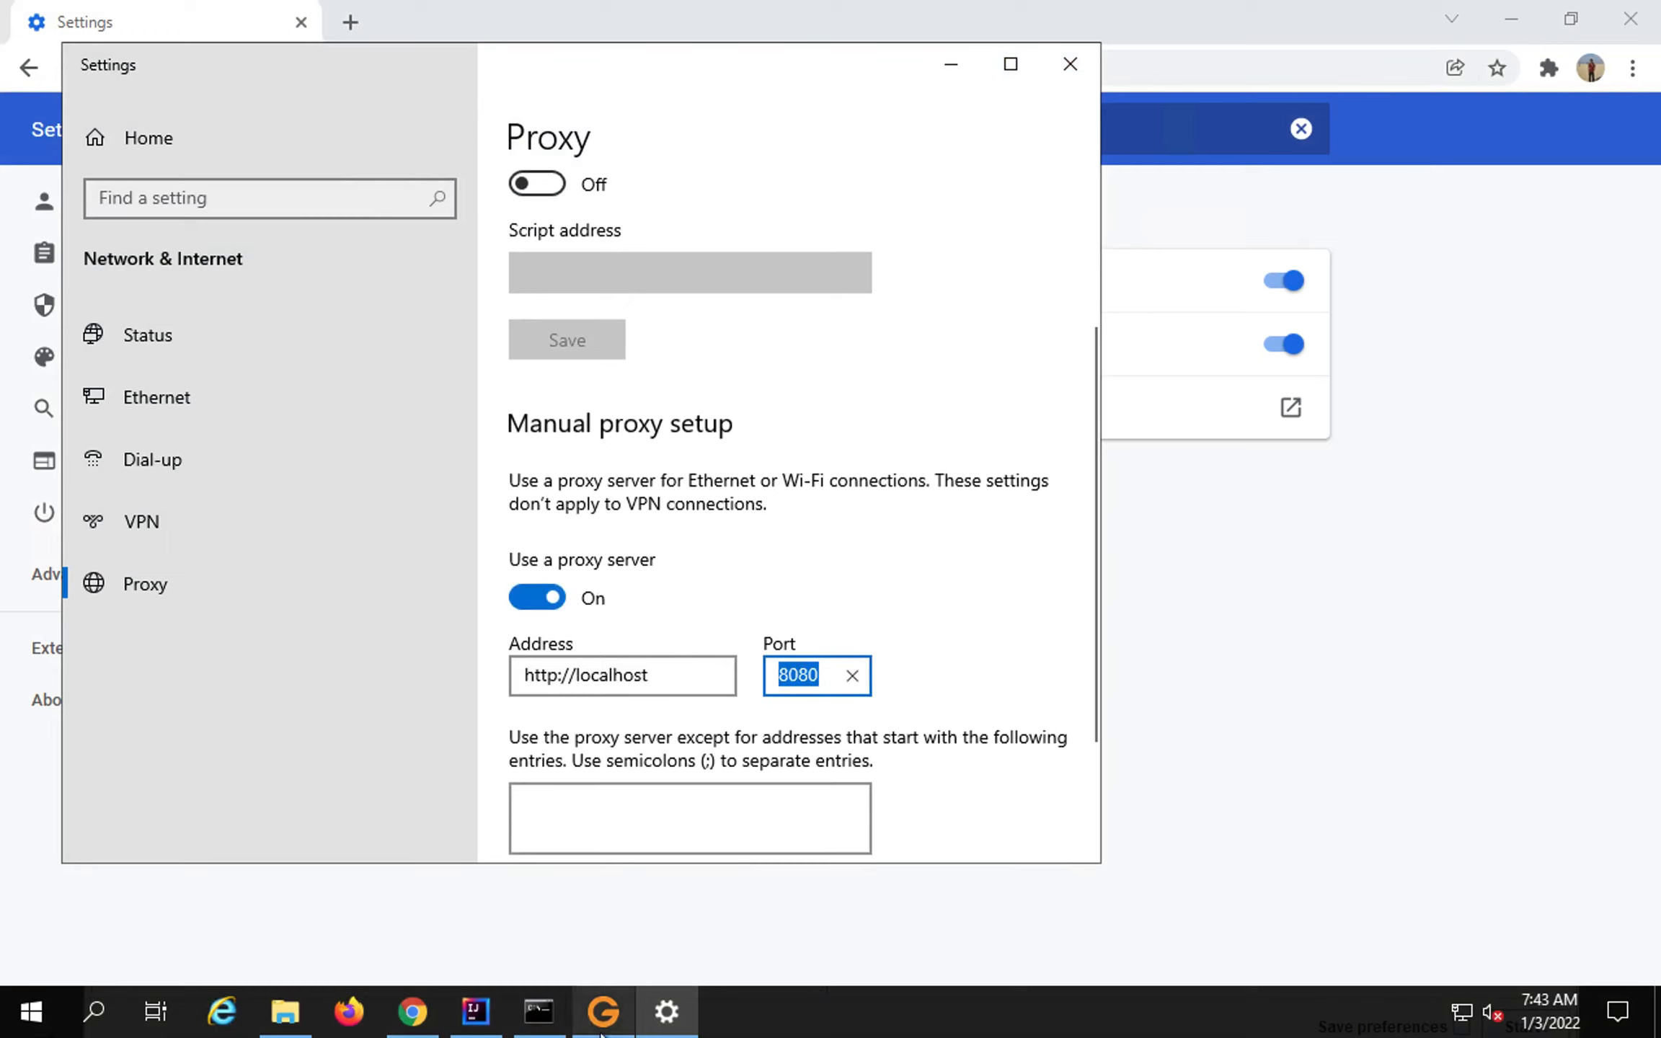
# Minimize the Gatling Recorder, save the manual proxy settings, and launch Firefox.
pyautogui.click(609, 1009)
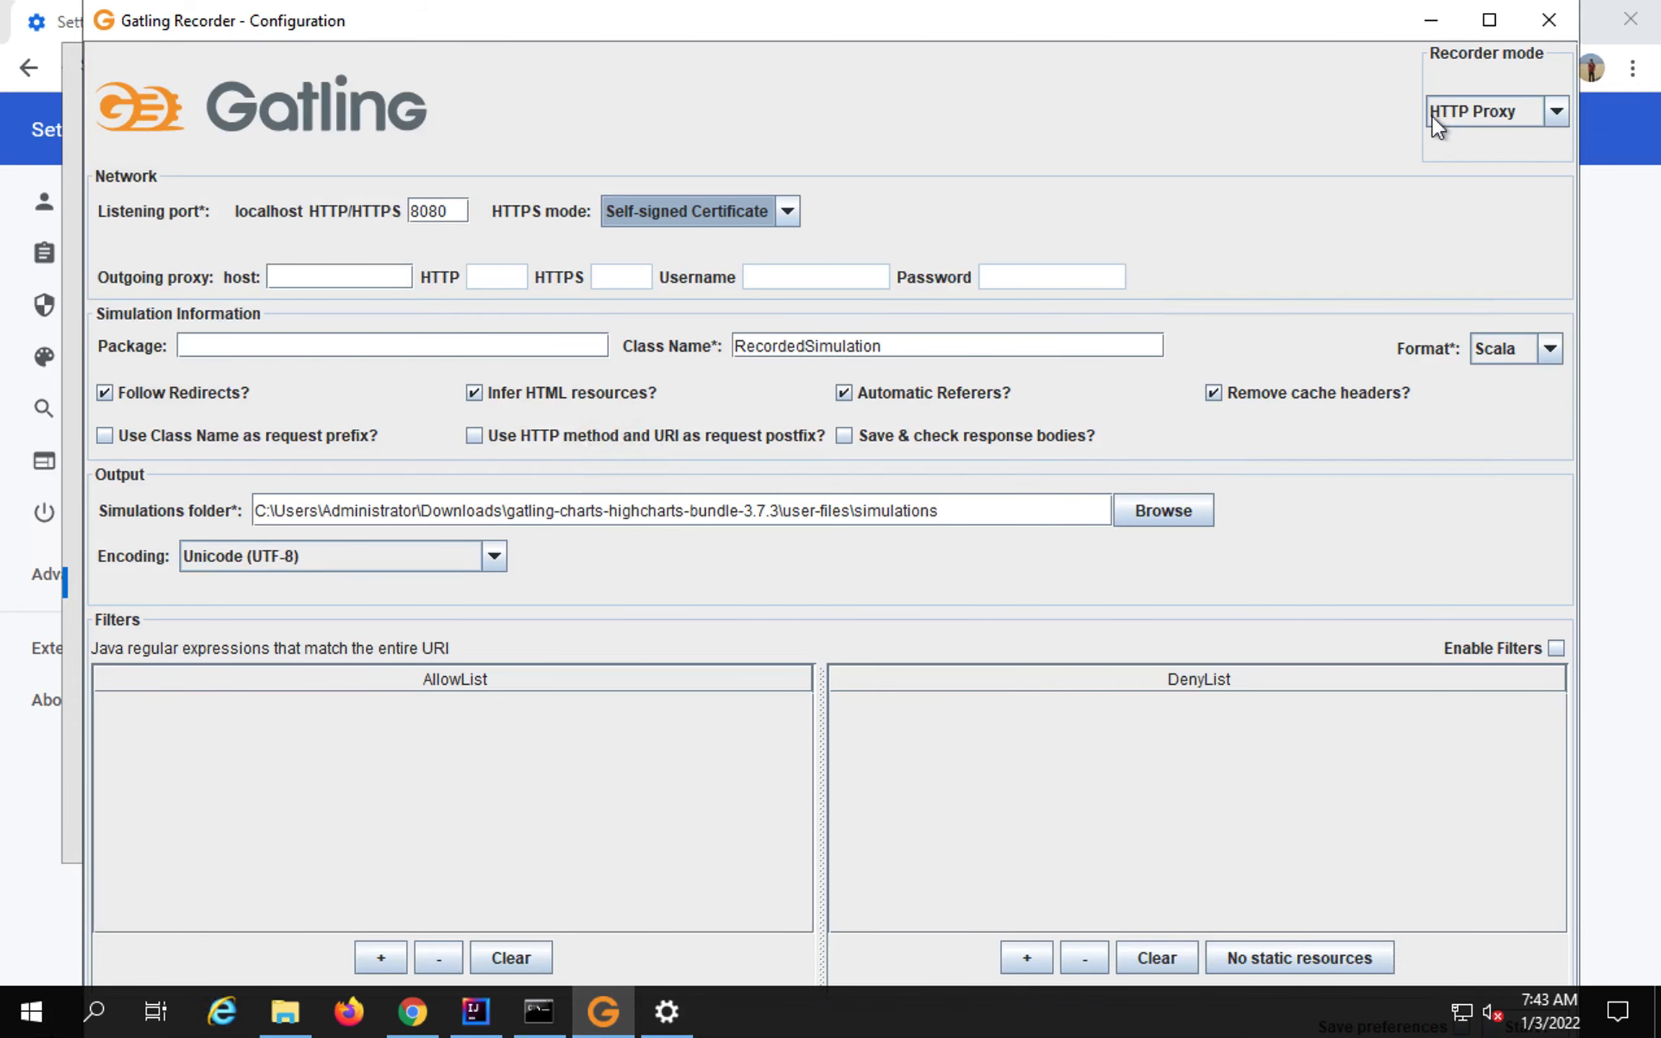
pyautogui.click(1431, 20)
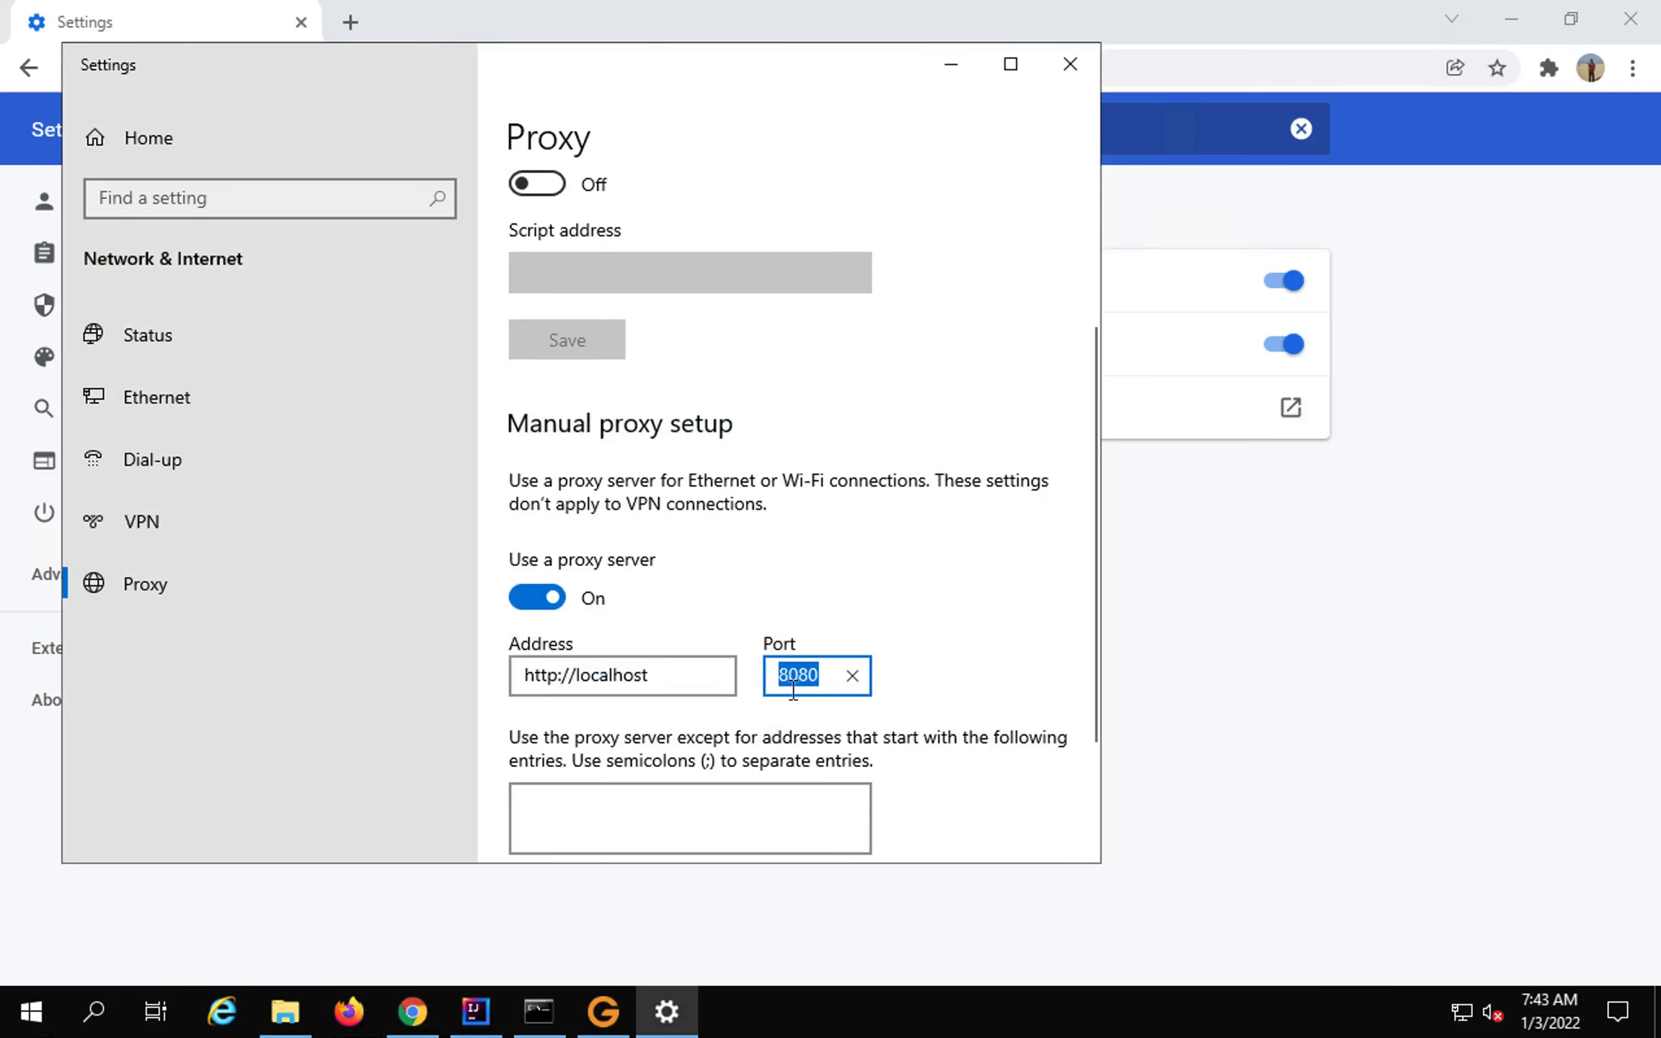
pyautogui.scroll(-2, 671, 689)
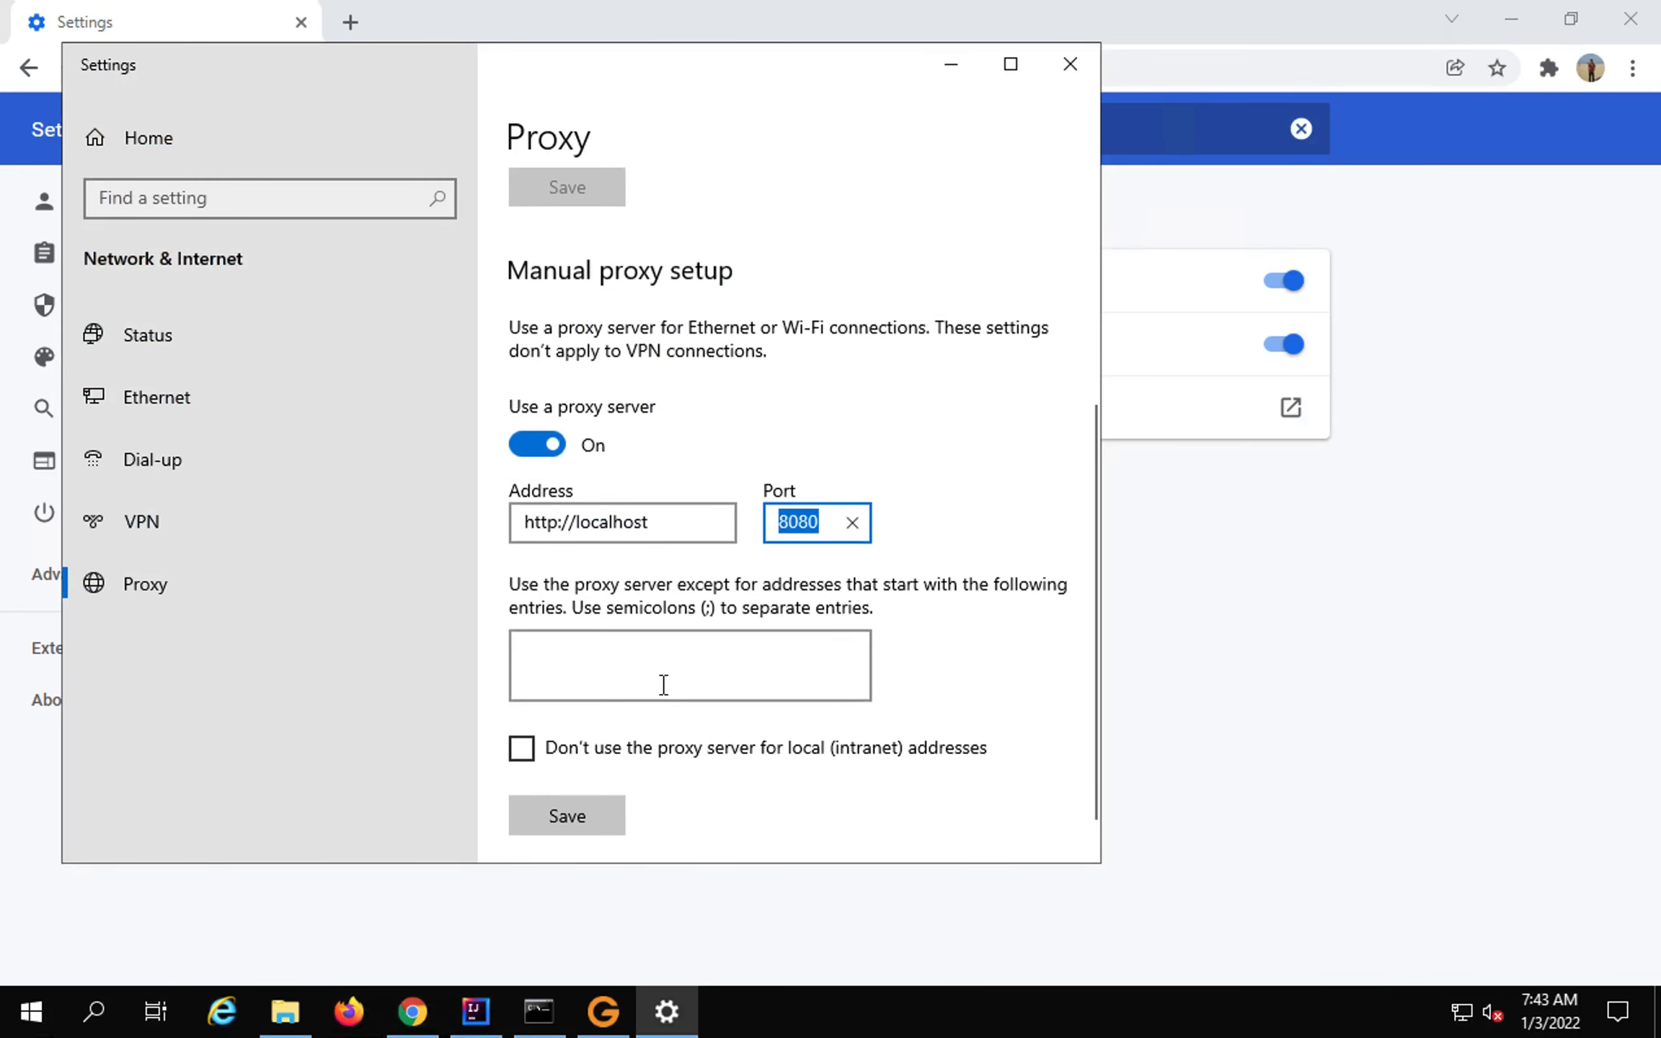
pyautogui.click(567, 814)
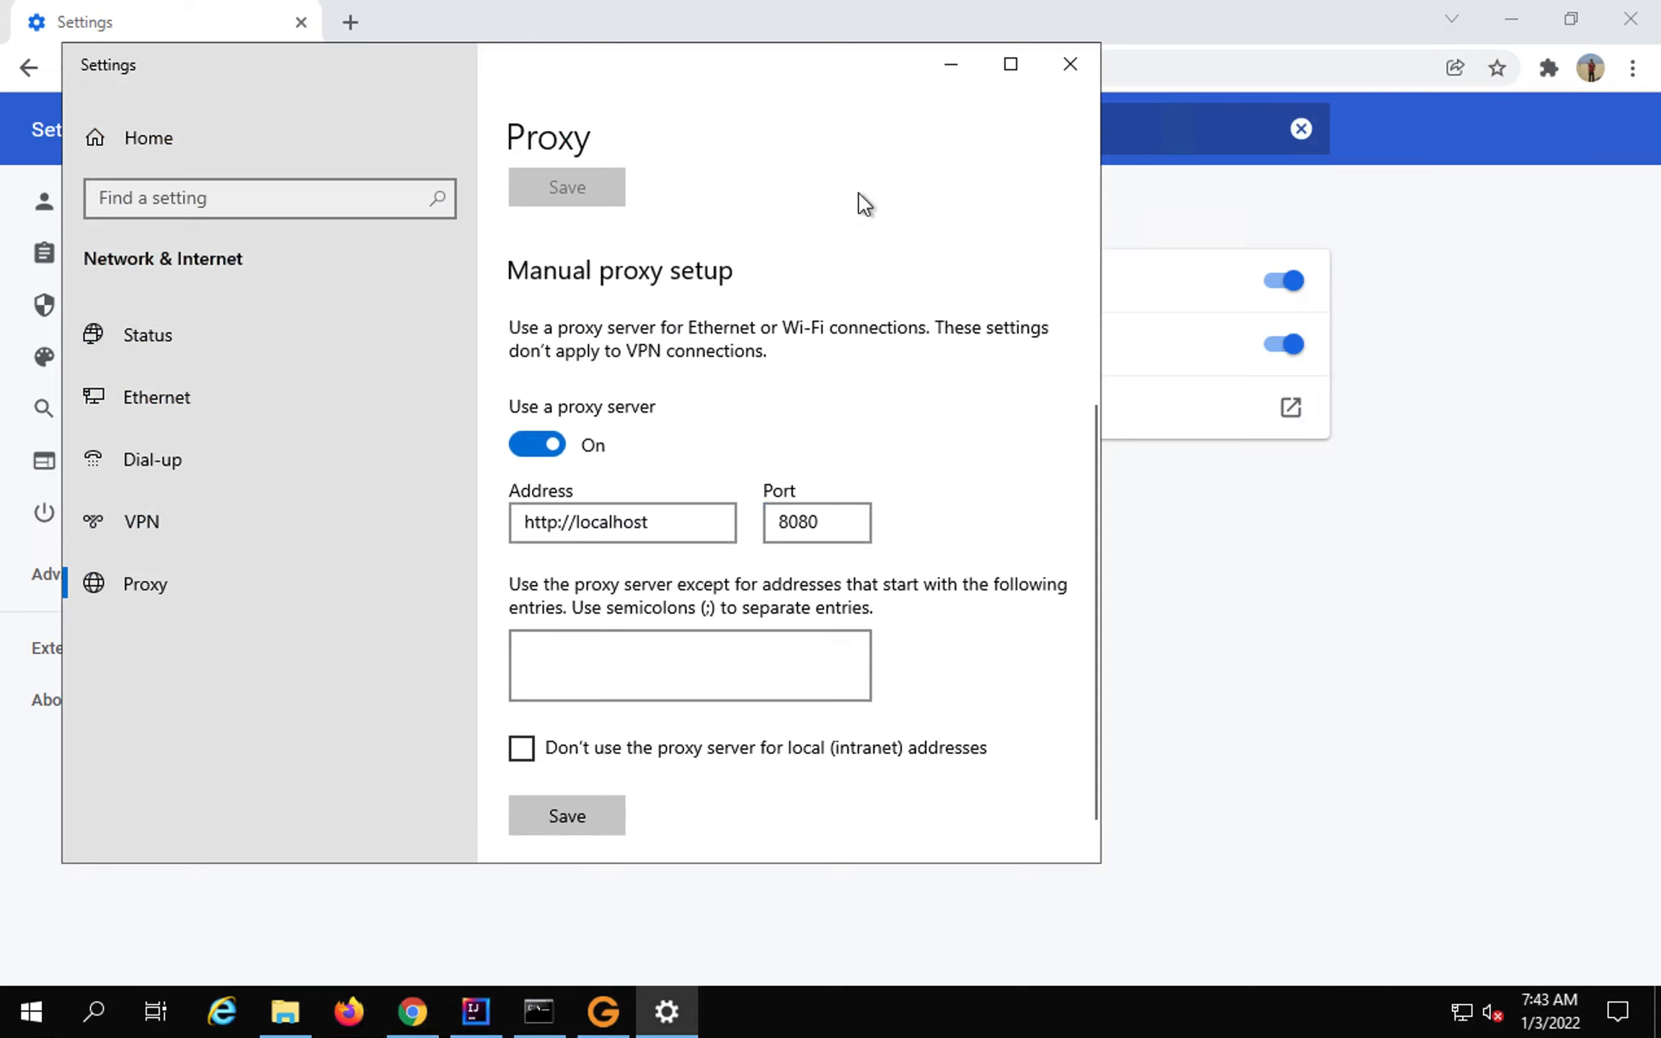
pyautogui.click(950, 65)
pyautogui.click(352, 1009)
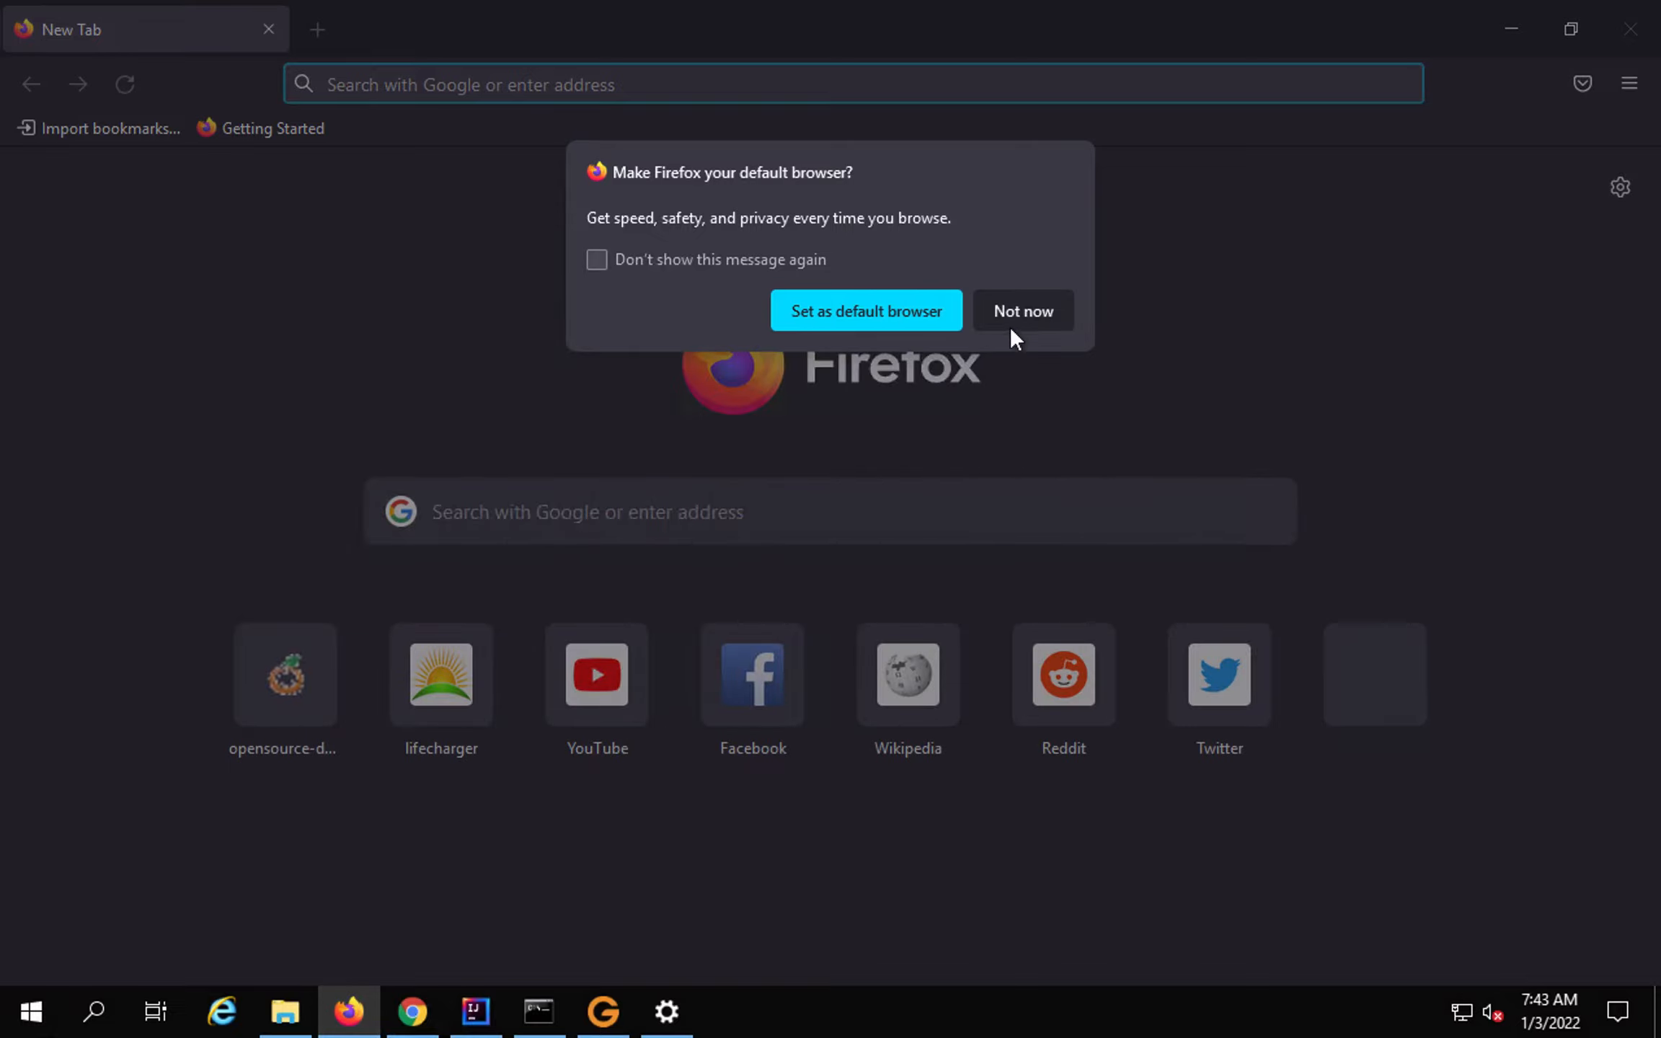
# Dismiss the default-browser prompt and open Firefox's proxy Connection Settings via a 'proxy' search.
pyautogui.click(1019, 314)
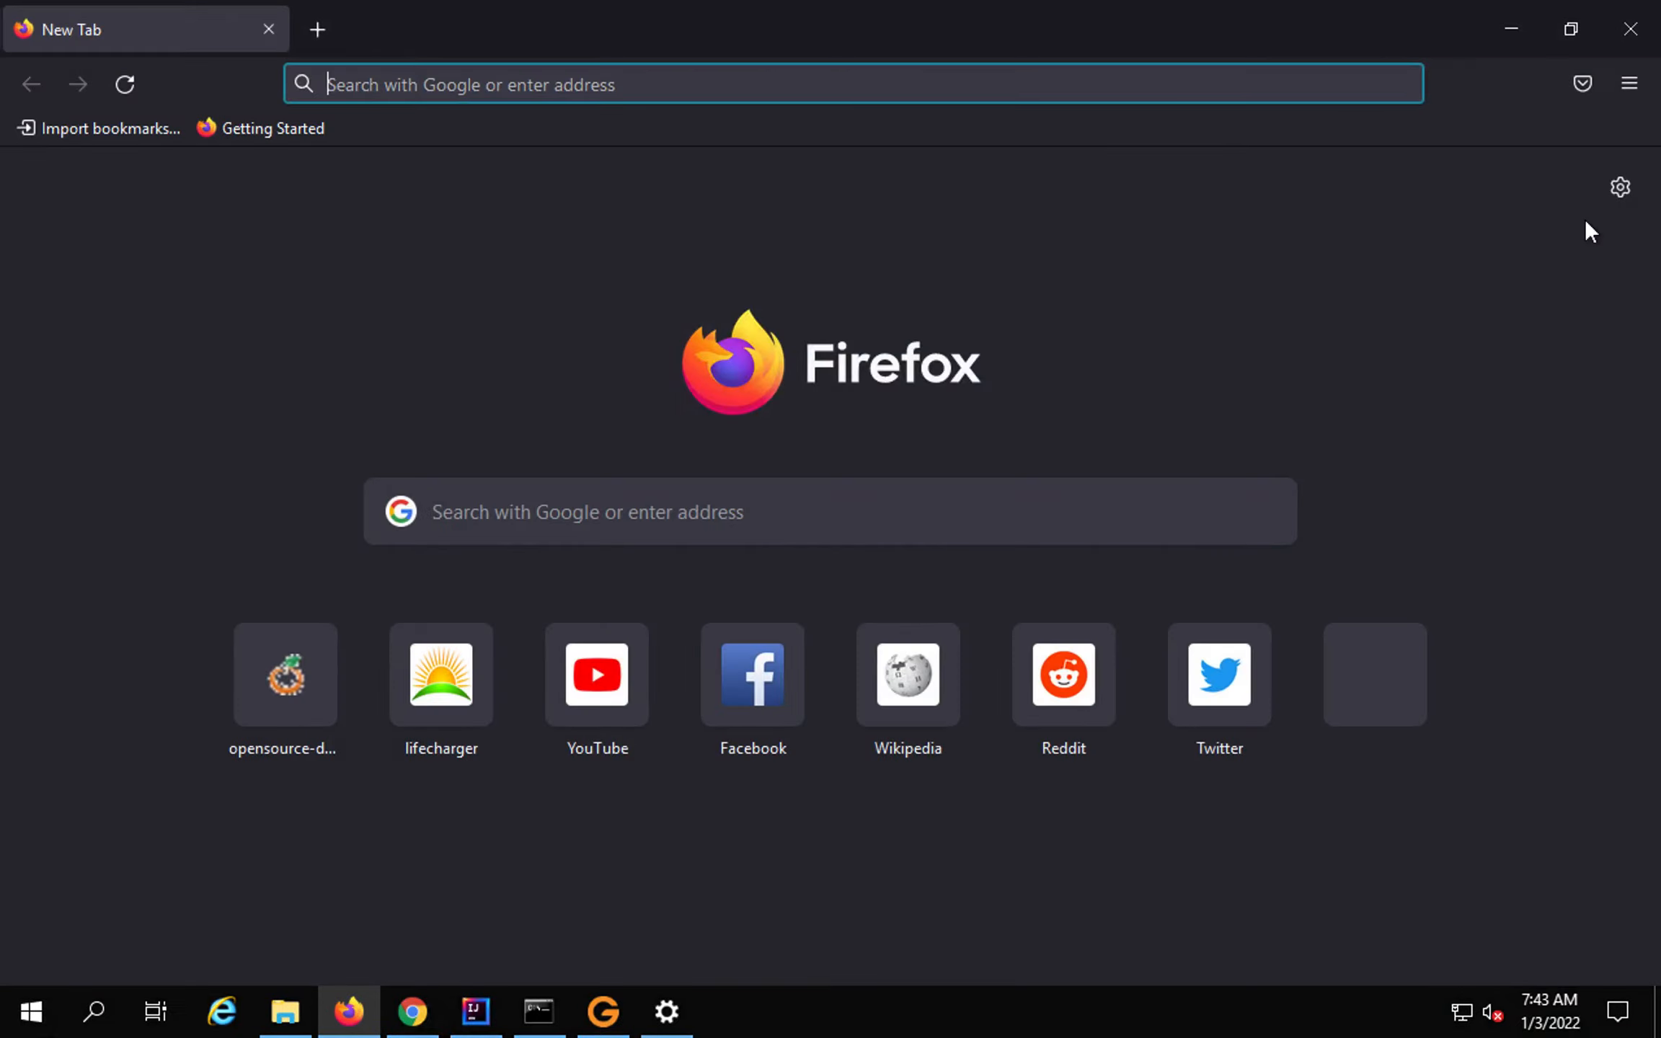
pyautogui.click(1626, 88)
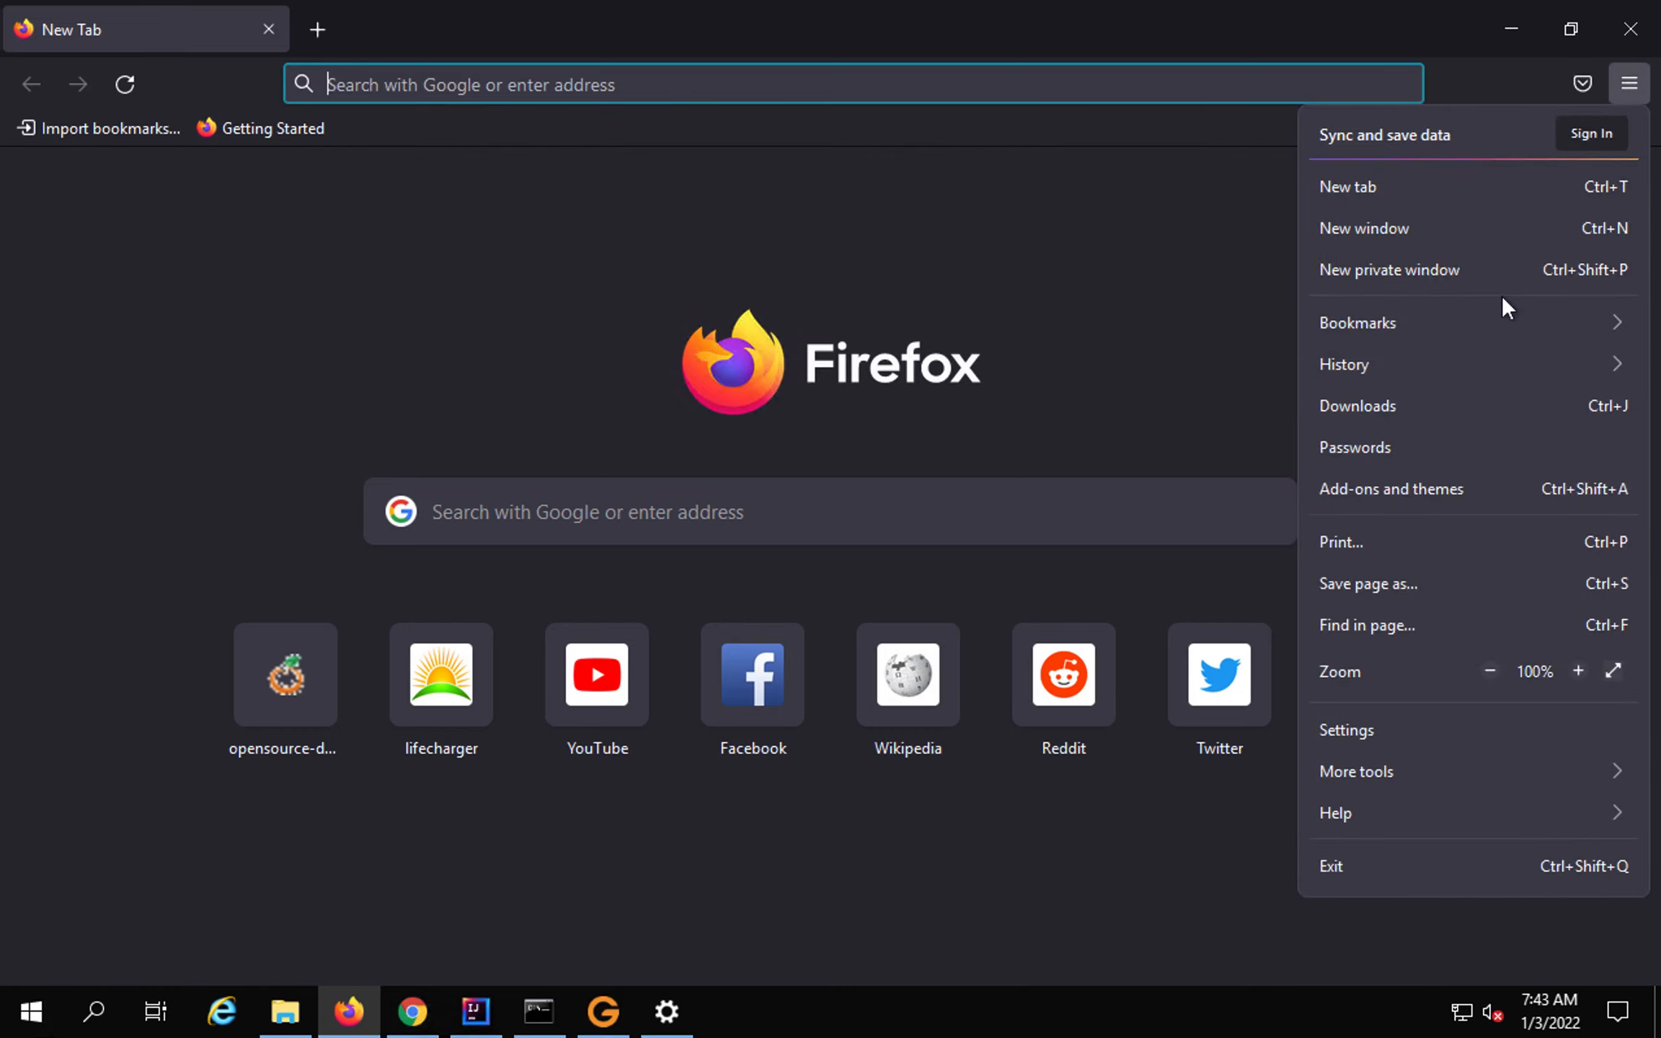
pyautogui.click(1372, 732)
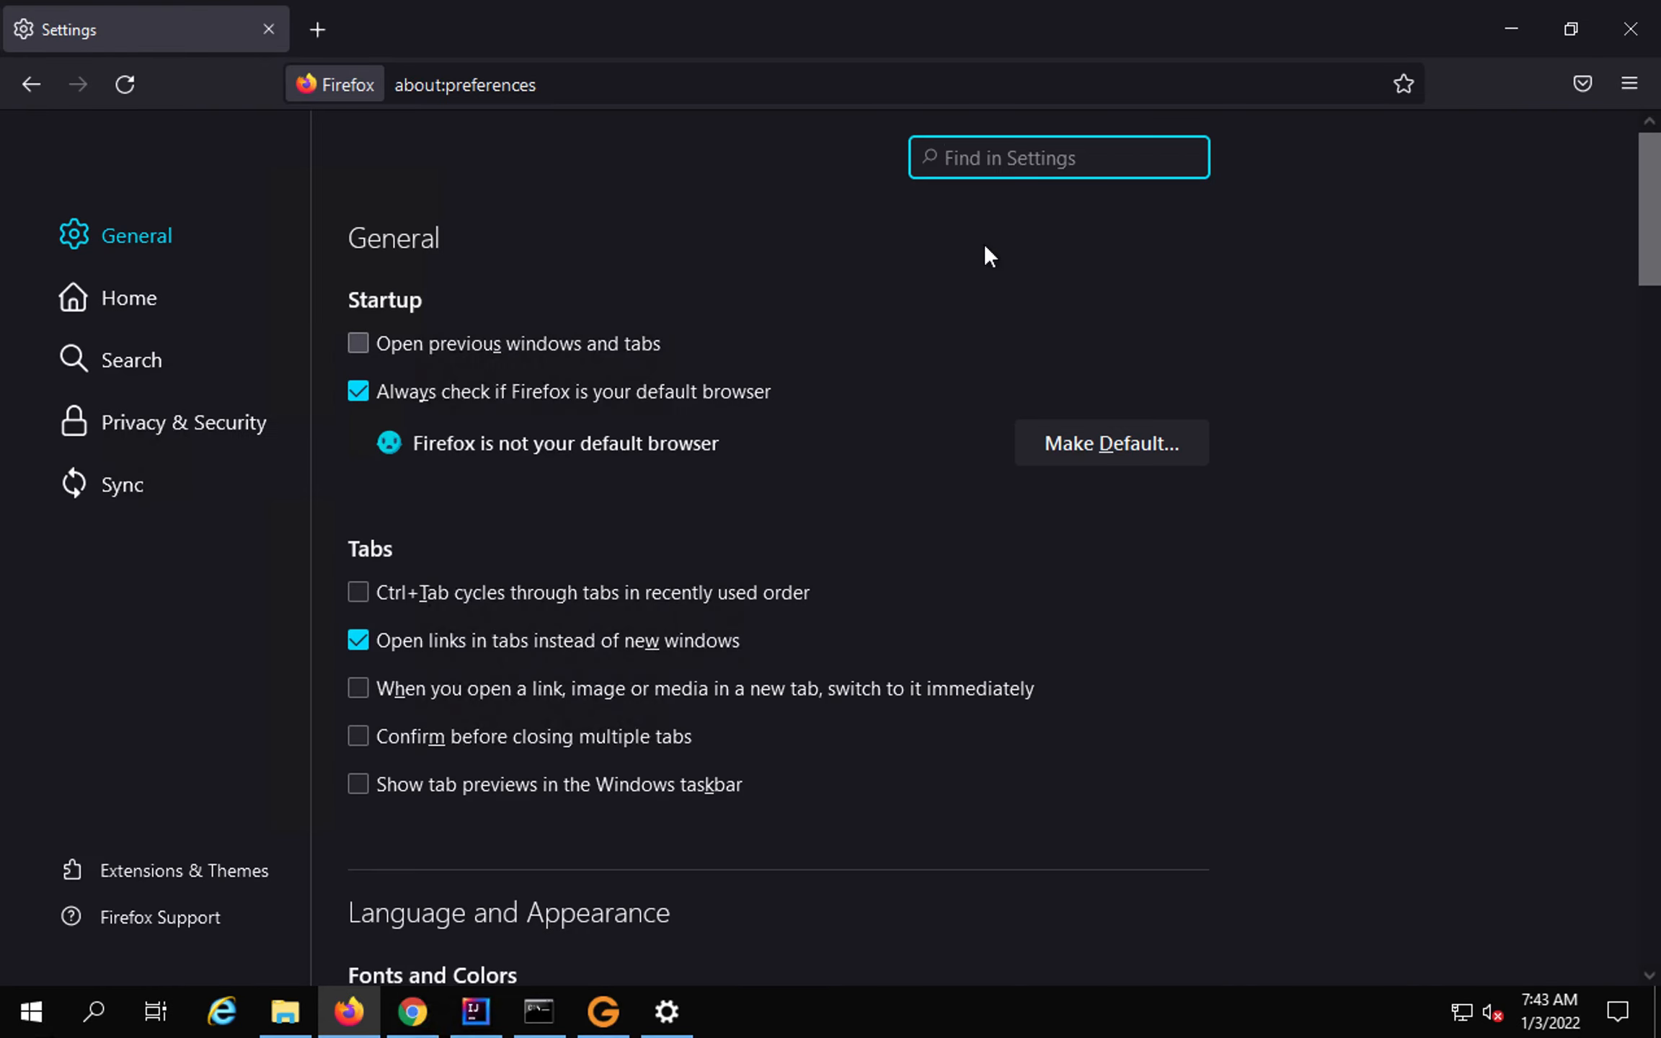
pyautogui.write('proxy')
pyautogui.click(1142, 348)
pyautogui.click(378, 292)
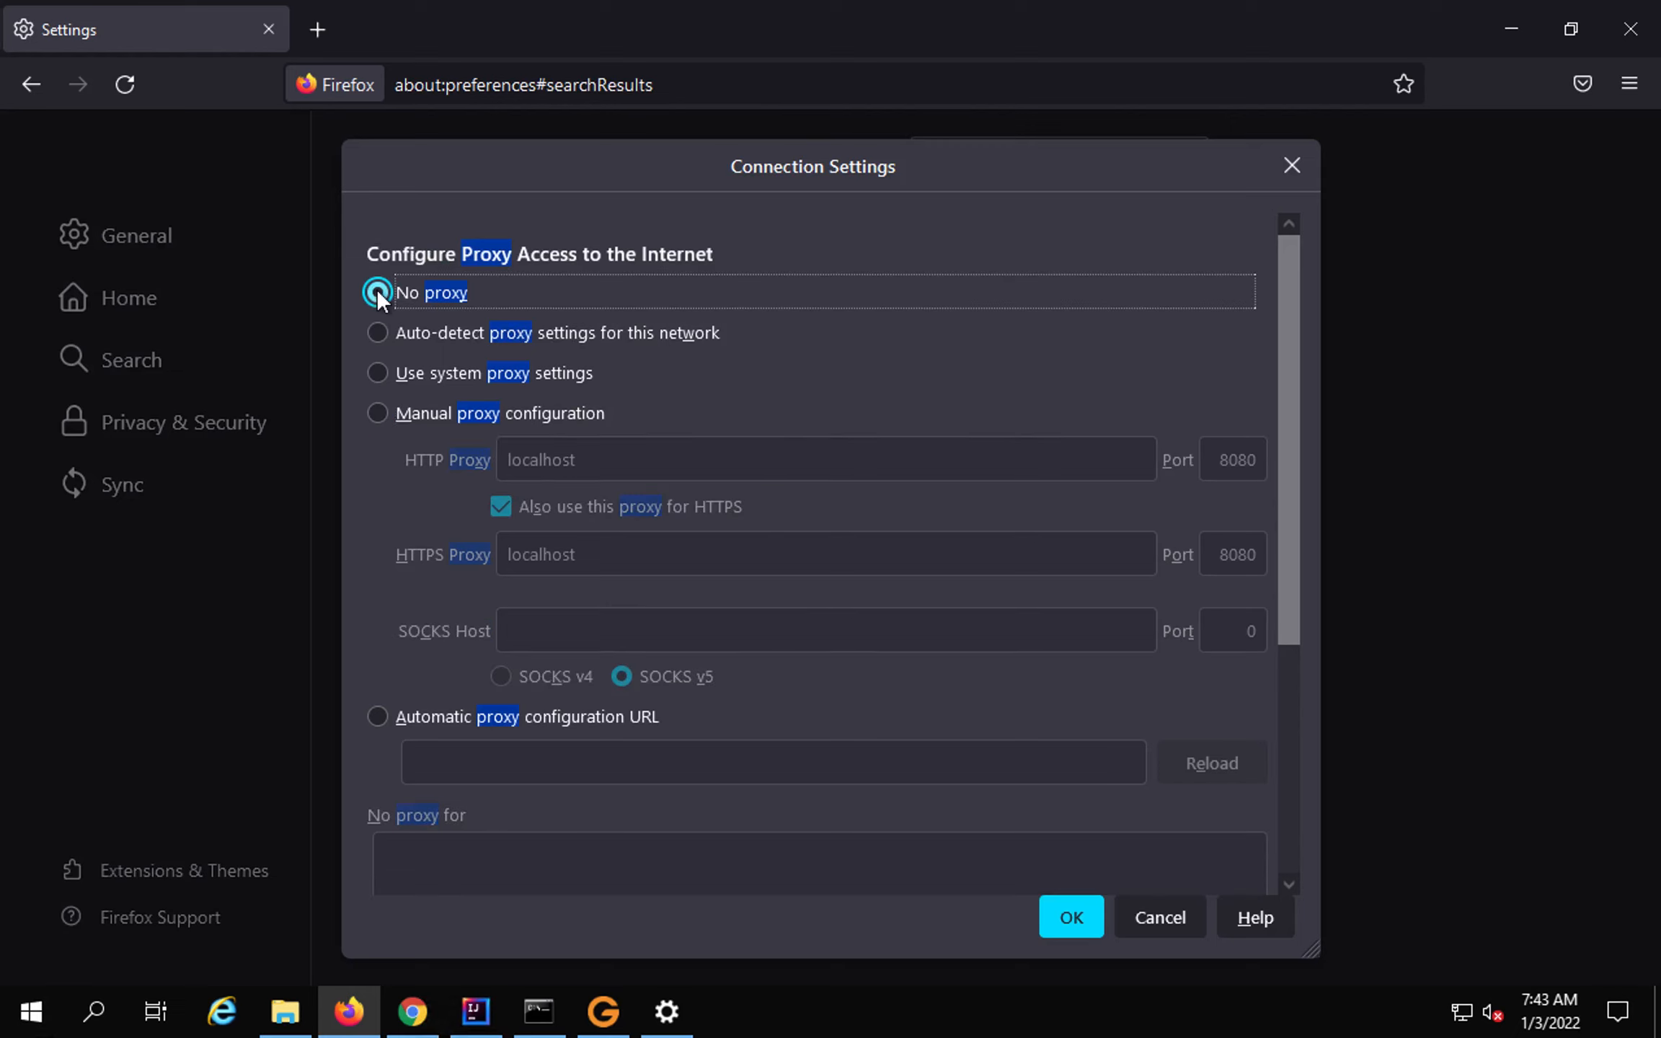
# Choose manual proxy with HTTP Proxy localhost port 8080, also used for HTTPS, and confirm.
pyautogui.click(382, 411)
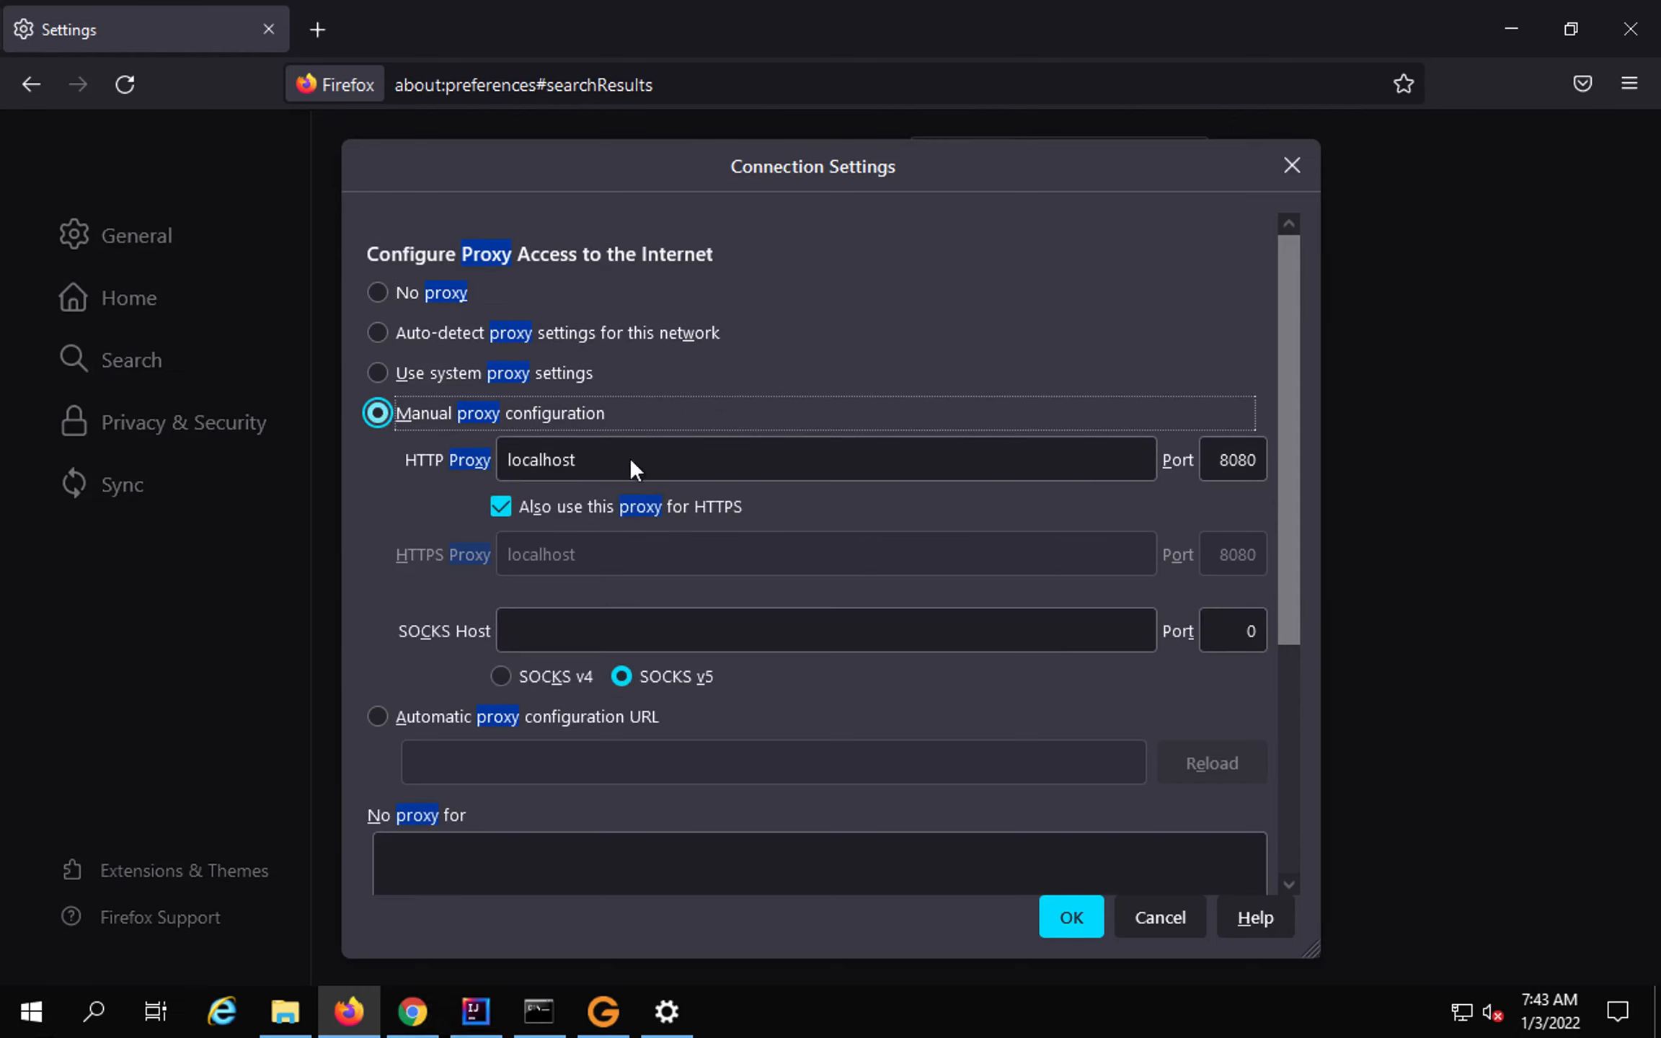
pyautogui.doubleClick(528, 459)
pyautogui.doubleClick(1214, 462)
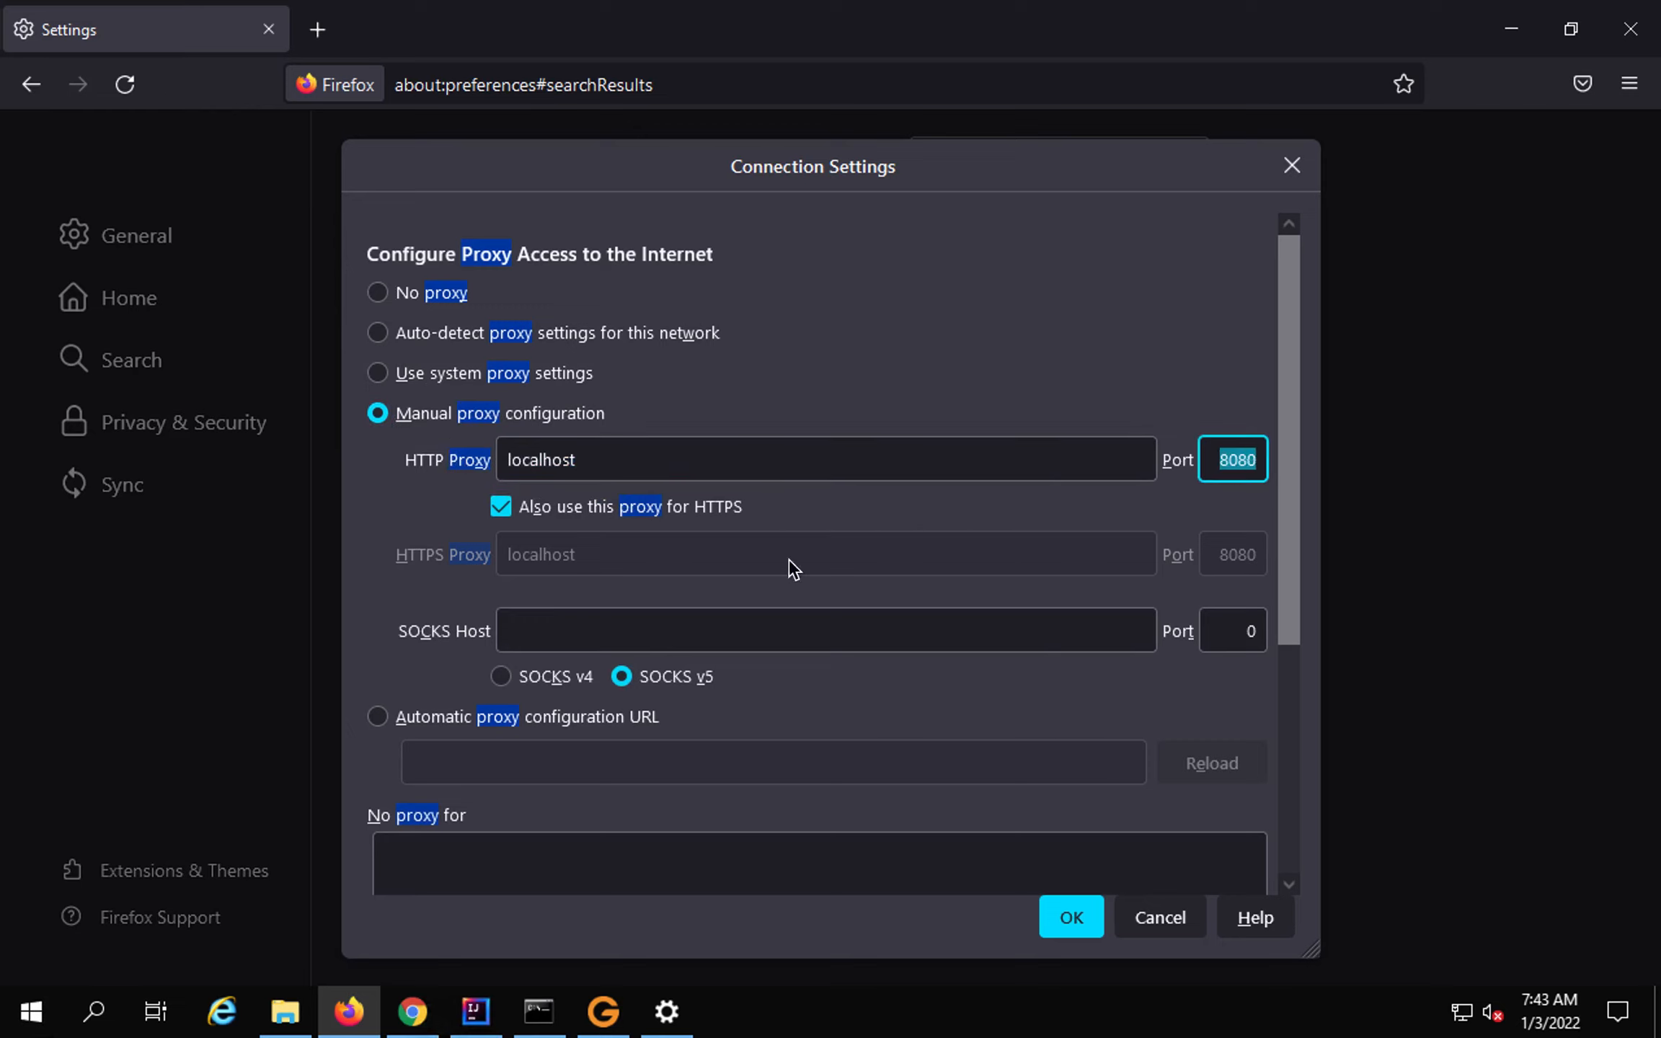
pyautogui.moveTo(430, 546); pyautogui.dragTo(508, 582)
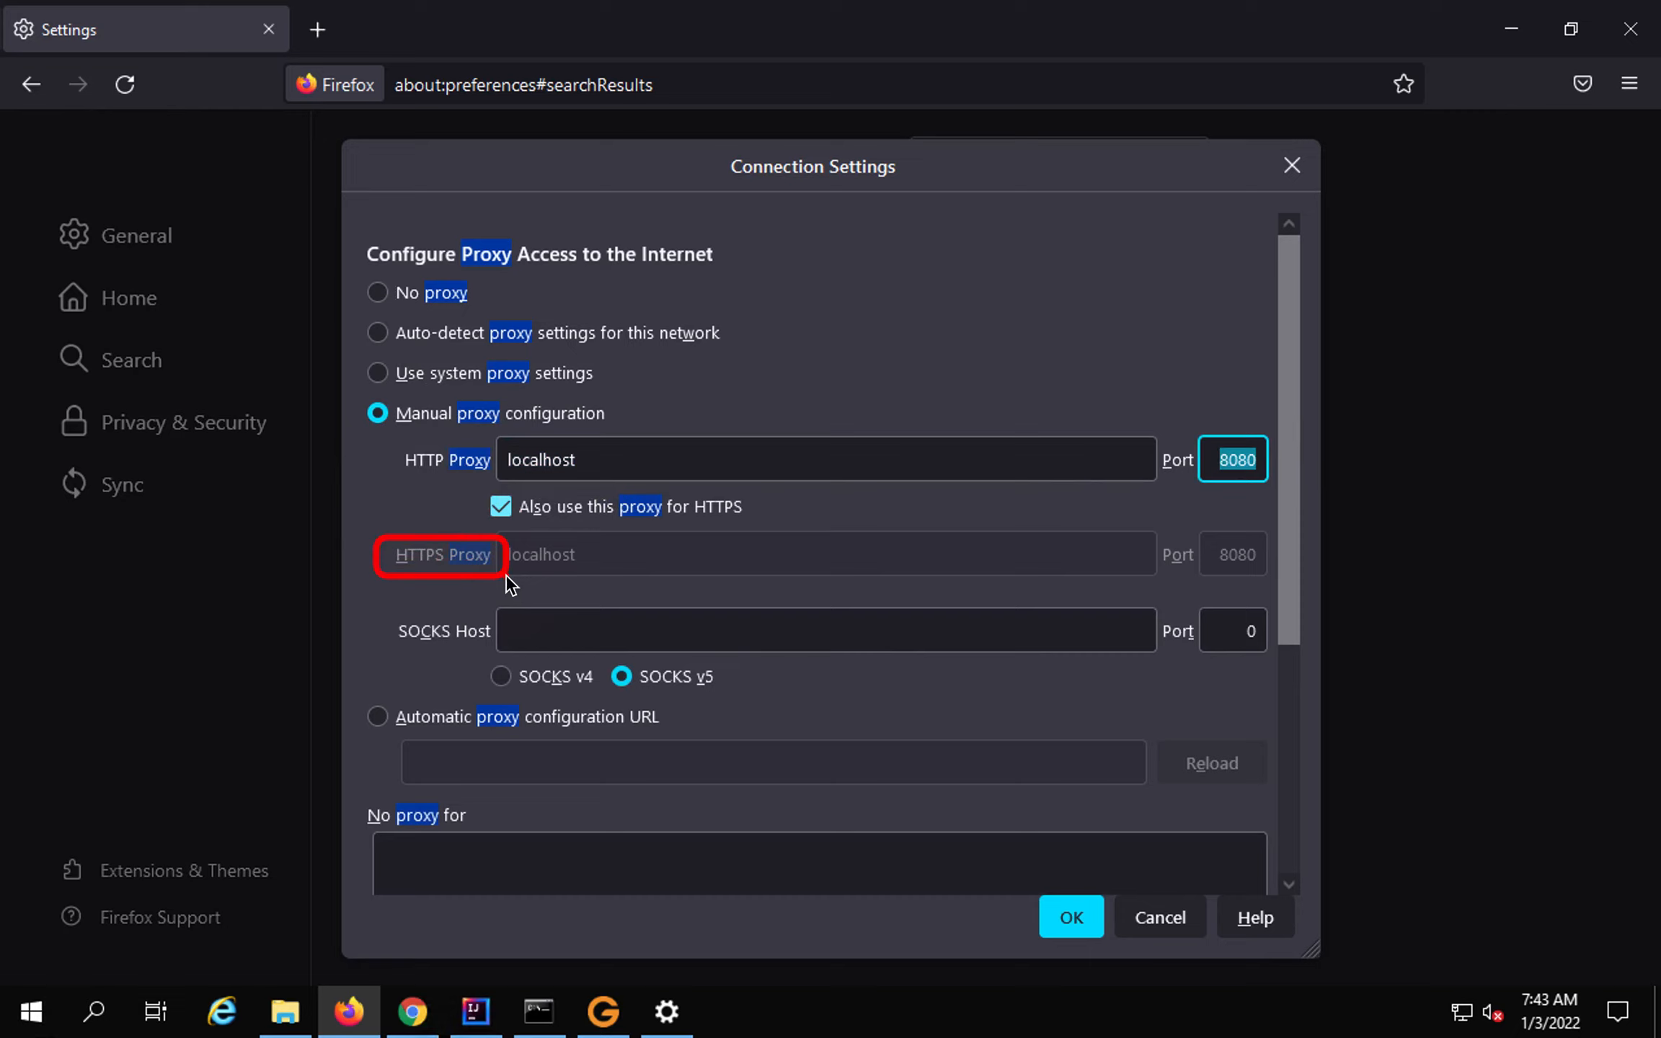
pyautogui.moveTo(473, 479); pyautogui.dragTo(519, 509)
pyautogui.moveTo(508, 538); pyautogui.dragTo(1266, 571)
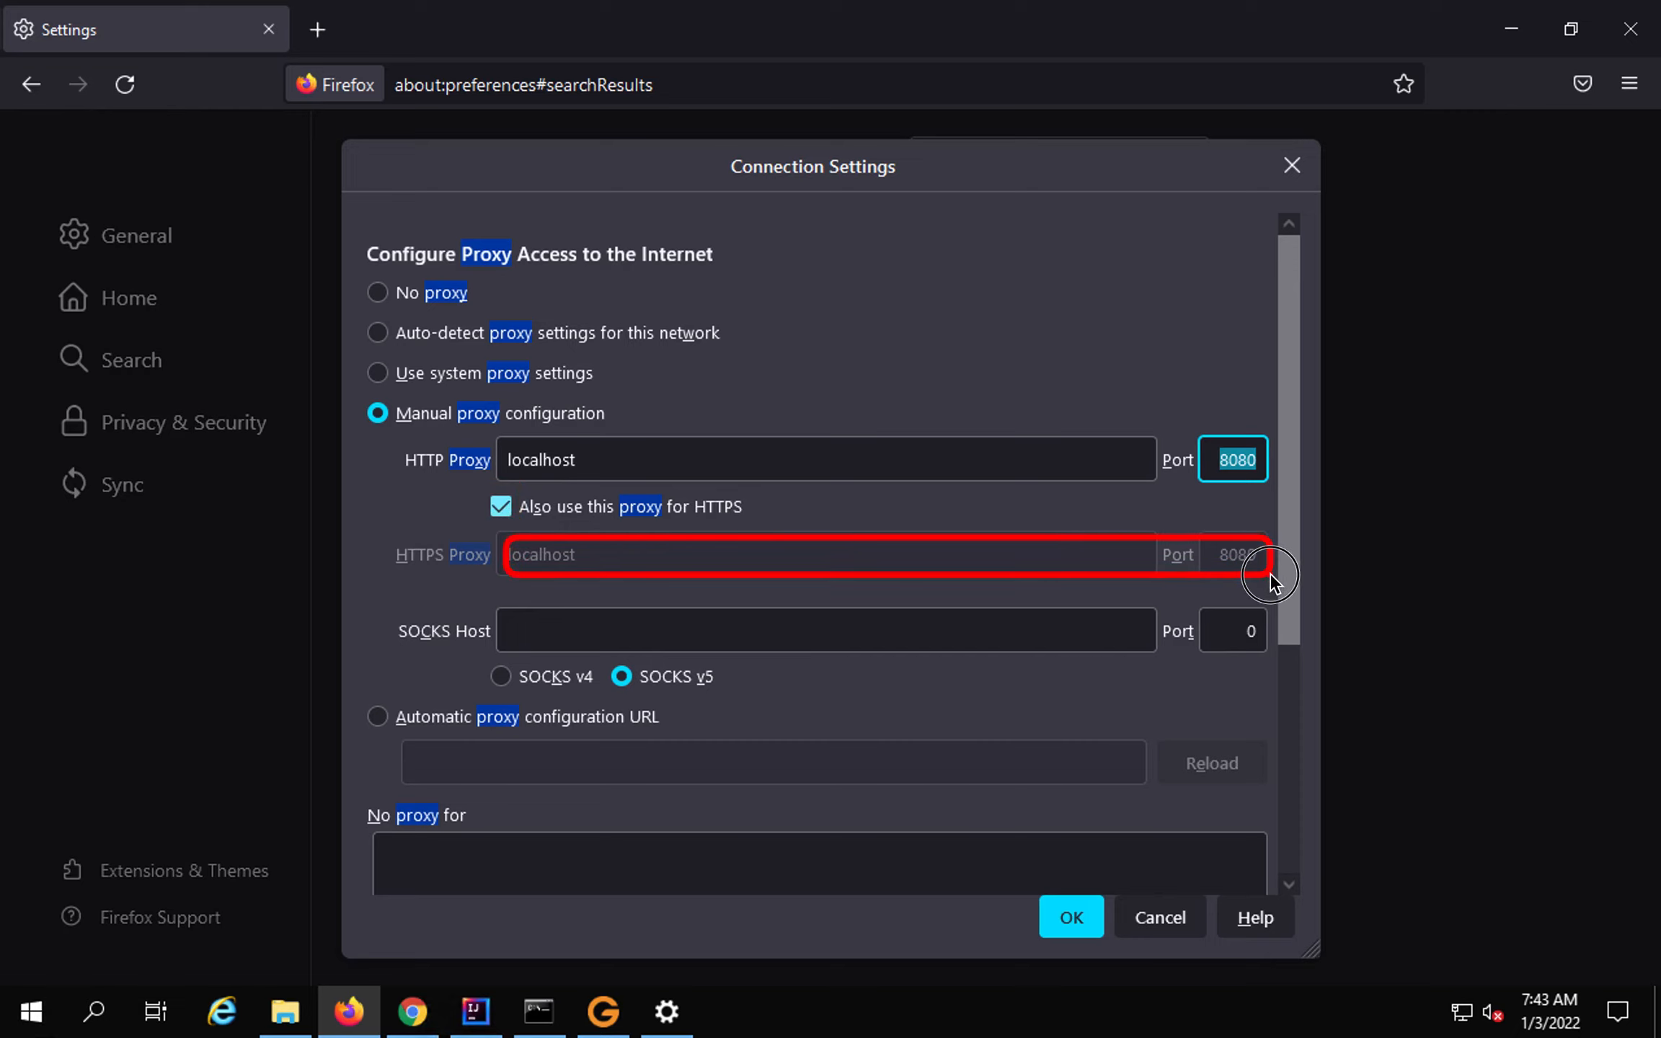
pyautogui.click(1079, 913)
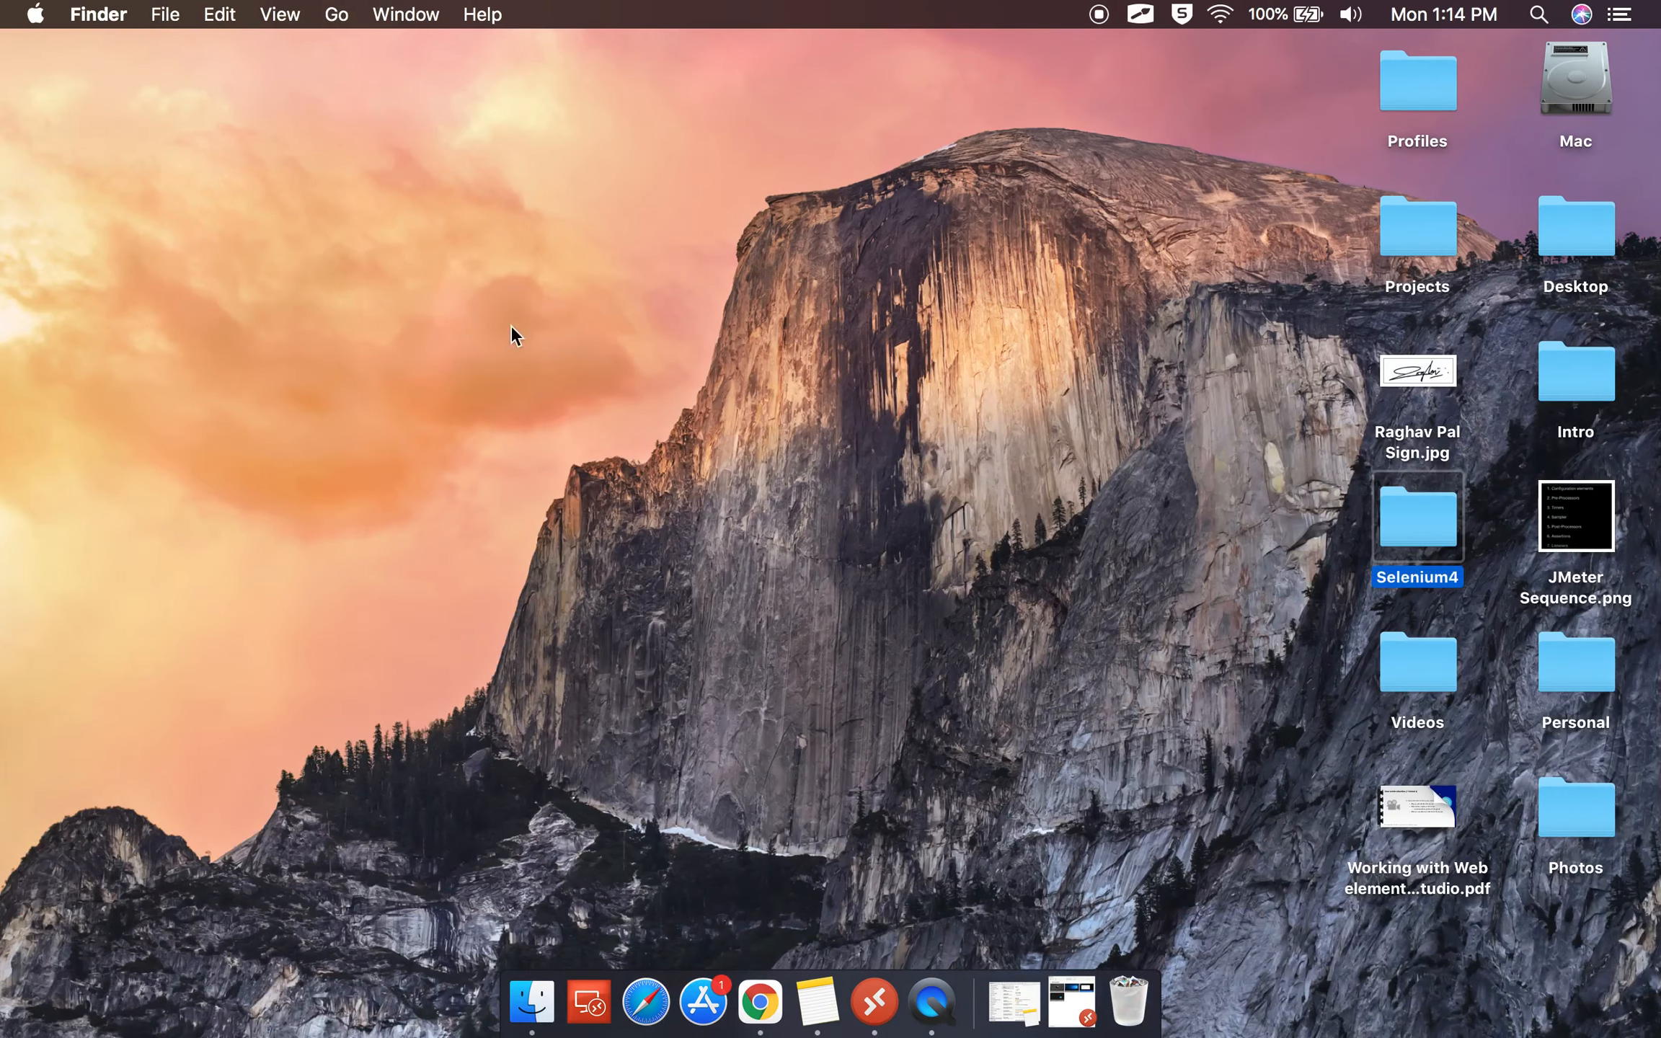
# Open the Network pane from the Apple menu's System Preferences.
pyautogui.click(35, 15)
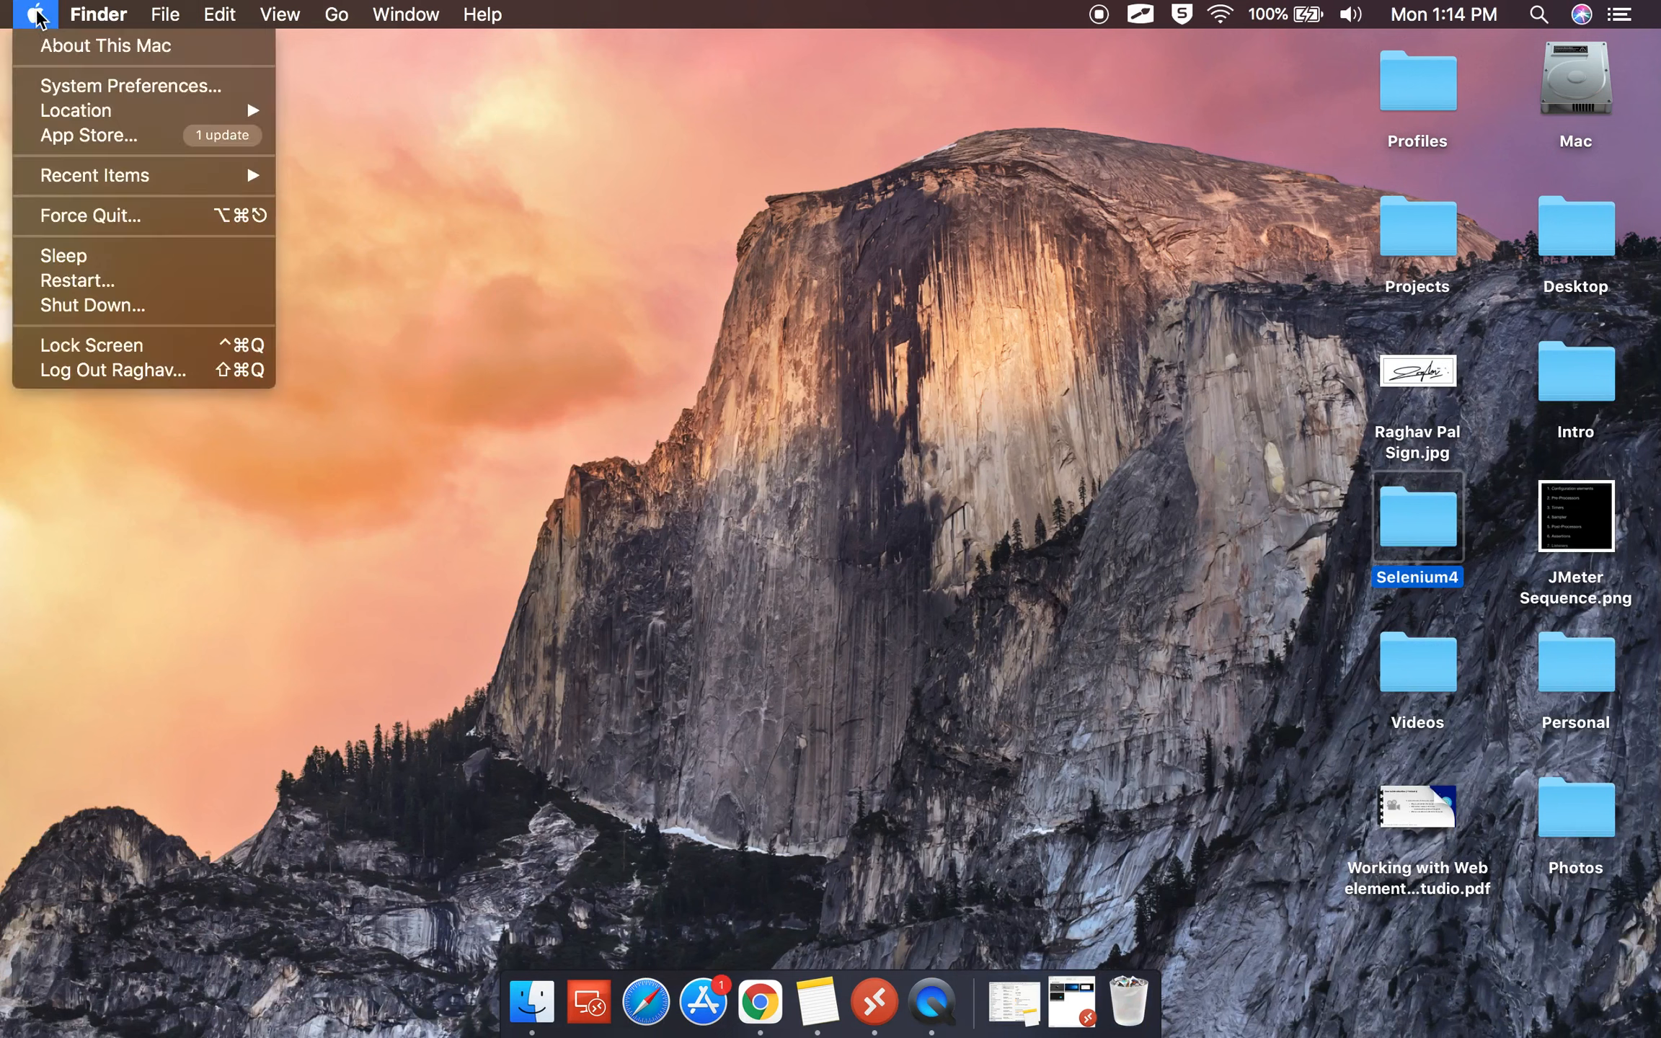
pyautogui.click(65, 85)
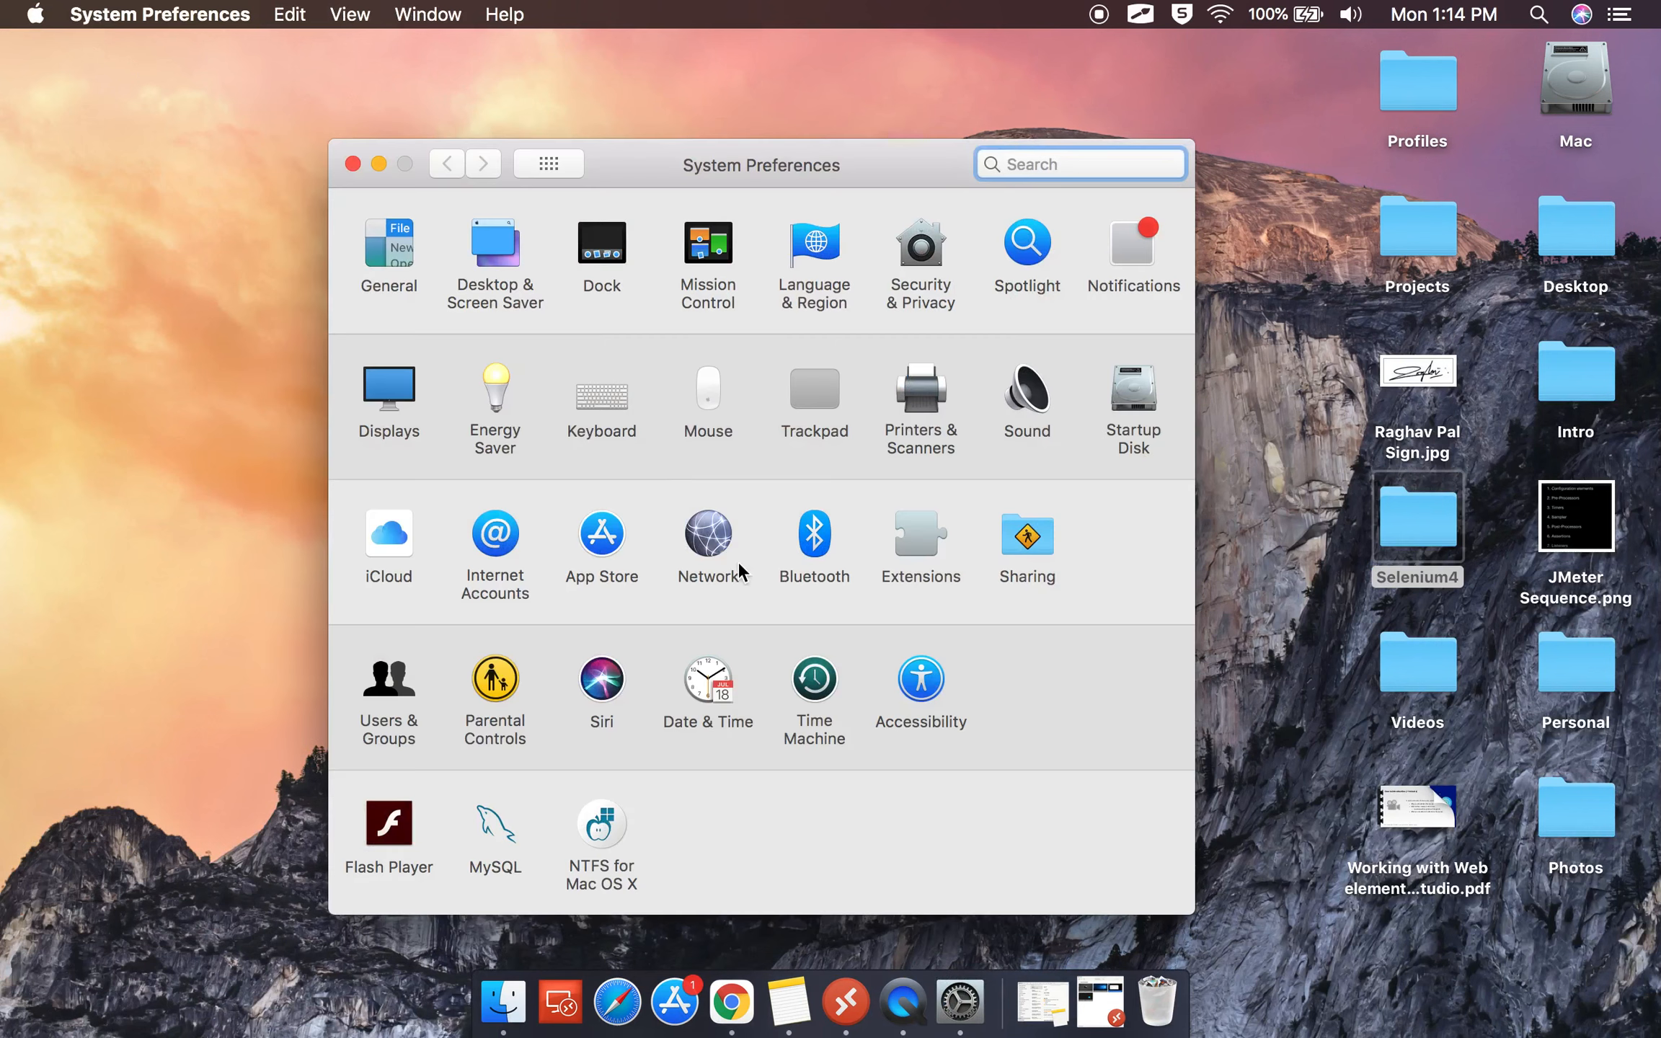
pyautogui.click(709, 542)
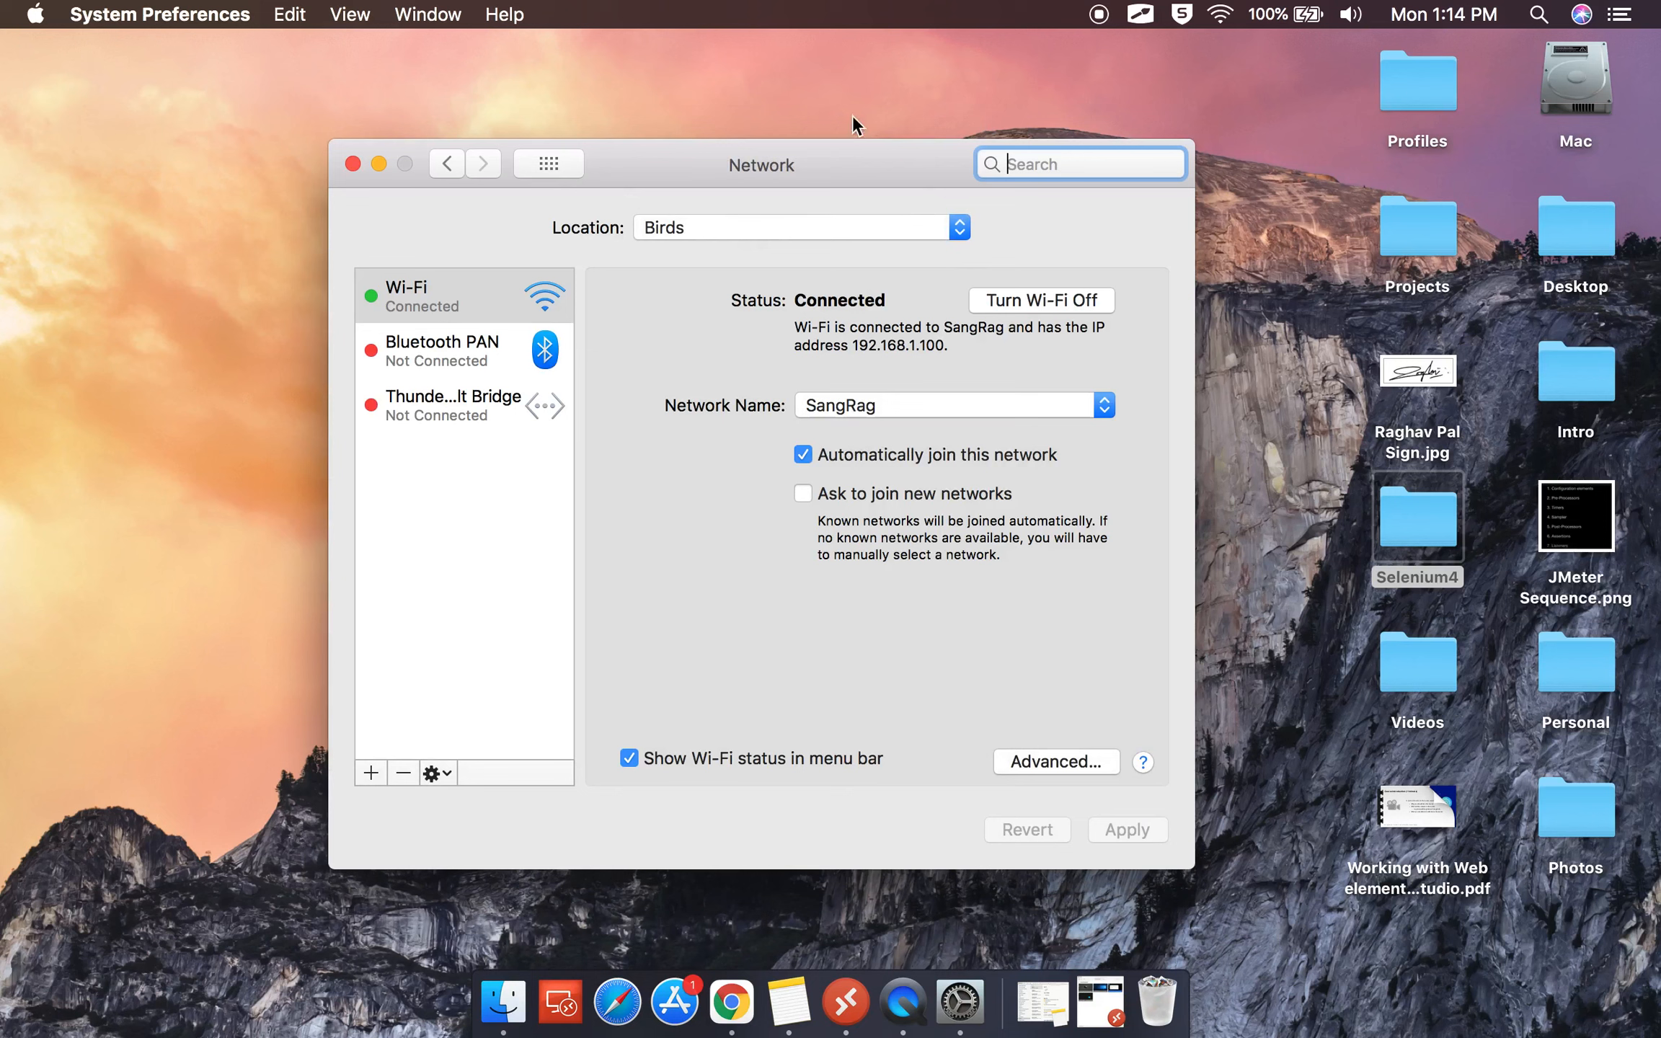
pyautogui.hotkey('alt', 'Tab')
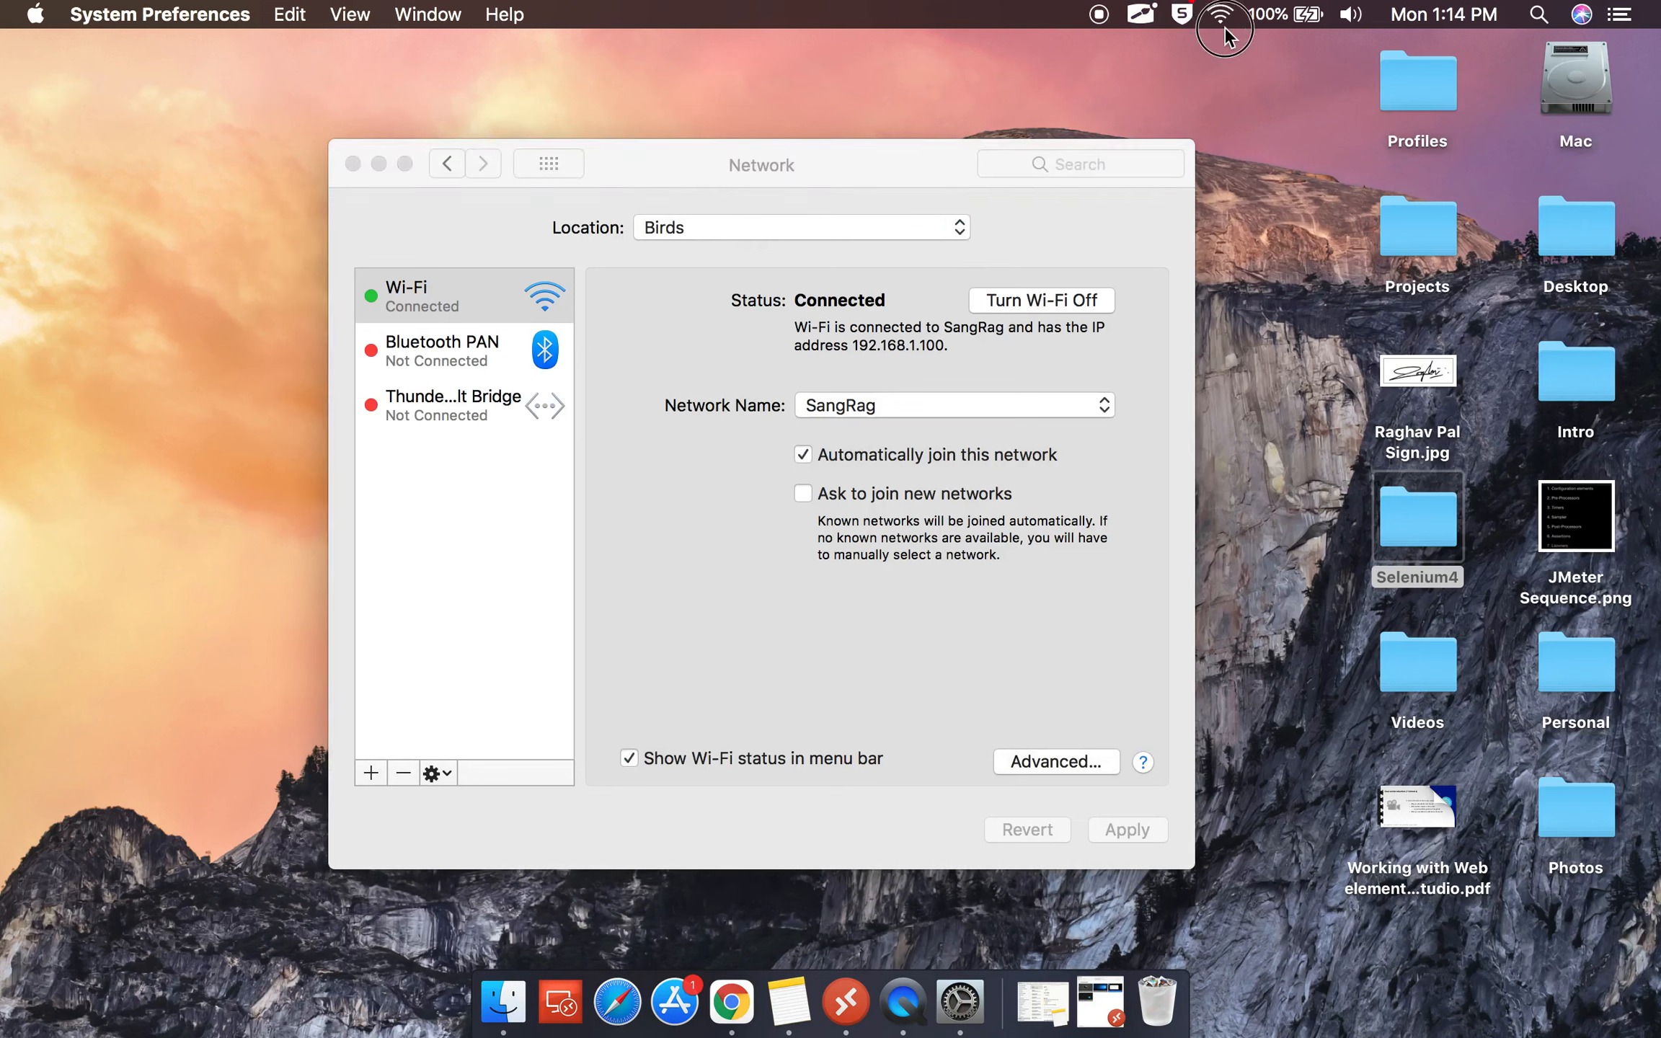
pyautogui.moveTo(1234, 40)
pyautogui.mouseDown()
pyautogui.moveTo(1227, 10)
pyautogui.moveTo(1221, 29)
pyautogui.mouseUp()
pyautogui.press('Escape')
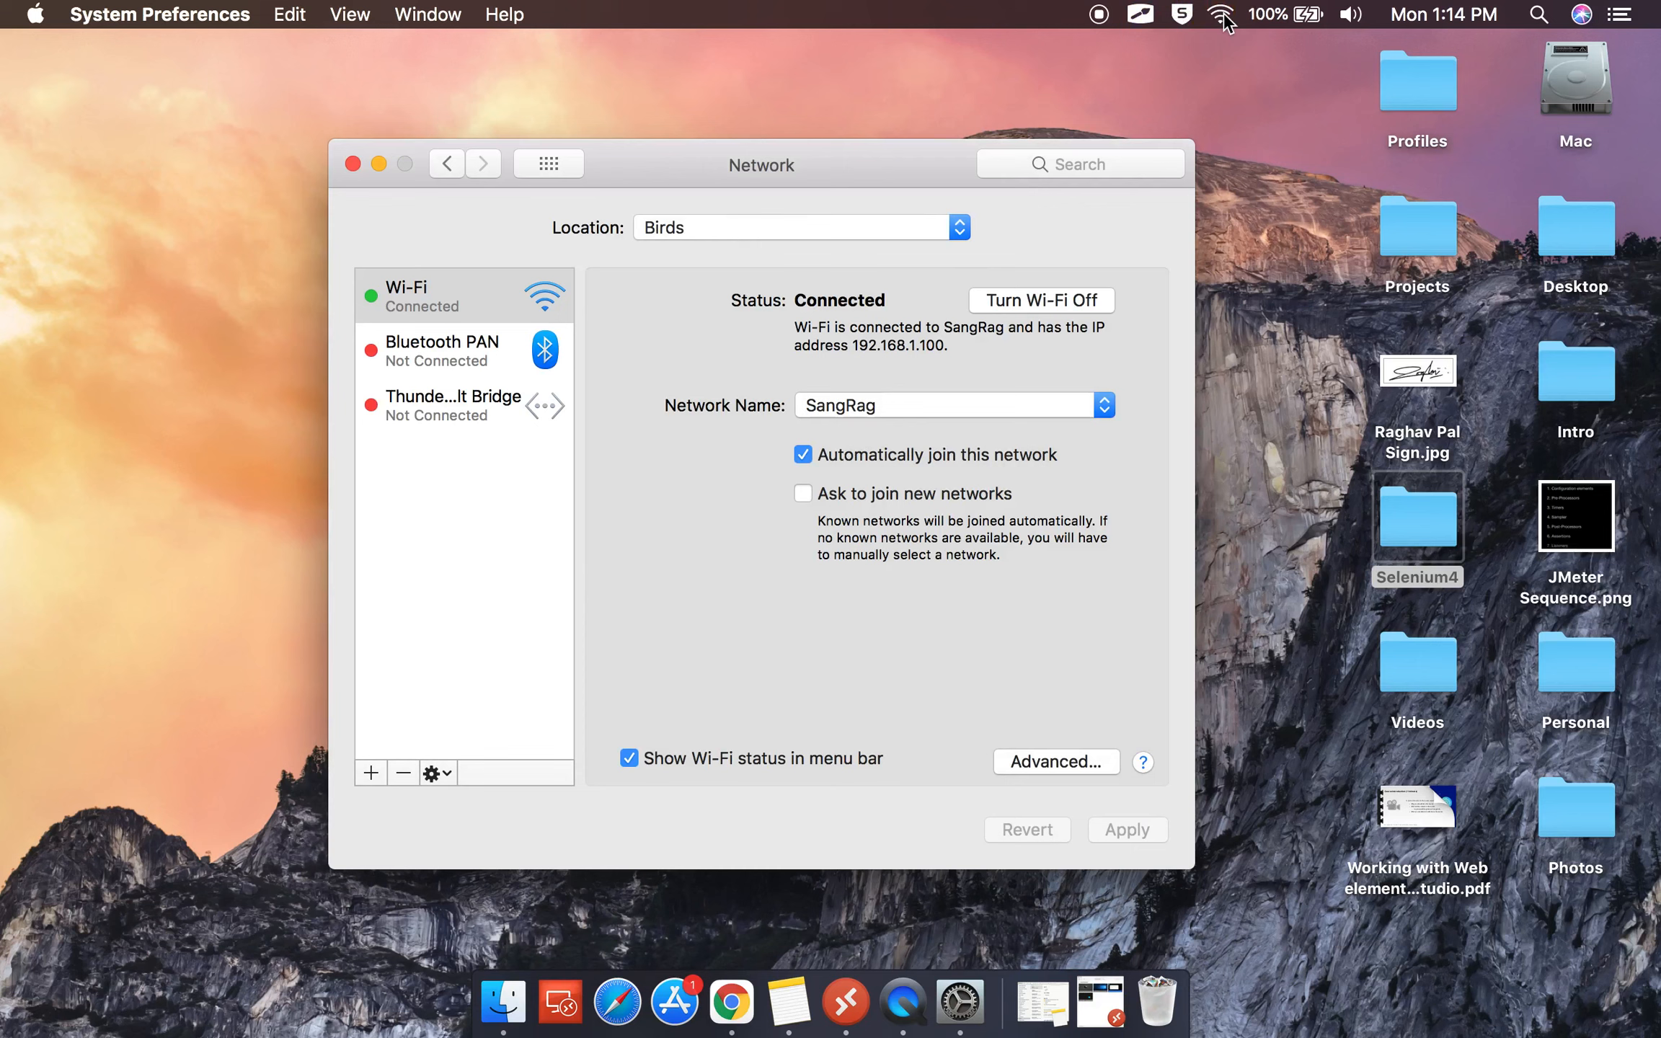
# Check the connected Wi-Fi networks in the menu bar, then open the advanced Wi-Fi settings.
pyautogui.keyDown('alt'); pyautogui.click(1222, 14); pyautogui.keyUp('alt')
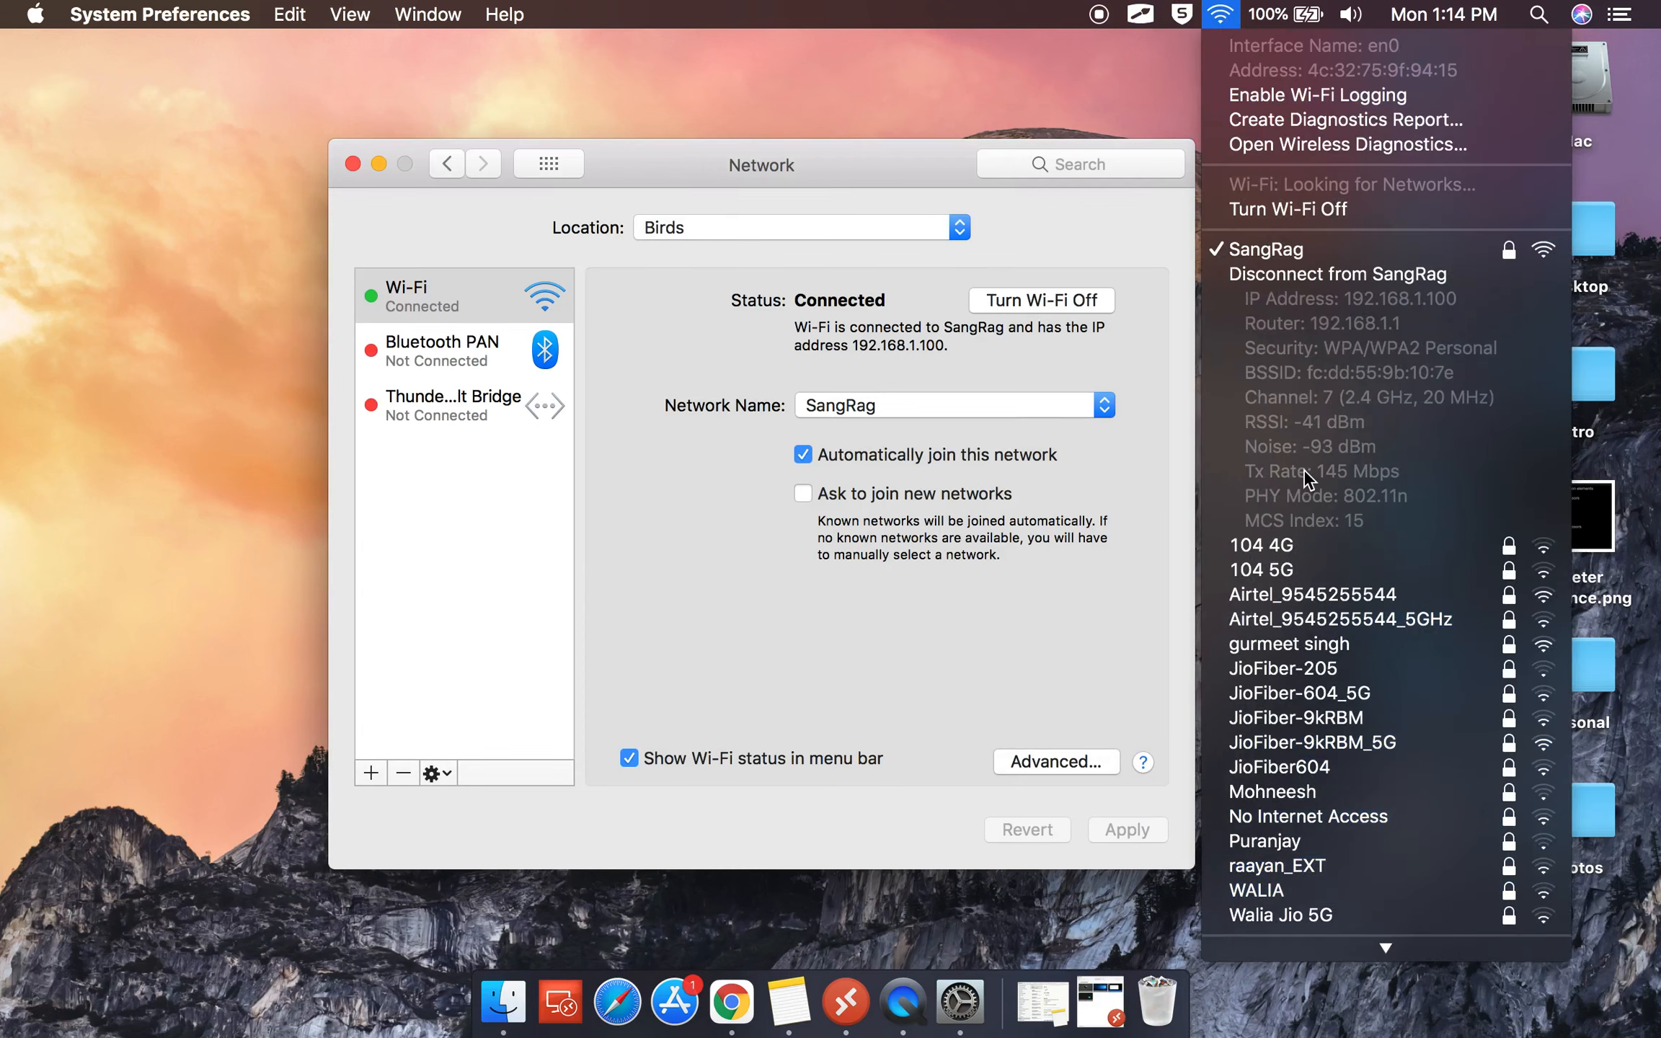
pyautogui.scroll(-3, 1303, 469)
pyautogui.hotkey('alt', 'Tab')
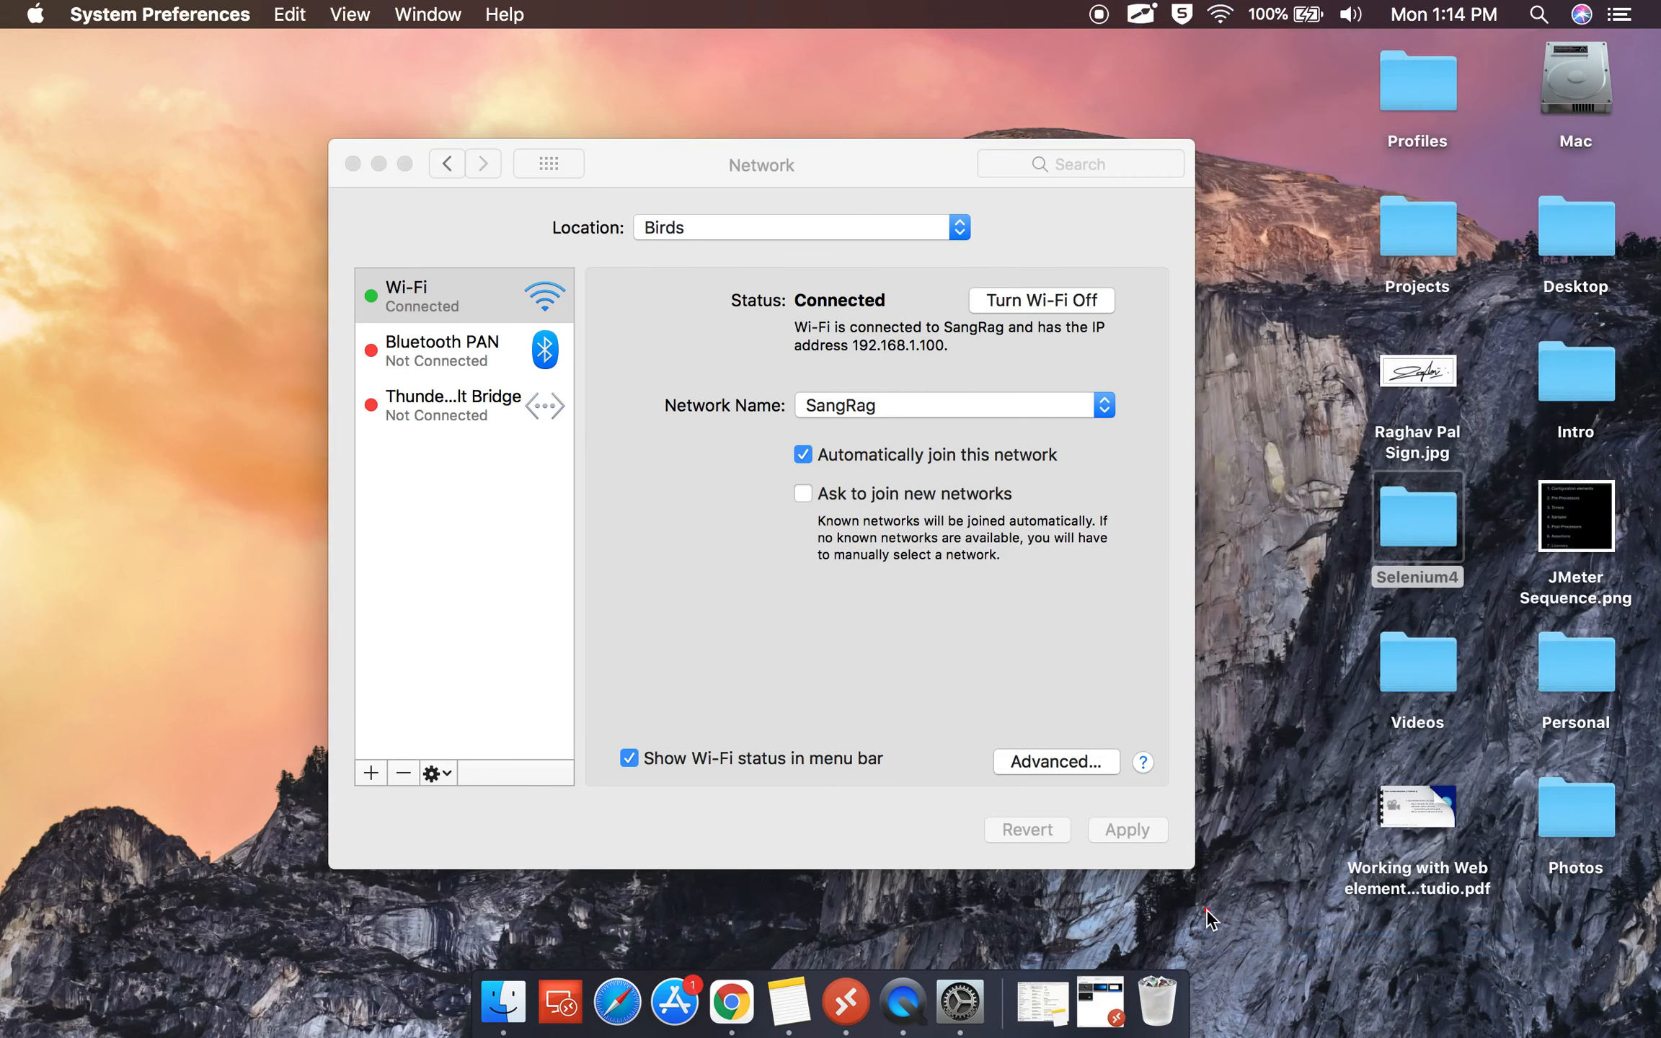
pyautogui.press('Escape')
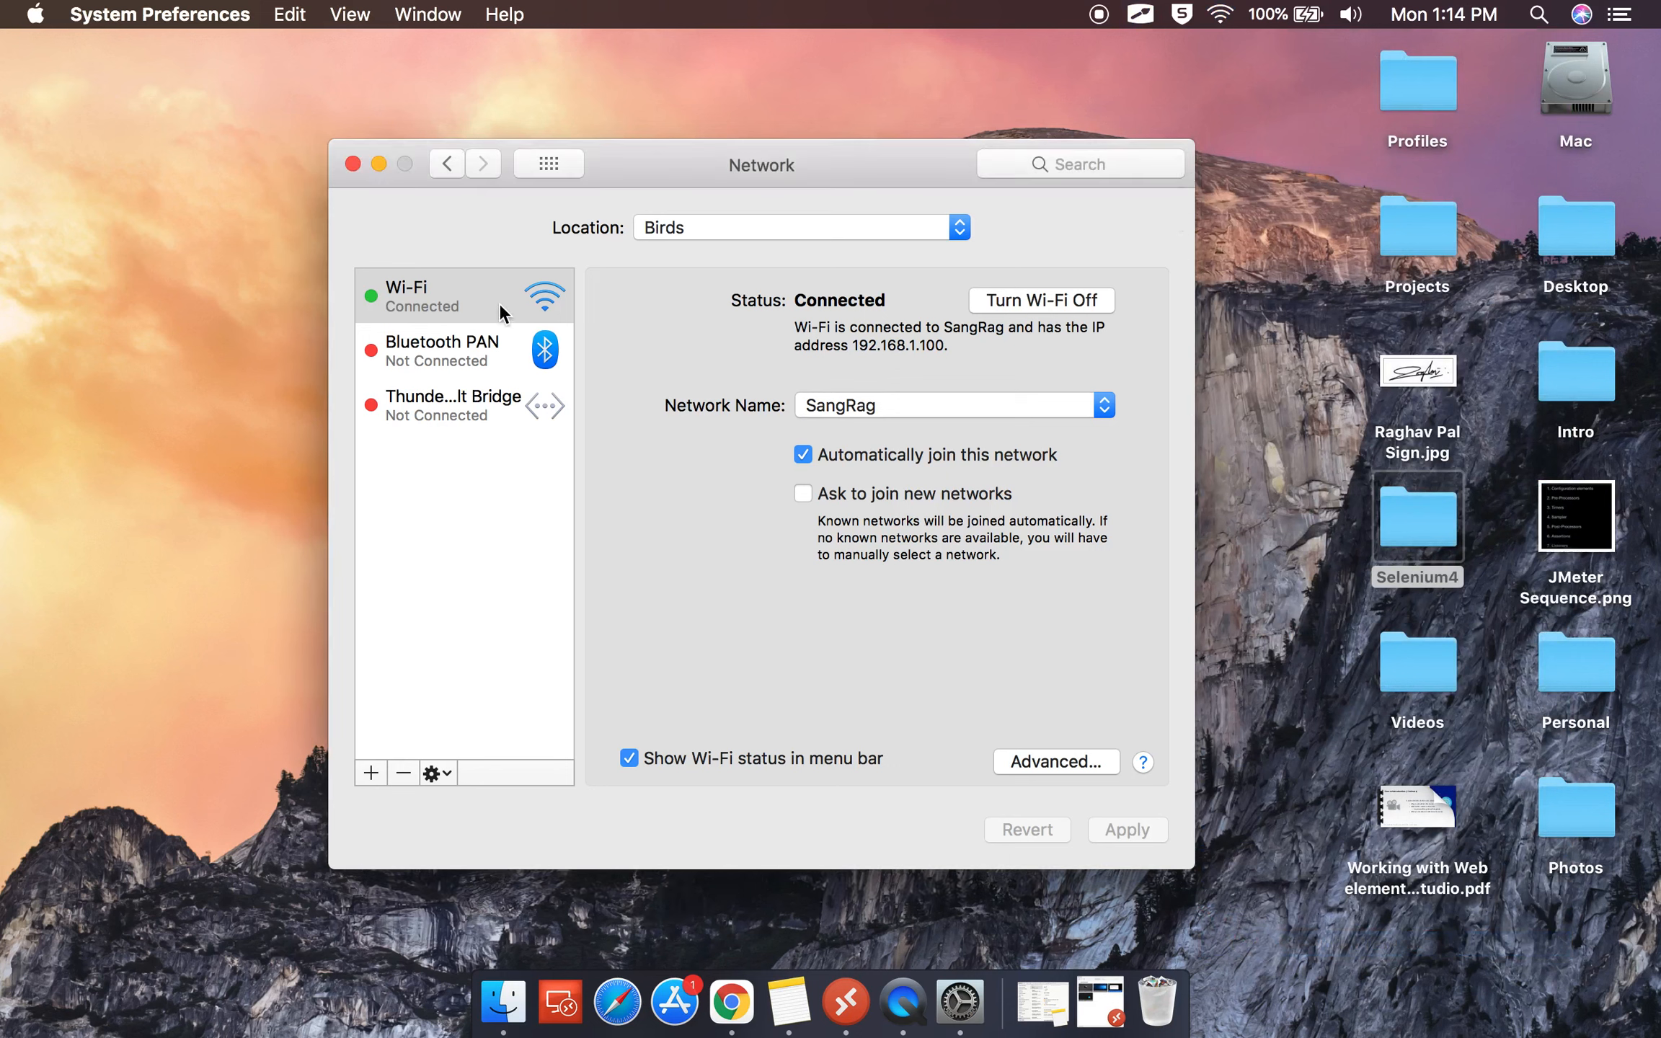
pyautogui.click(1041, 759)
# Show the Wi-Fi Proxies settings and inspect the Web Proxy (HTTP) configuration.
pyautogui.click(898, 274)
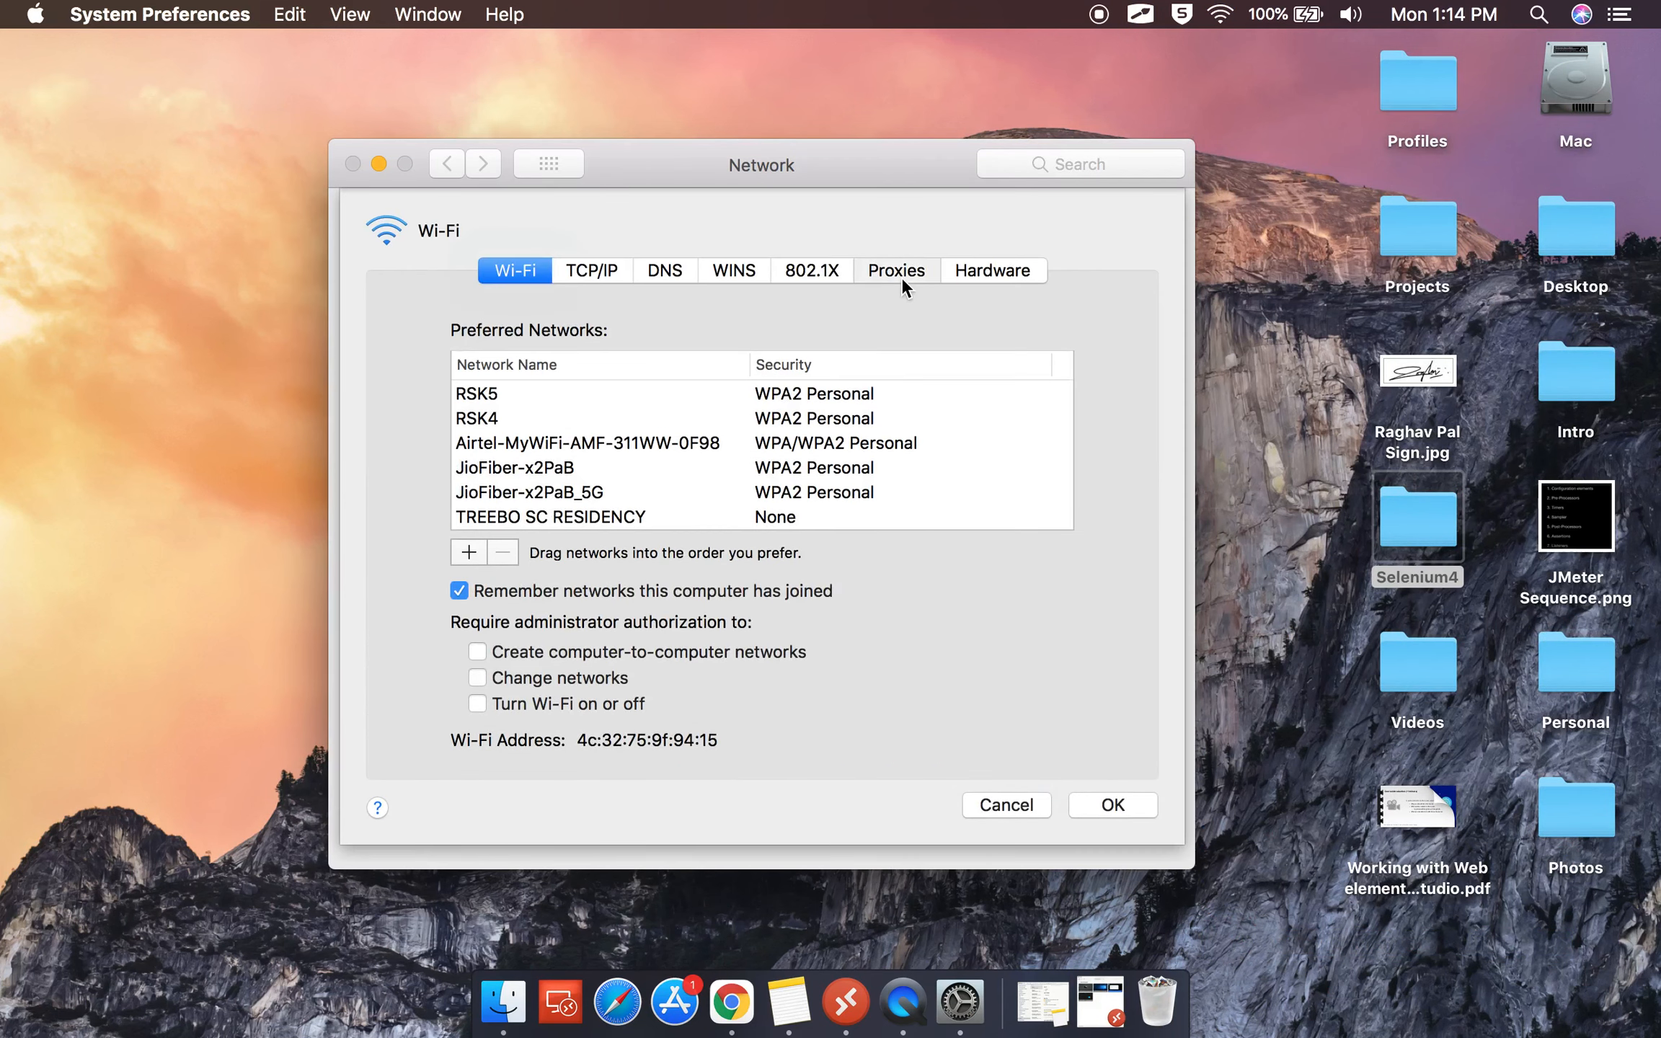
pyautogui.click(498, 407)
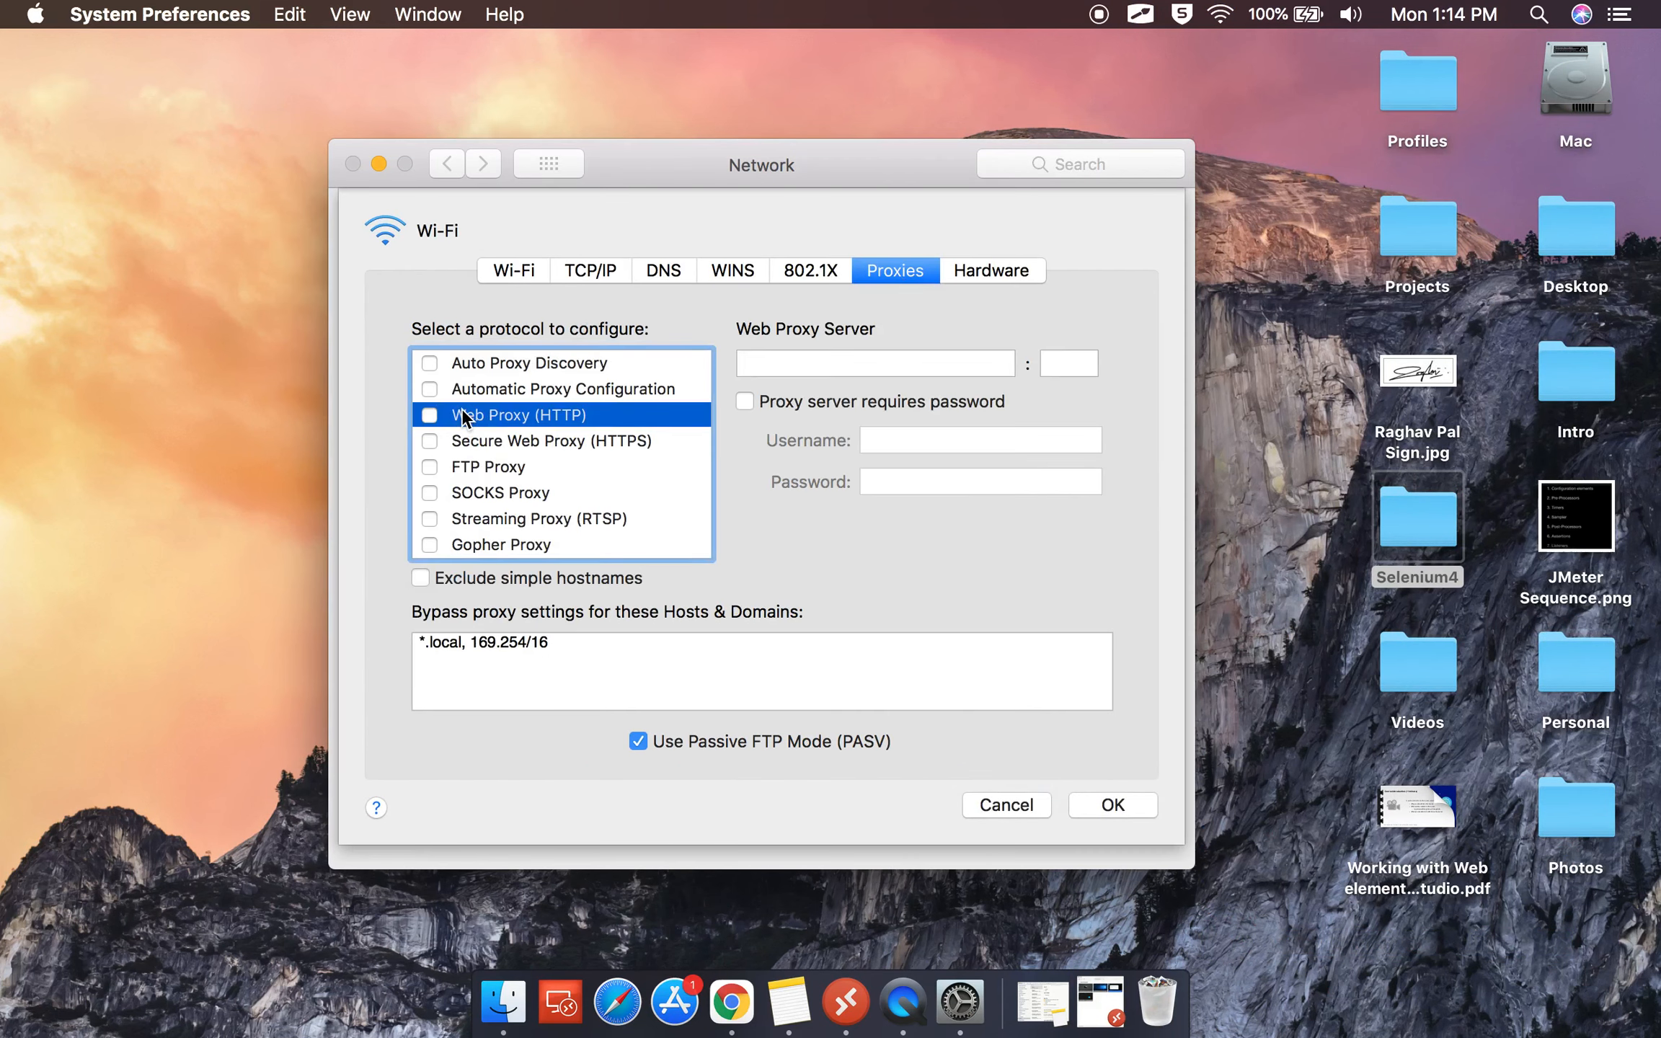
pyautogui.moveTo(419, 399)
pyautogui.mouseDown()
pyautogui.moveTo(606, 410)
pyautogui.moveTo(626, 428)
pyautogui.mouseUp()
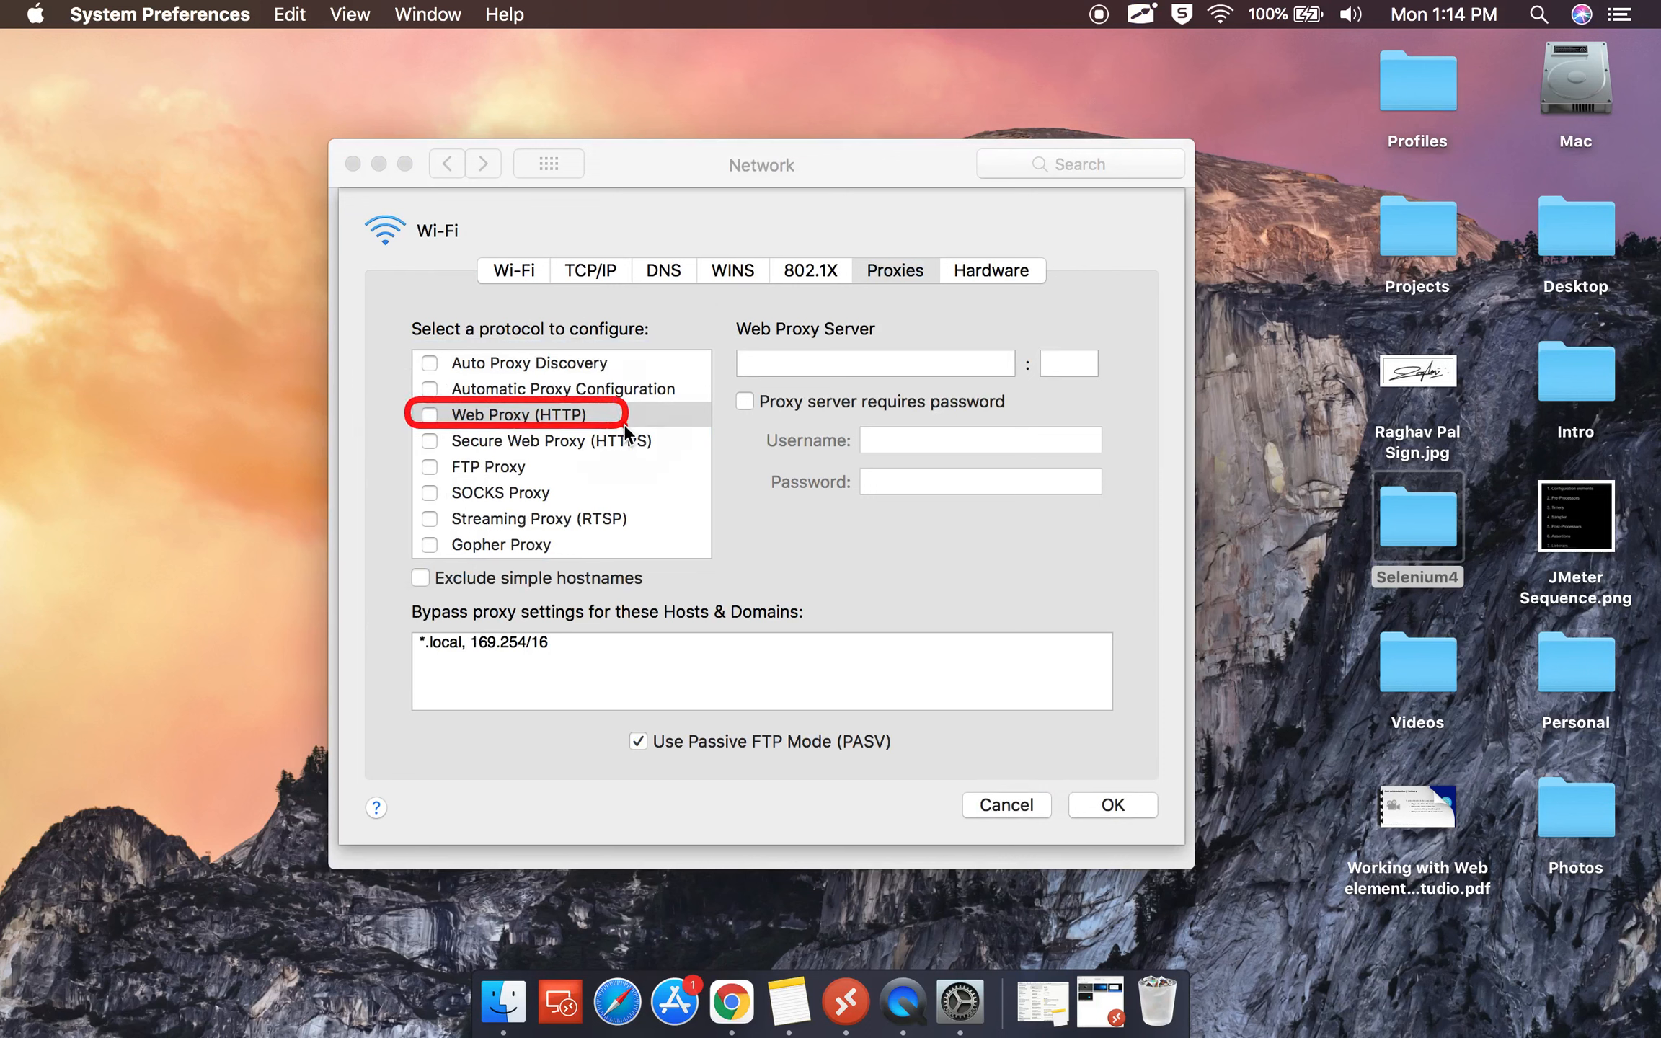
pyautogui.moveTo(401, 424)
pyautogui.mouseDown()
pyautogui.moveTo(667, 438)
pyautogui.moveTo(671, 452)
pyautogui.mouseUp()
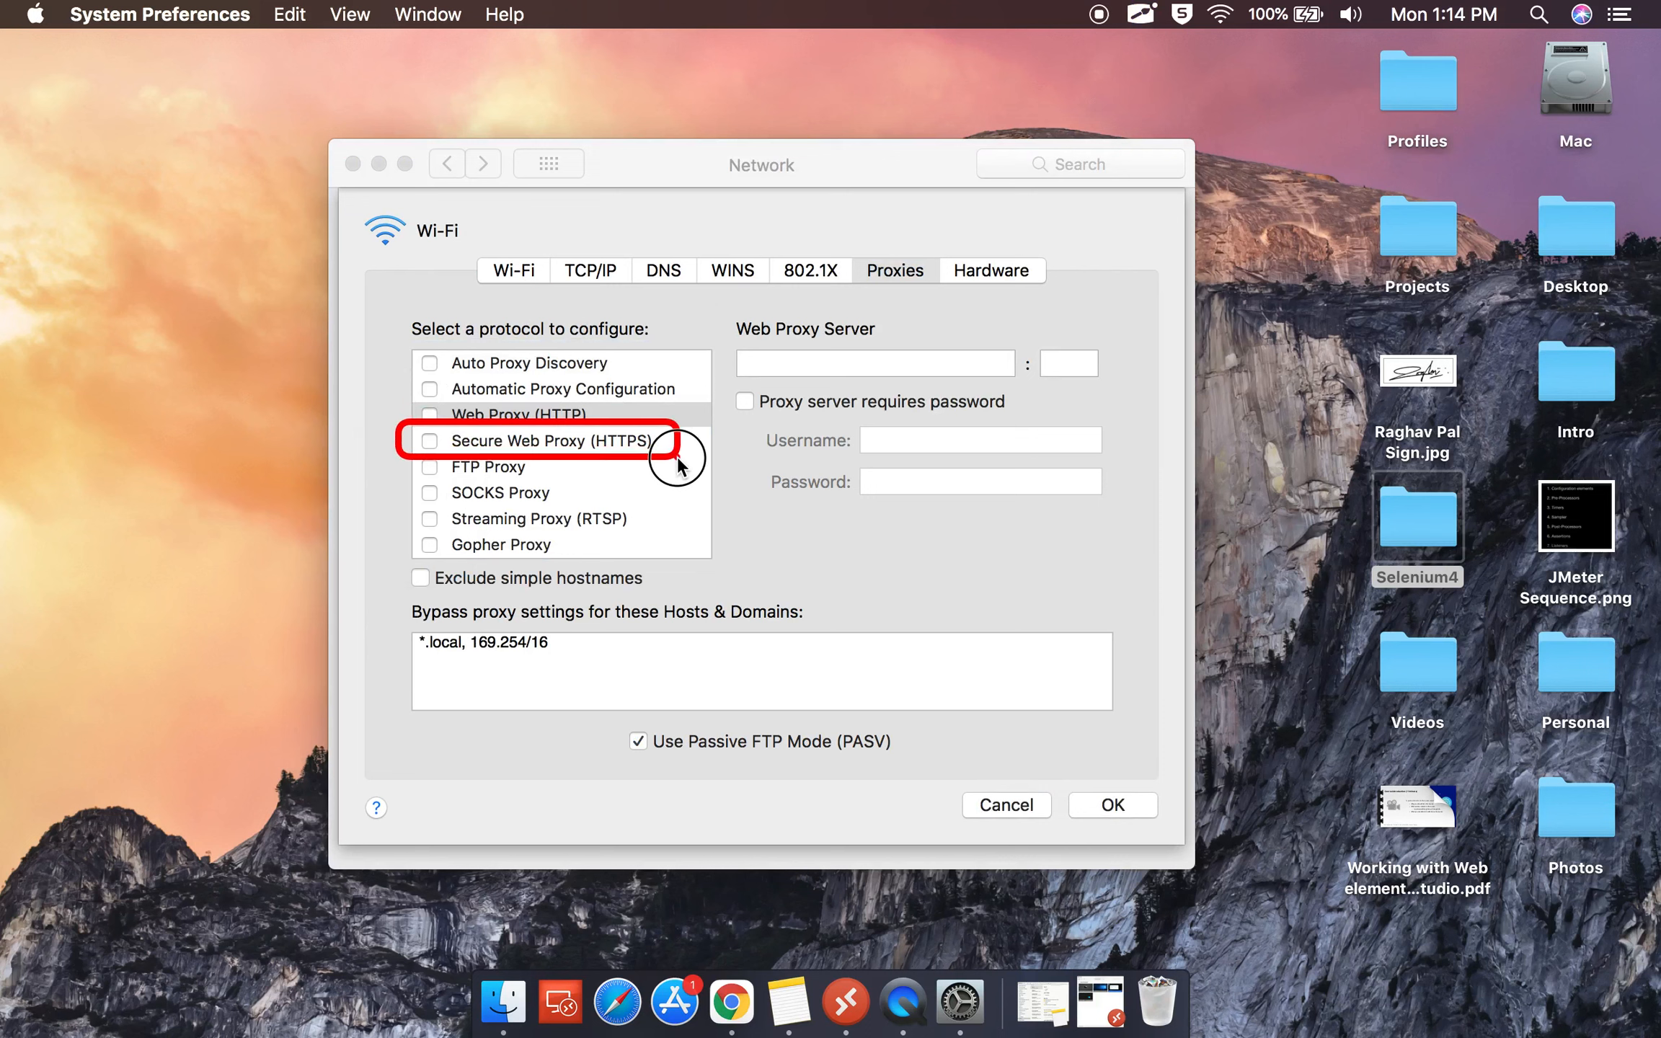
pyautogui.click(472, 417)
# Compare the Secure Web Proxy (HTTPS) settings against the Web Proxy (HTTP) settings.
pyautogui.click(494, 441)
pyautogui.click(491, 416)
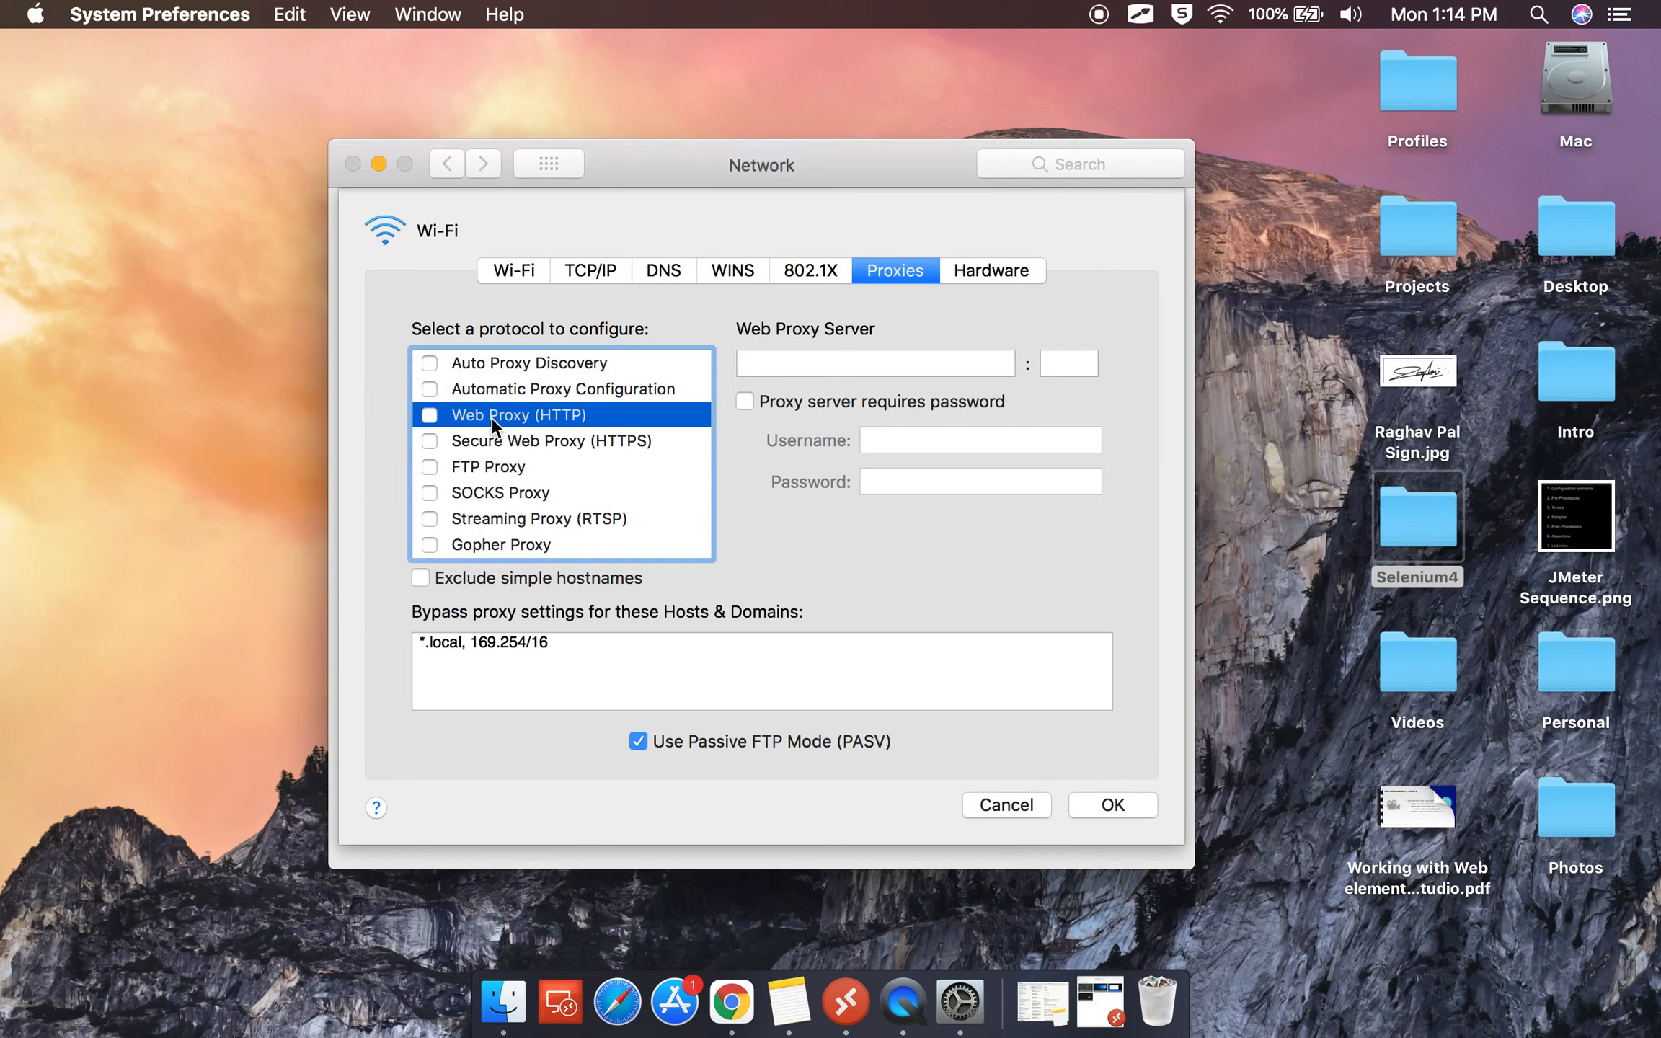
pyautogui.moveTo(736, 347)
pyautogui.mouseDown()
pyautogui.moveTo(1130, 382)
pyautogui.moveTo(886, 385)
pyautogui.moveTo(904, 386)
pyautogui.mouseUp()
pyautogui.moveTo(1022, 339); pyautogui.dragTo(1077, 374)
pyautogui.click(495, 441)
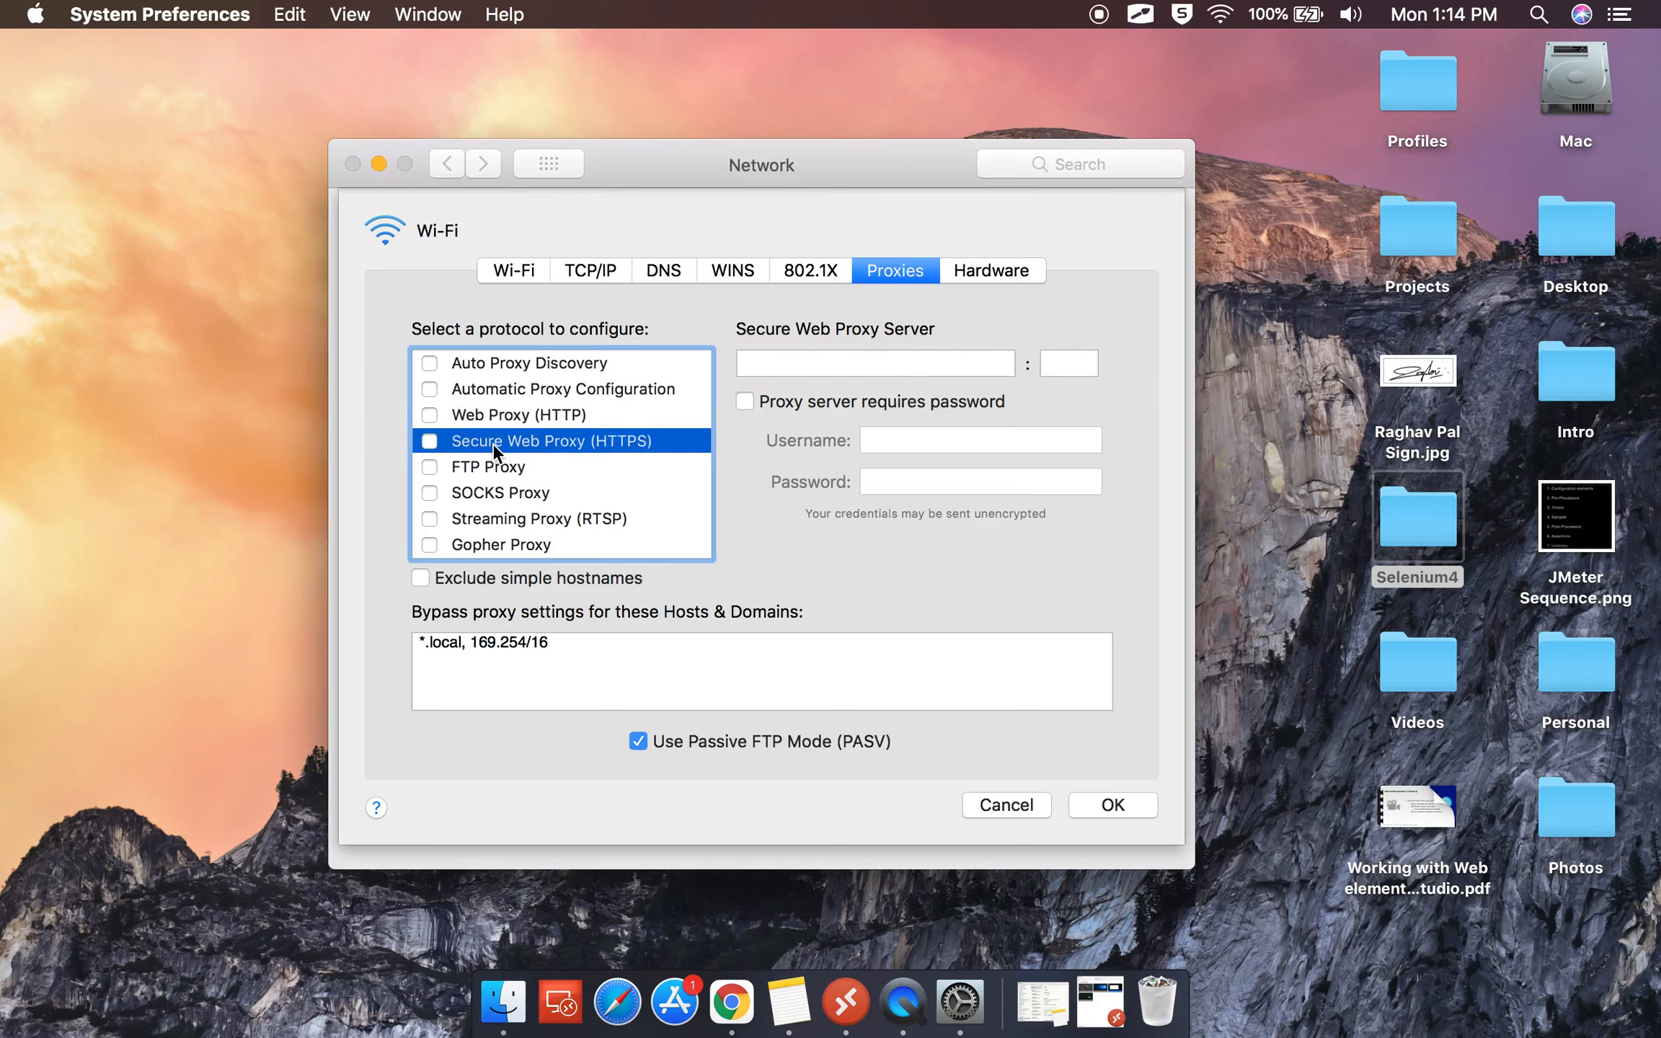
pyautogui.moveTo(735, 343); pyautogui.dragTo(1134, 386)
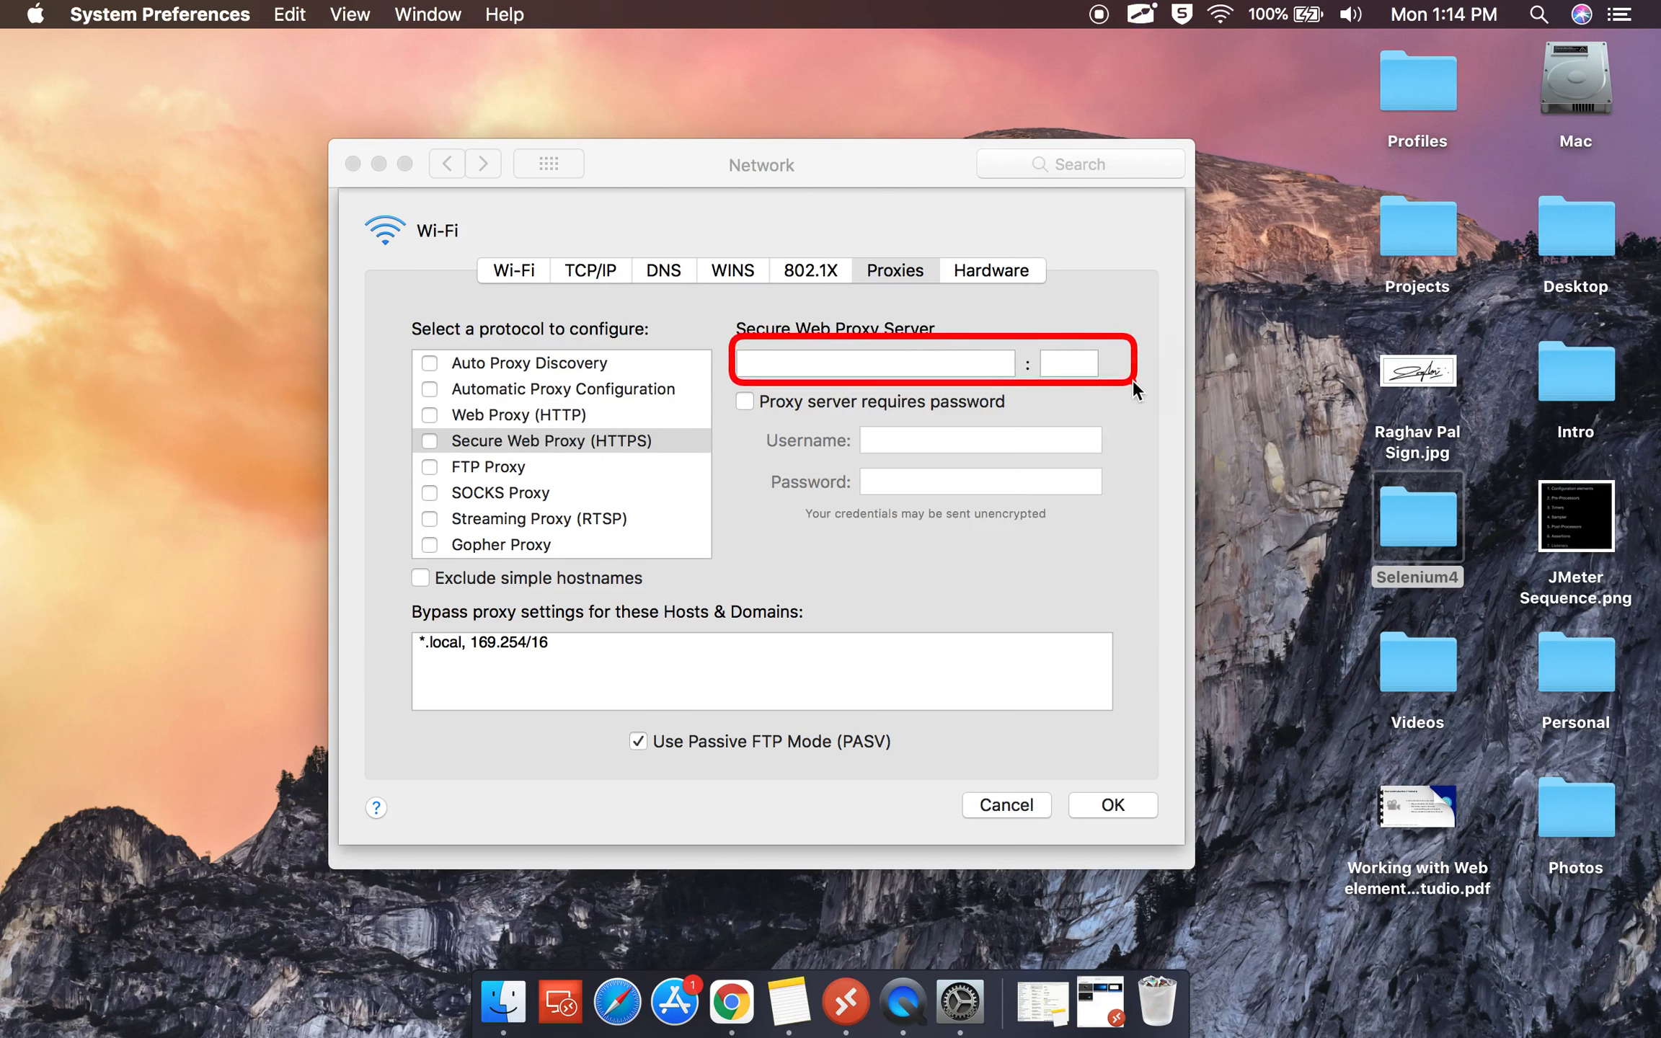
pyautogui.press('Escape')
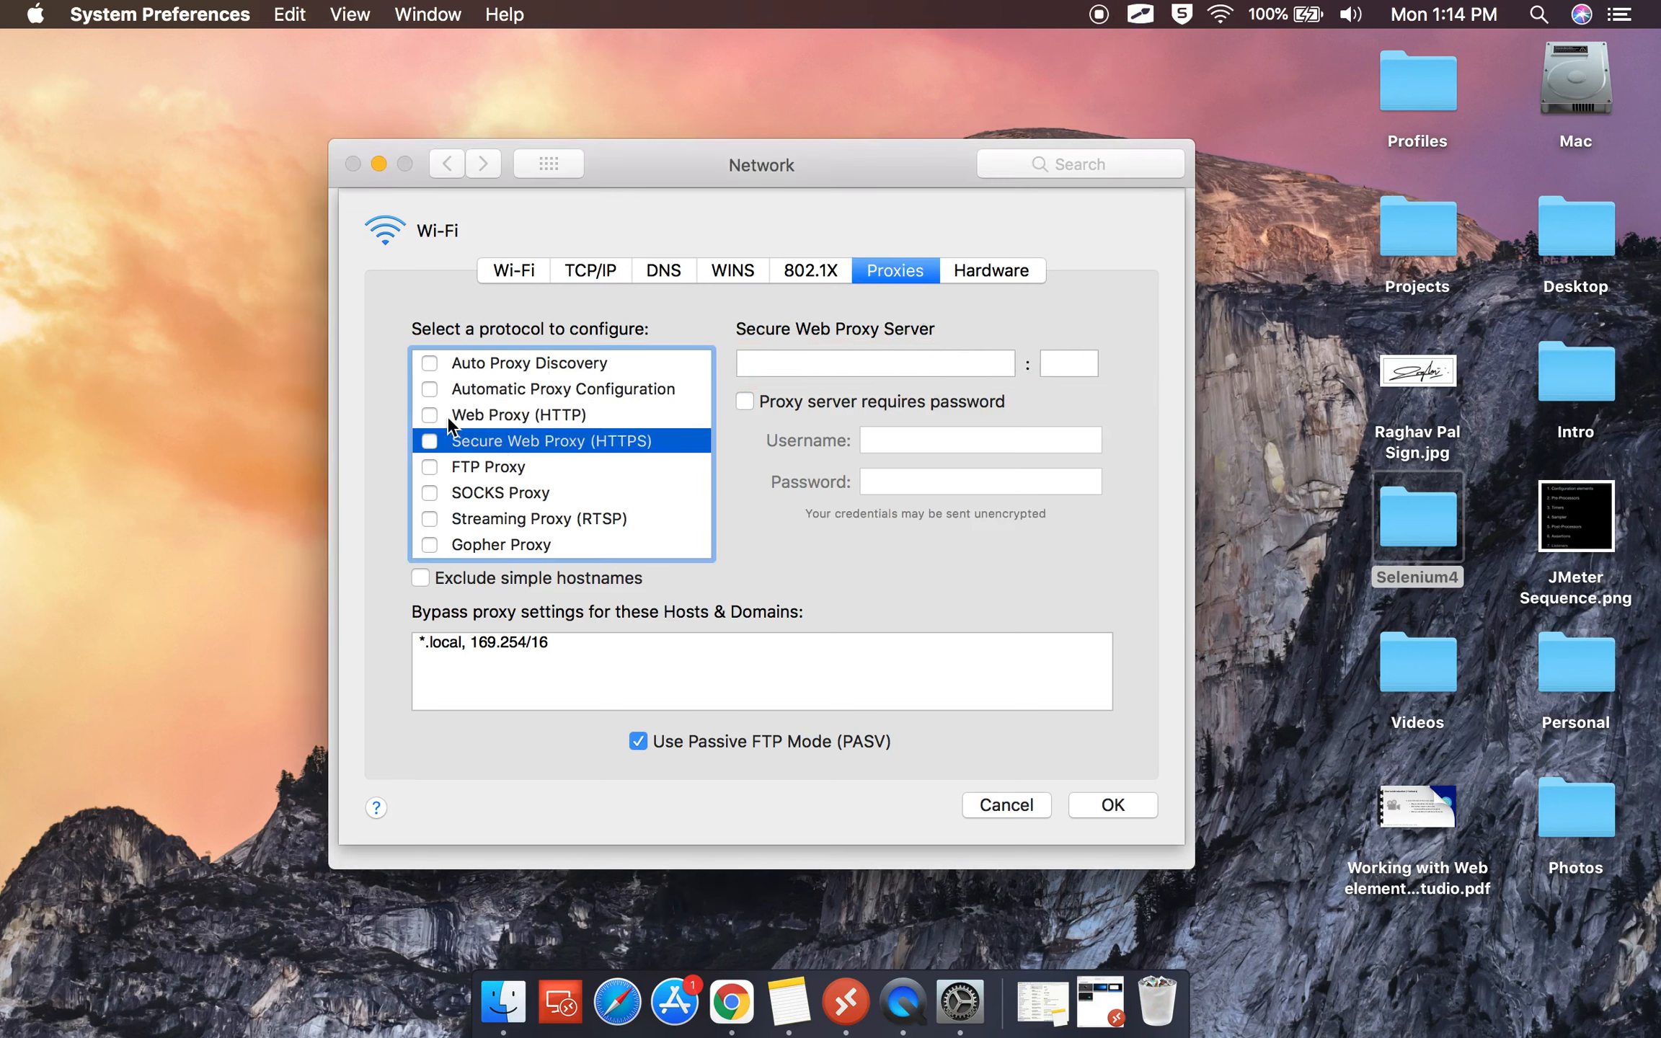
# Recheck the HTTP and HTTPS proxies, then cancel the proxy sheet without saving.
pyautogui.click(430, 416)
pyautogui.click(432, 448)
pyautogui.click(430, 422)
pyautogui.click(1009, 804)
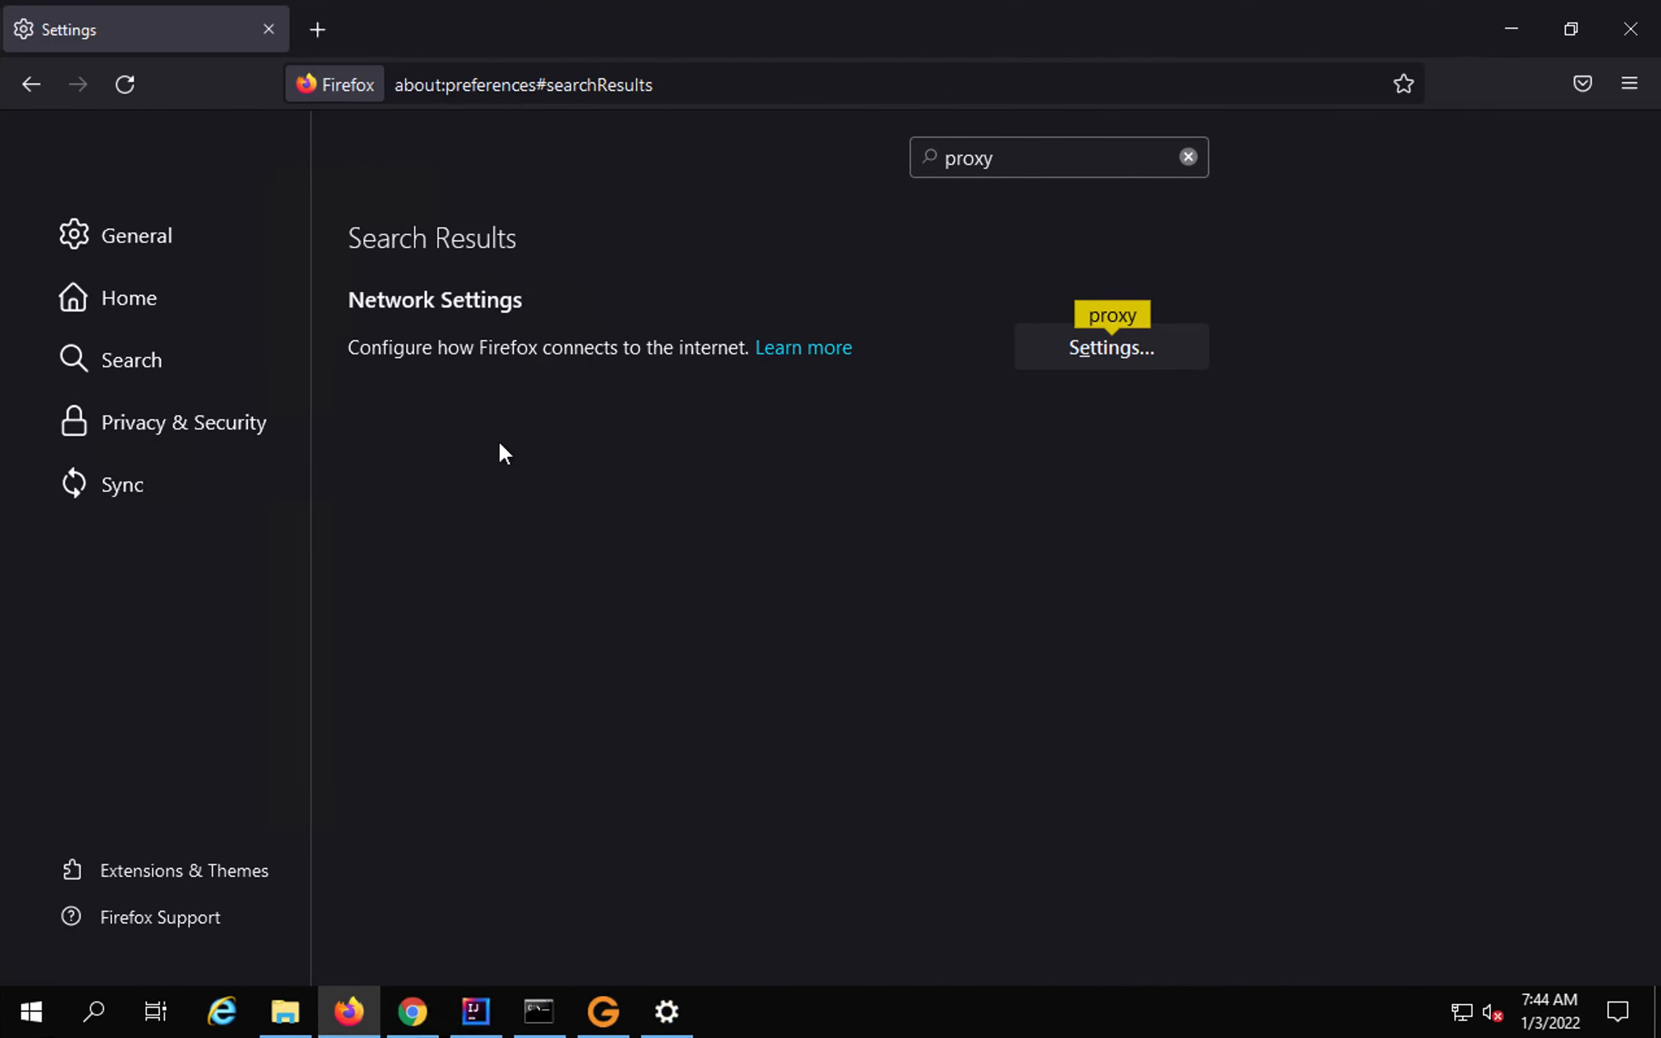
# Minimize Firefox and then Chrome Settings to expose the cmd.exe window.
pyautogui.click(1500, 22)
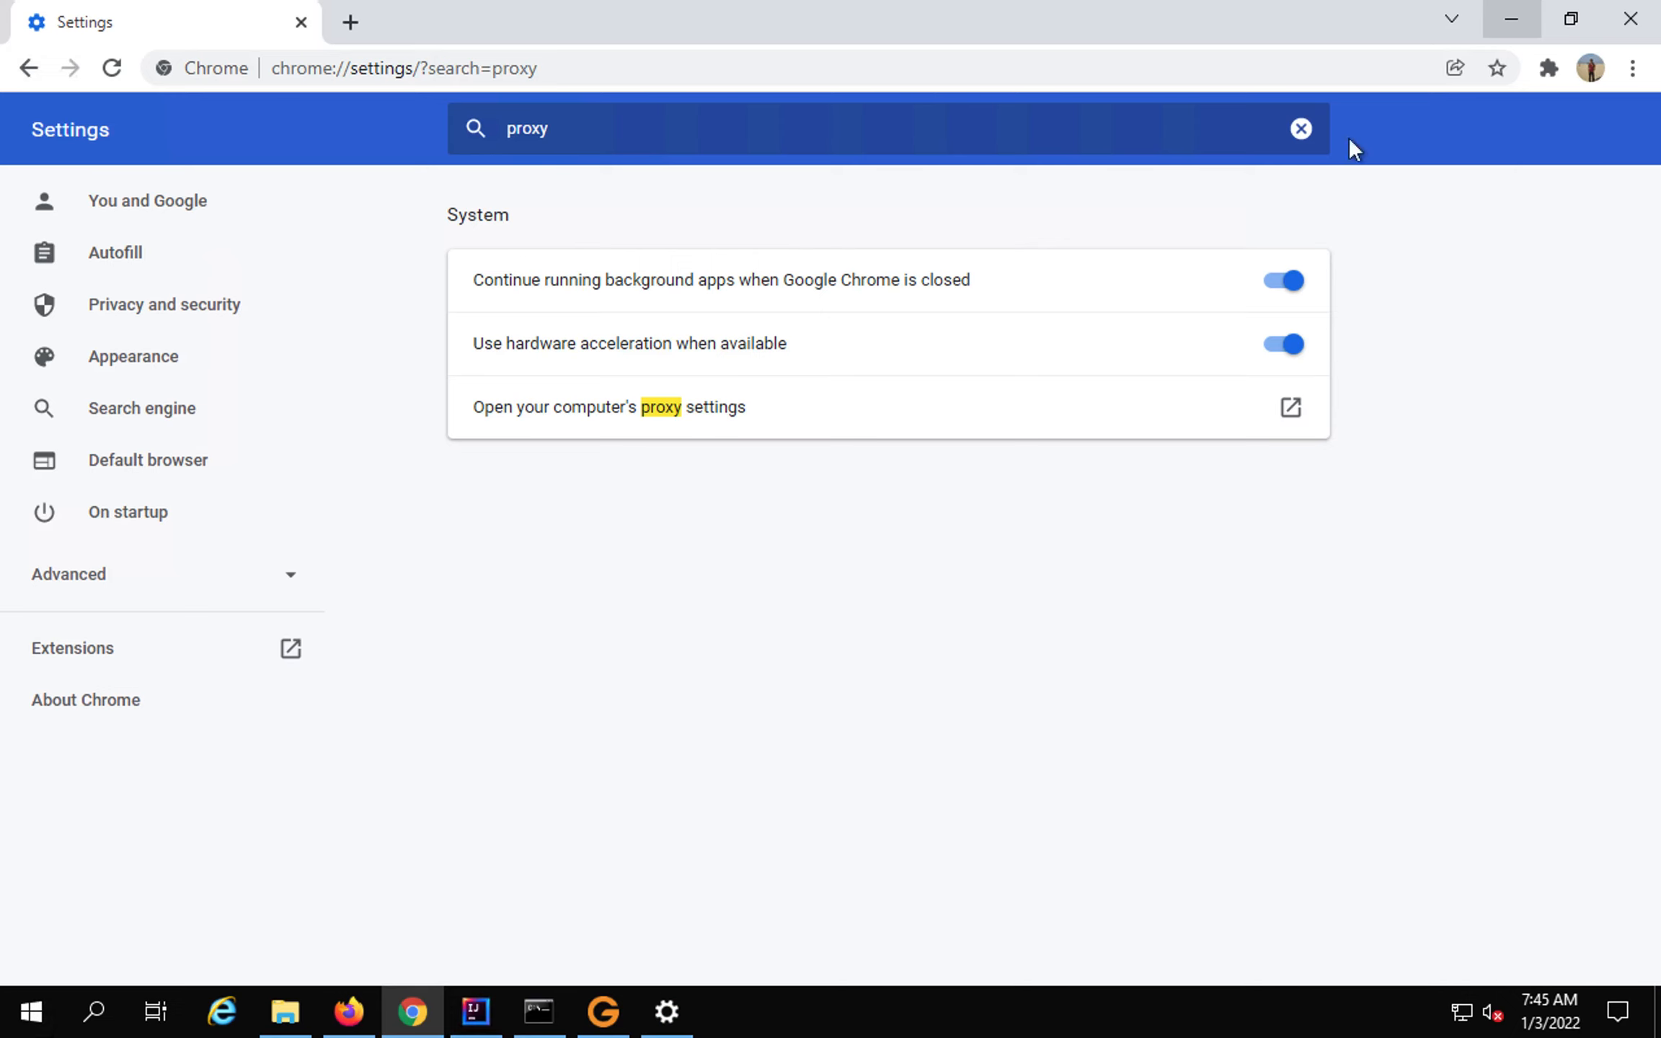
pyautogui.click(1513, 29)
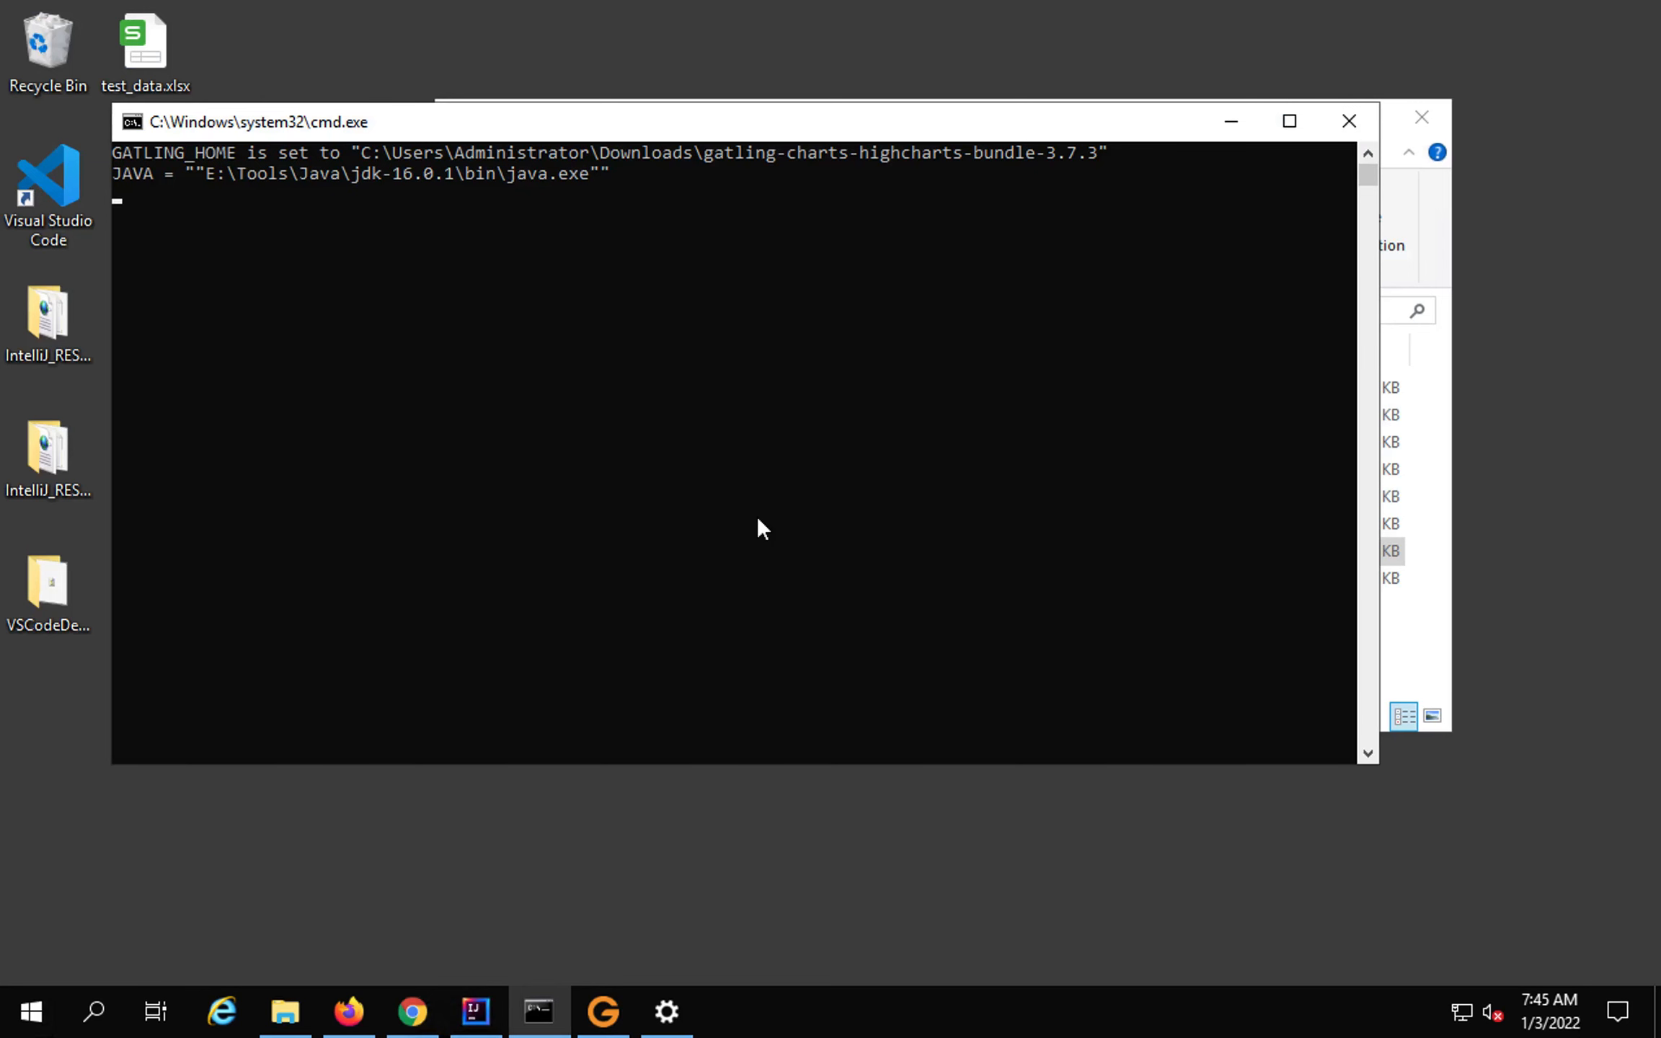
pyautogui.press('super')
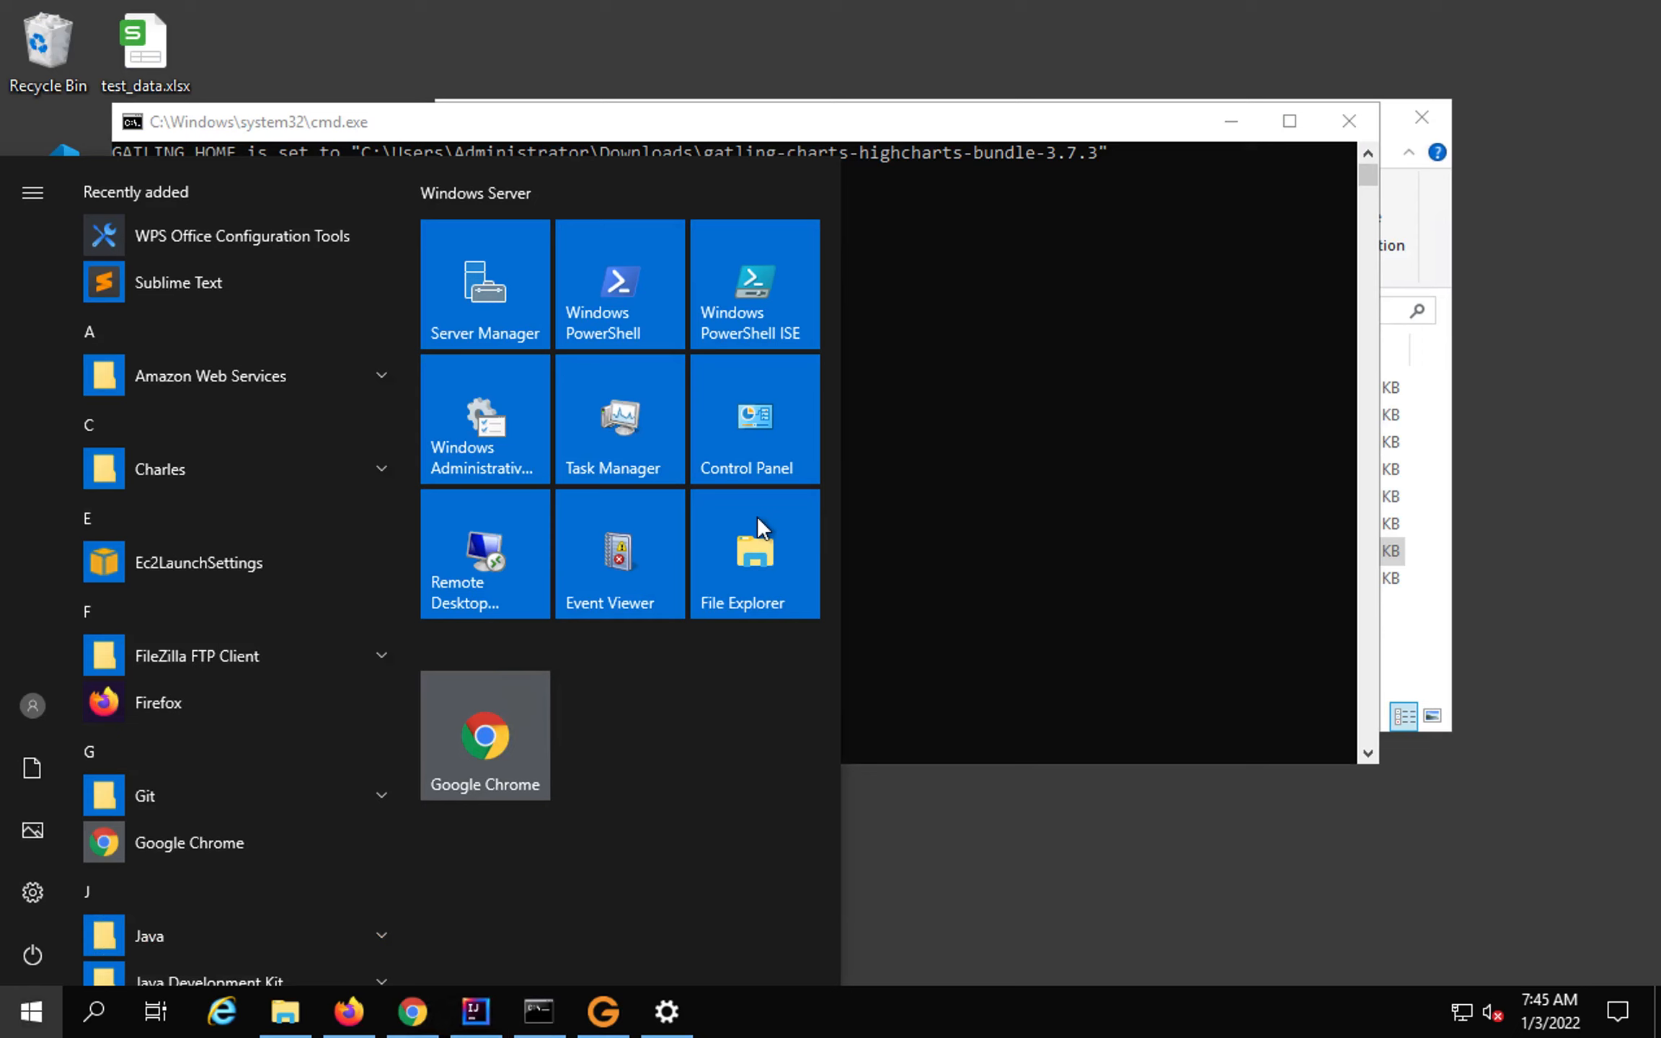
pyautogui.write('proxy')
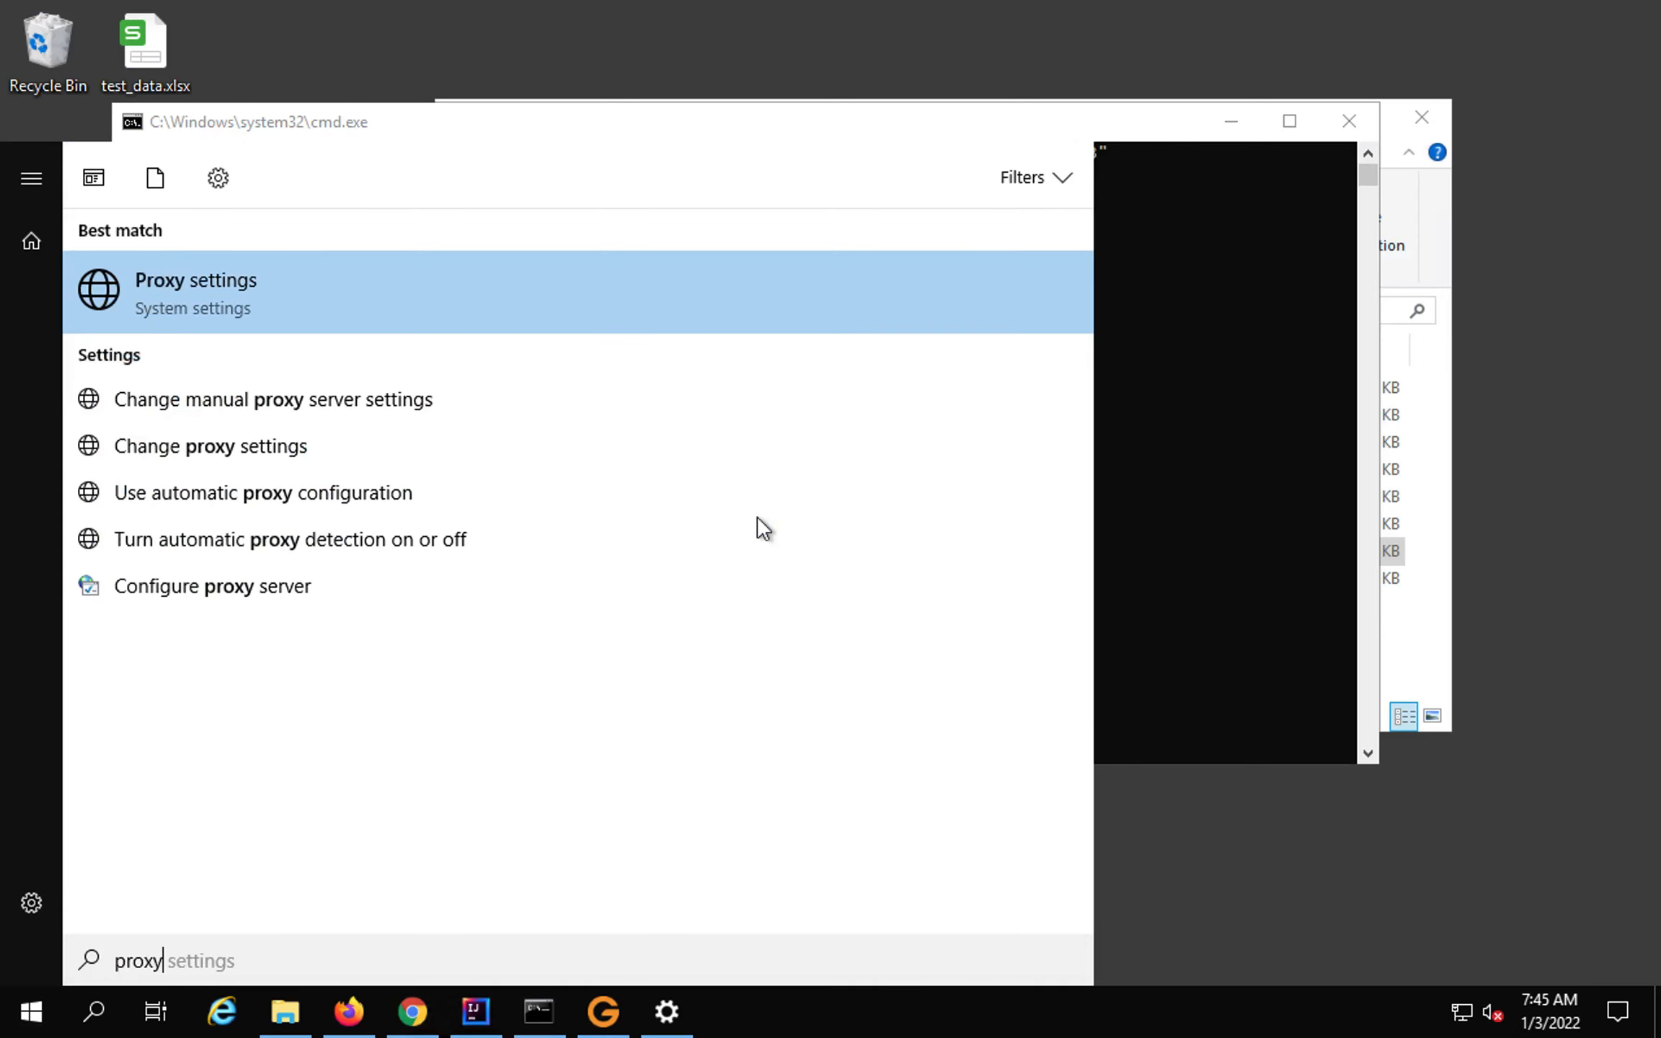
pyautogui.press('Return')
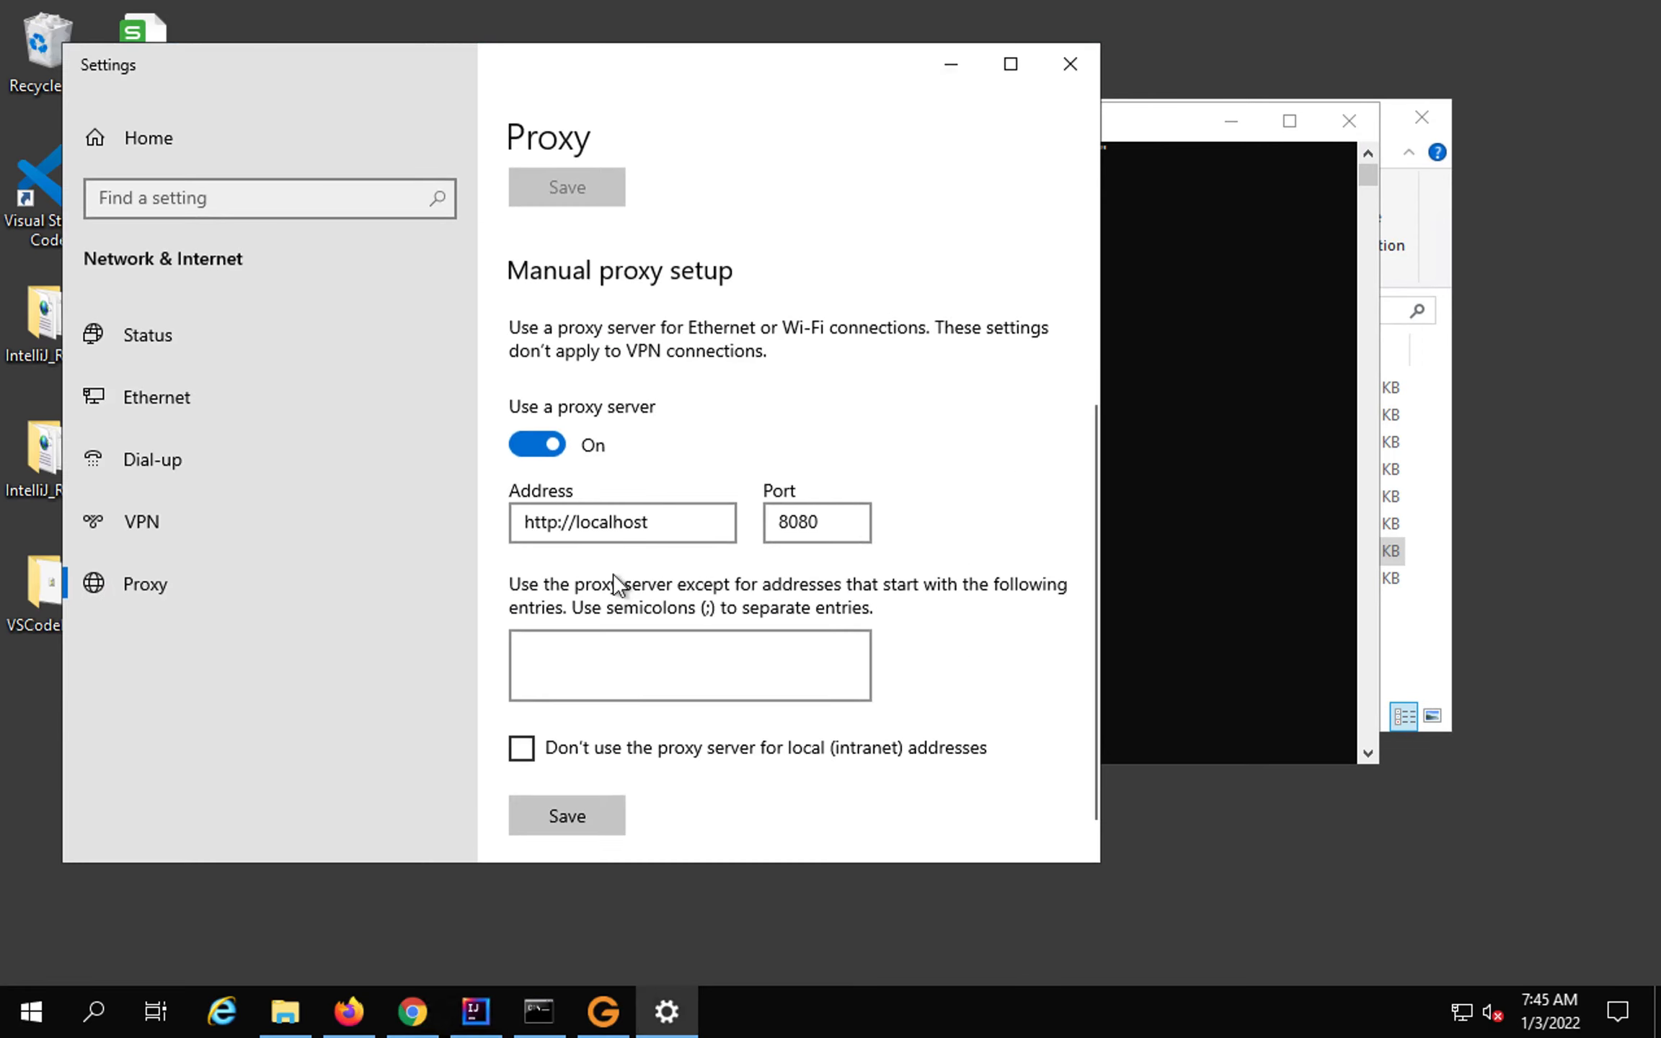
pyautogui.scroll(-1, 614, 575)
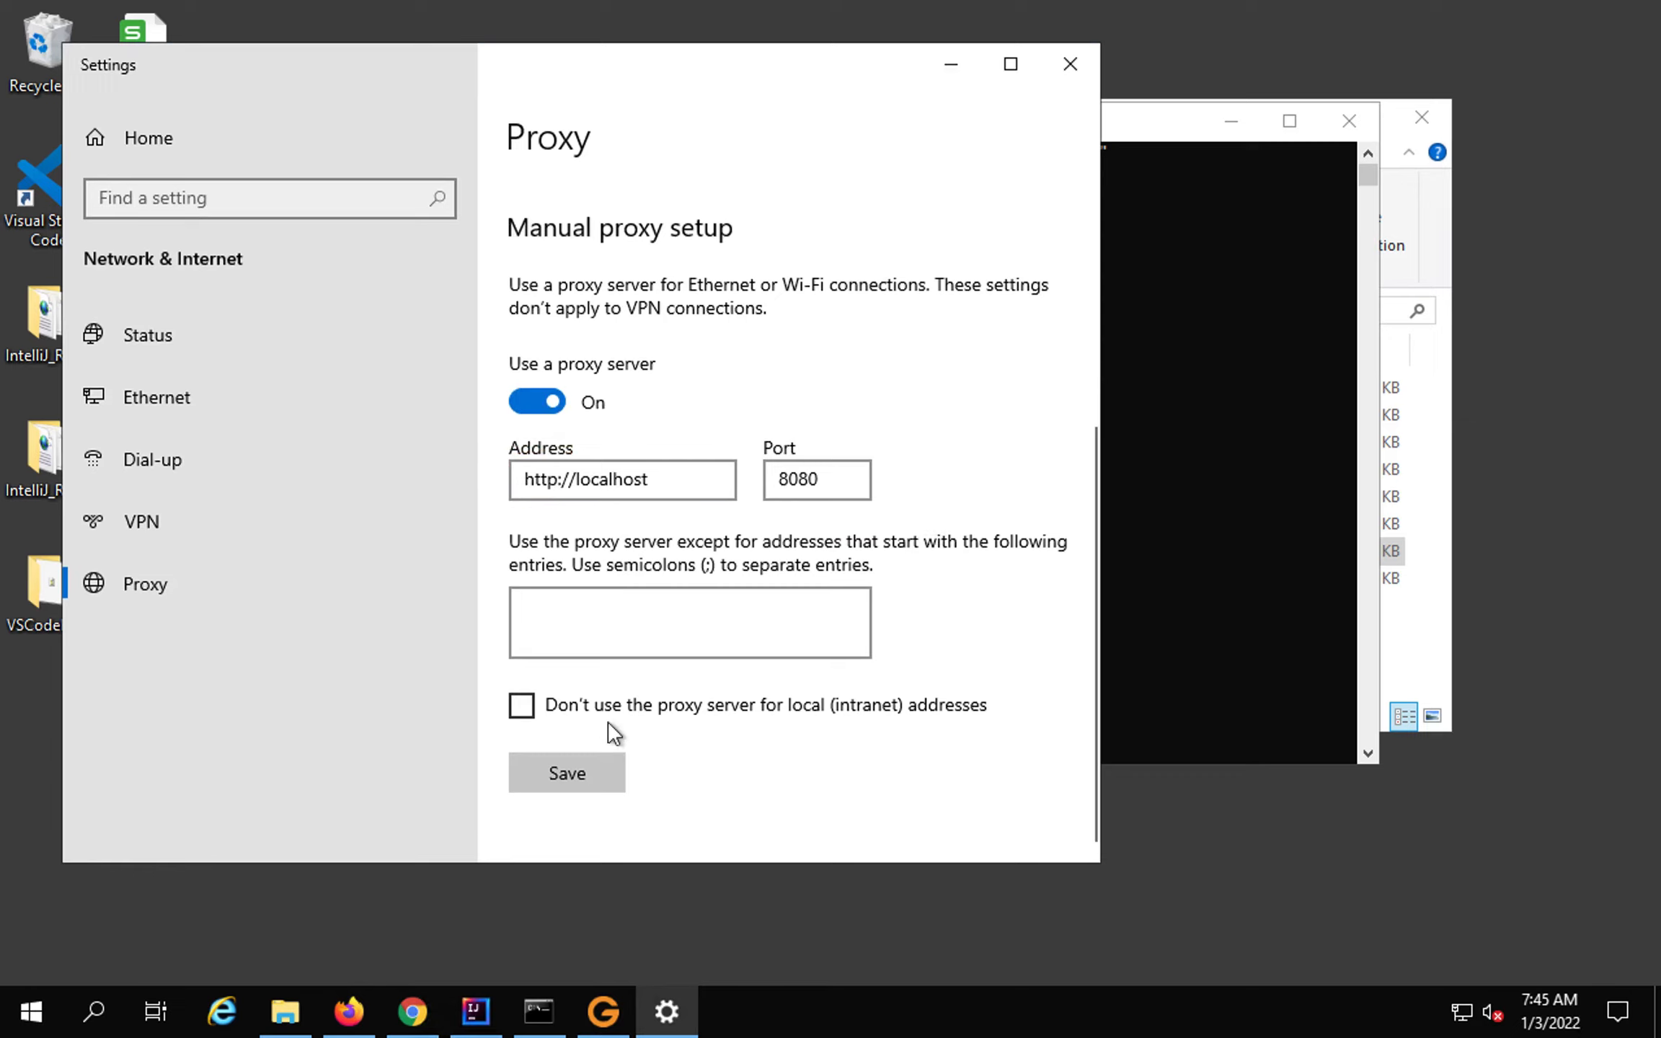
pyautogui.click(577, 767)
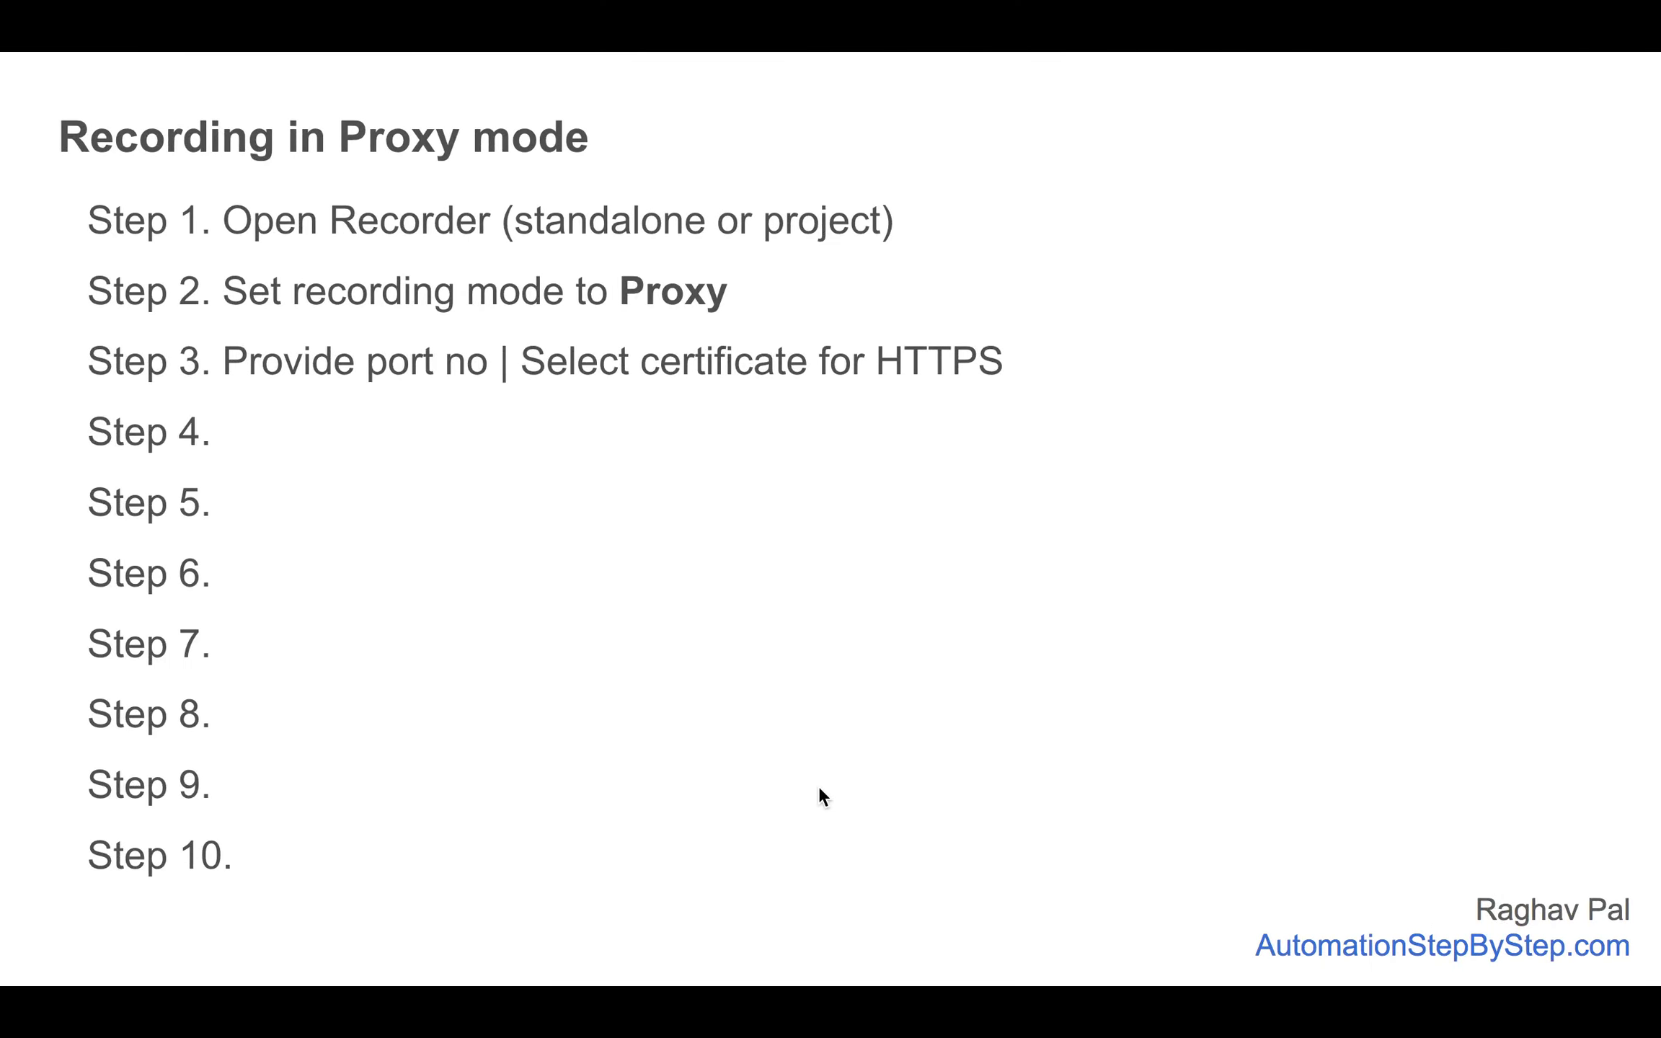
# Advance the slides to the package, class name and filters step and bring up Gatling Recorder.
pyautogui.press('Right')
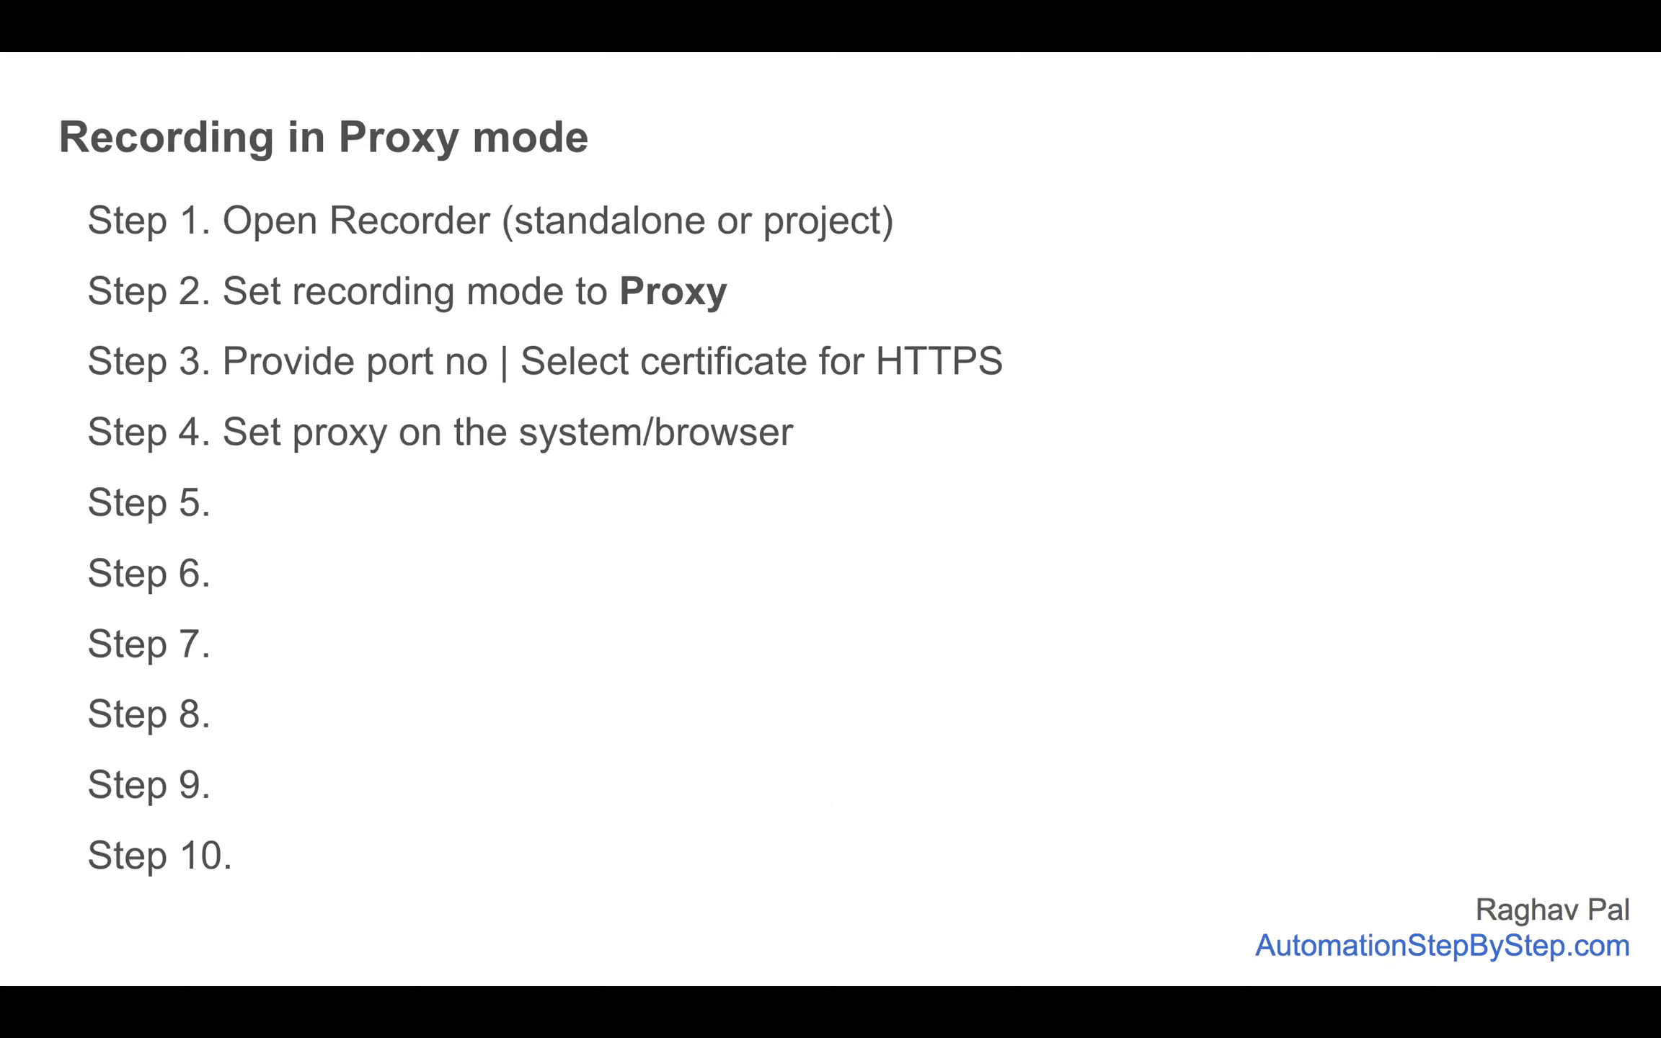
pyautogui.press('Right')
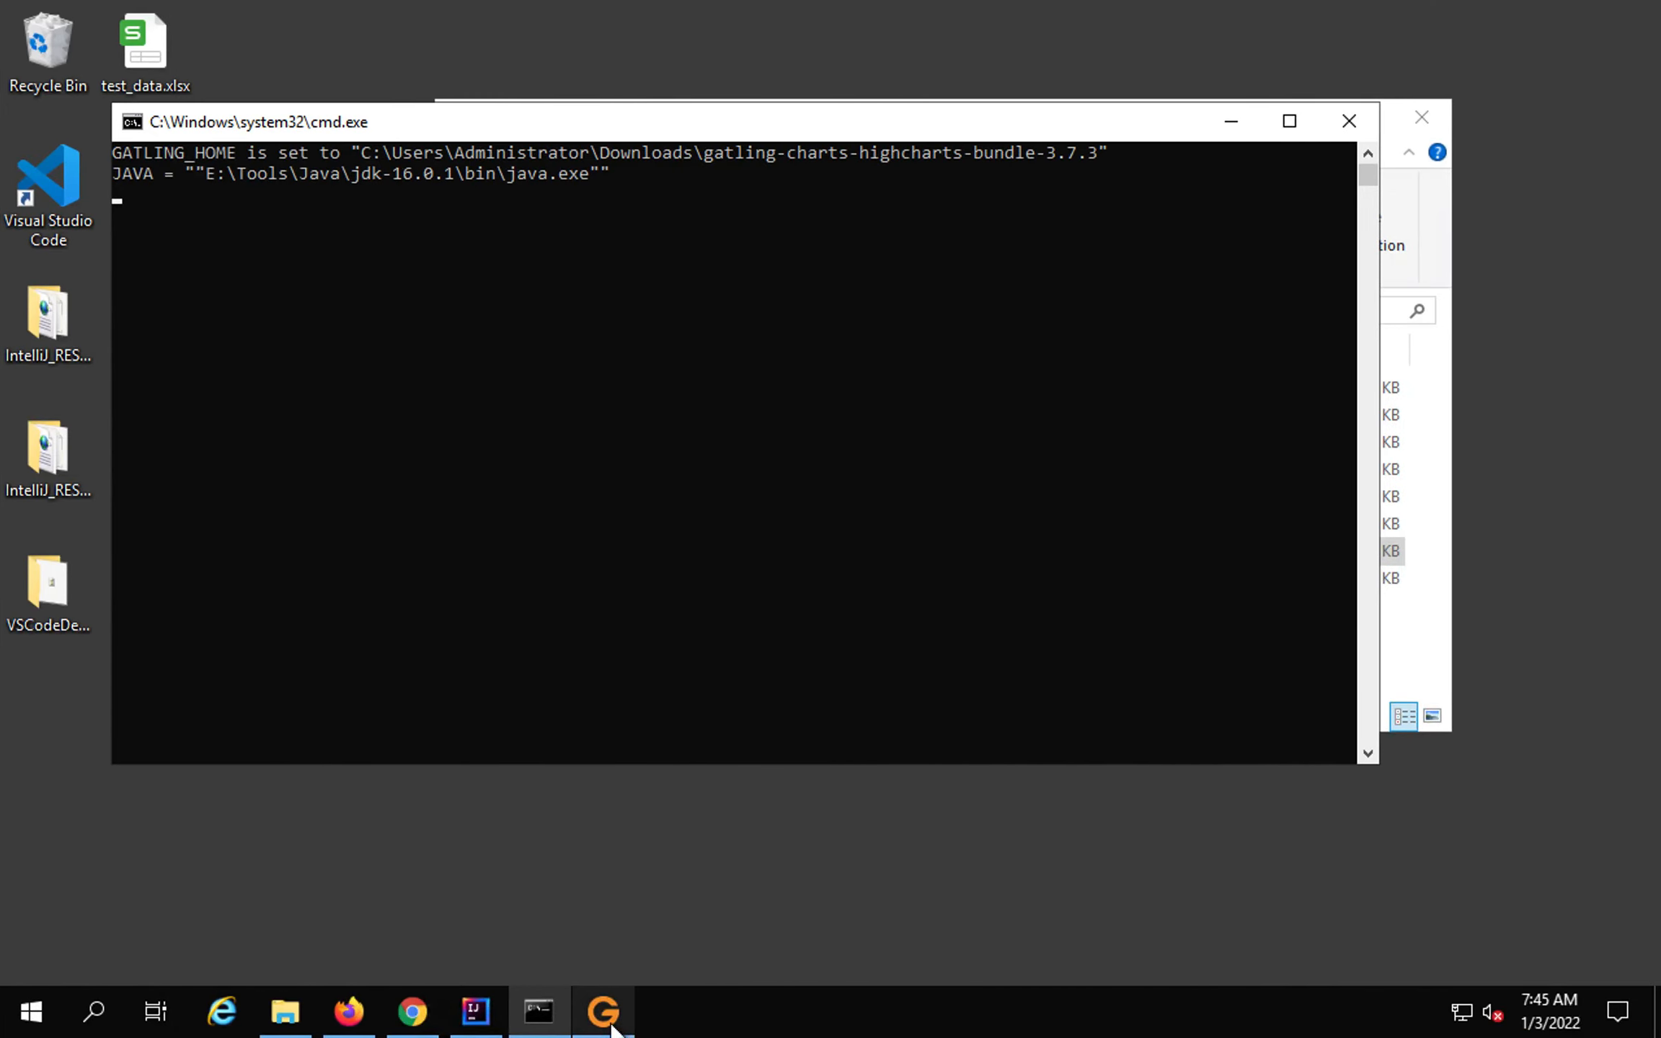
pyautogui.click(612, 1026)
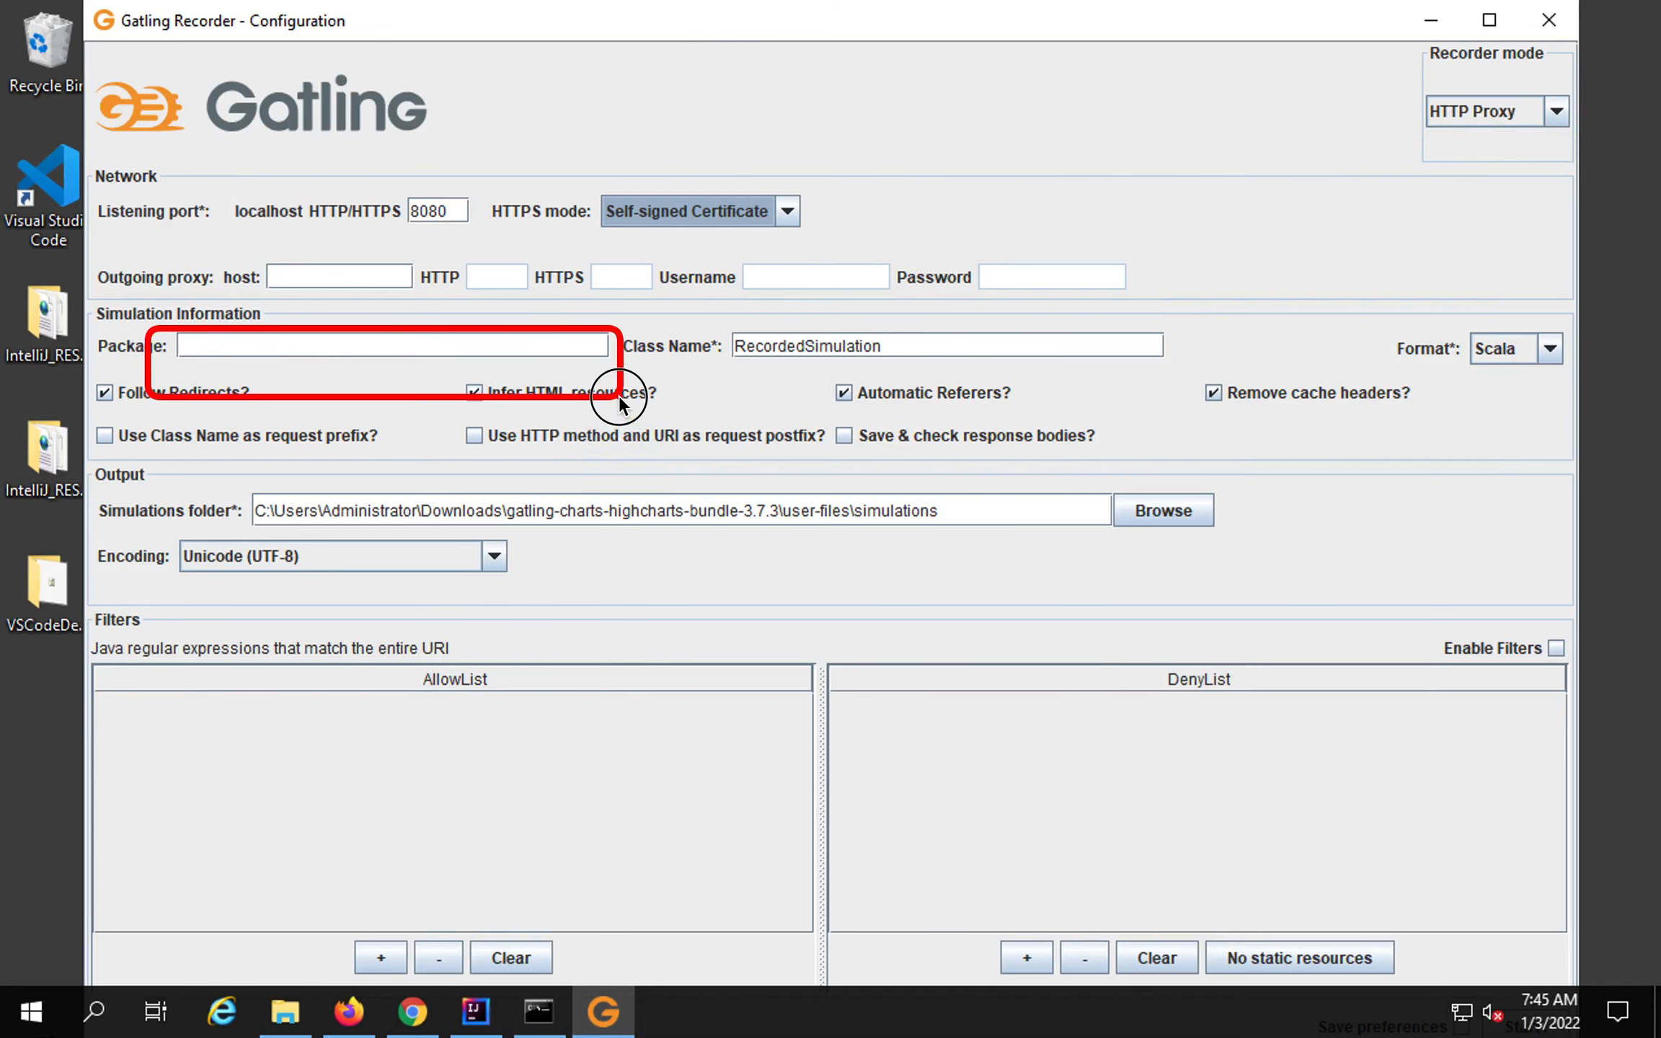
# Append 1 to make the class name RecordedSimulation1, keep Scala format, and view encoding options.
pyautogui.click(897, 347)
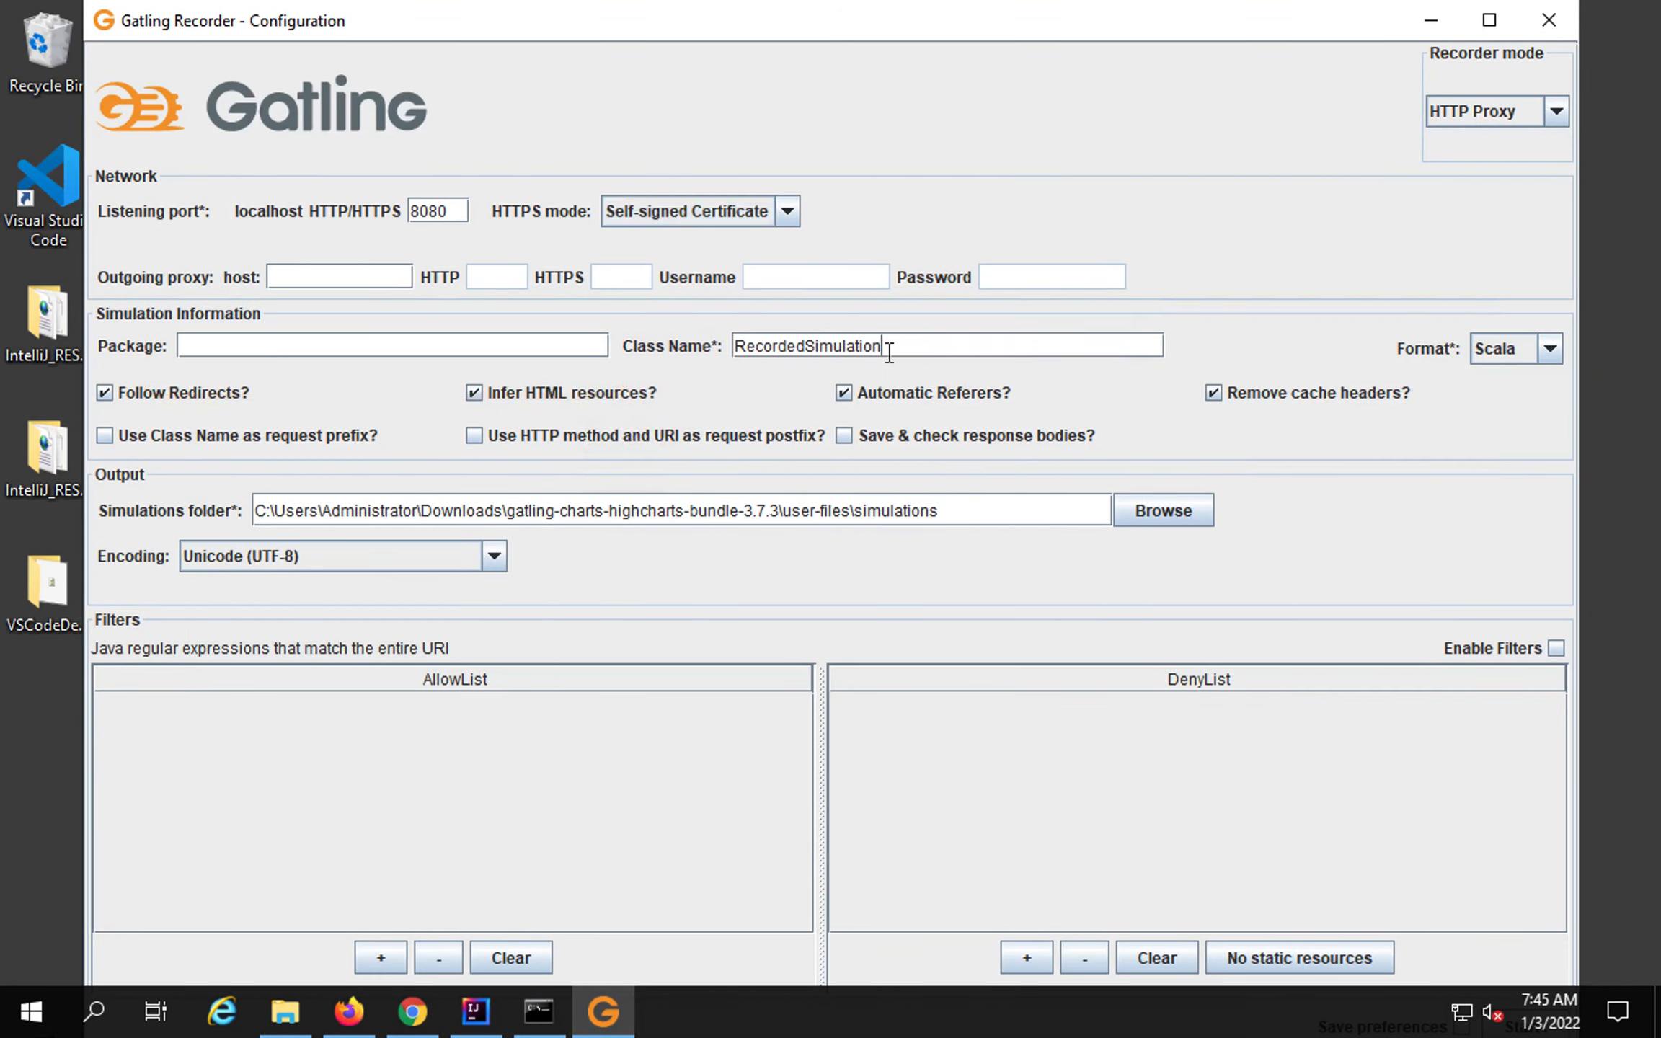
pyautogui.write('1')
pyautogui.click(1550, 348)
pyautogui.click(1554, 349)
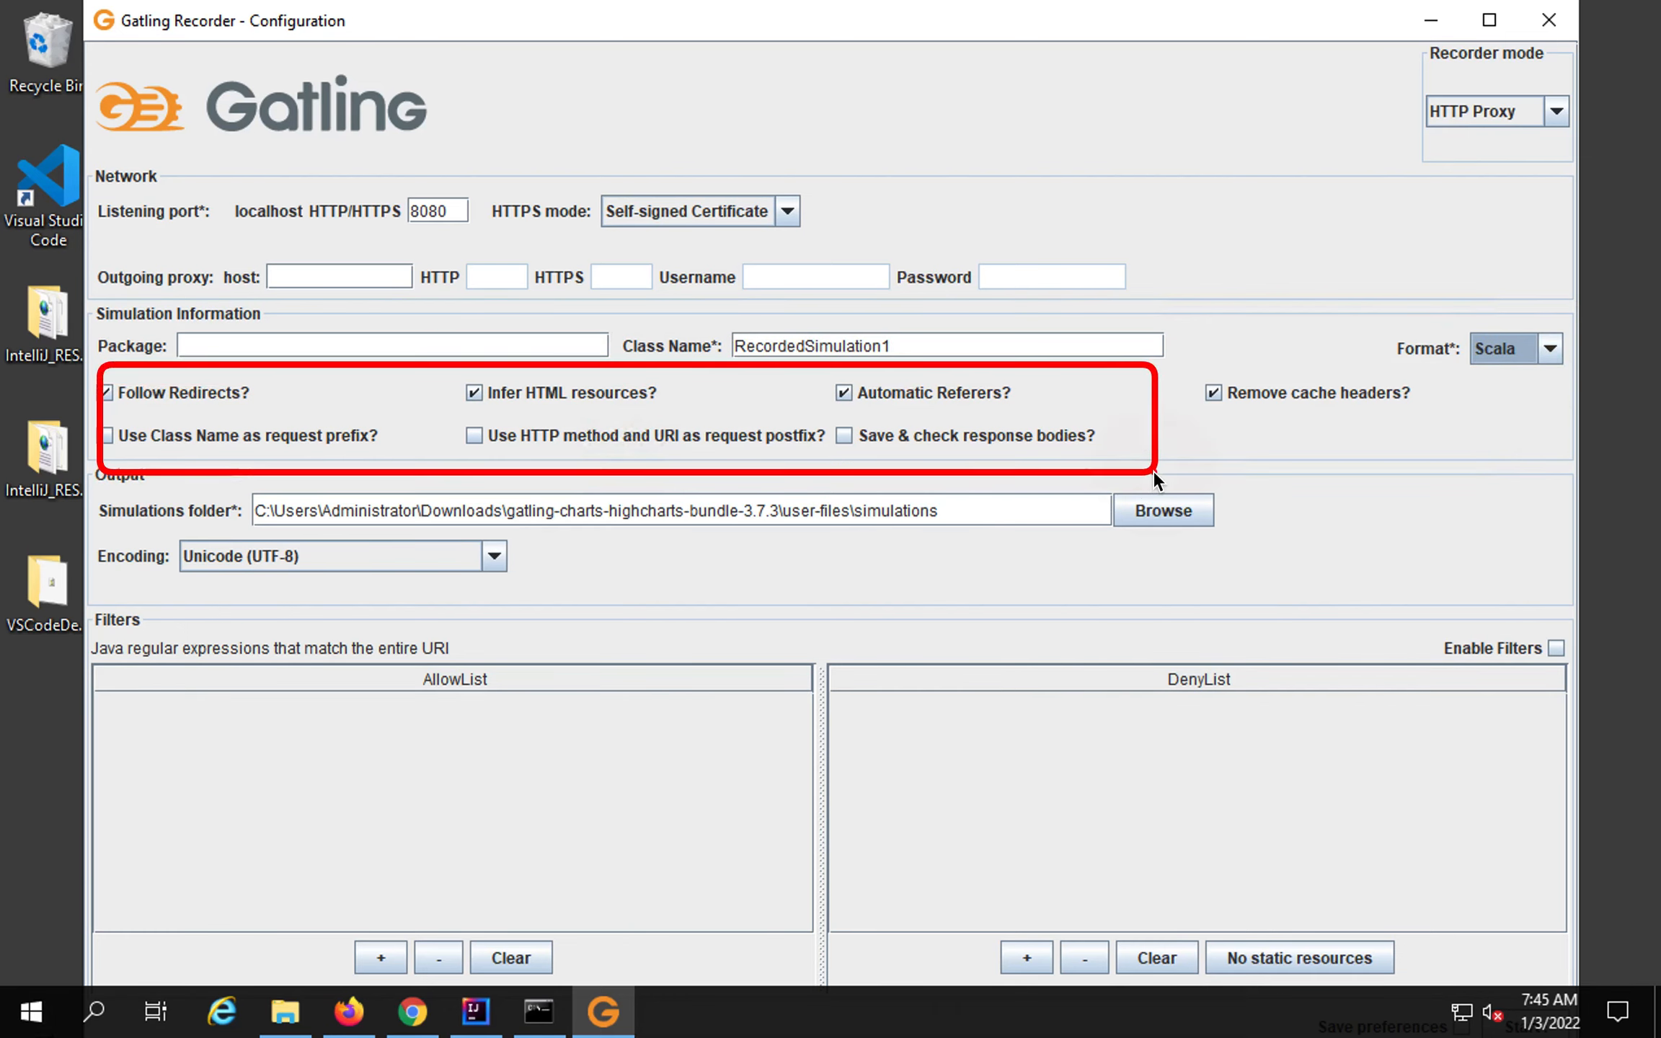
pyautogui.moveTo(243, 484); pyautogui.dragTo(1009, 535)
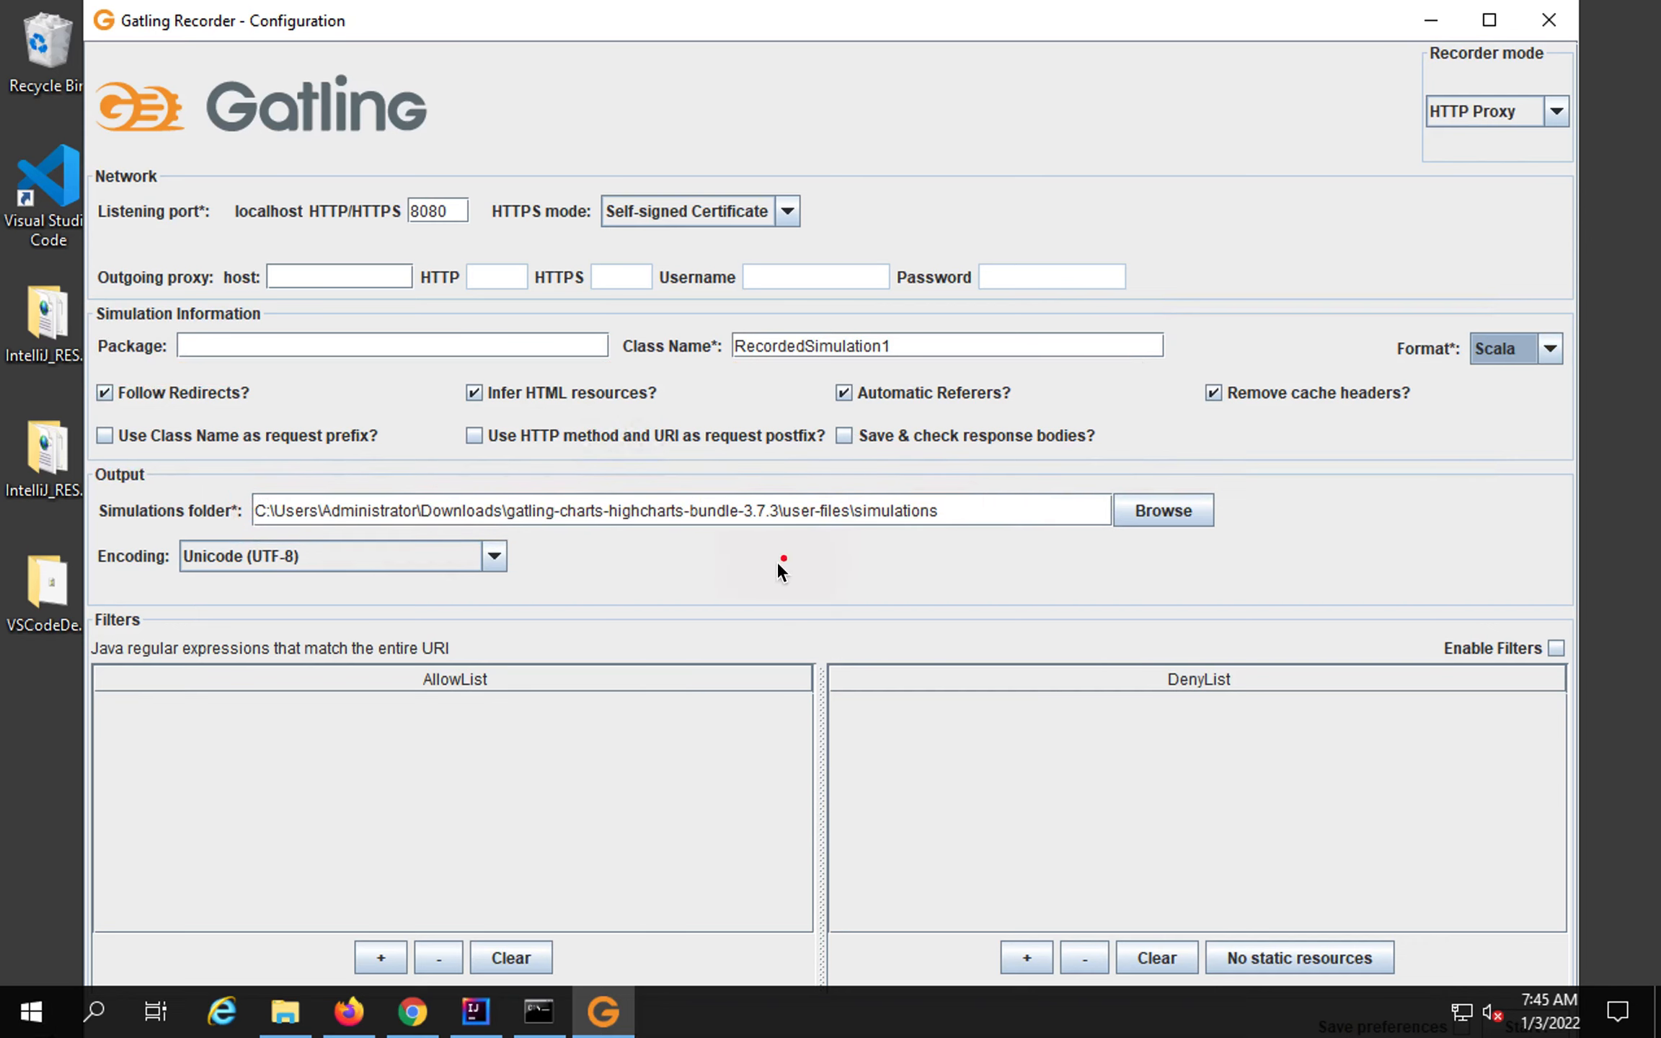
pyautogui.click(493, 558)
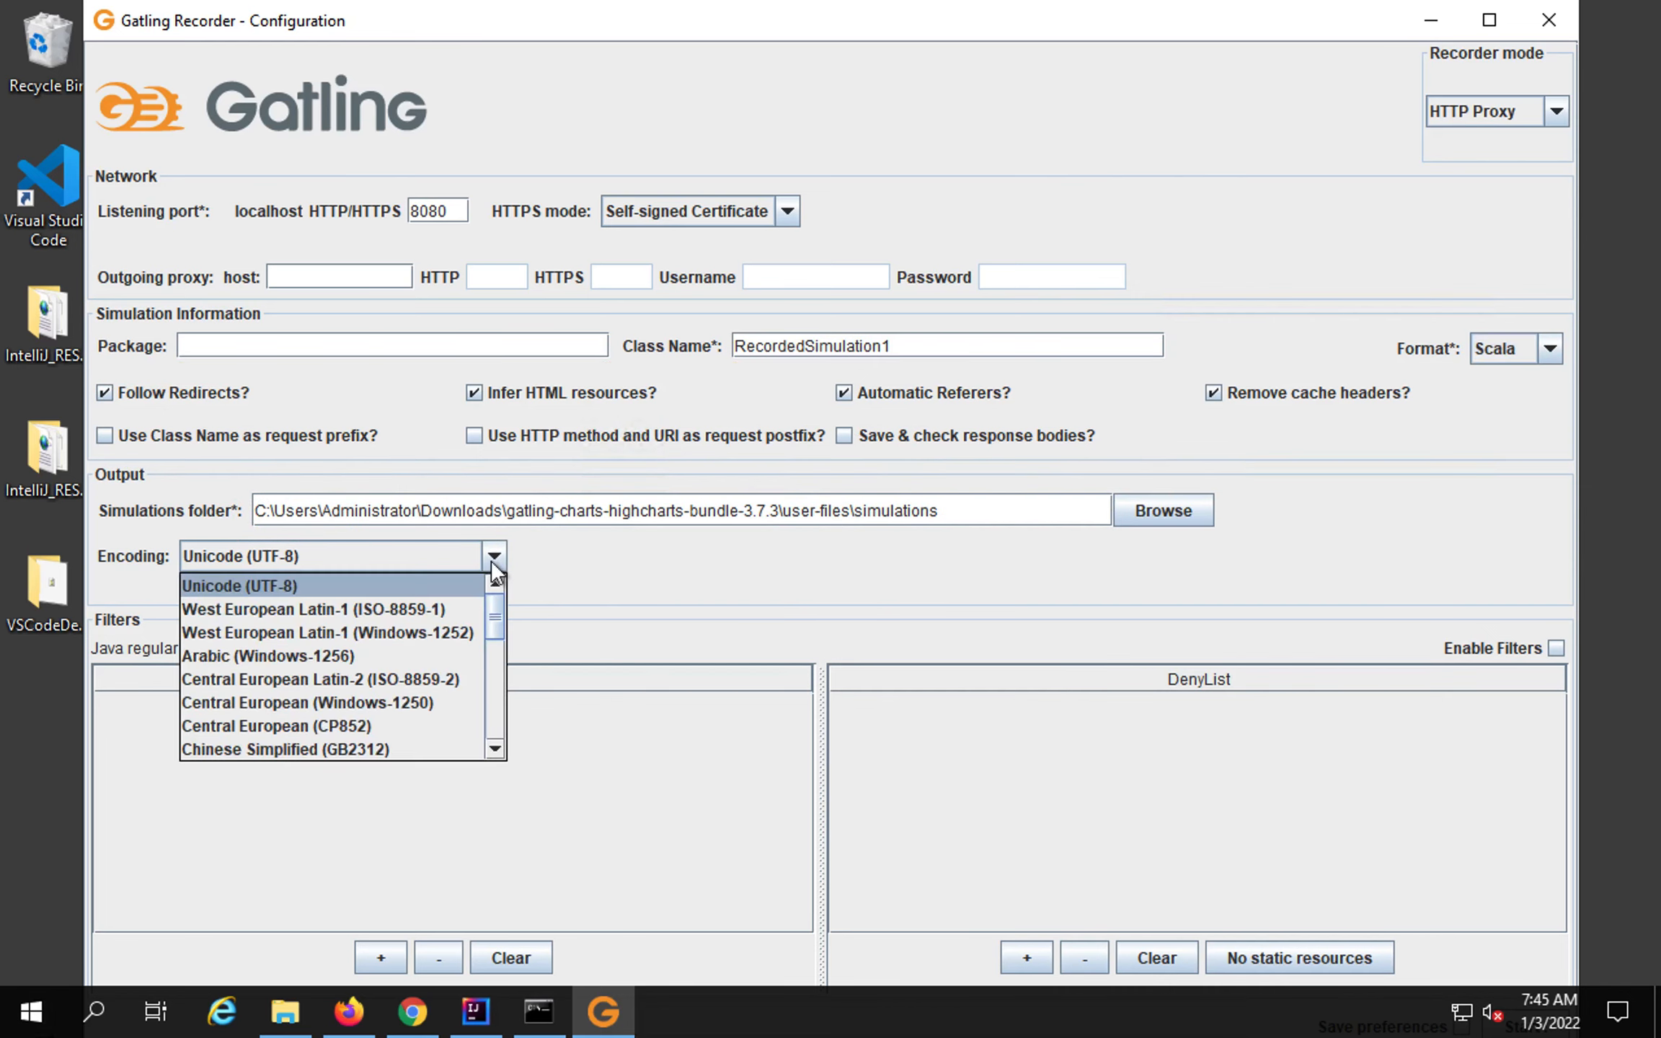
# Keep Unicode (UTF-8), enable filters, and deny static resources (js, css, gif, jpeg, jpg, ico).
pyautogui.click(688, 581)
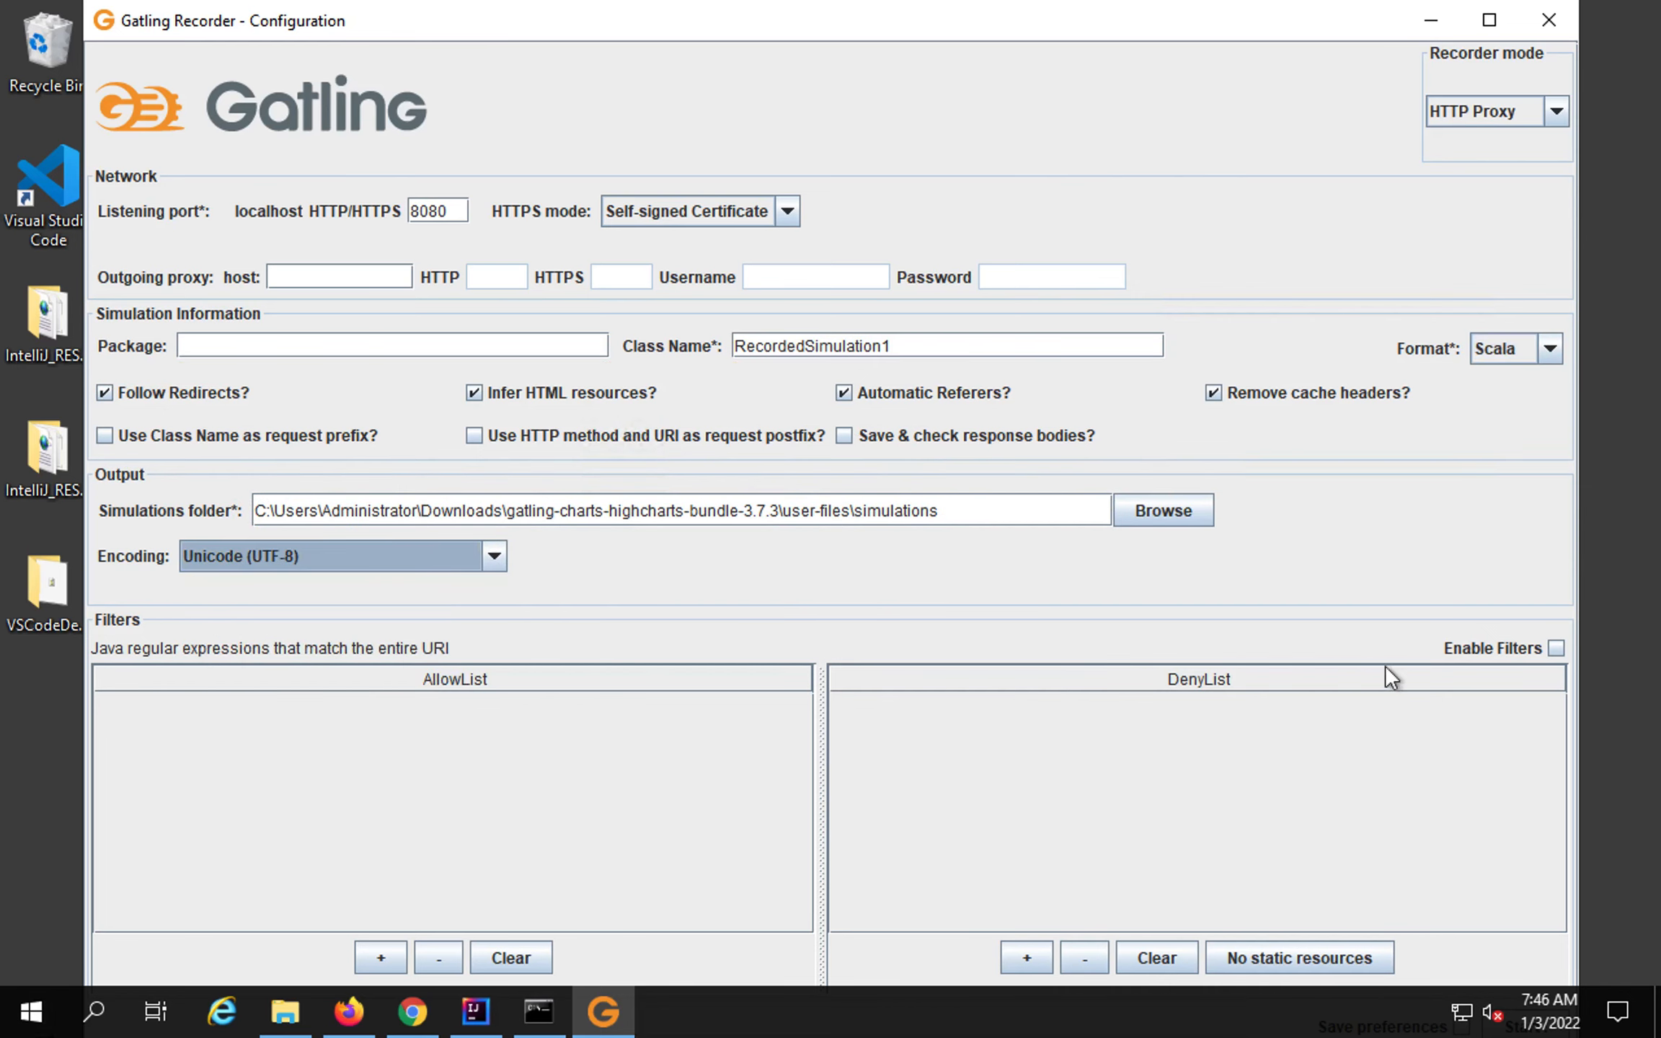
pyautogui.click(1557, 647)
pyautogui.click(1305, 949)
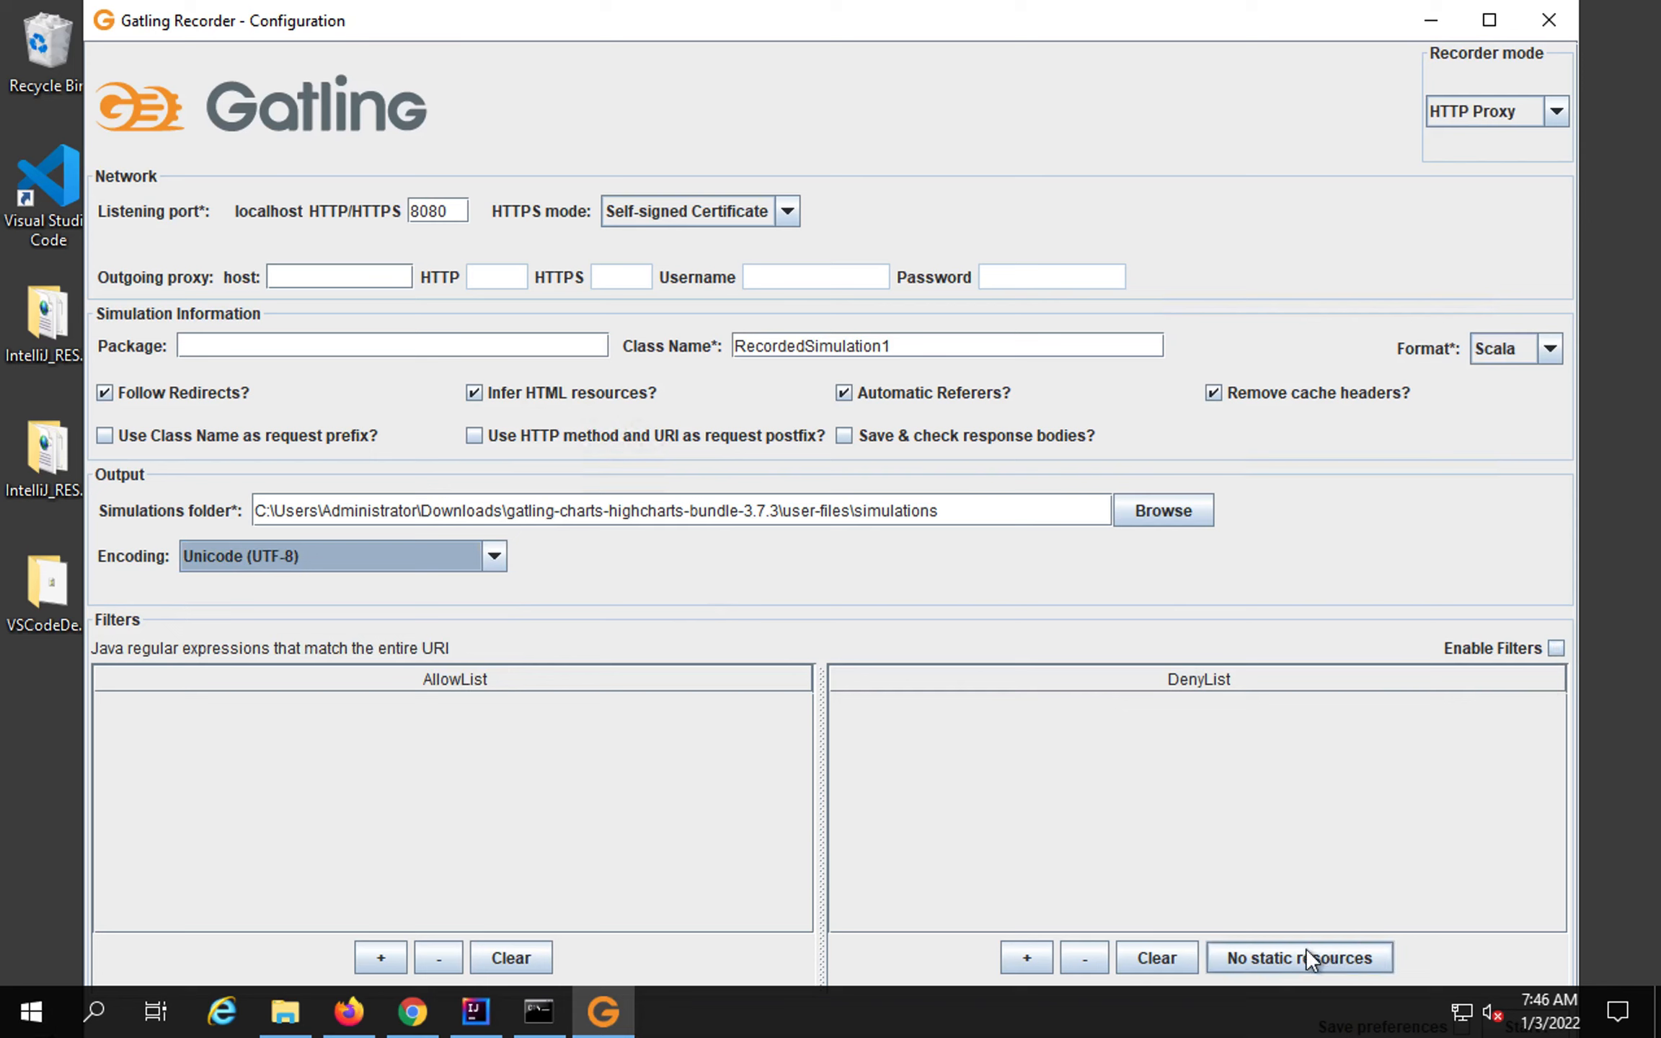
pyautogui.moveTo(853, 696)
pyautogui.mouseDown()
pyautogui.moveTo(1215, 926)
pyautogui.moveTo(1211, 905)
pyautogui.moveTo(1293, 906)
pyautogui.mouseUp()
# Reposition the recorder window and bring the Start! button into view.
pyautogui.moveTo(1071, 36); pyautogui.dragTo(999, 74)
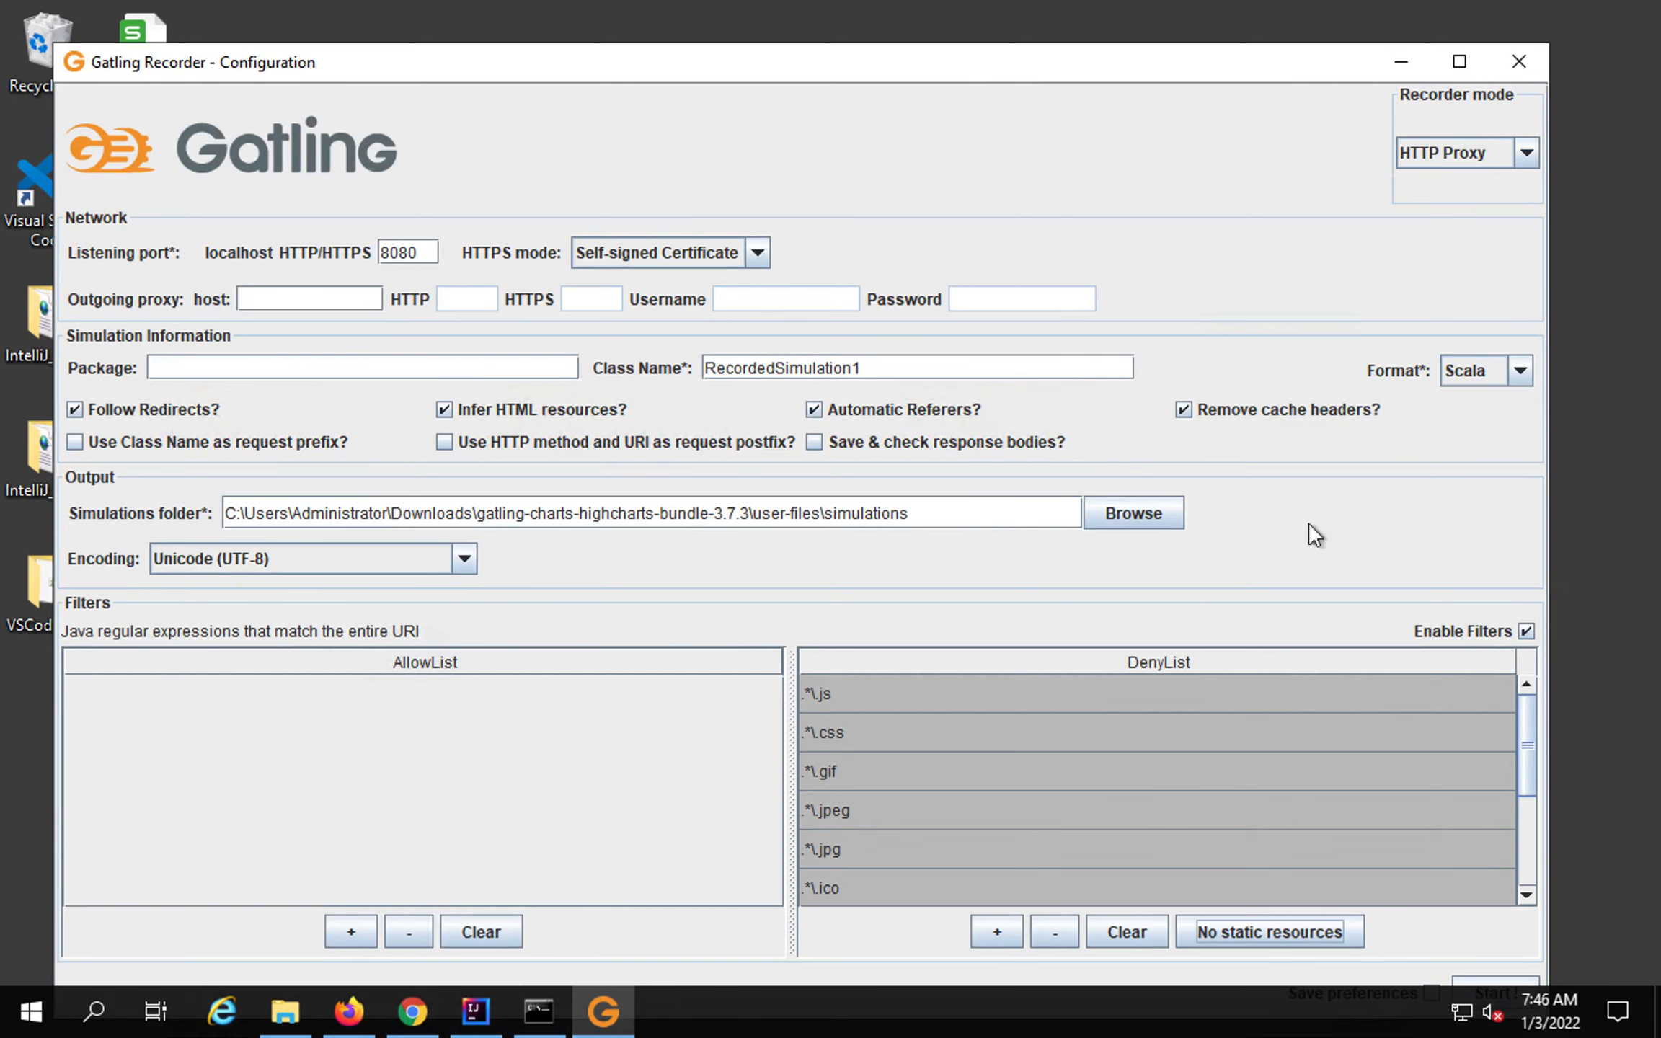
pyautogui.moveTo(1223, 48); pyautogui.dragTo(1195, 75)
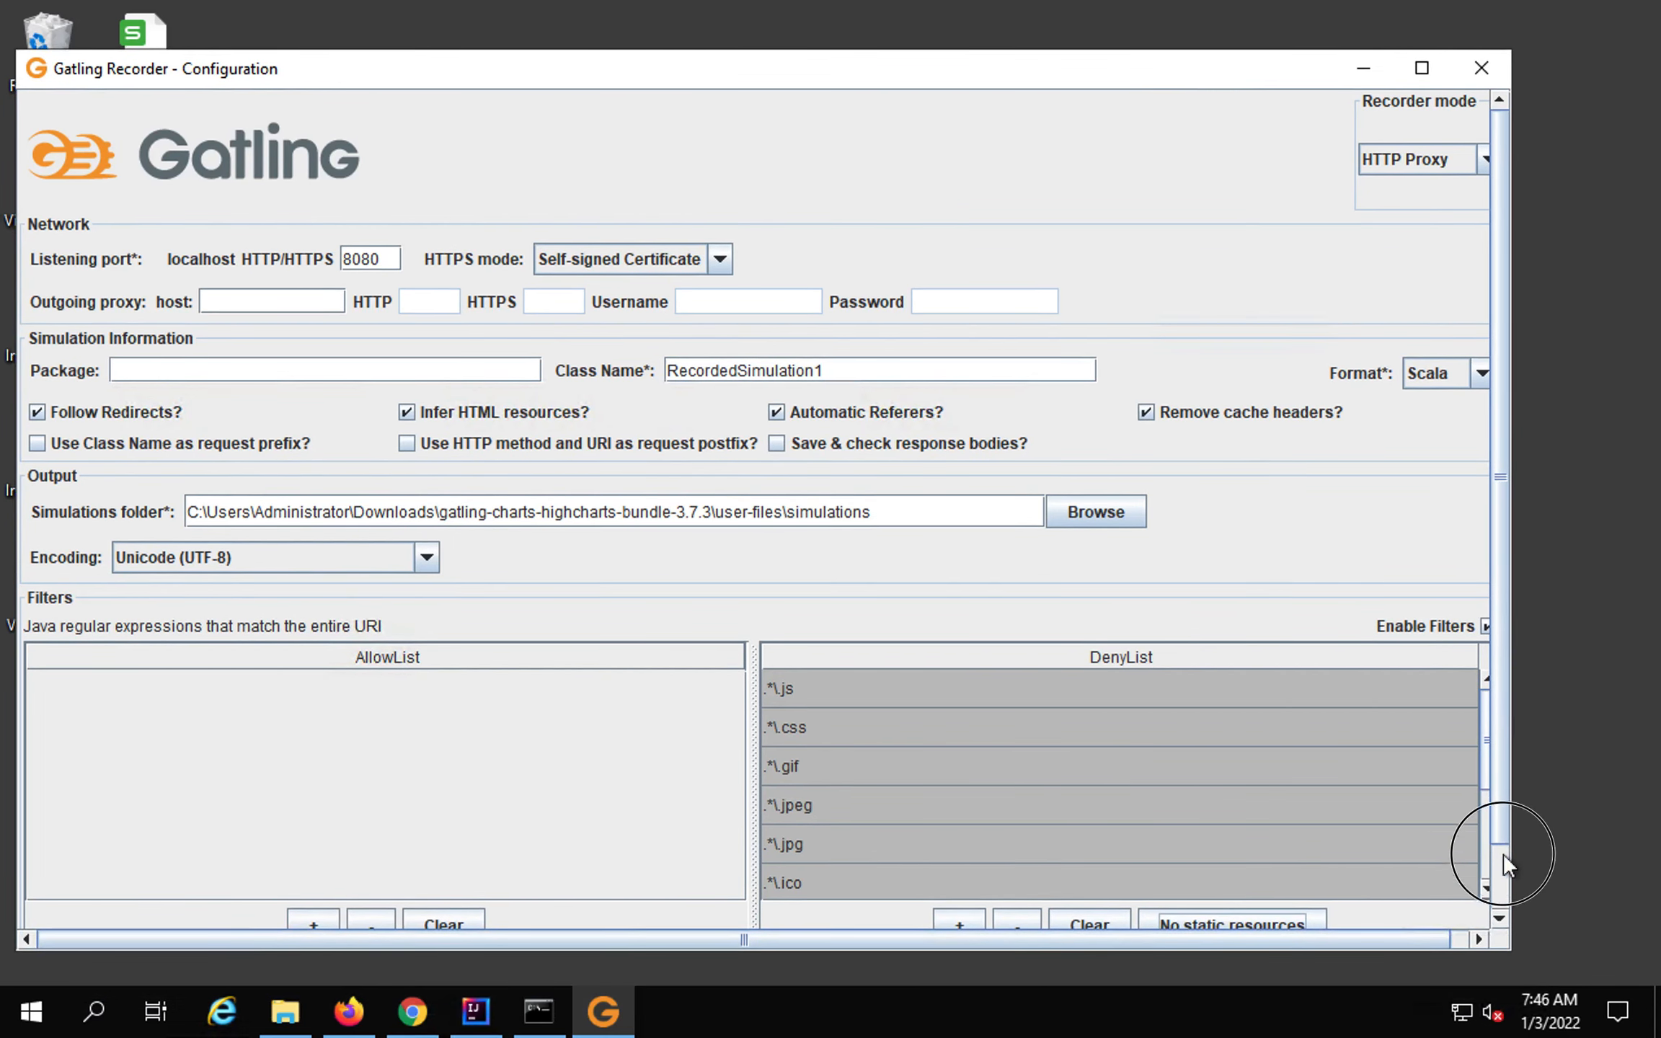
pyautogui.click(1500, 901)
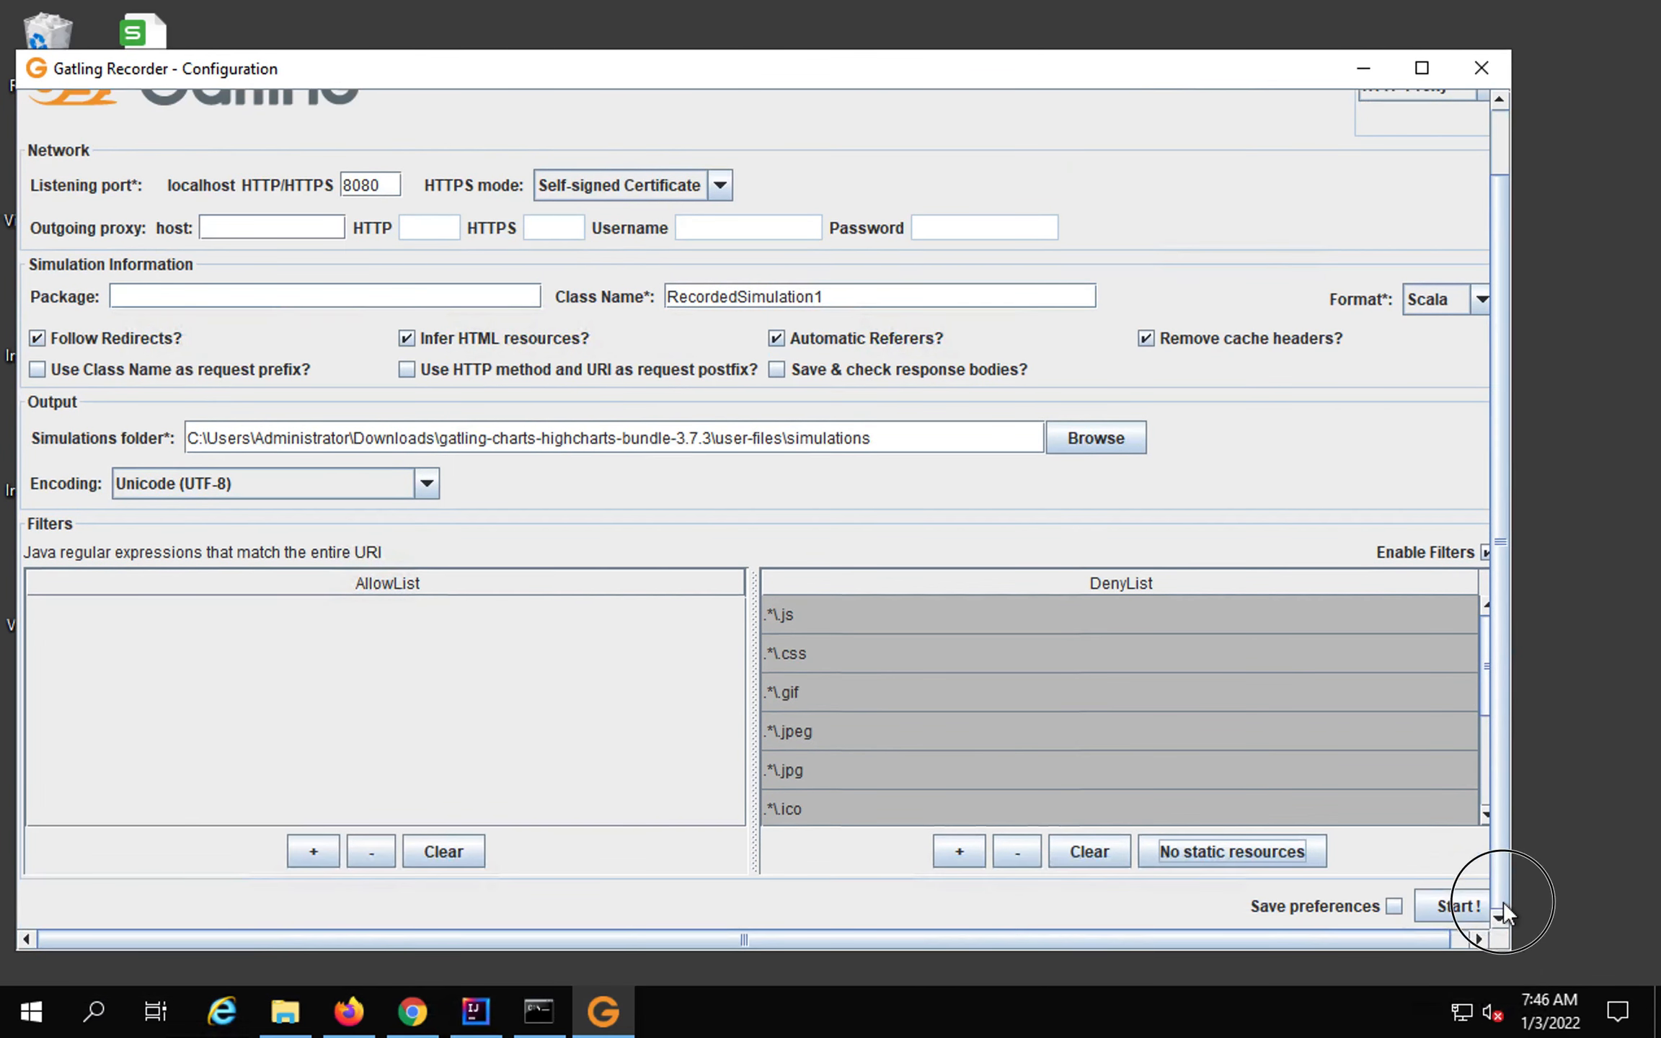
pyautogui.click(1474, 937)
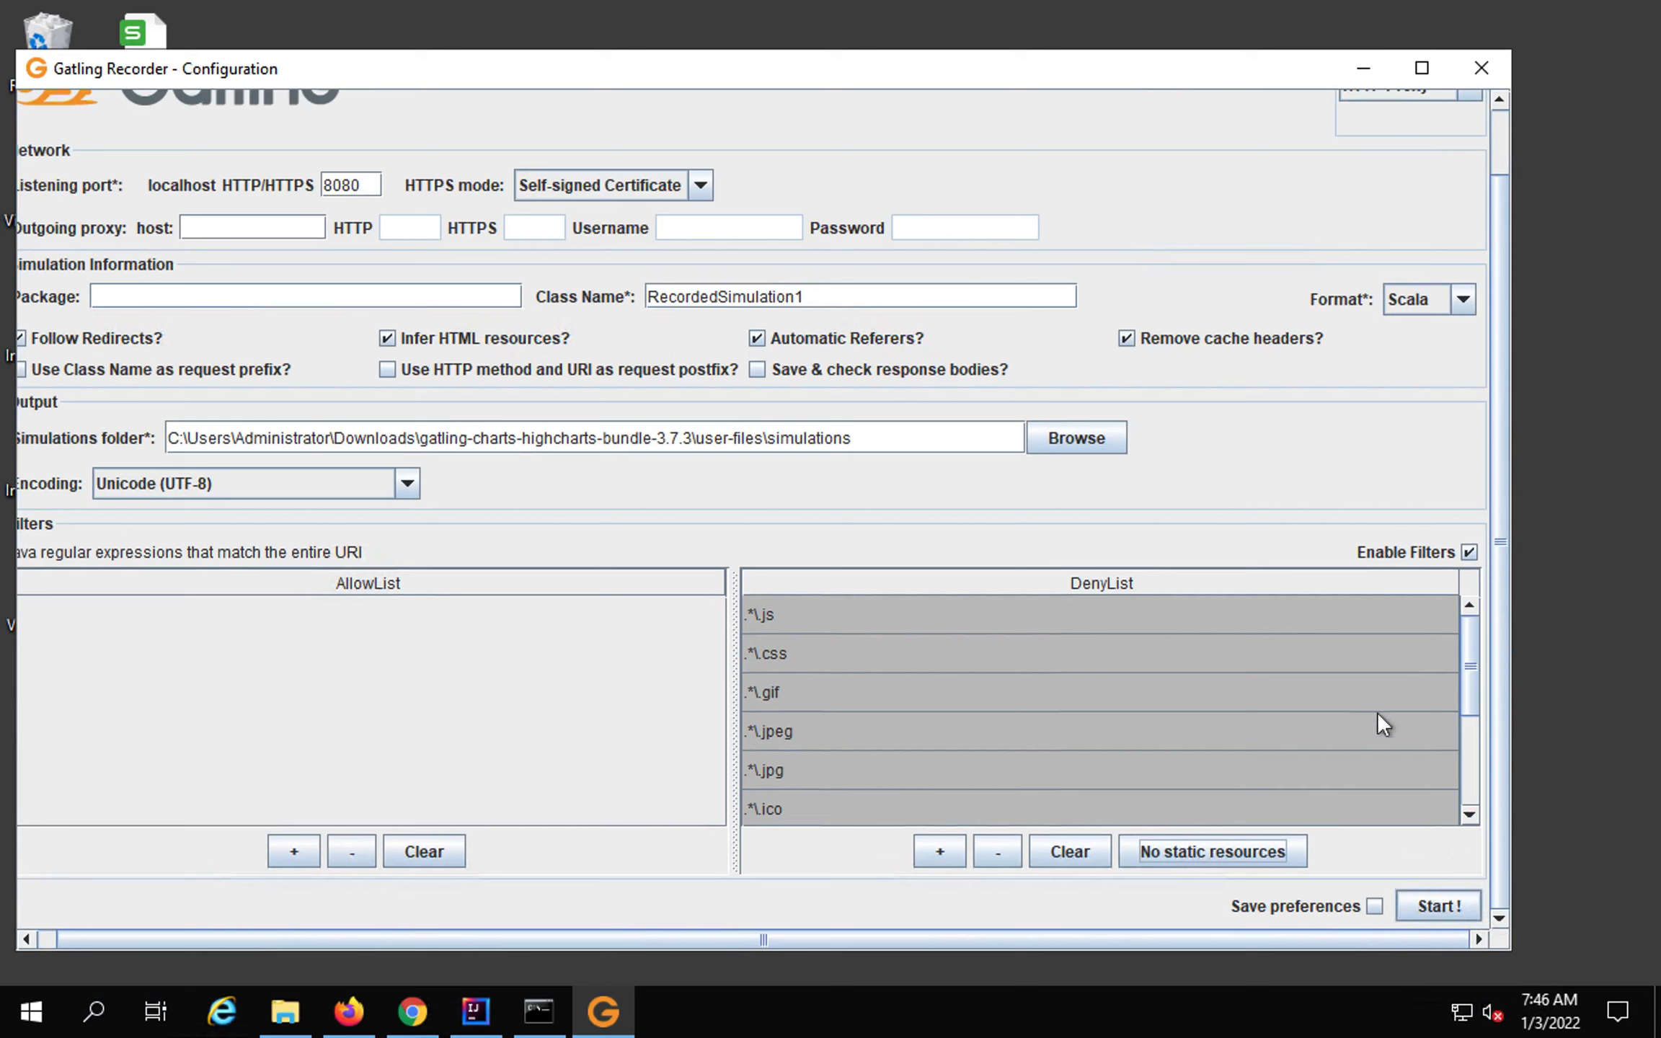
pyautogui.click(349, 1012)
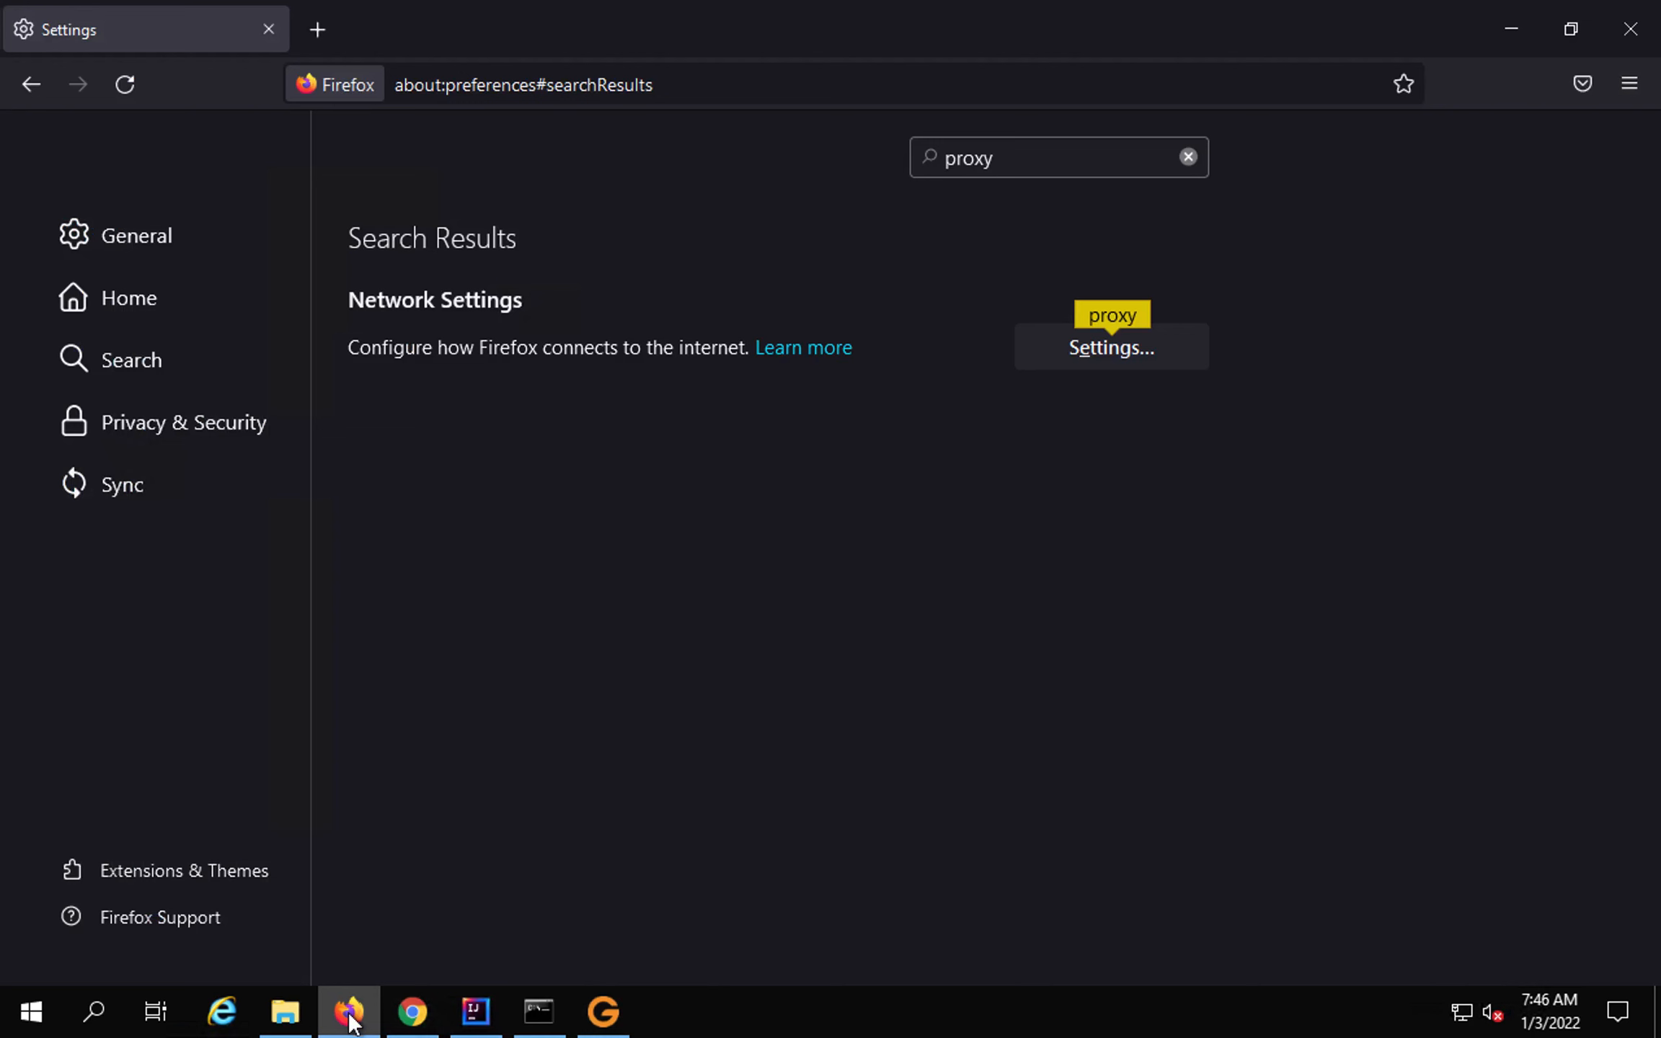
pyautogui.click(317, 29)
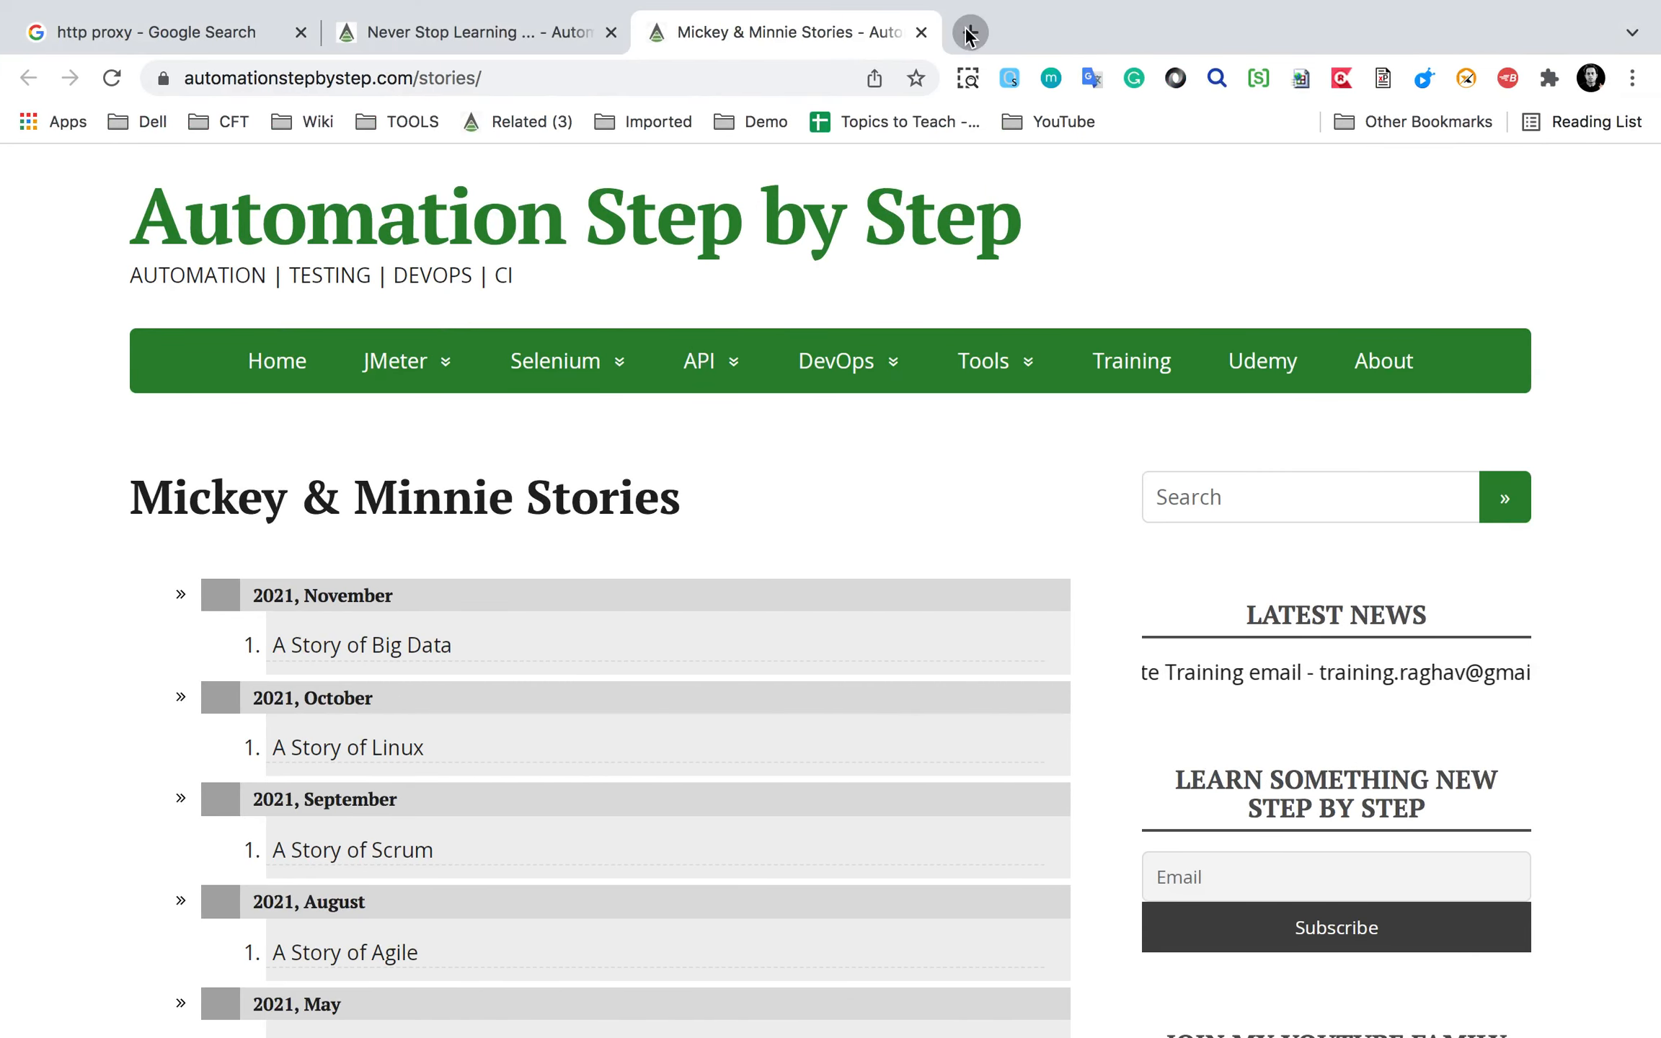
pyautogui.click(969, 32)
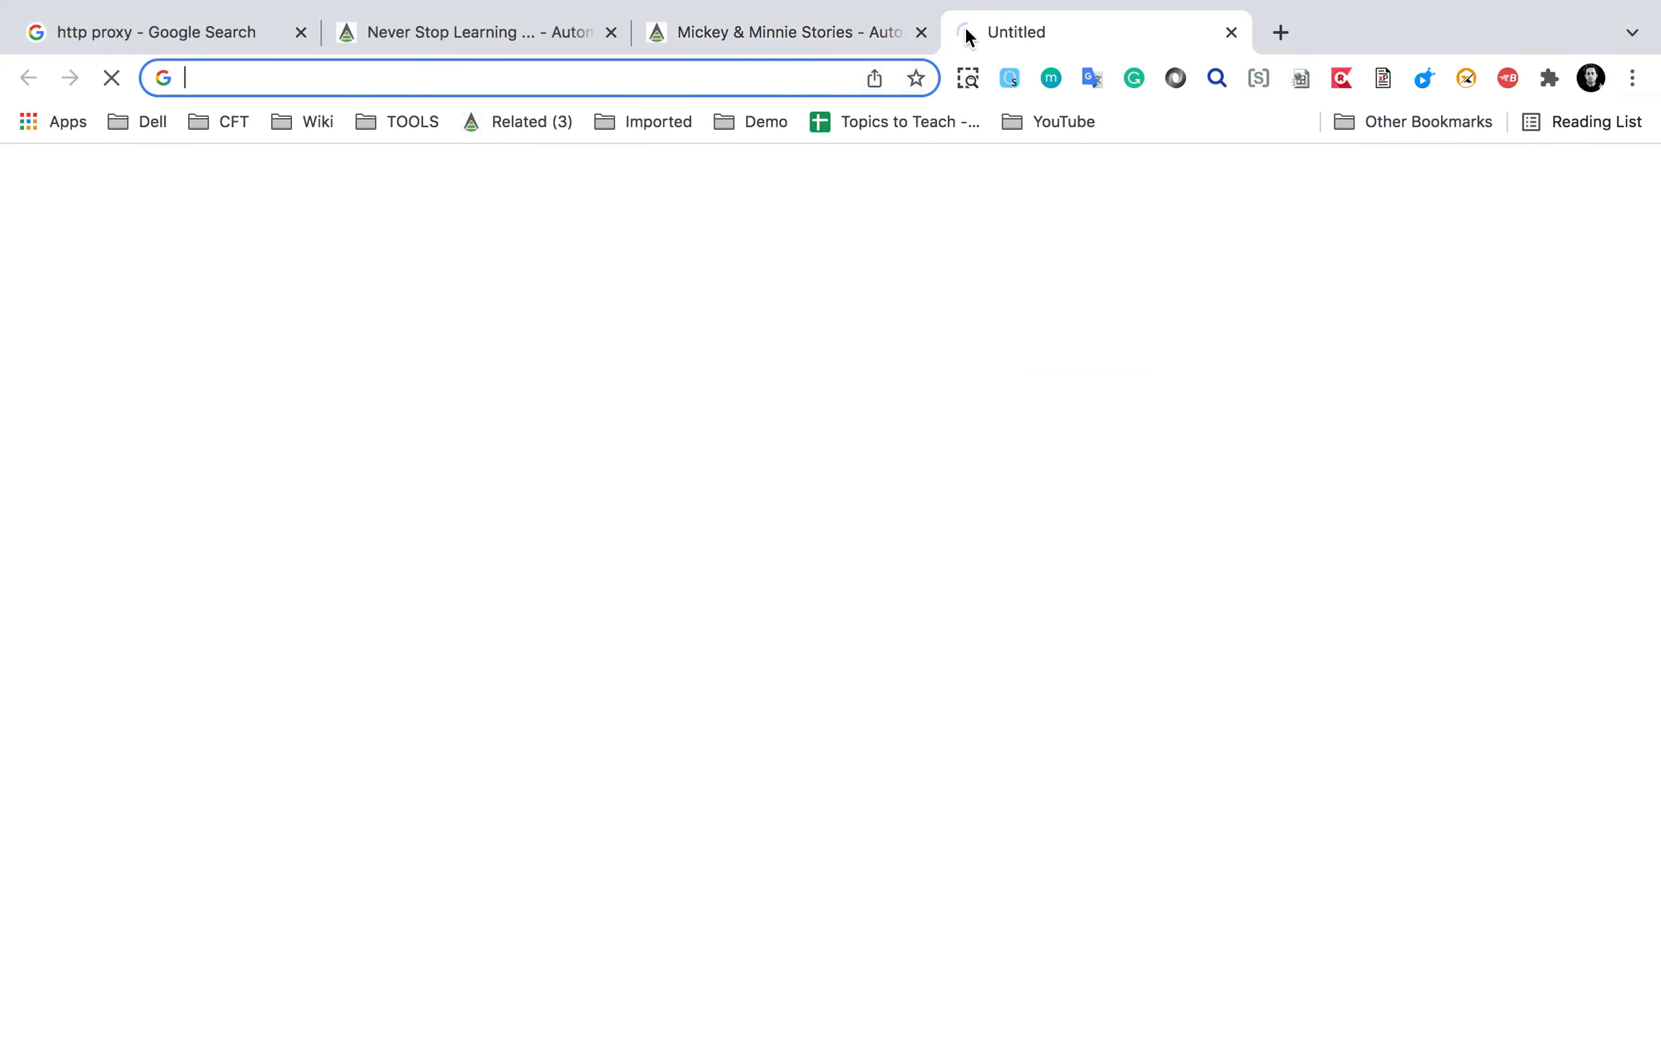
pyautogui.click(764, 122)
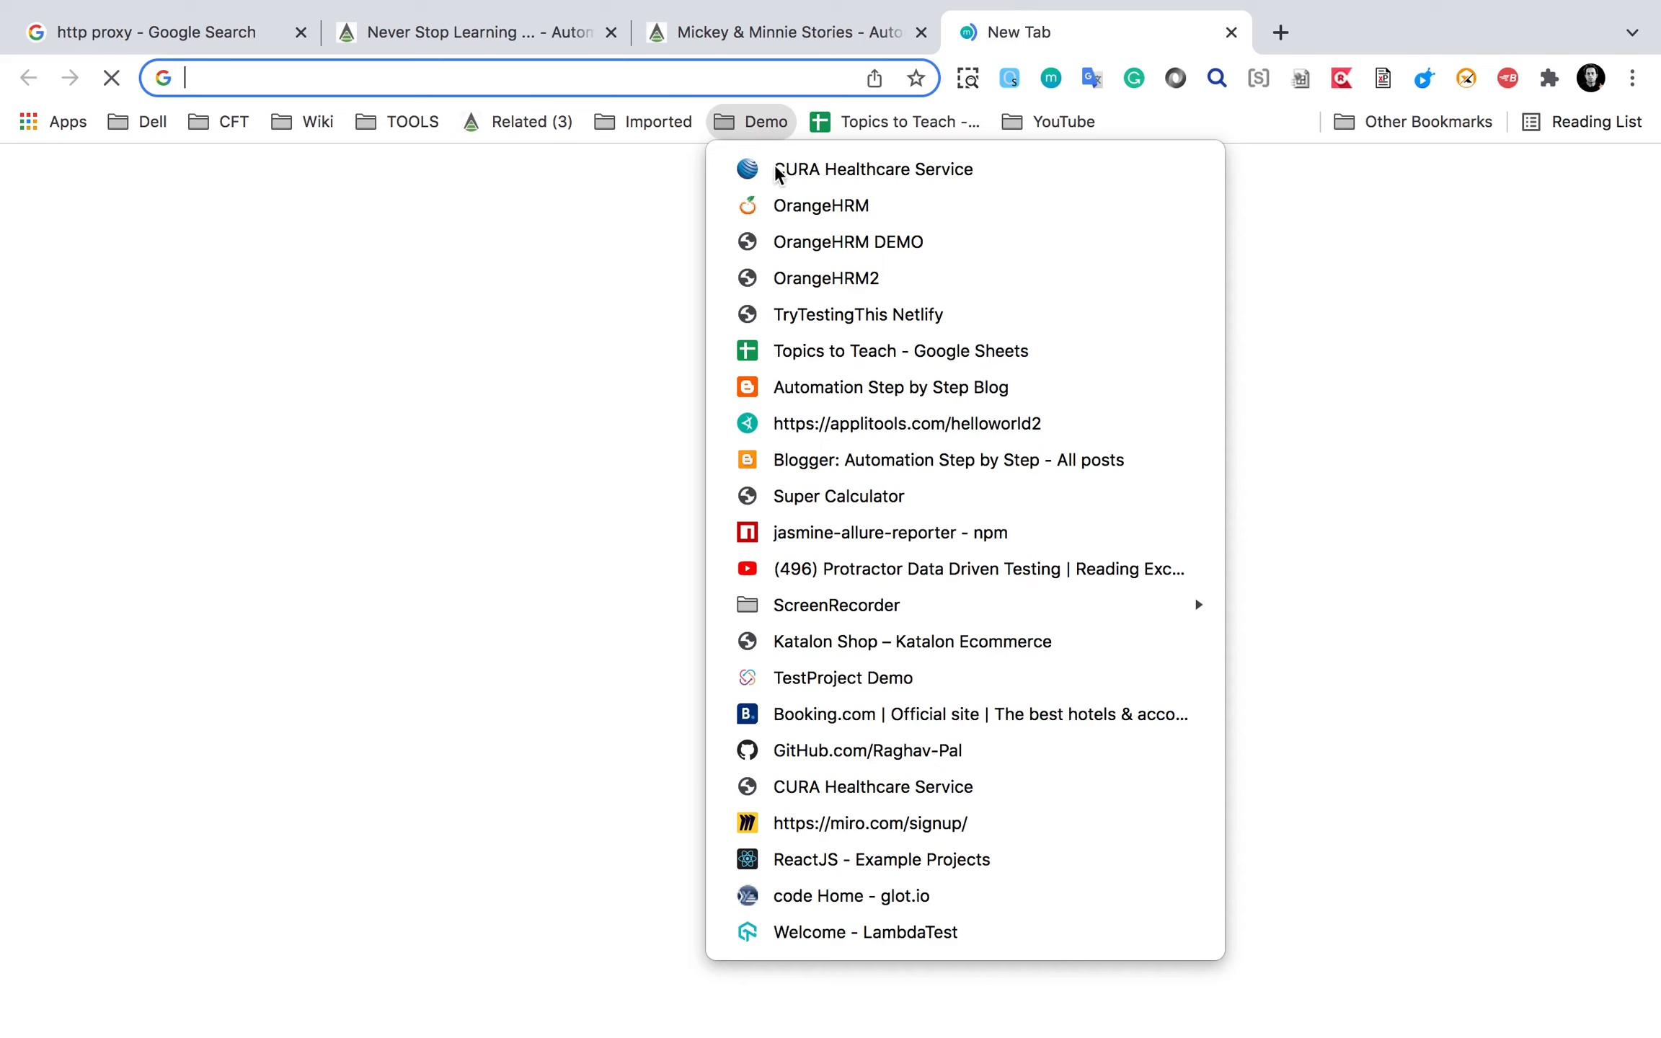
pyautogui.click(775, 207)
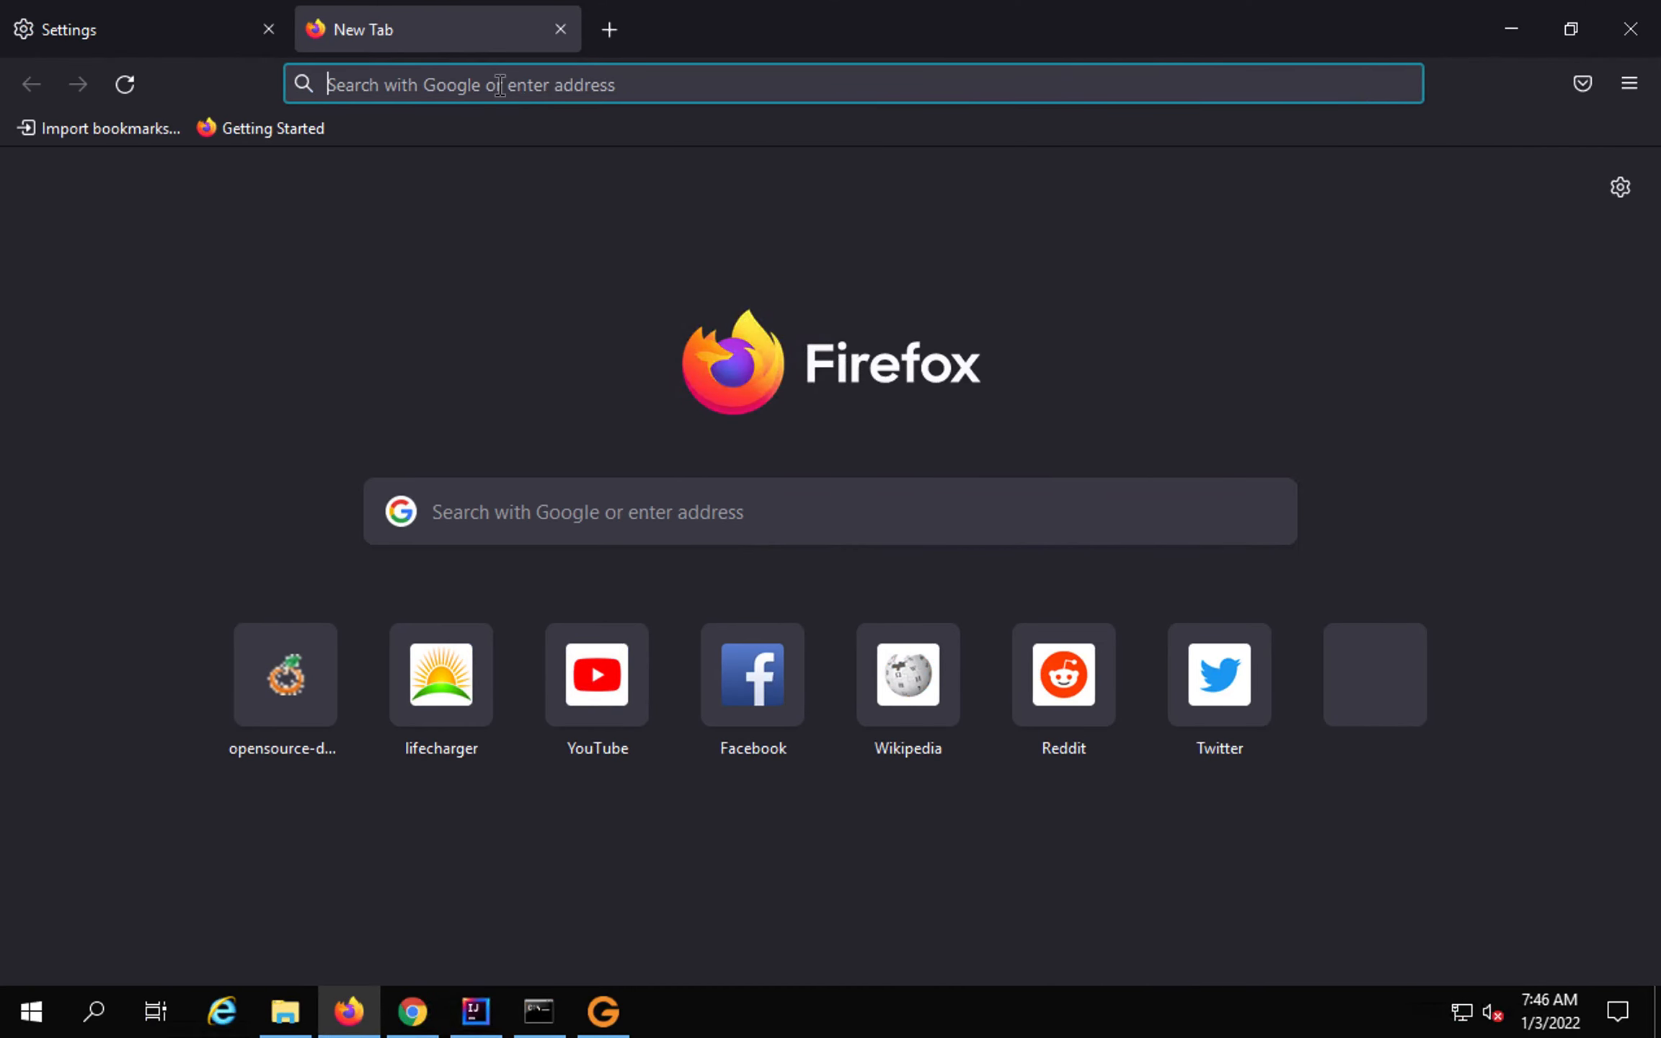
pyautogui.write('https://opensource-demo.orangehrmlive.com/')
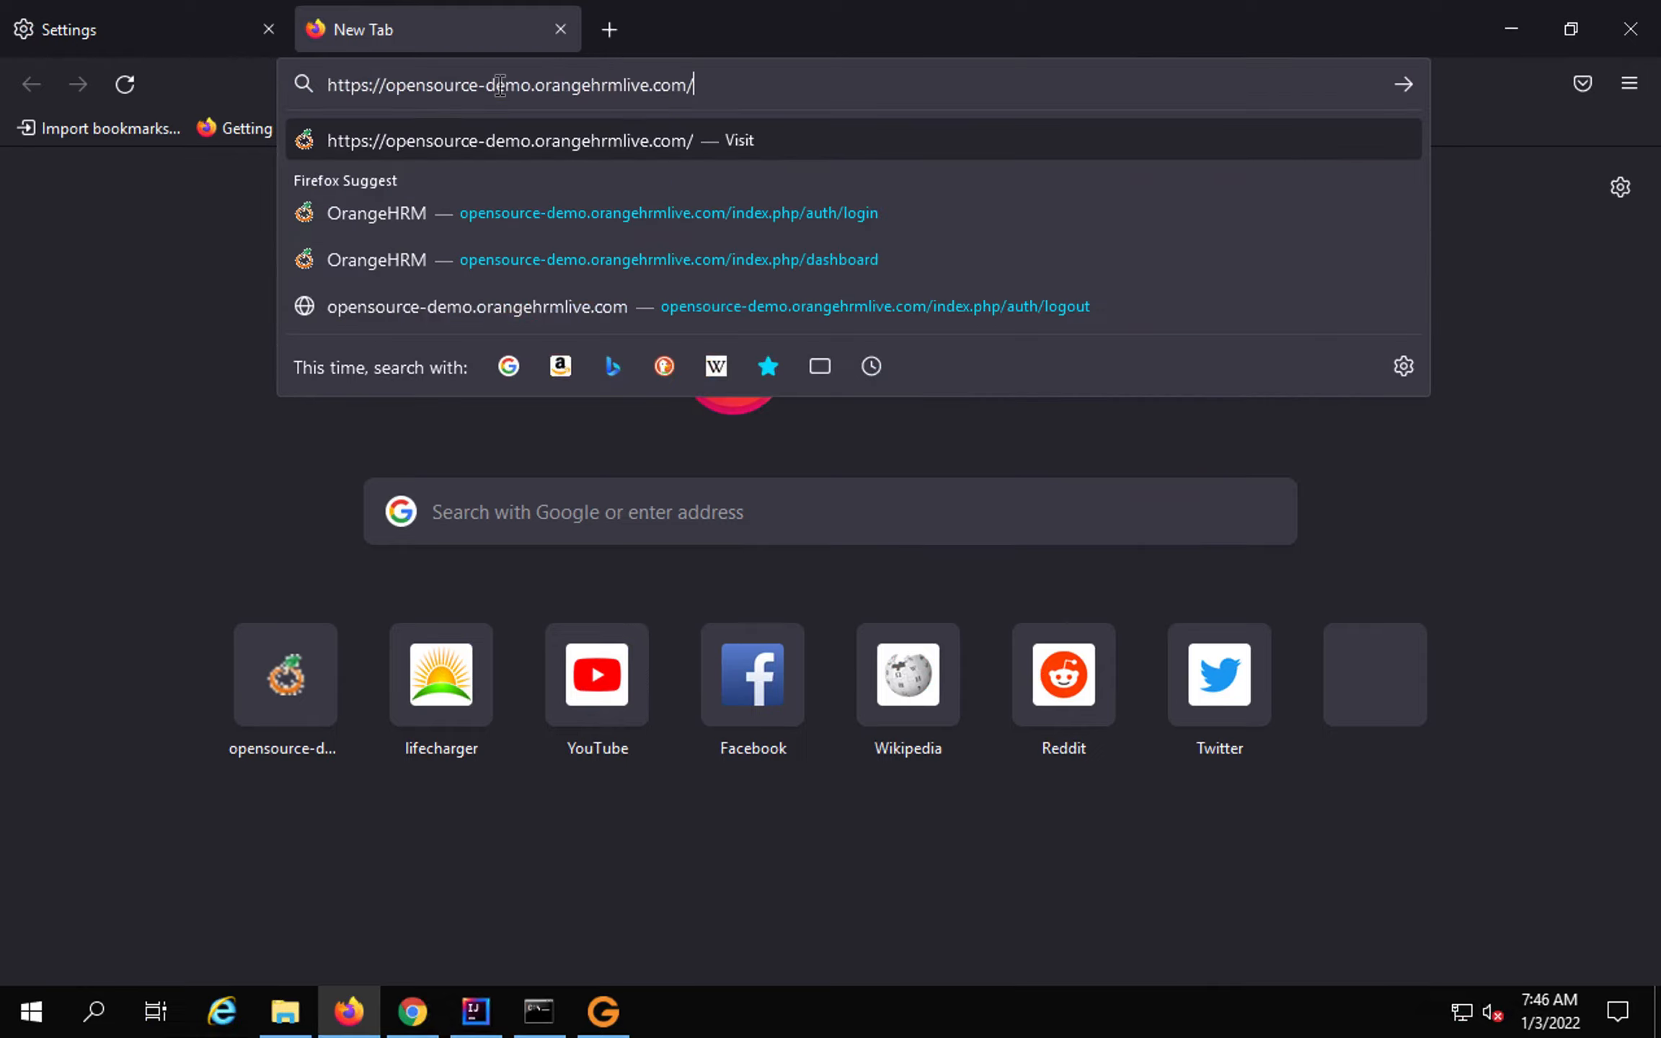
pyautogui.press('Return')
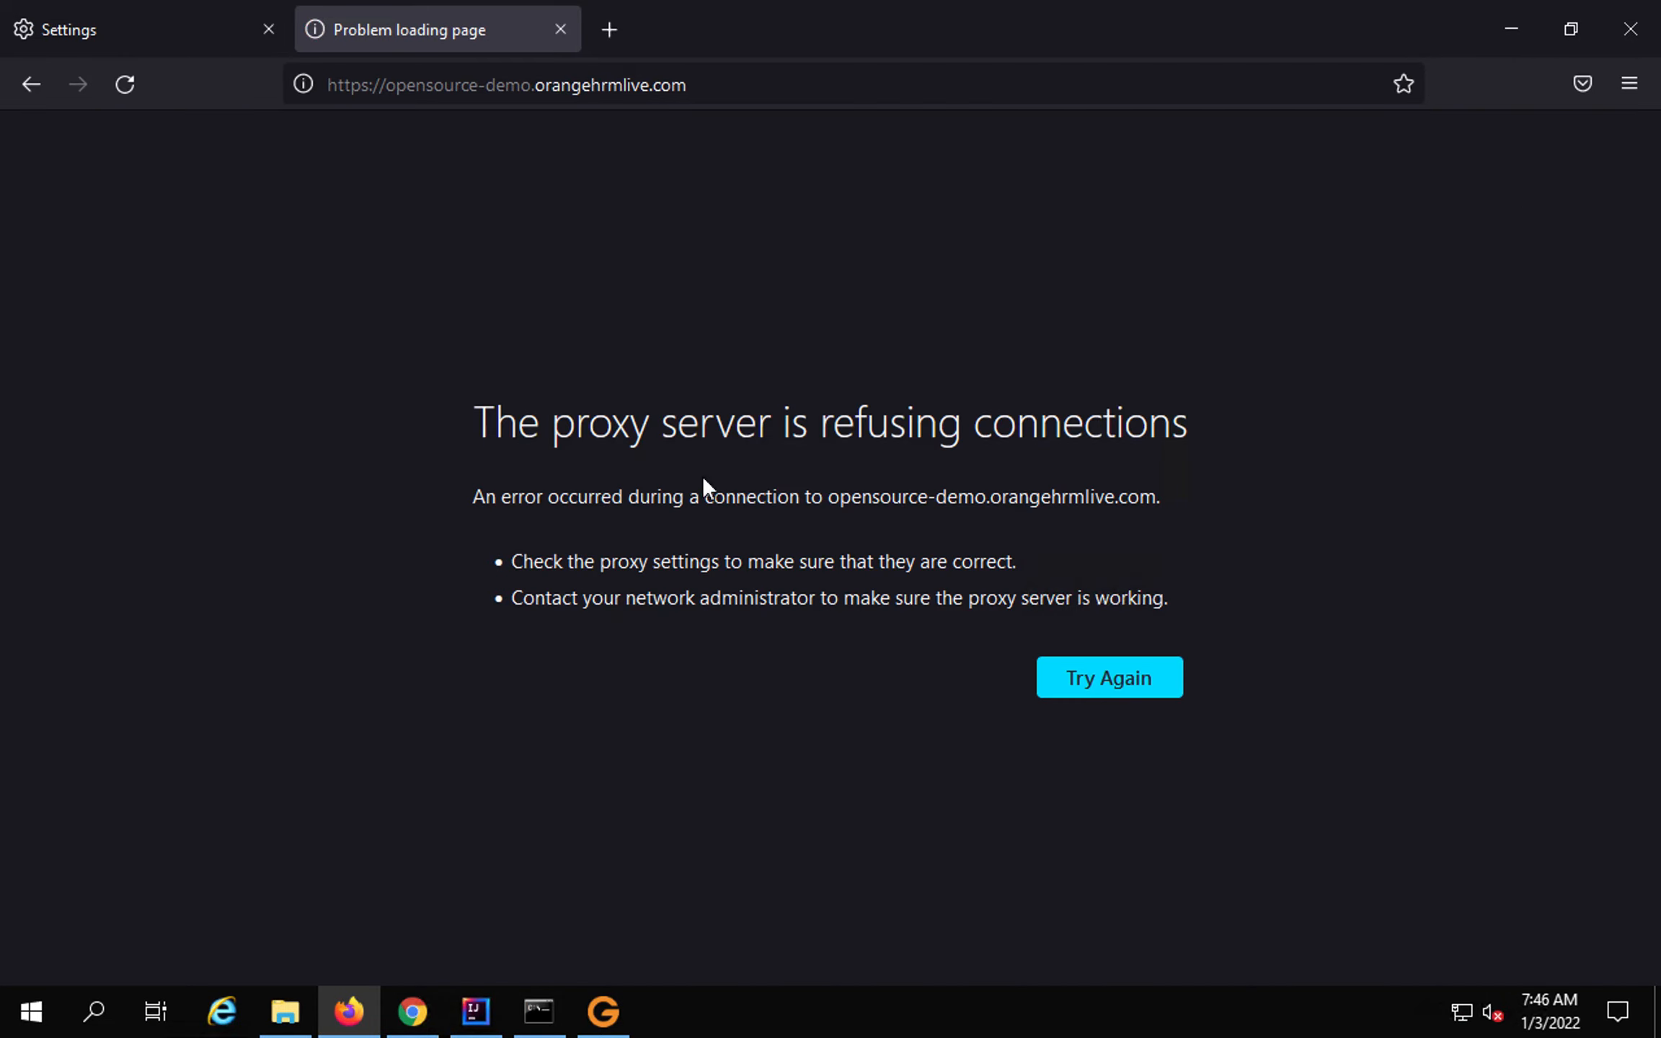
pyautogui.moveTo(436, 363)
pyautogui.mouseDown()
pyautogui.moveTo(1161, 490)
pyautogui.moveTo(1310, 493)
pyautogui.moveTo(1235, 499)
pyautogui.mouseUp()
# Bring Gatling Recorder forward and launch recording with Start!
pyautogui.click(603, 1011)
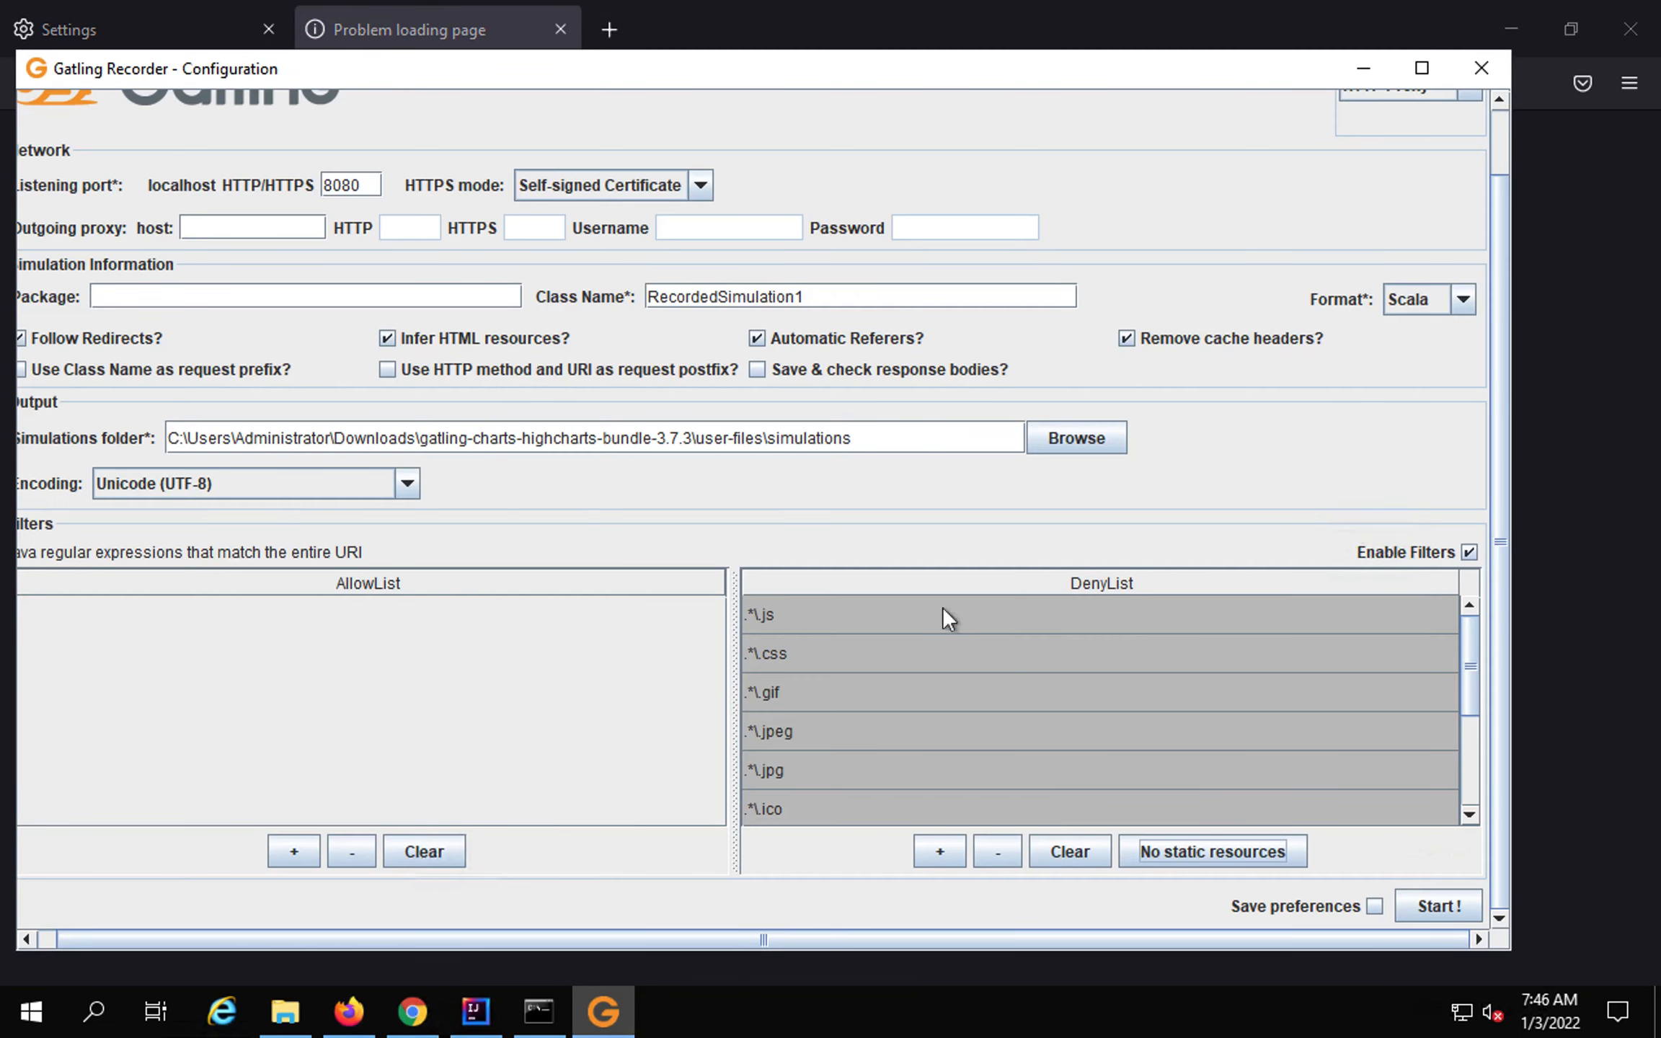
pyautogui.click(1422, 905)
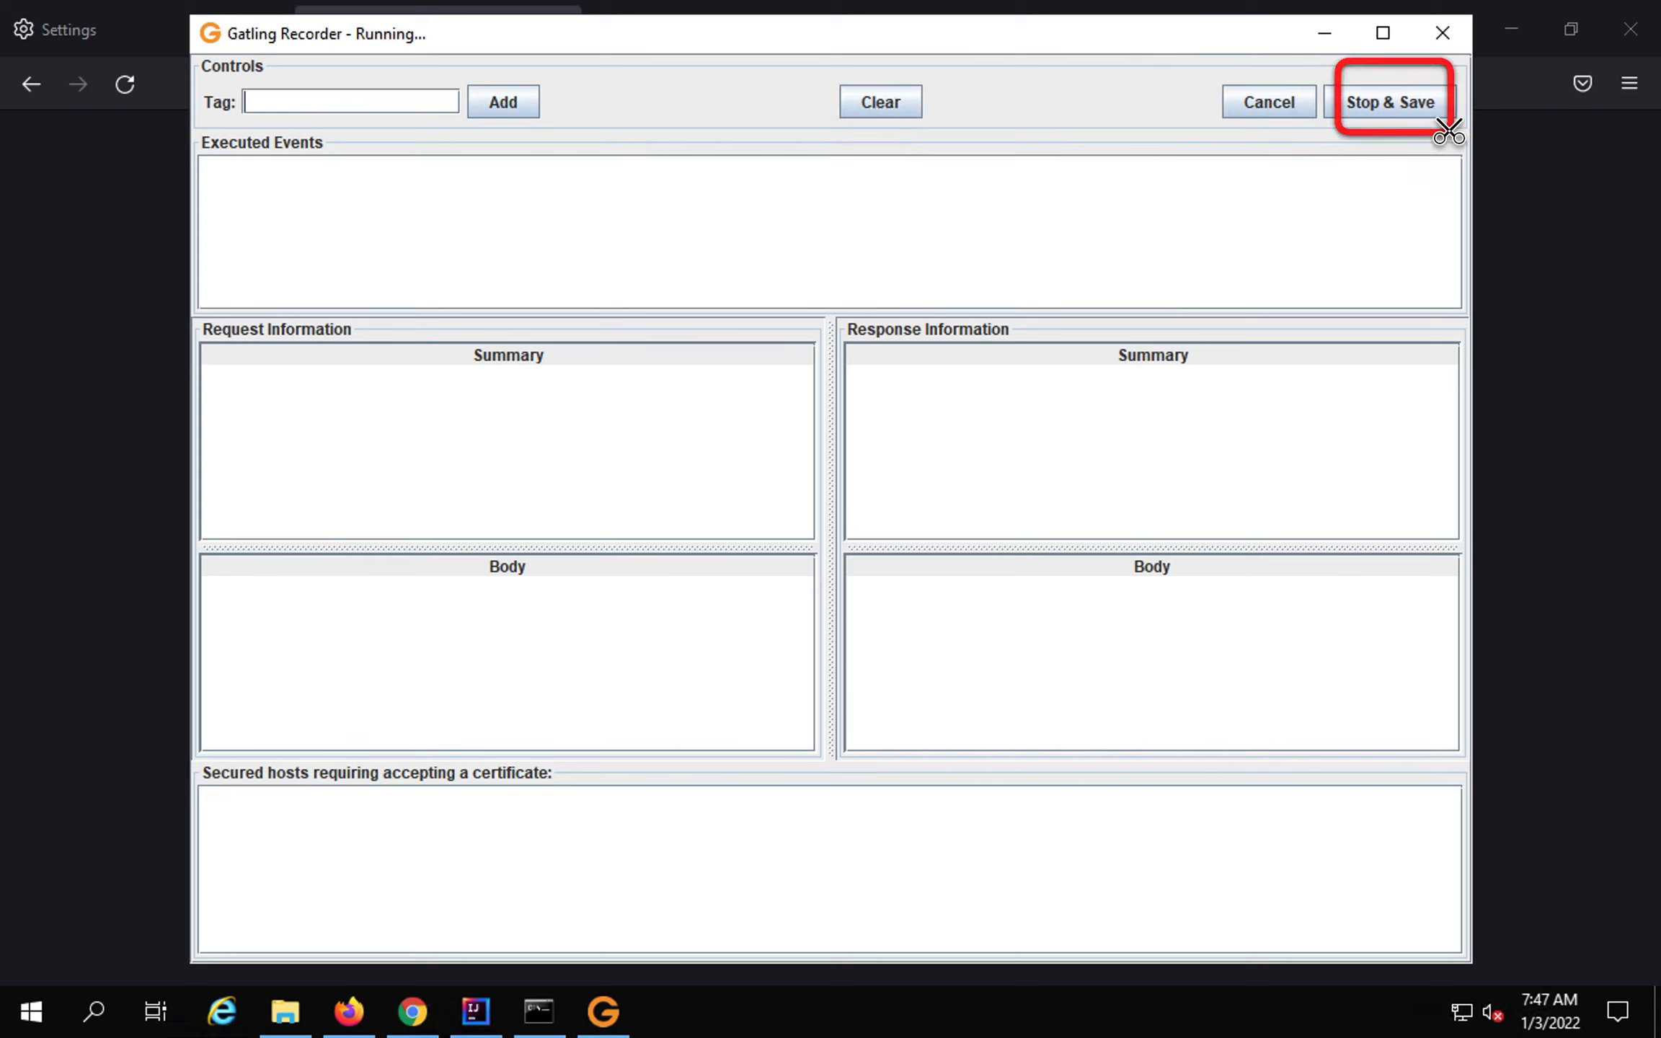
# Reload the OrangeHRM site in Firefox, hitting the HSTS security warning, then return to the recorder.
pyautogui.click(83, 284)
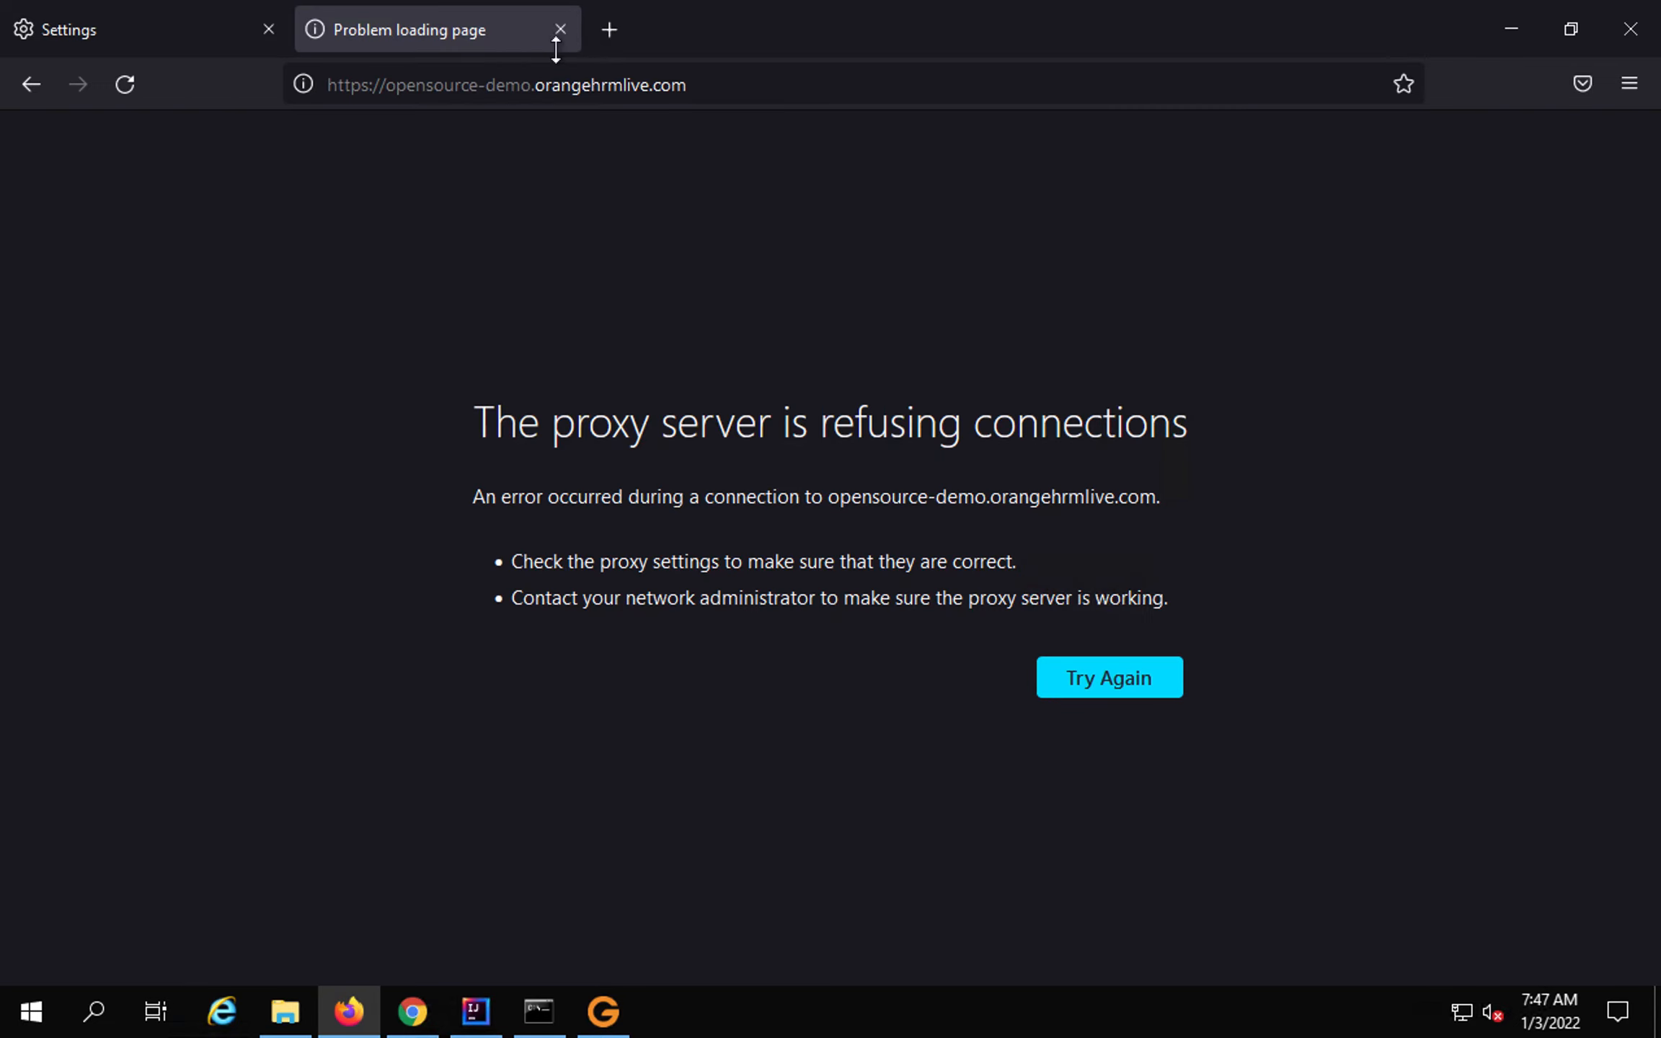
pyautogui.click(563, 79)
pyautogui.press('Return')
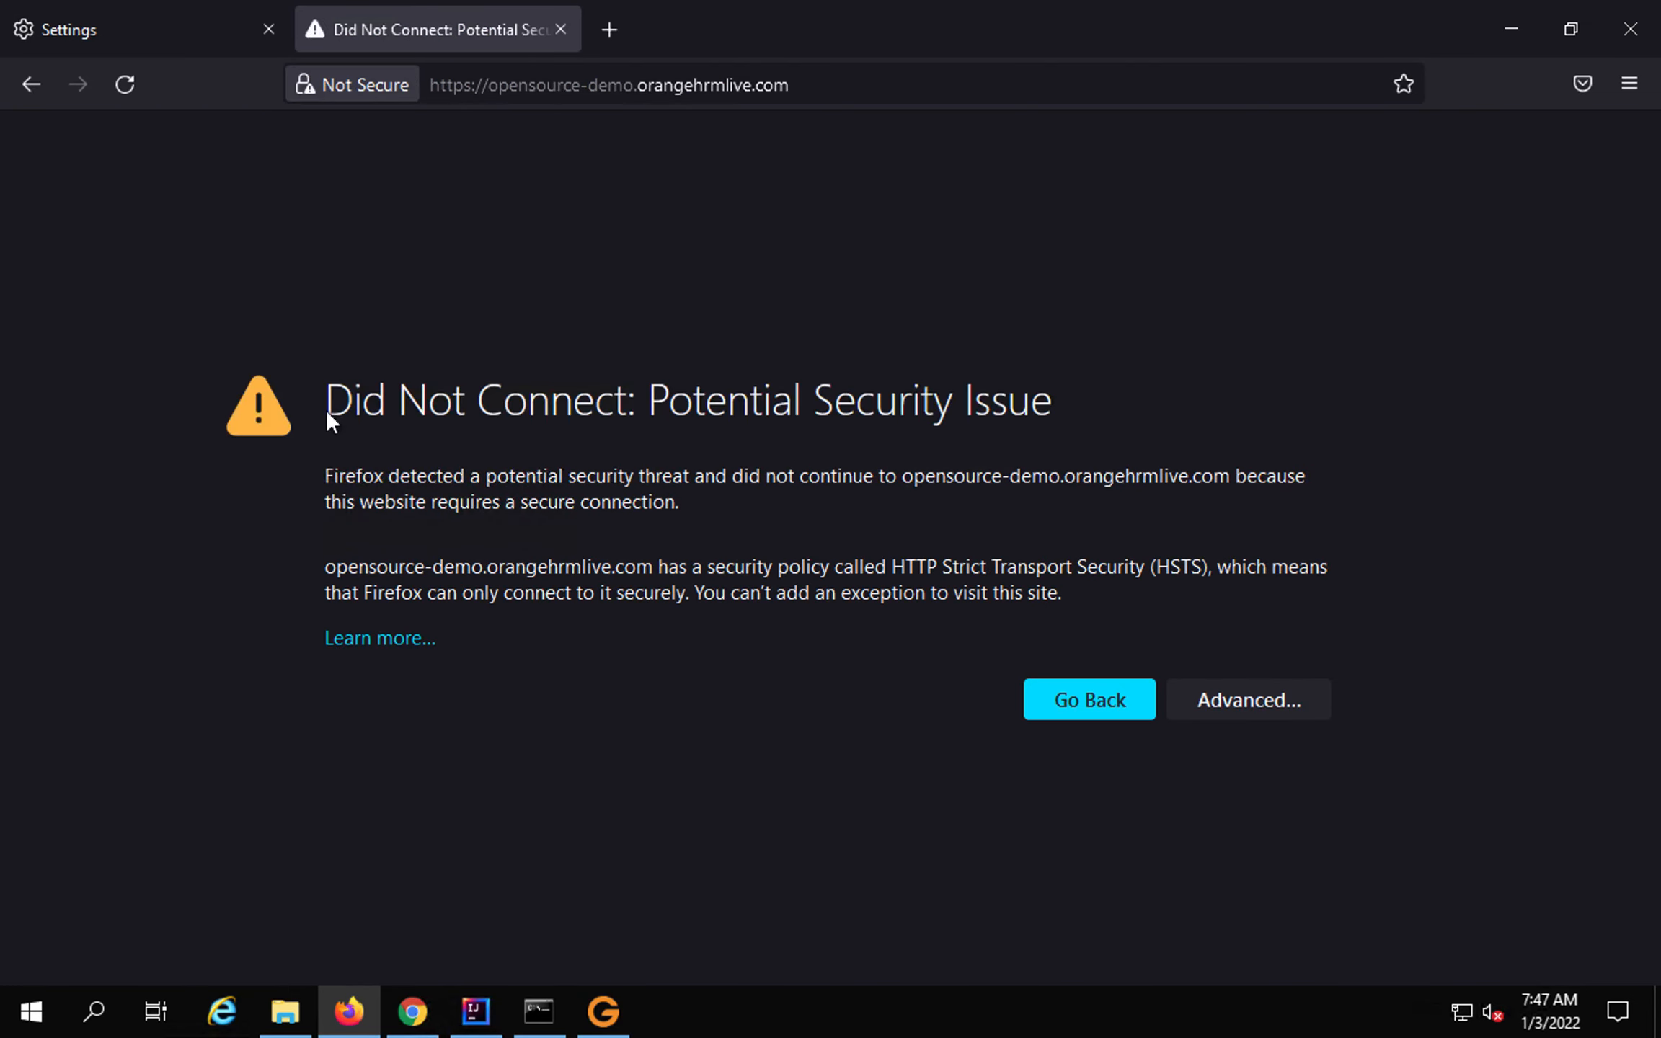
pyautogui.moveTo(644, 398); pyautogui.dragTo(1036, 406)
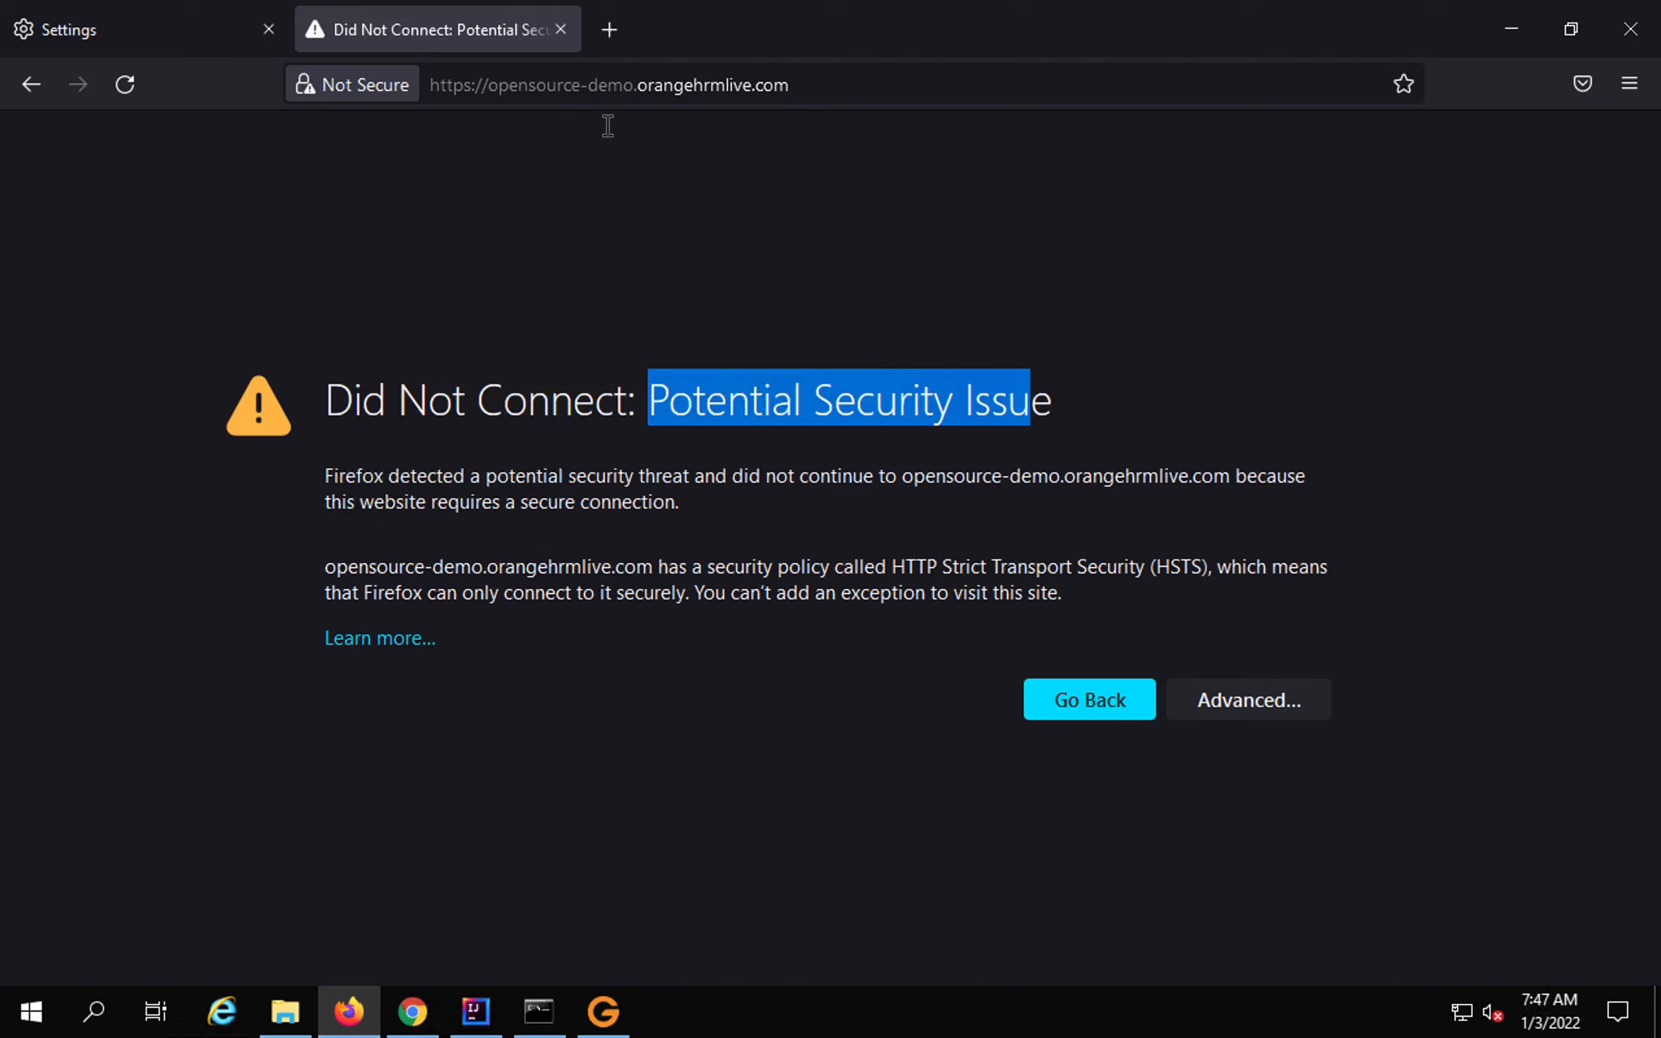
pyautogui.click(572, 88)
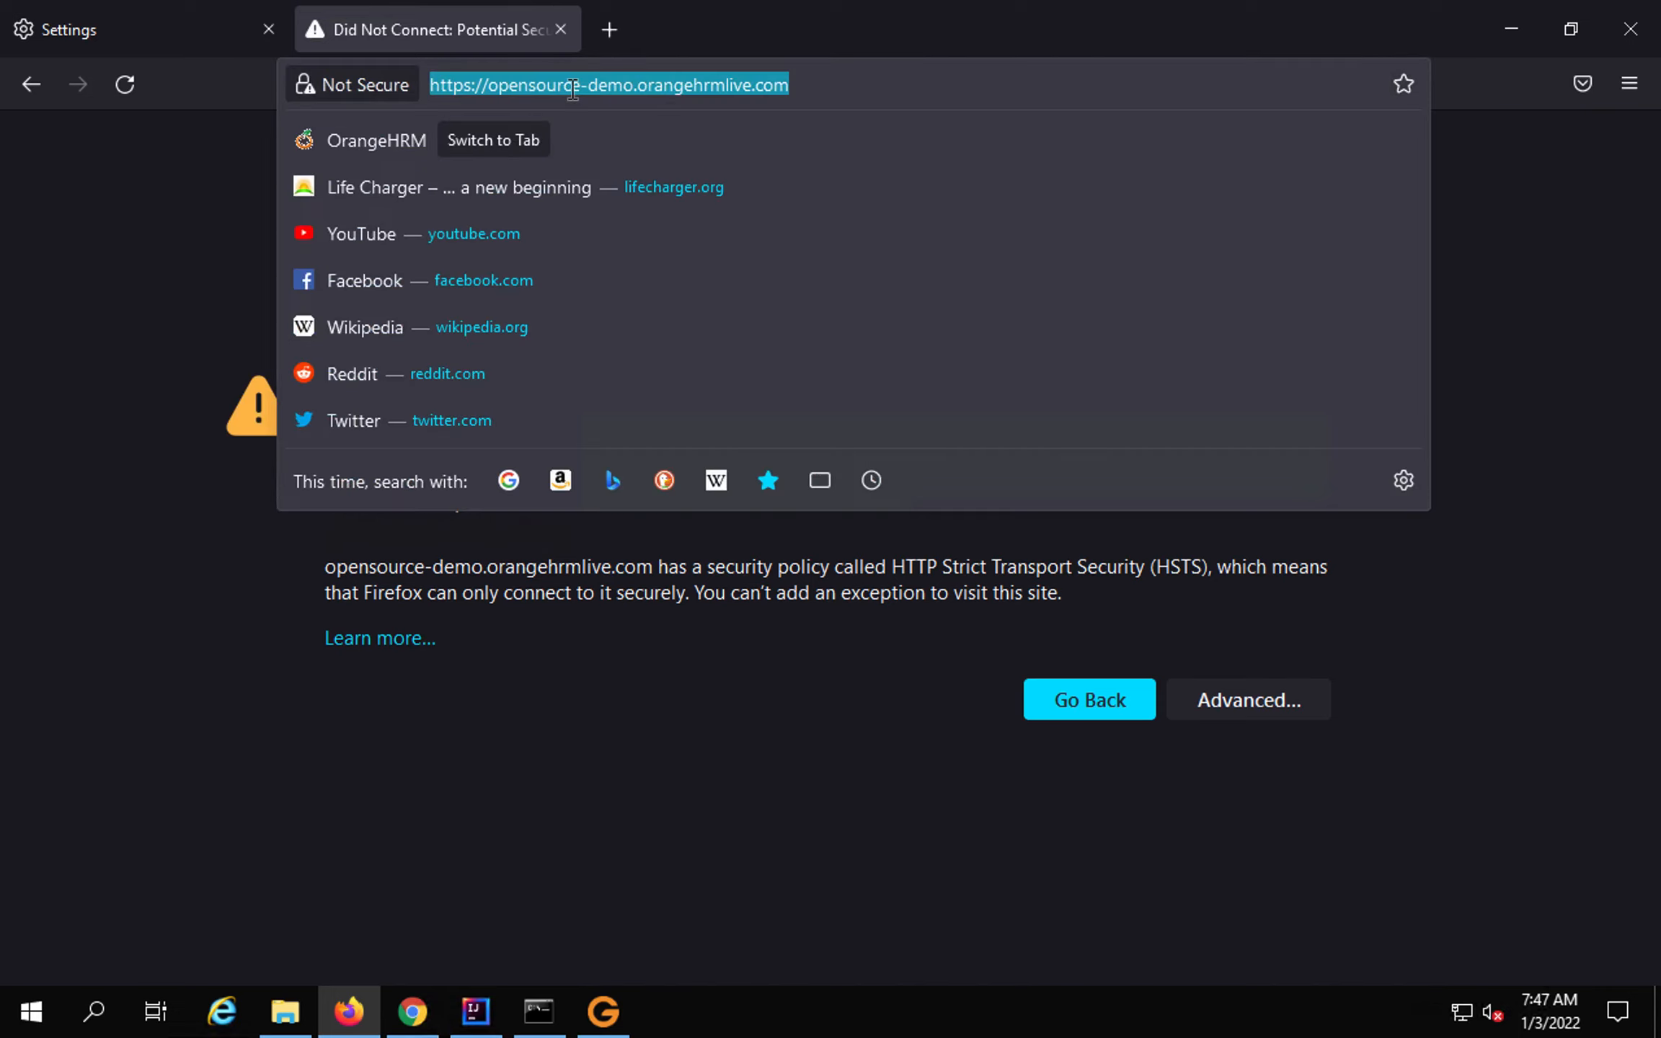
pyautogui.click(183, 315)
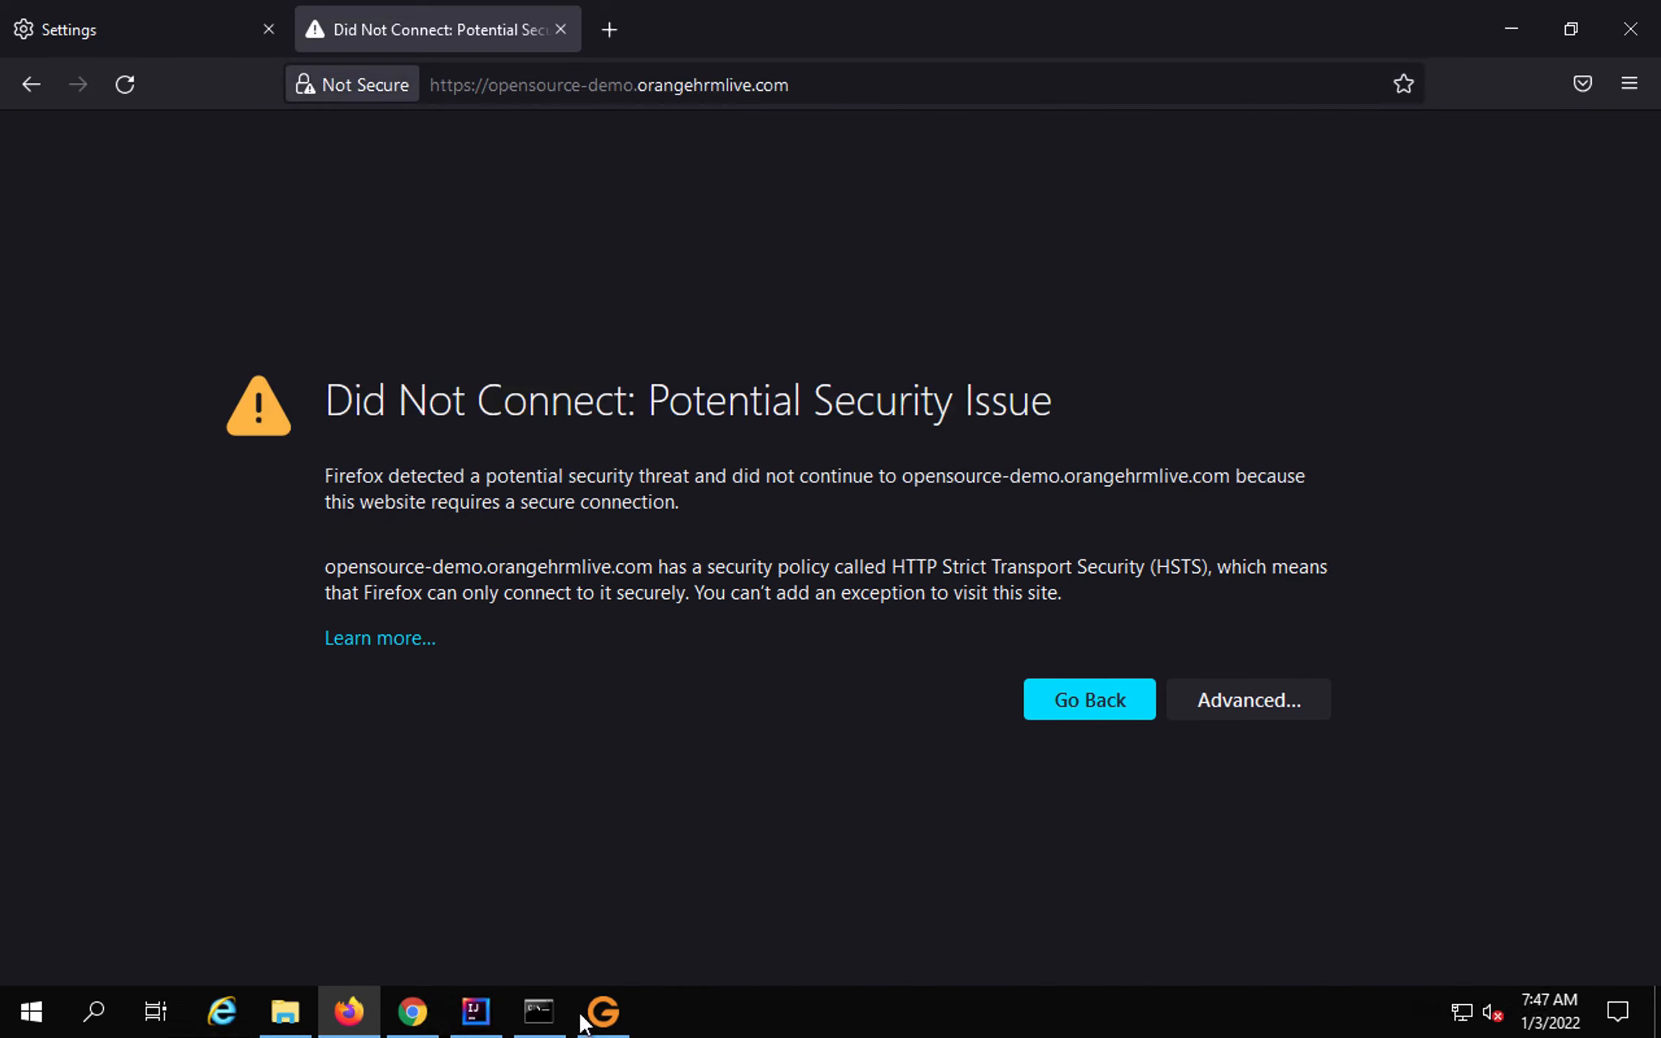
pyautogui.click(604, 1013)
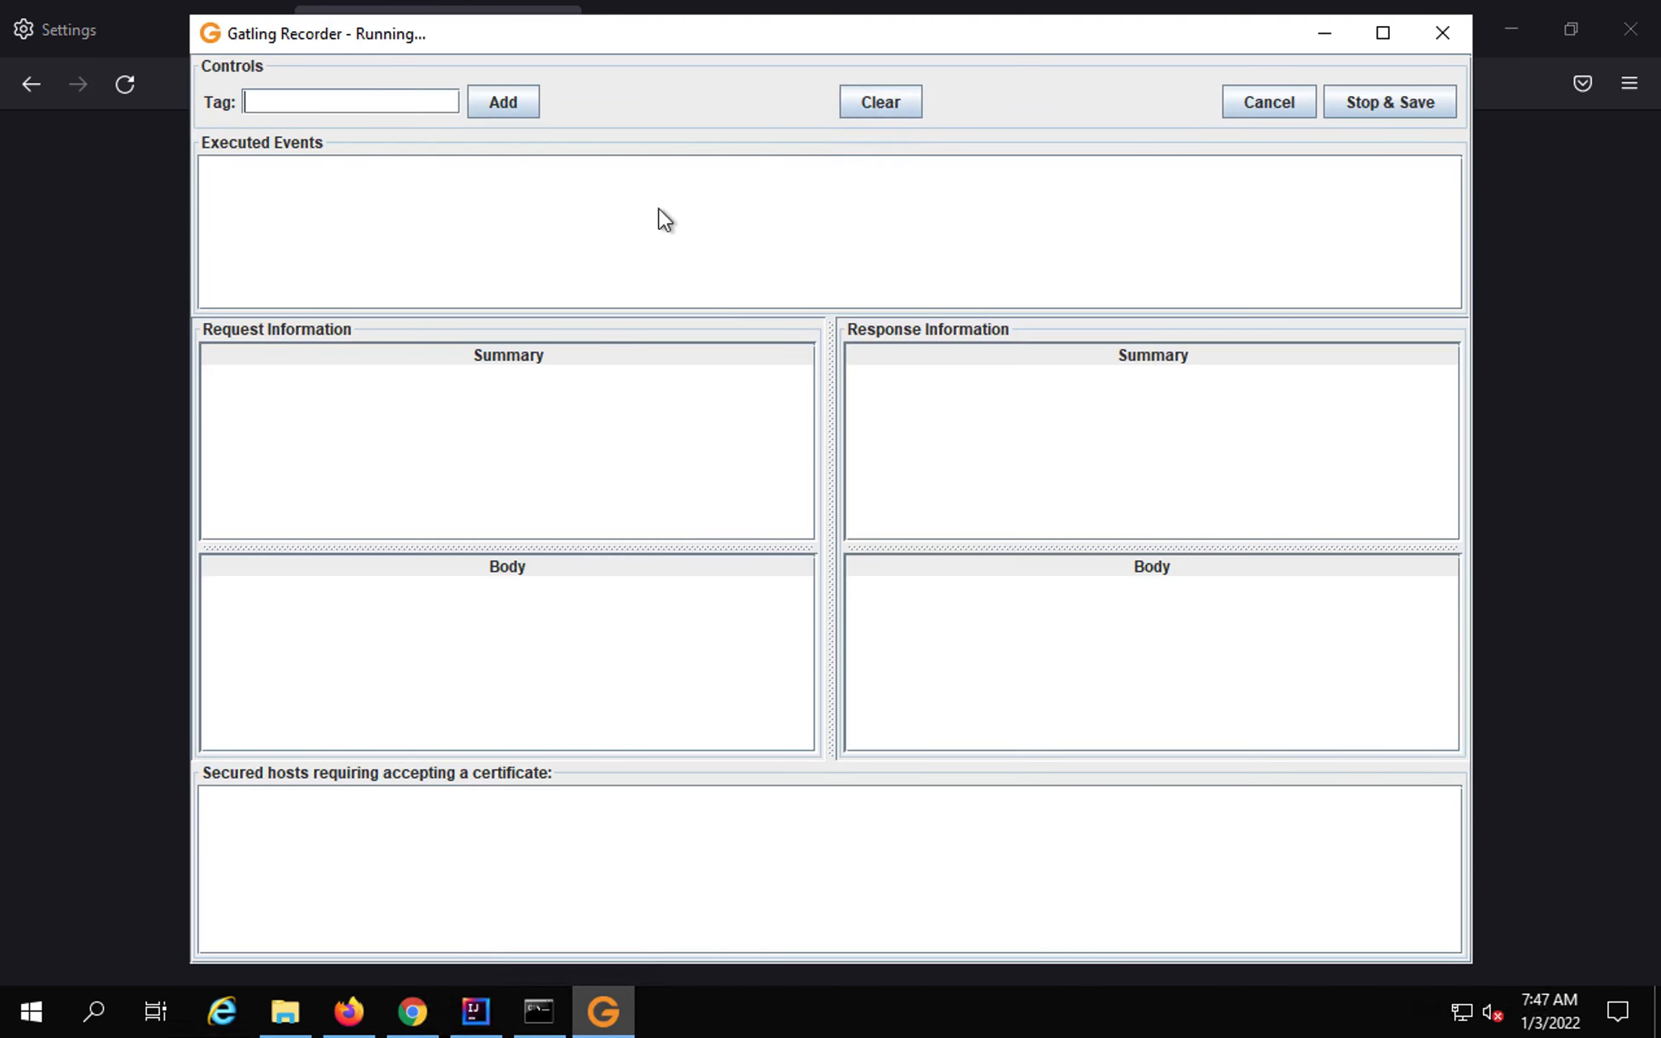
# Cancel the recording, return to the port 8080 configuration, and list the HTTPS mode options.
pyautogui.click(1268, 103)
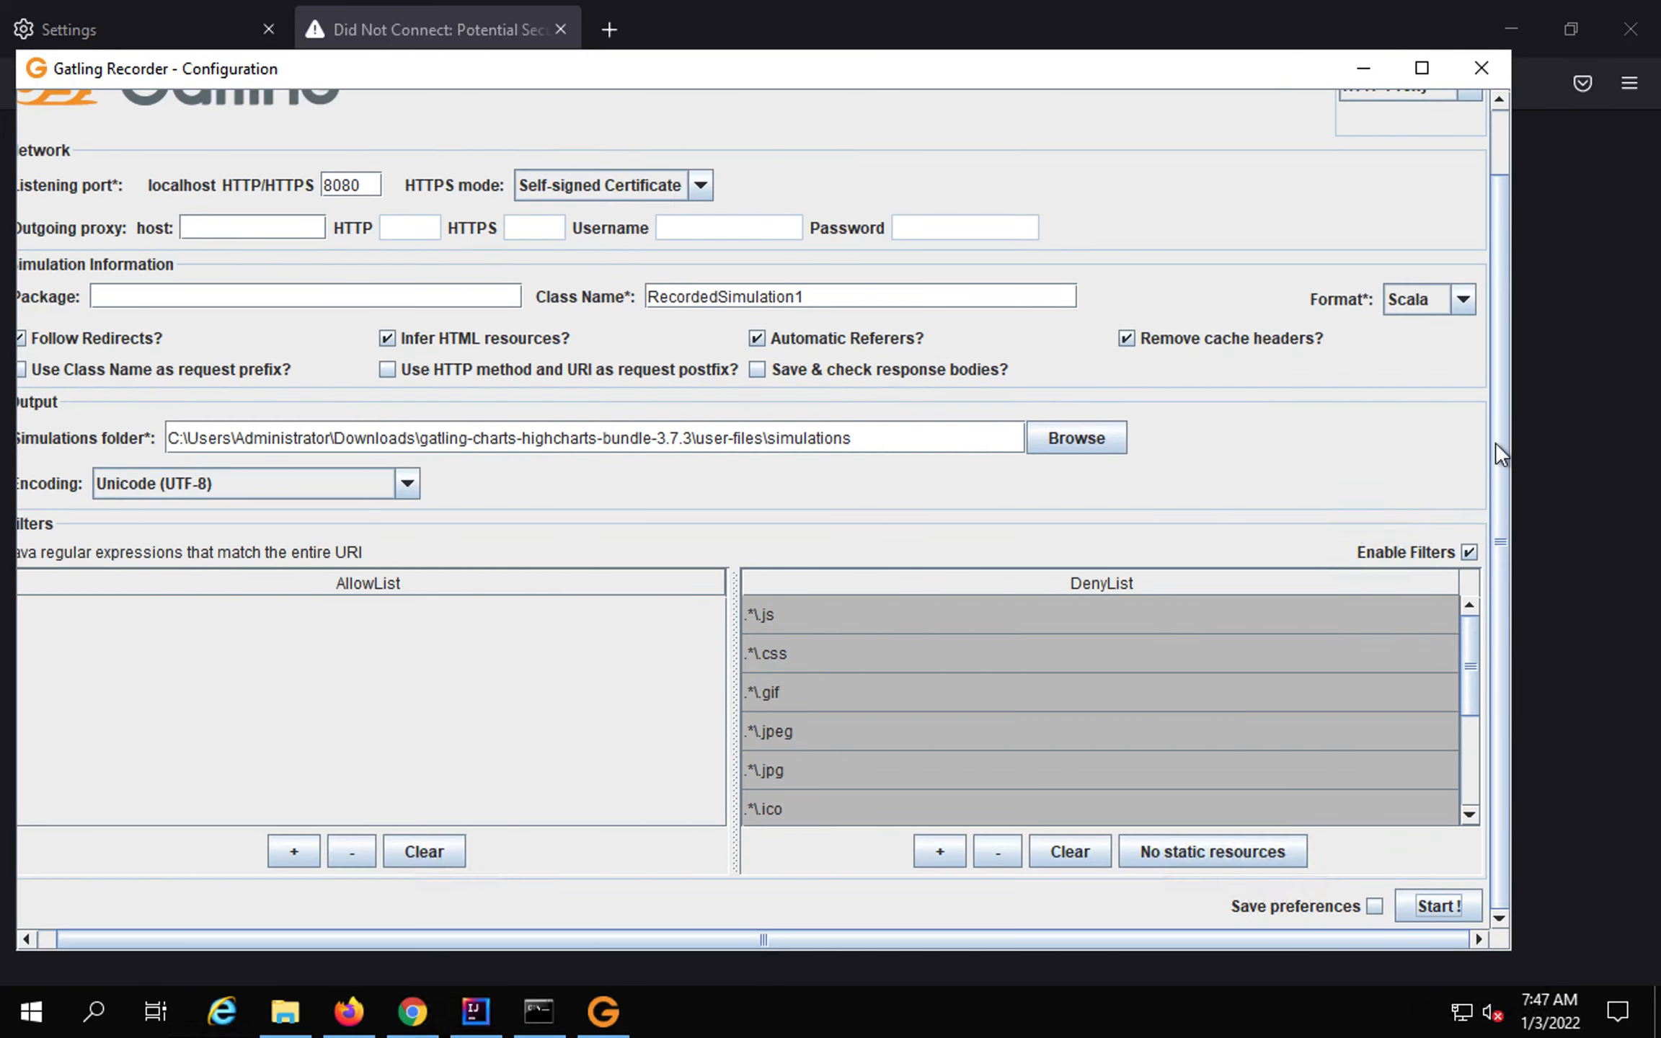
pyautogui.moveTo(1495, 241); pyautogui.dragTo(1496, 178)
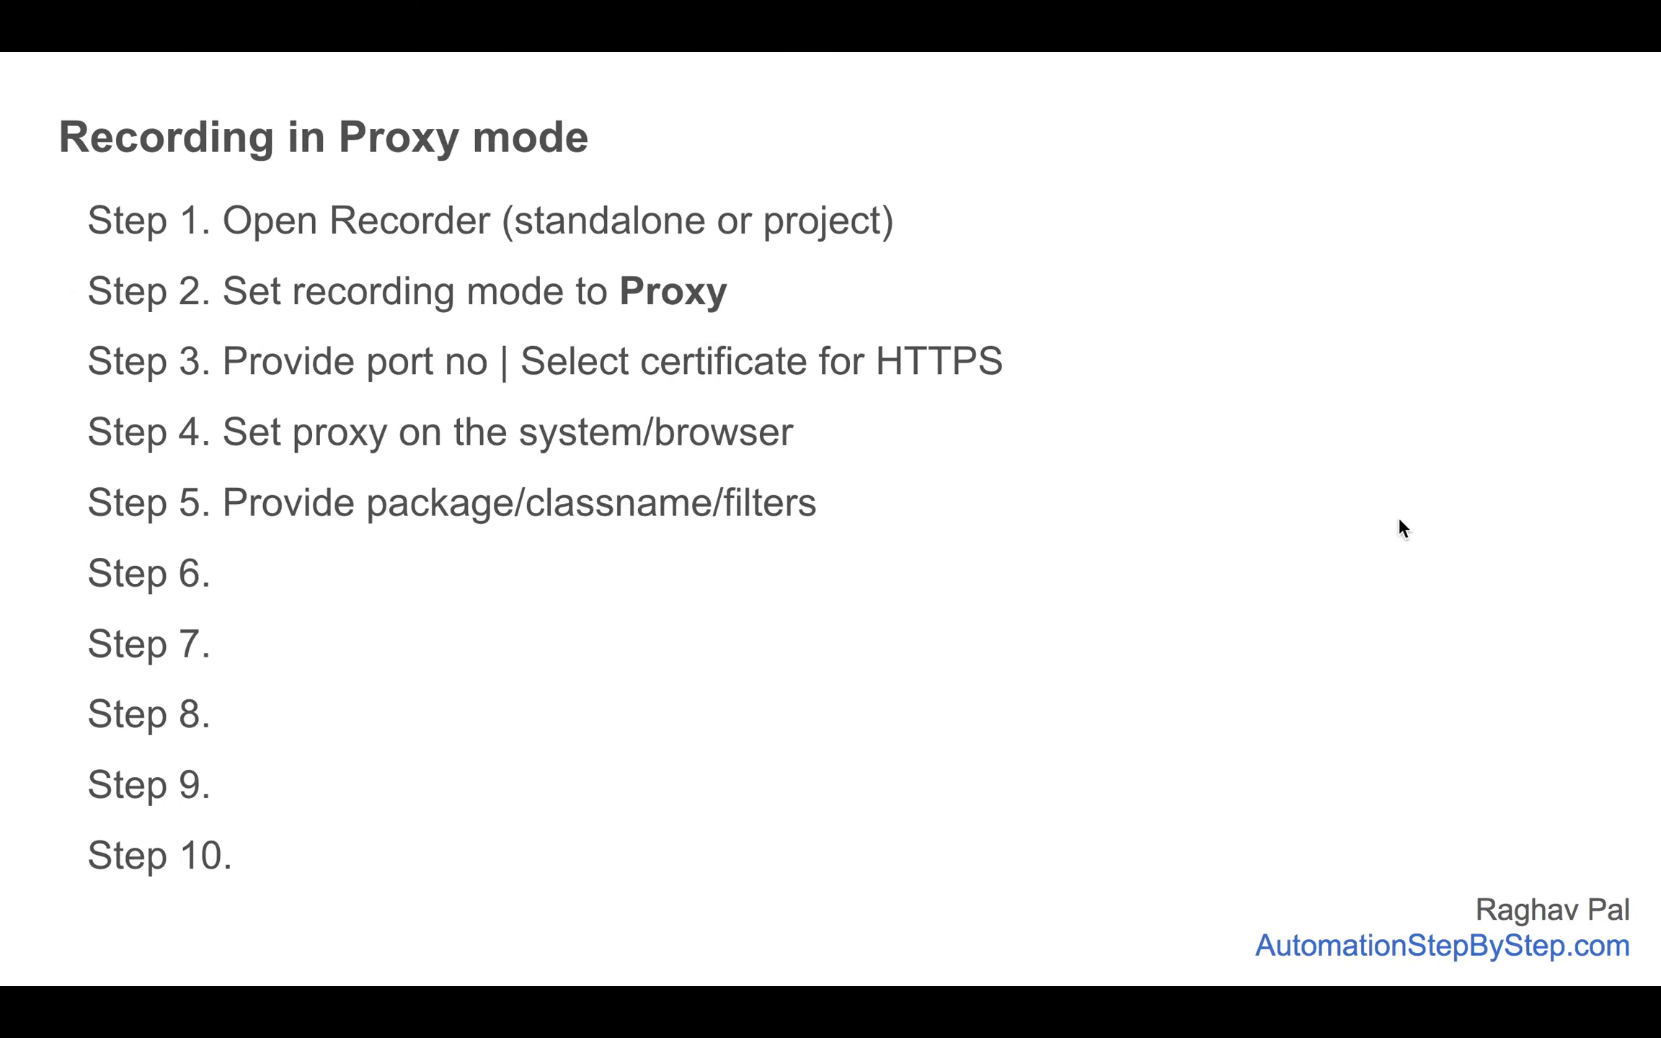
pyautogui.press('Right')
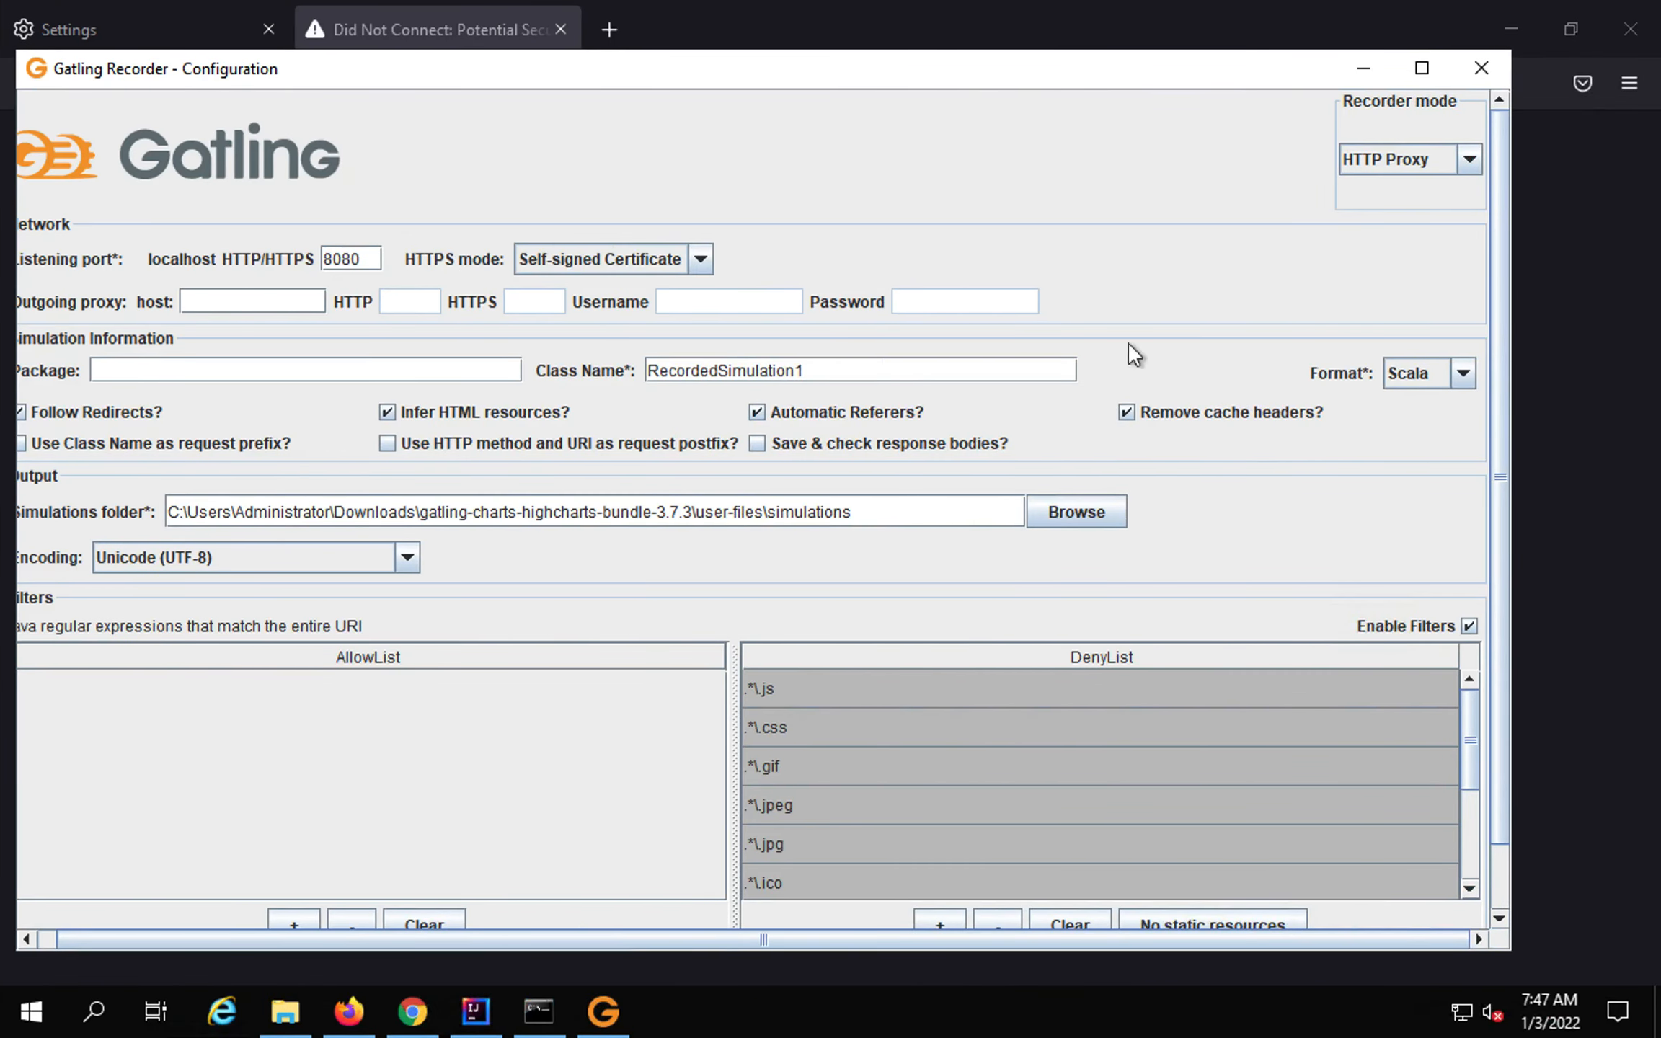
pyautogui.click(699, 261)
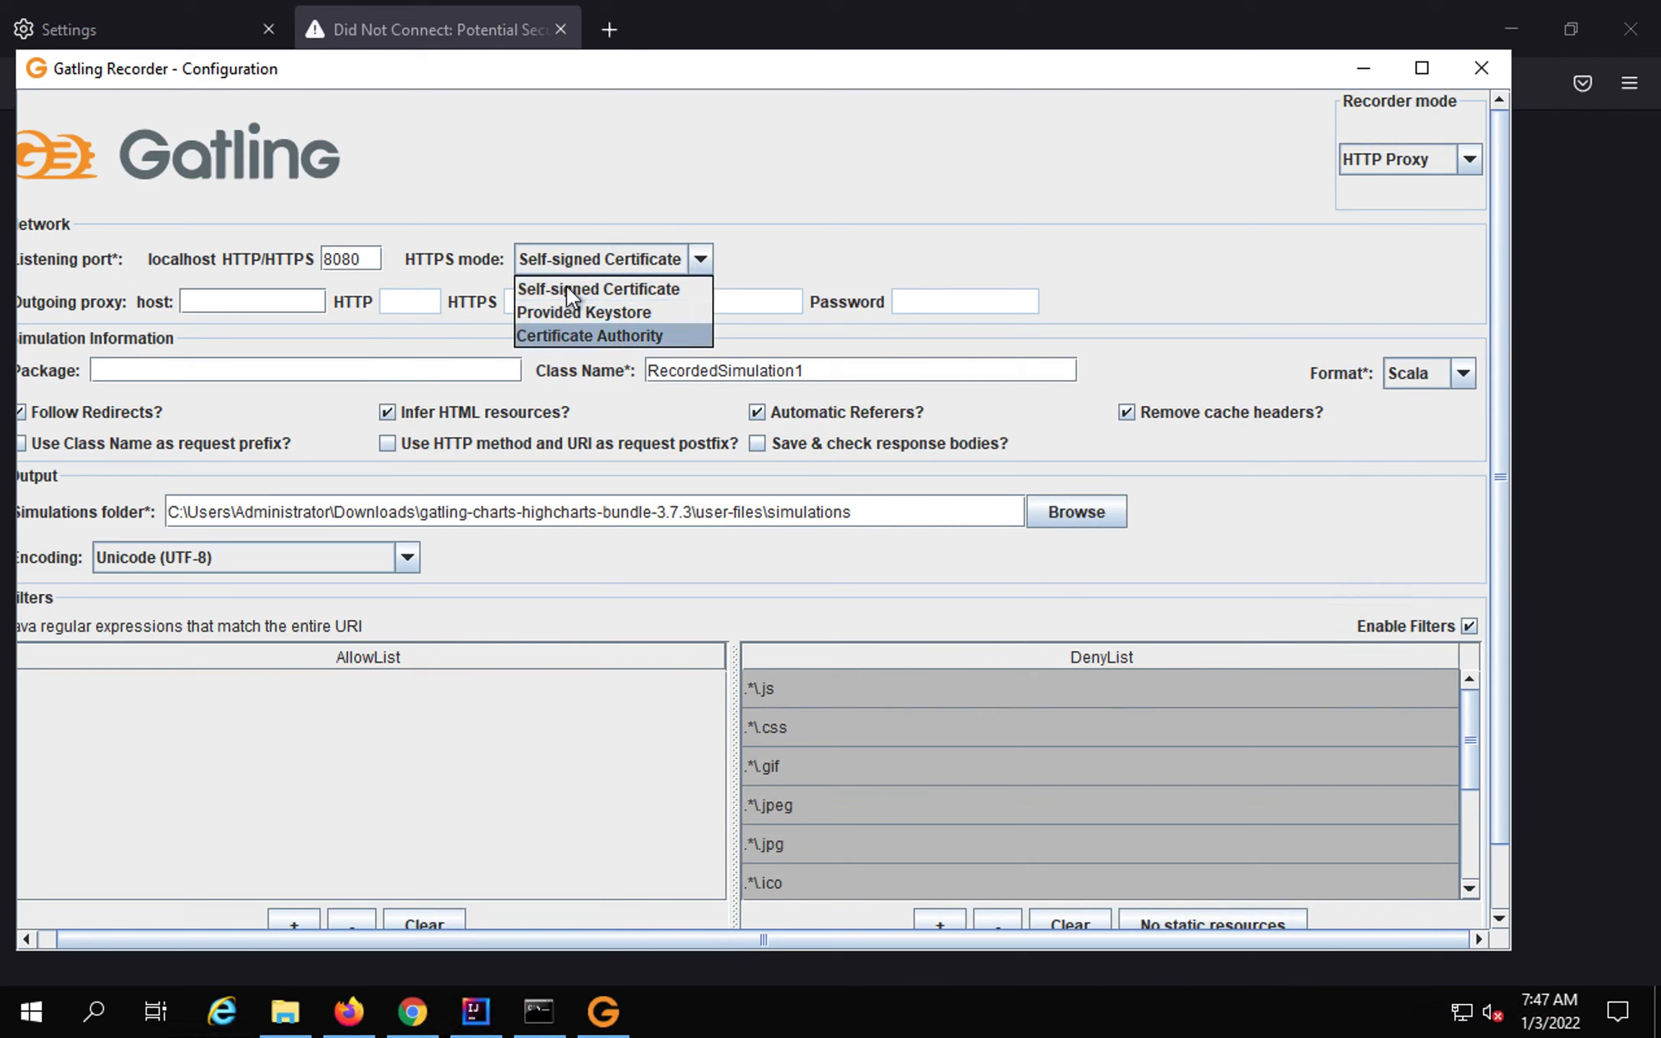
# Switch HTTPS mode to Certificate Authority and generate gatlingCA.cert.pem and gatlingCA.key.pem in Documents.
pyautogui.click(571, 334)
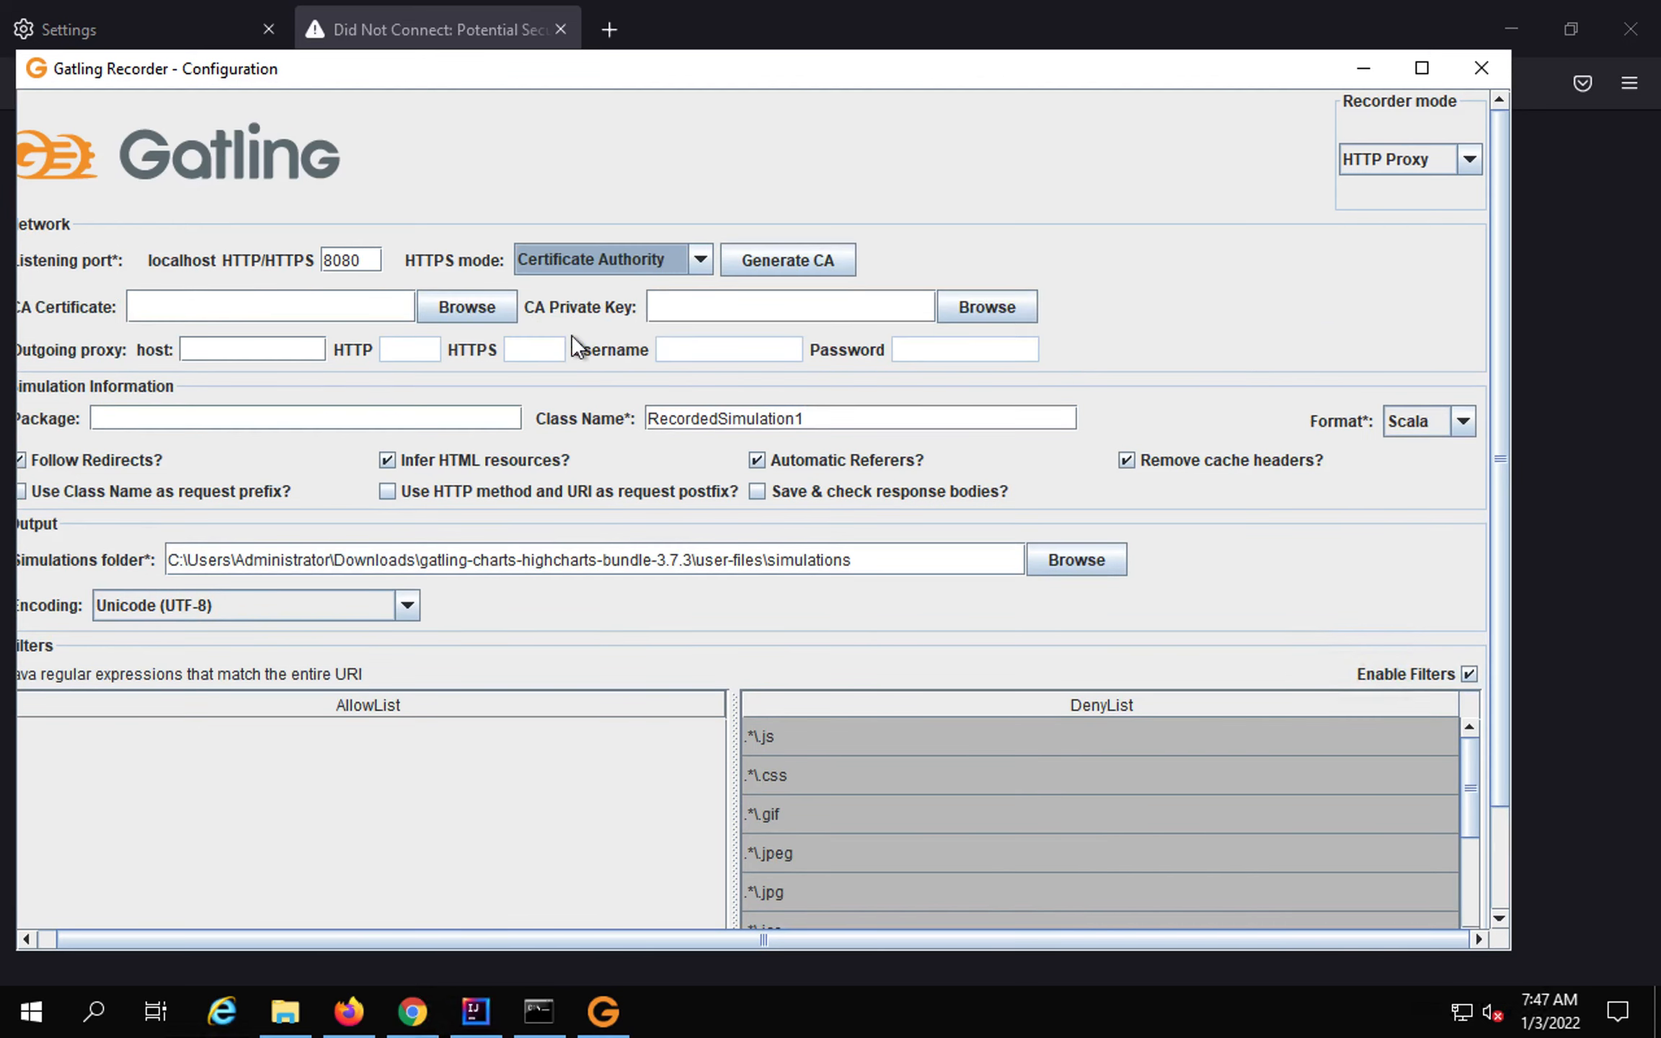
pyautogui.click(762, 263)
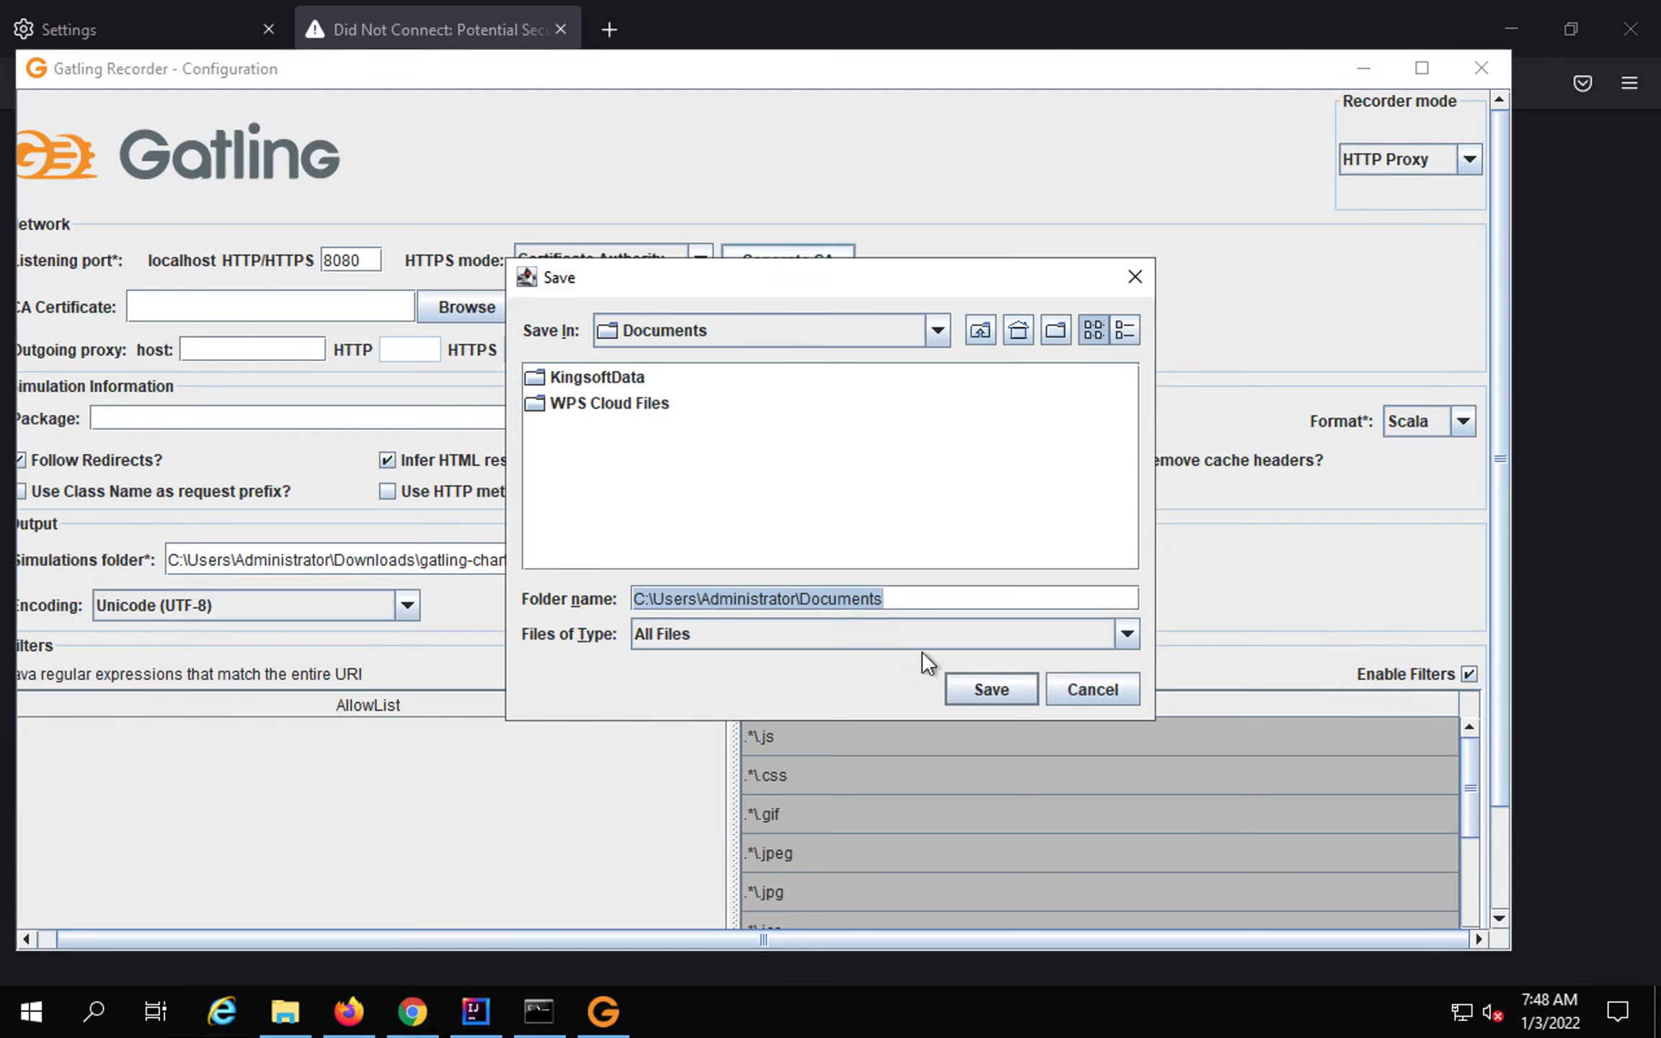
pyautogui.click(992, 689)
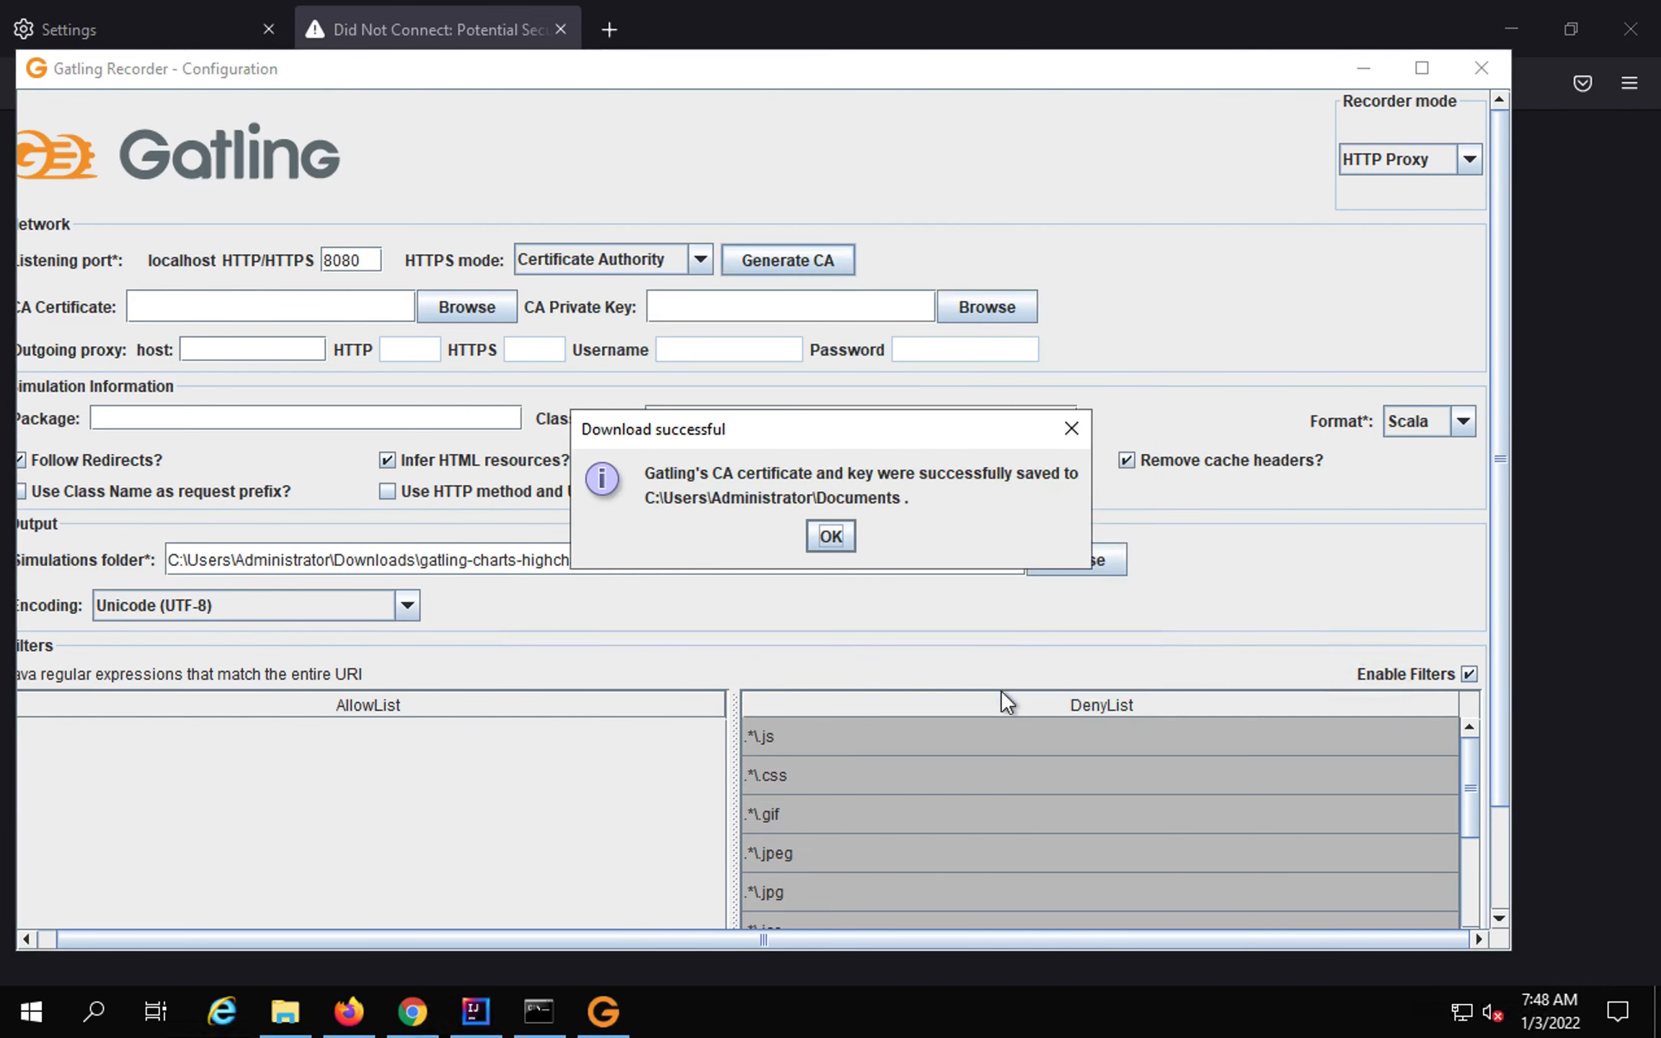
pyautogui.click(829, 537)
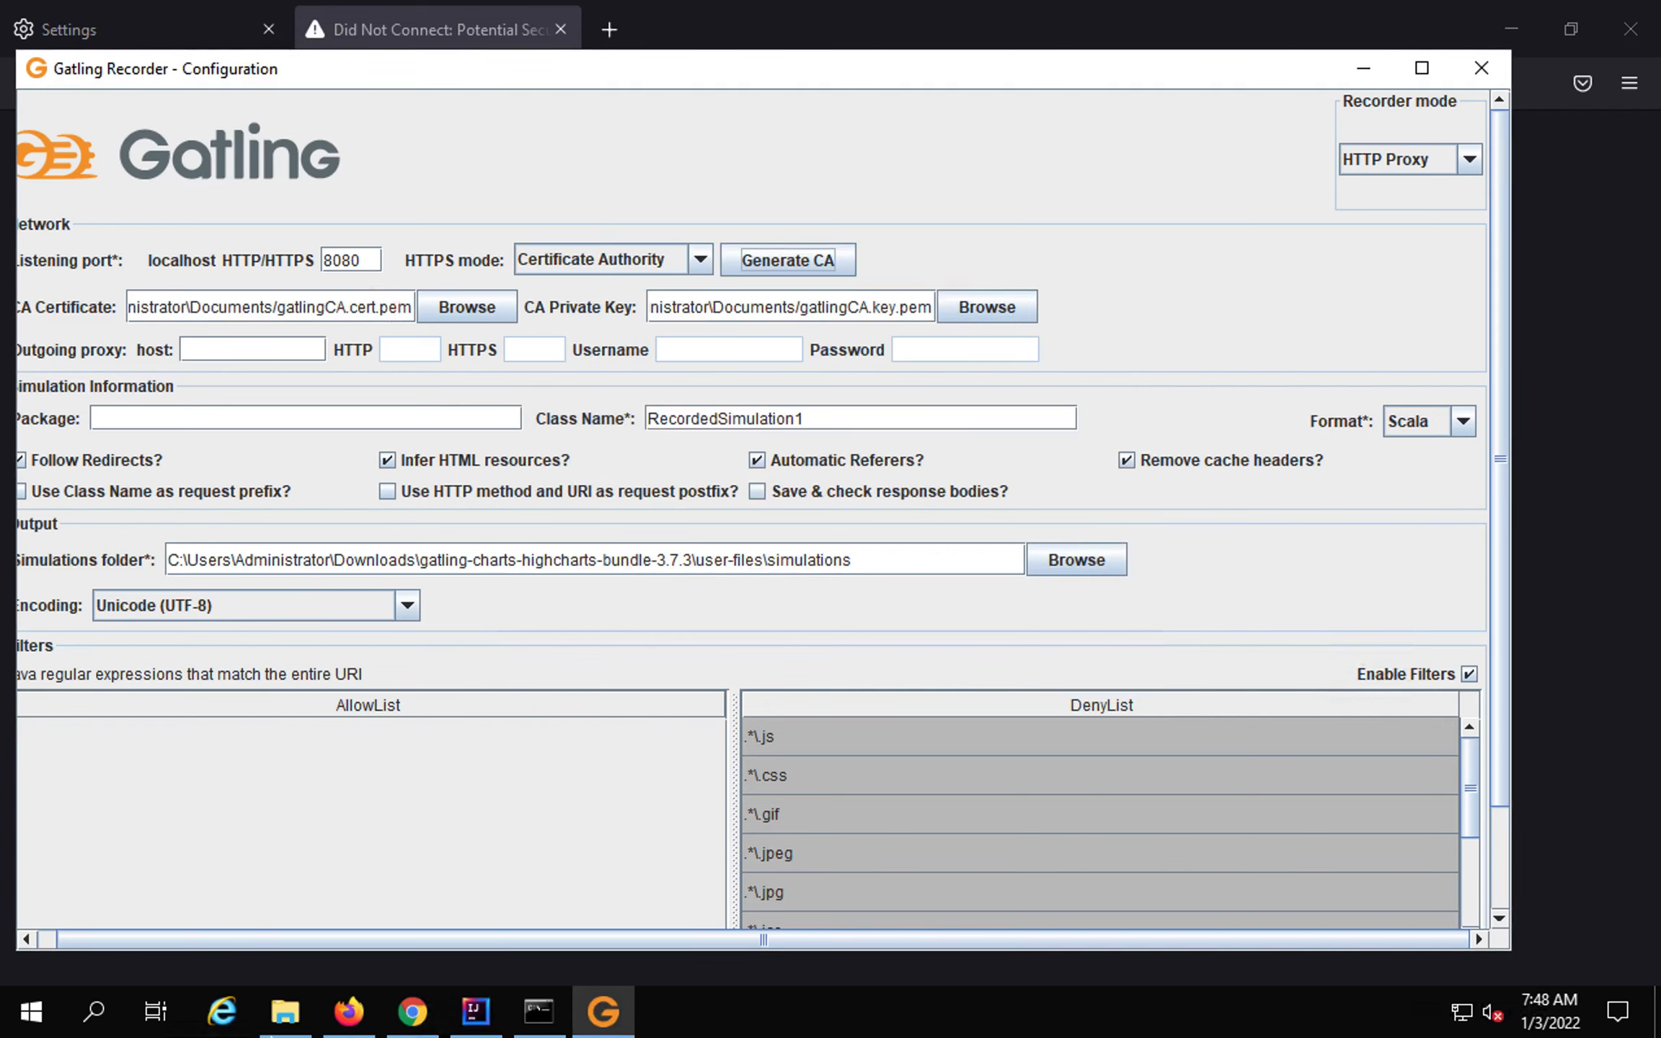
pyautogui.click(283, 1013)
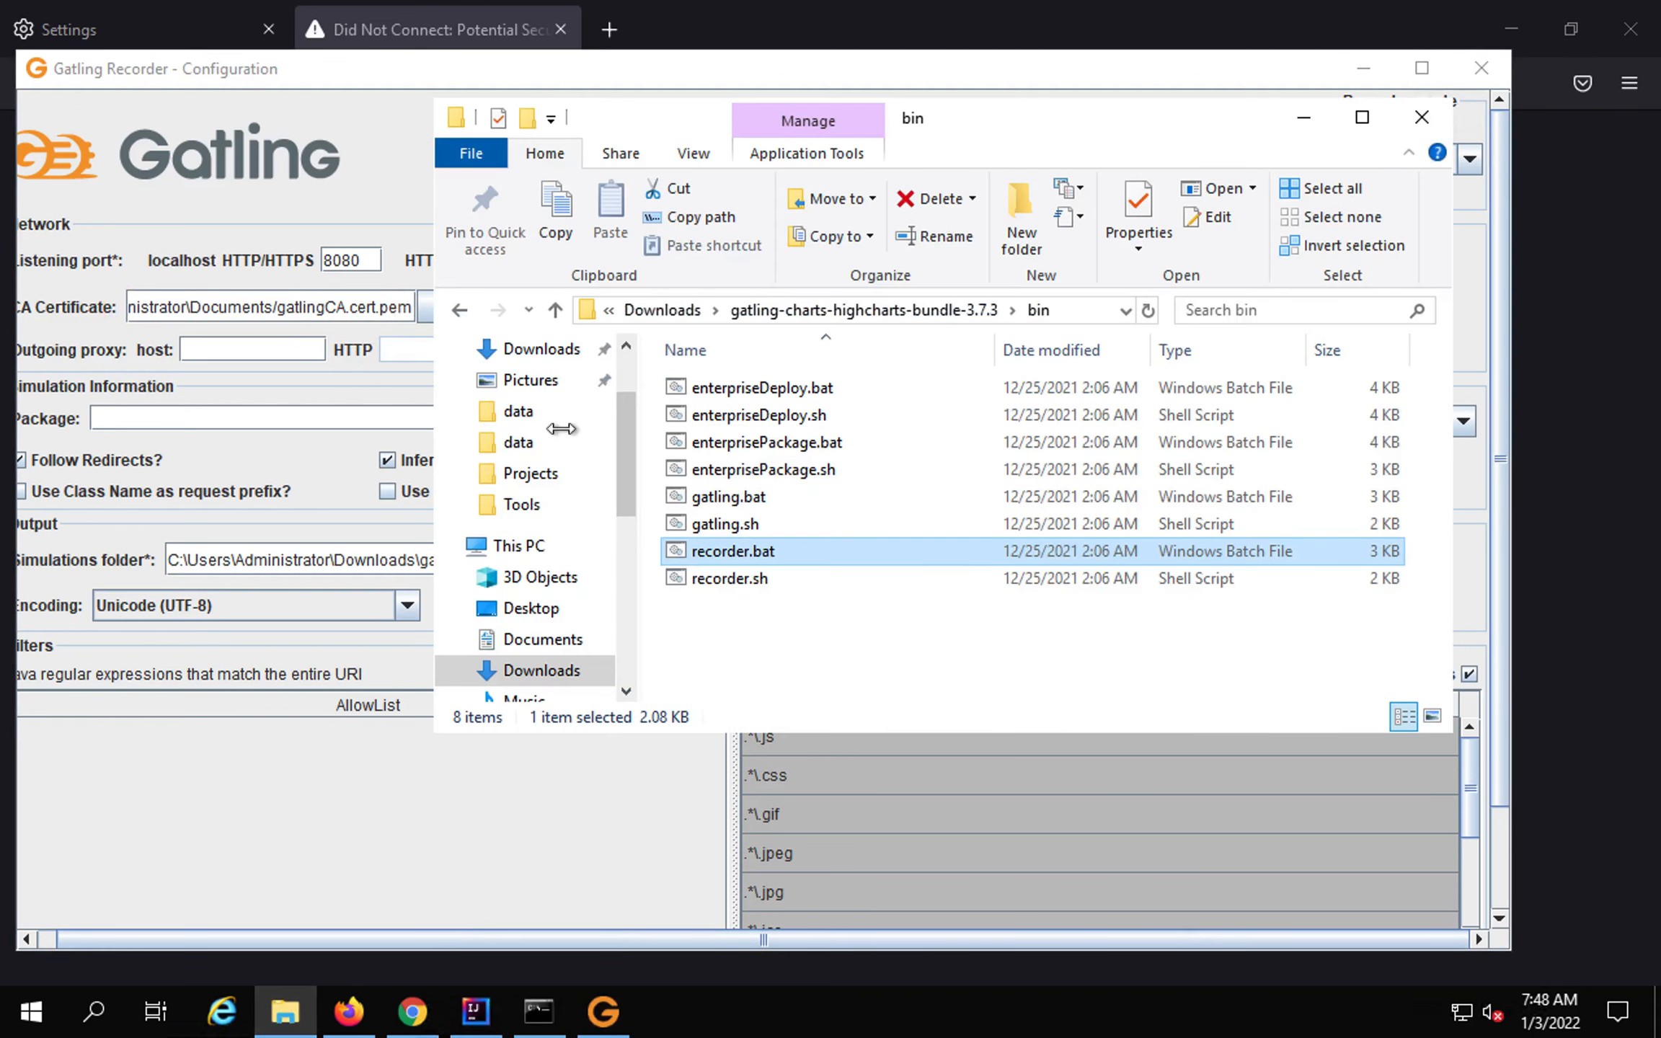
# Verify gatlingCA.cert.pem and gatlingCA.key.pem are in Documents, then minimize File Explorer.
pyautogui.click(539, 640)
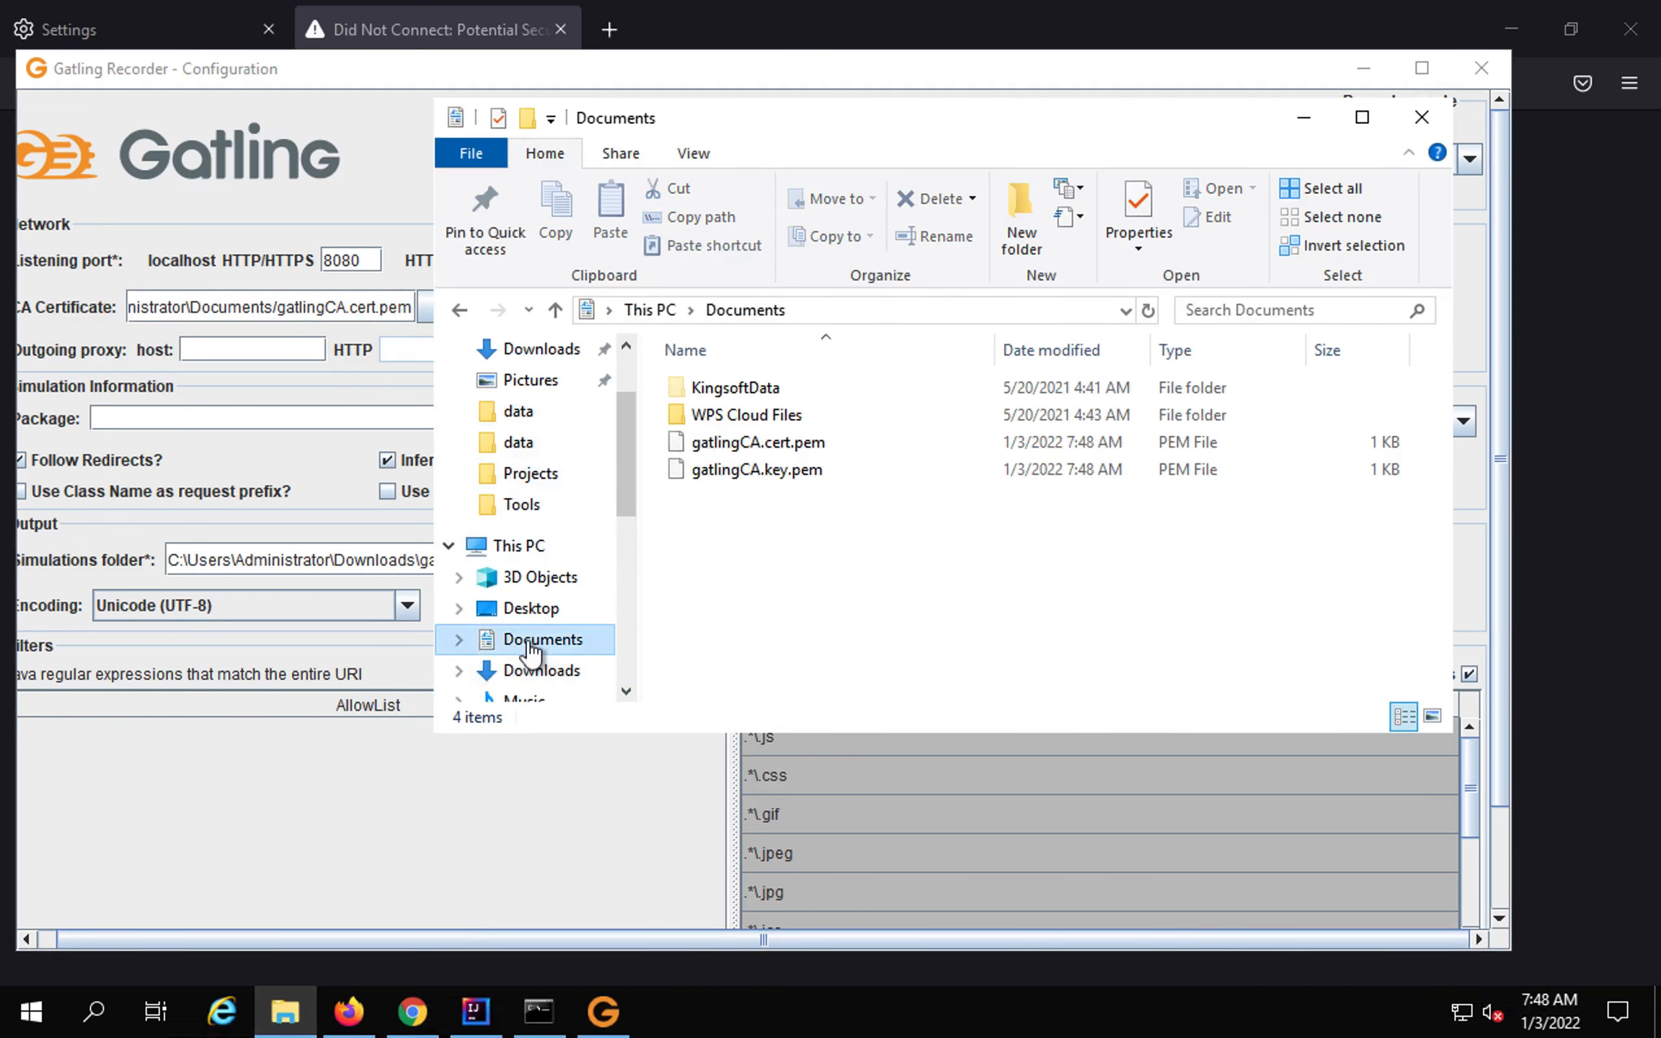
pyautogui.click(746, 448)
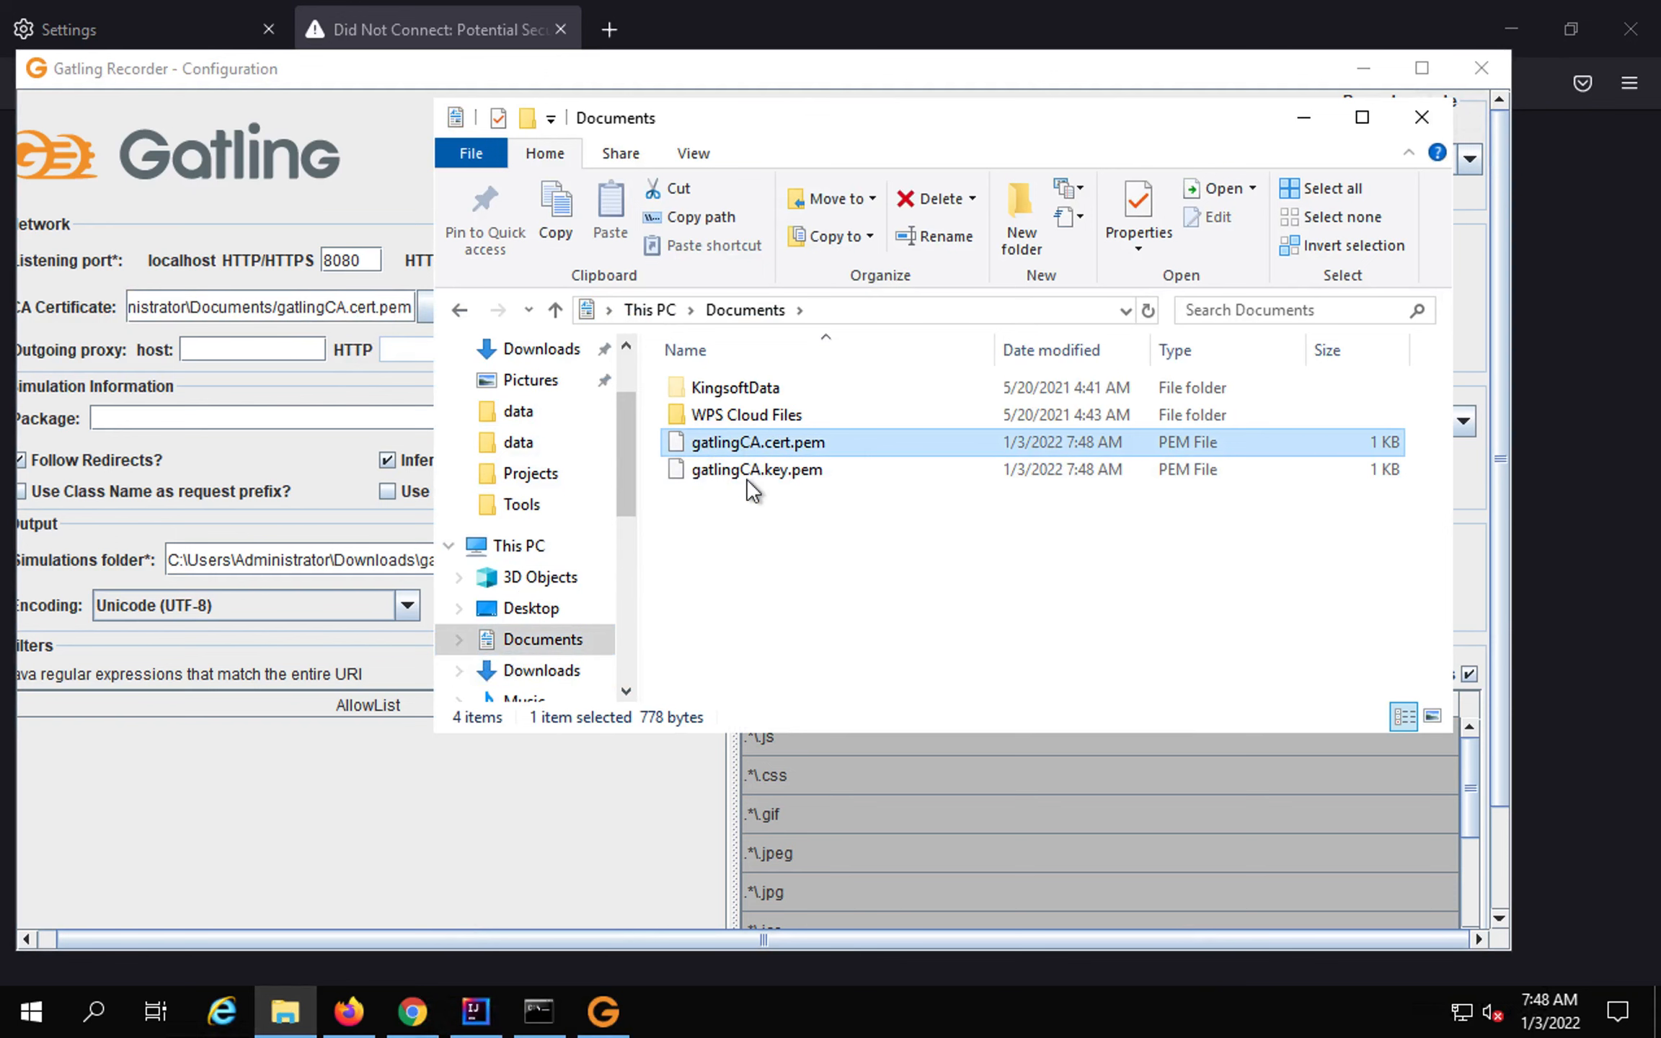
pyautogui.click(746, 477)
pyautogui.click(1304, 119)
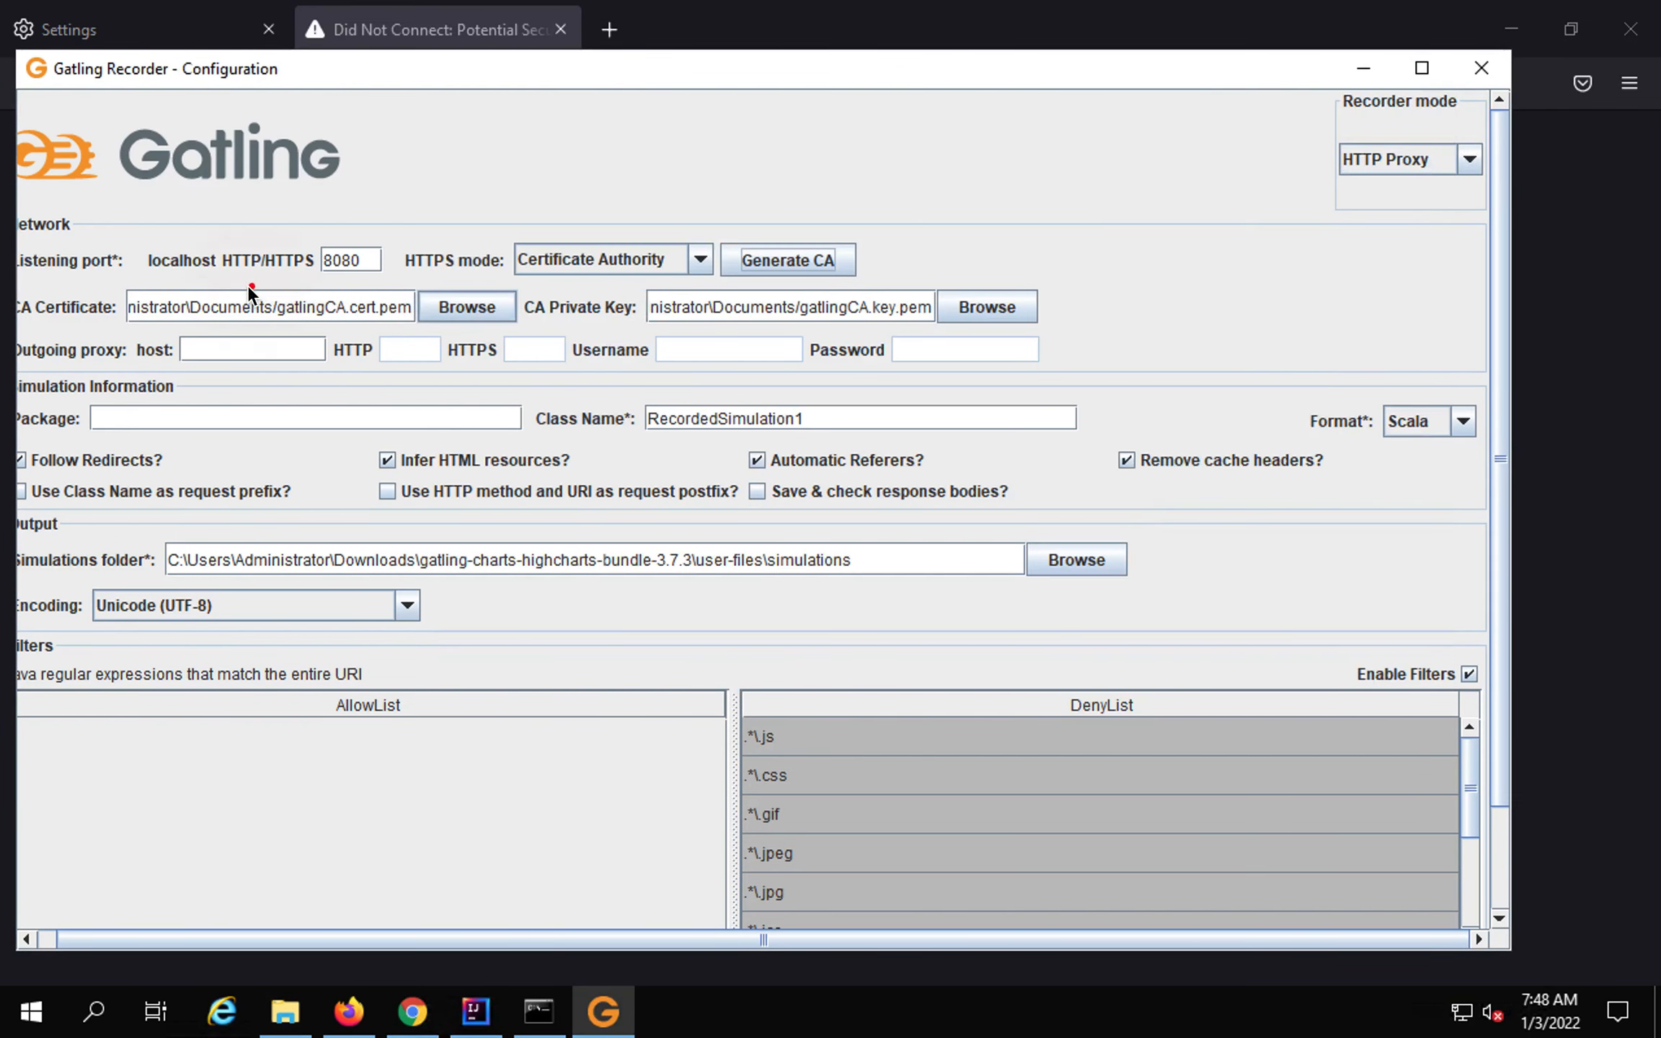
pyautogui.moveTo(251, 287); pyautogui.dragTo(1034, 322)
# Search Firefox settings for 'certi' and open the Certificate Manager.
pyautogui.click(348, 1009)
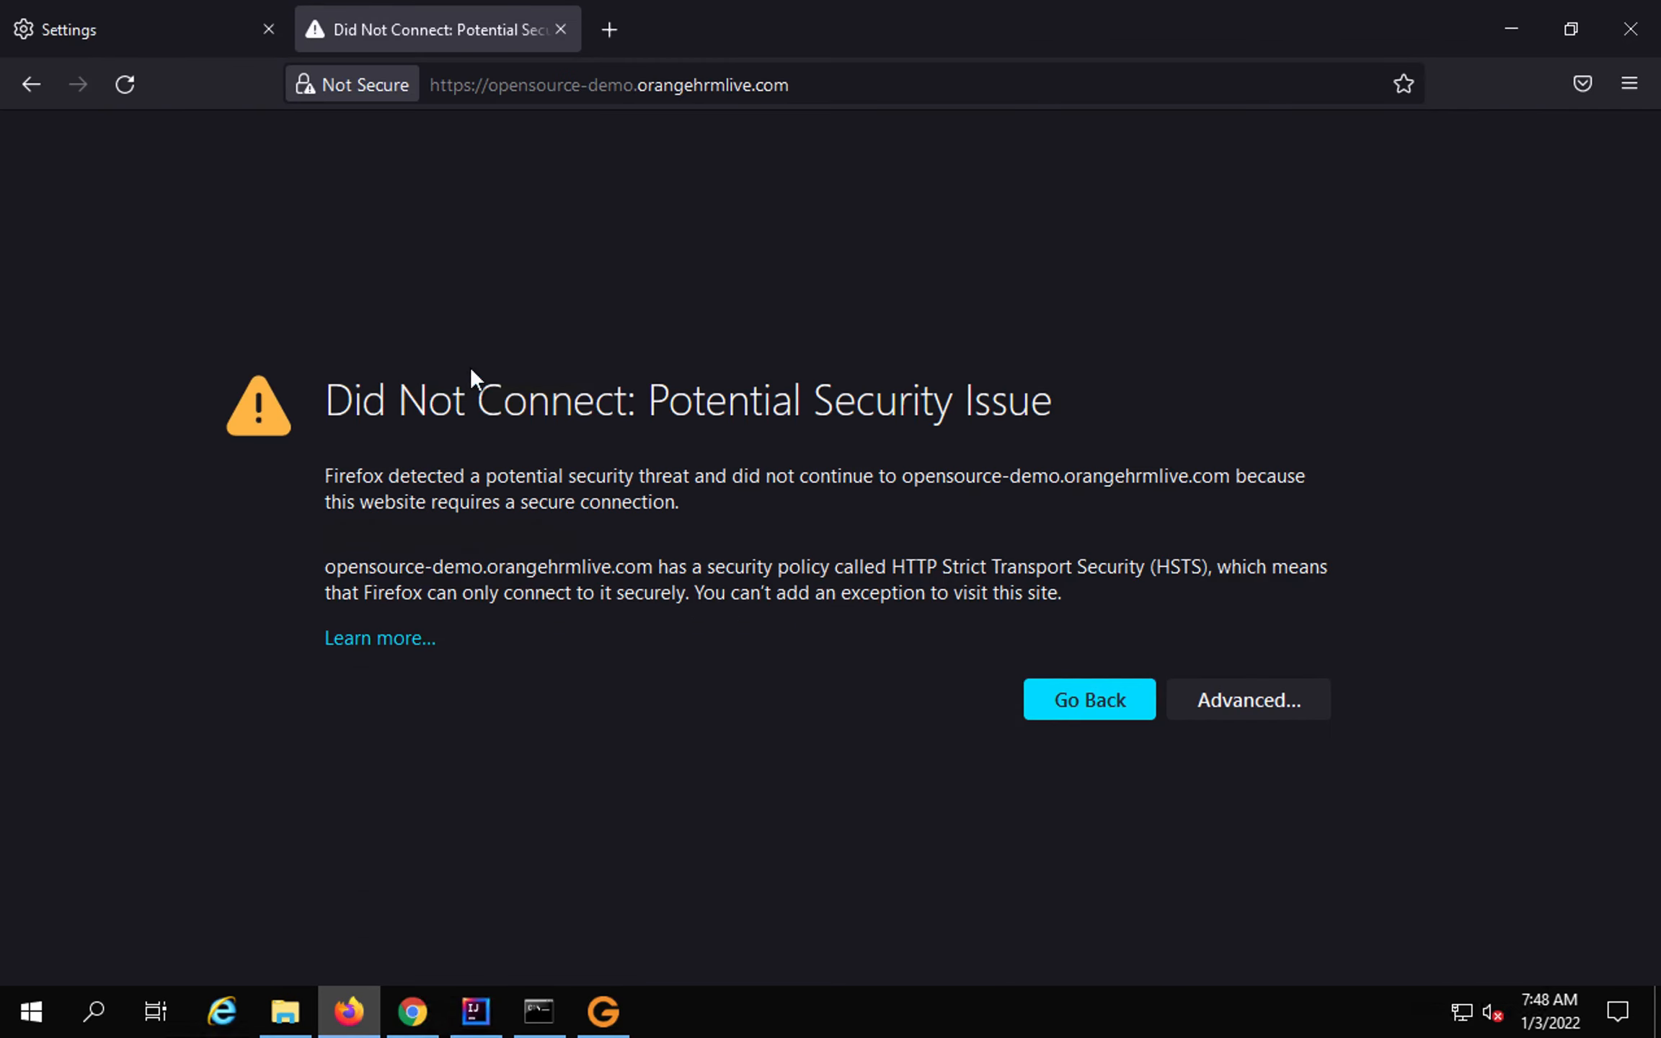
pyautogui.click(119, 29)
pyautogui.click(928, 151)
pyautogui.write('certi')
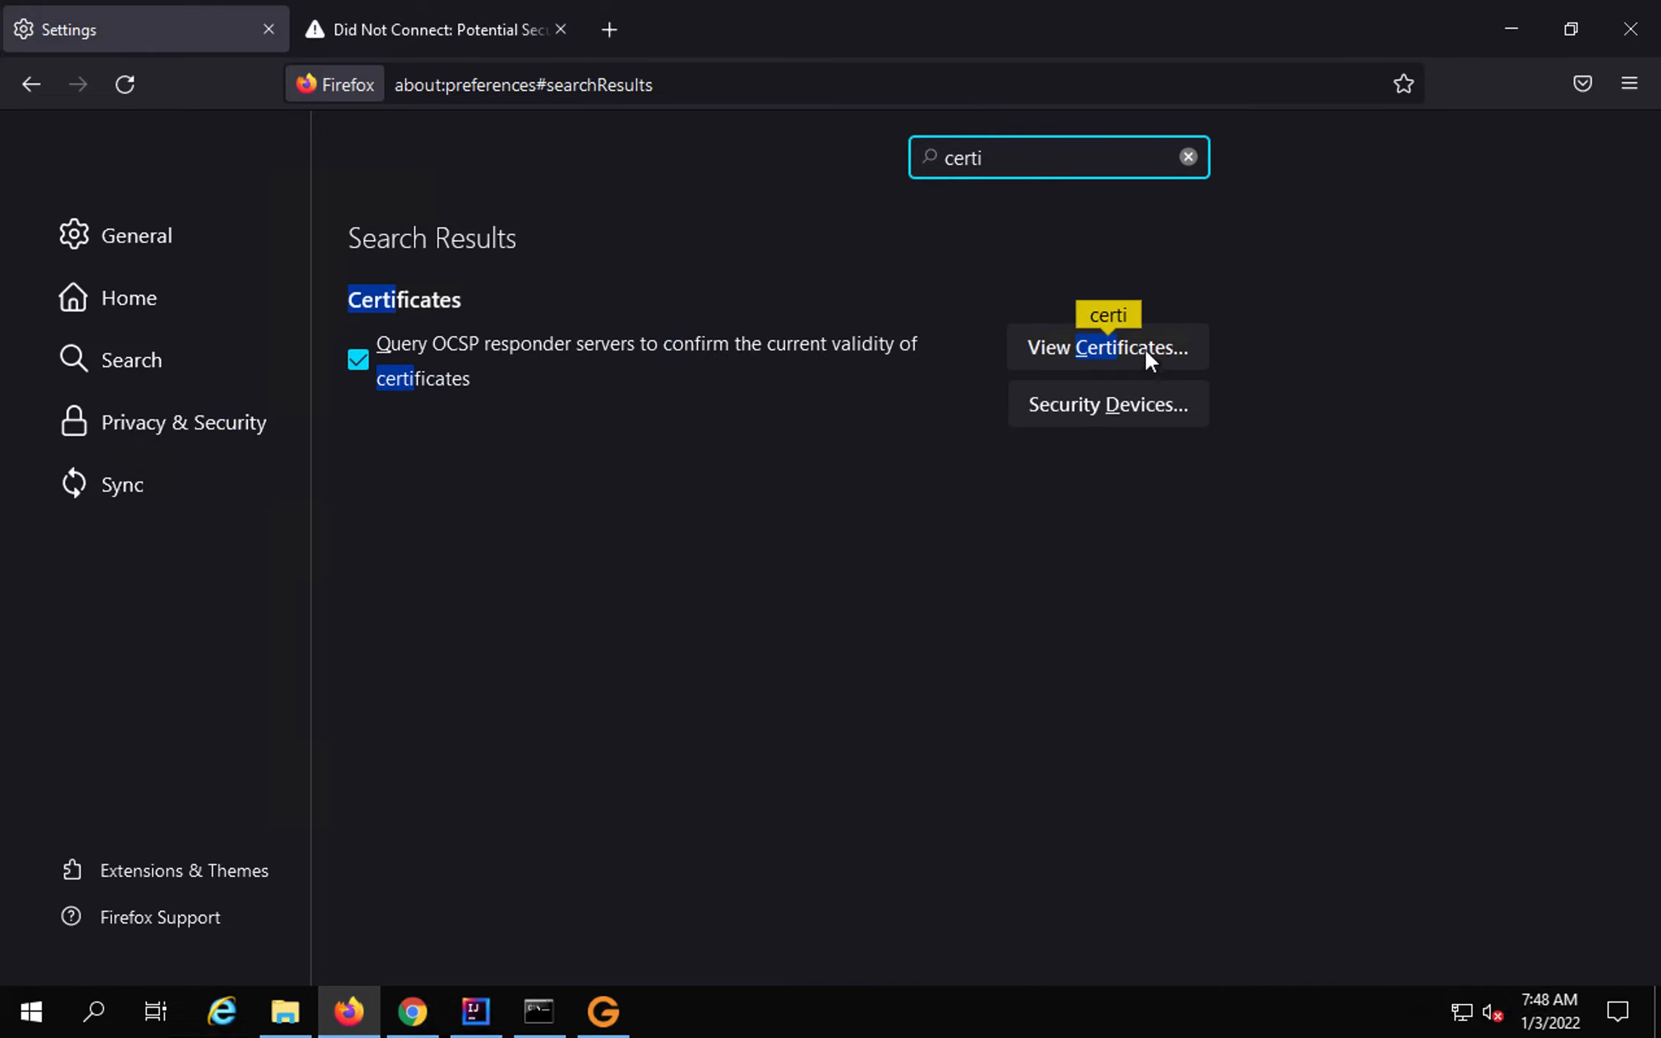
pyautogui.click(1140, 345)
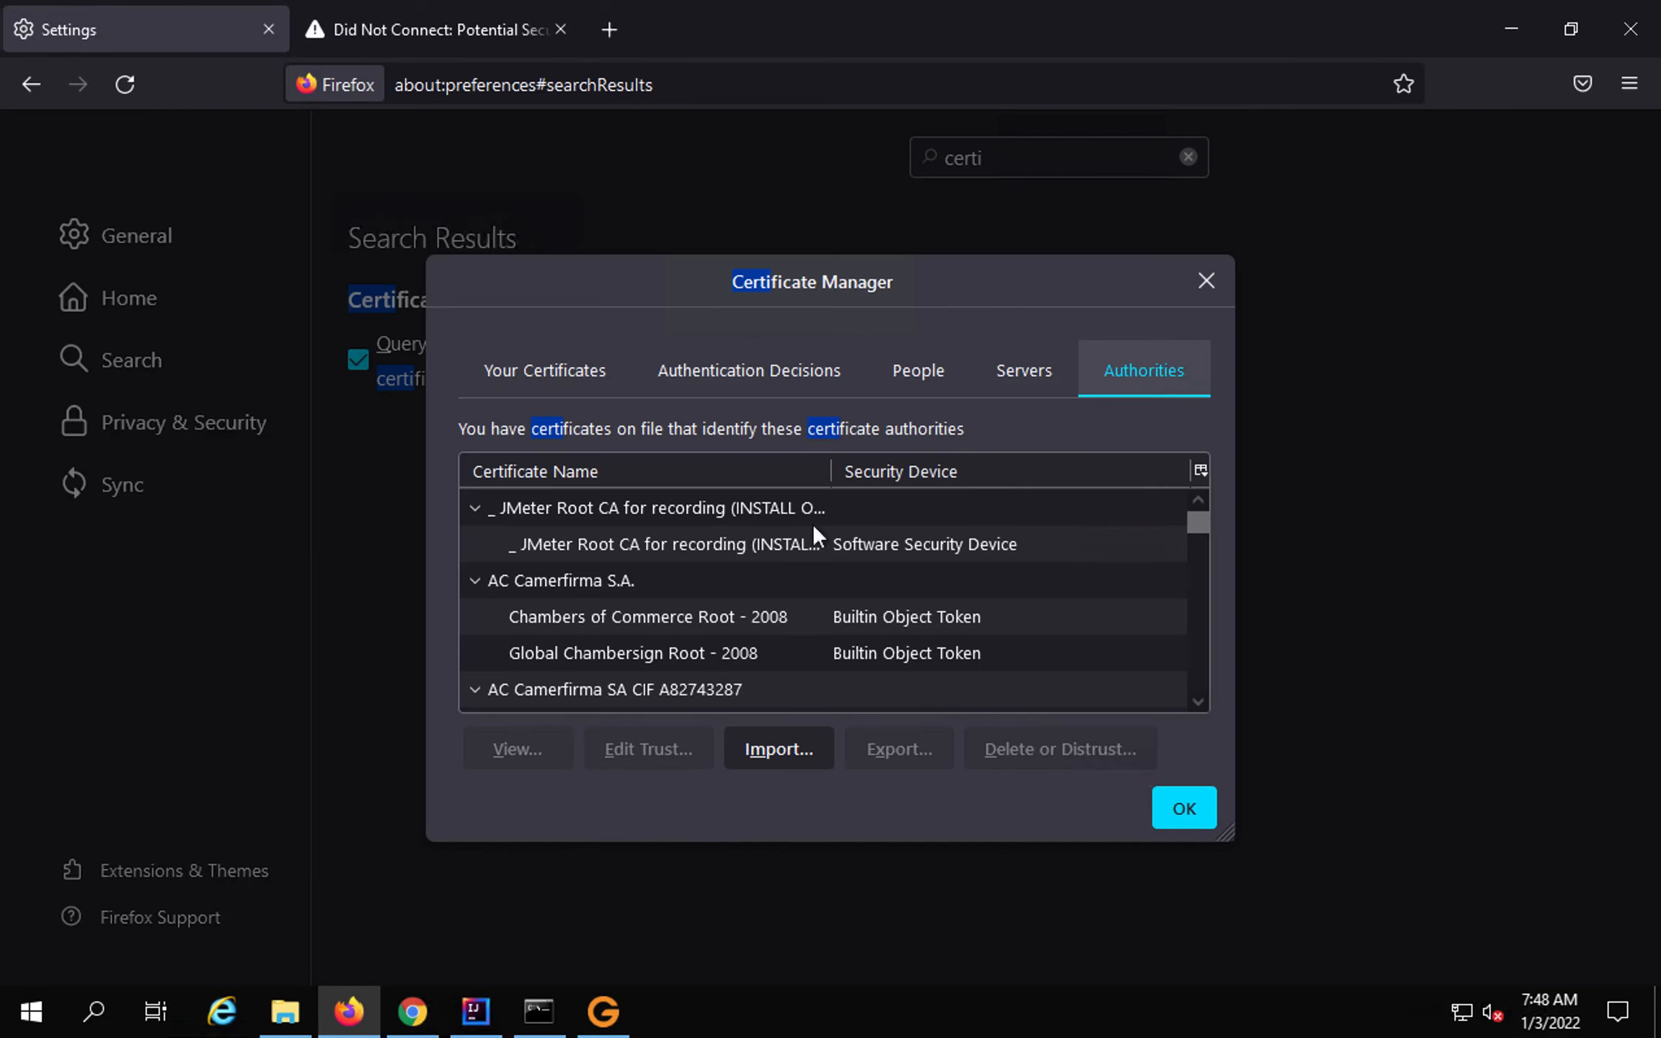
# Import gatlingCA.cert.pem from Documents, trust it to identify websites, and close the manager.
pyautogui.click(784, 743)
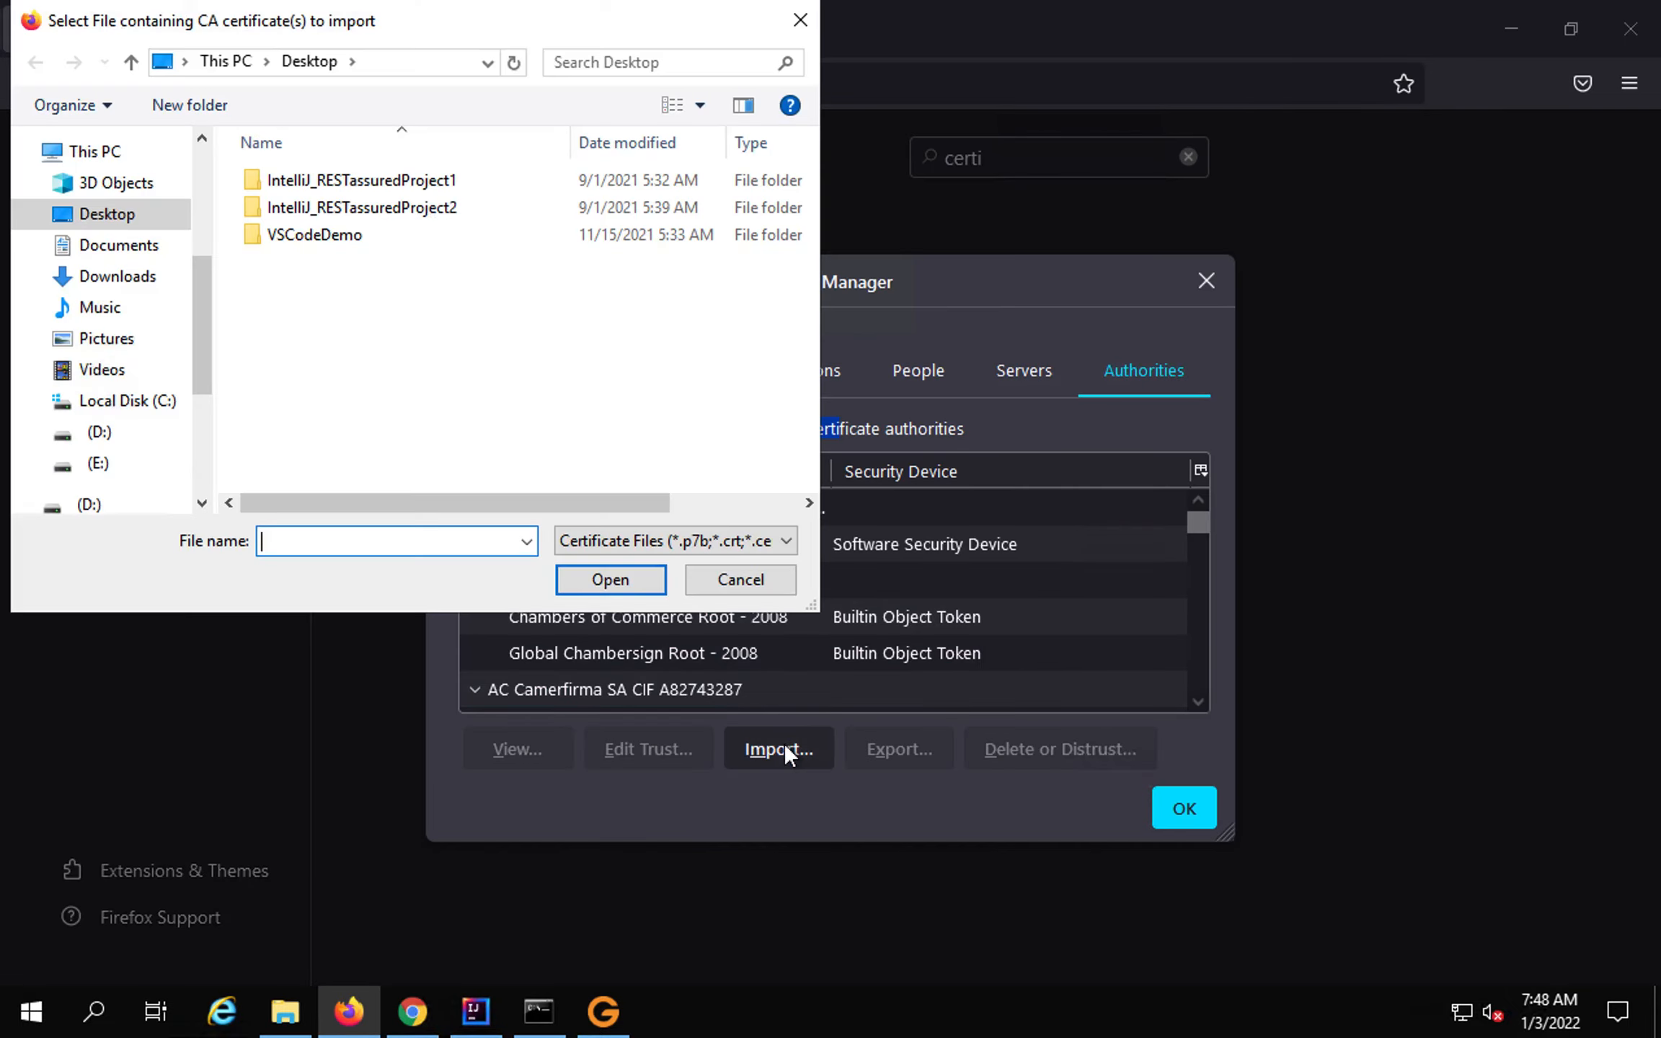
pyautogui.click(615, 548)
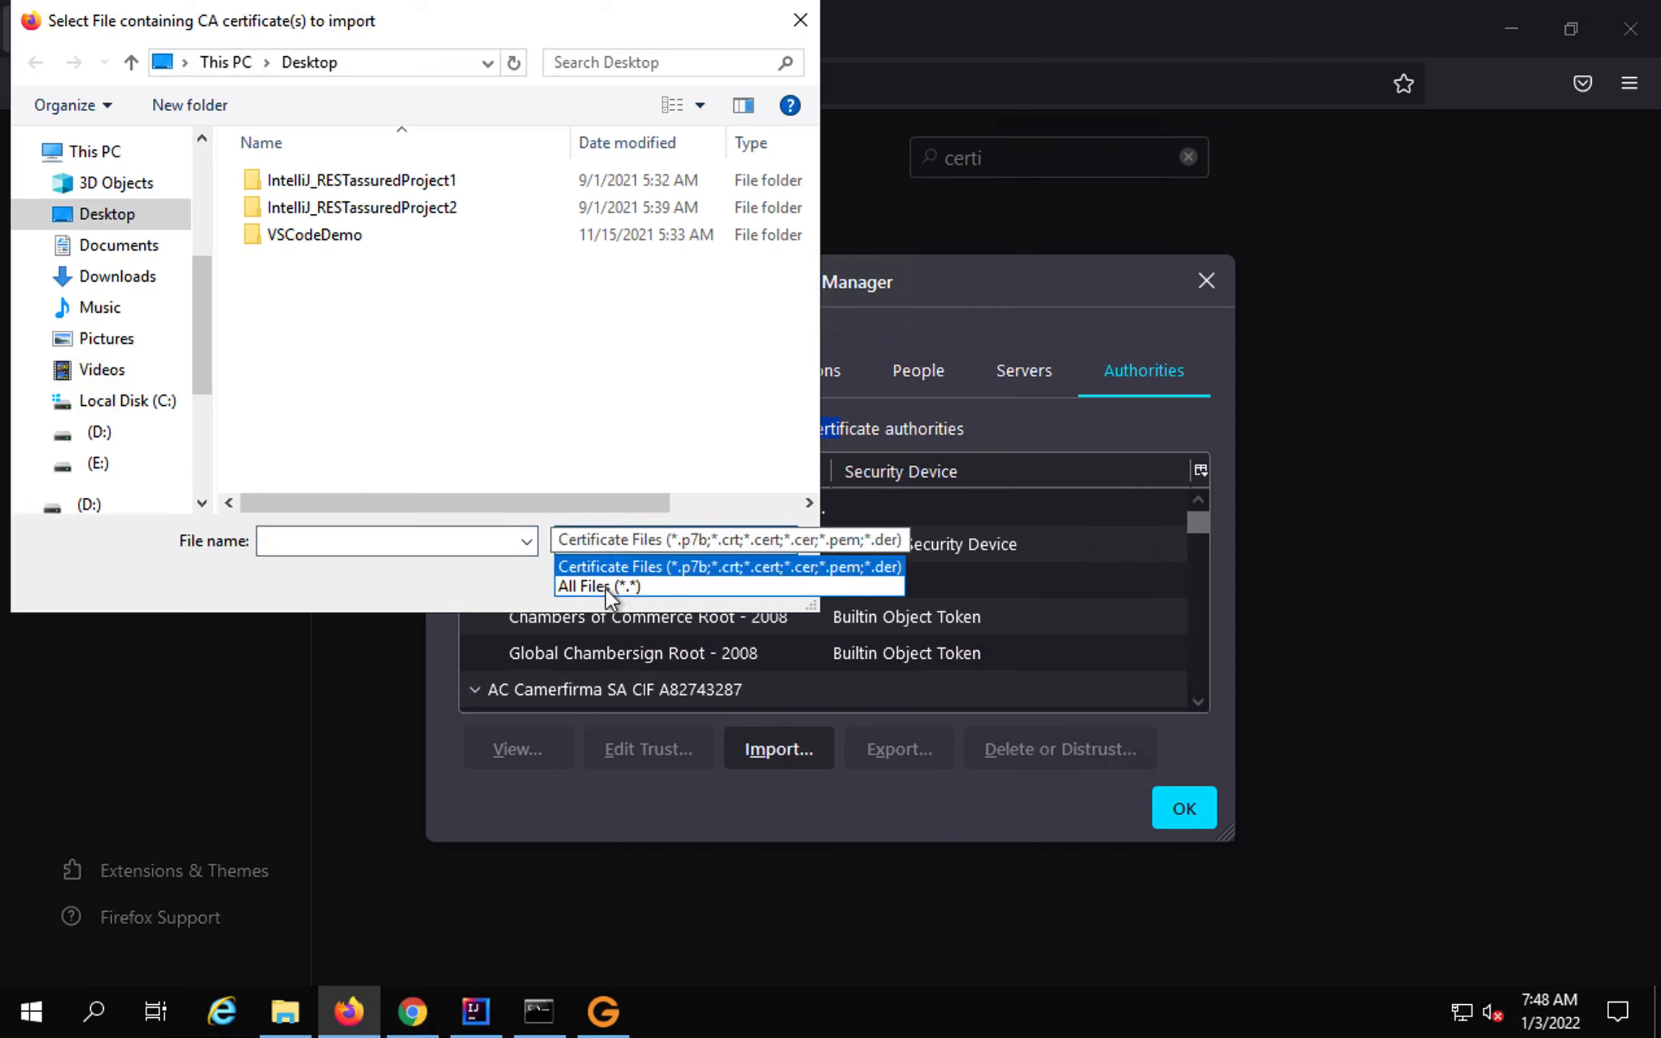
pyautogui.click(609, 587)
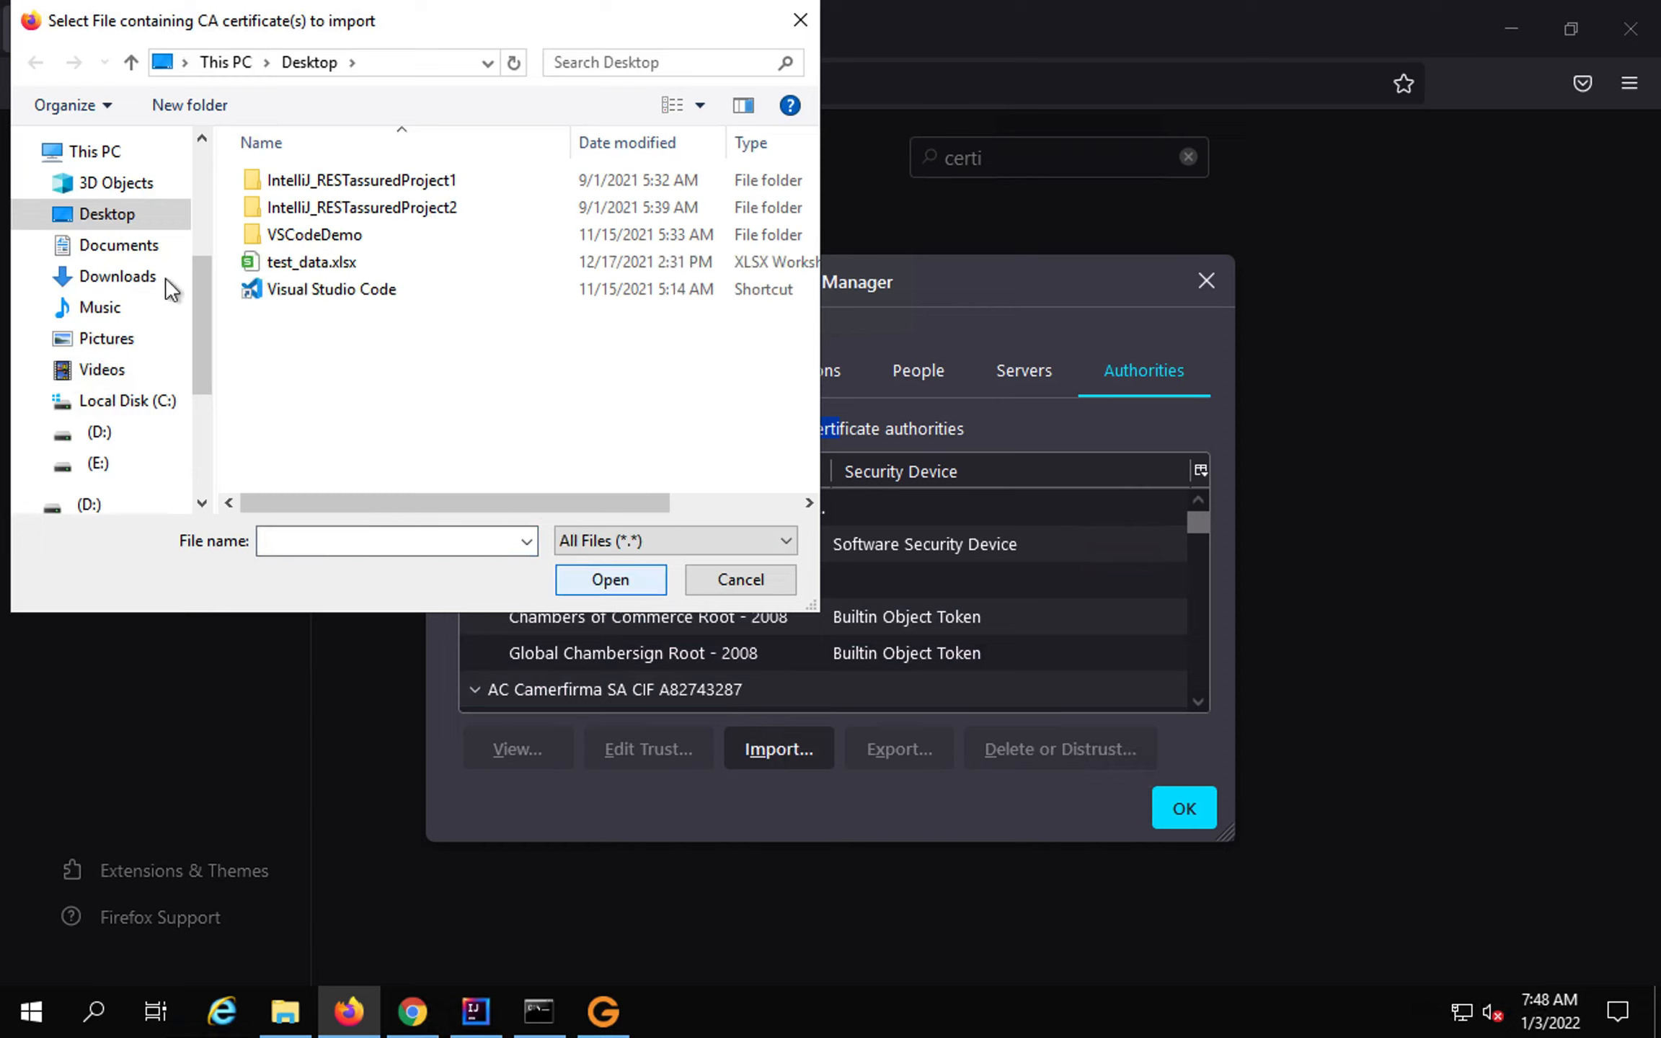
pyautogui.click(119, 248)
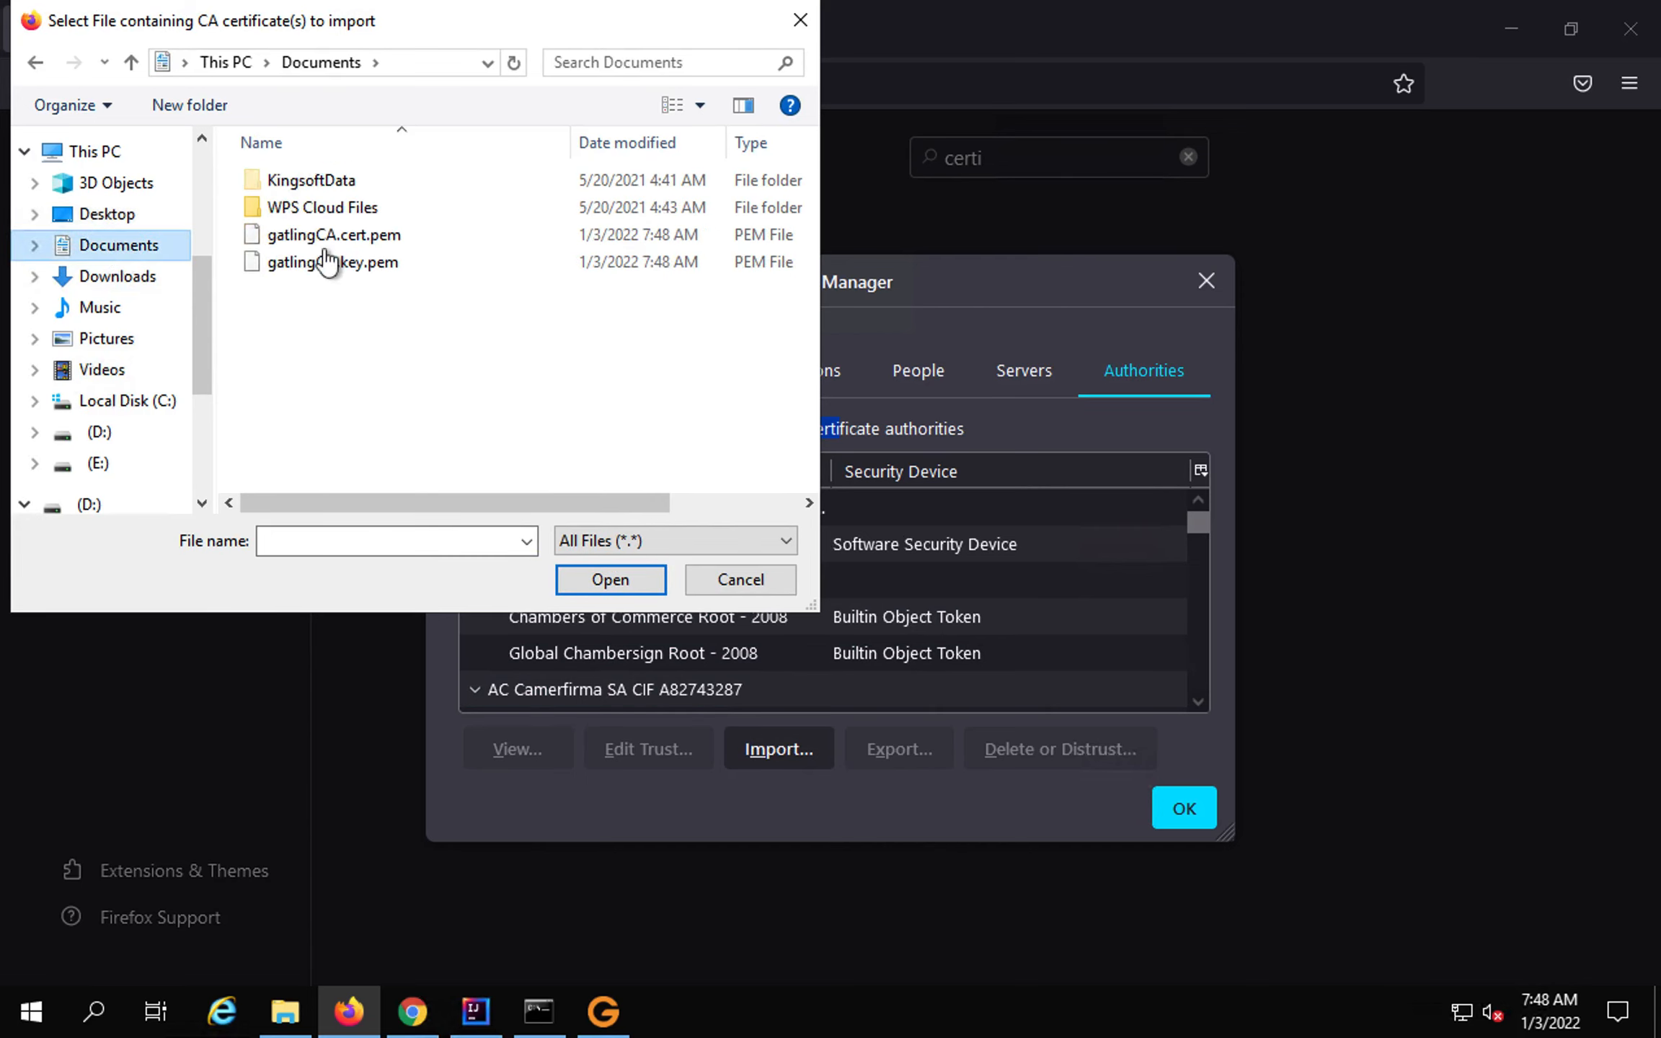
pyautogui.click(364, 238)
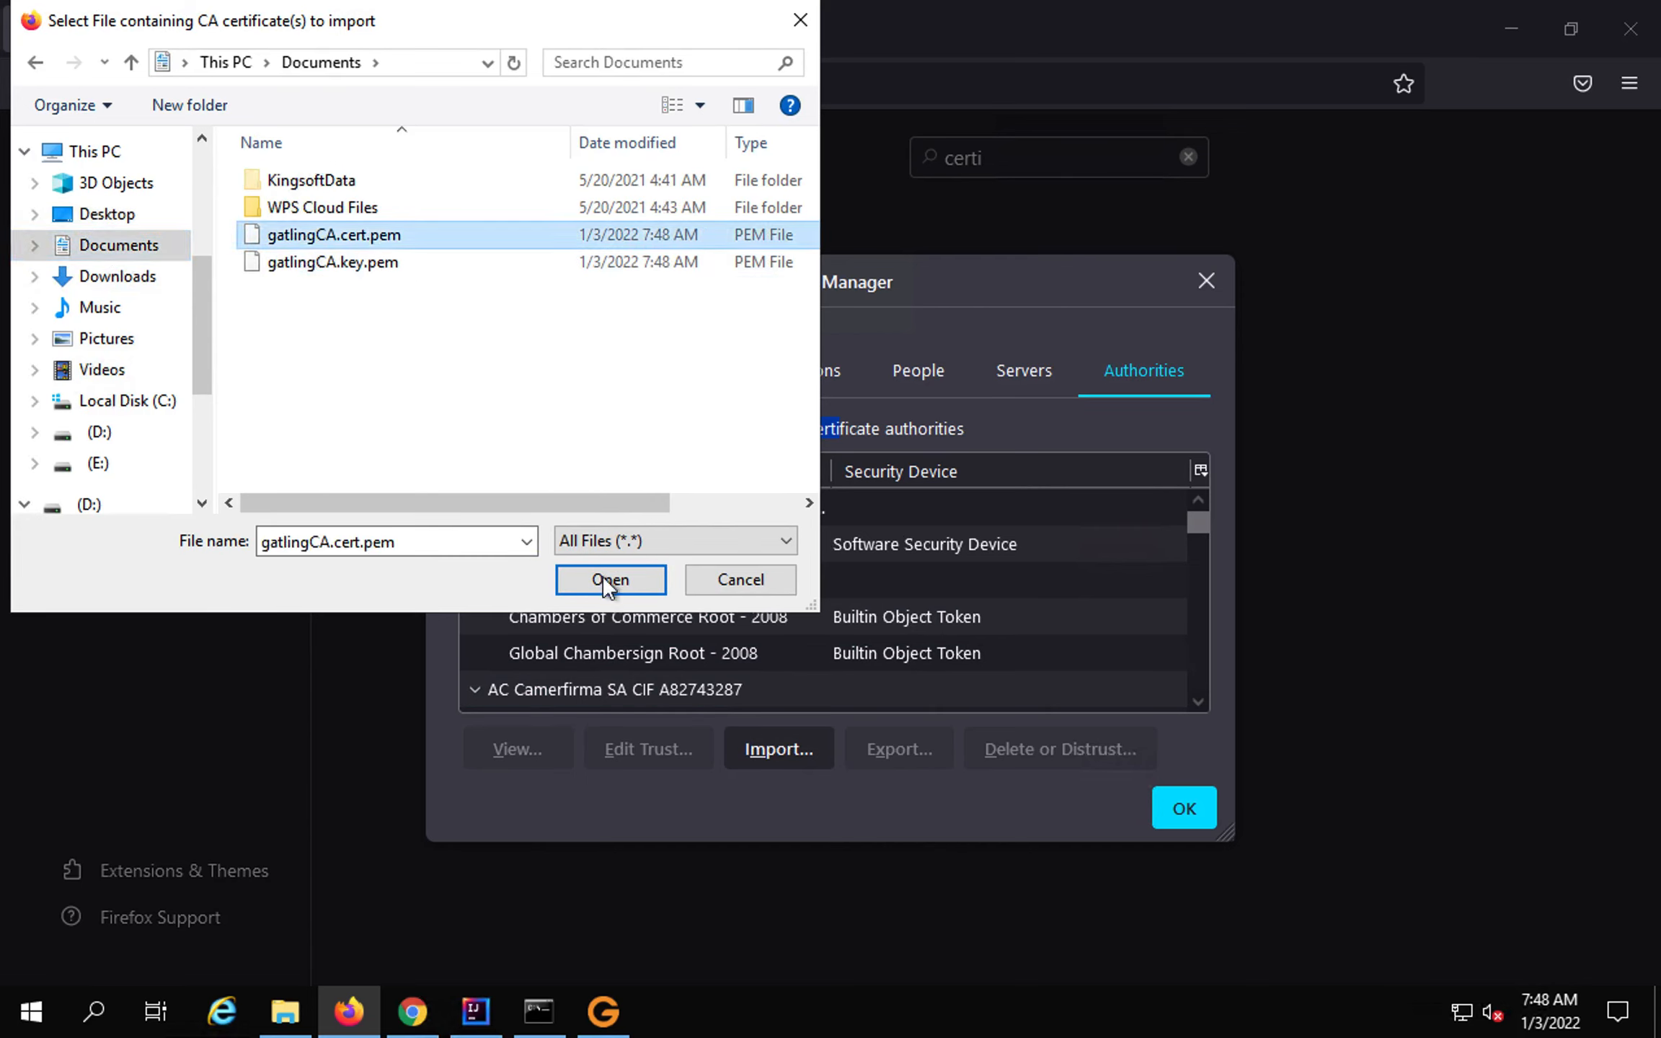
pyautogui.click(609, 579)
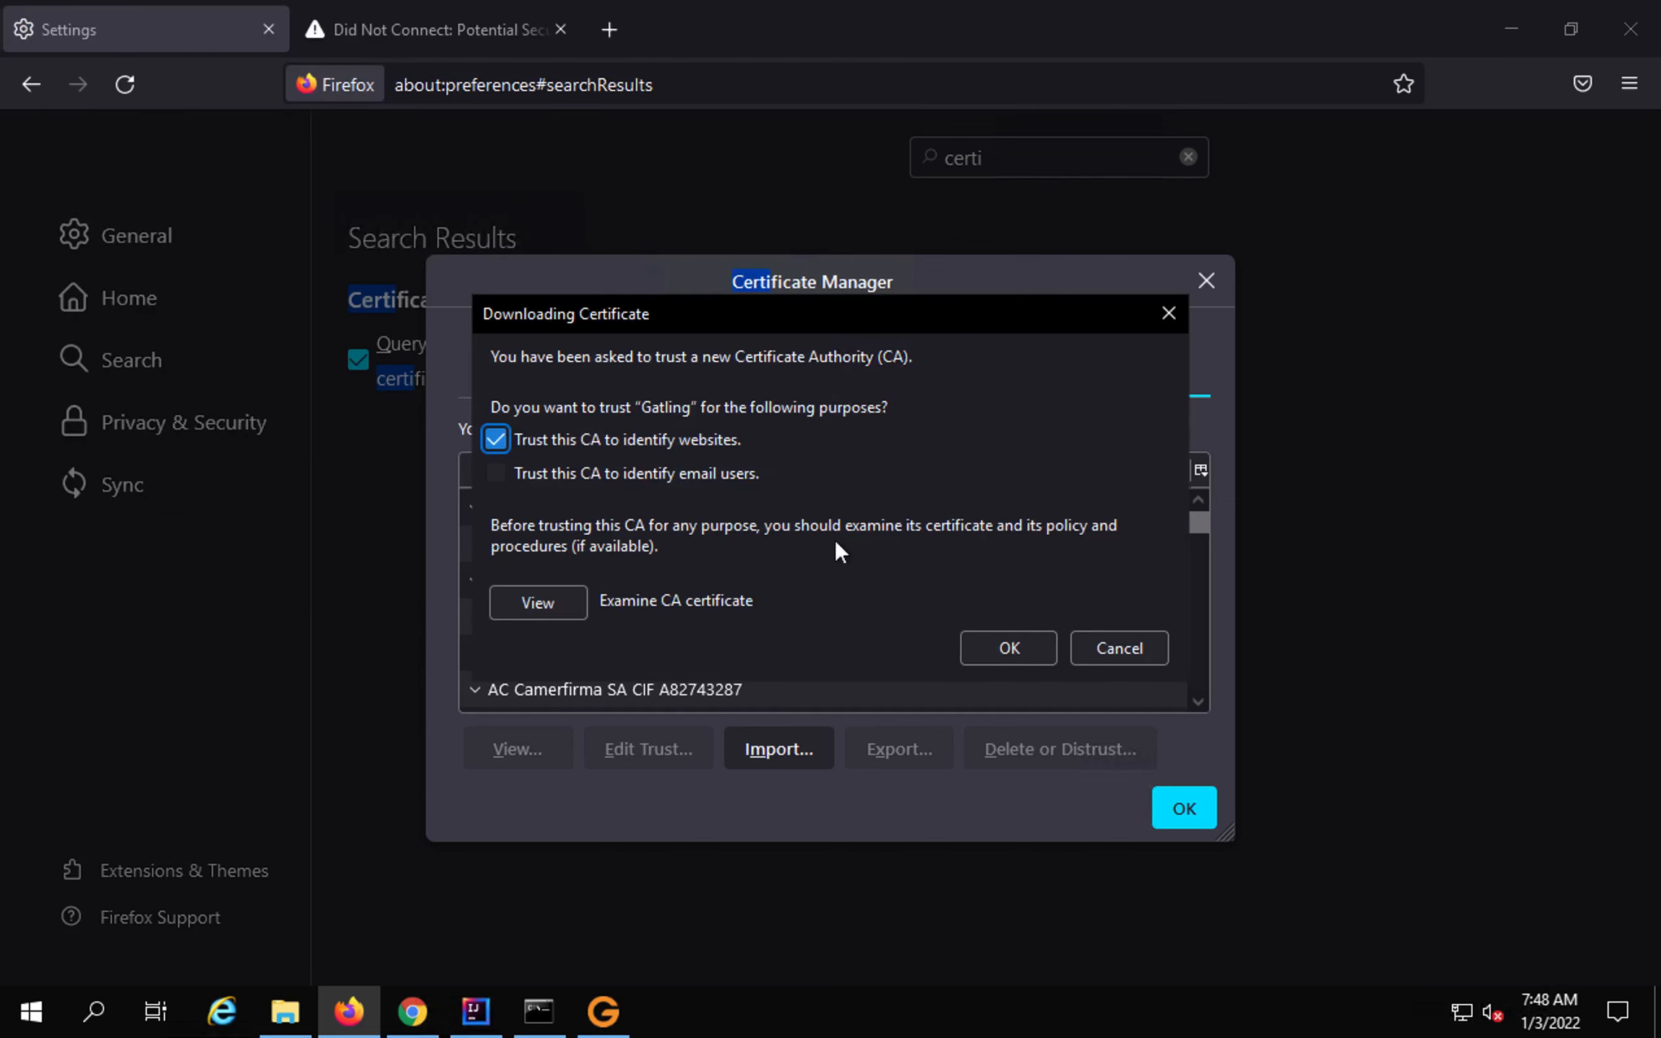
pyautogui.click(1006, 661)
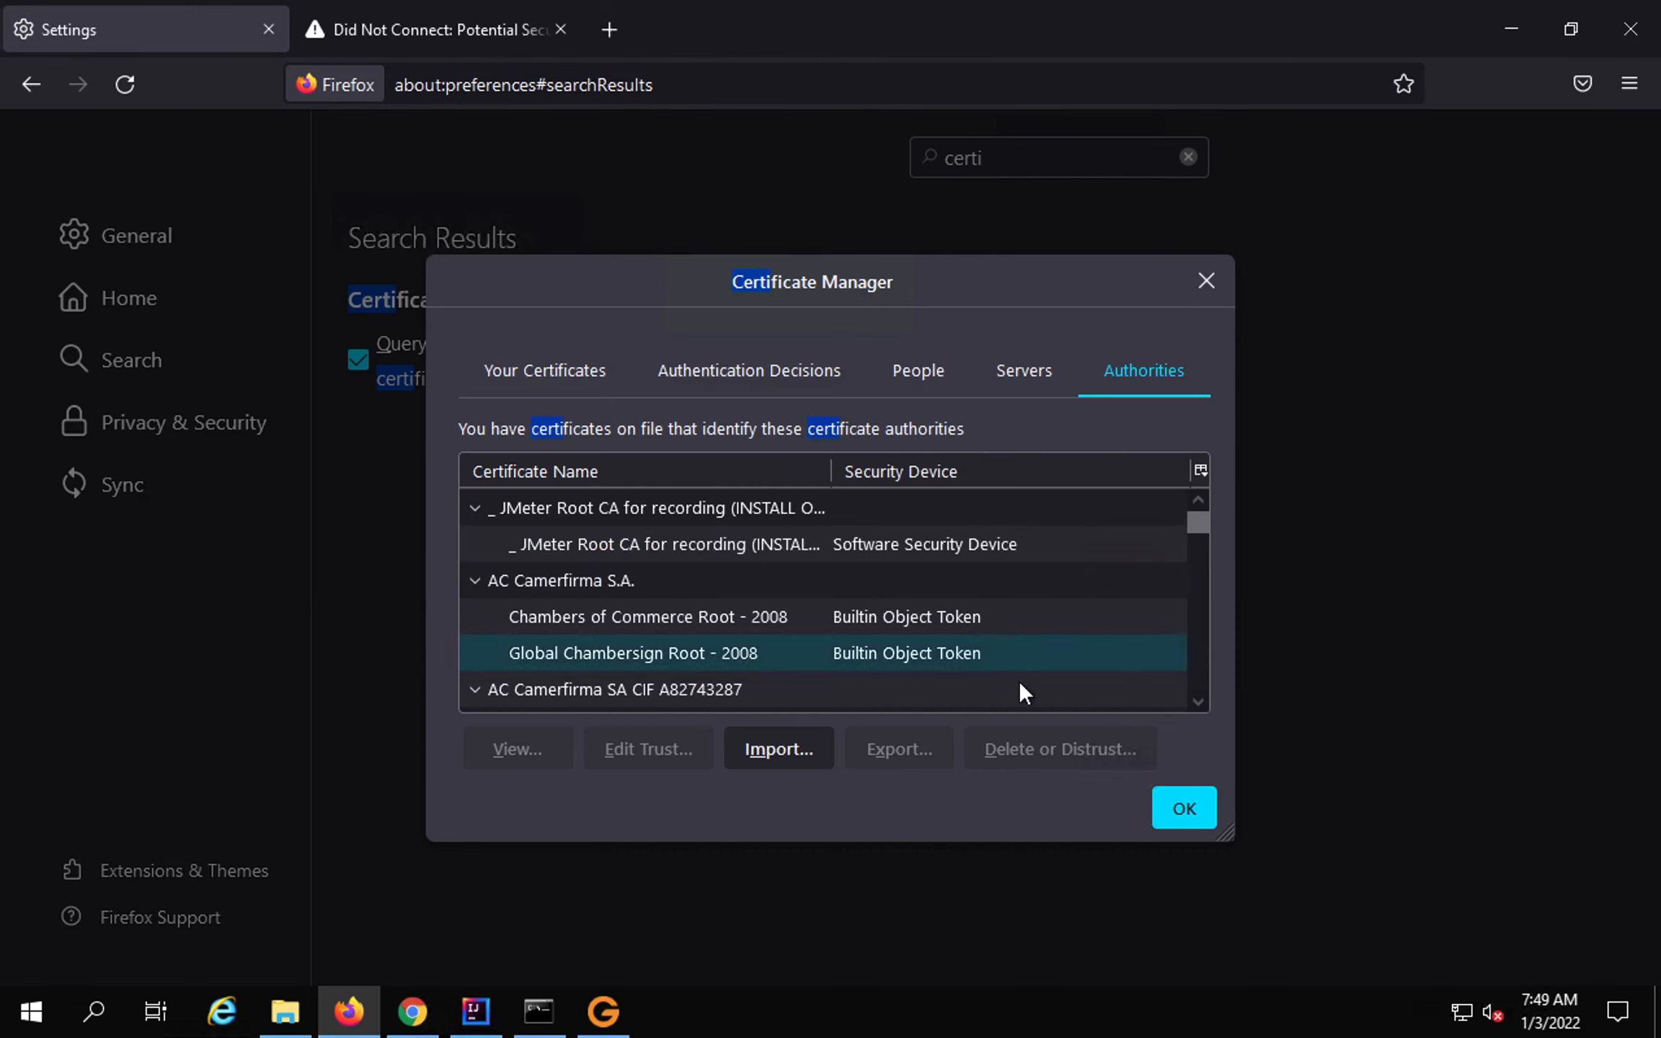
pyautogui.click(1171, 812)
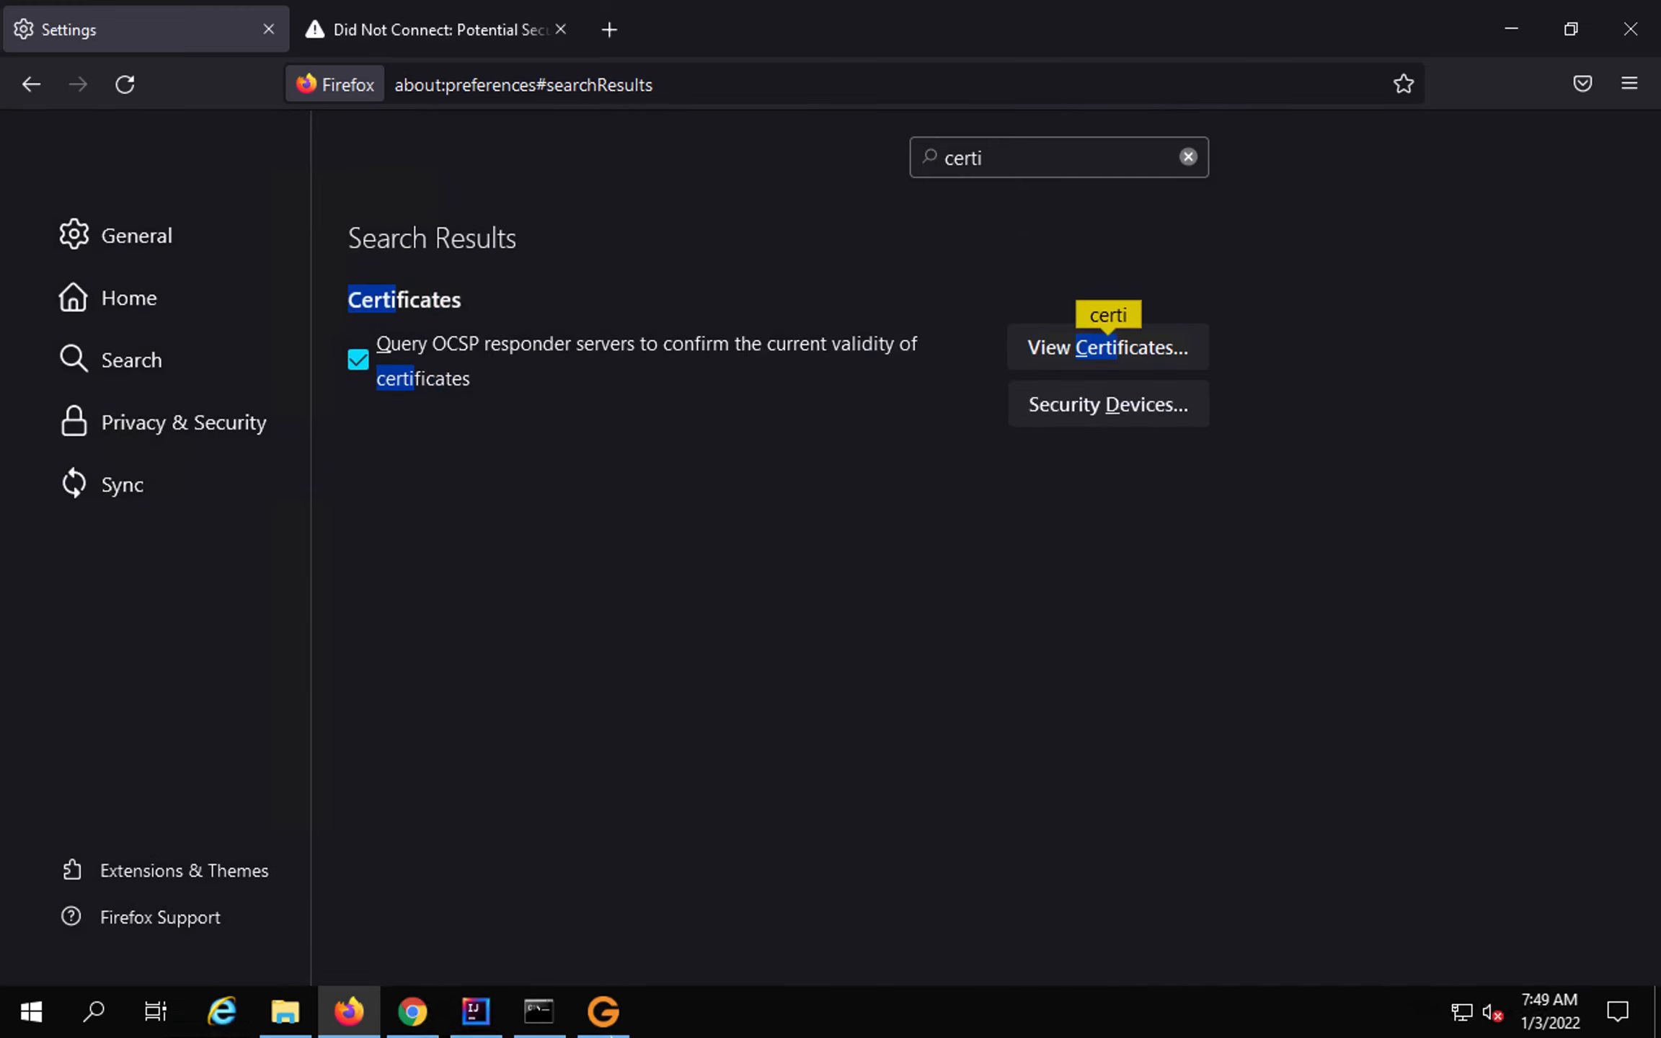
# Start recording with the RecordedSimulation1 configuration and return to Firefox.
pyautogui.click(614, 1020)
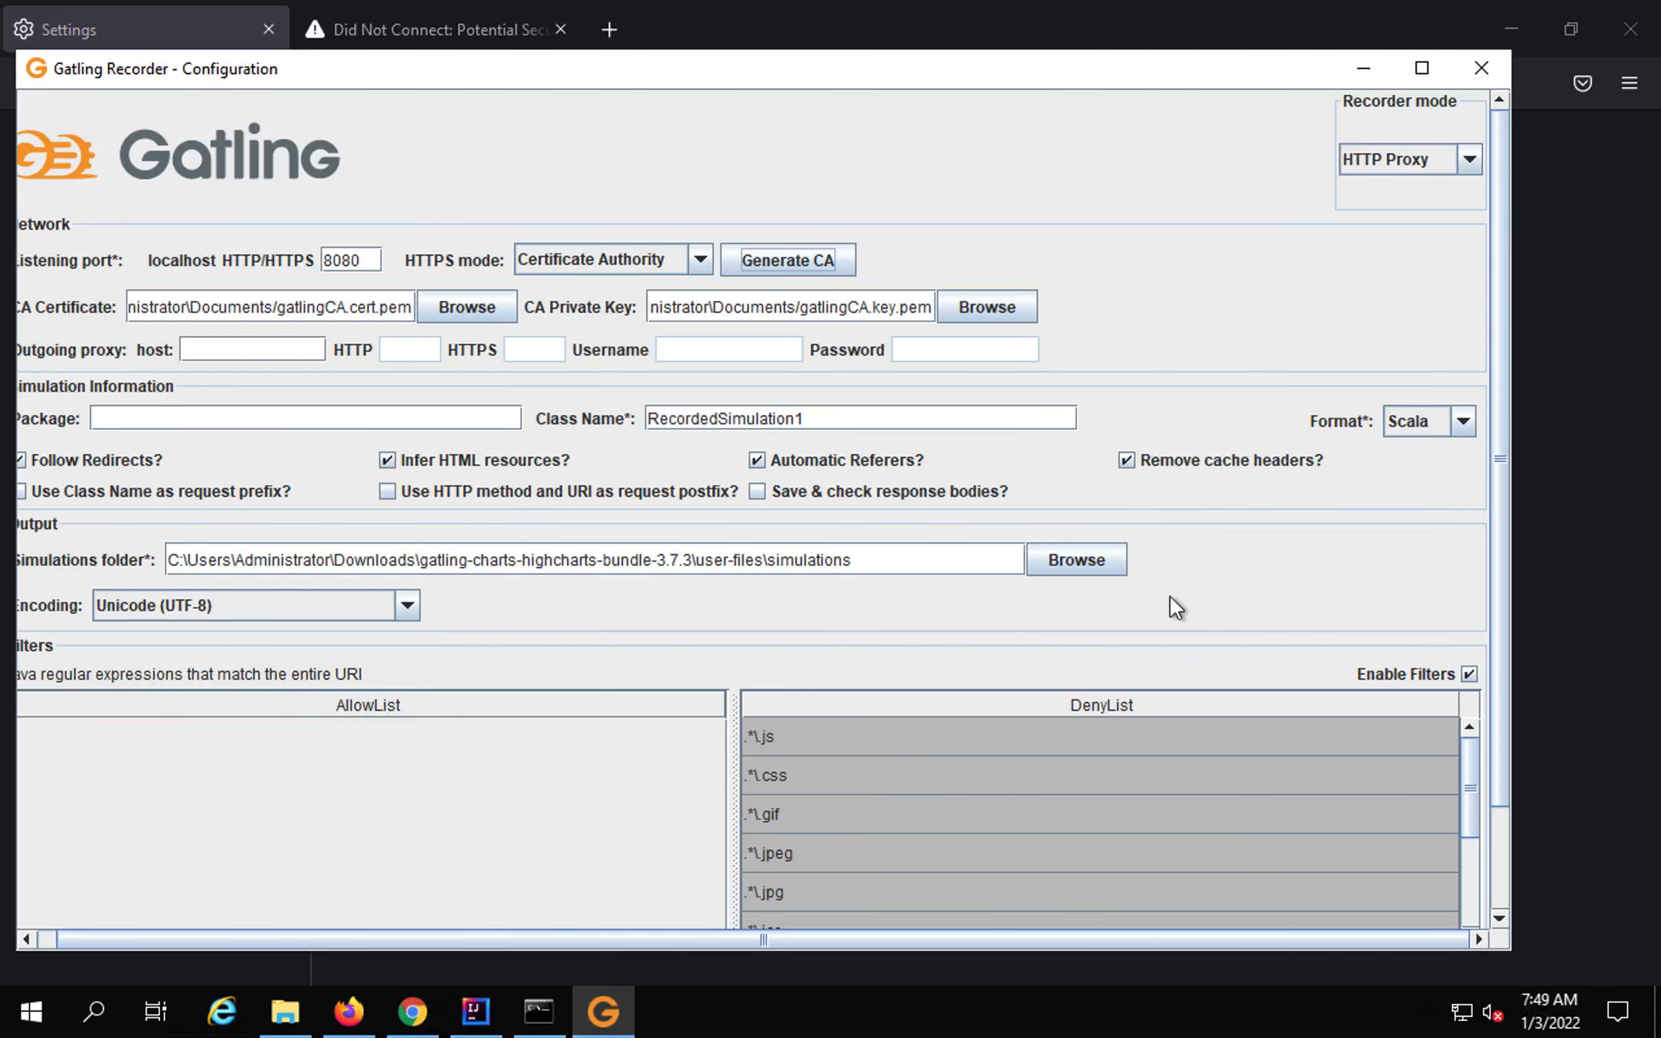
pyautogui.moveTo(1497, 672); pyautogui.dragTo(1485, 769)
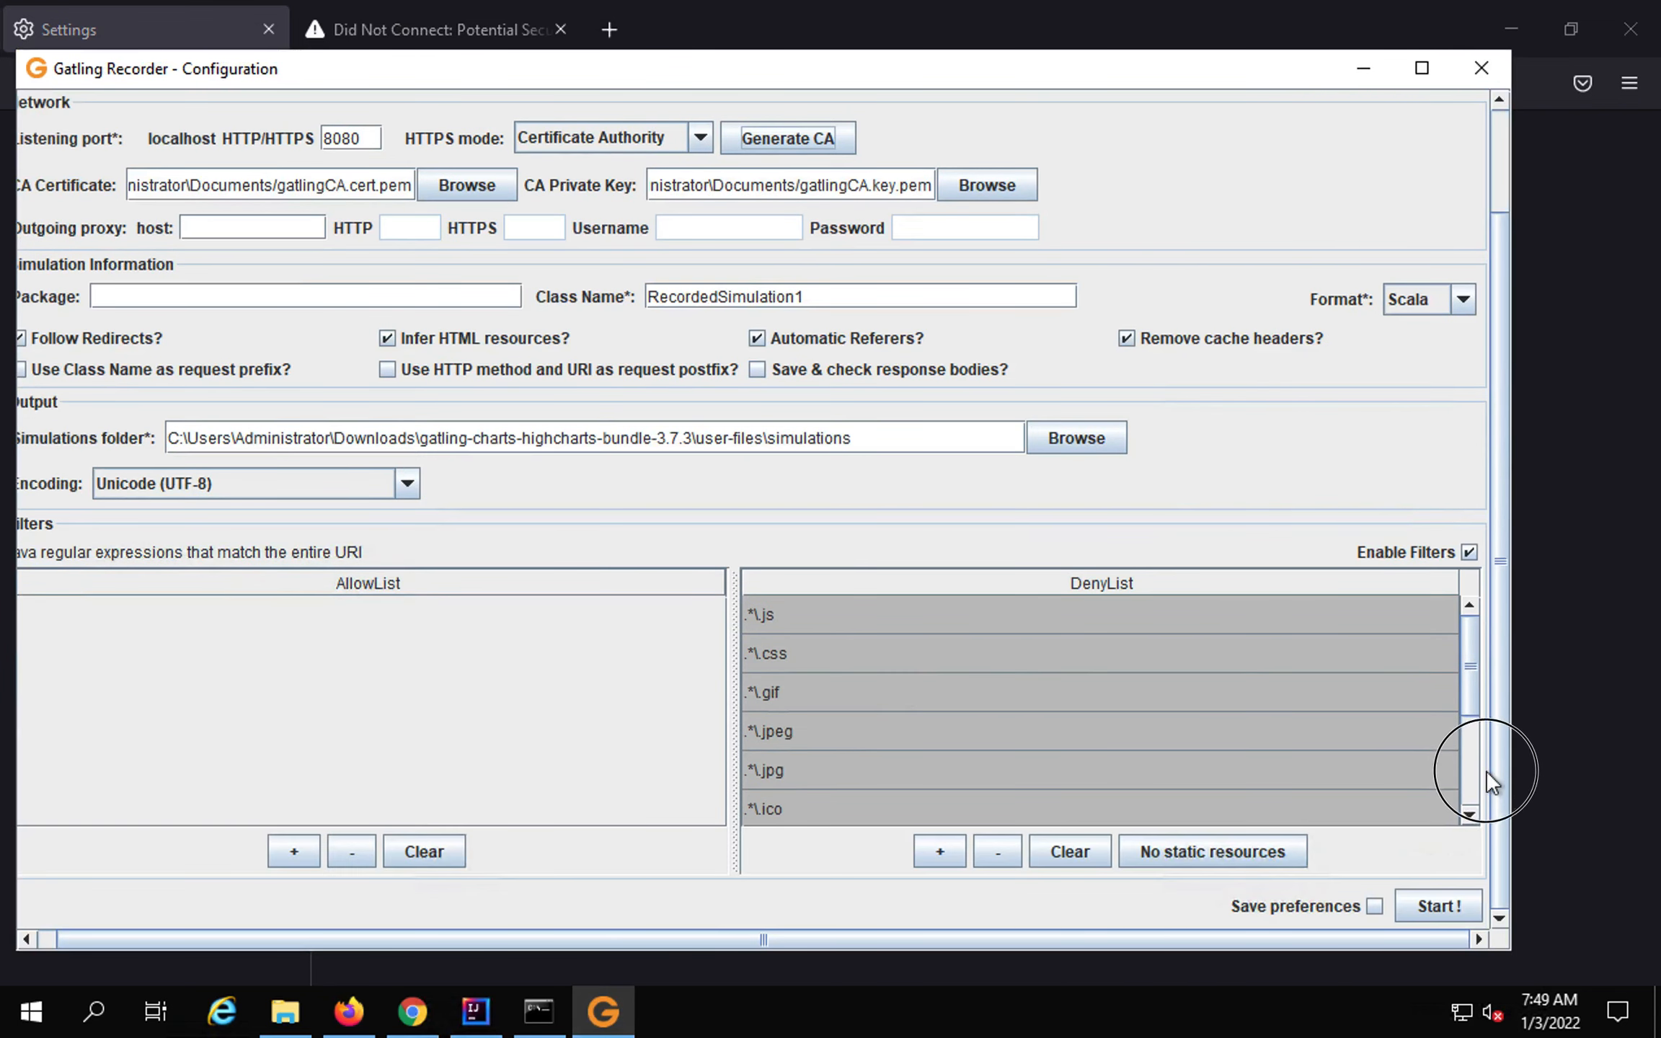
pyautogui.click(1438, 906)
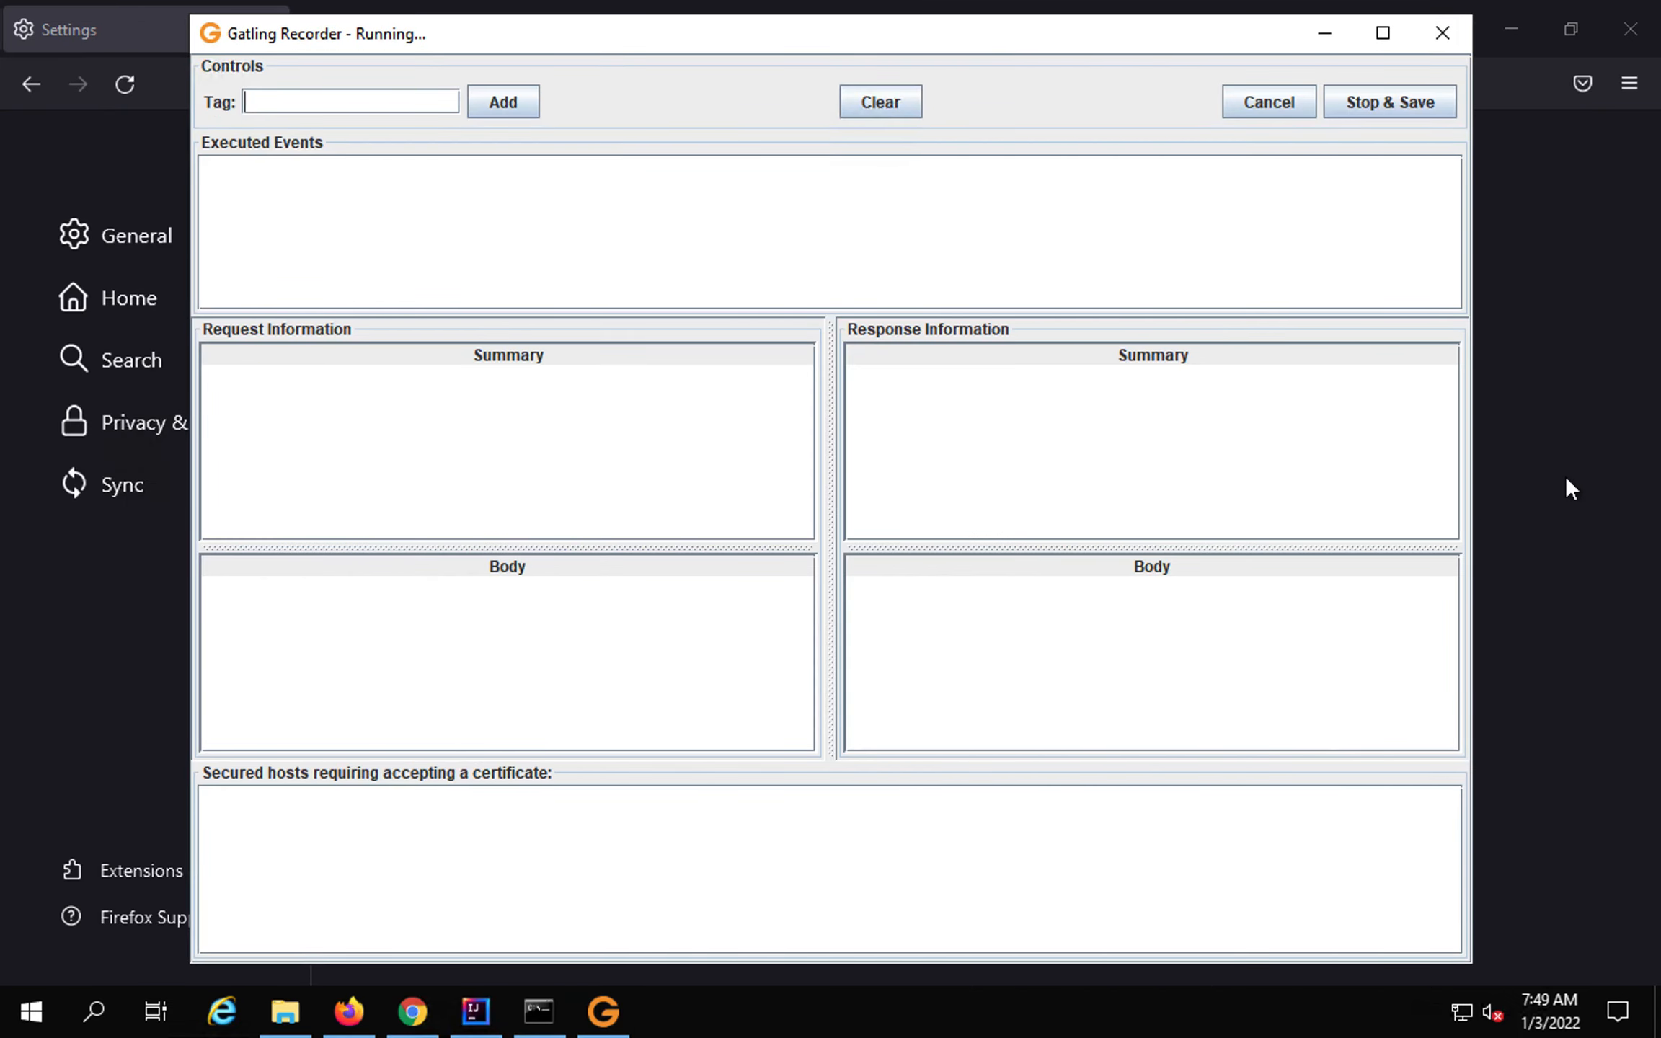
pyautogui.hotkey('alt', 'Tab')
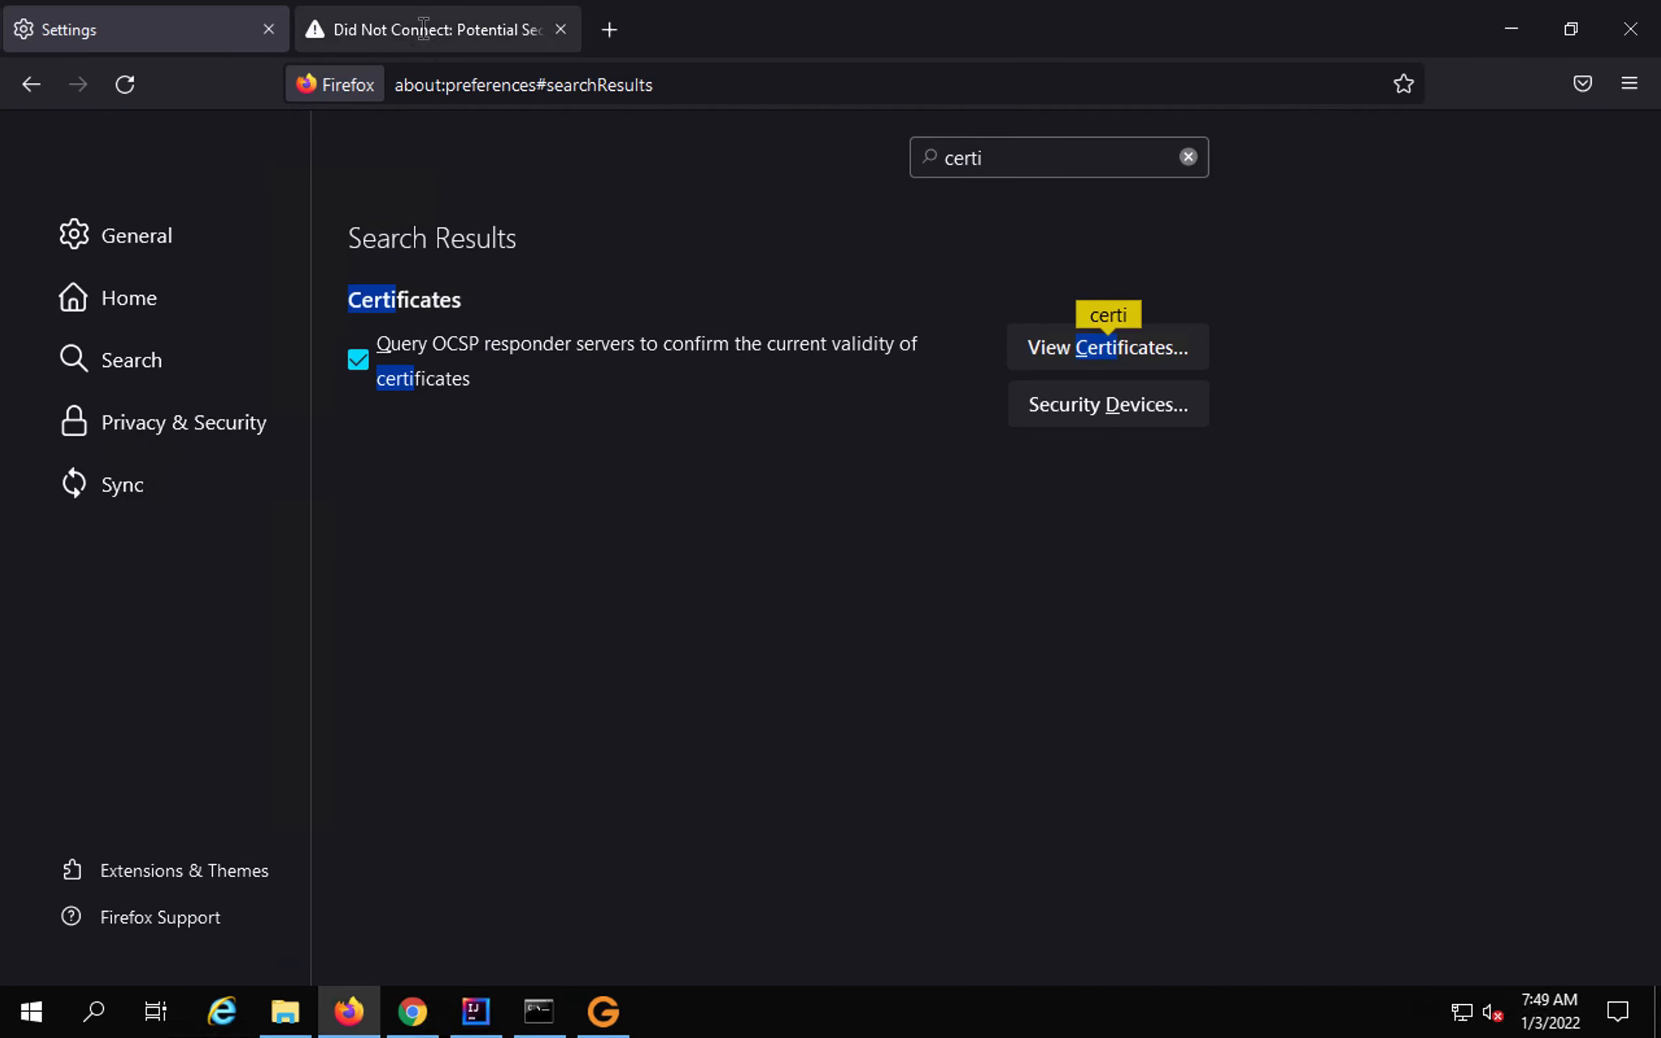
# Reload the OrangeHRM demo site through the proxy and confirm the recorder captured its GET request.
pyautogui.click(421, 30)
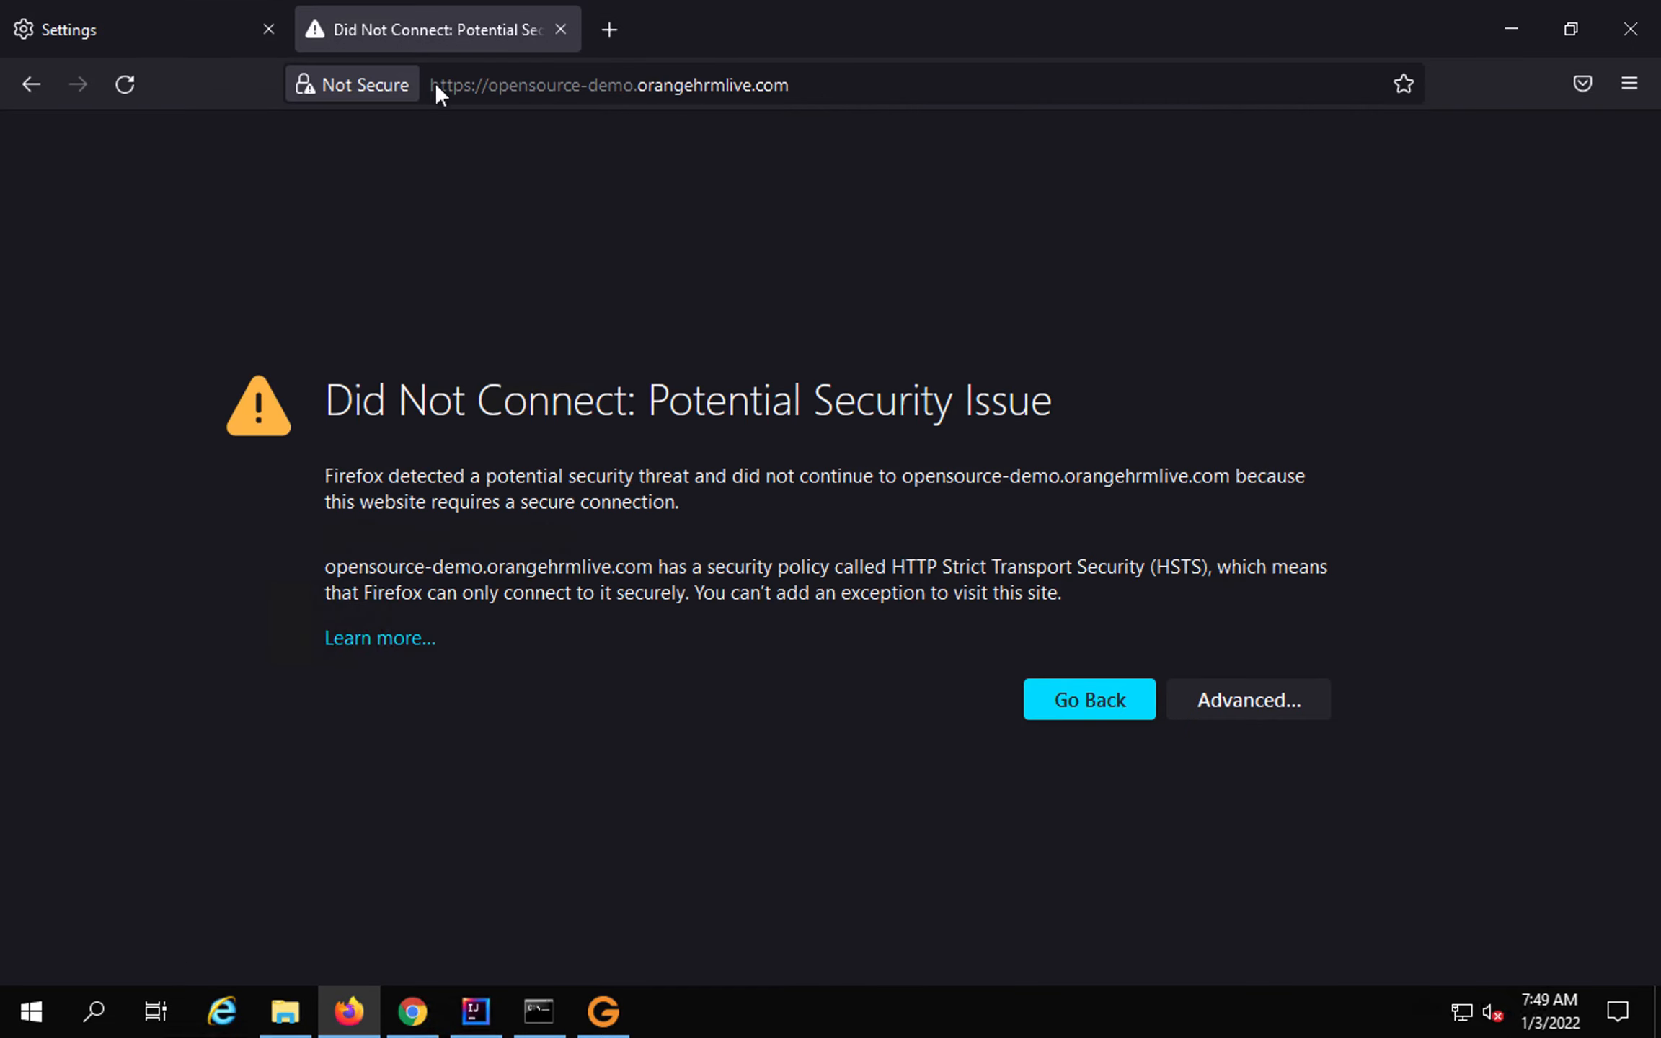
pyautogui.click(488, 84)
pyautogui.press('Return')
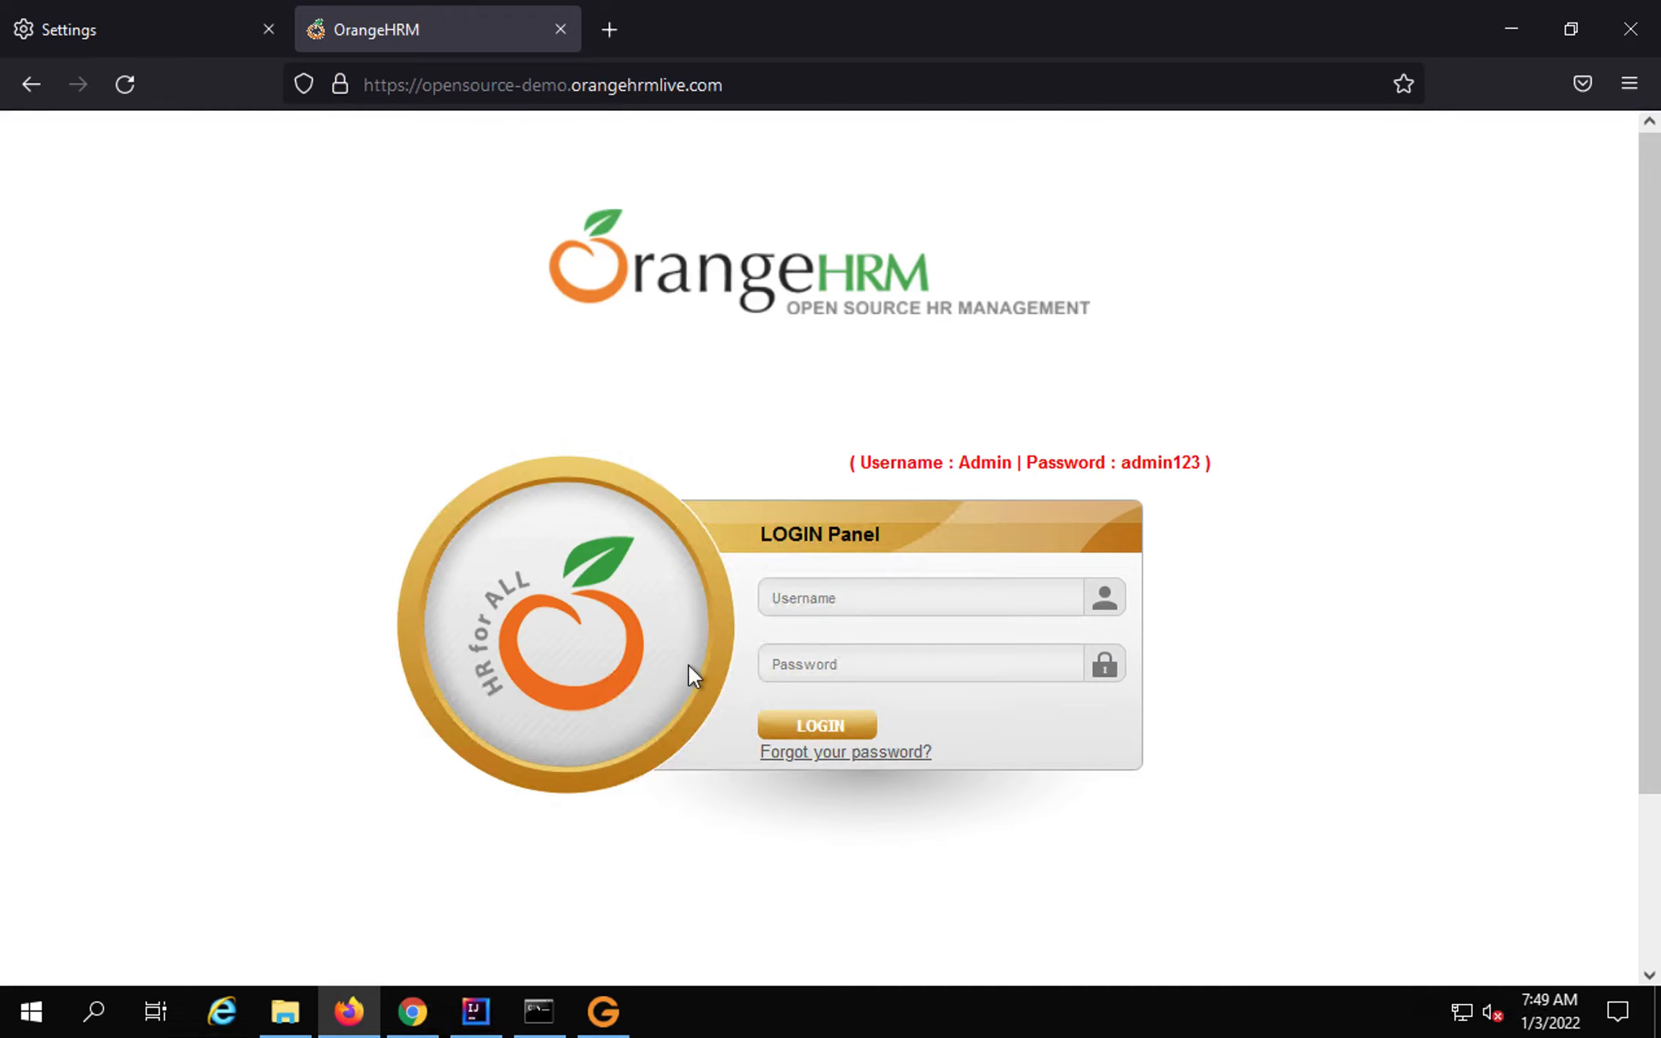
pyautogui.click(603, 1027)
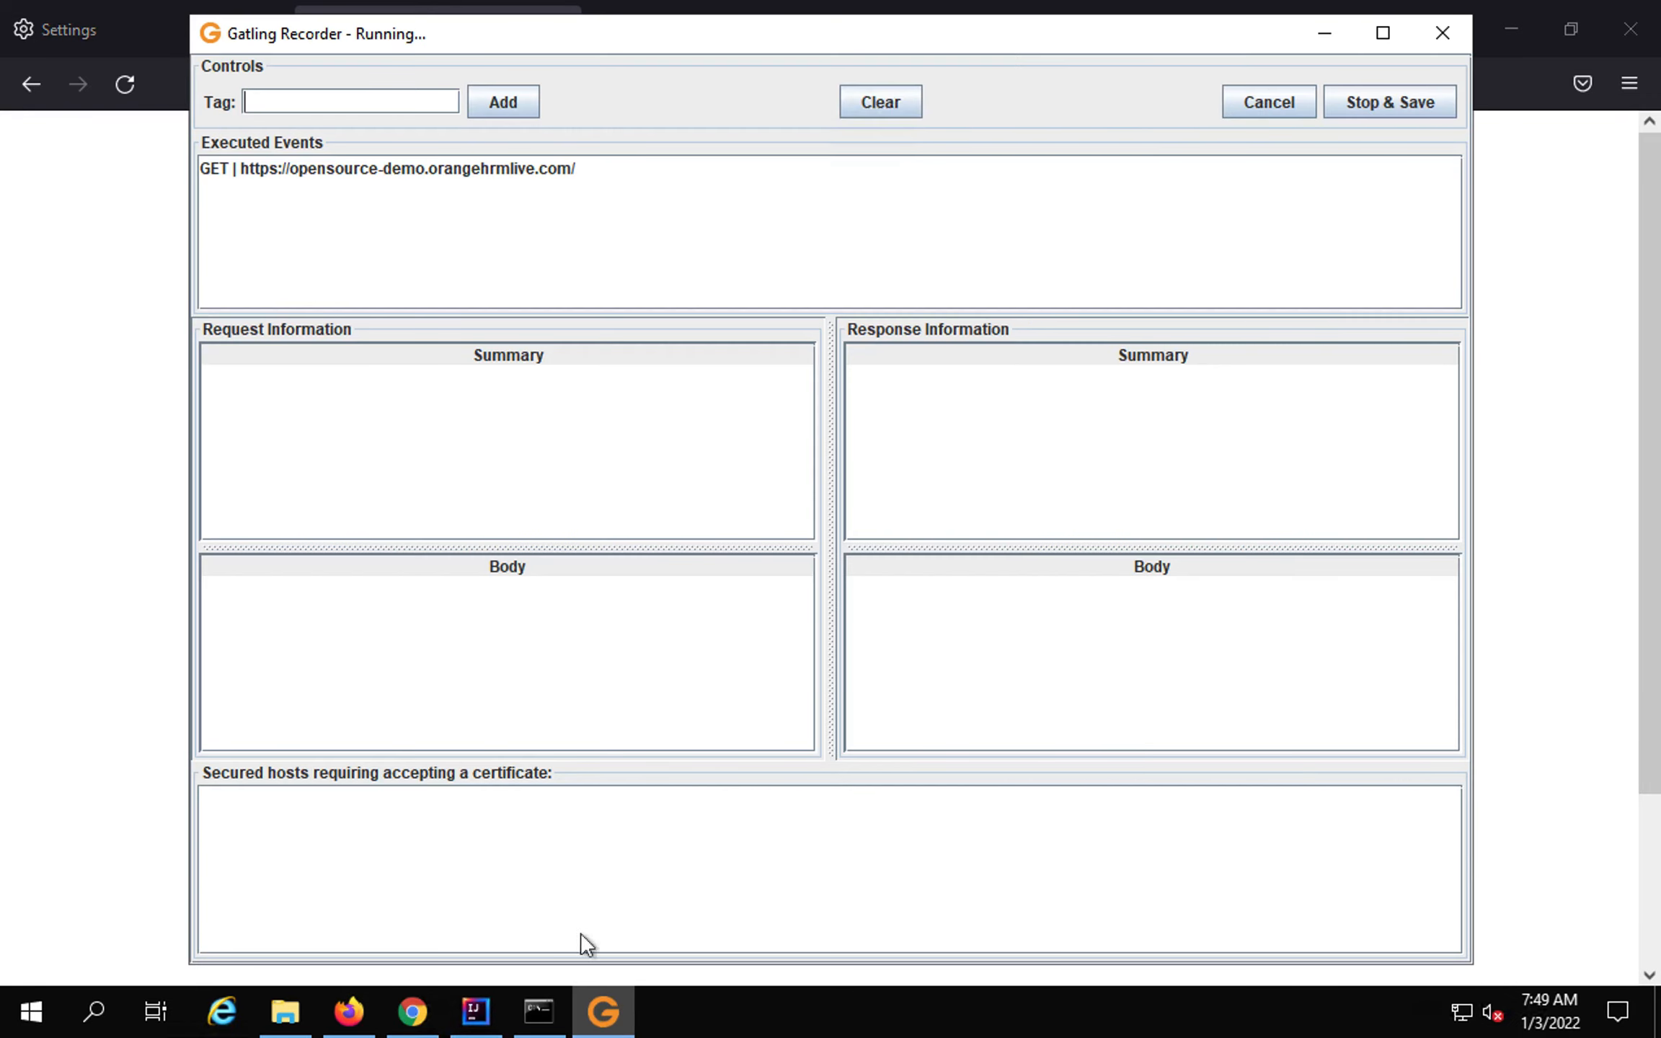
pyautogui.moveTo(190, 140); pyautogui.dragTo(622, 219)
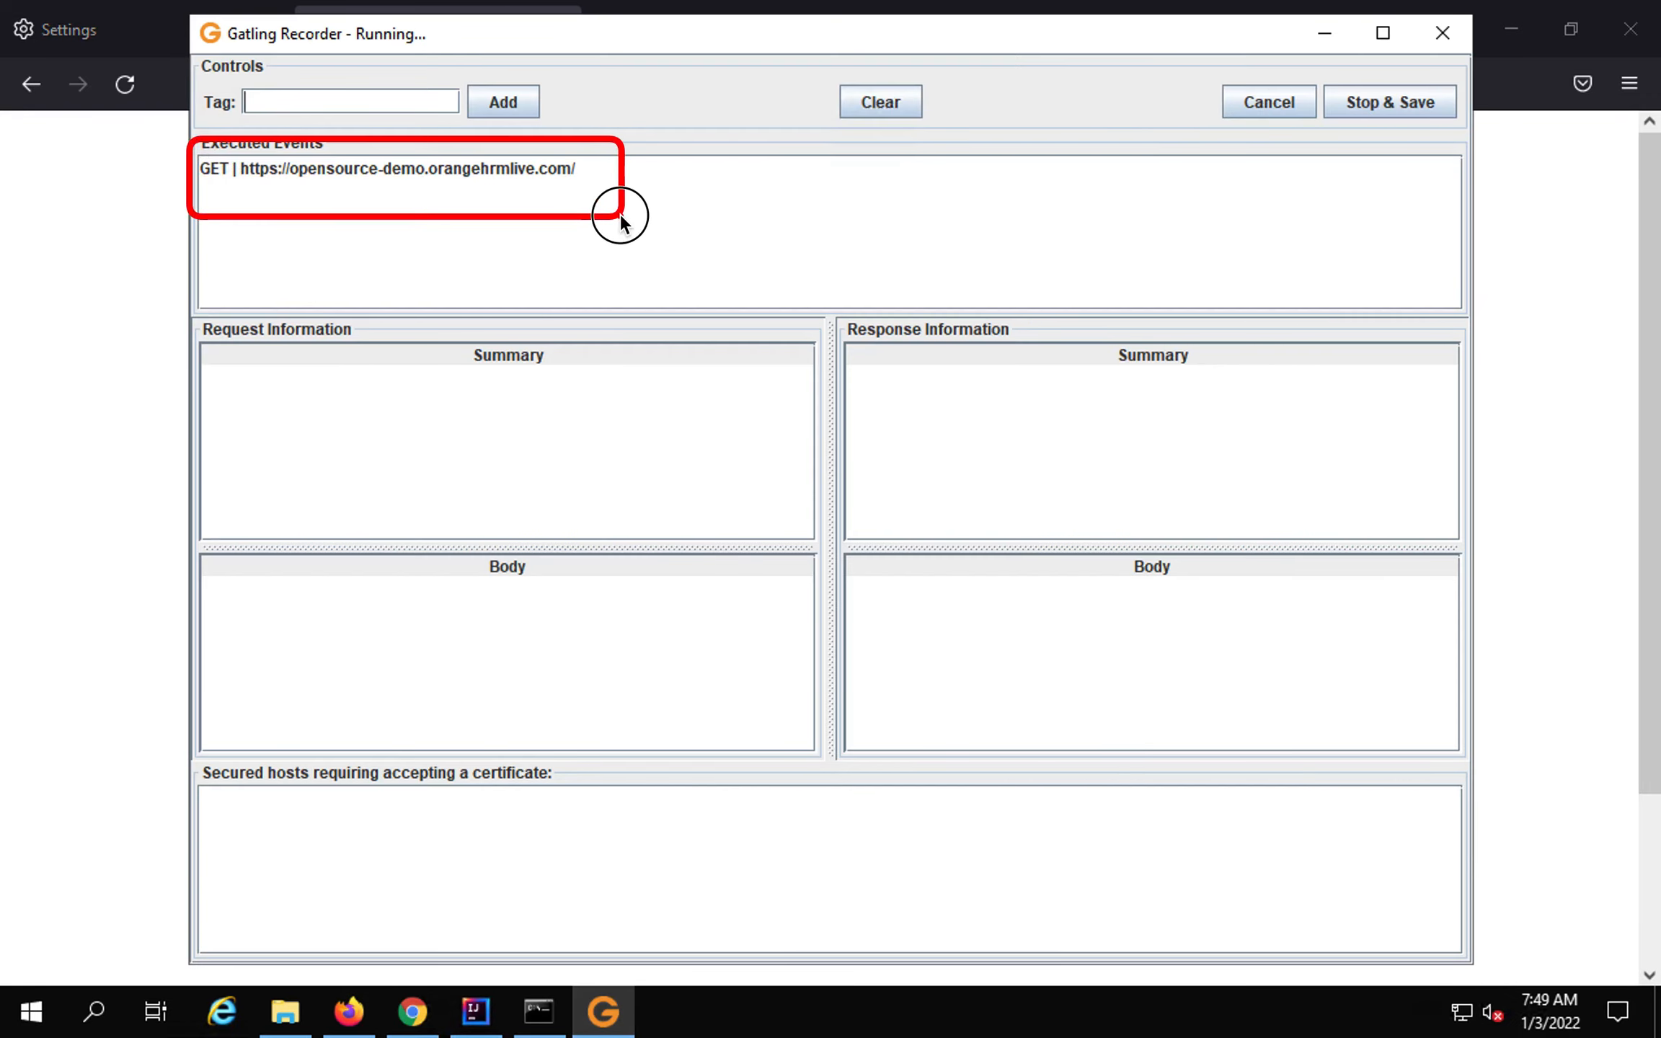
pyautogui.click(71, 270)
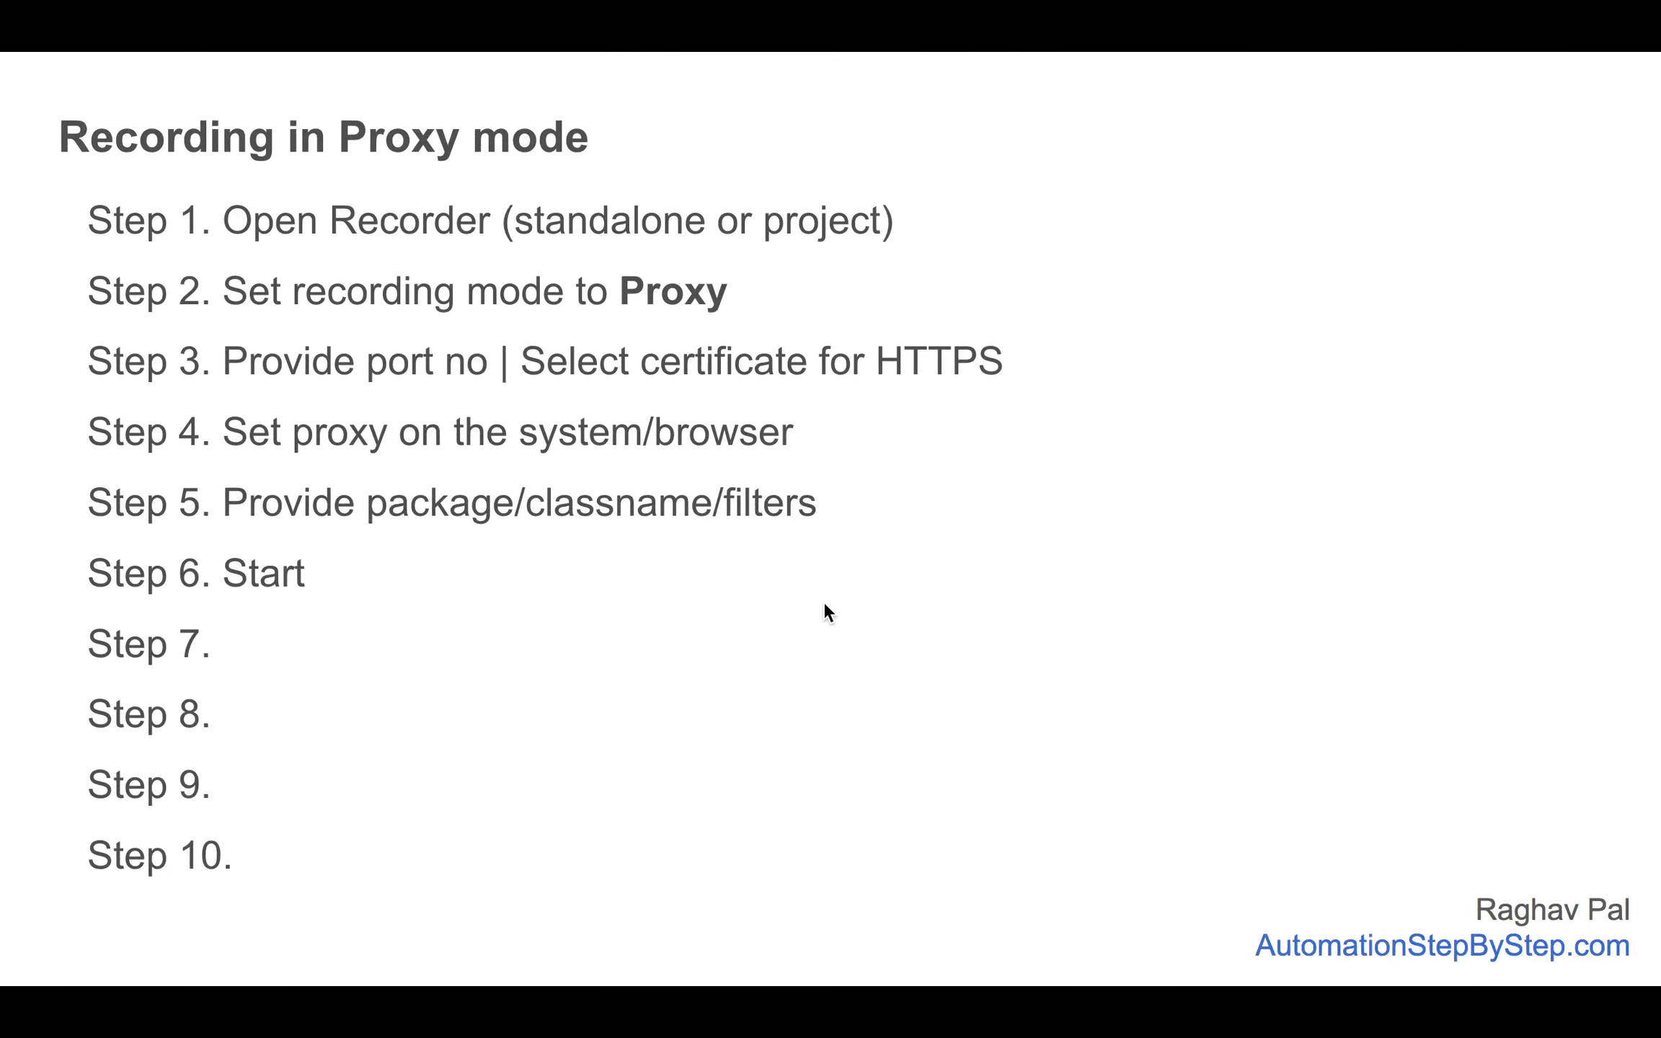
pyautogui.press('Right')
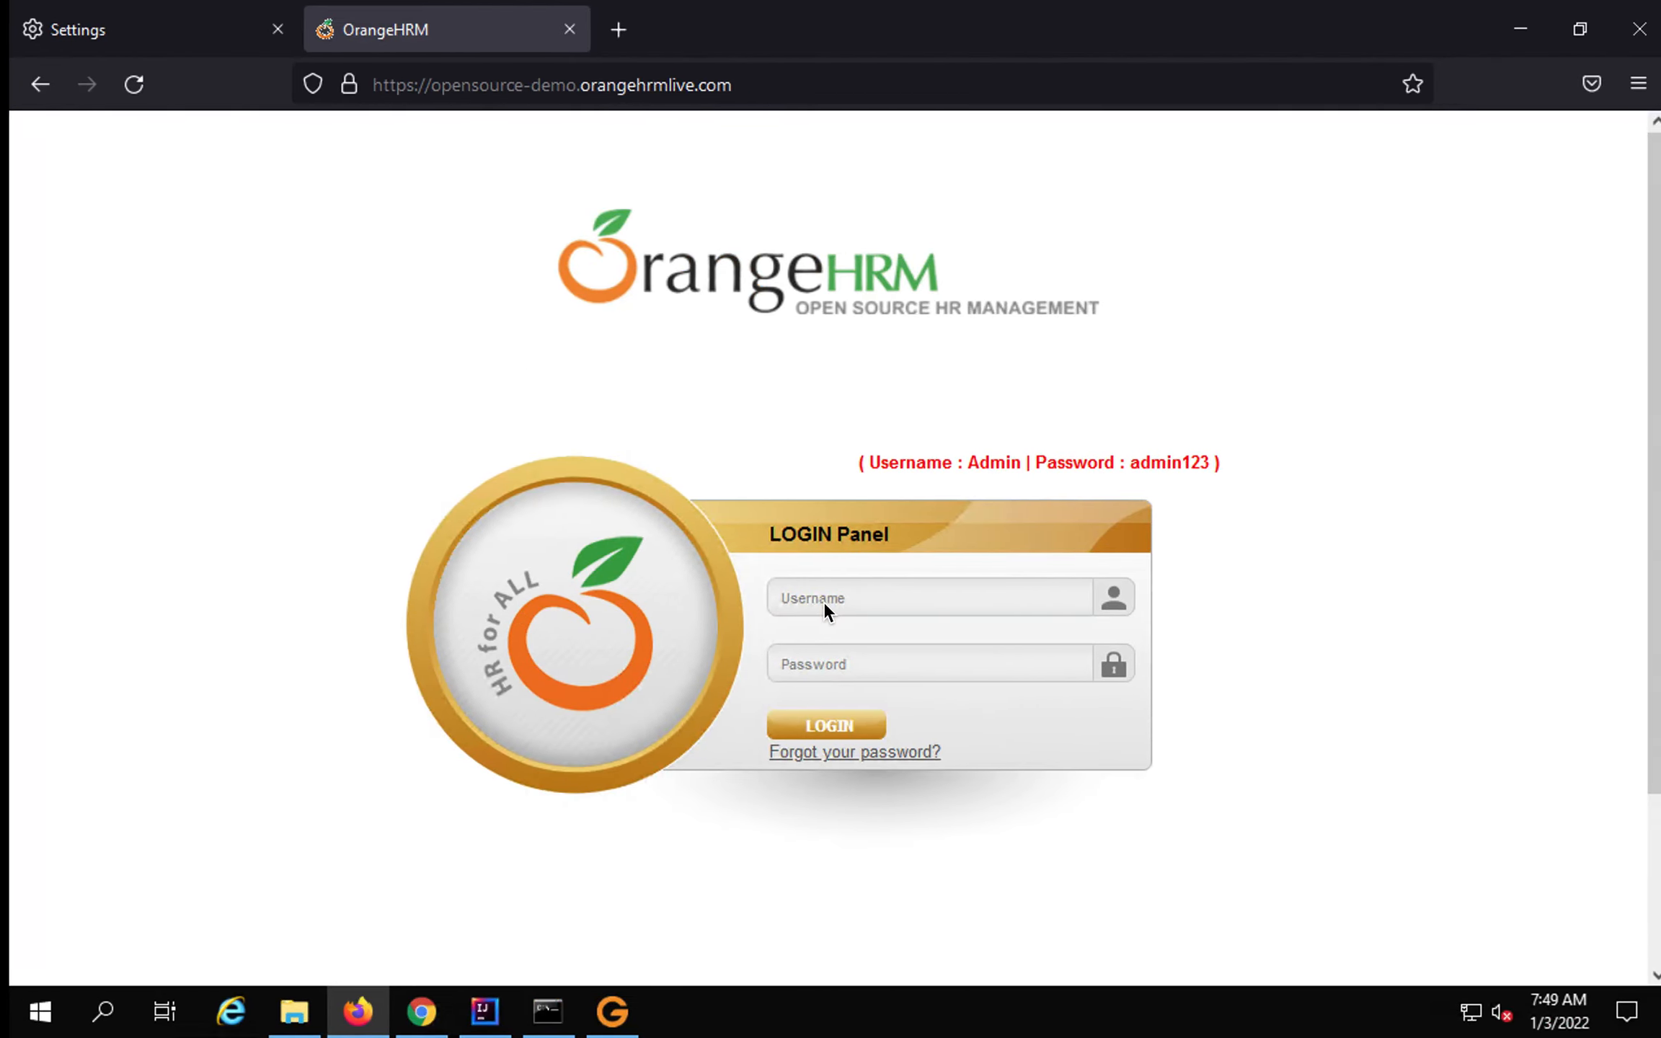
pyautogui.click(813, 600)
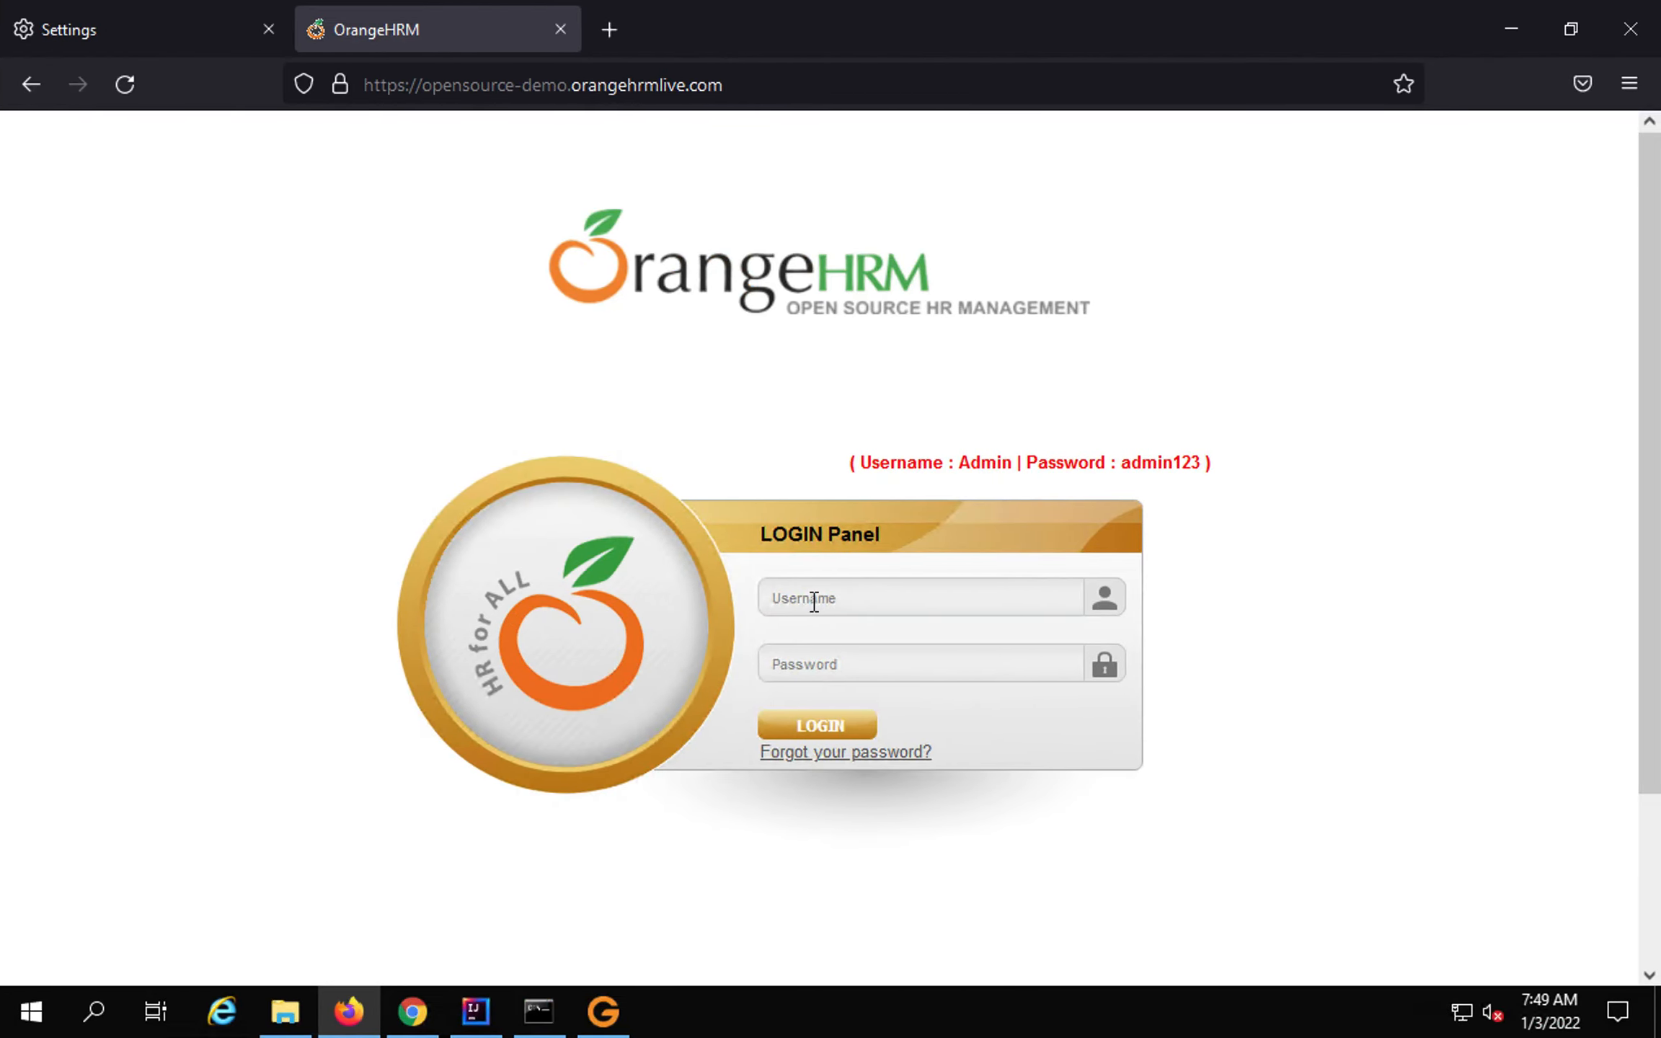
# Log into OrangeHRM with the admin username and password, checking the recorder's captured requests.
pyautogui.click(814, 602)
pyautogui.write('Admin')
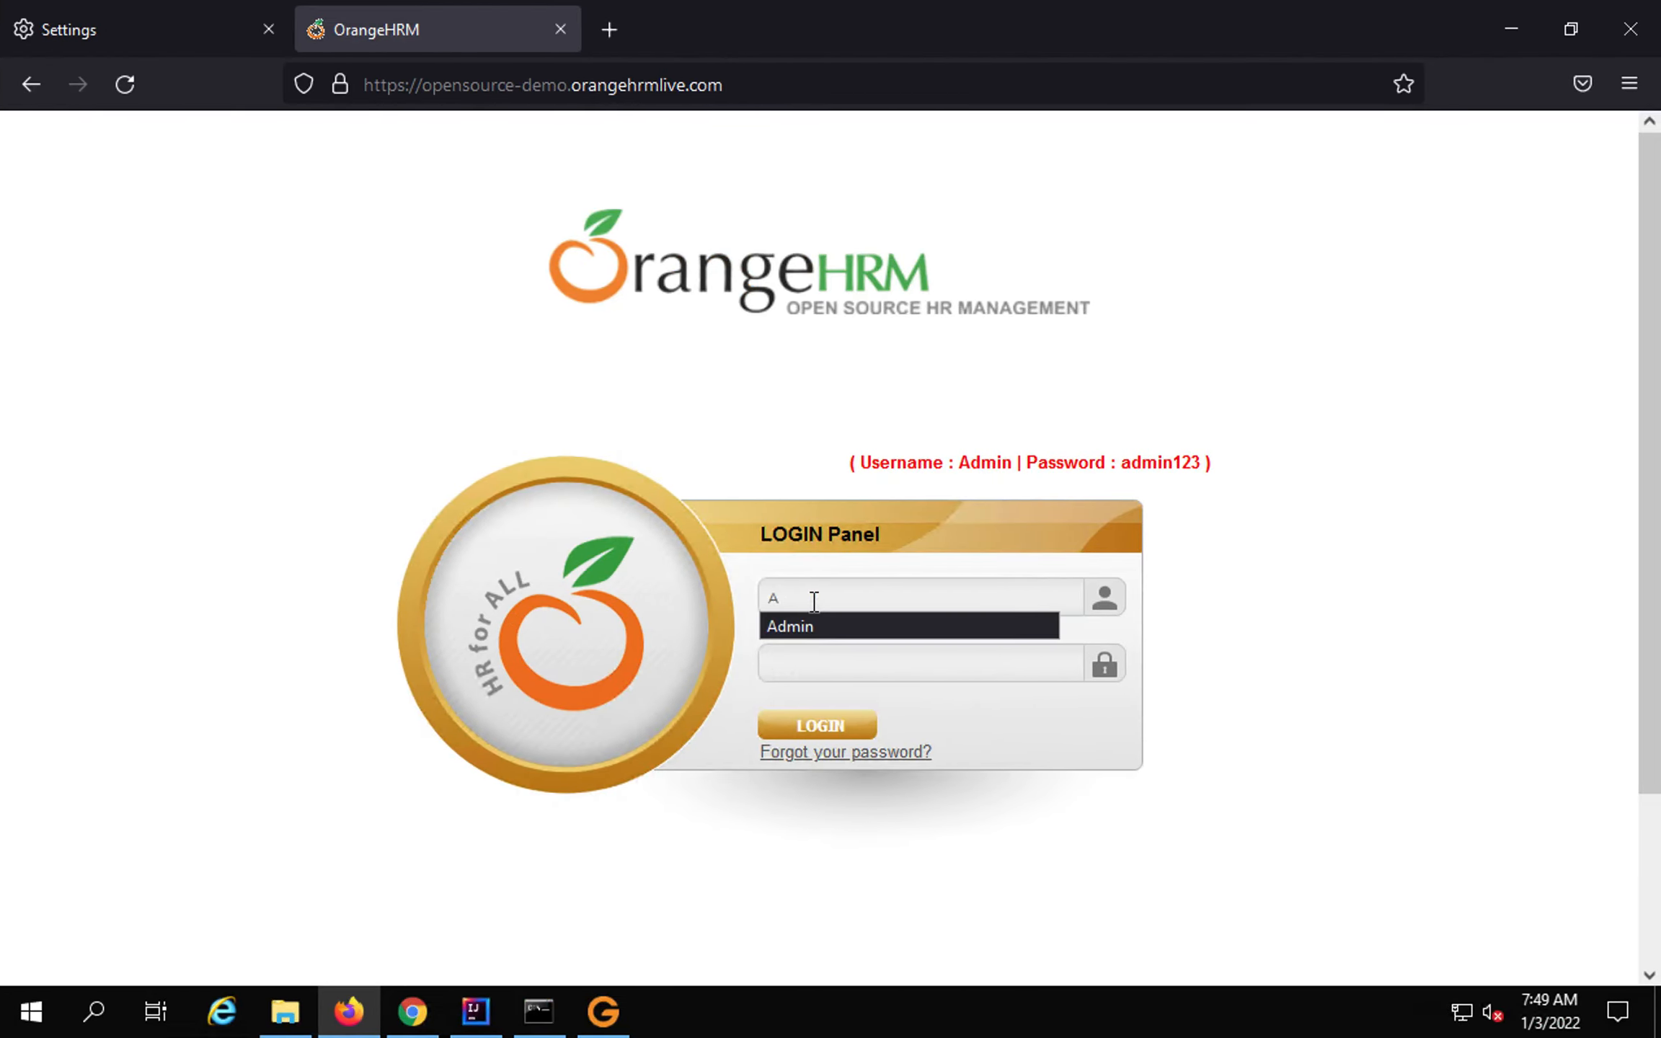
pyautogui.press('Tab')
pyautogui.write('ad')
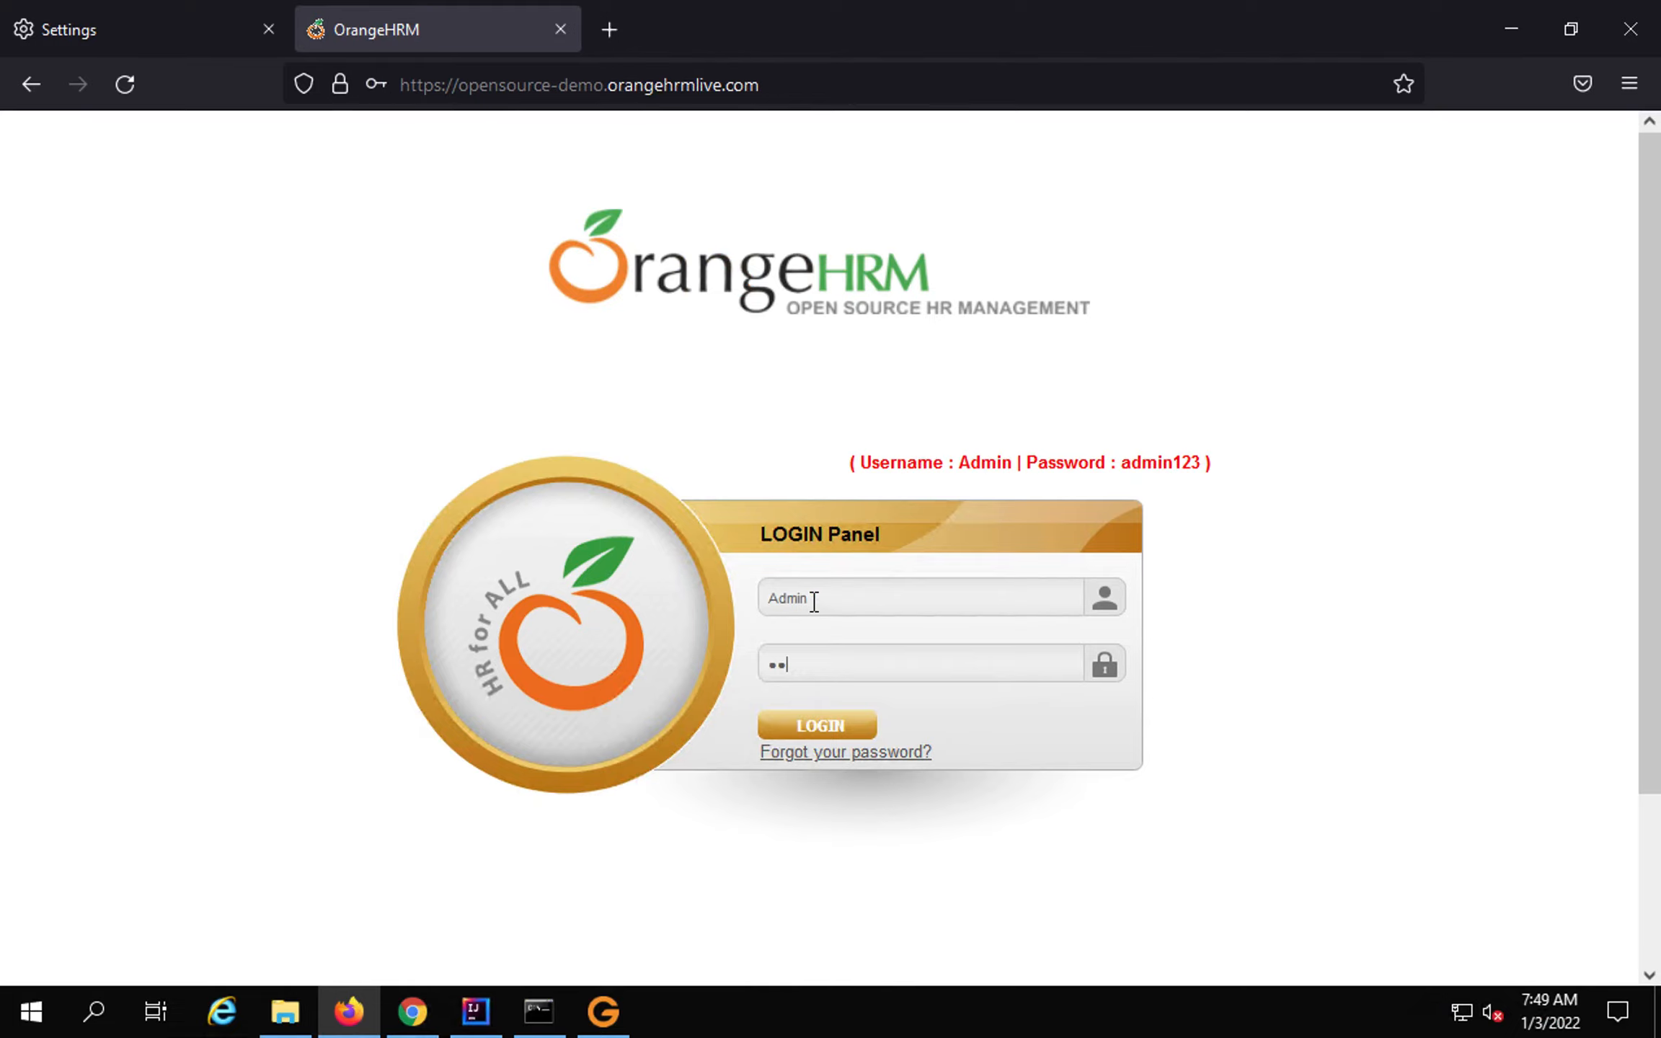
pyautogui.write('min123')
pyautogui.click(814, 737)
pyautogui.click(604, 1012)
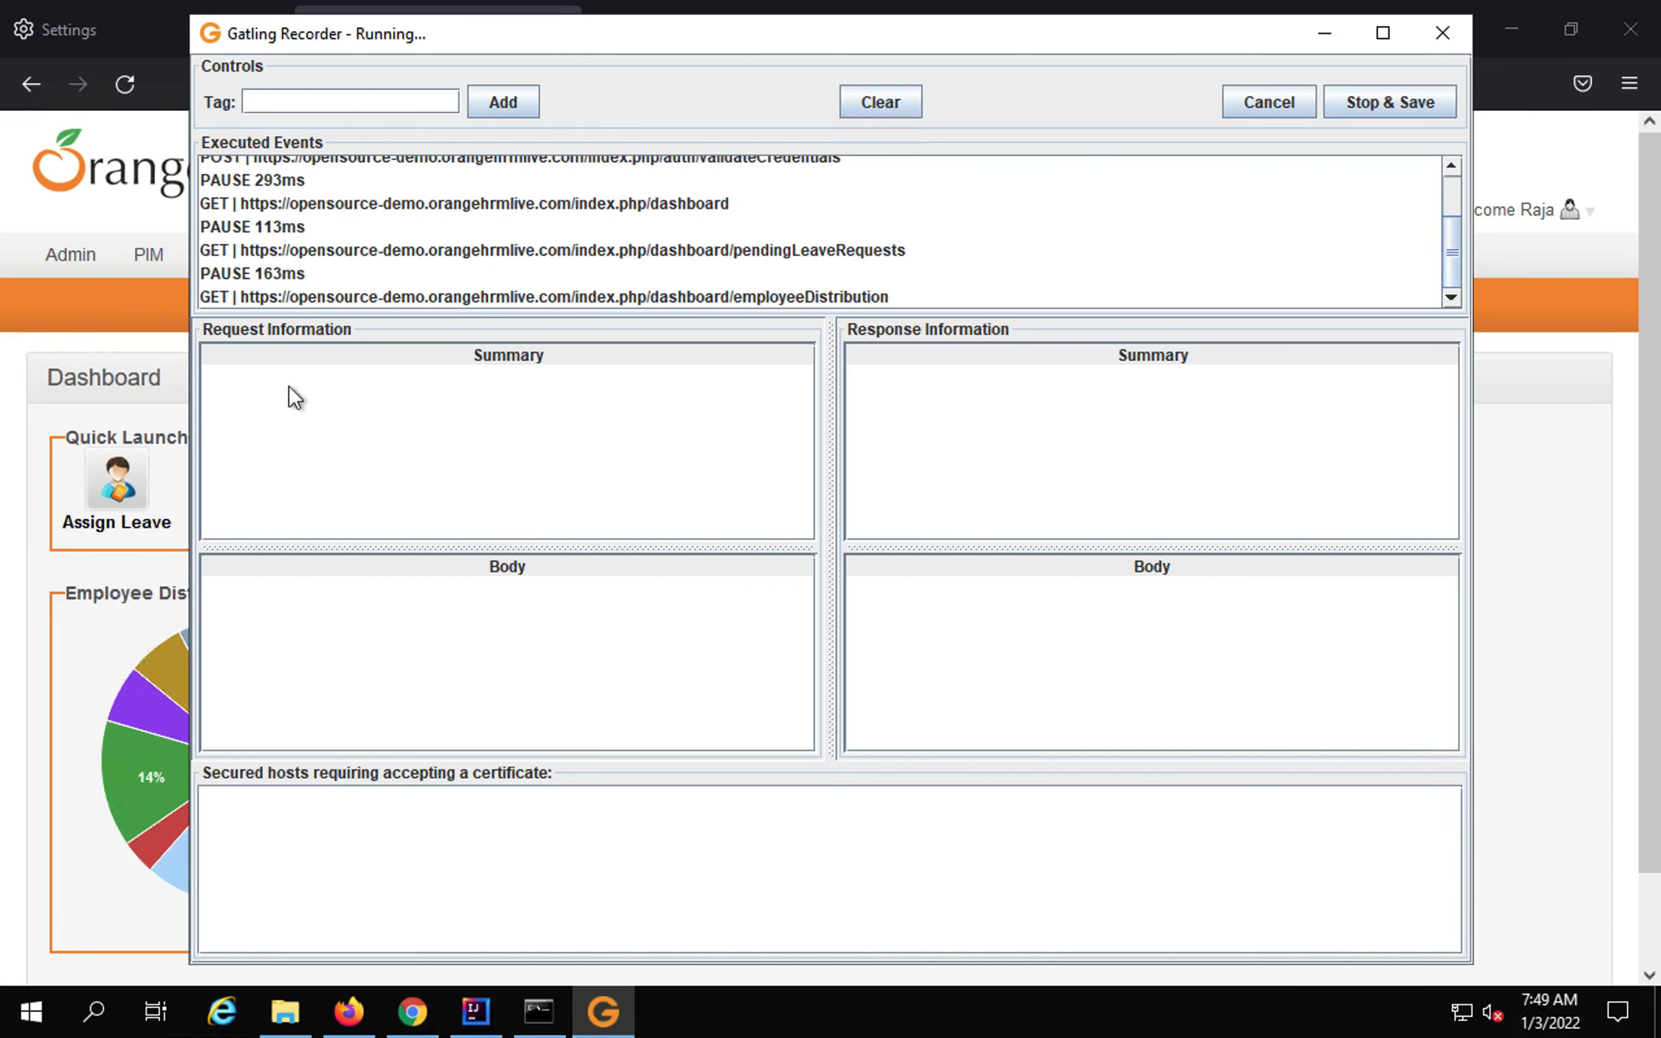
# Log out of OrangeHRM, then stop the recorder and save the simulation.
pyautogui.click(1534, 216)
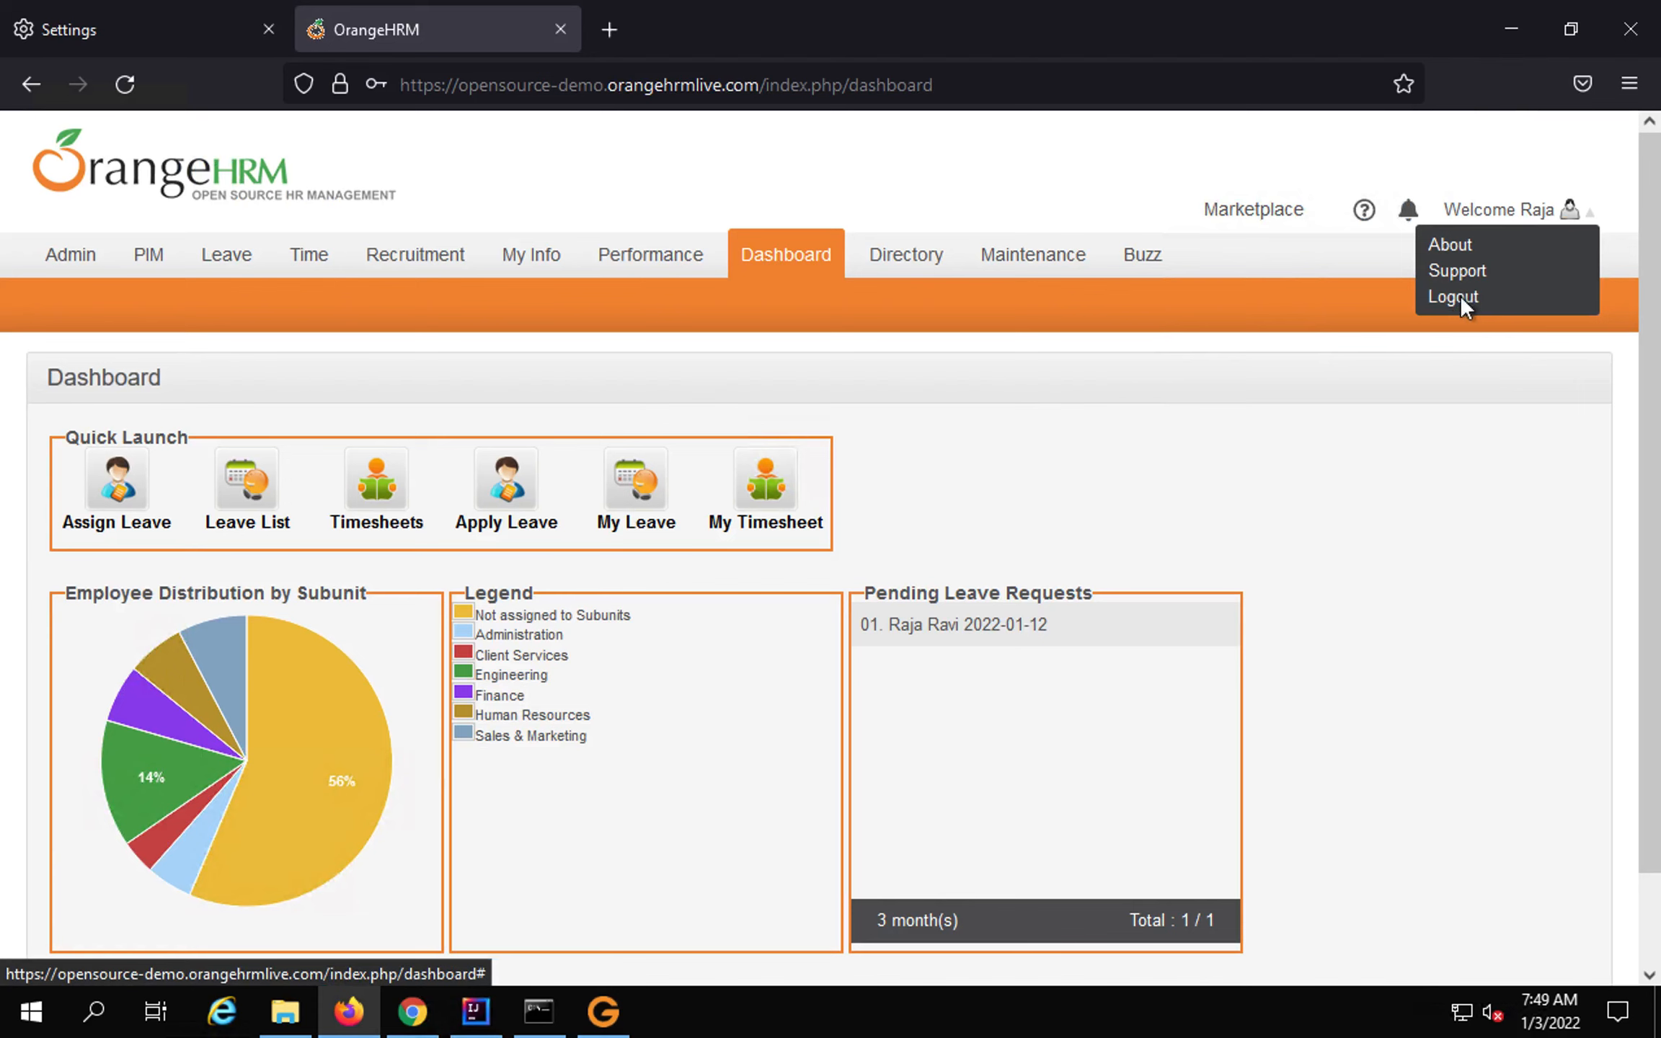
pyautogui.click(1457, 297)
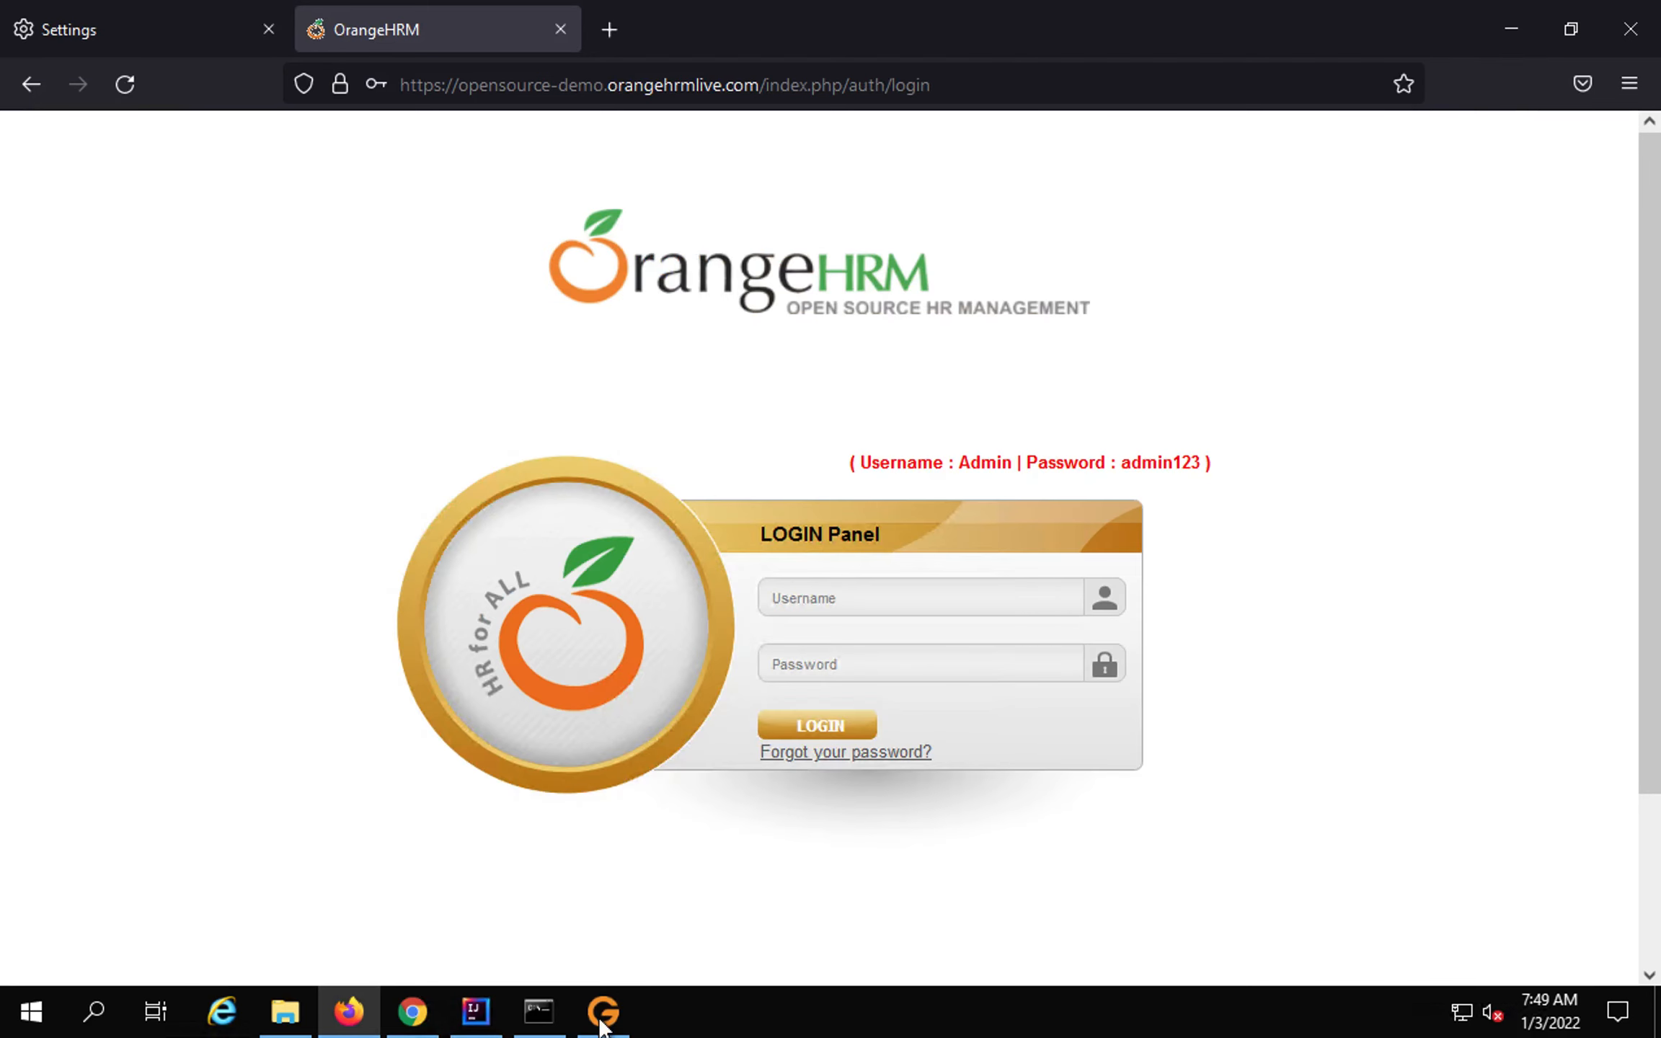
pyautogui.click(602, 1013)
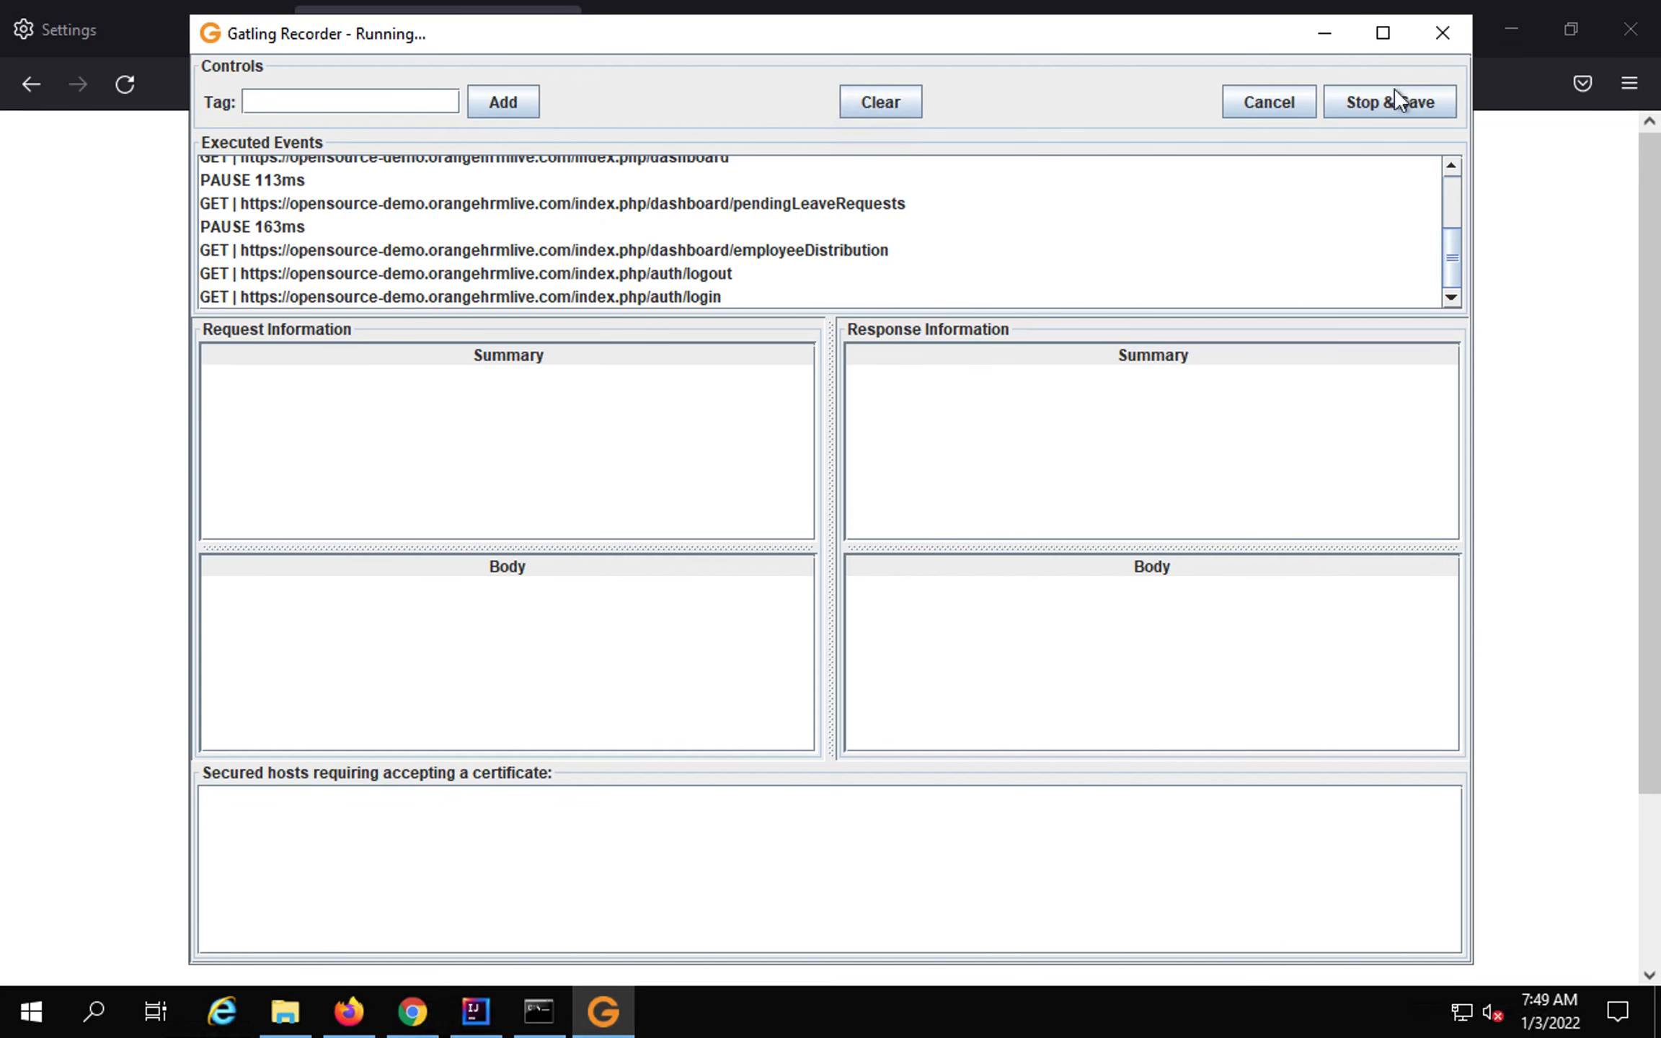
pyautogui.click(1372, 99)
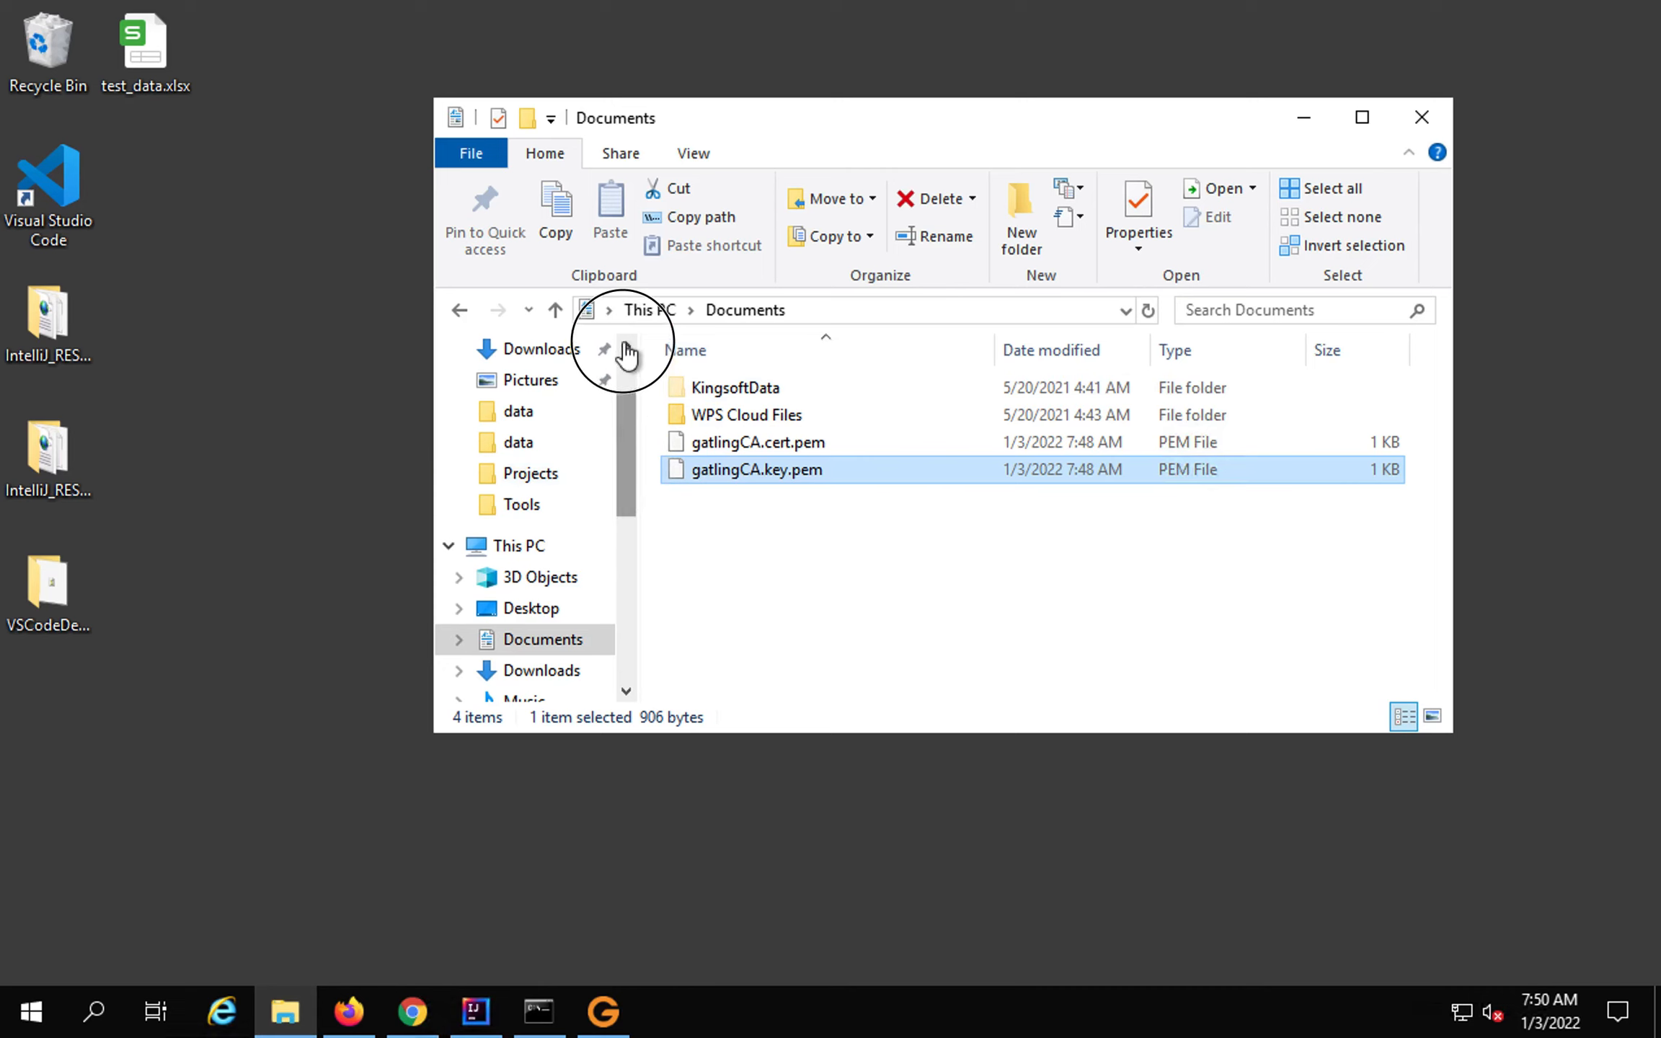
# Browse to Downloads > gatling-charts-highcharts-bundle-3.7.3 > user-files > simulations and select RecordedSimulation1.scala.
pyautogui.scroll(2, 623, 360)
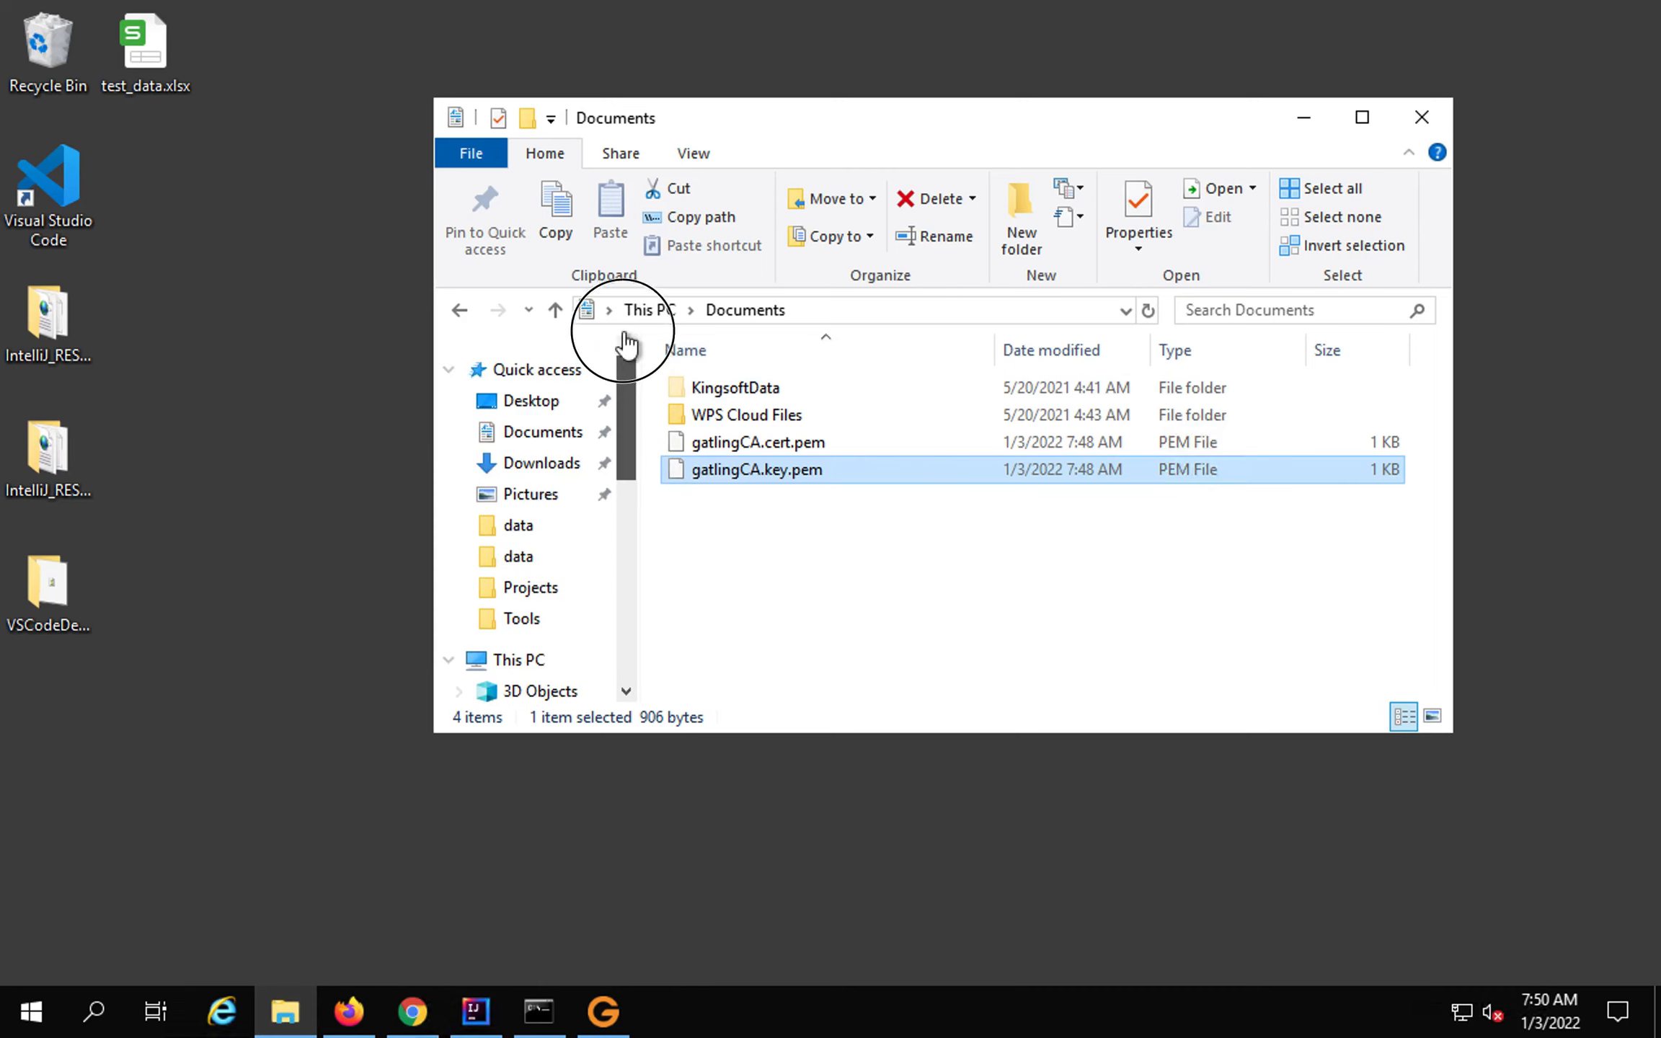
pyautogui.click(530, 465)
pyautogui.doubleClick(756, 389)
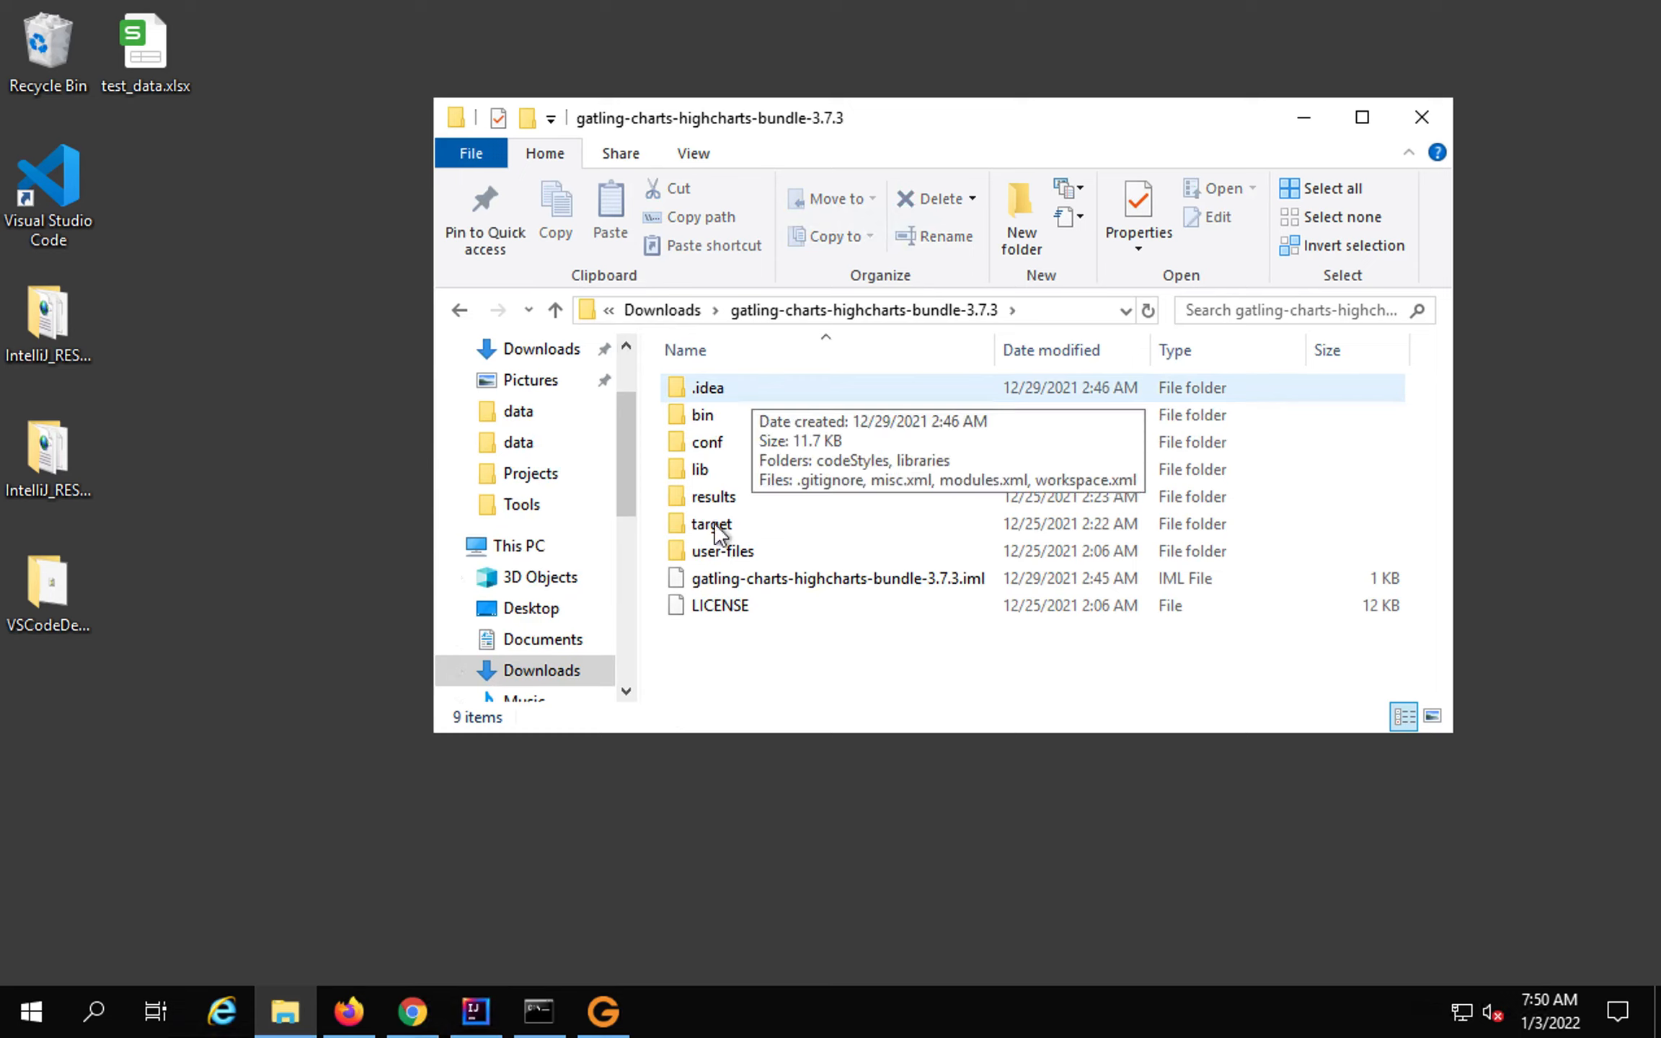
pyautogui.doubleClick(713, 552)
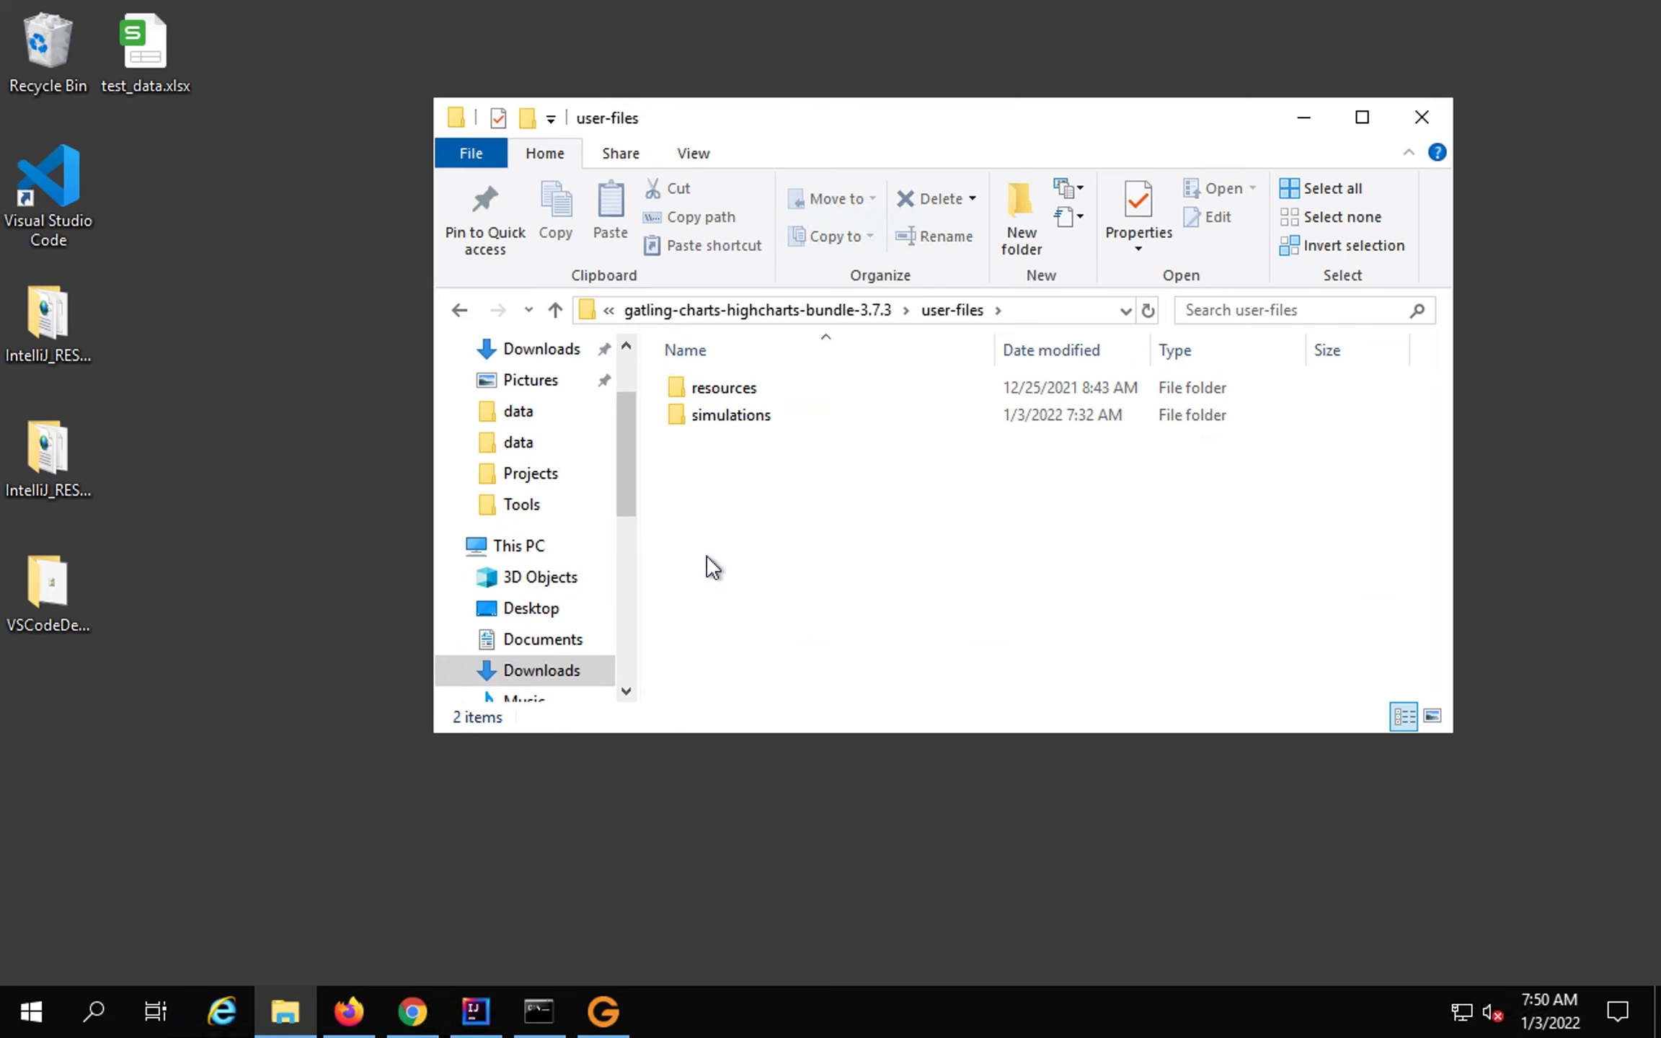
pyautogui.doubleClick(717, 416)
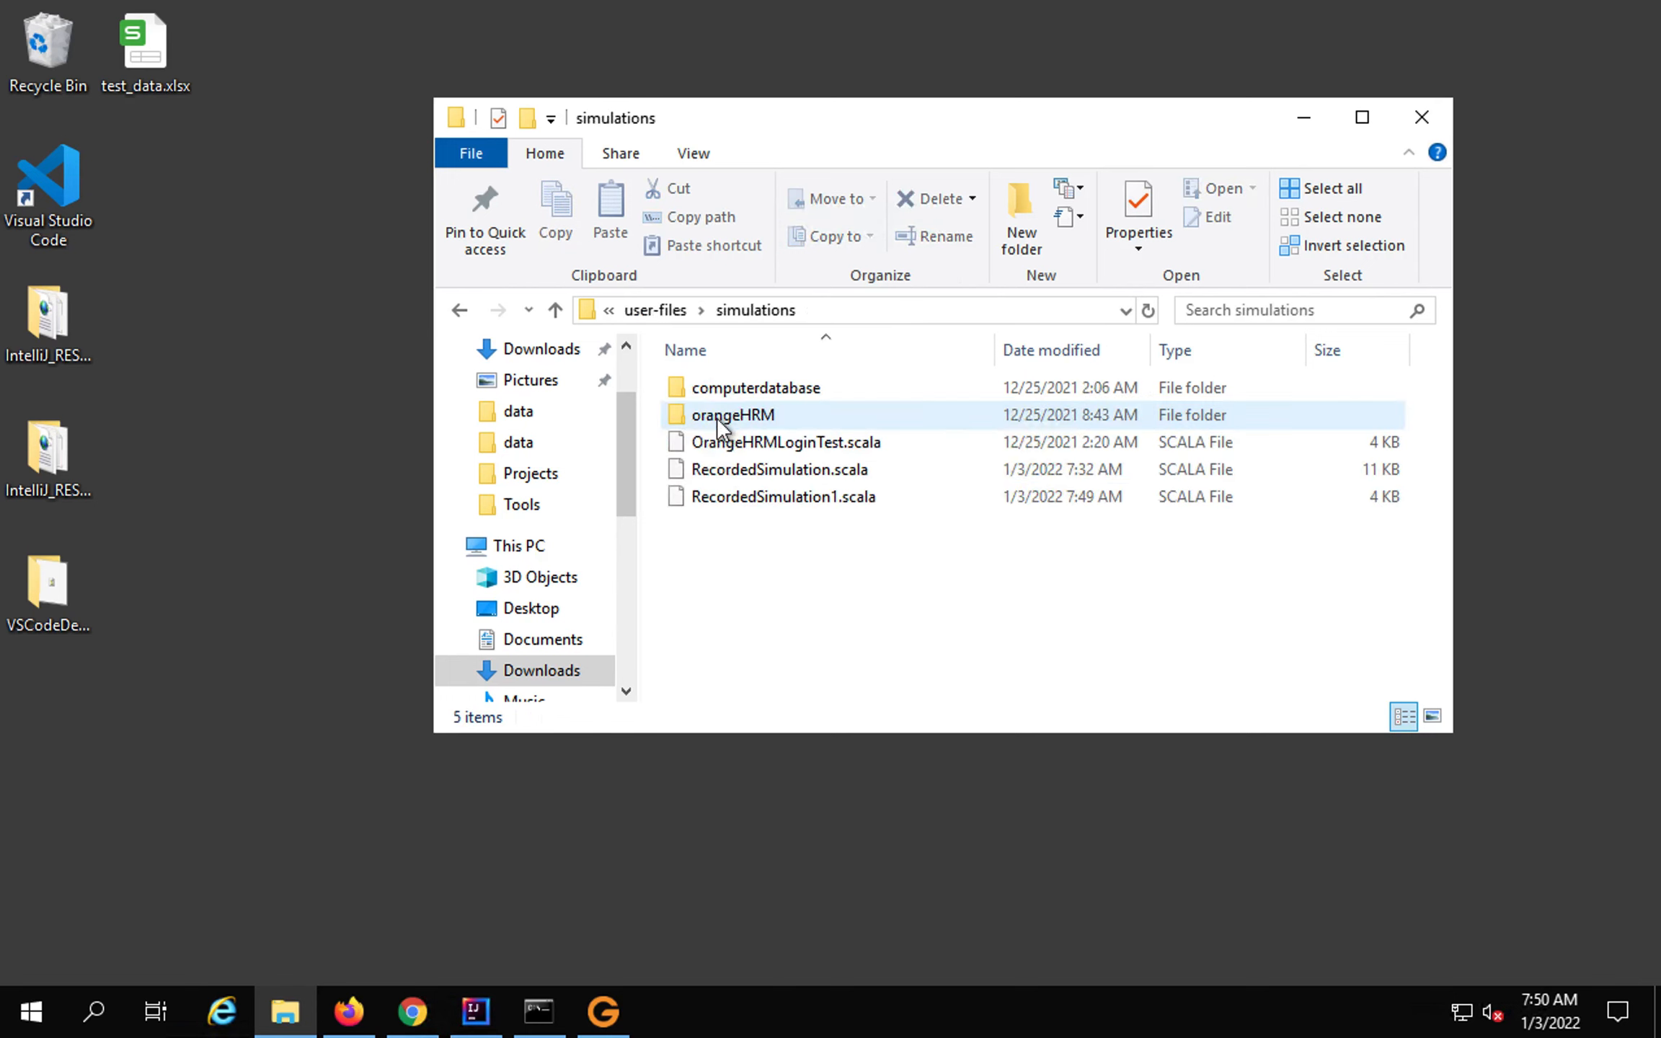
pyautogui.click(719, 503)
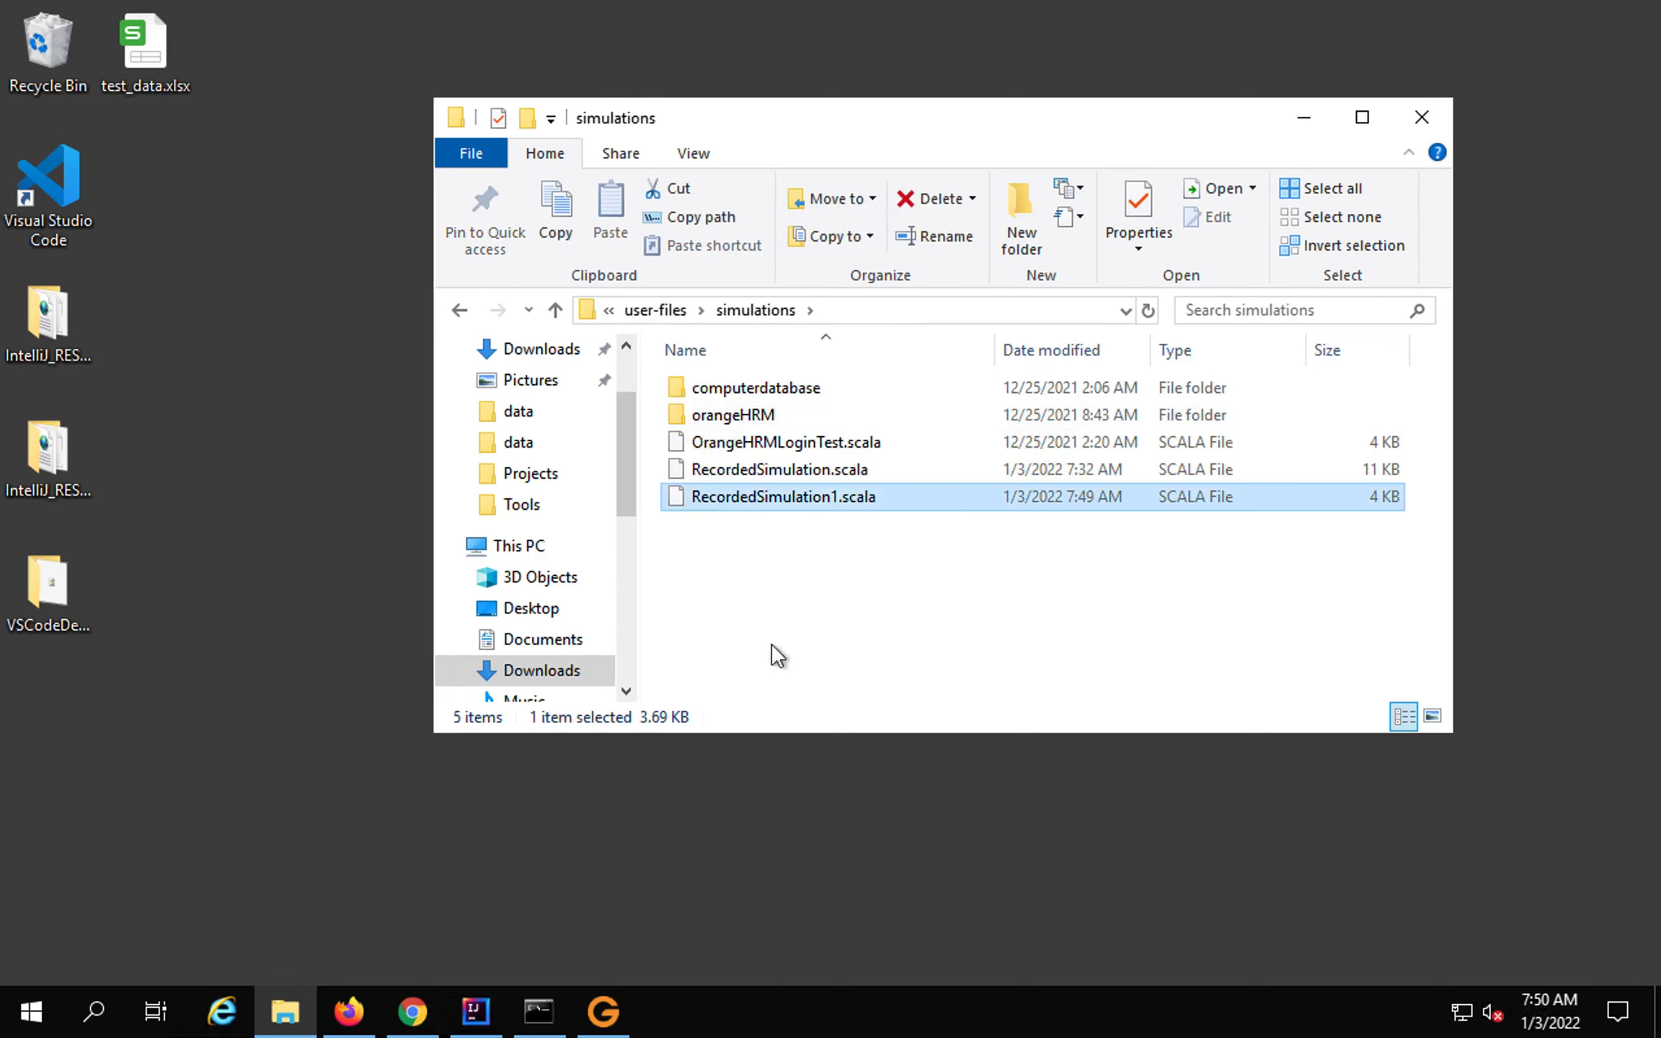
pyautogui.click(598, 1013)
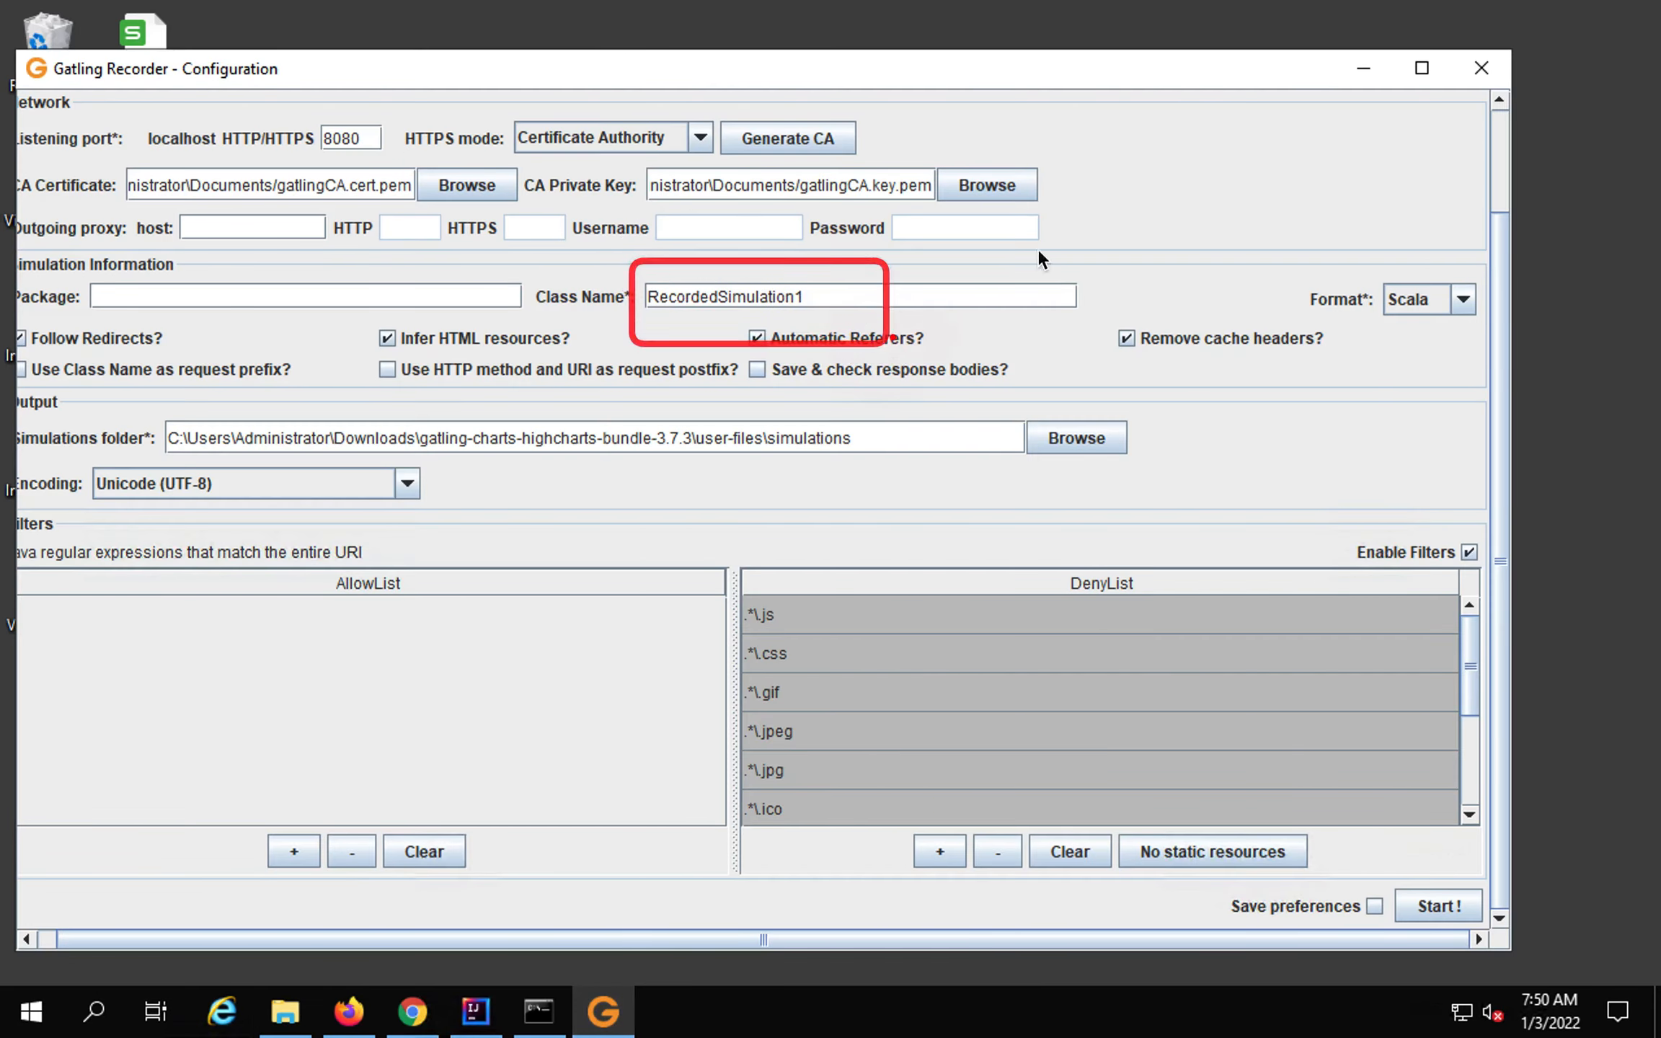
# Open RecordedSimulation1.scala with Sublime Text through the Open with menu.
pyautogui.click(1364, 67)
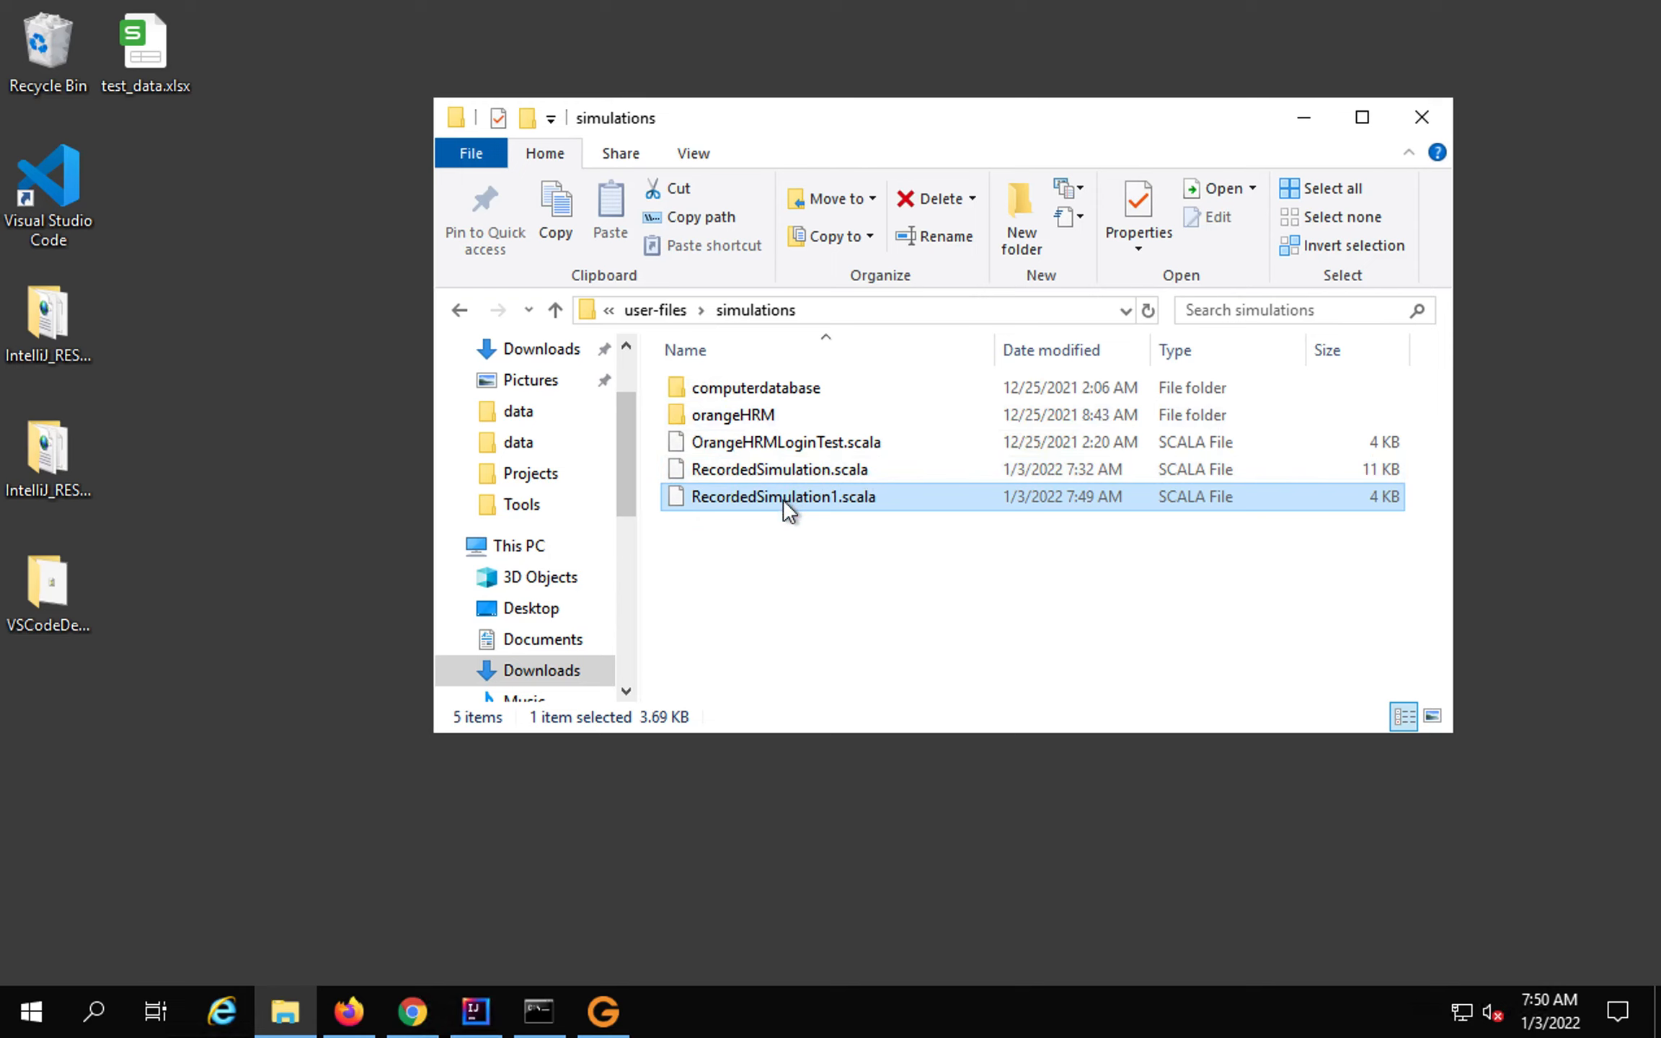
pyautogui.rightClick(788, 511)
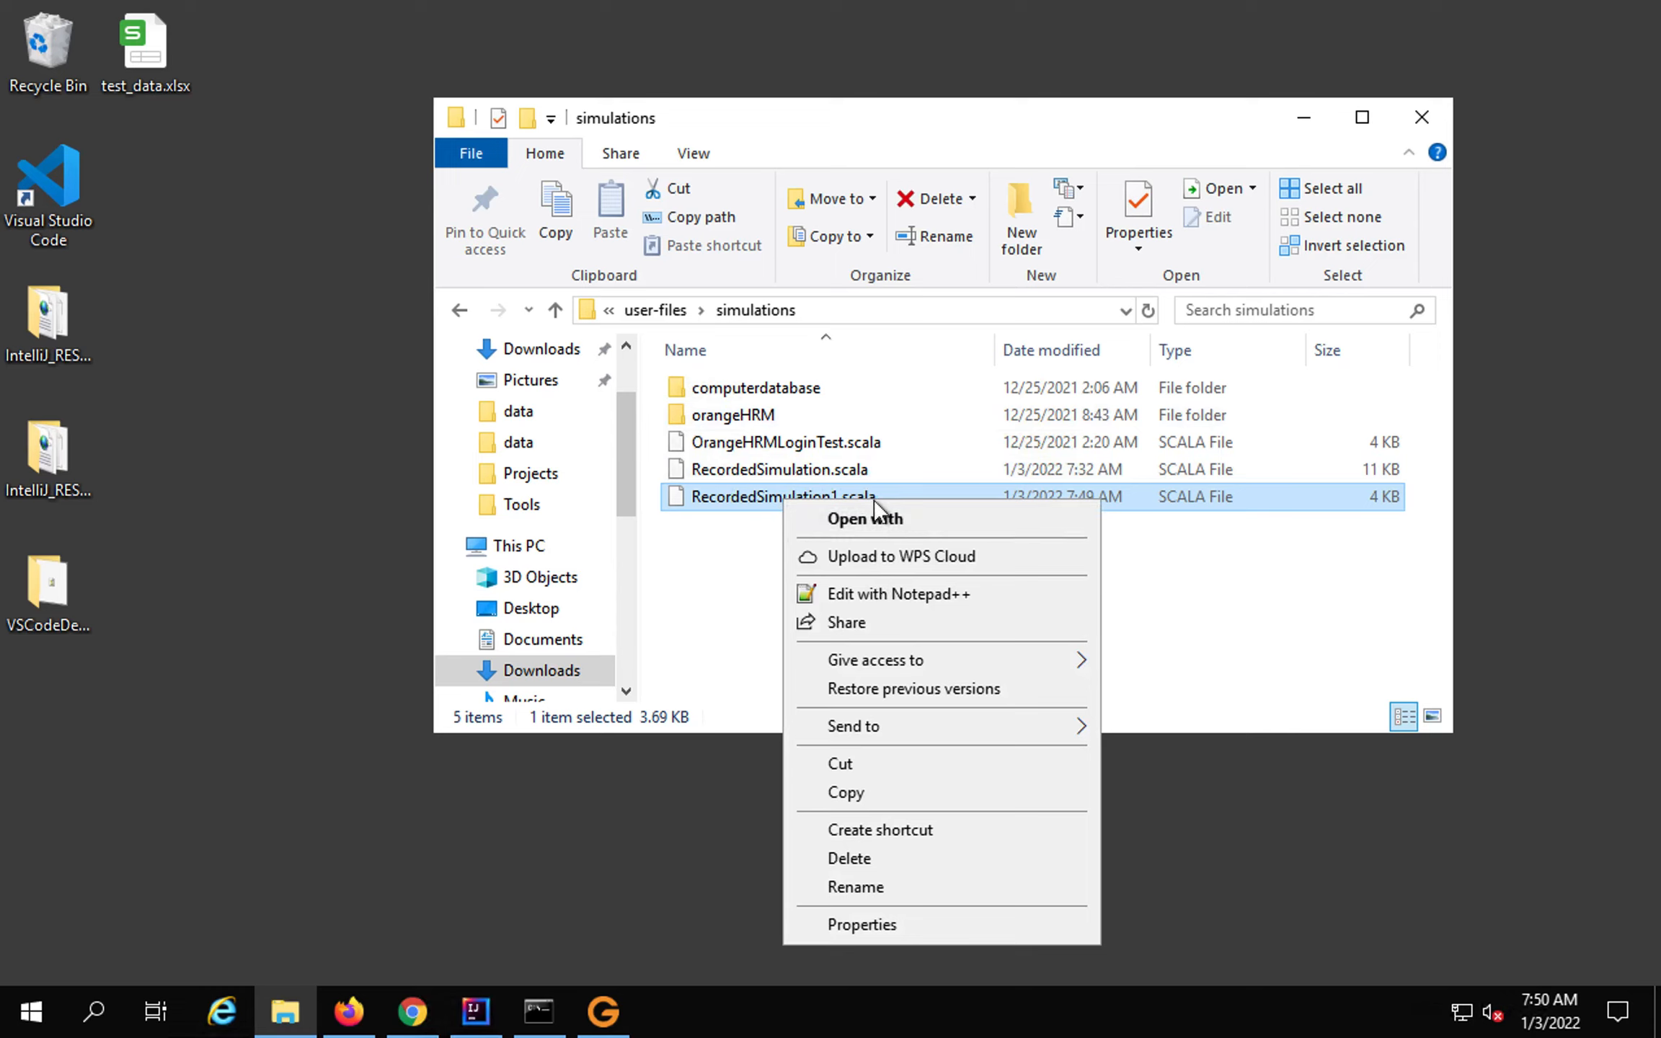
pyautogui.click(874, 521)
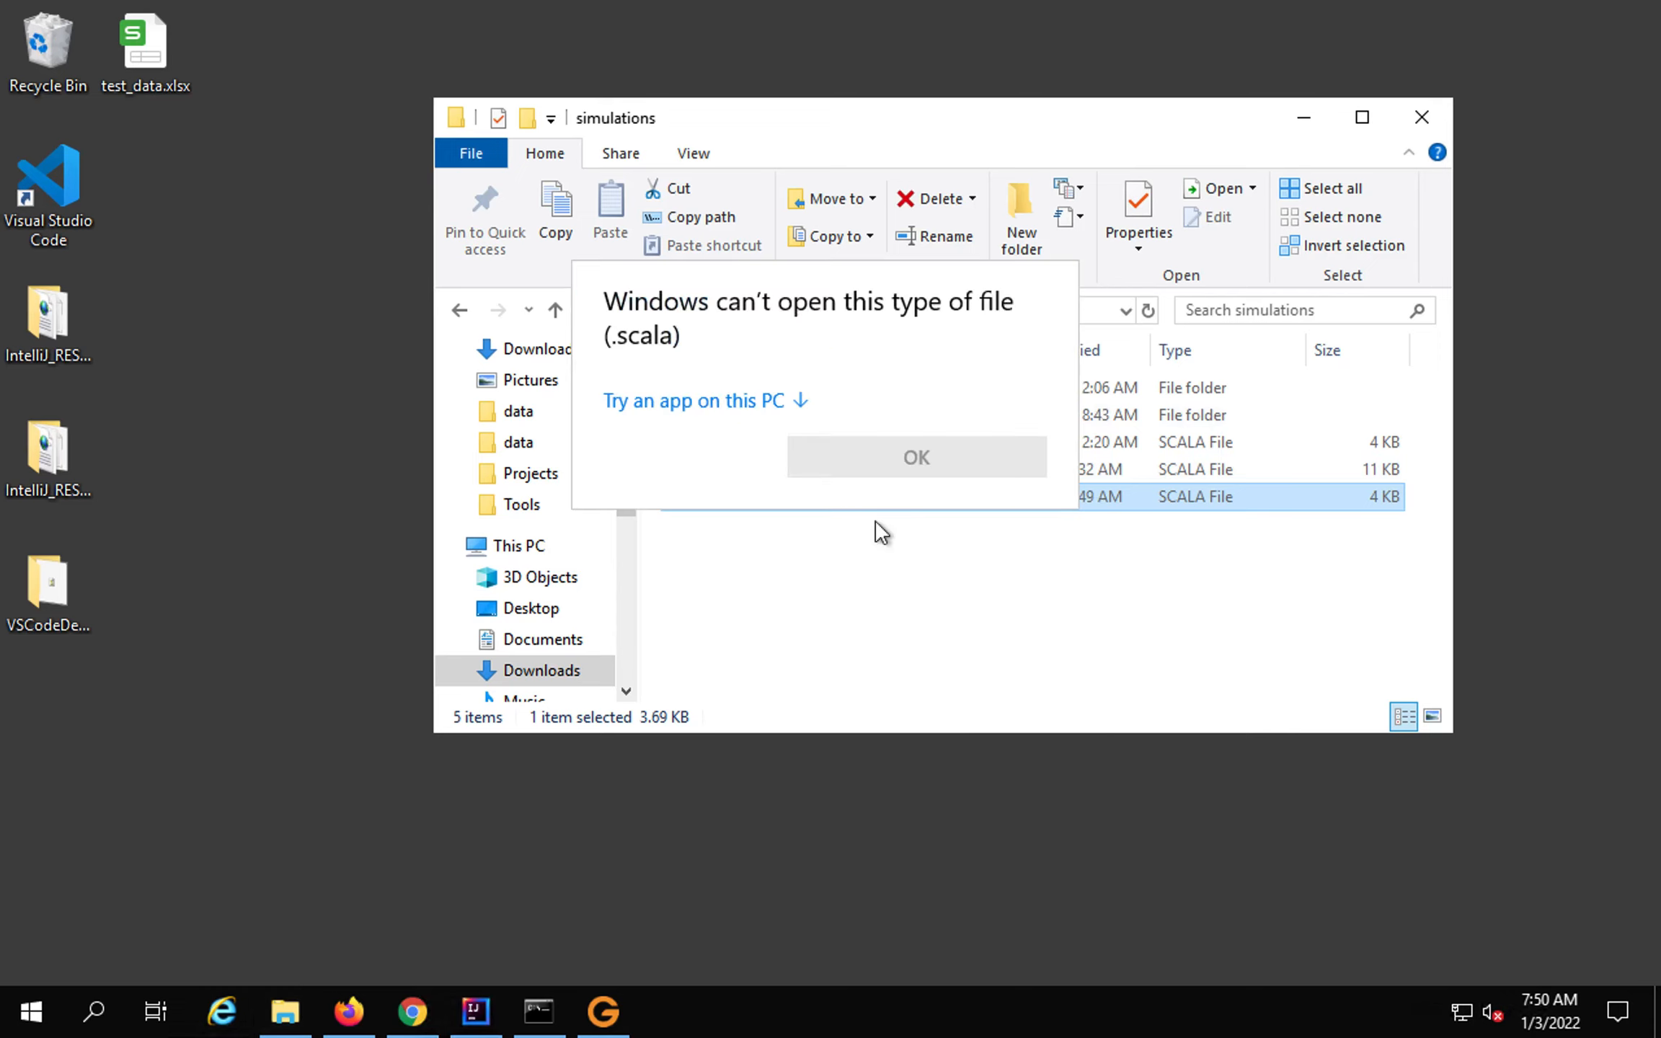
pyautogui.click(751, 399)
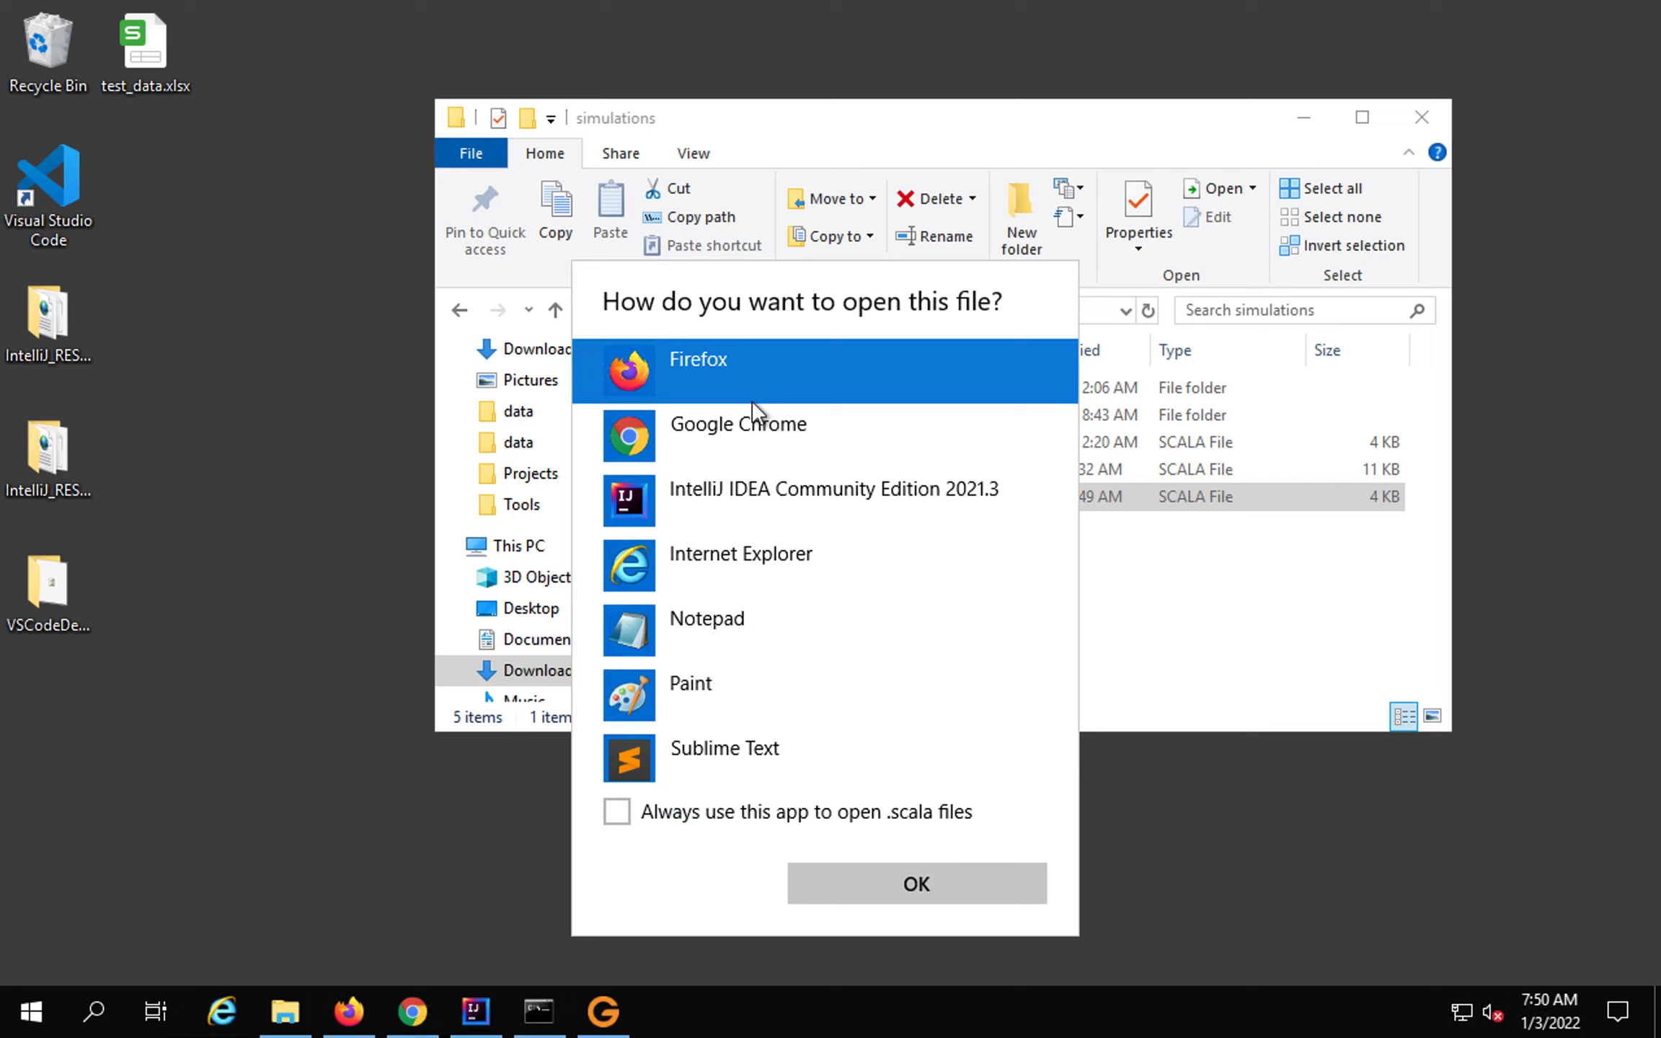
pyautogui.click(711, 757)
pyautogui.click(832, 884)
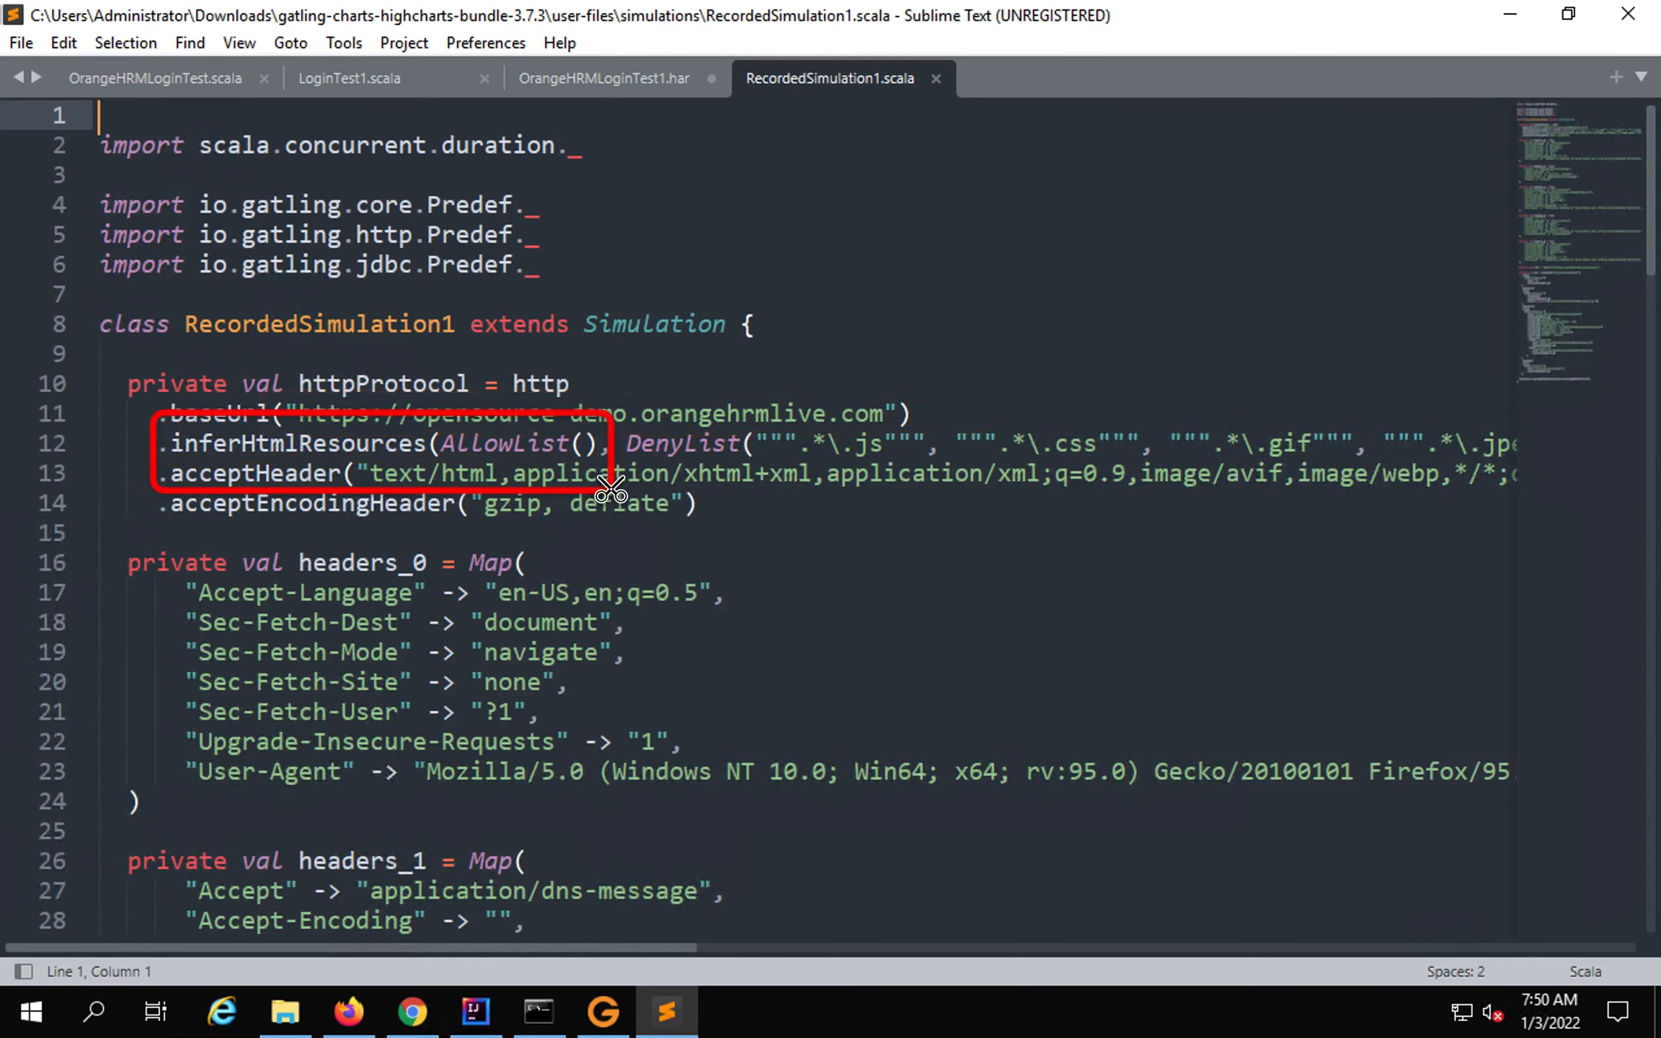
# Scroll through the top of RecordedSimulation1.scala, highlighting the early request code.
pyautogui.scroll(-1, 429, 621)
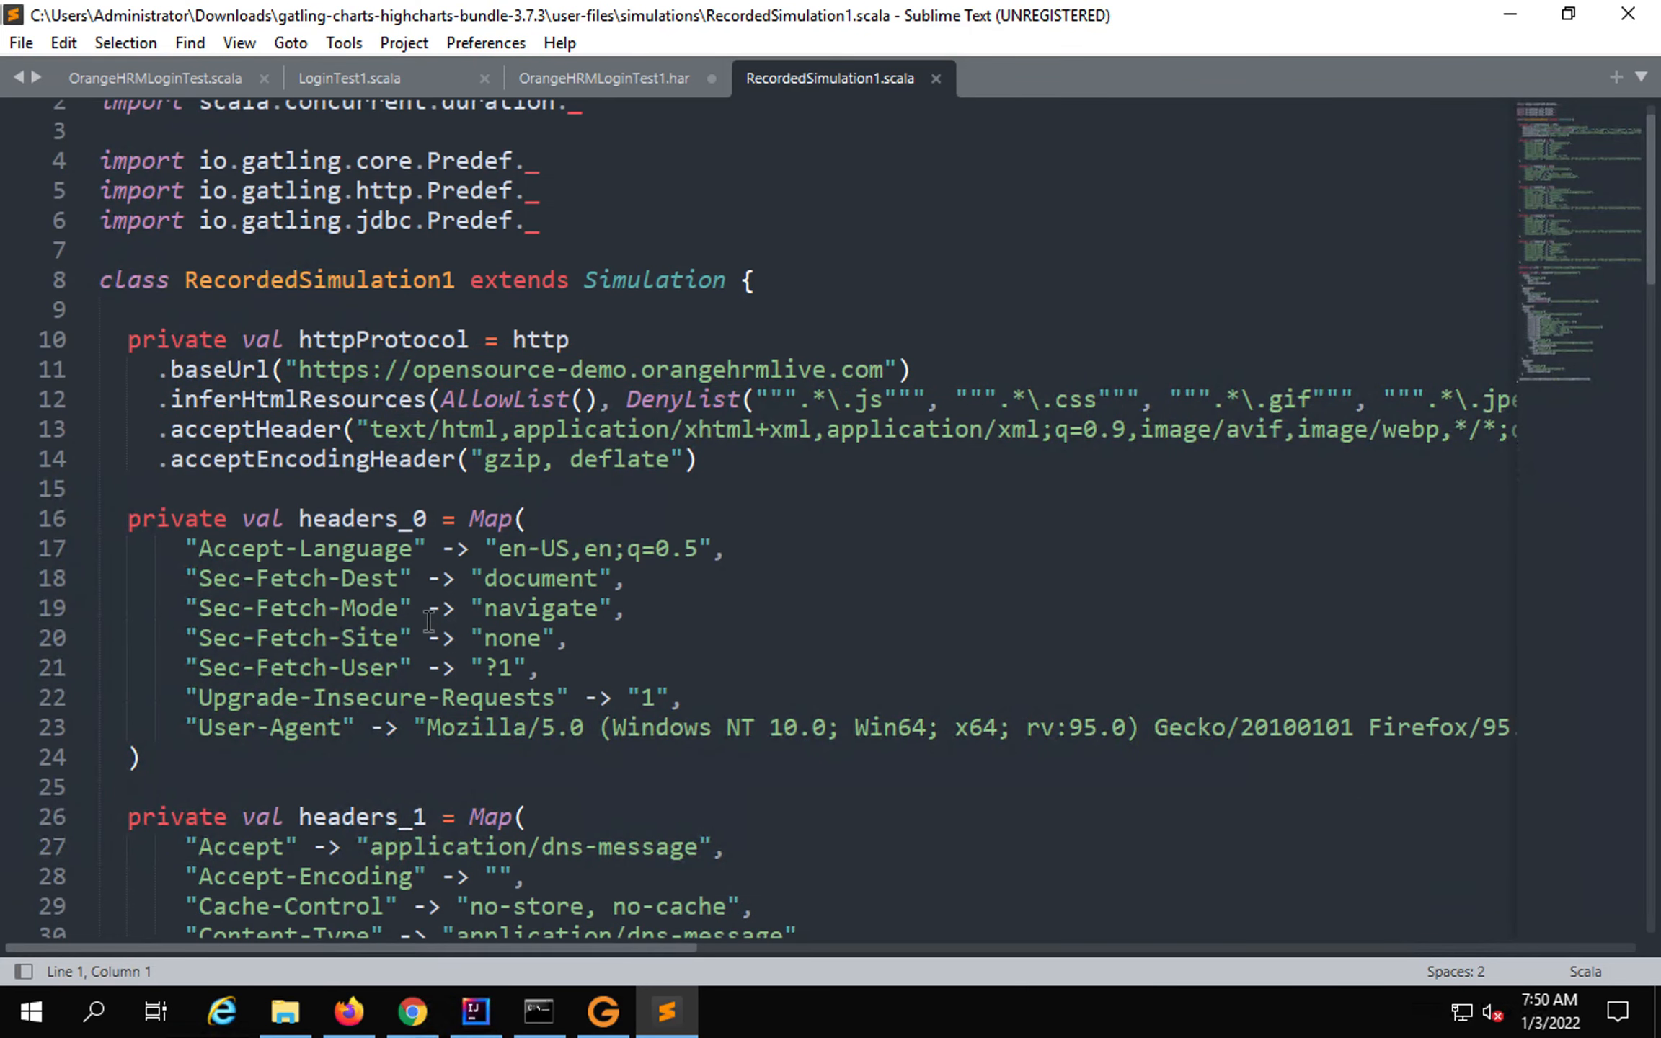
pyautogui.scroll(-5, 429, 622)
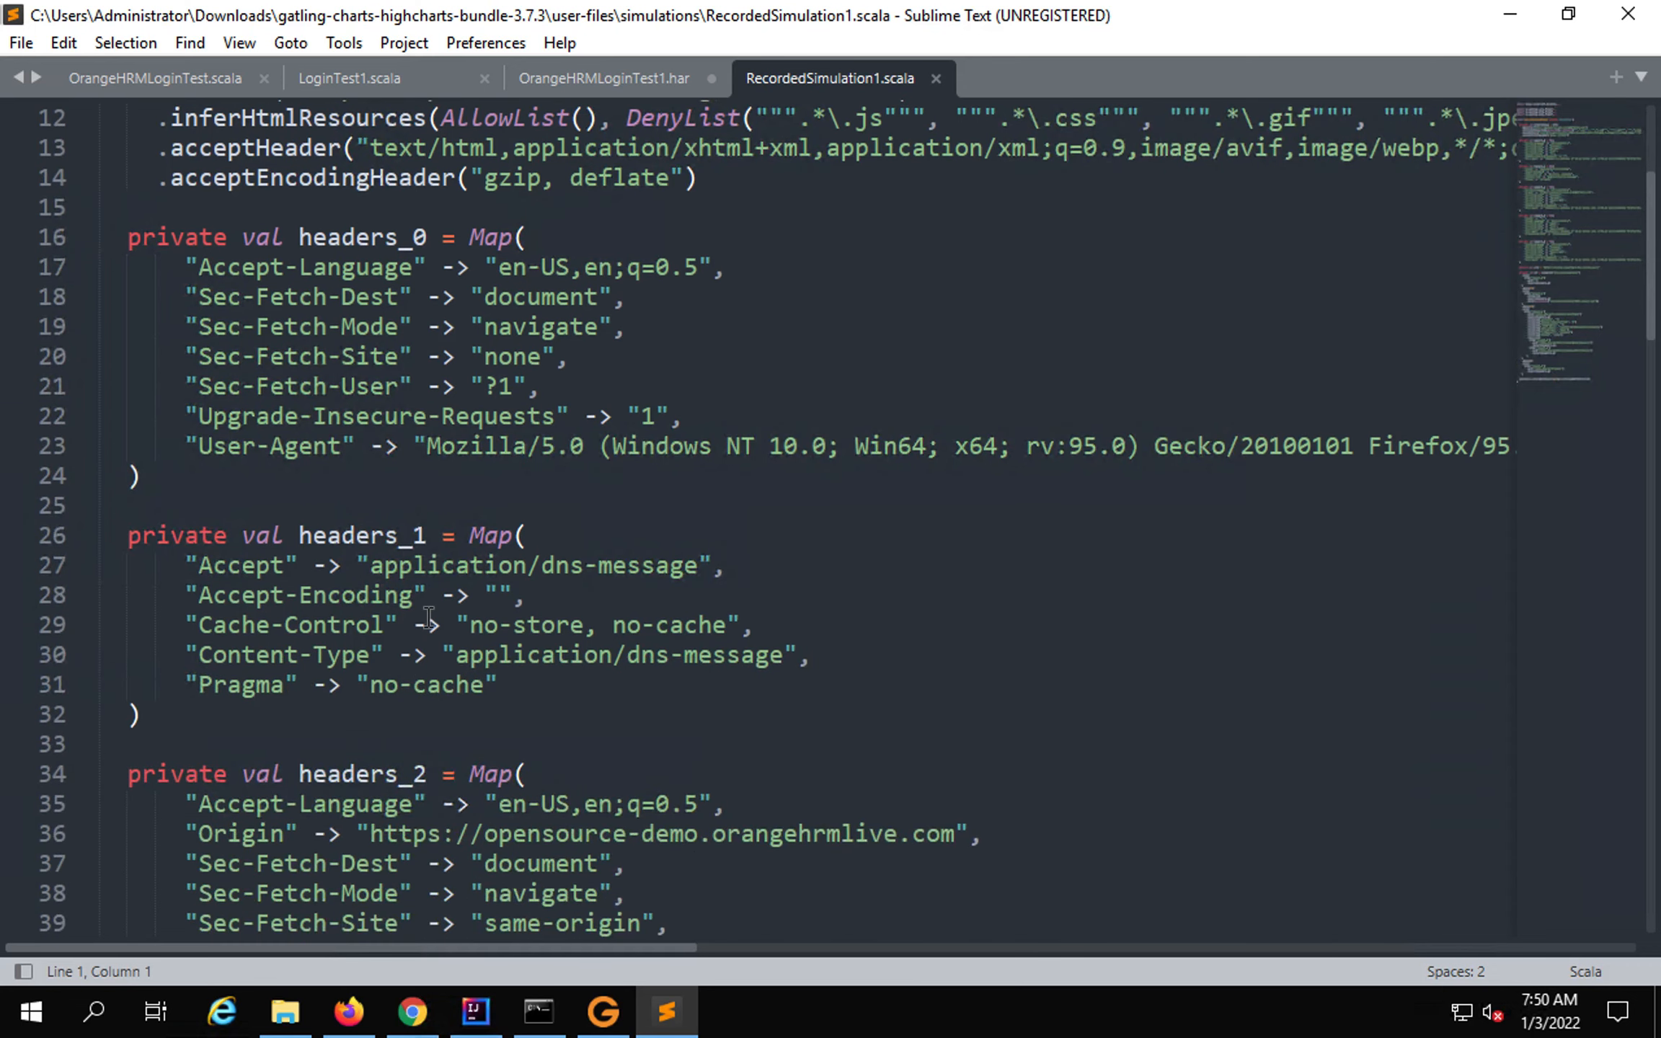
pyautogui.scroll(-6, 428, 613)
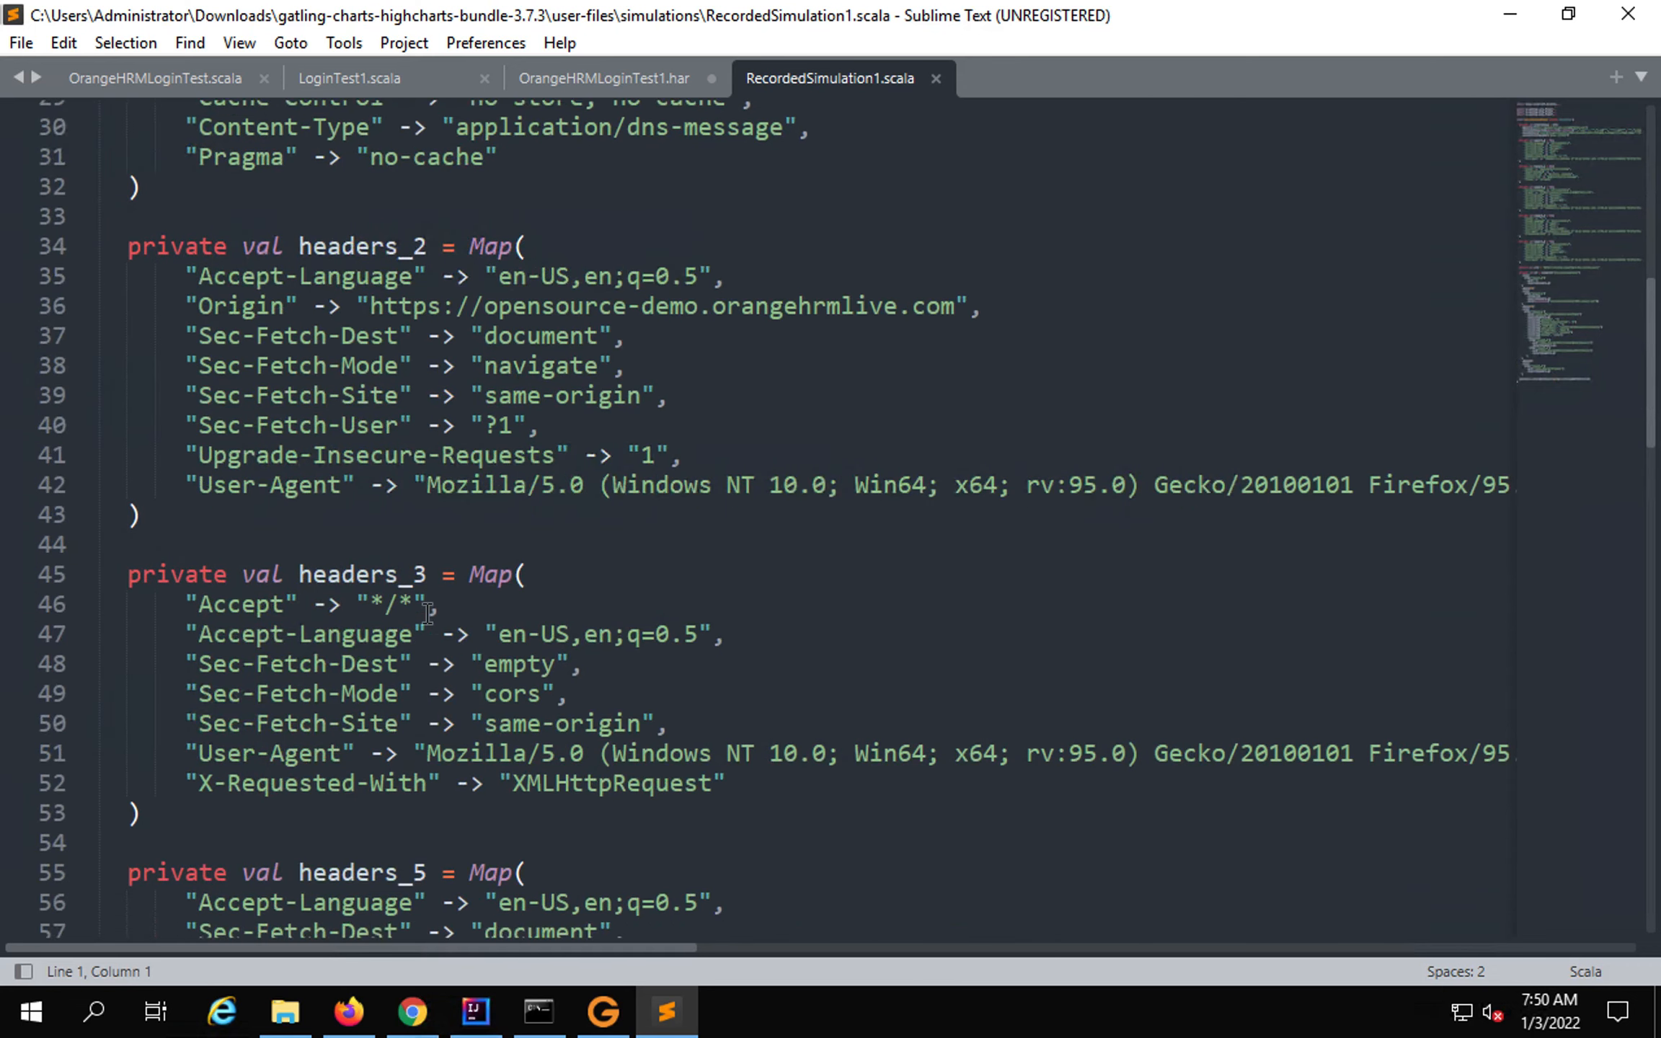
pyautogui.scroll(-9, 427, 613)
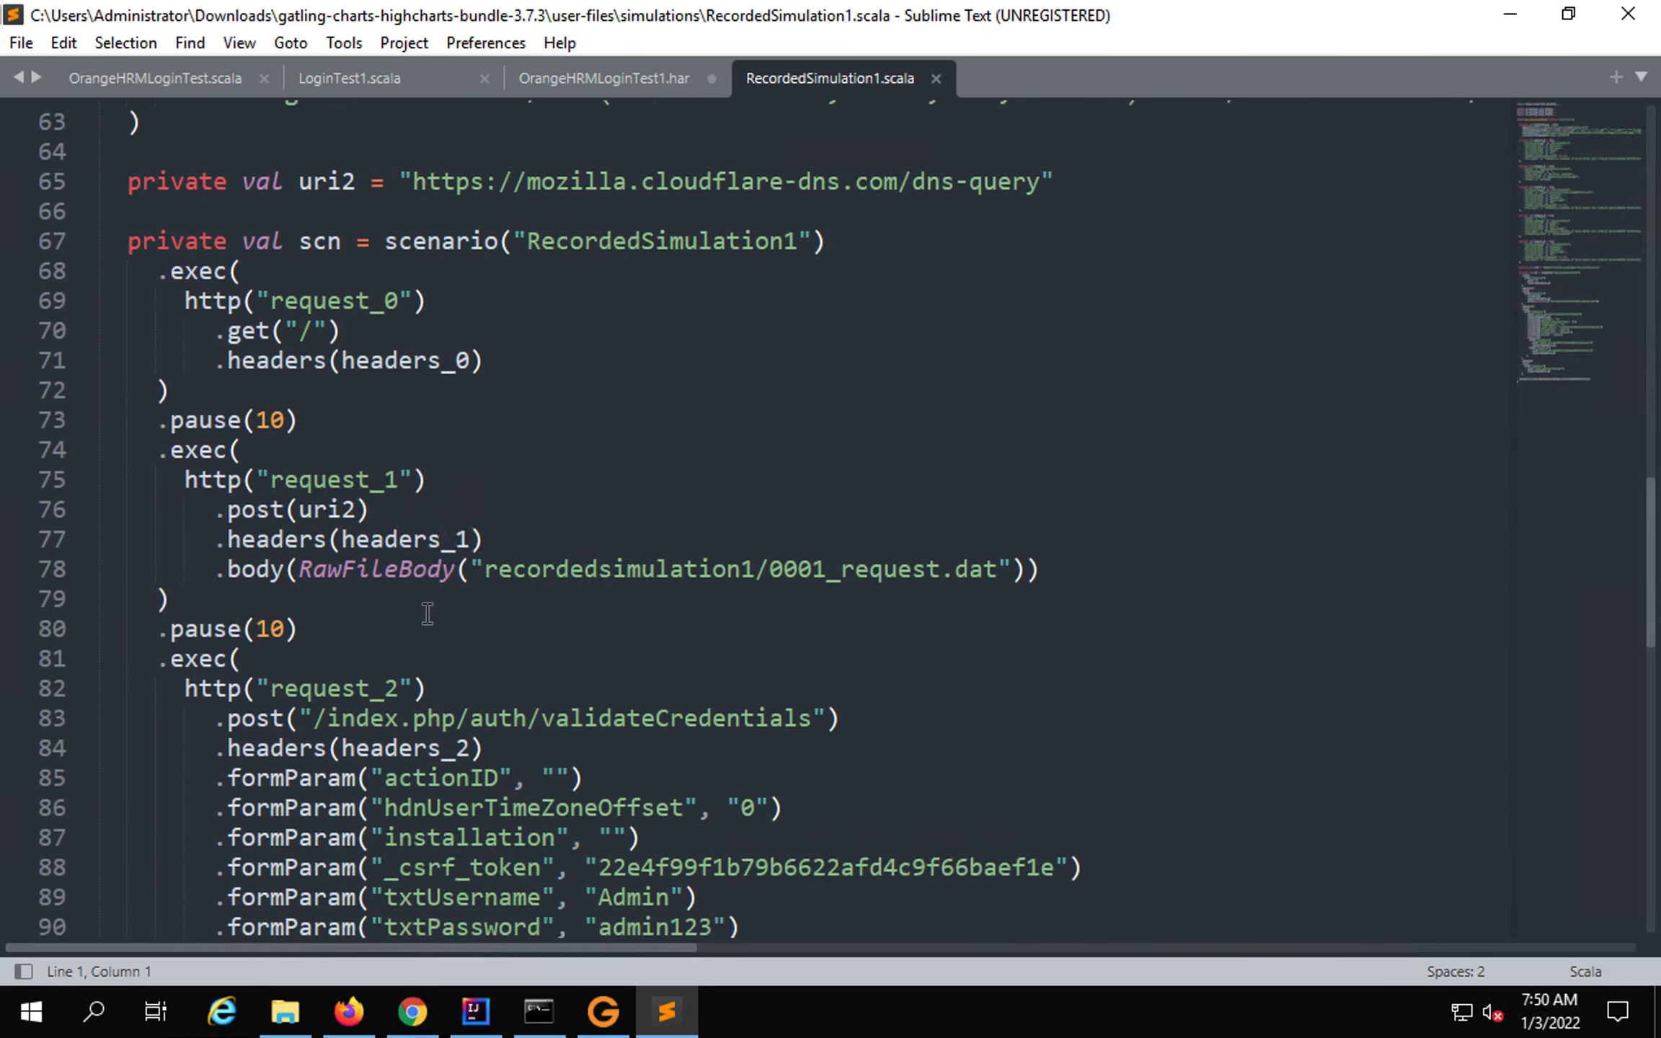
pyautogui.scroll(1, 428, 613)
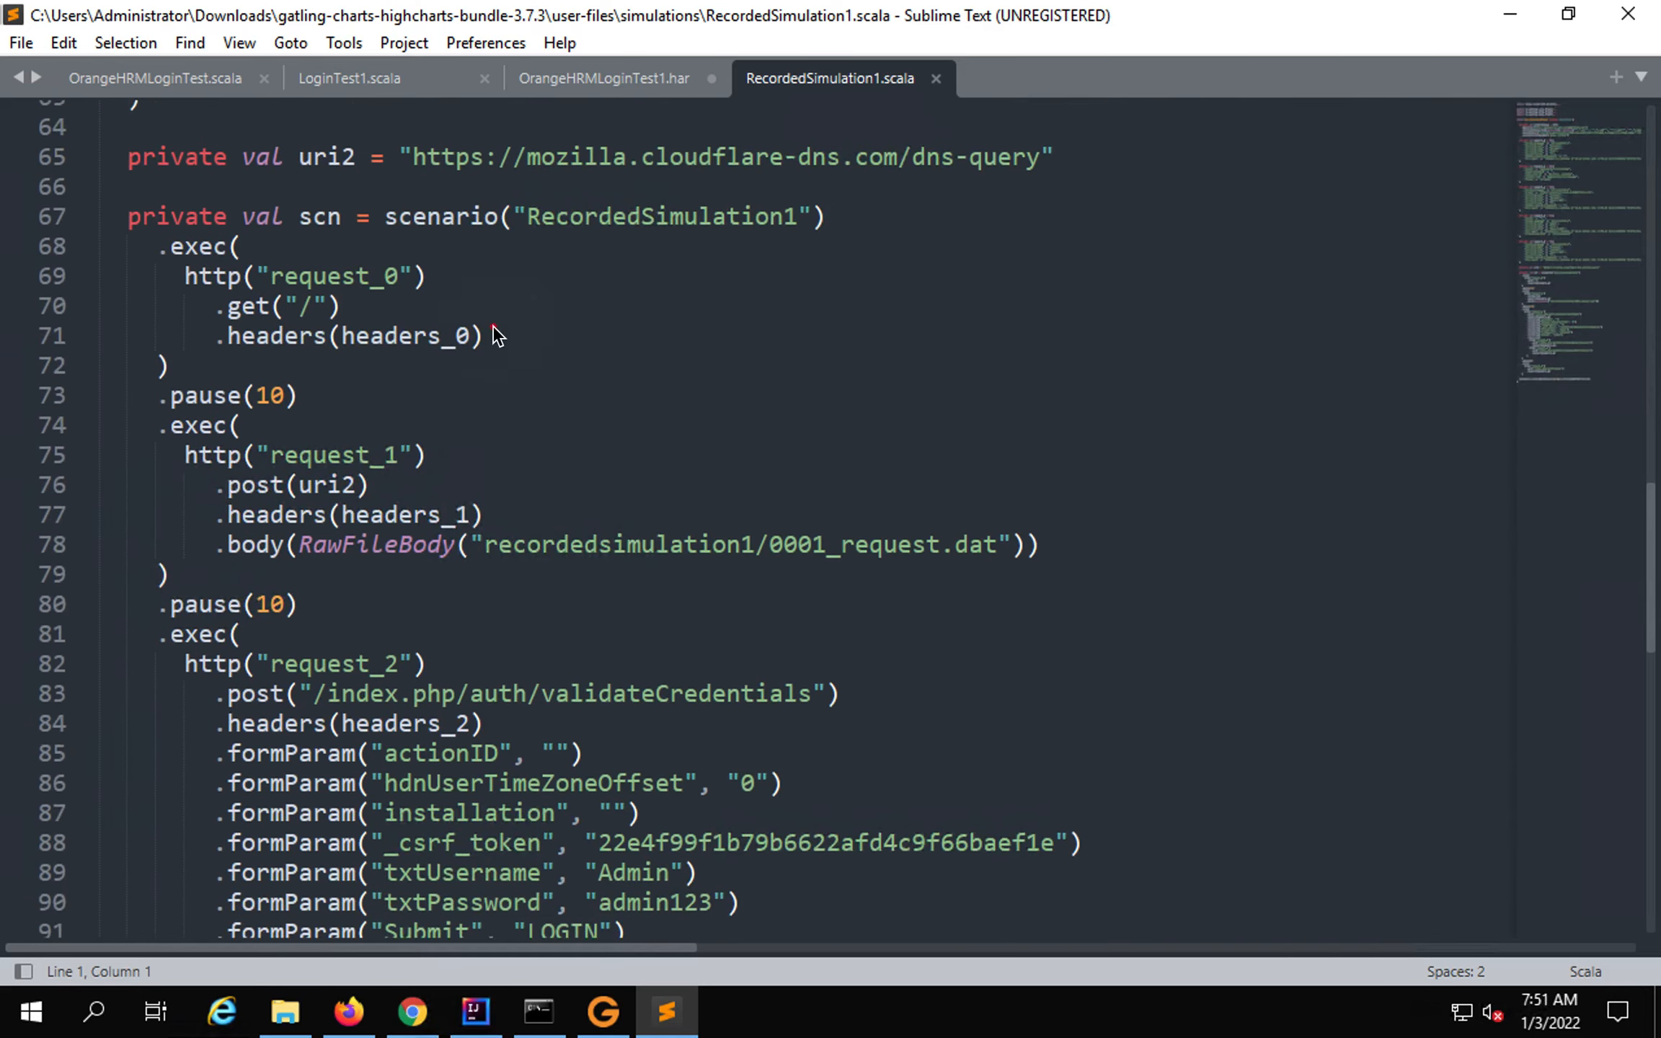
pyautogui.moveTo(260, 256); pyautogui.dragTo(436, 315)
pyautogui.moveTo(282, 431); pyautogui.dragTo(436, 482)
# Review the login POST, logout request and final setUp with atOnceUsers(1).
pyautogui.scroll(-1, 530, 486)
pyautogui.scroll(-3, 549, 531)
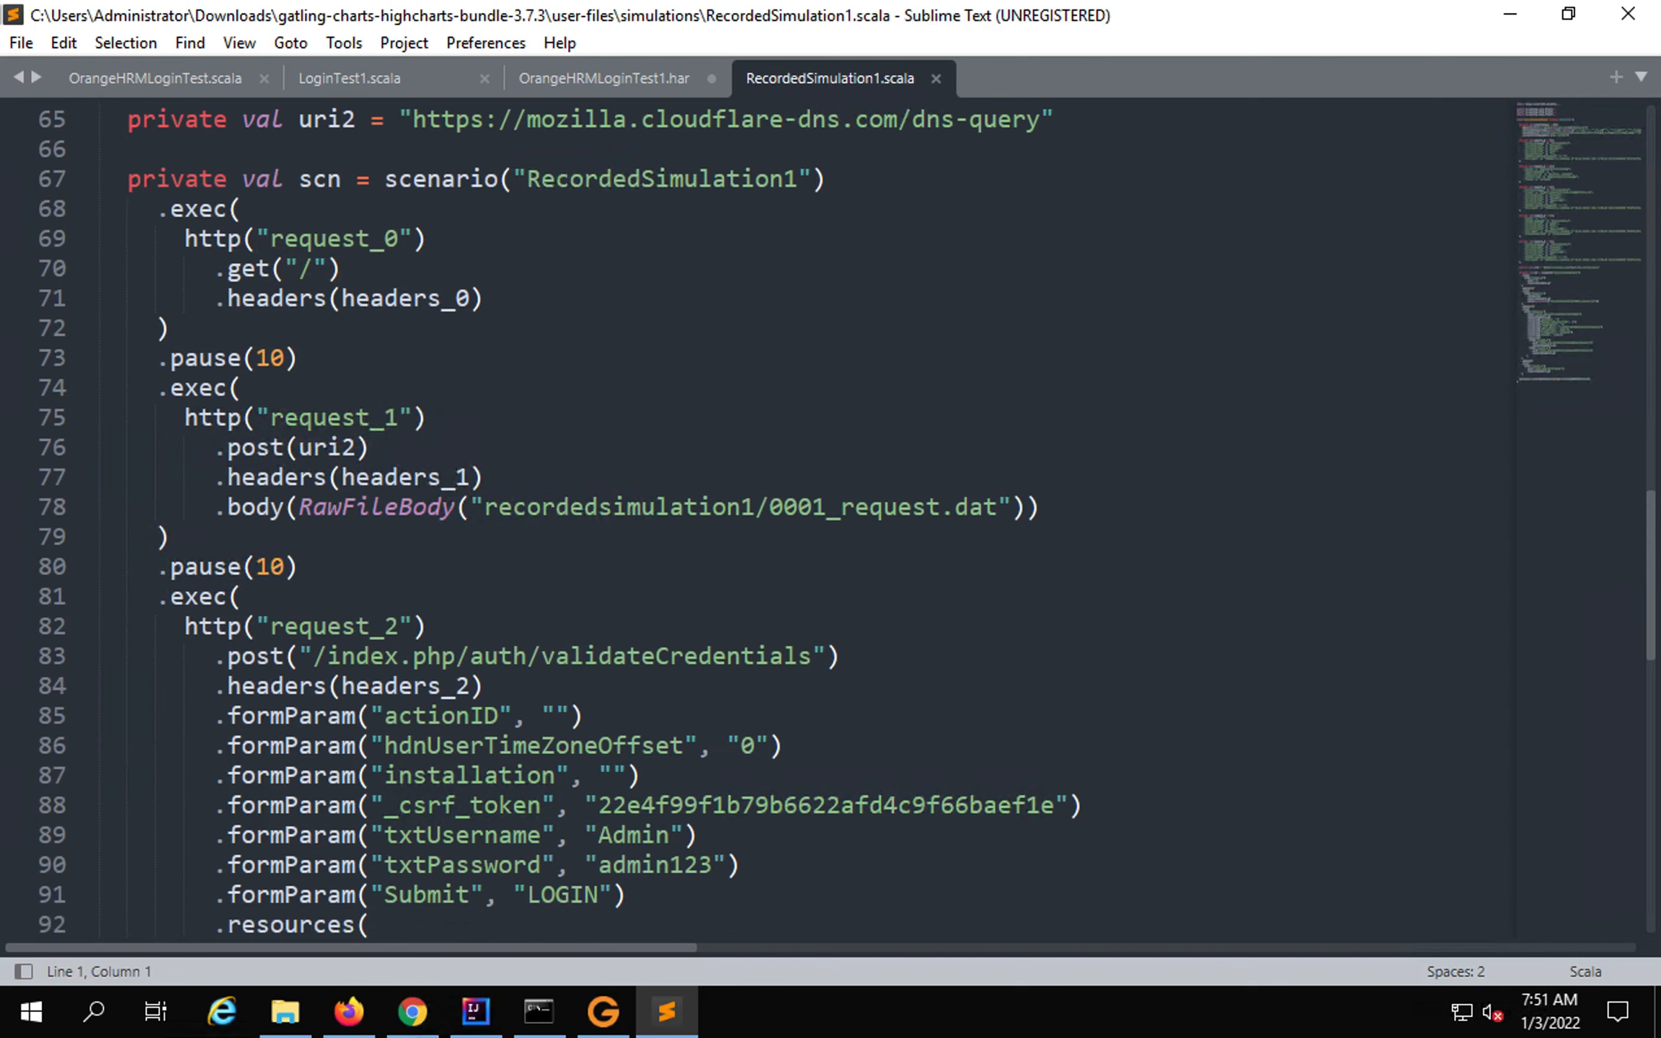
pyautogui.scroll(-1, 550, 531)
pyautogui.scroll(-1, 550, 531)
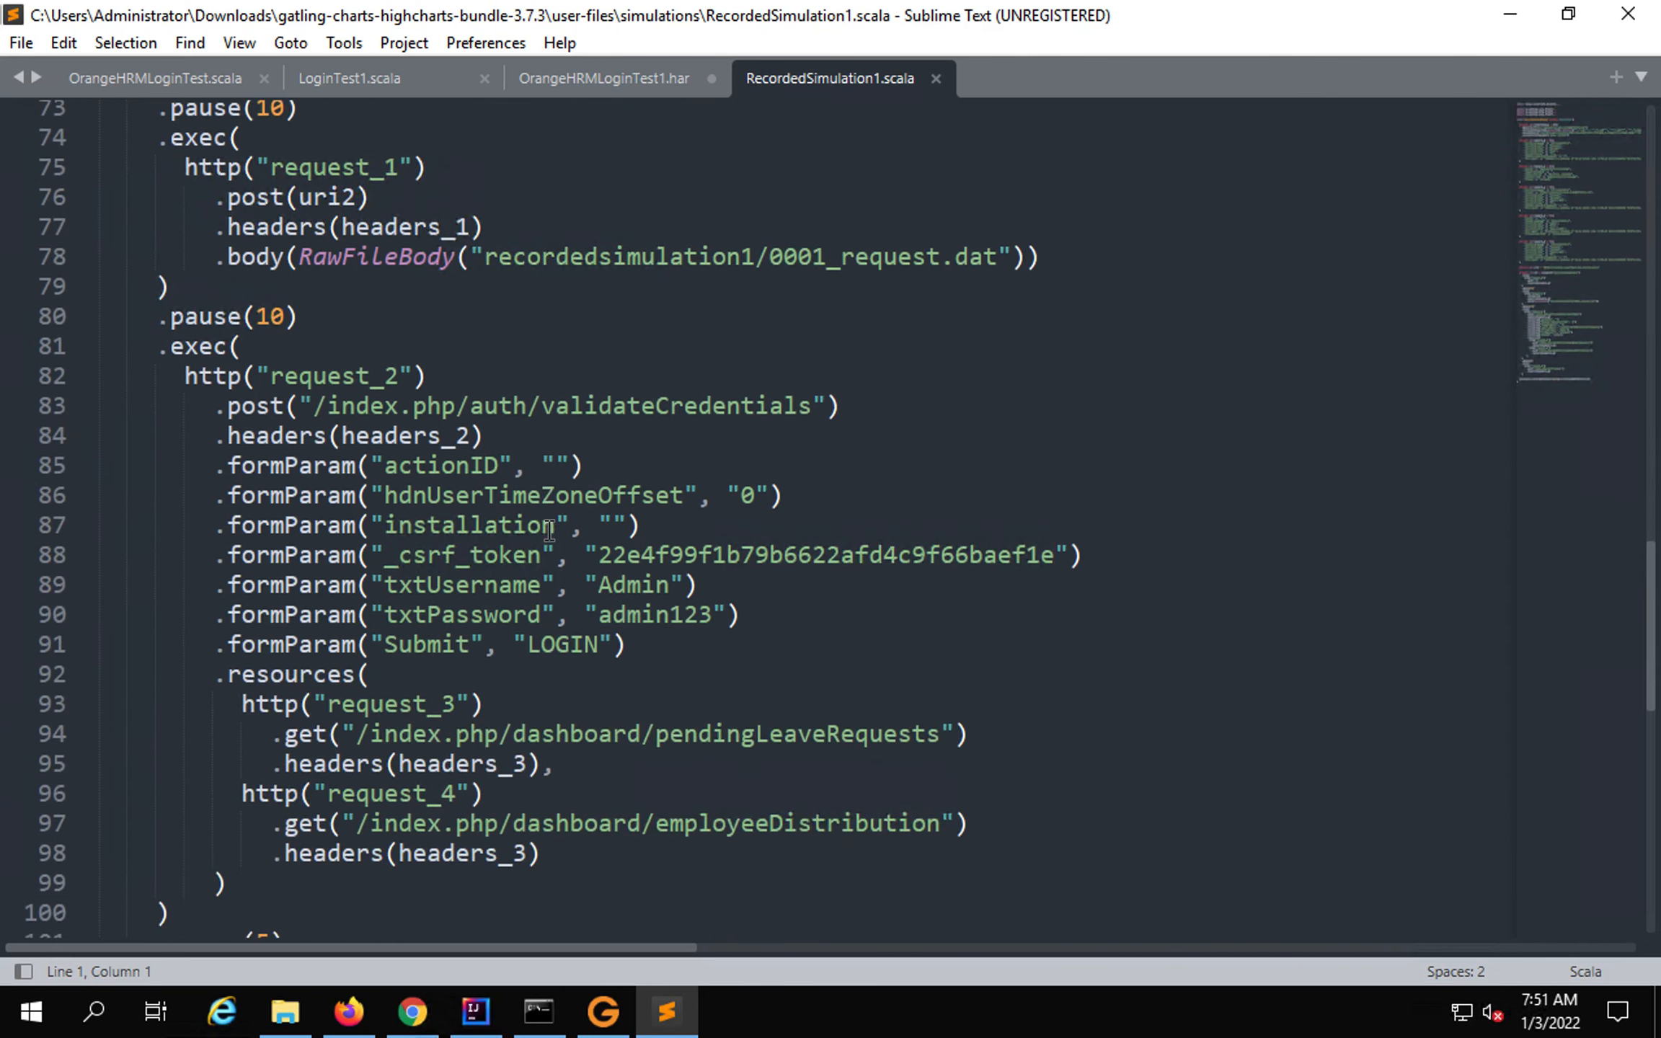
pyautogui.scroll(-2, 549, 531)
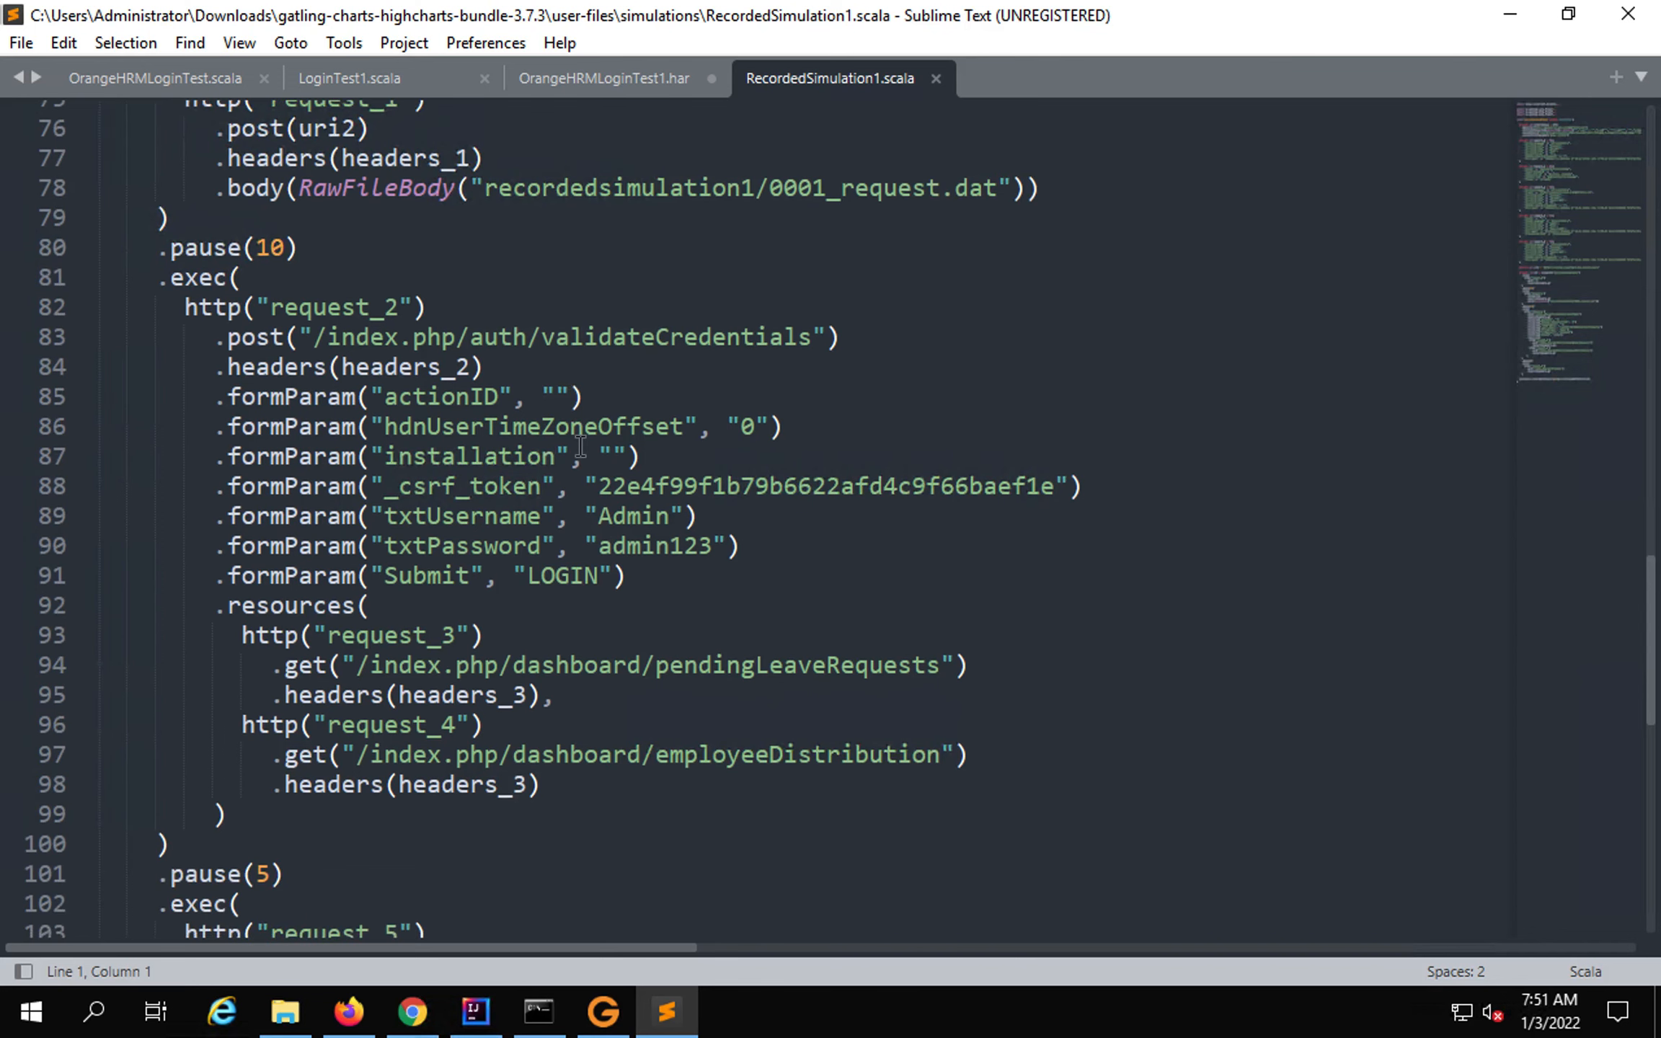
pyautogui.moveTo(319, 501); pyautogui.dragTo(803, 572)
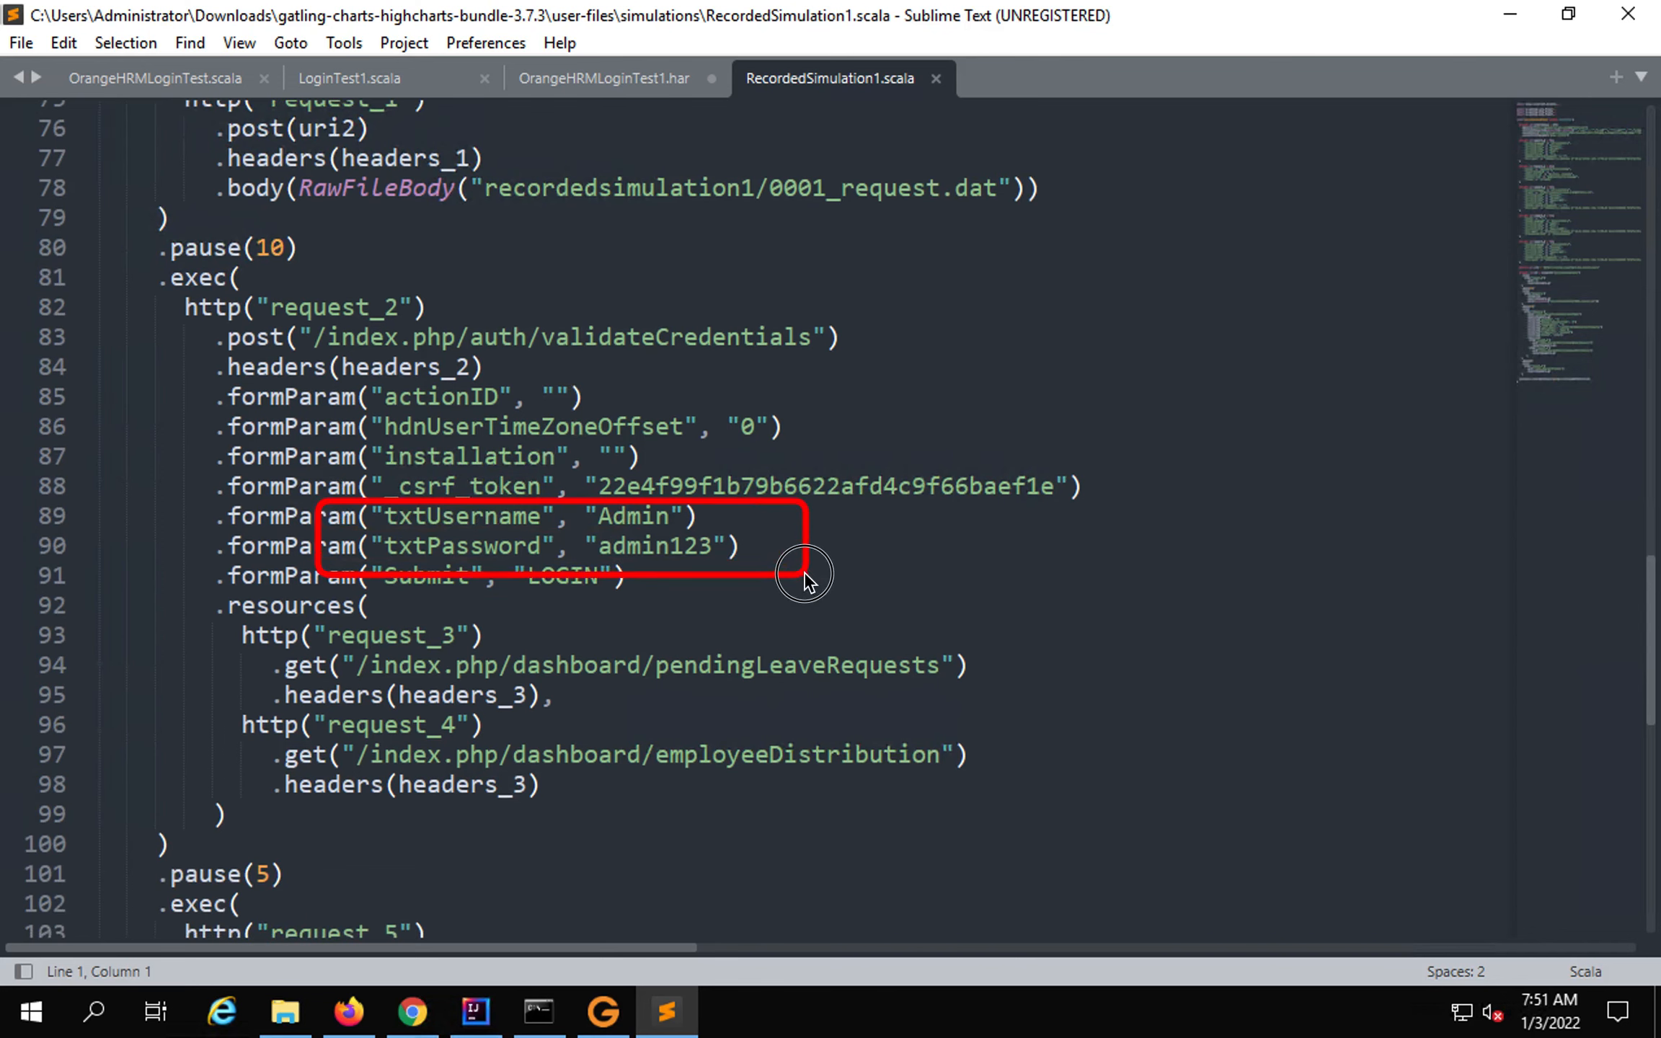
pyautogui.moveTo(580, 500); pyautogui.dragTo(743, 571)
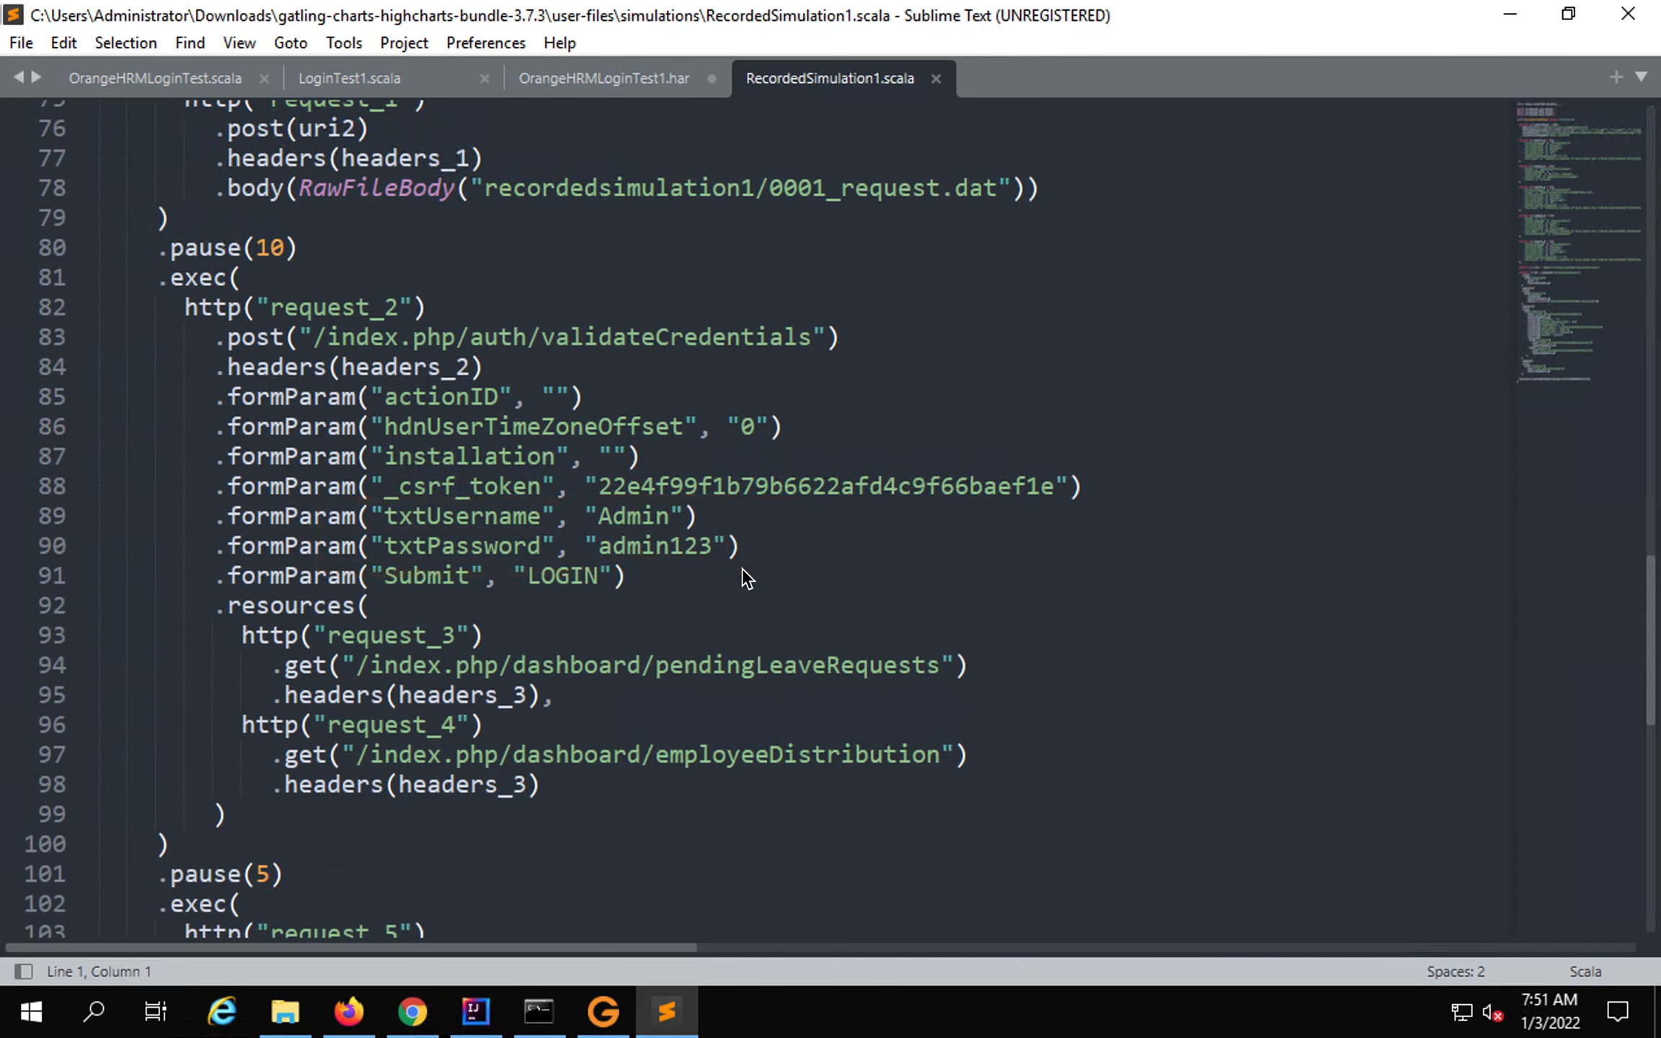
pyautogui.scroll(-2, 744, 575)
pyautogui.scroll(-1, 757, 519)
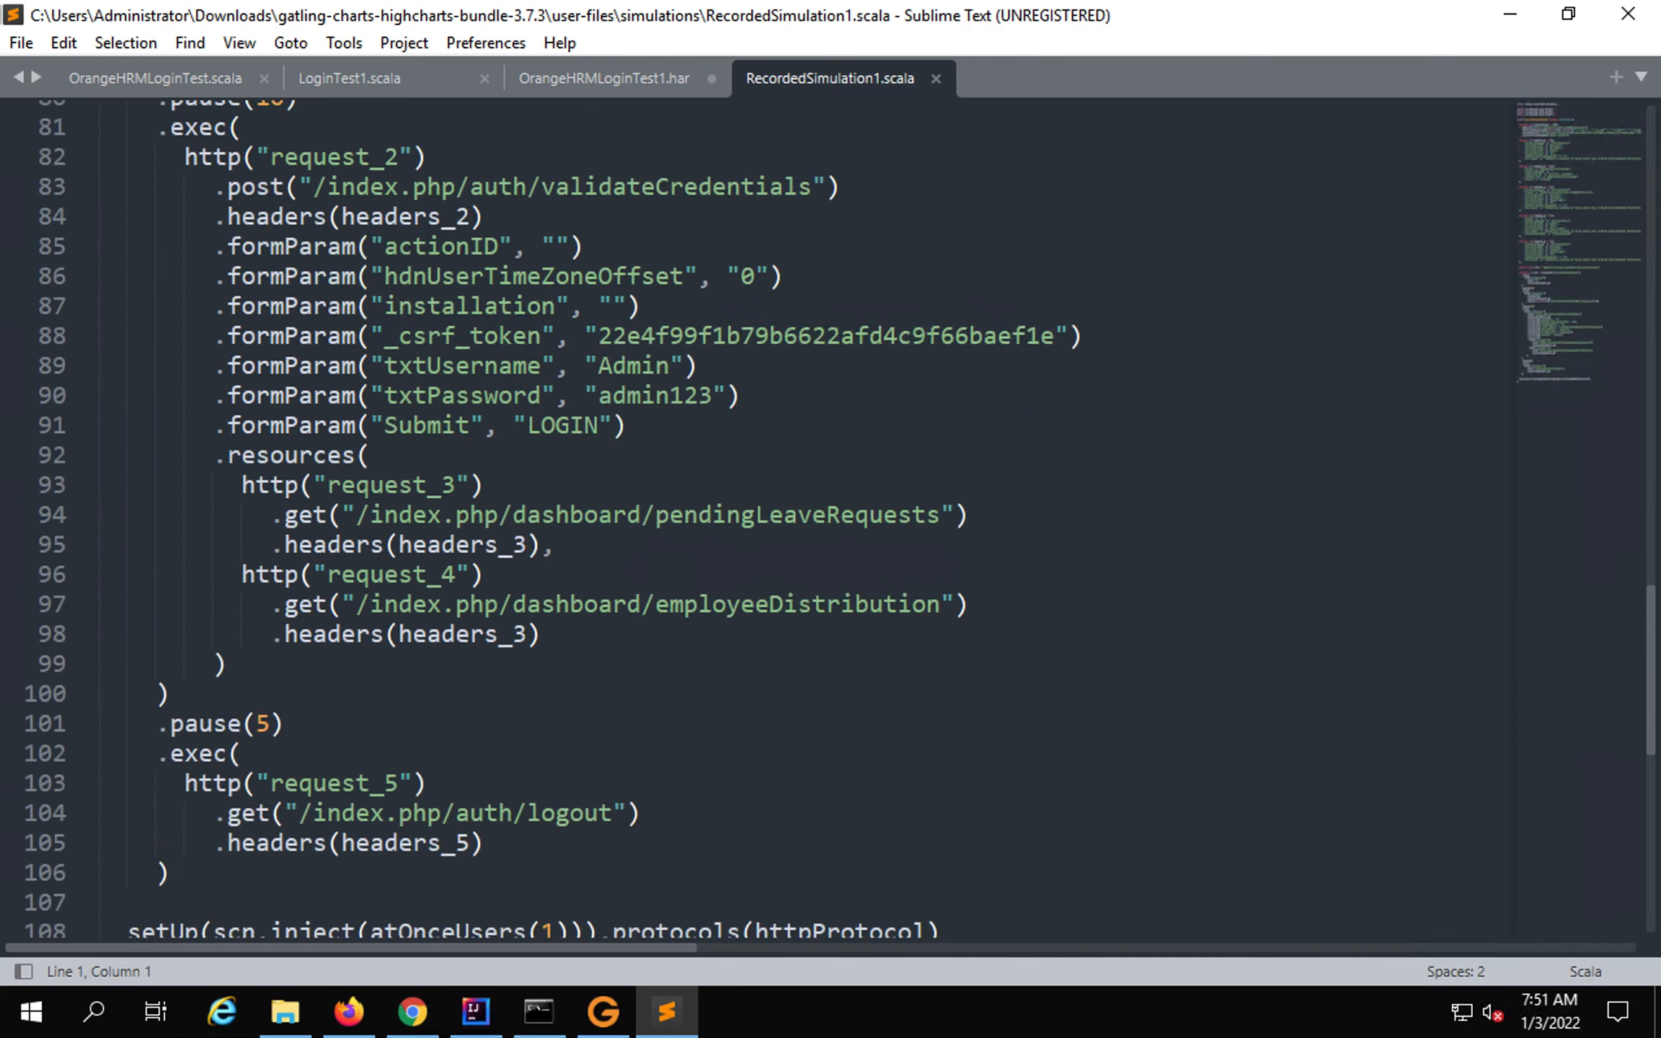
pyautogui.scroll(-2, 459, 636)
pyautogui.moveTo(419, 633); pyautogui.dragTo(624, 745)
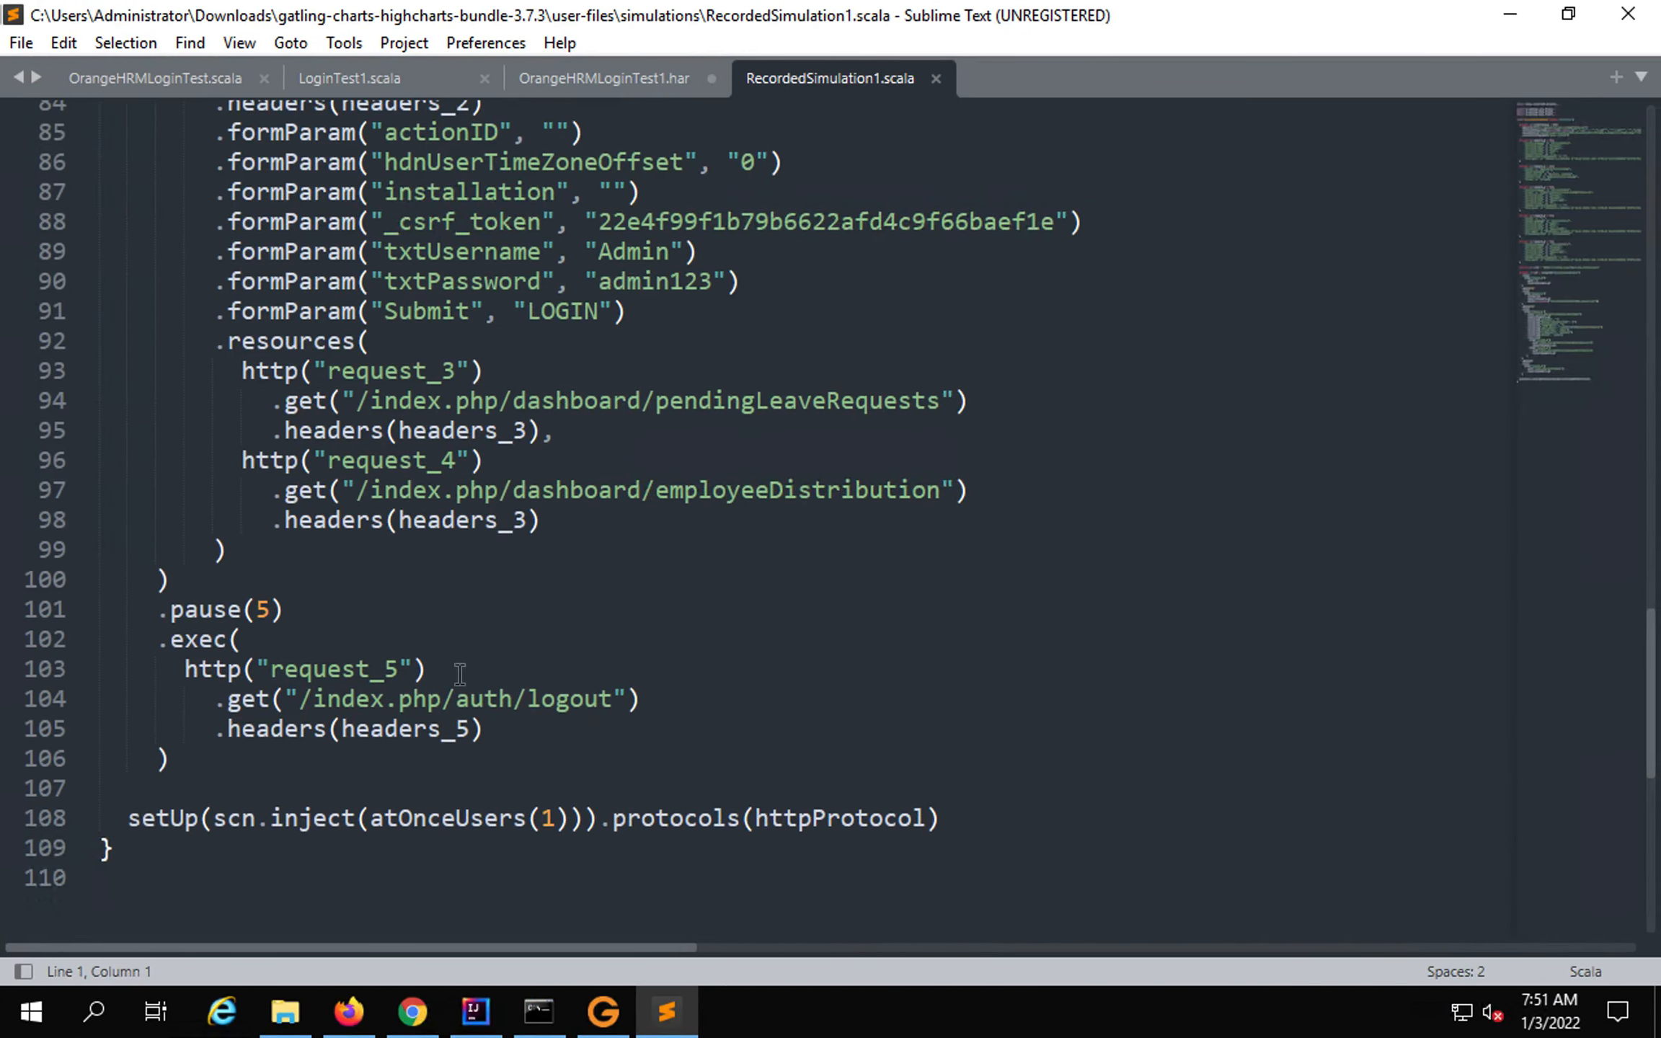
pyautogui.click(476, 1010)
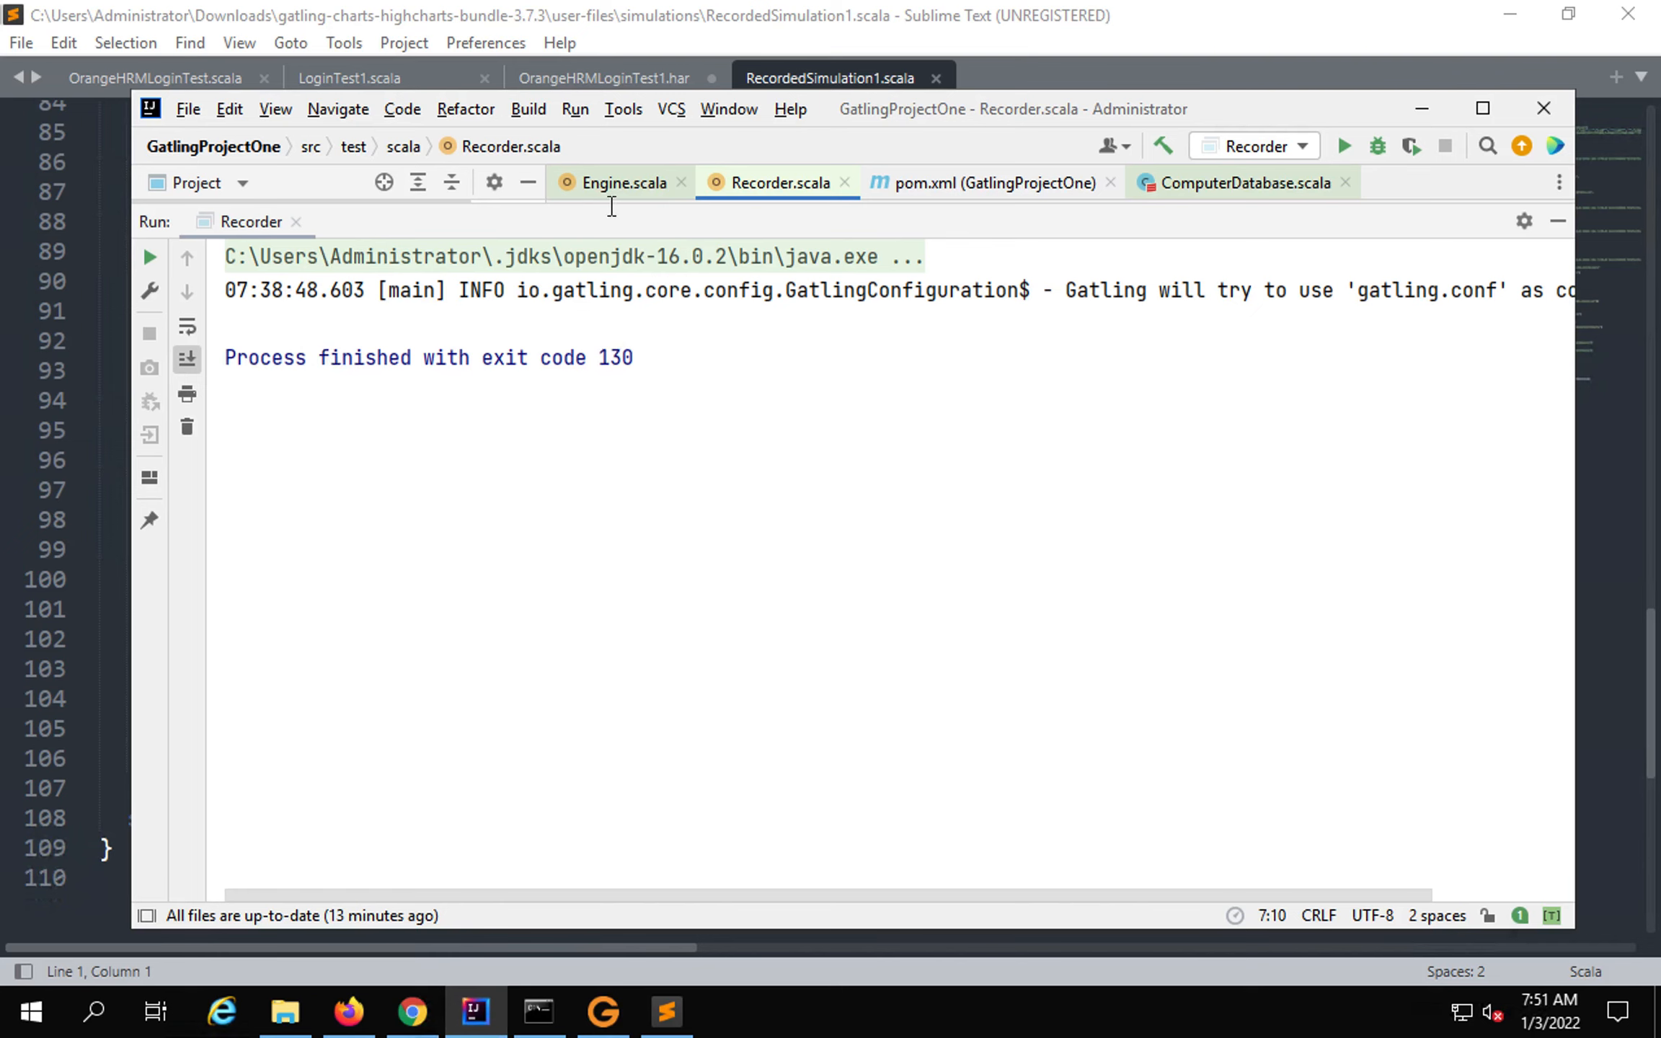
pyautogui.click(1483, 108)
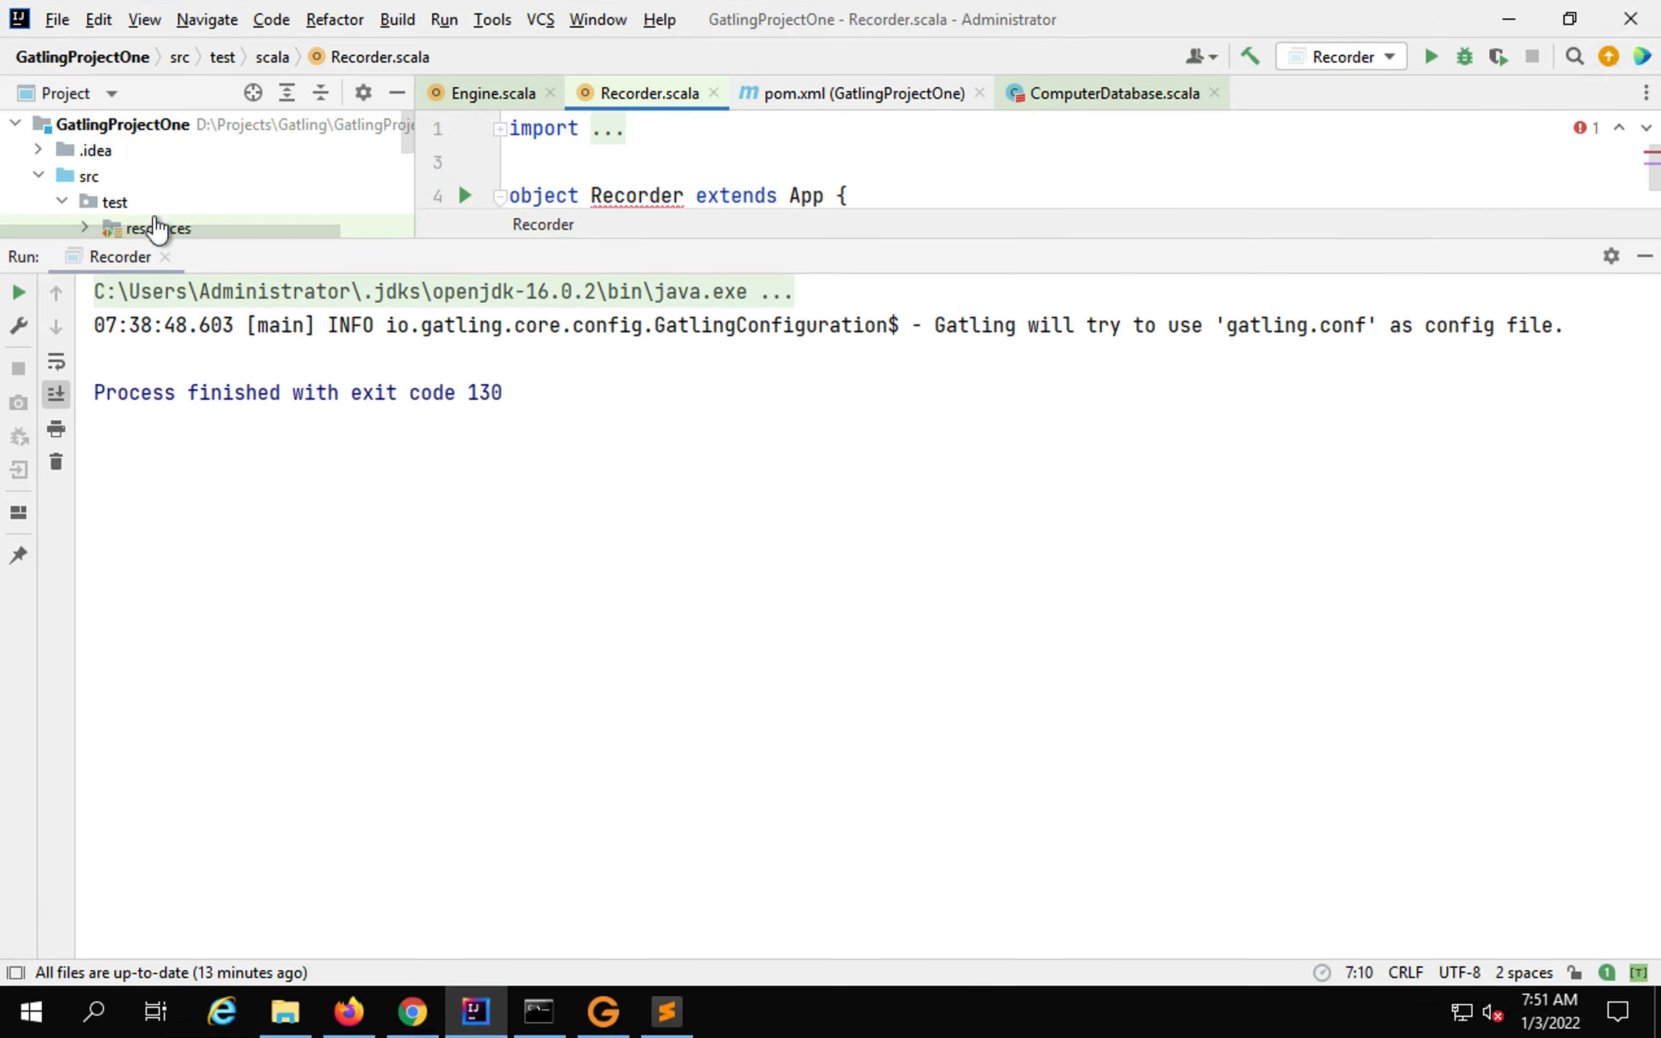
pyautogui.click(1512, 16)
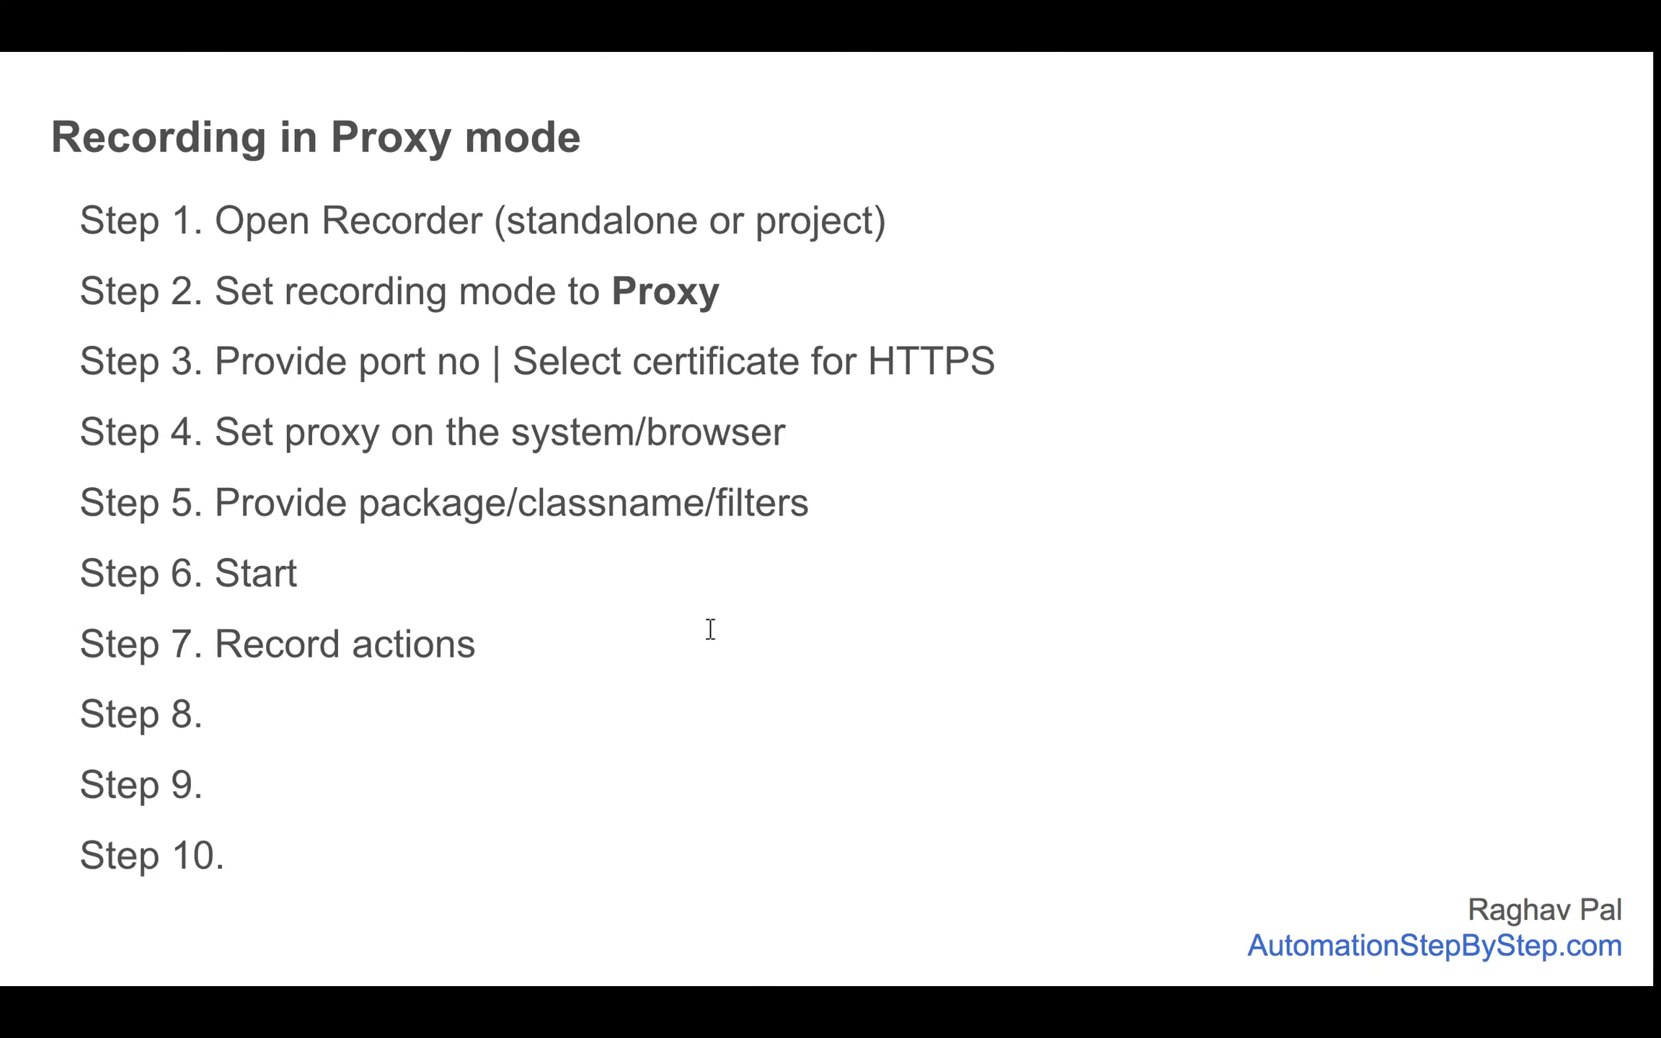
pyautogui.click(703, 632)
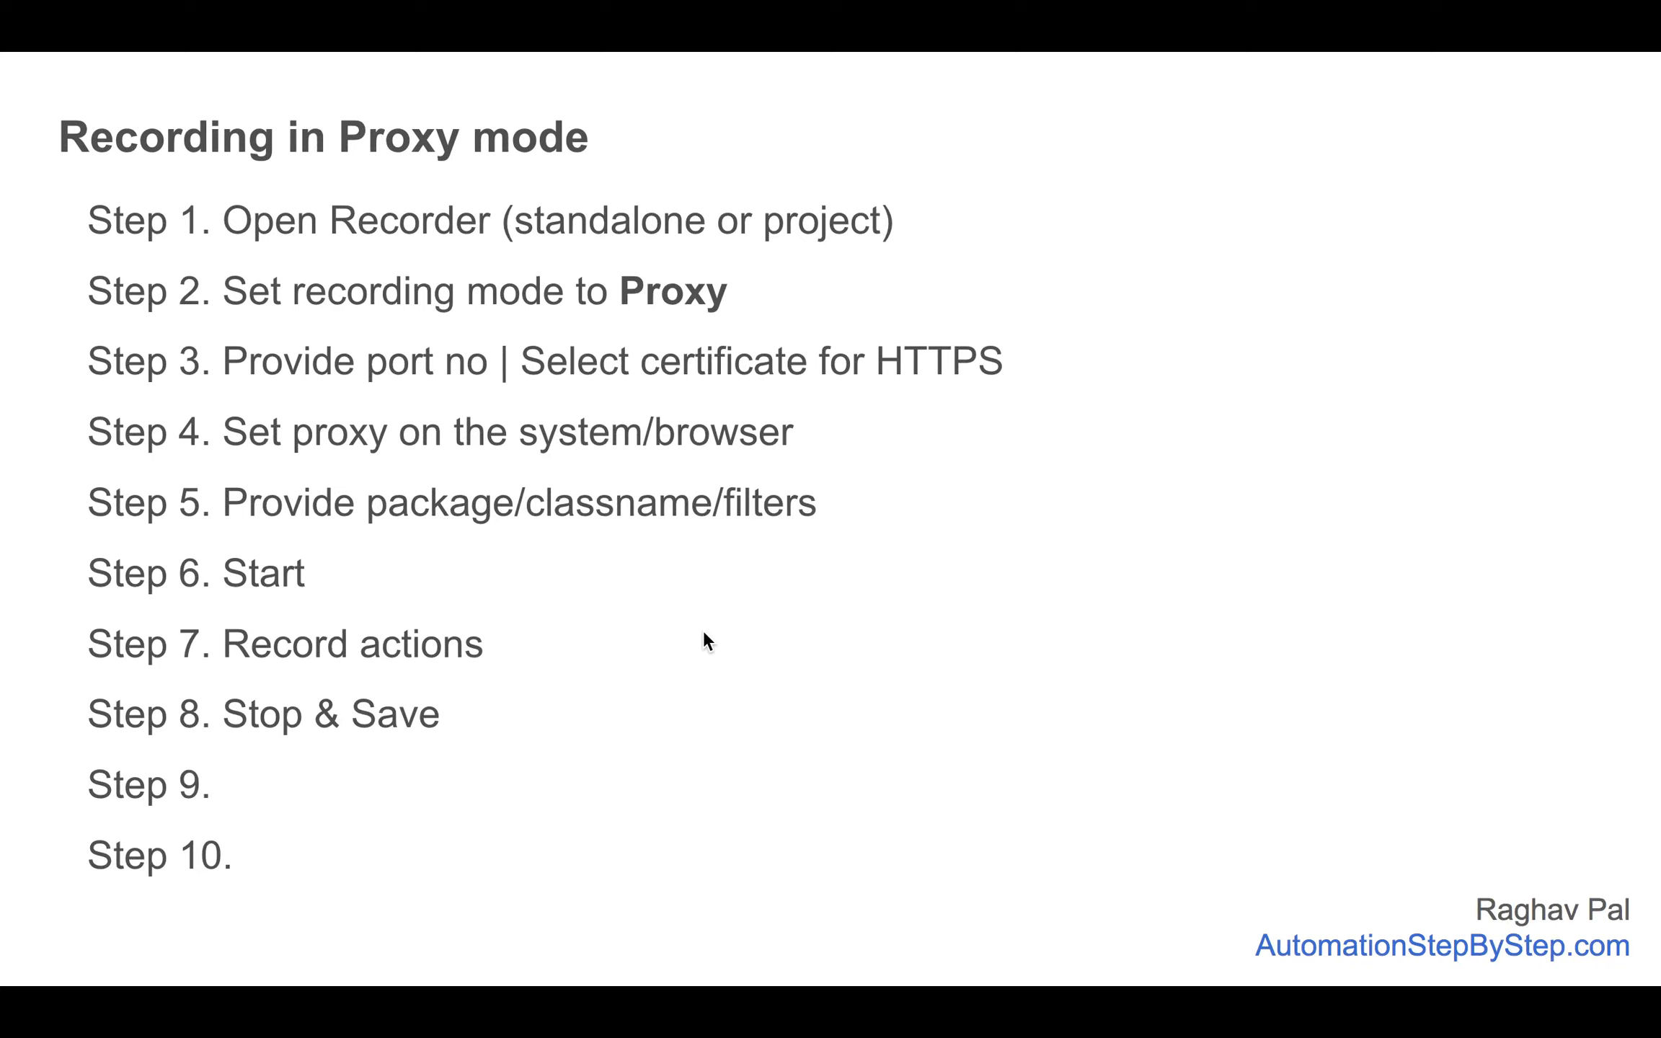
pyautogui.click(703, 631)
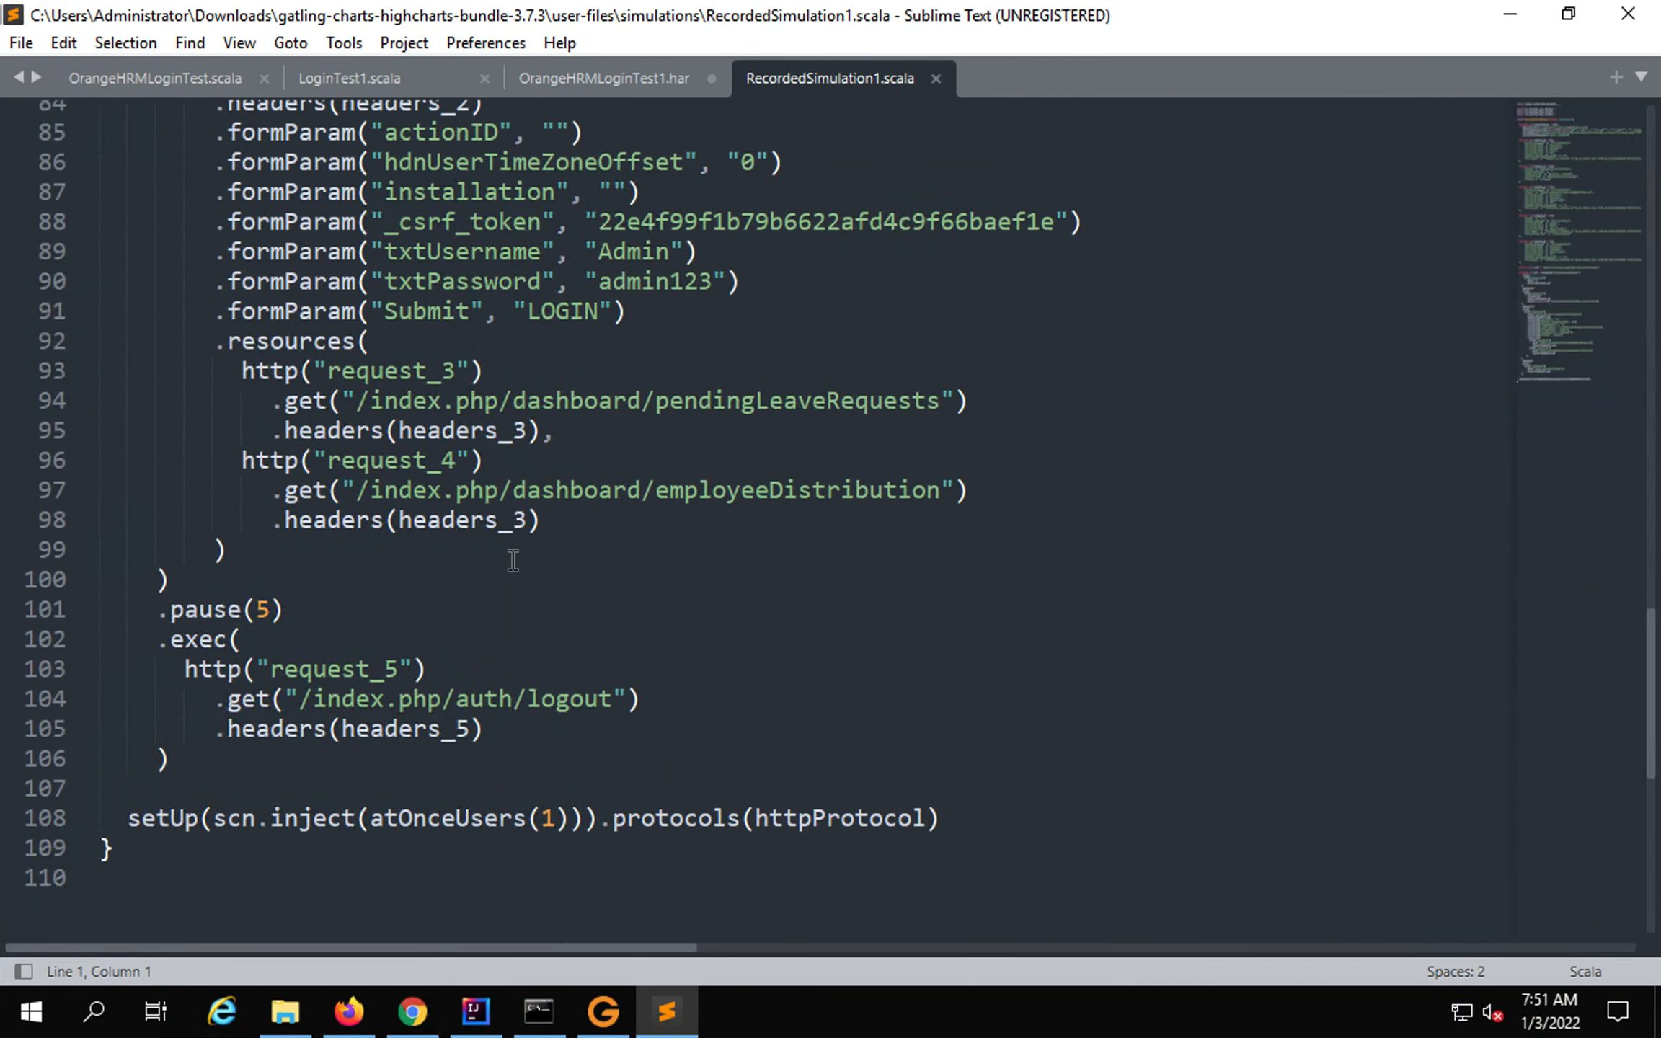
# Rename the request_0 request on line 69 to 'Login Page'.
pyautogui.scroll(2, 512, 560)
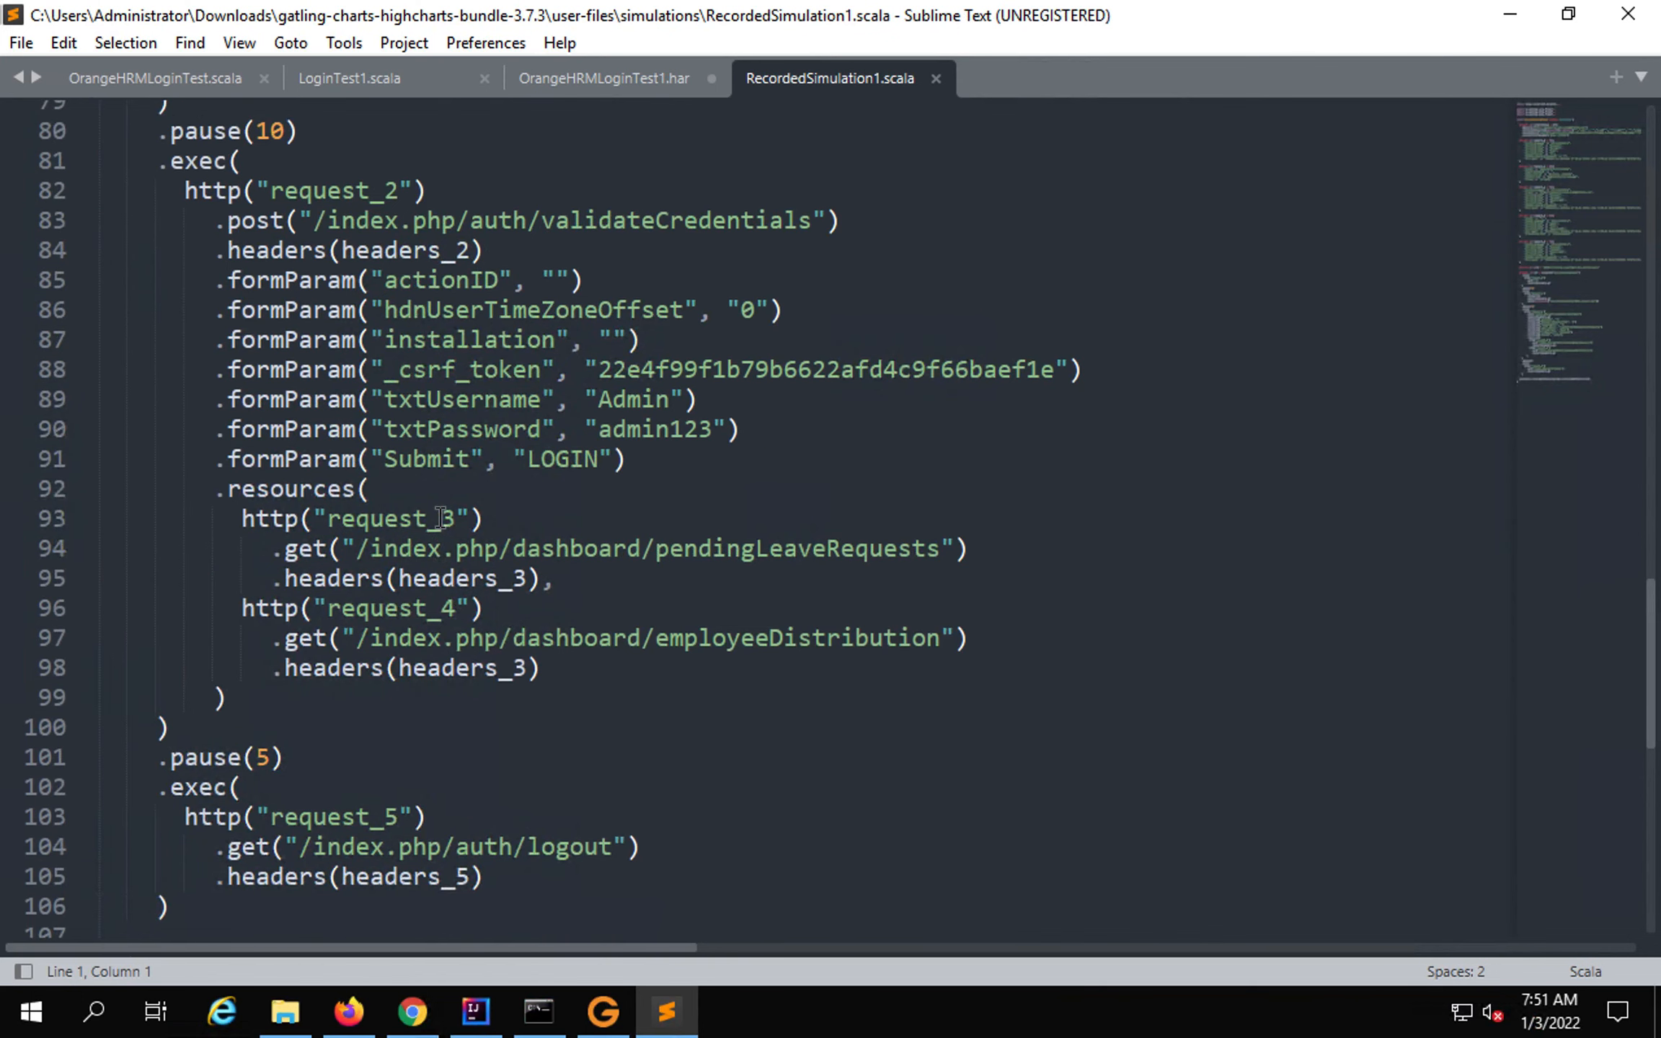
pyautogui.scroll(6, 441, 518)
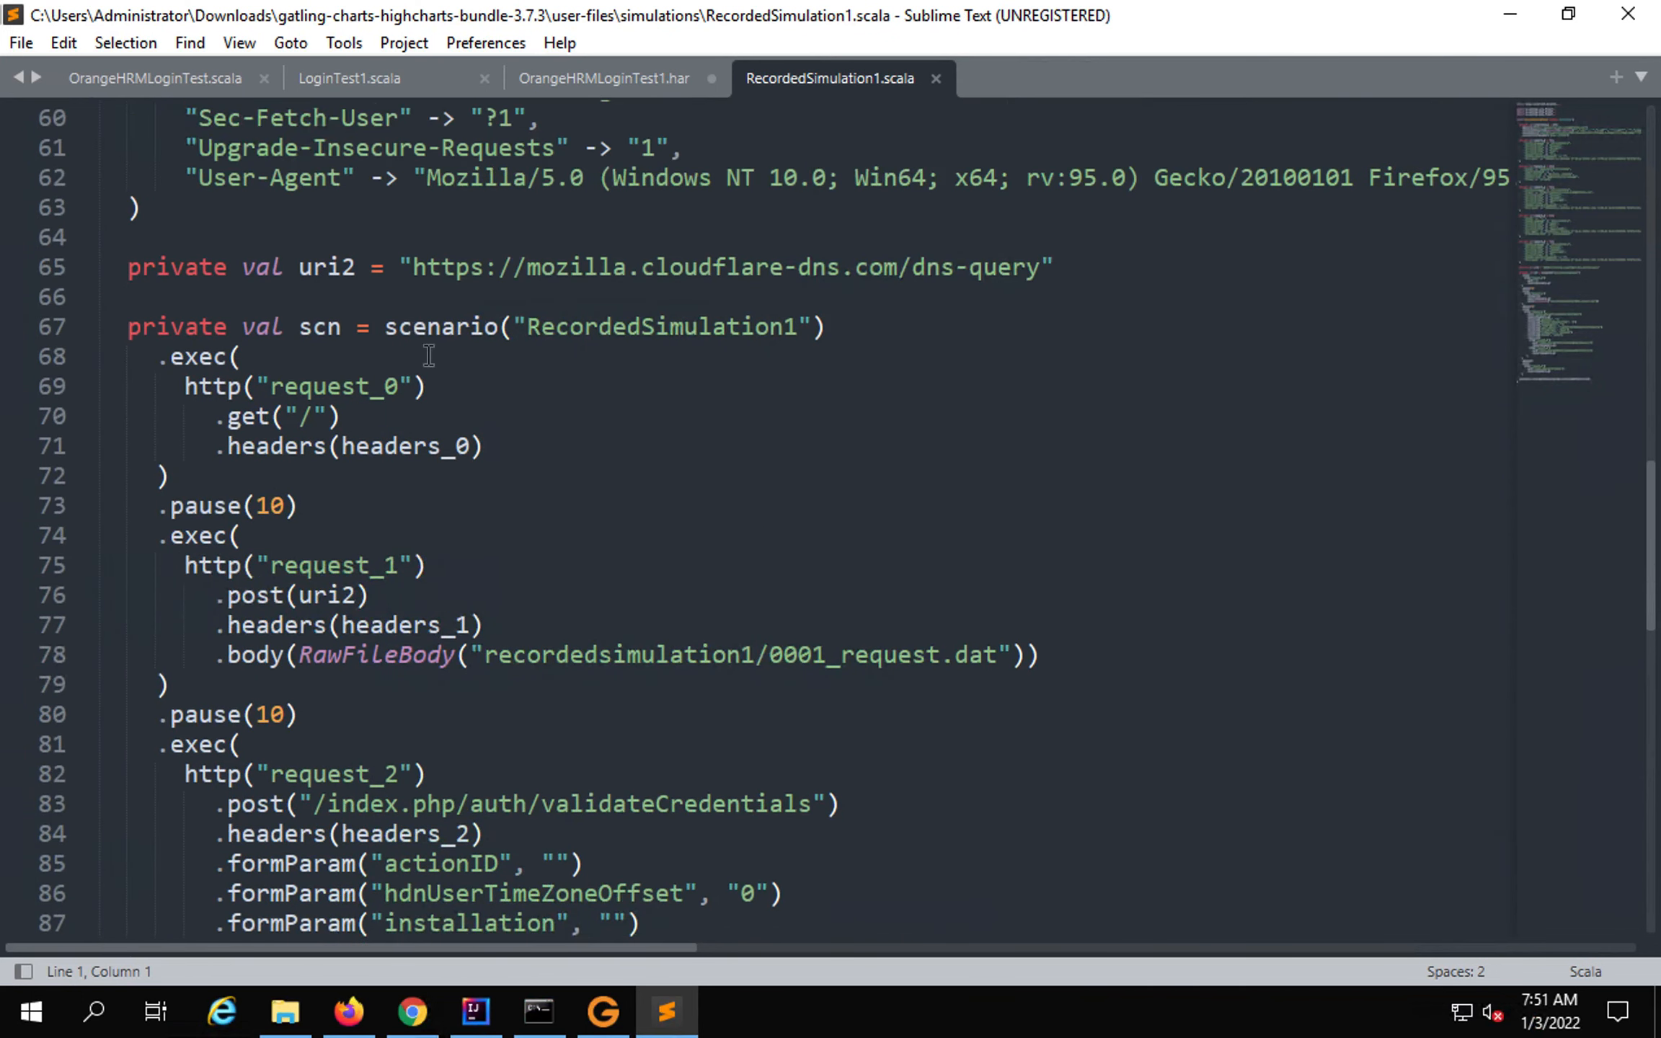
pyautogui.moveTo(327, 409); pyautogui.dragTo(286, 408)
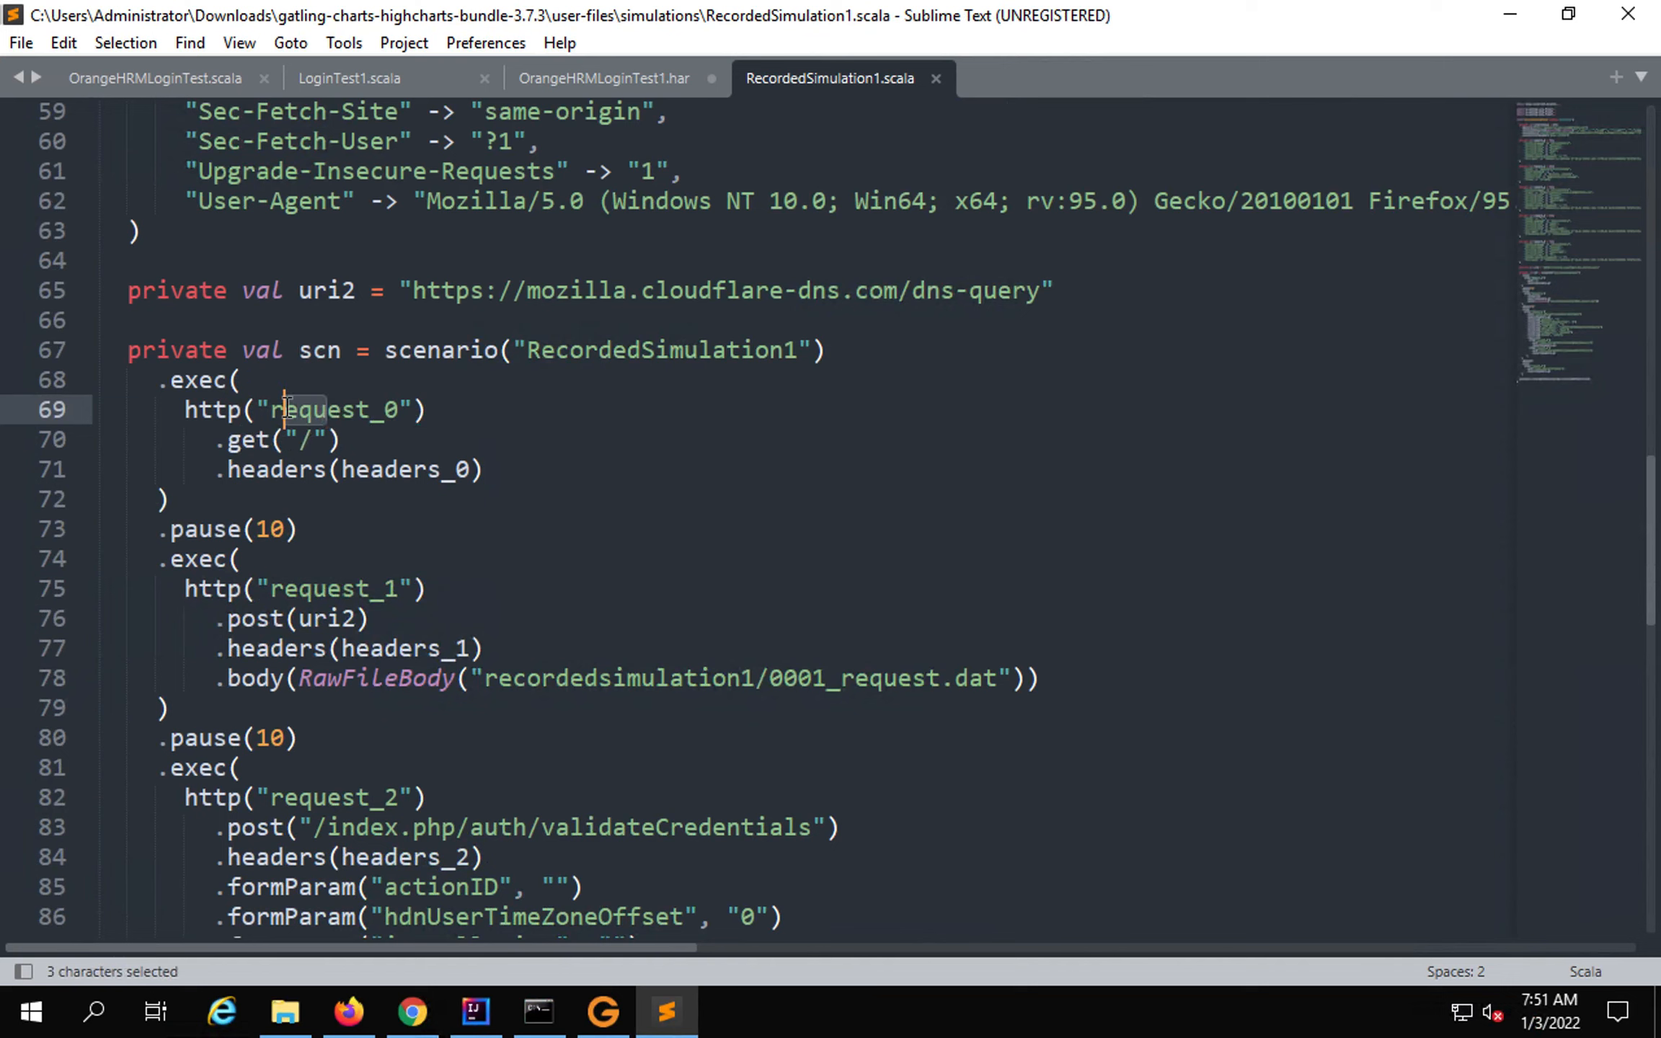
pyautogui.click(399, 411)
pyautogui.moveTo(289, 412); pyautogui.dragTo(270, 412)
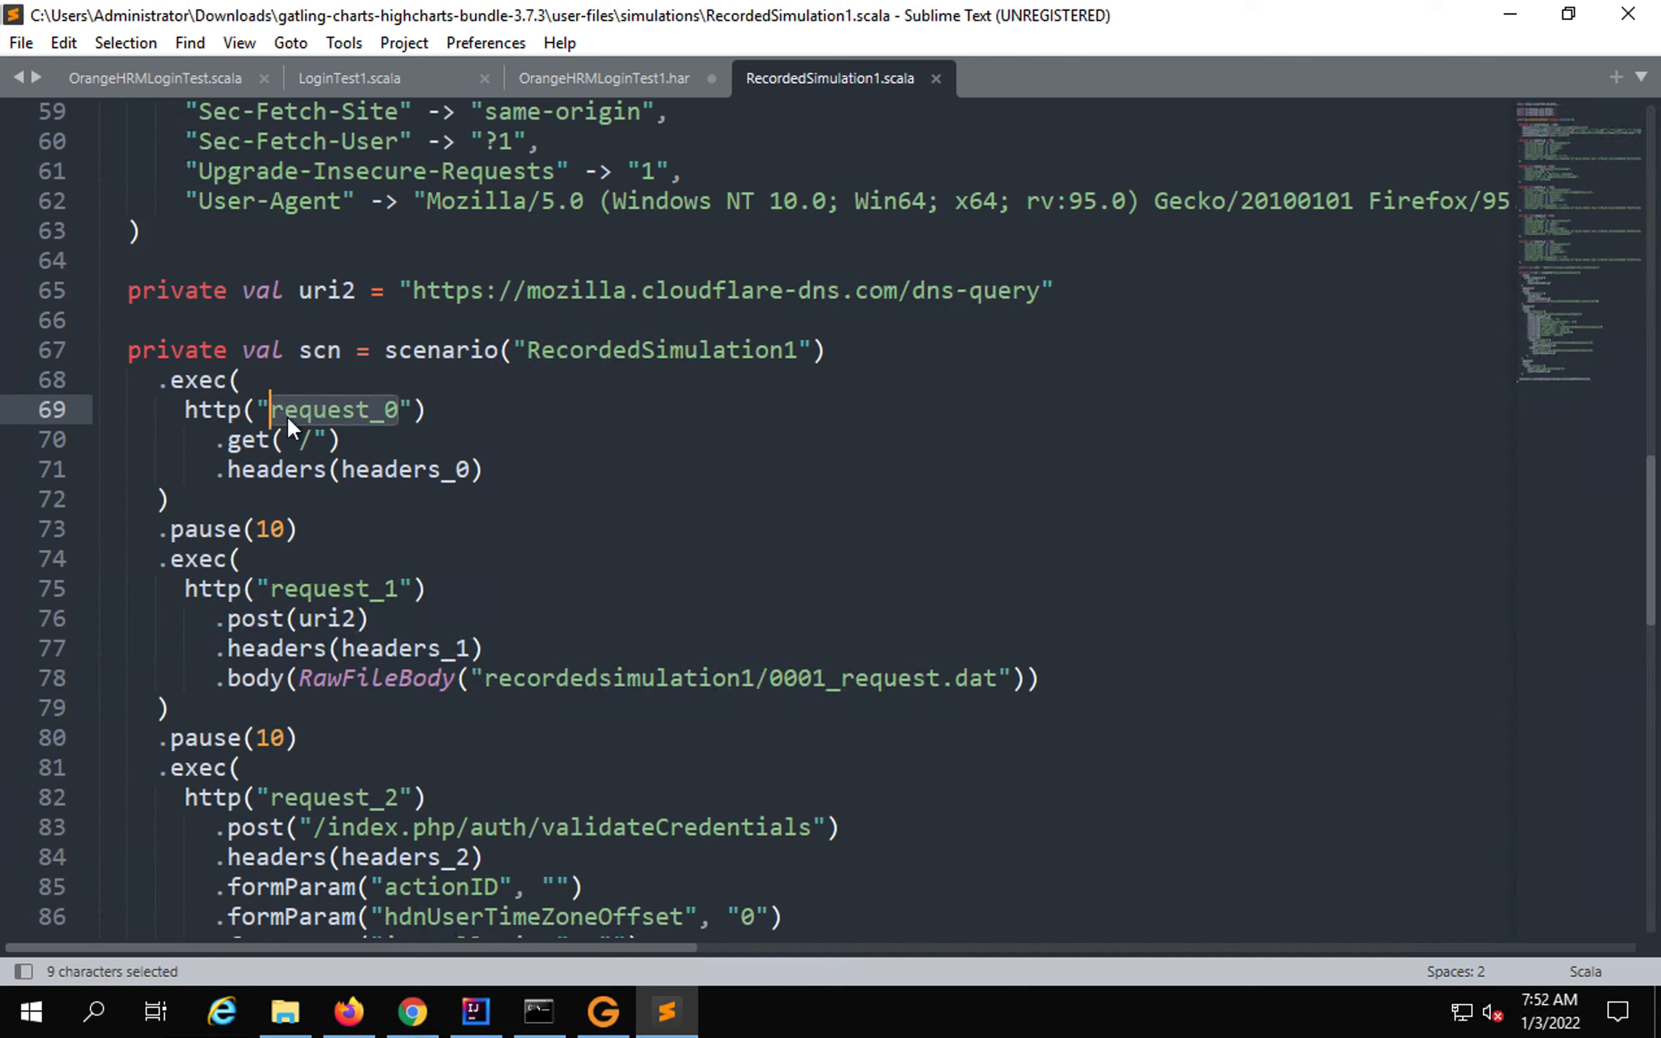
pyautogui.moveTo(468, 652)
pyautogui.write('Login P')
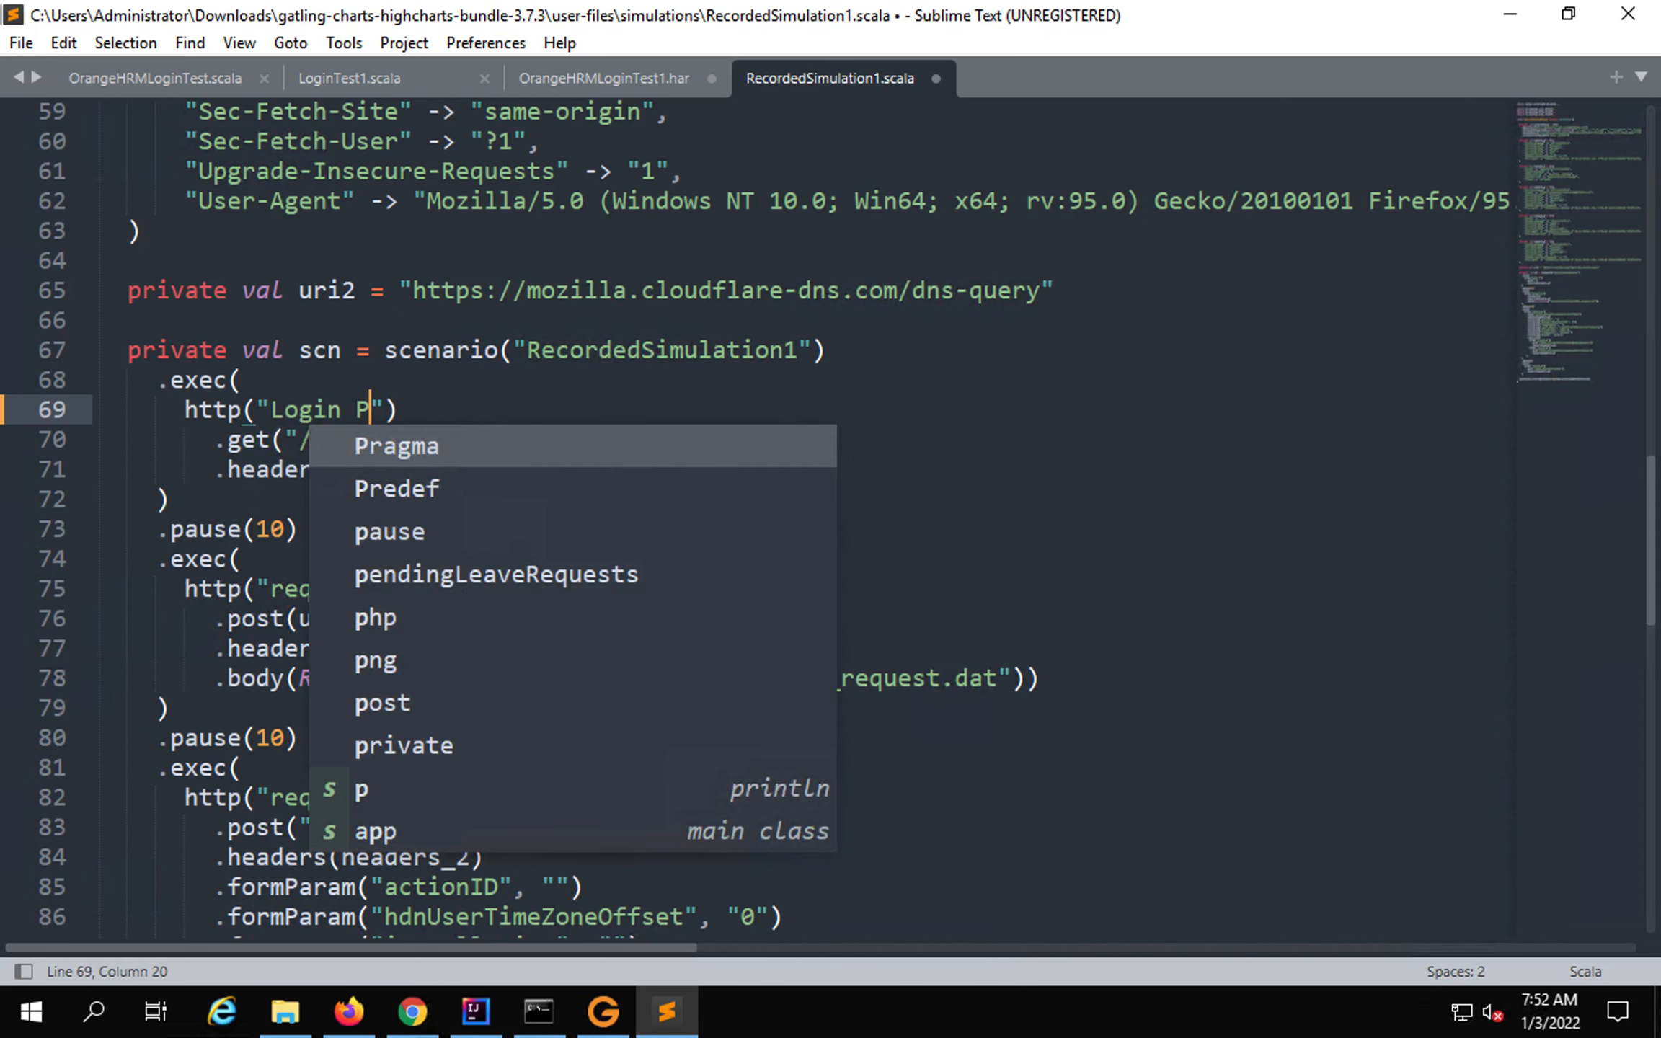
pyautogui.write('age')
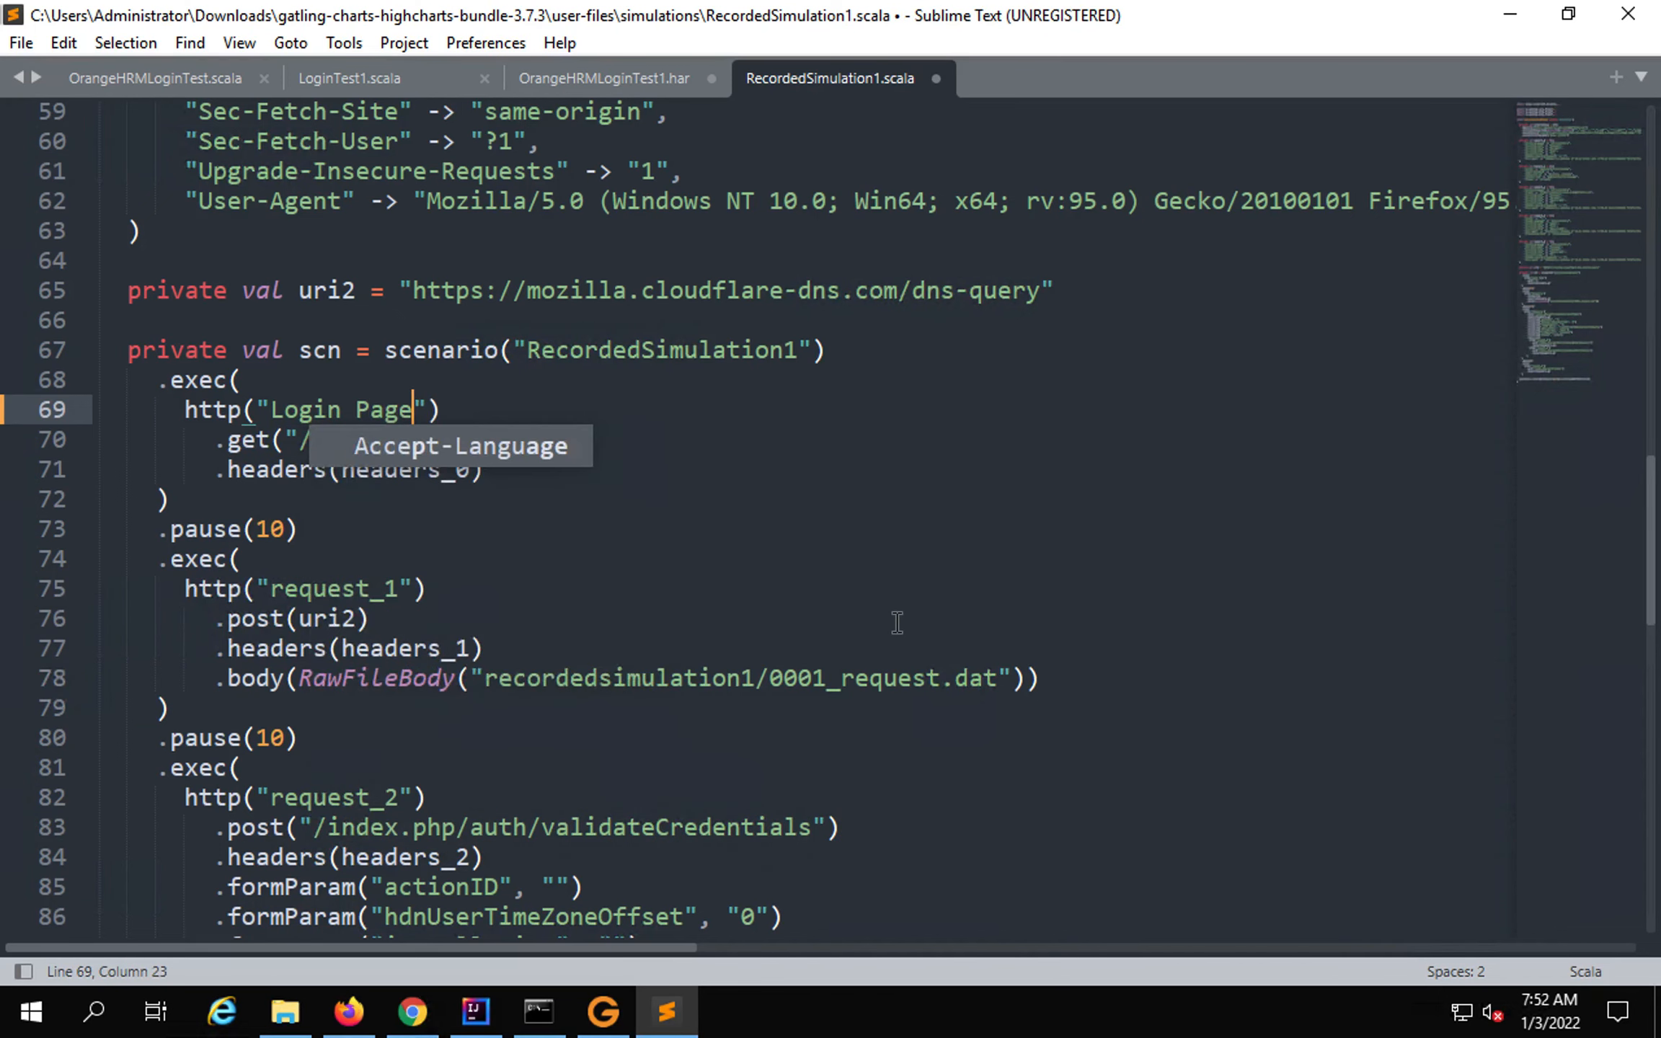
pyautogui.click(650, 632)
# Rename the request_2 request on line 82 to 'Login with valid Credentials'.
pyautogui.scroll(-1, 650, 634)
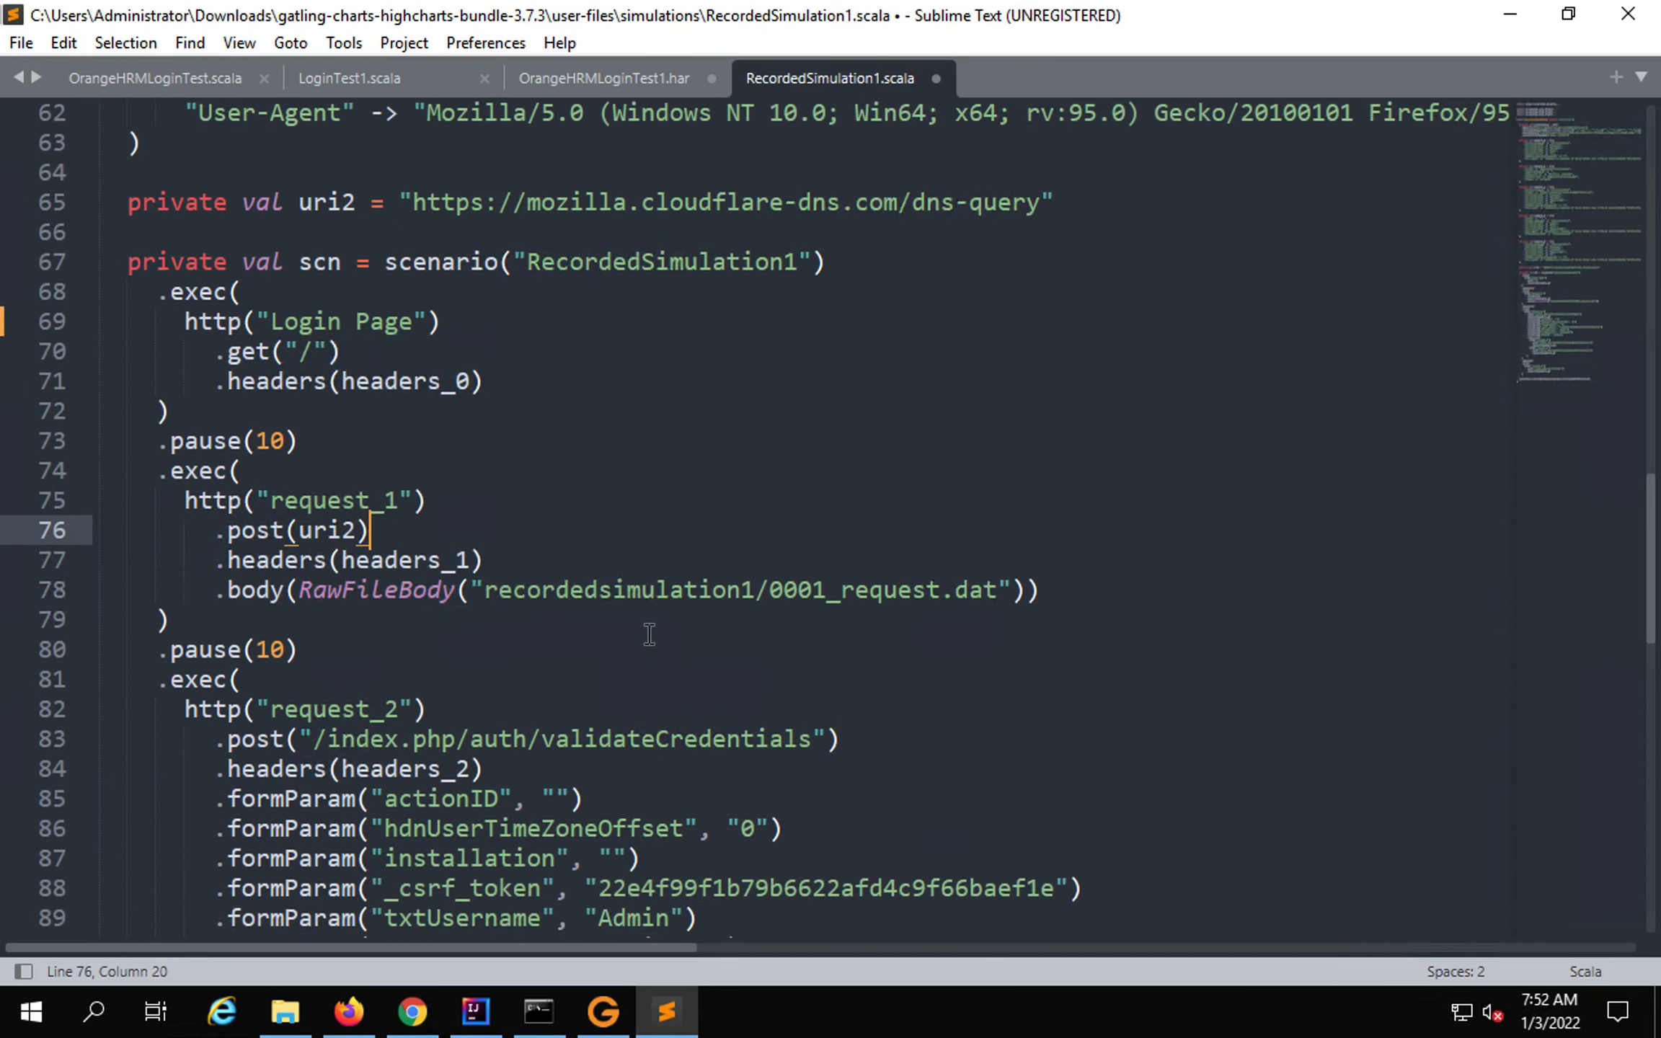
pyautogui.scroll(-2, 649, 634)
pyautogui.moveTo(398, 514); pyautogui.dragTo(286, 517)
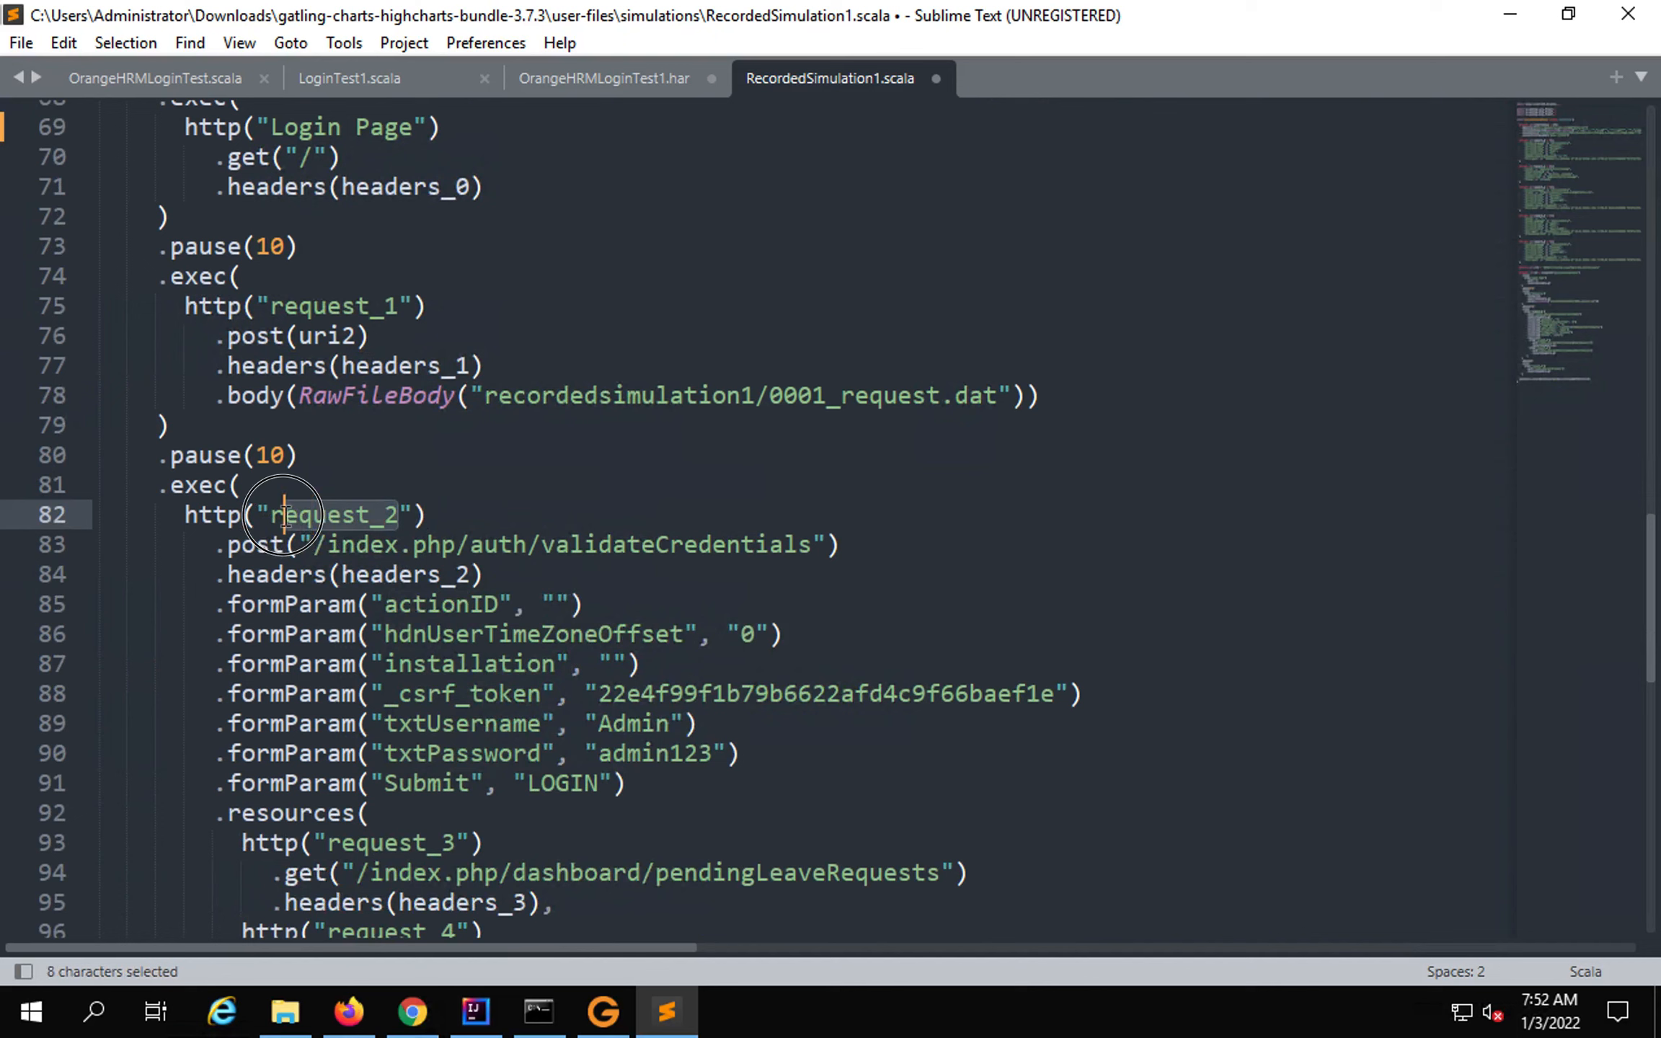
pyautogui.press('BackSpace')
pyautogui.press('BackSpace')
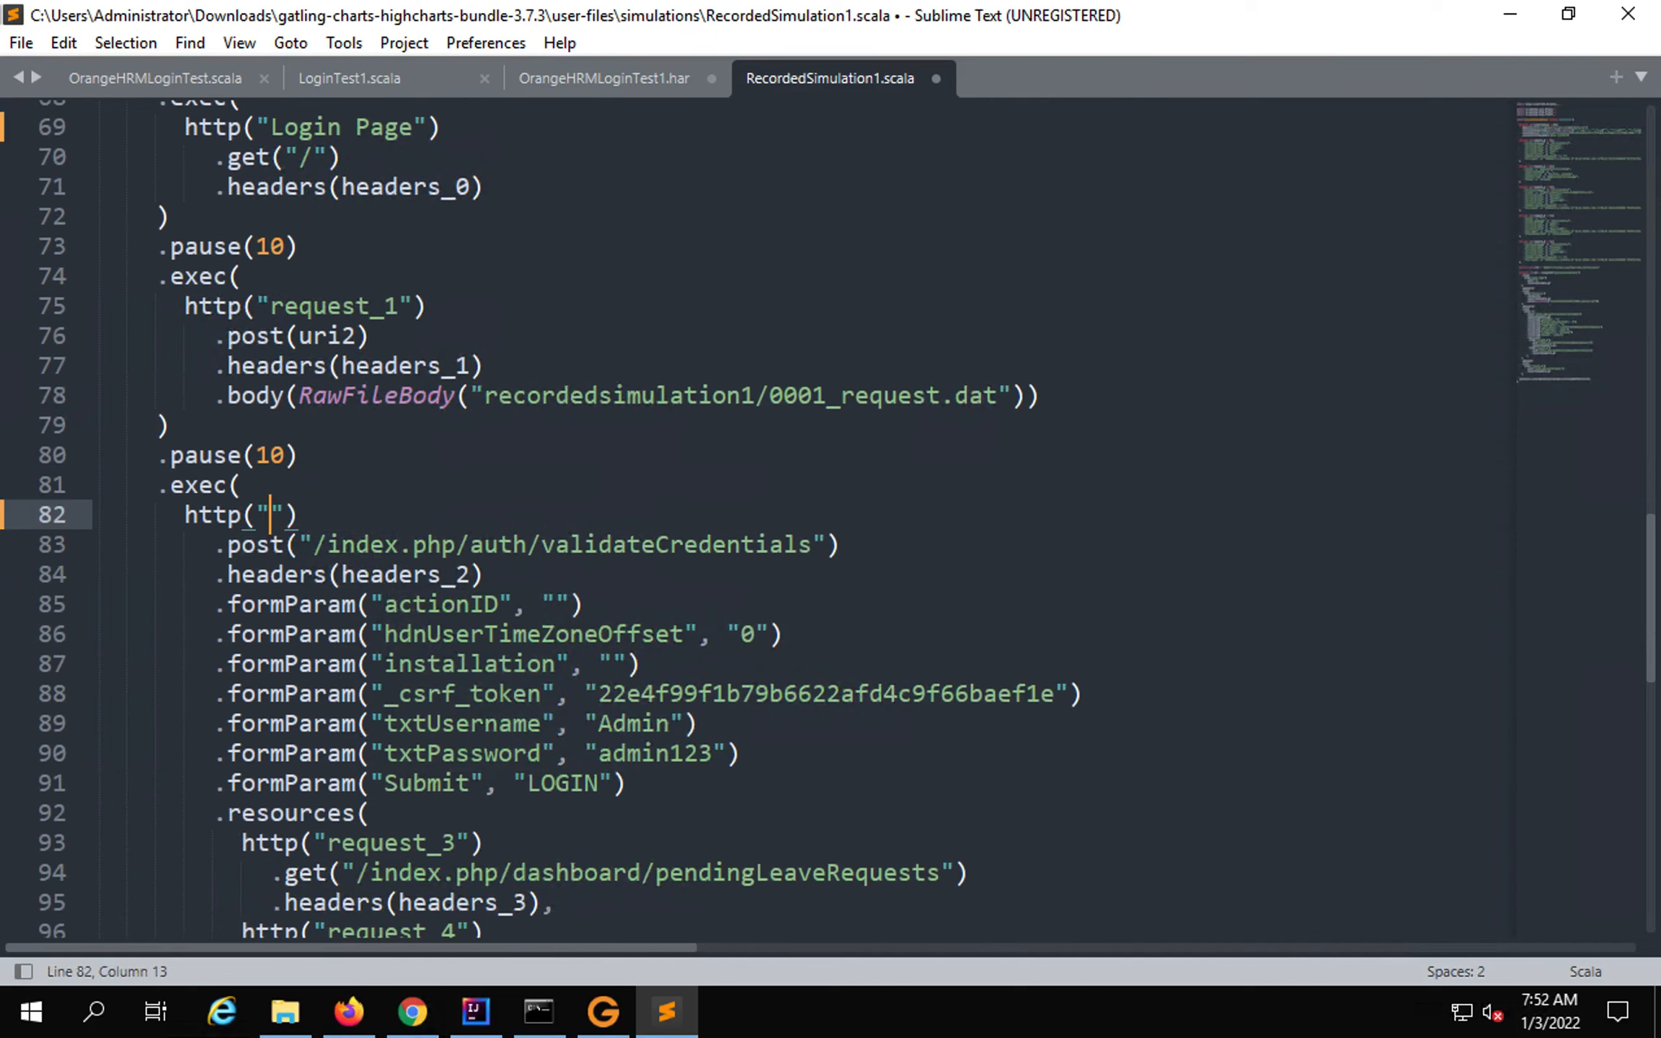
pyautogui.write('Login with ')
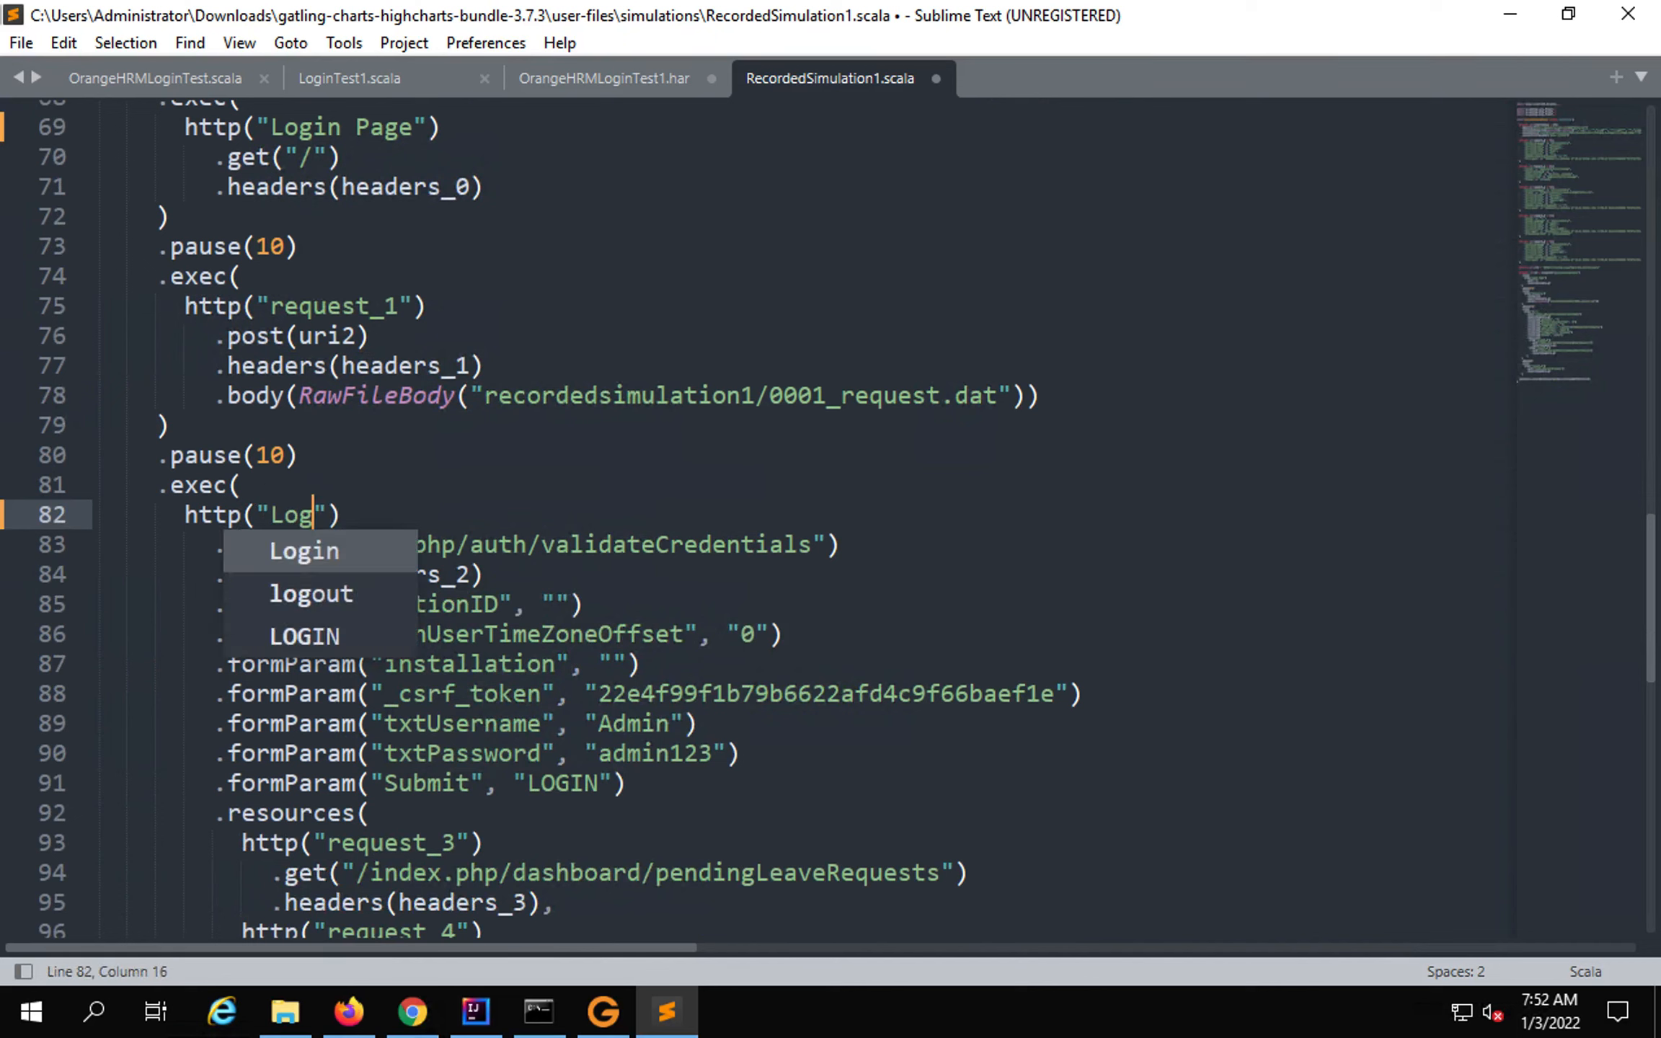
pyautogui.write('valid Crede')
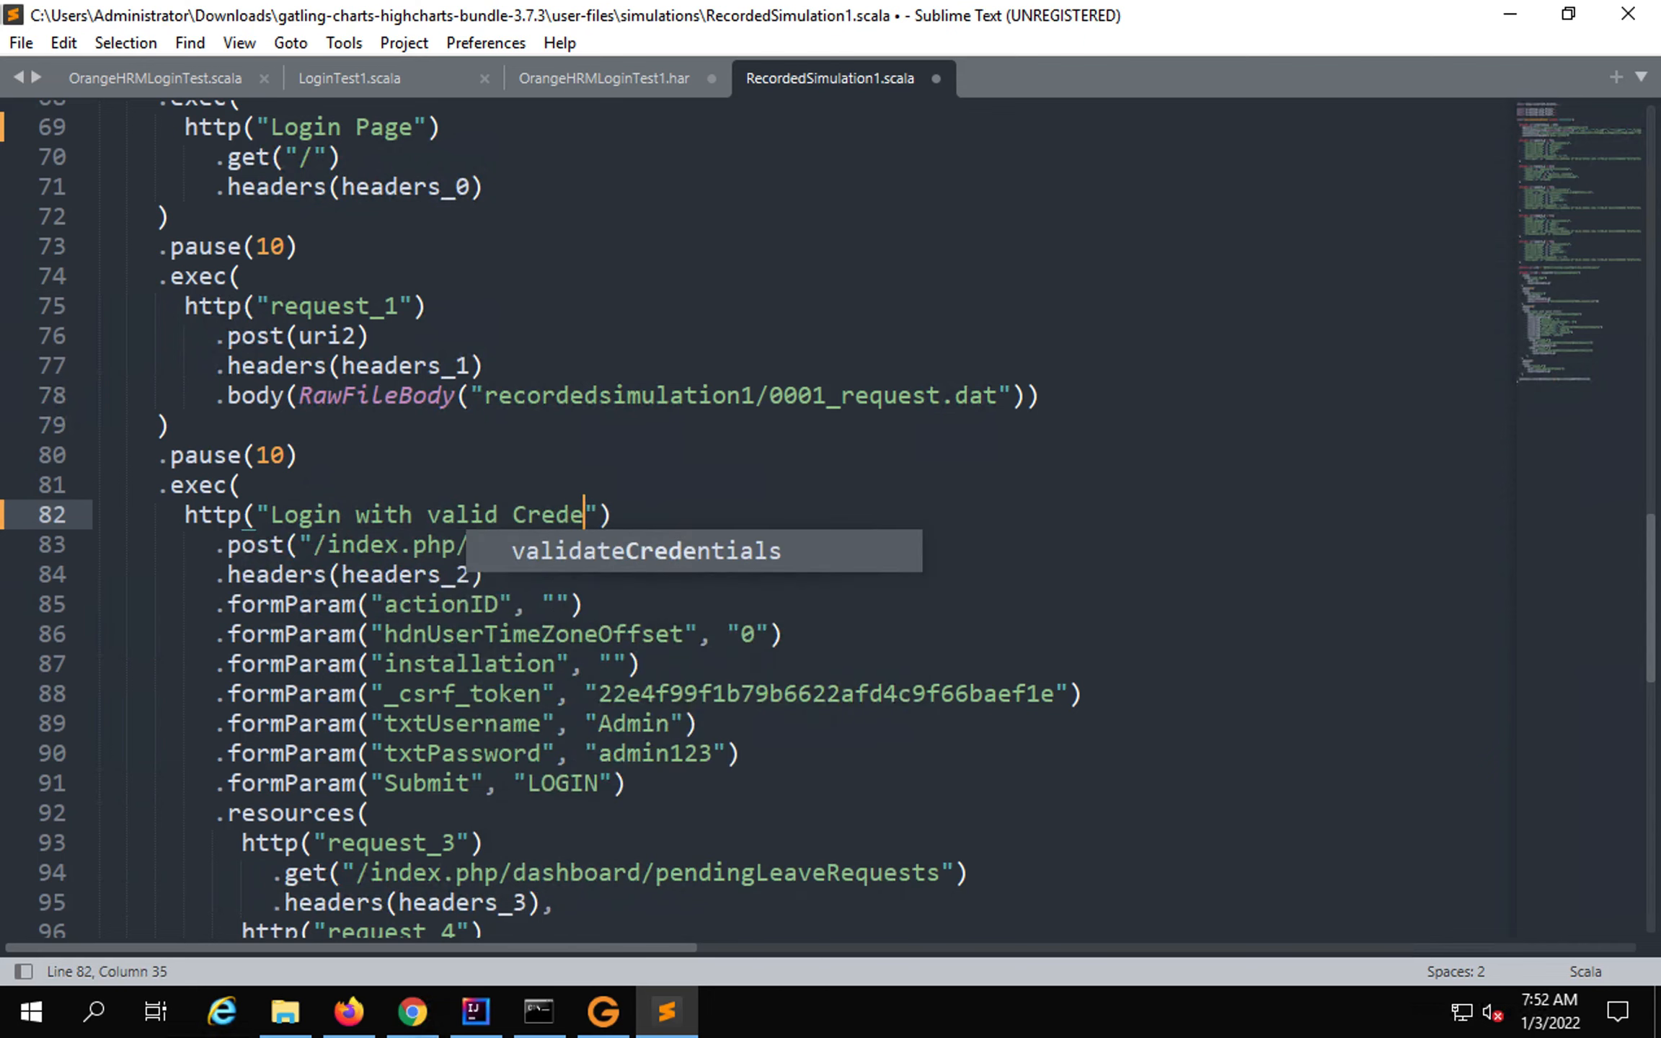
pyautogui.write('ntials')
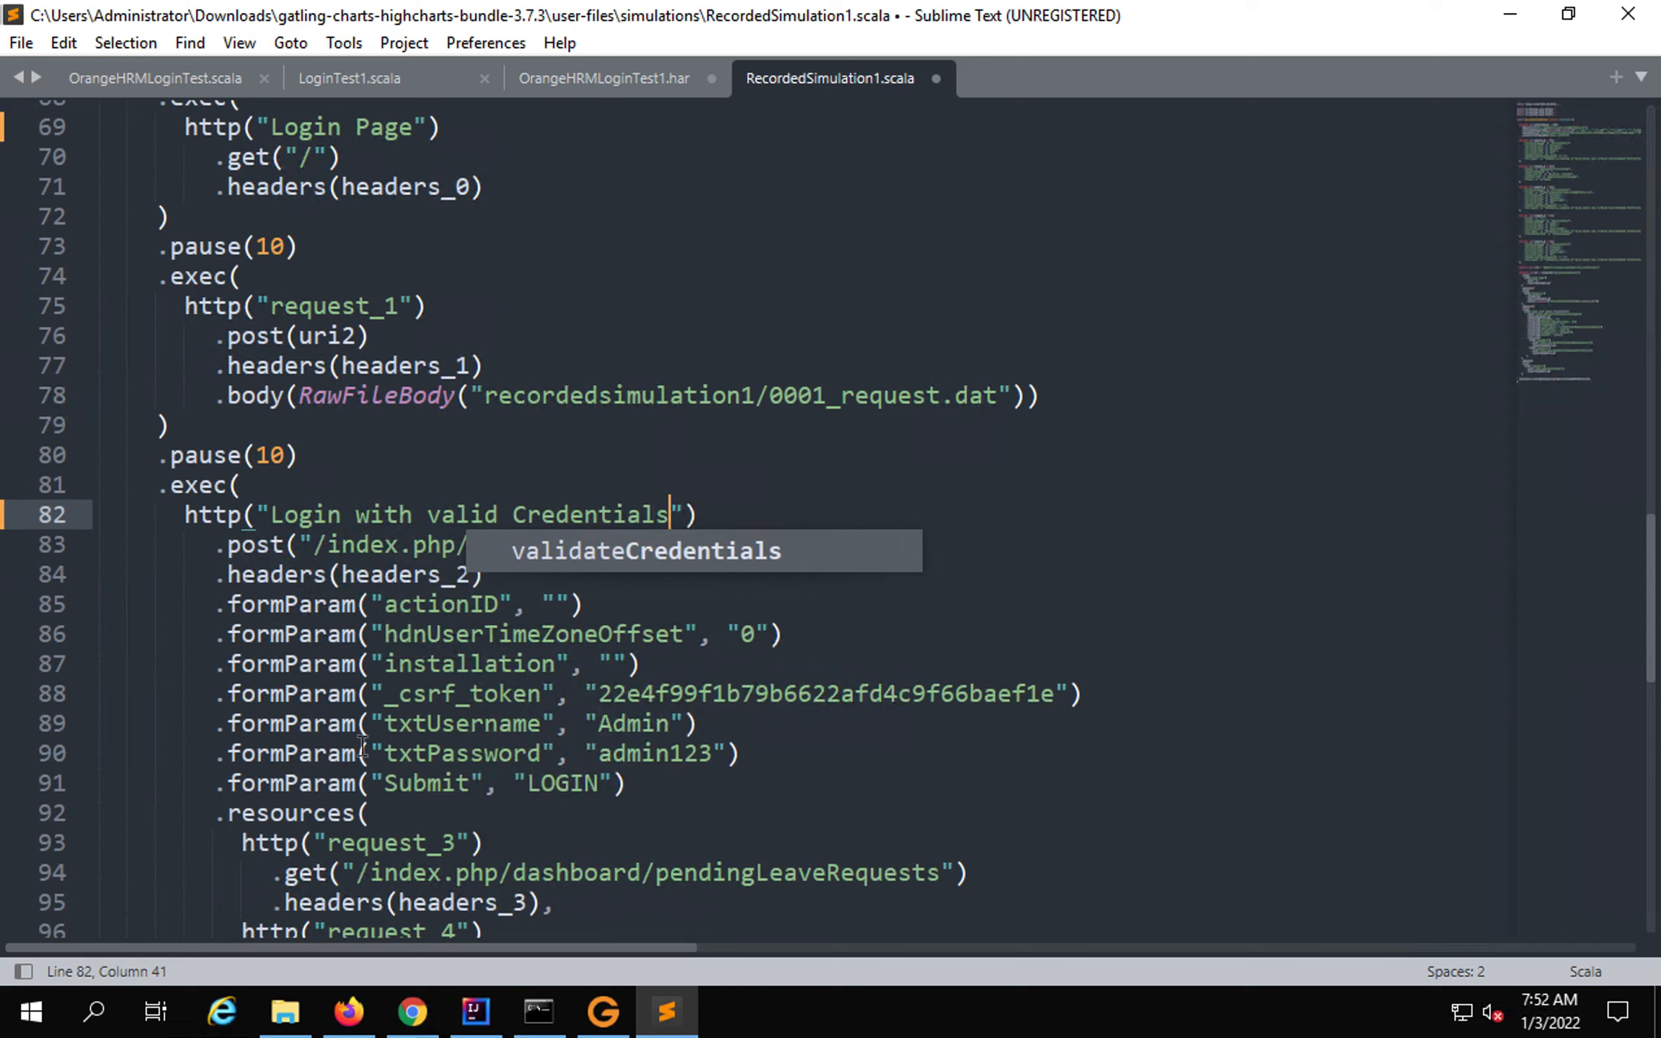
pyautogui.click(437, 703)
# Rename the request_5 request to 'Logout' and save the file.
pyautogui.scroll(-3, 438, 703)
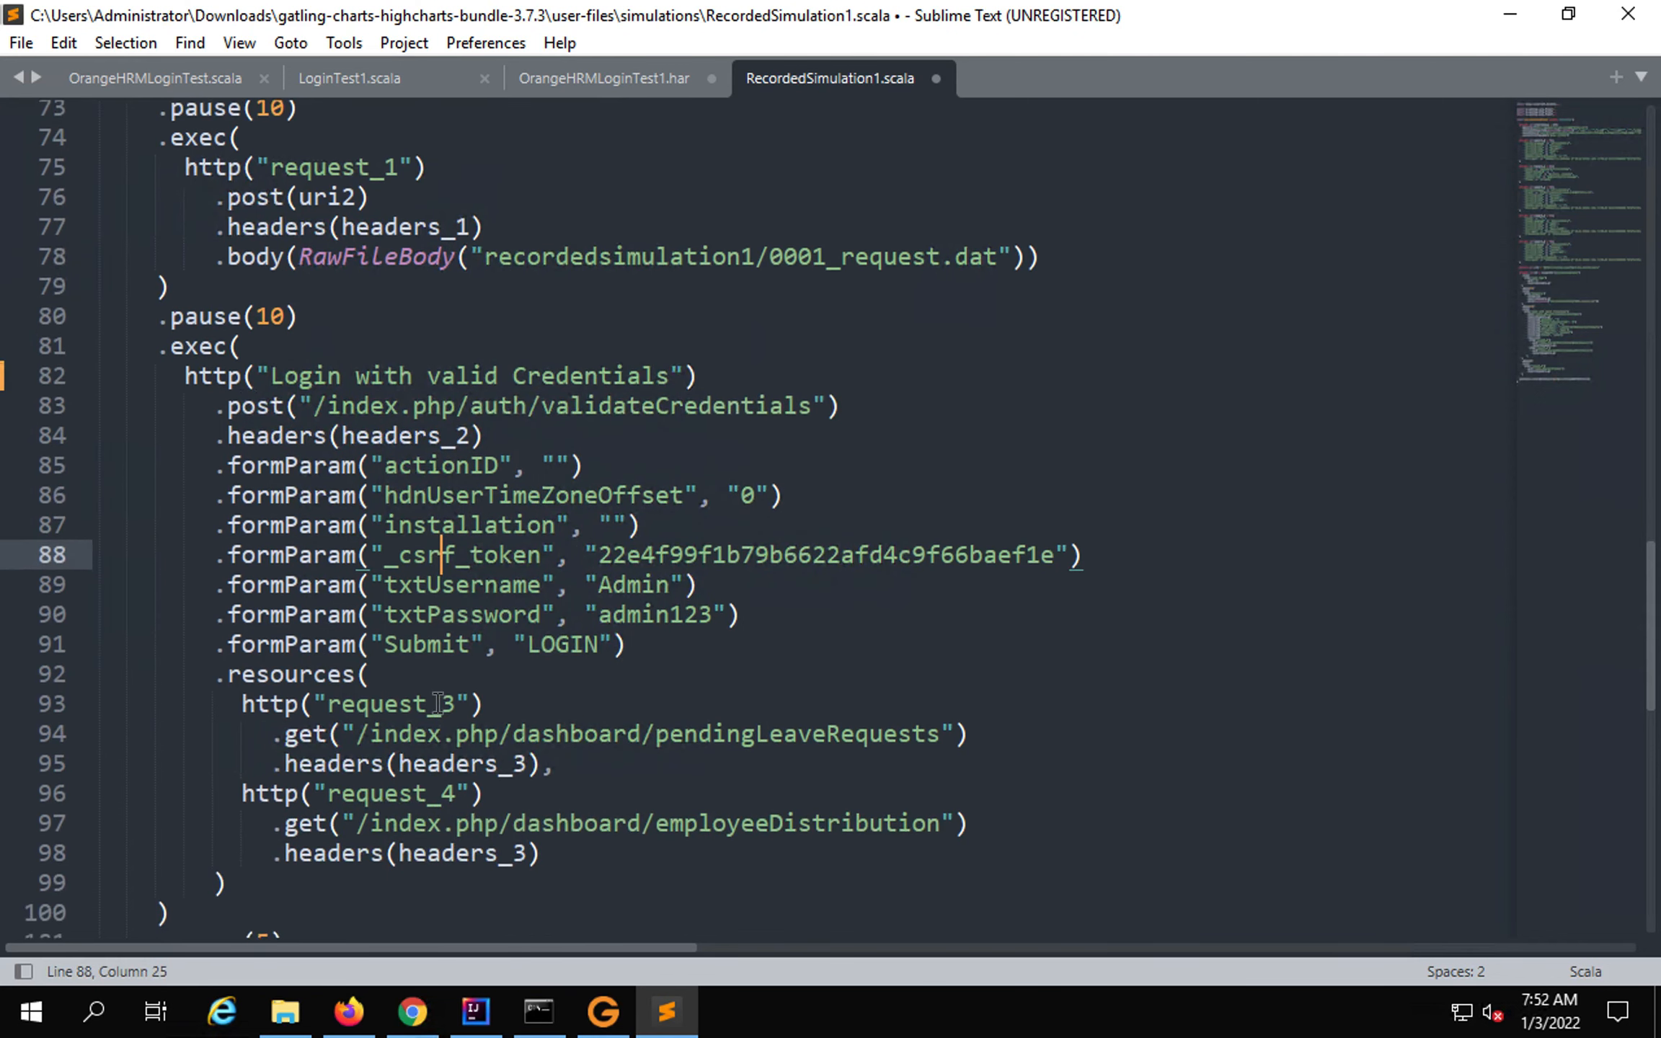
pyautogui.scroll(-2, 438, 702)
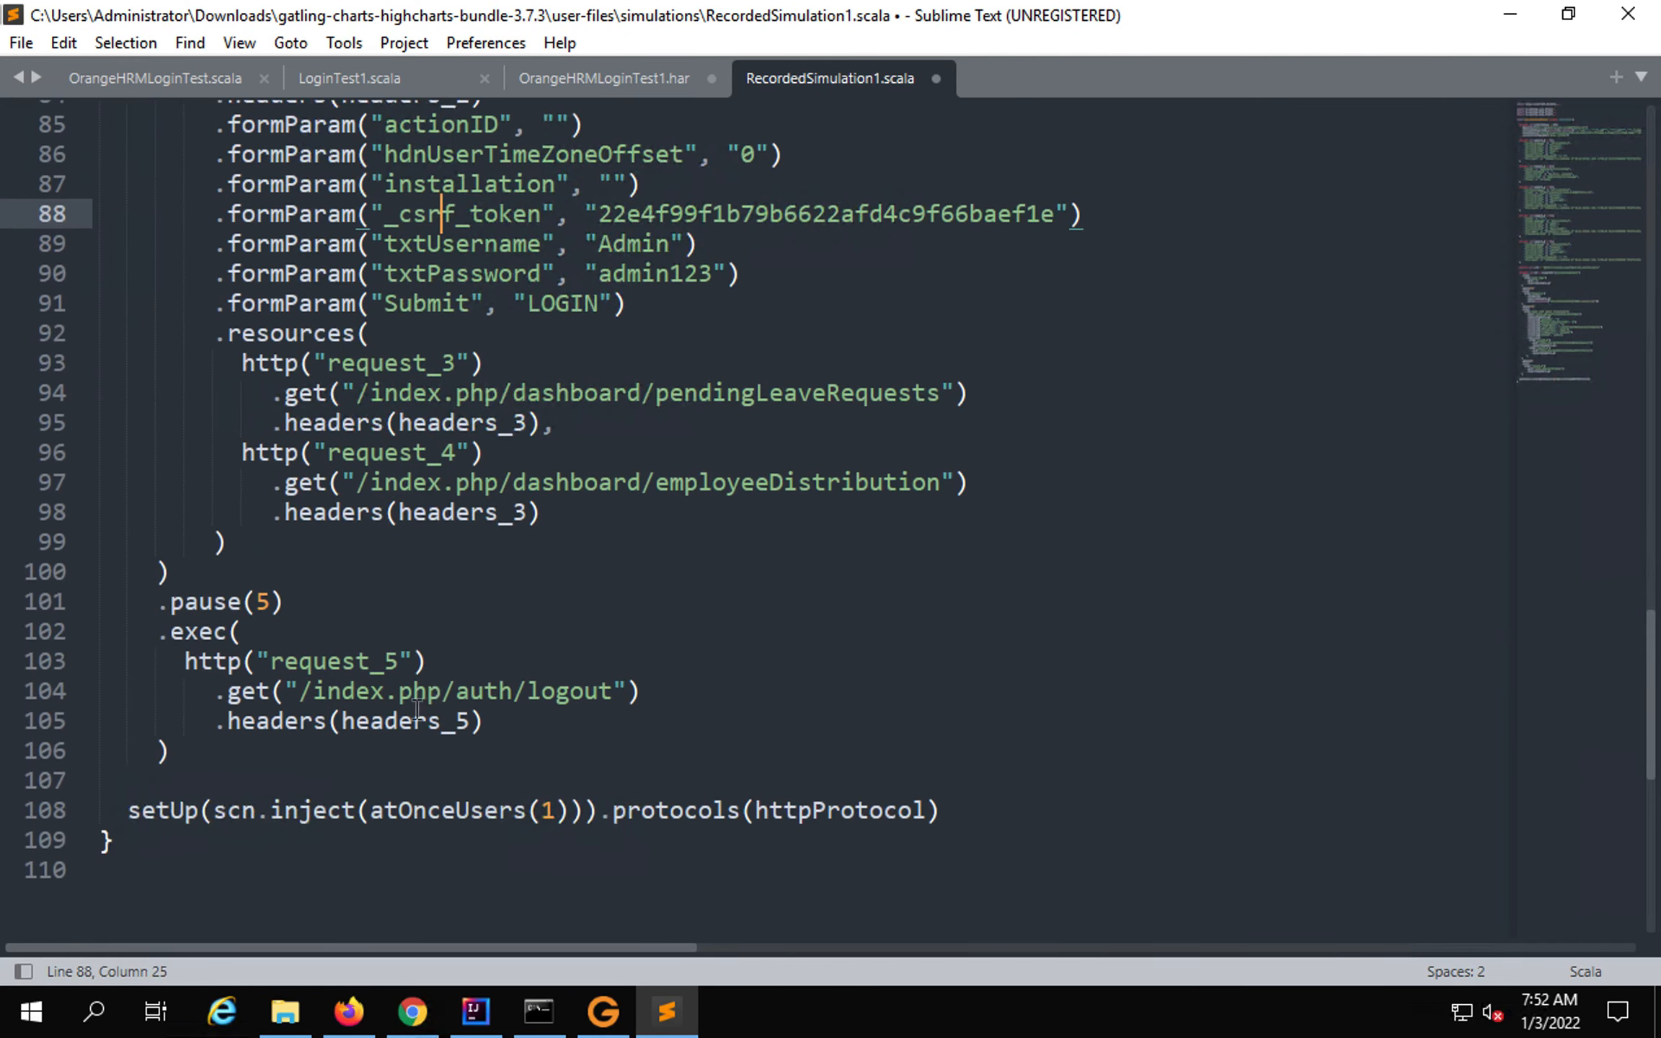
pyautogui.moveTo(400, 662); pyautogui.dragTo(288, 657)
pyautogui.press('BackSpace')
pyautogui.press('BackSpace')
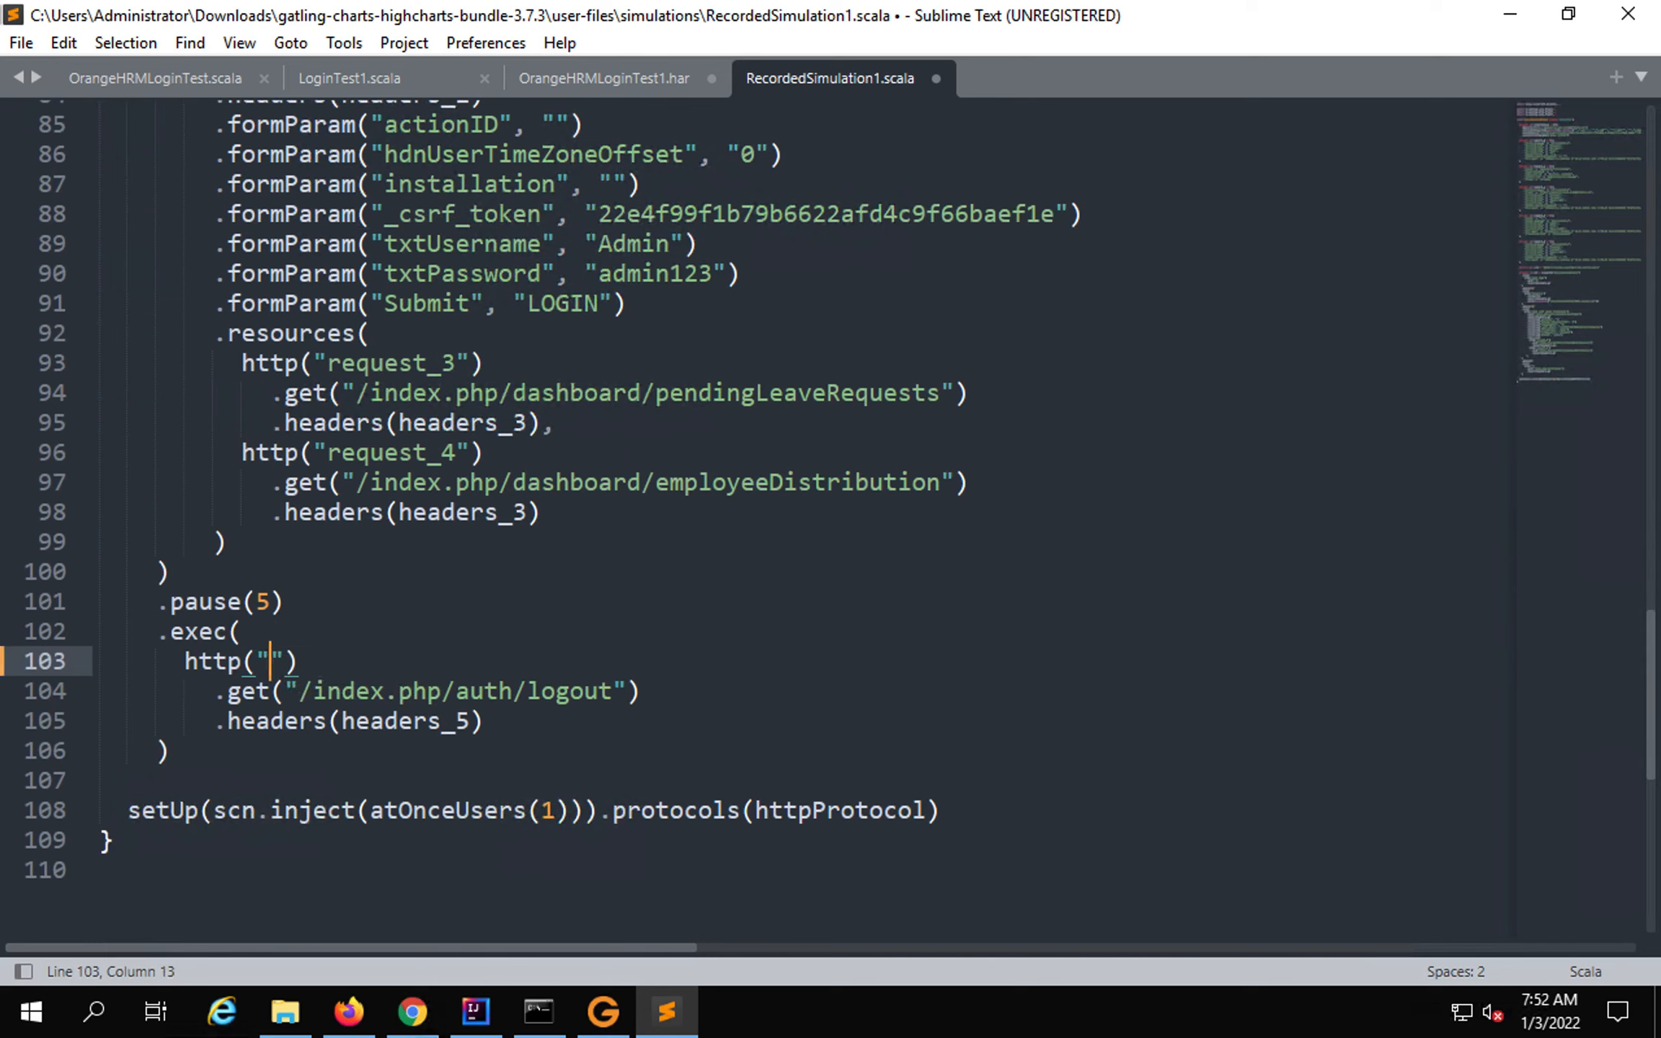
pyautogui.write('Logout')
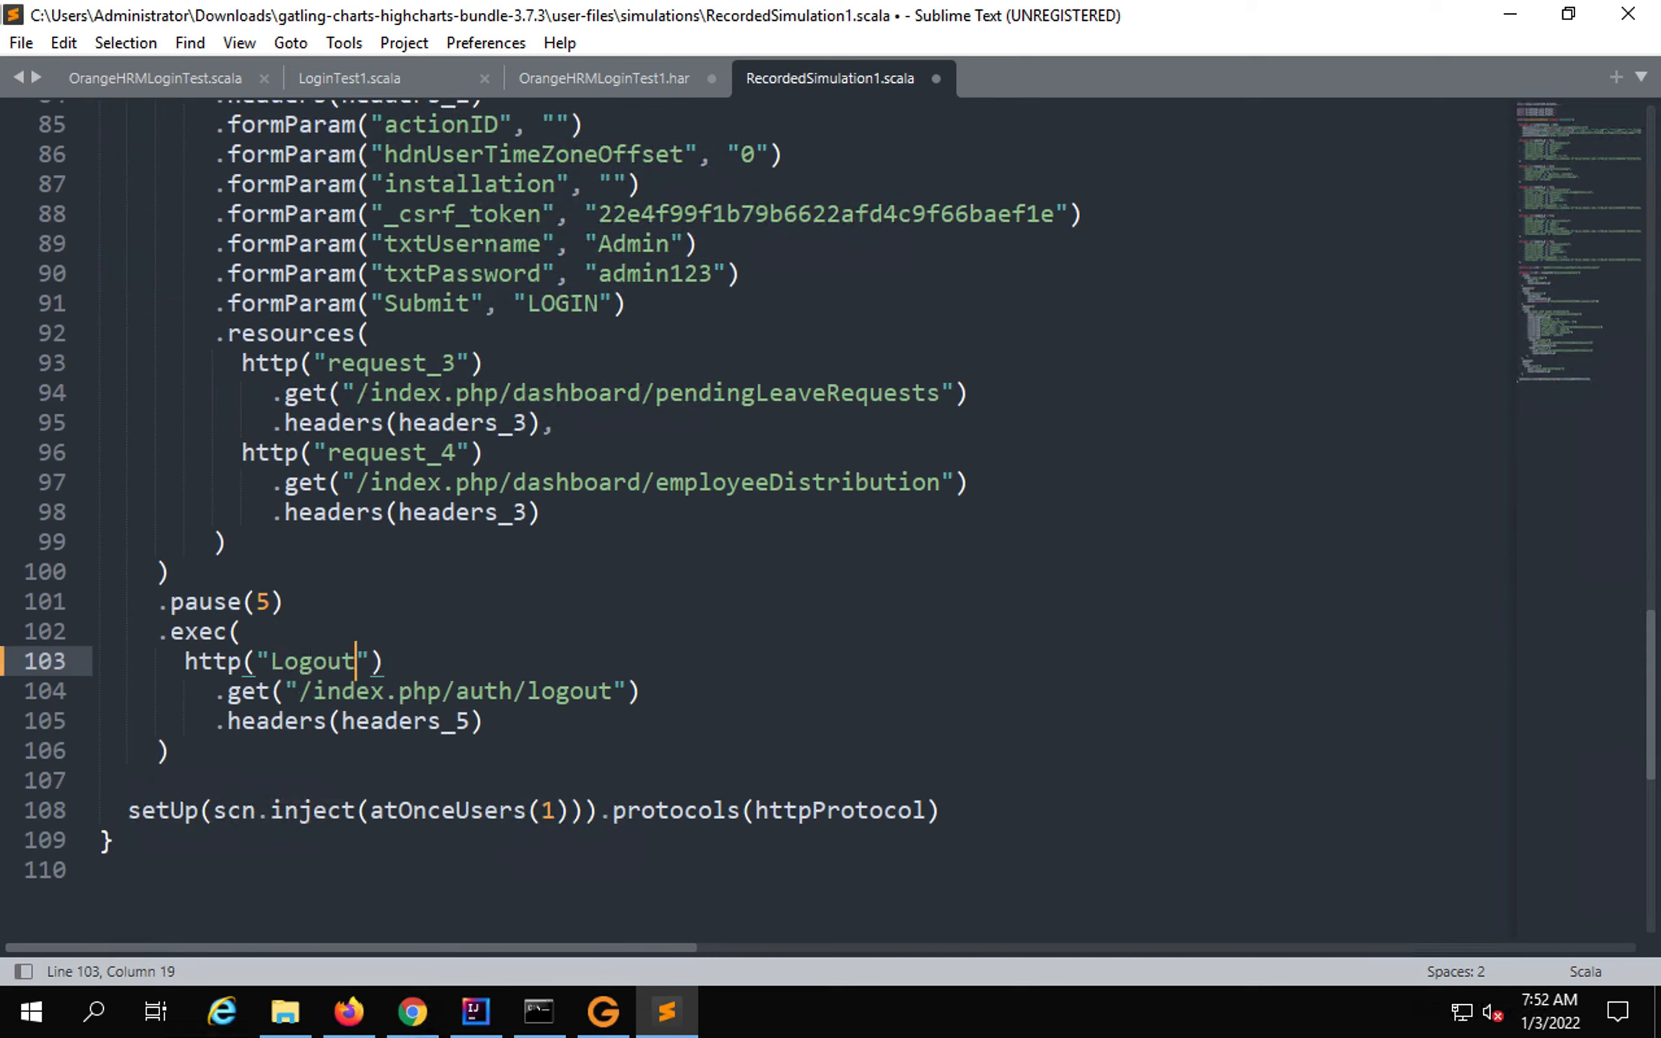
pyautogui.hotkey('ctrl', 's')
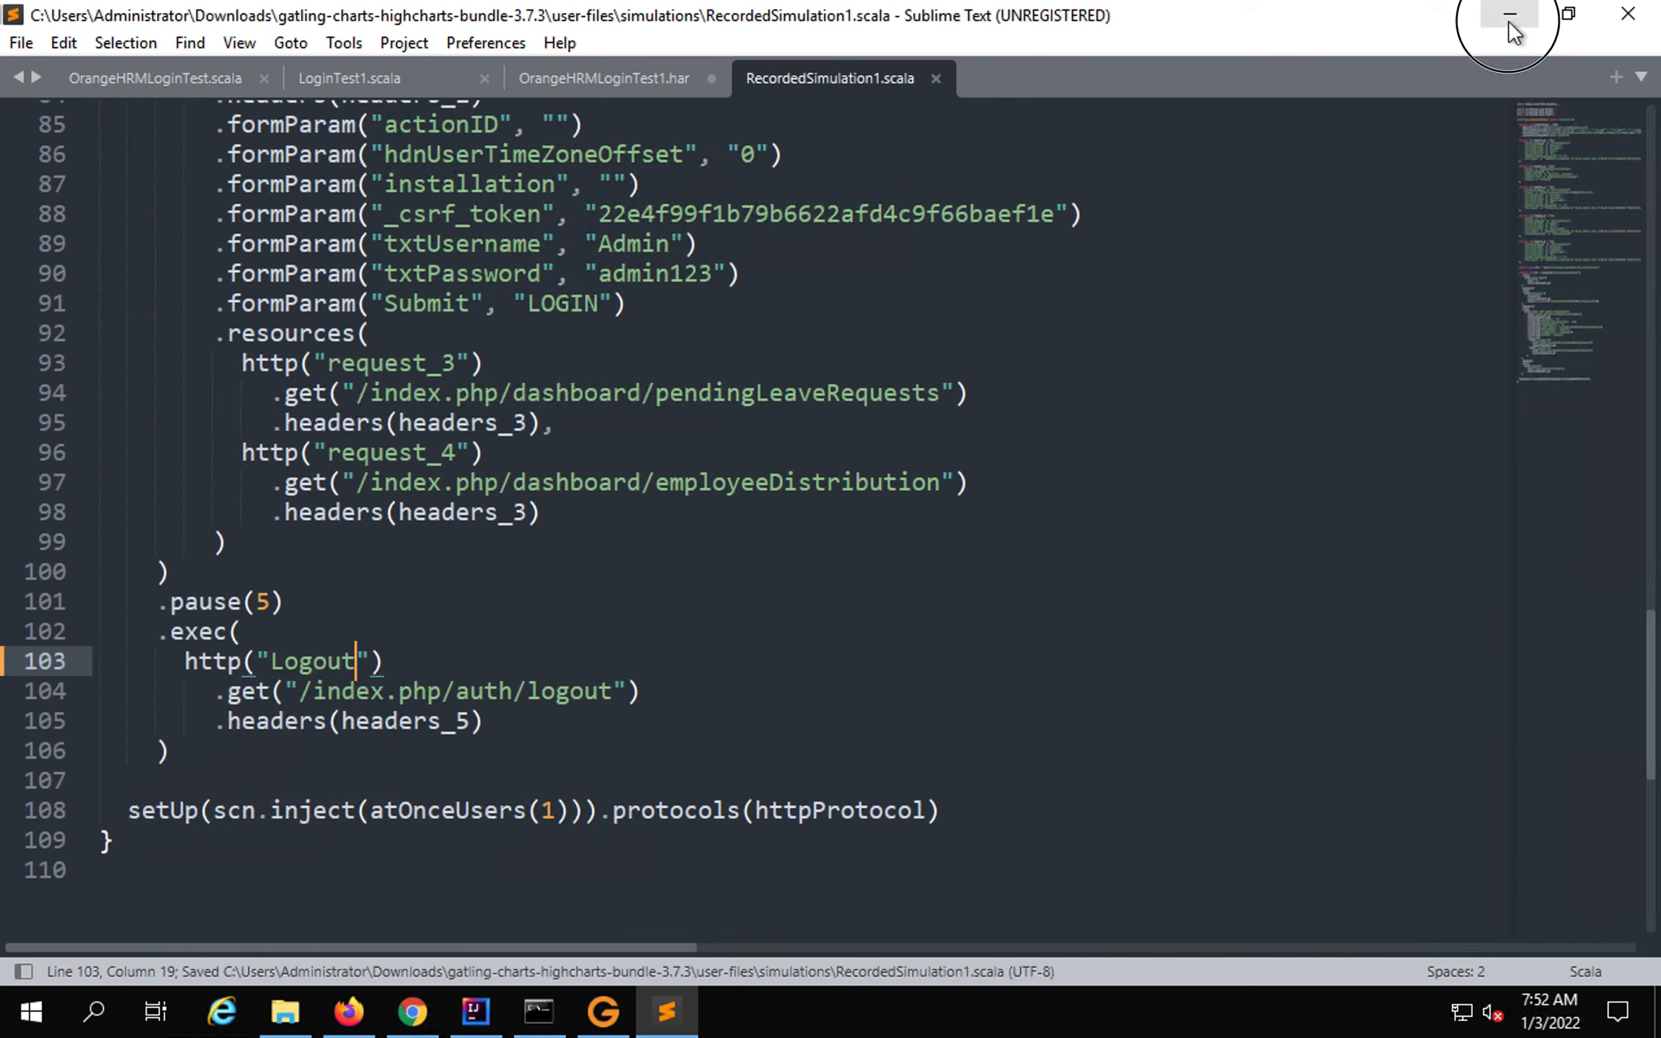
# Move up to the gatling-charts-highcharts-bundle-3.7.3 folder in File Explorer and open its bin folder.
pyautogui.click(1508, 21)
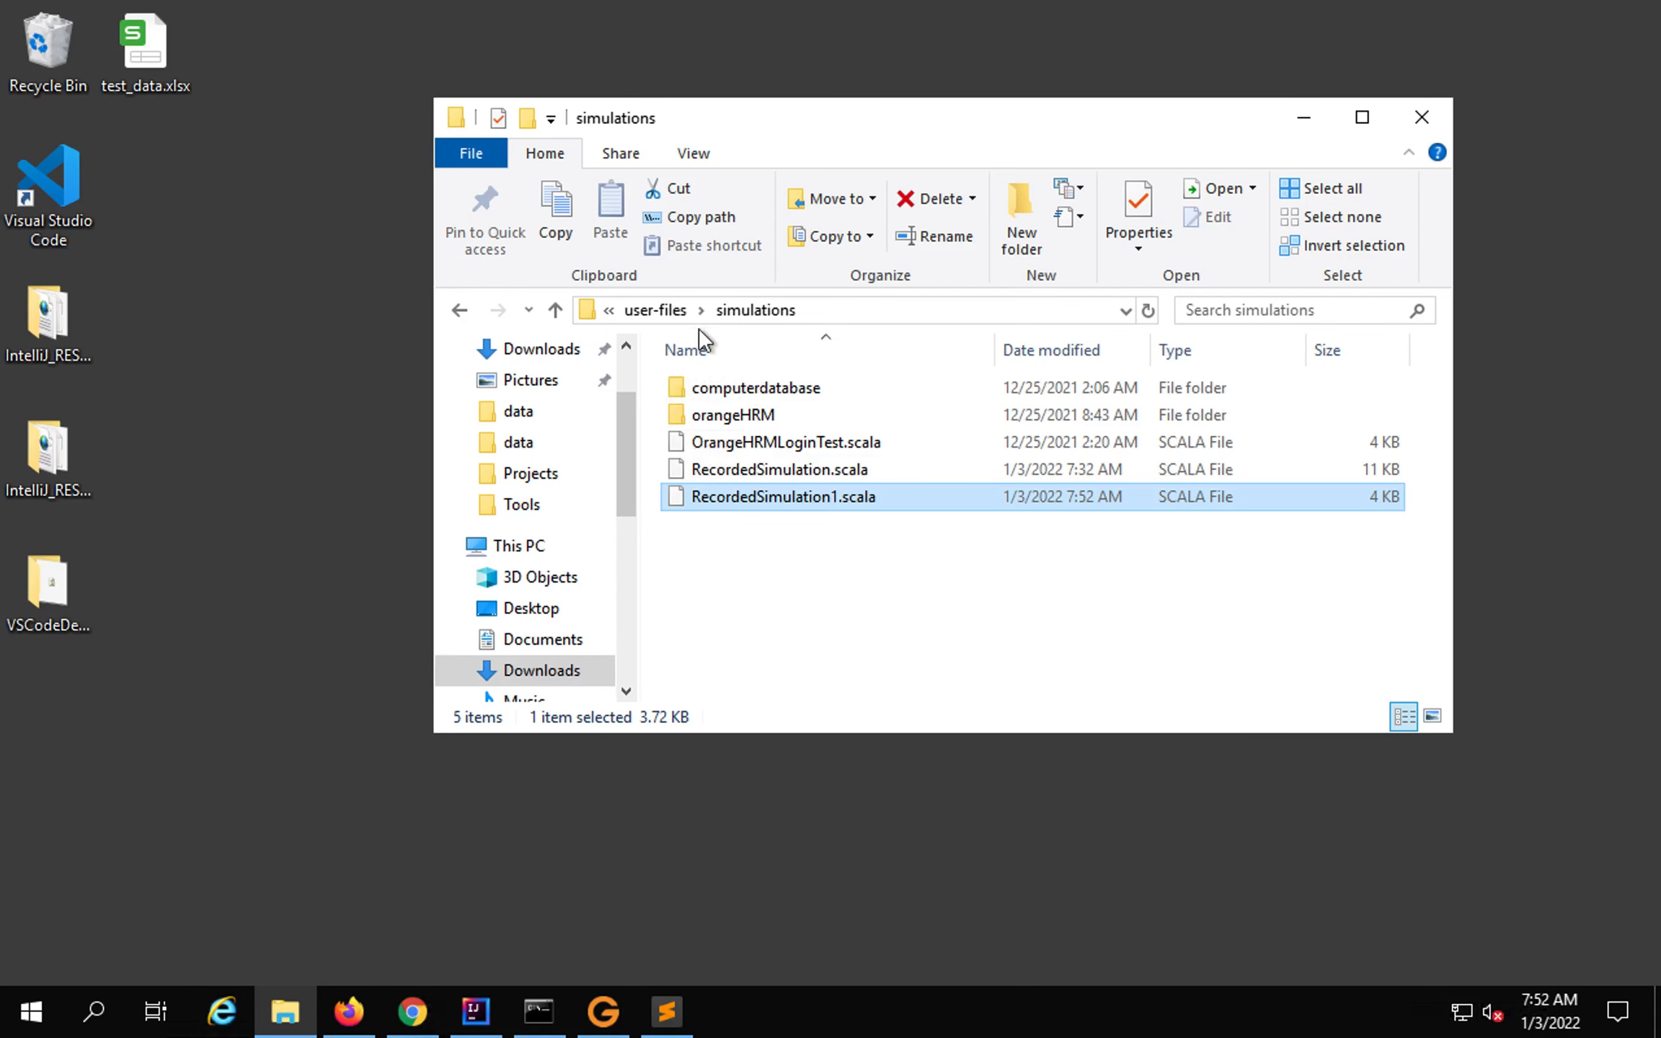
pyautogui.click(657, 310)
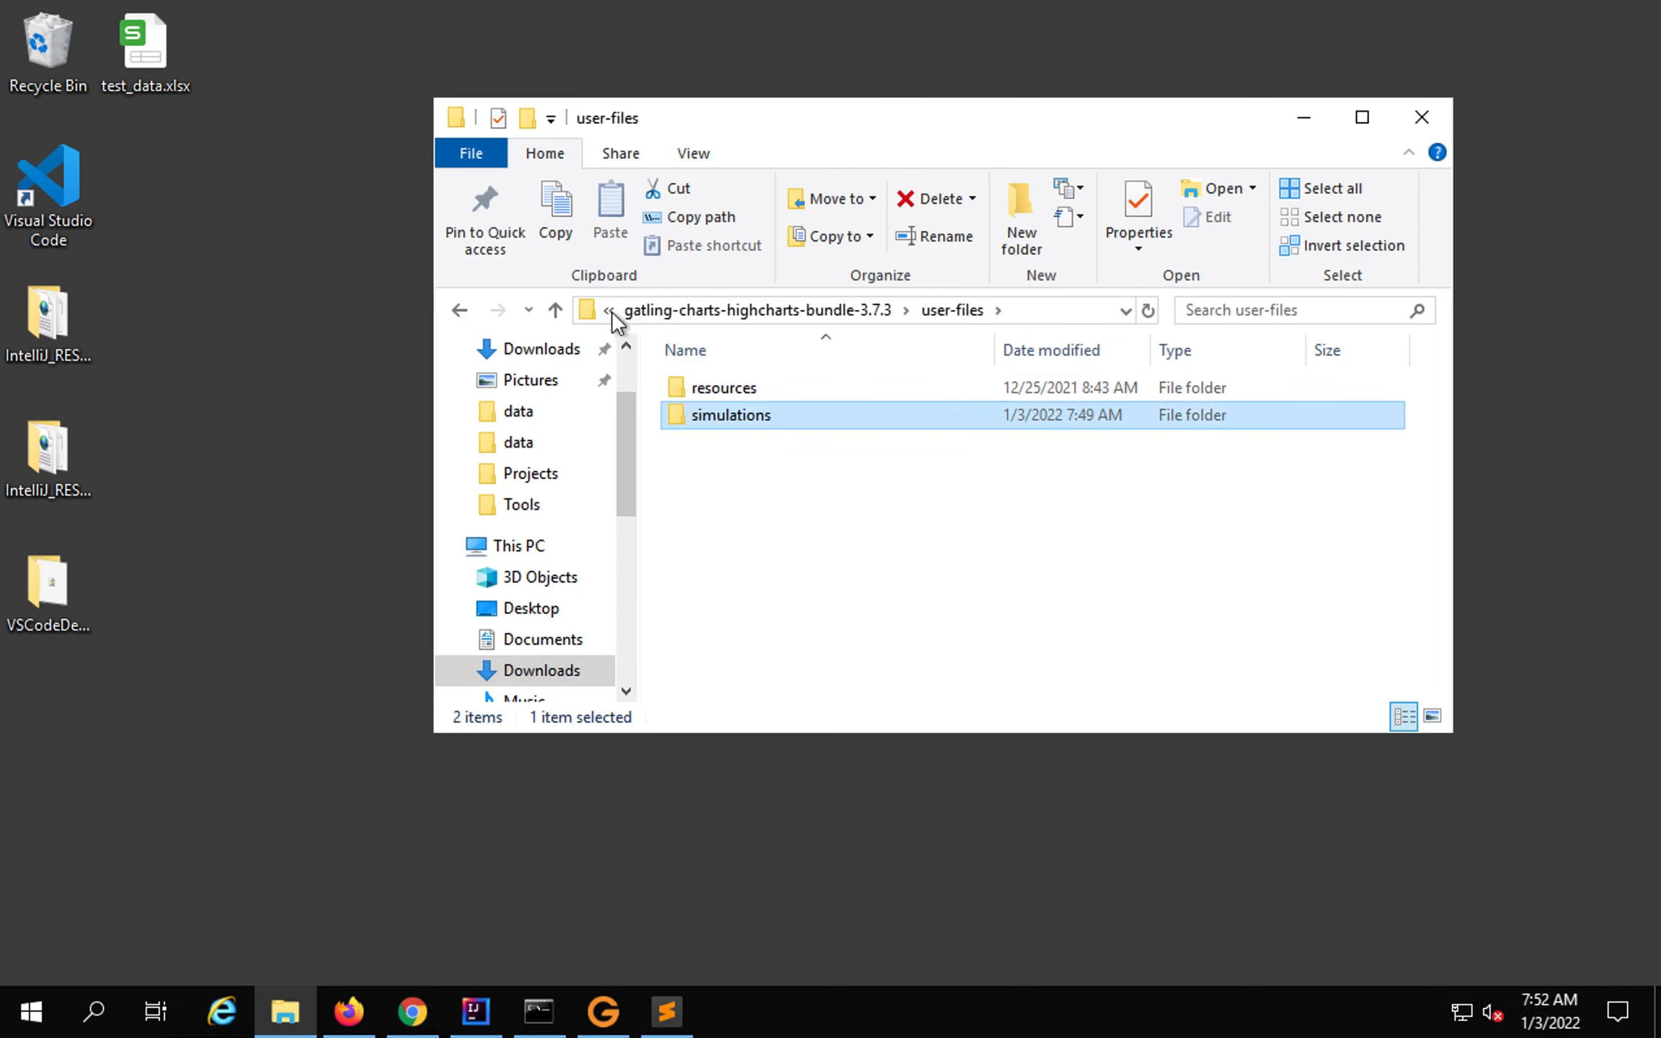
pyautogui.click(687, 310)
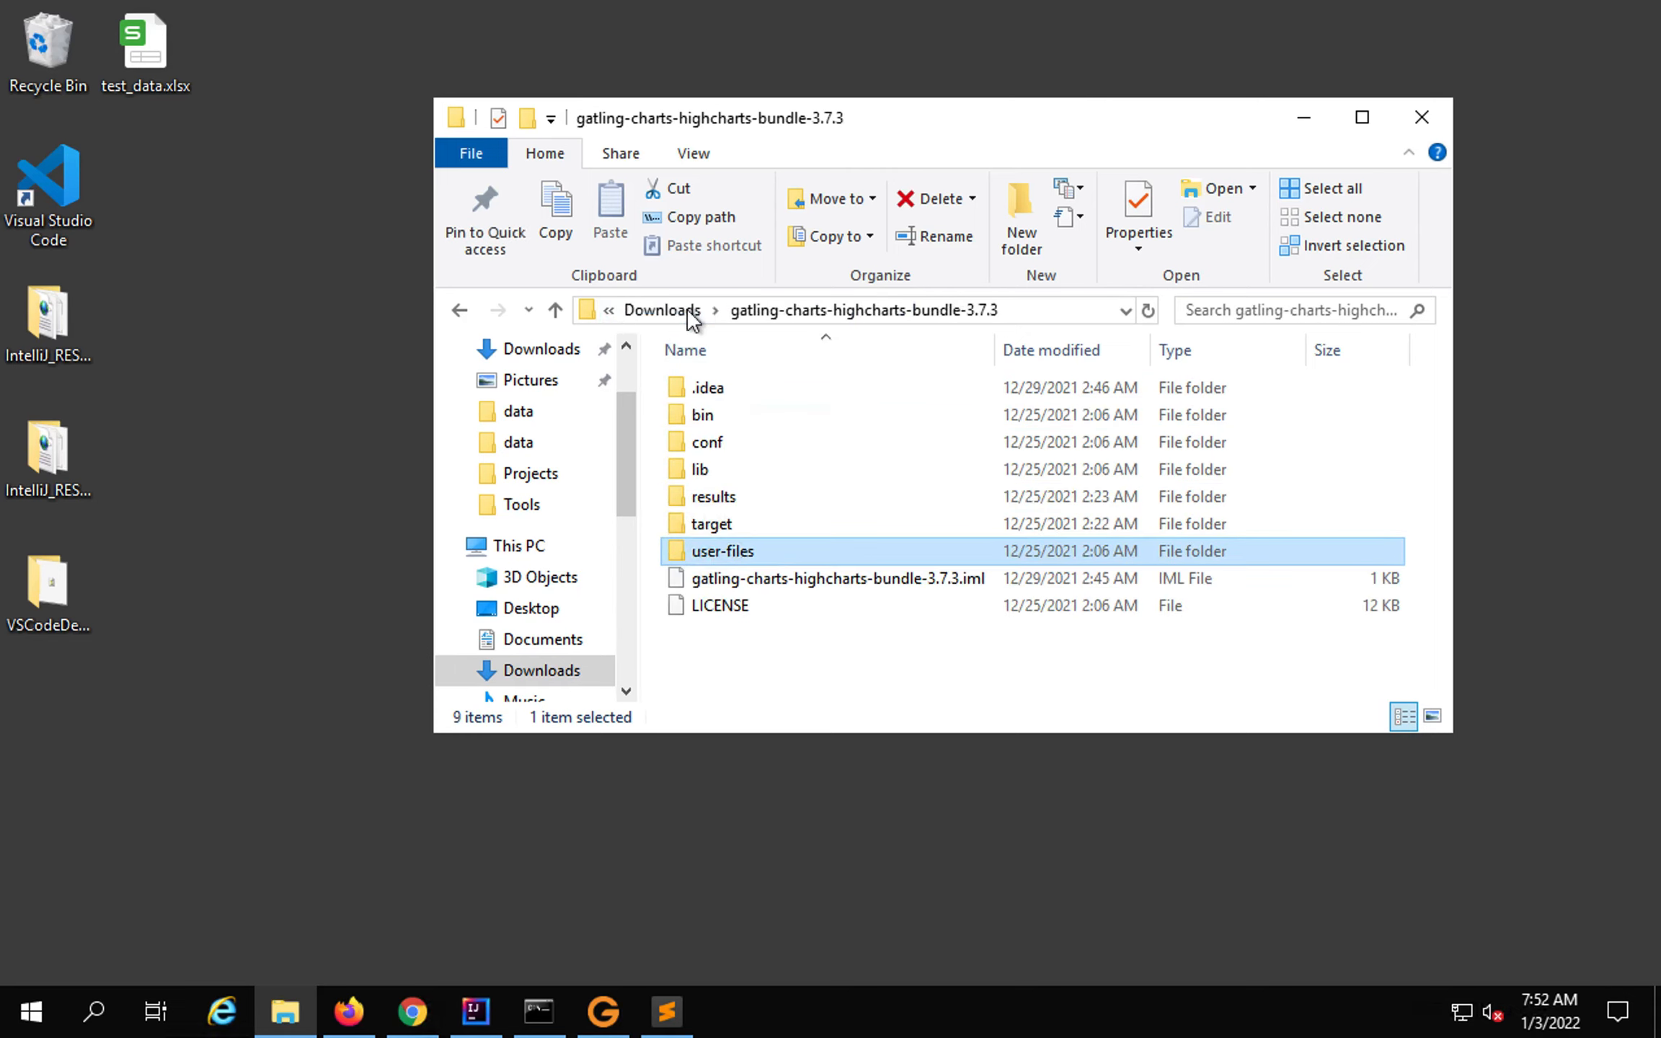
pyautogui.doubleClick(715, 418)
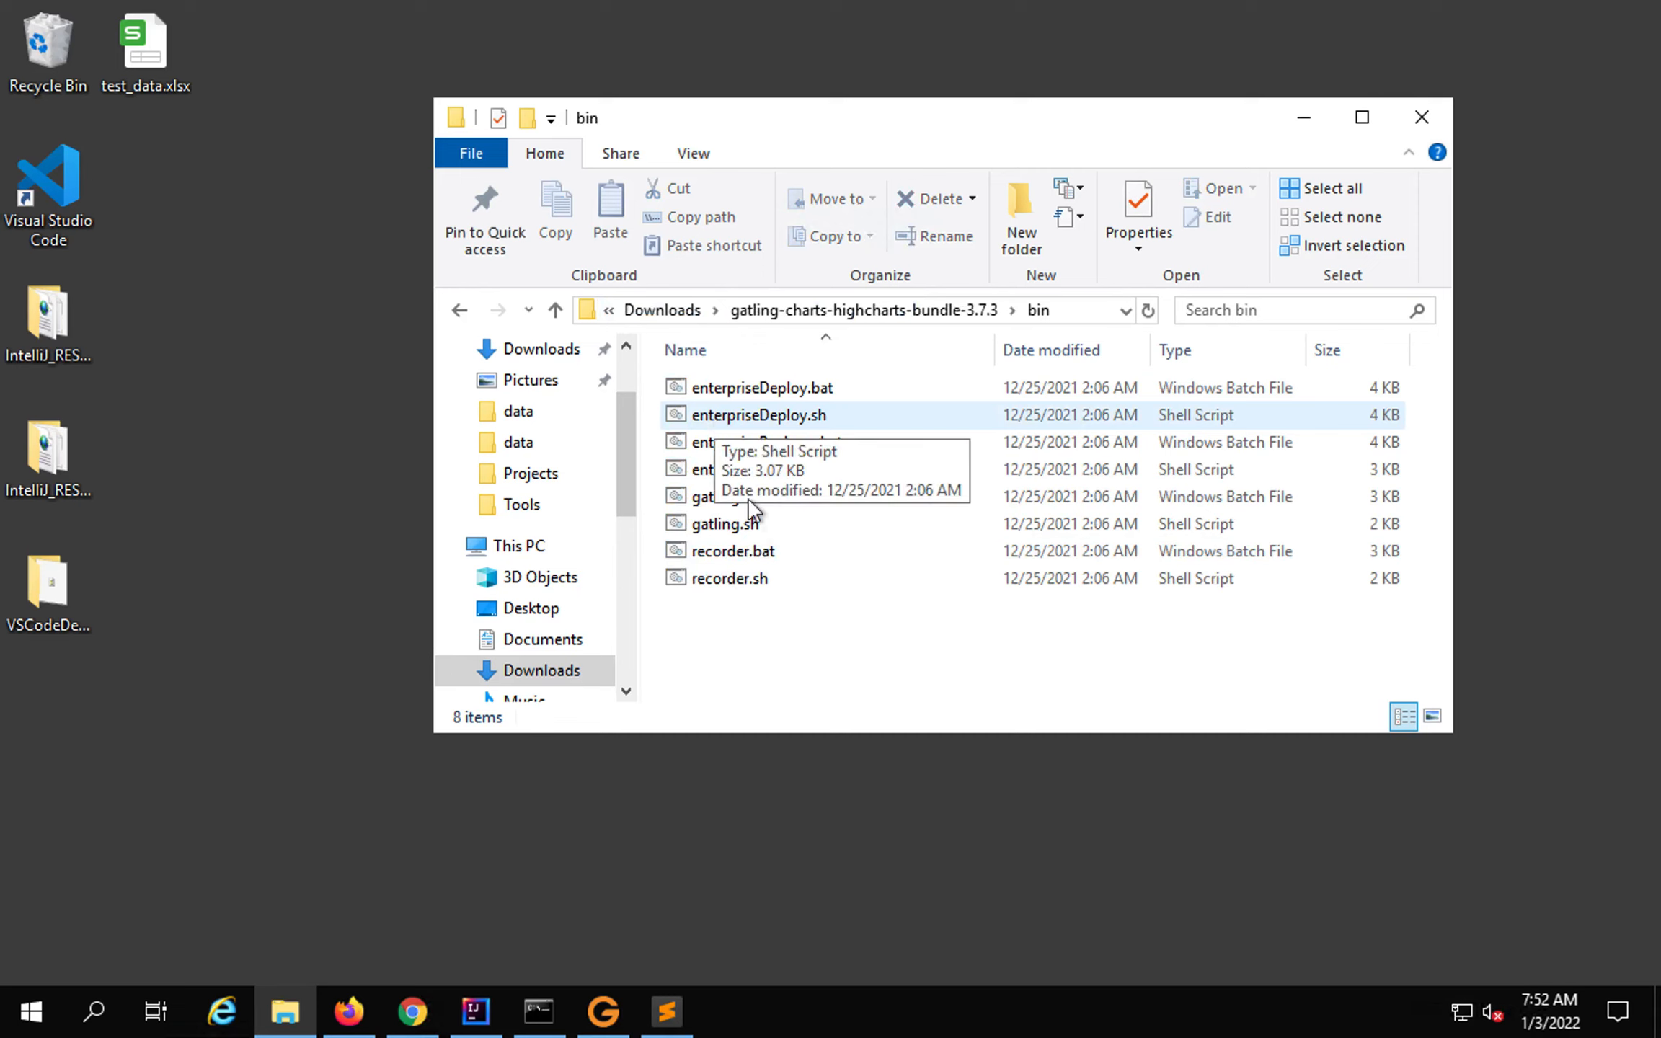
# Launch gatling.bat, dismiss the SmartScreen warning, and select the bin folder's full path.
pyautogui.doubleClick(718, 508)
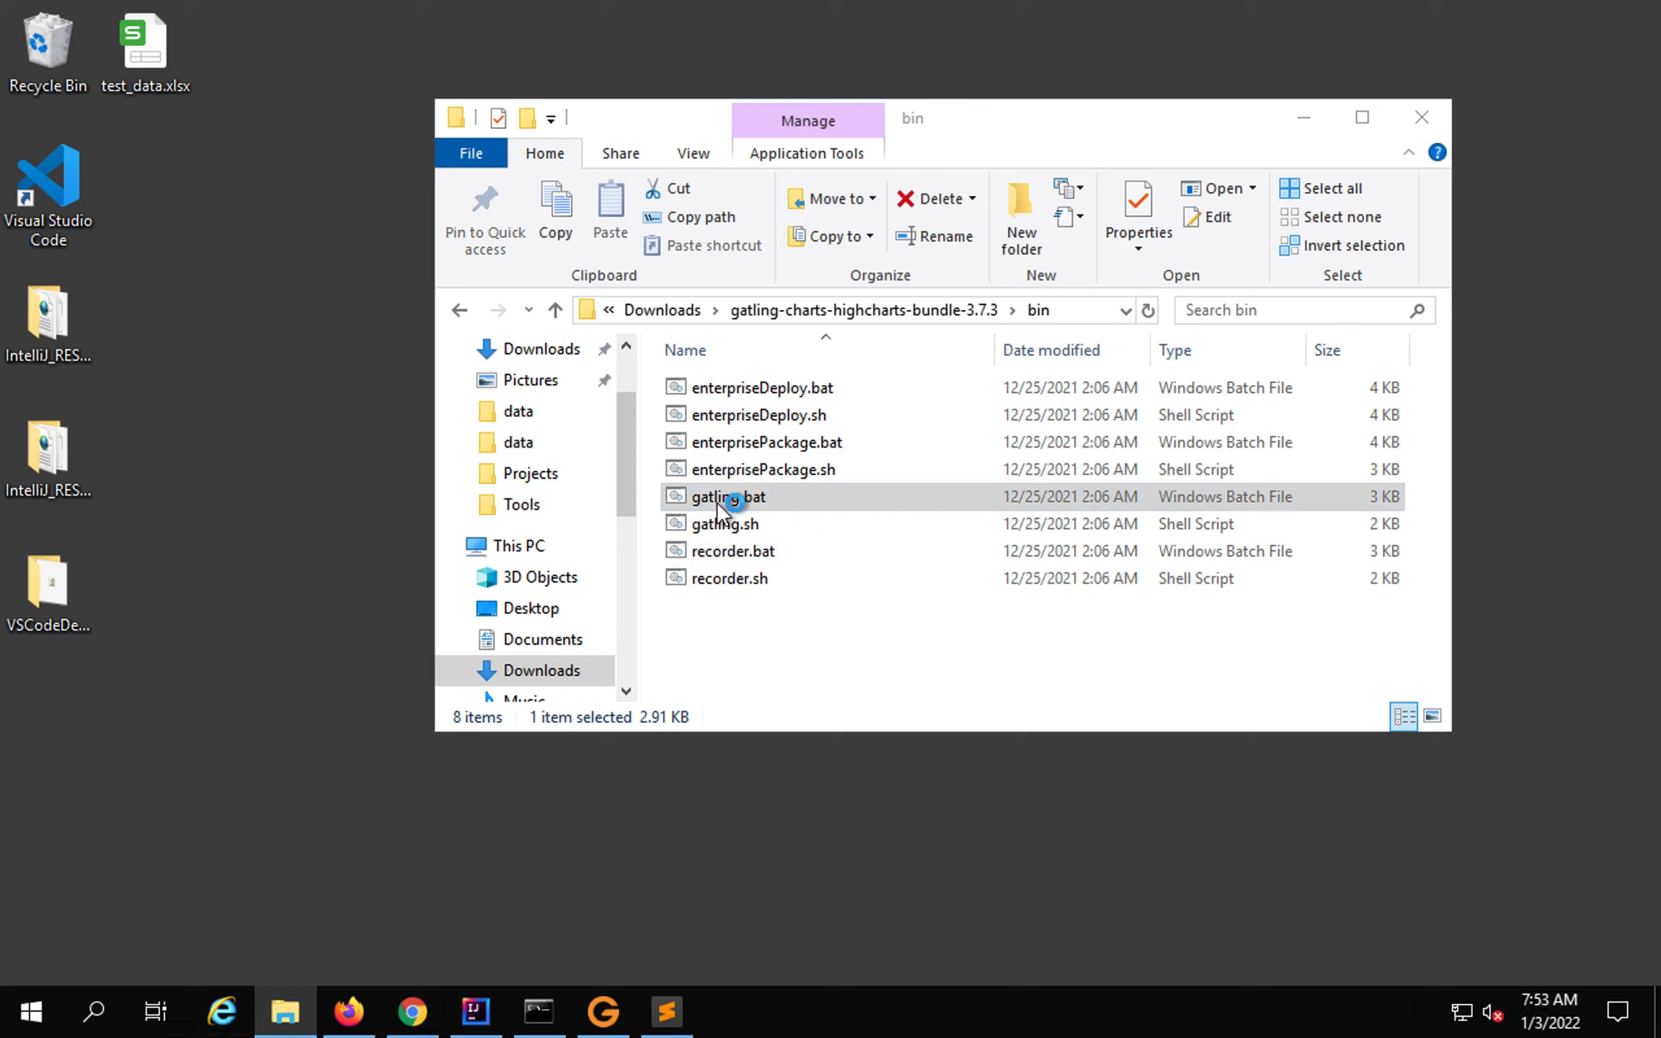
pyautogui.click(1234, 197)
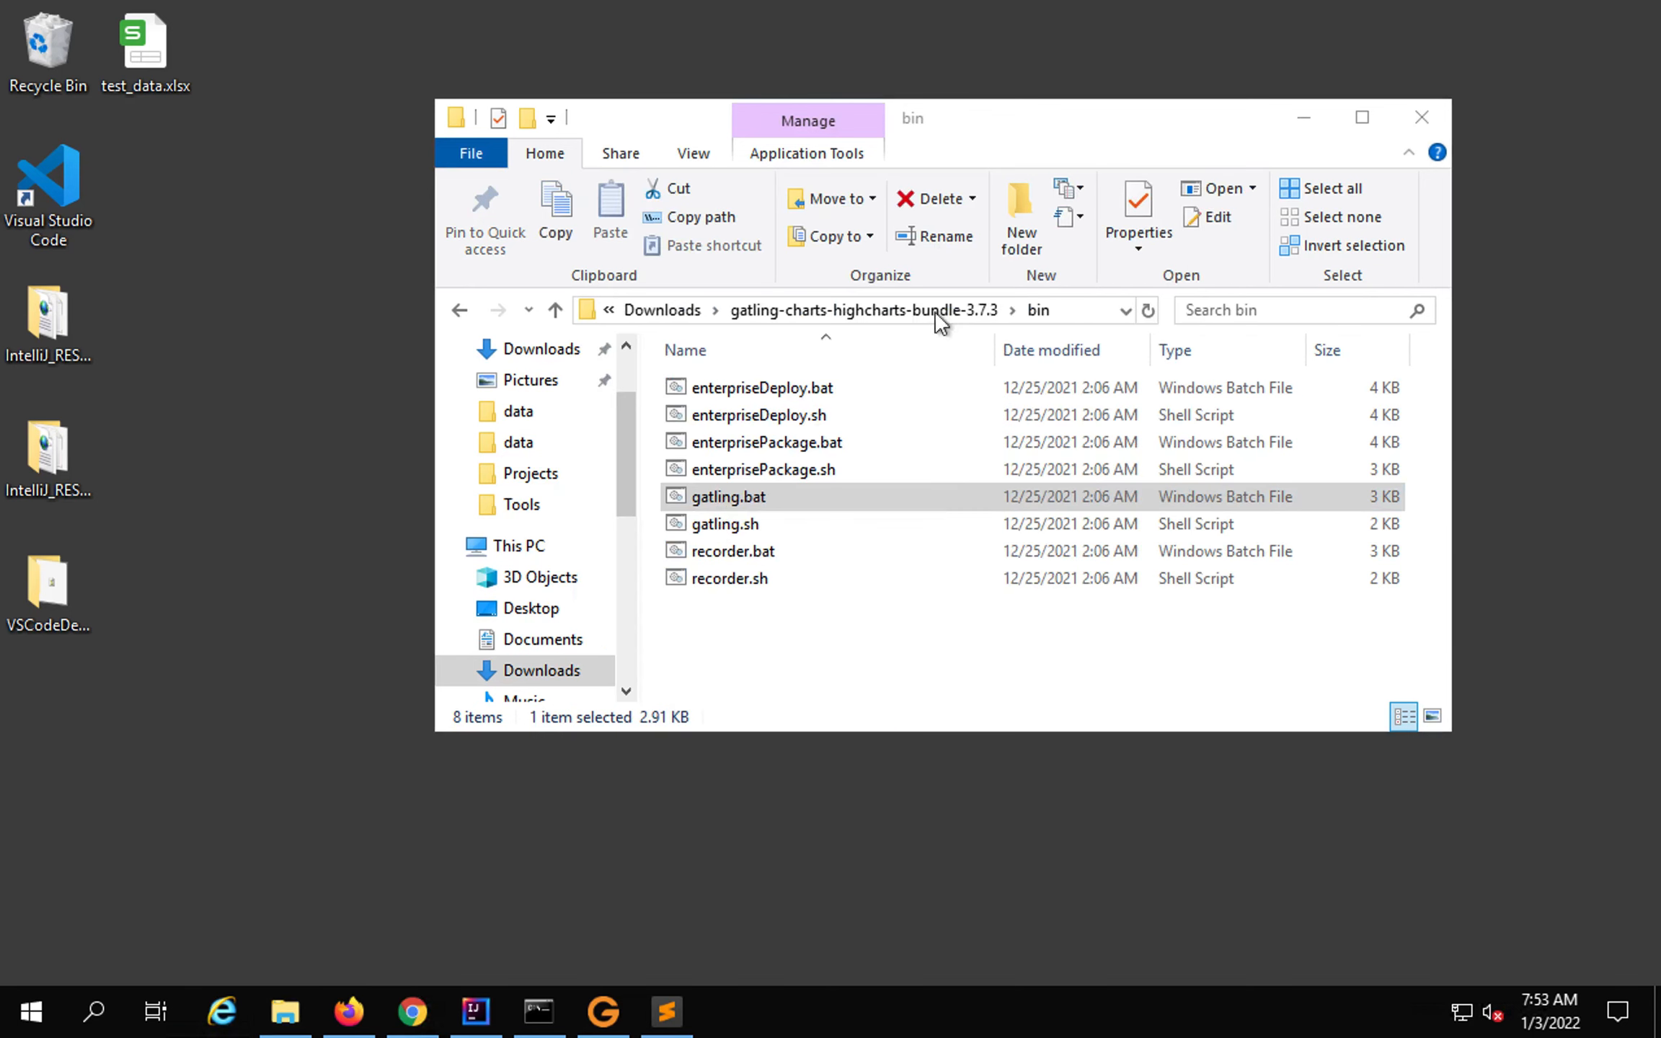
pyautogui.click(1065, 310)
pyautogui.hotkey('ctrl', 'c')
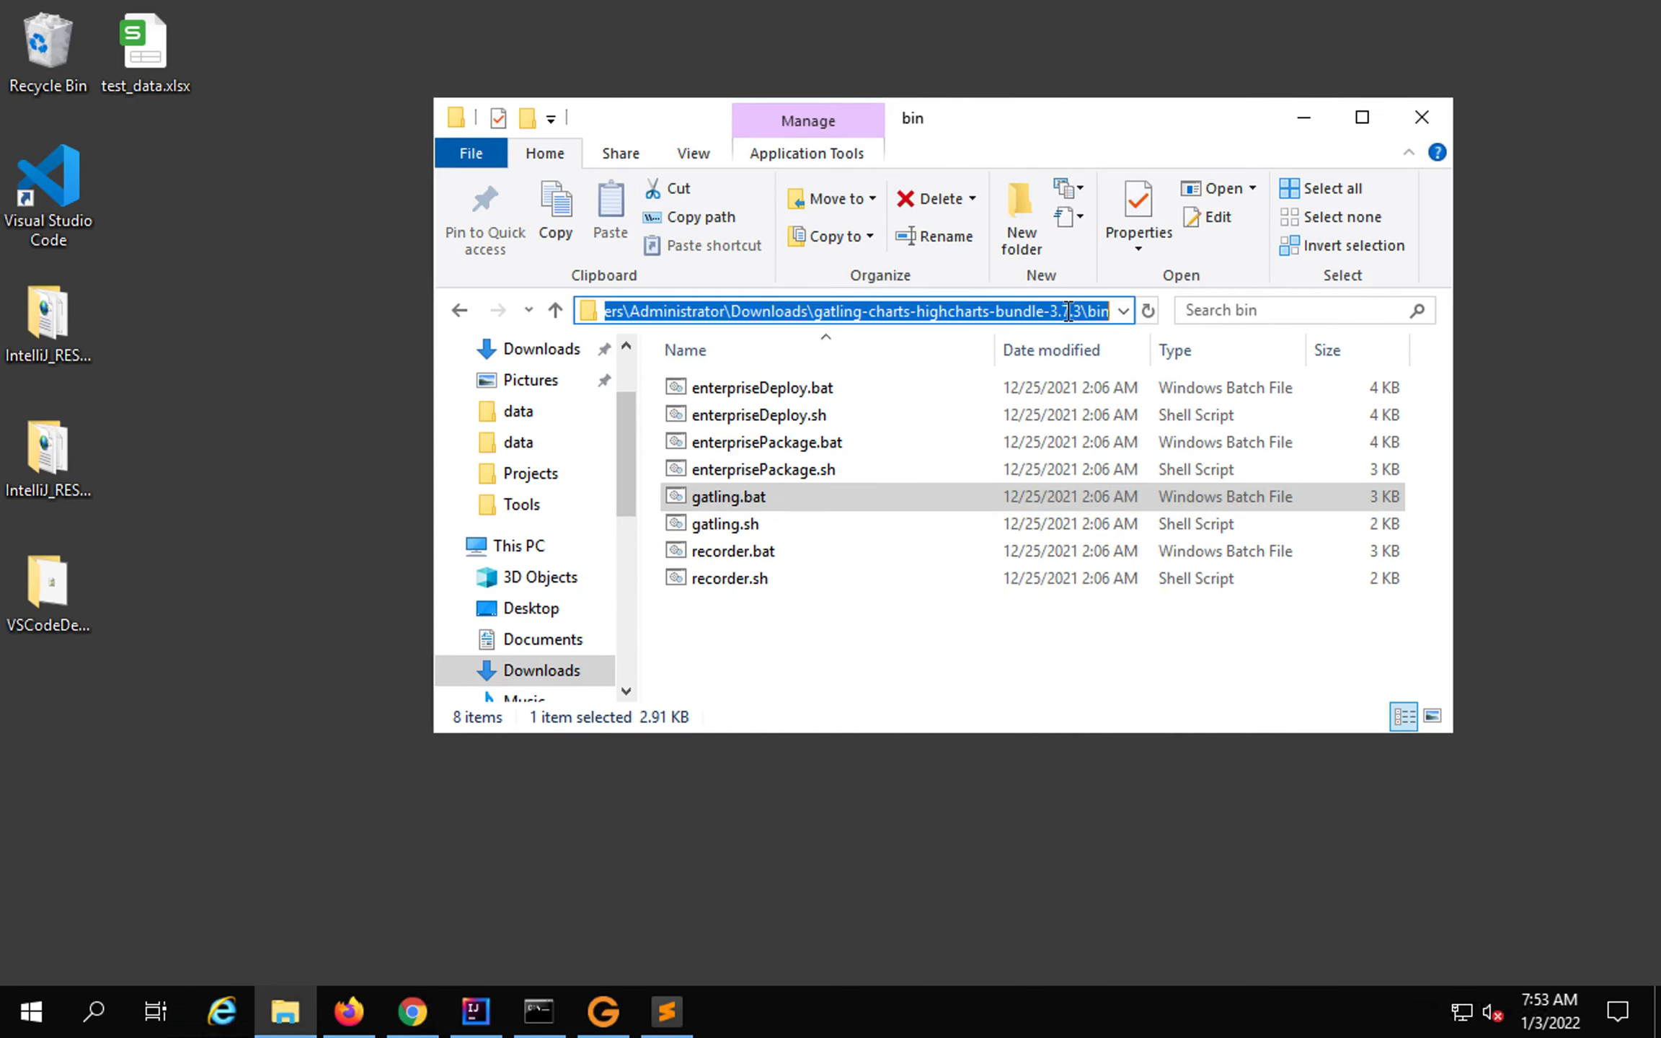
# Open Command Prompt and change directory to the pasted Gatling bin folder path.
pyautogui.press('super')
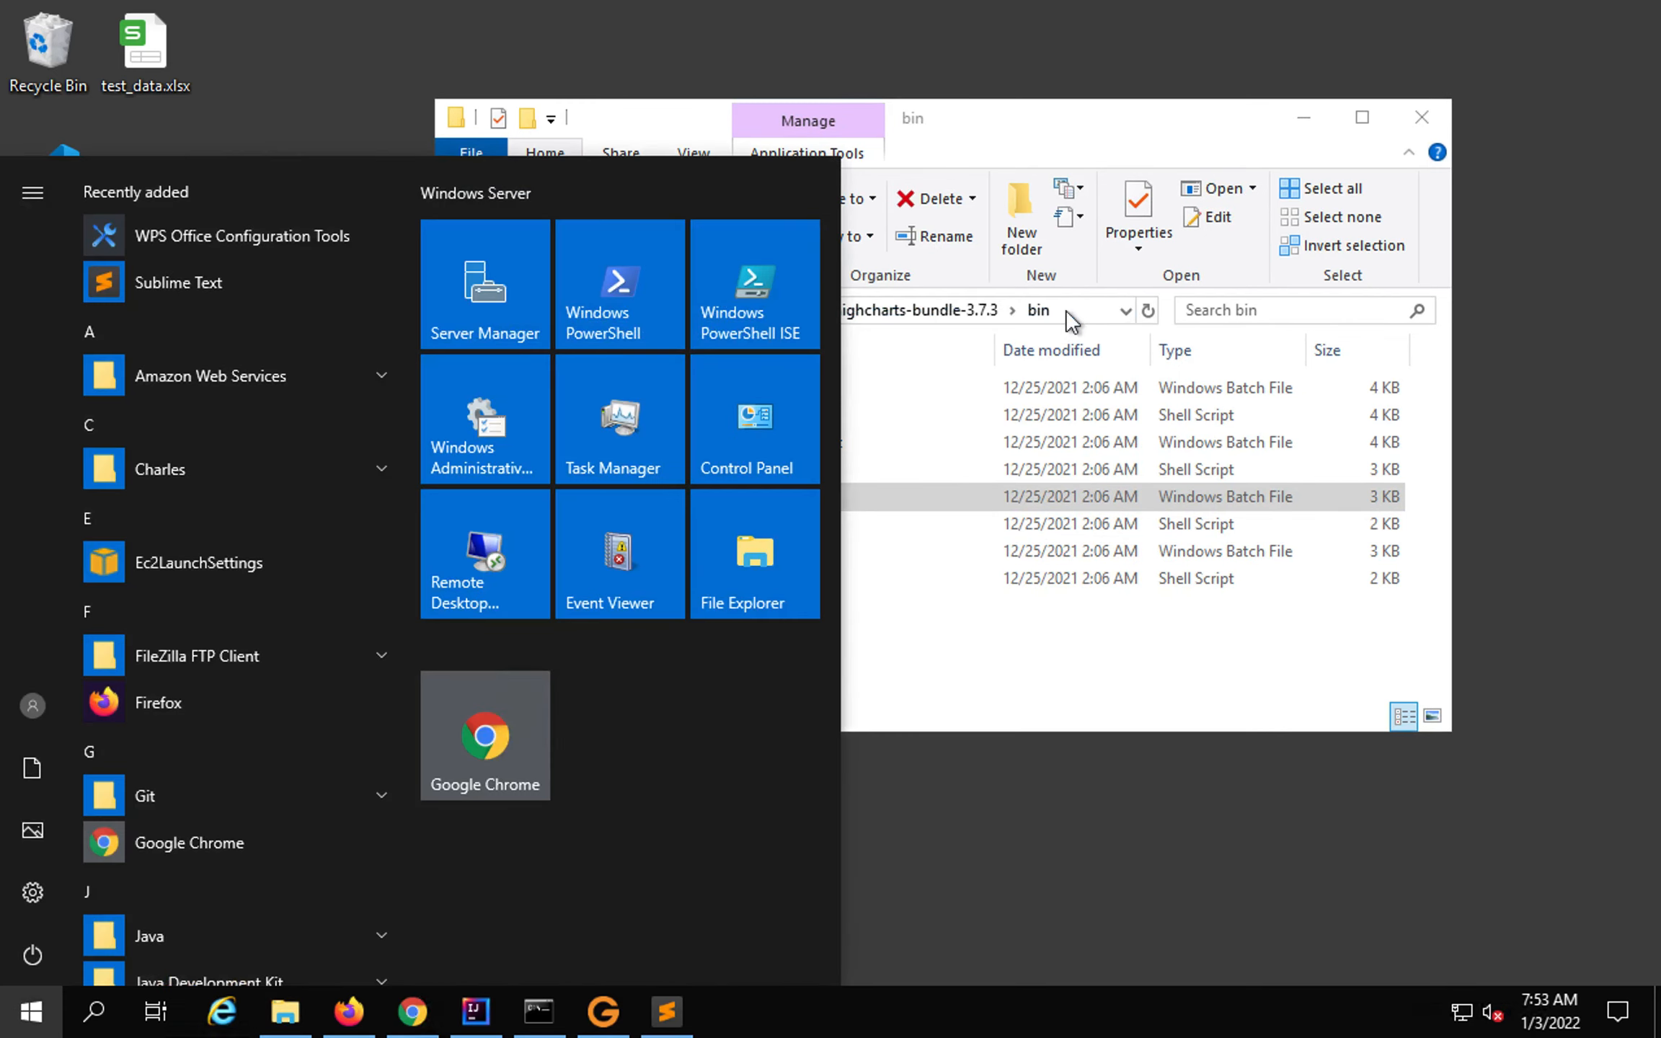
pyautogui.write('cmd')
pyautogui.press('Return')
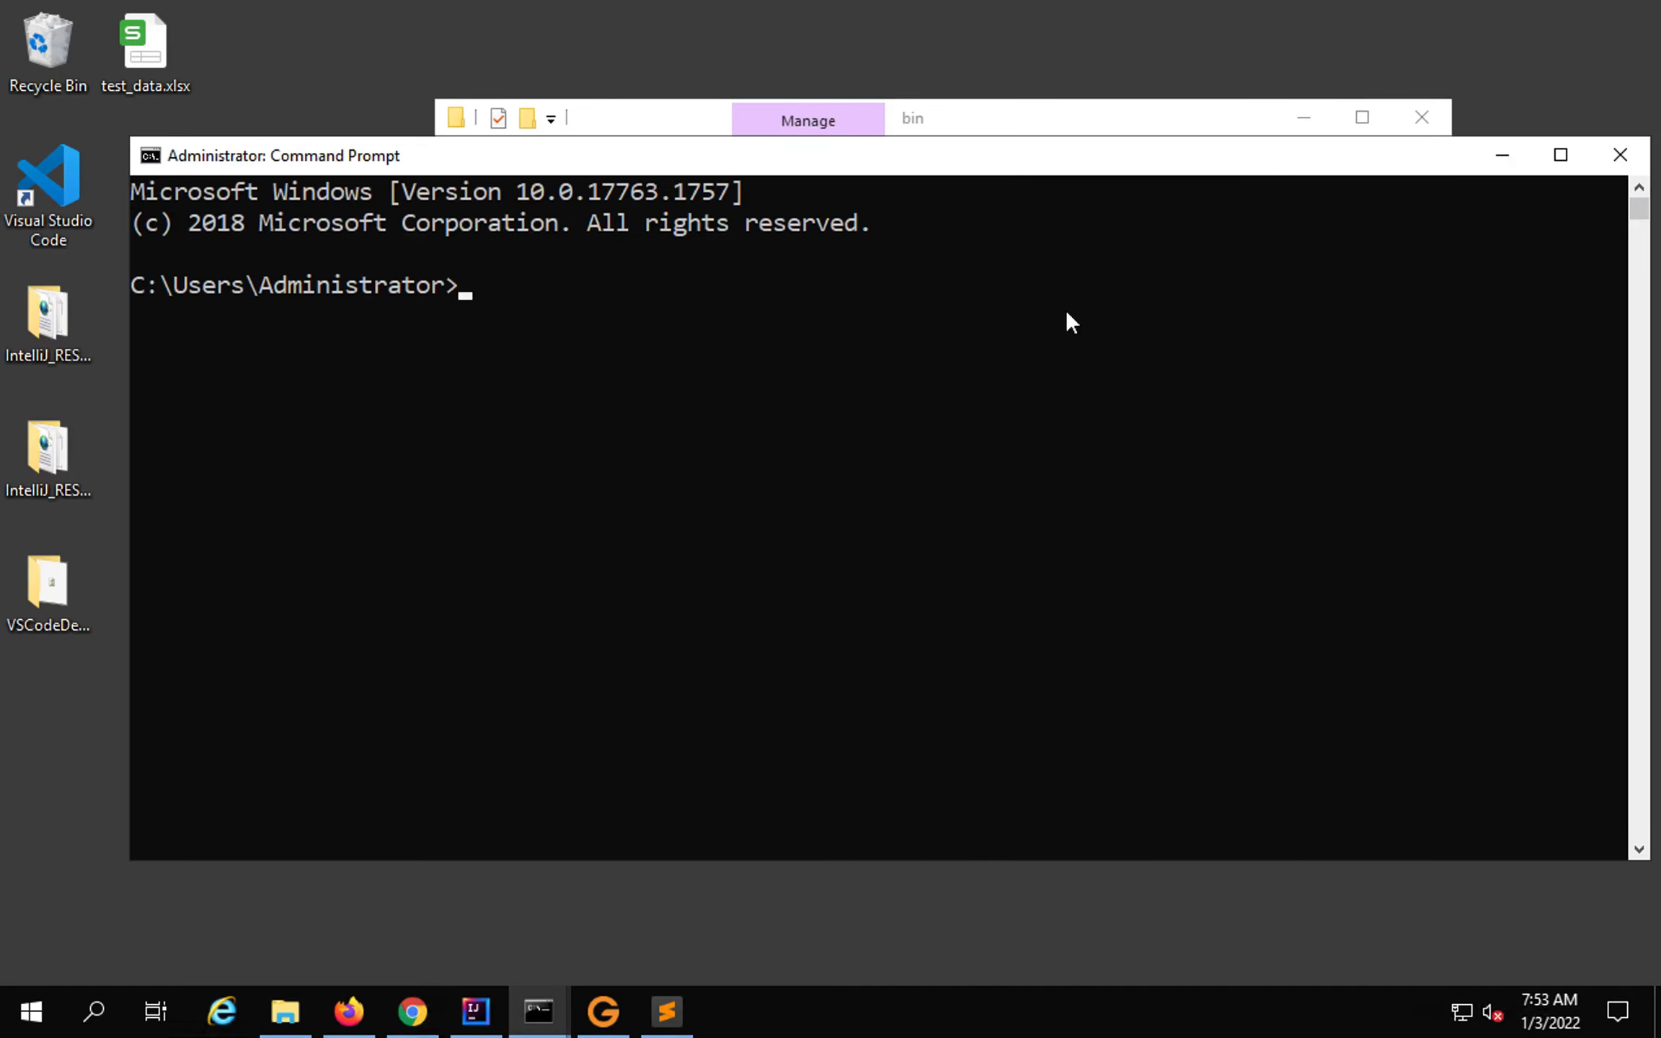
pyautogui.write('cd')
pyautogui.hotkey('ctrl', 'v')
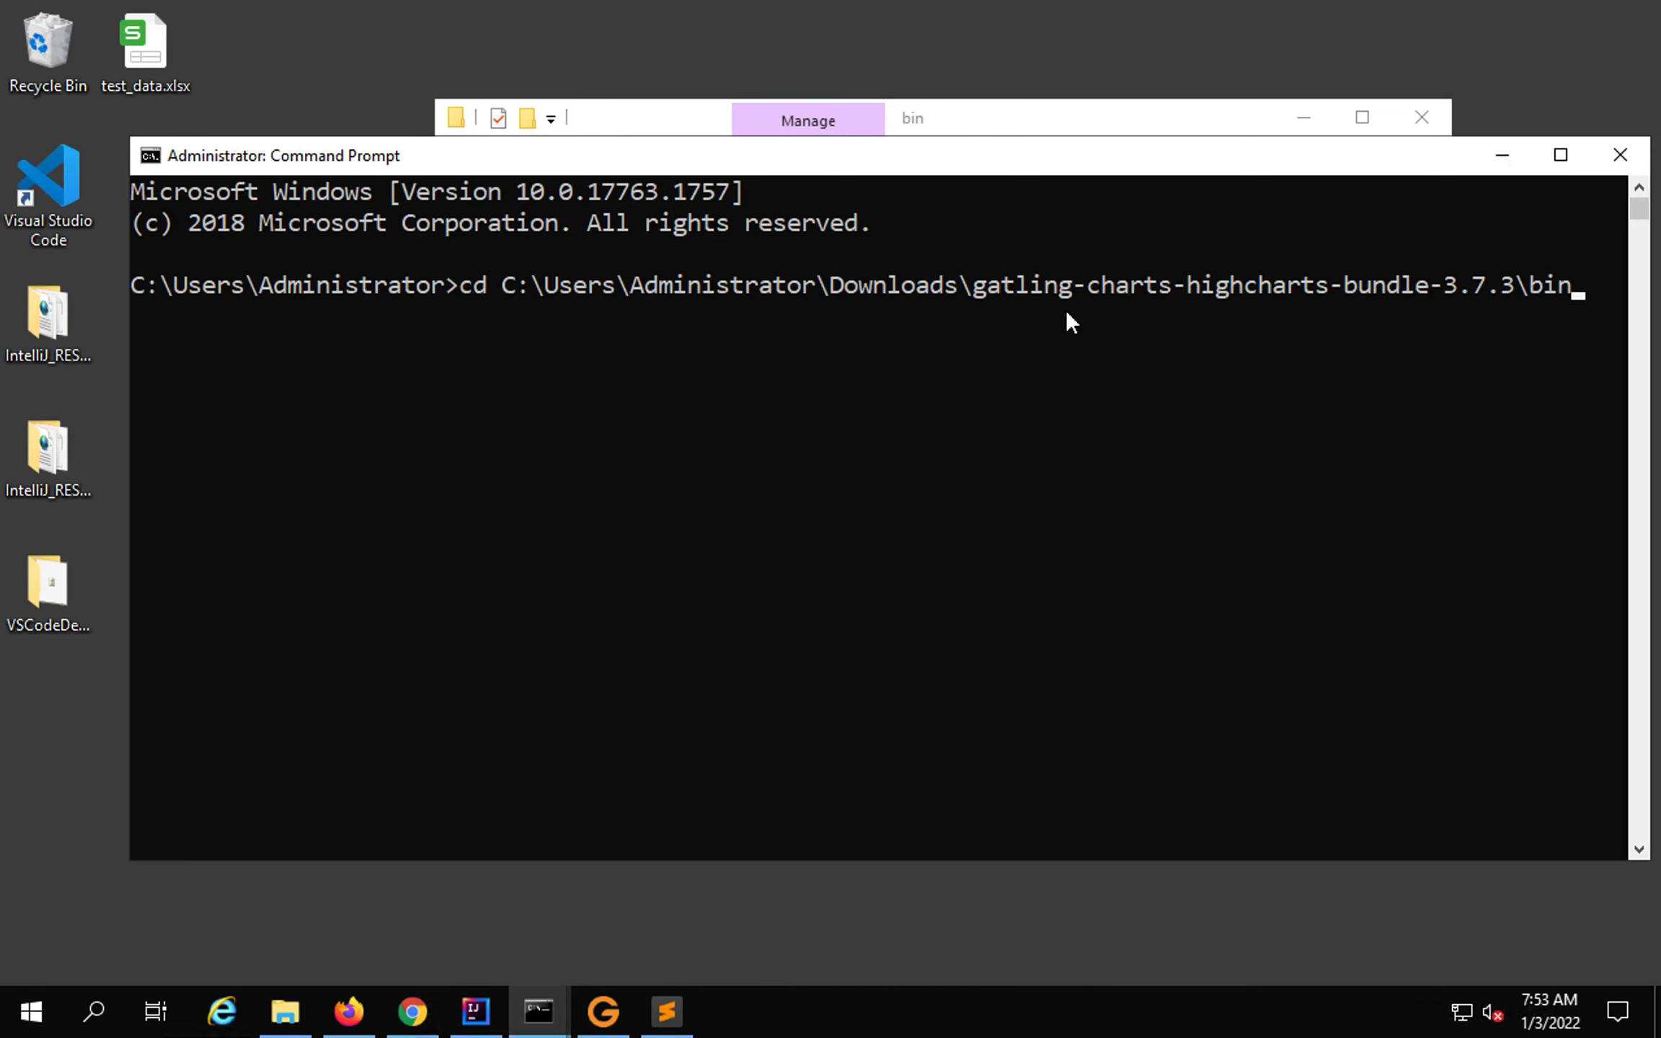
pyautogui.press('Return')
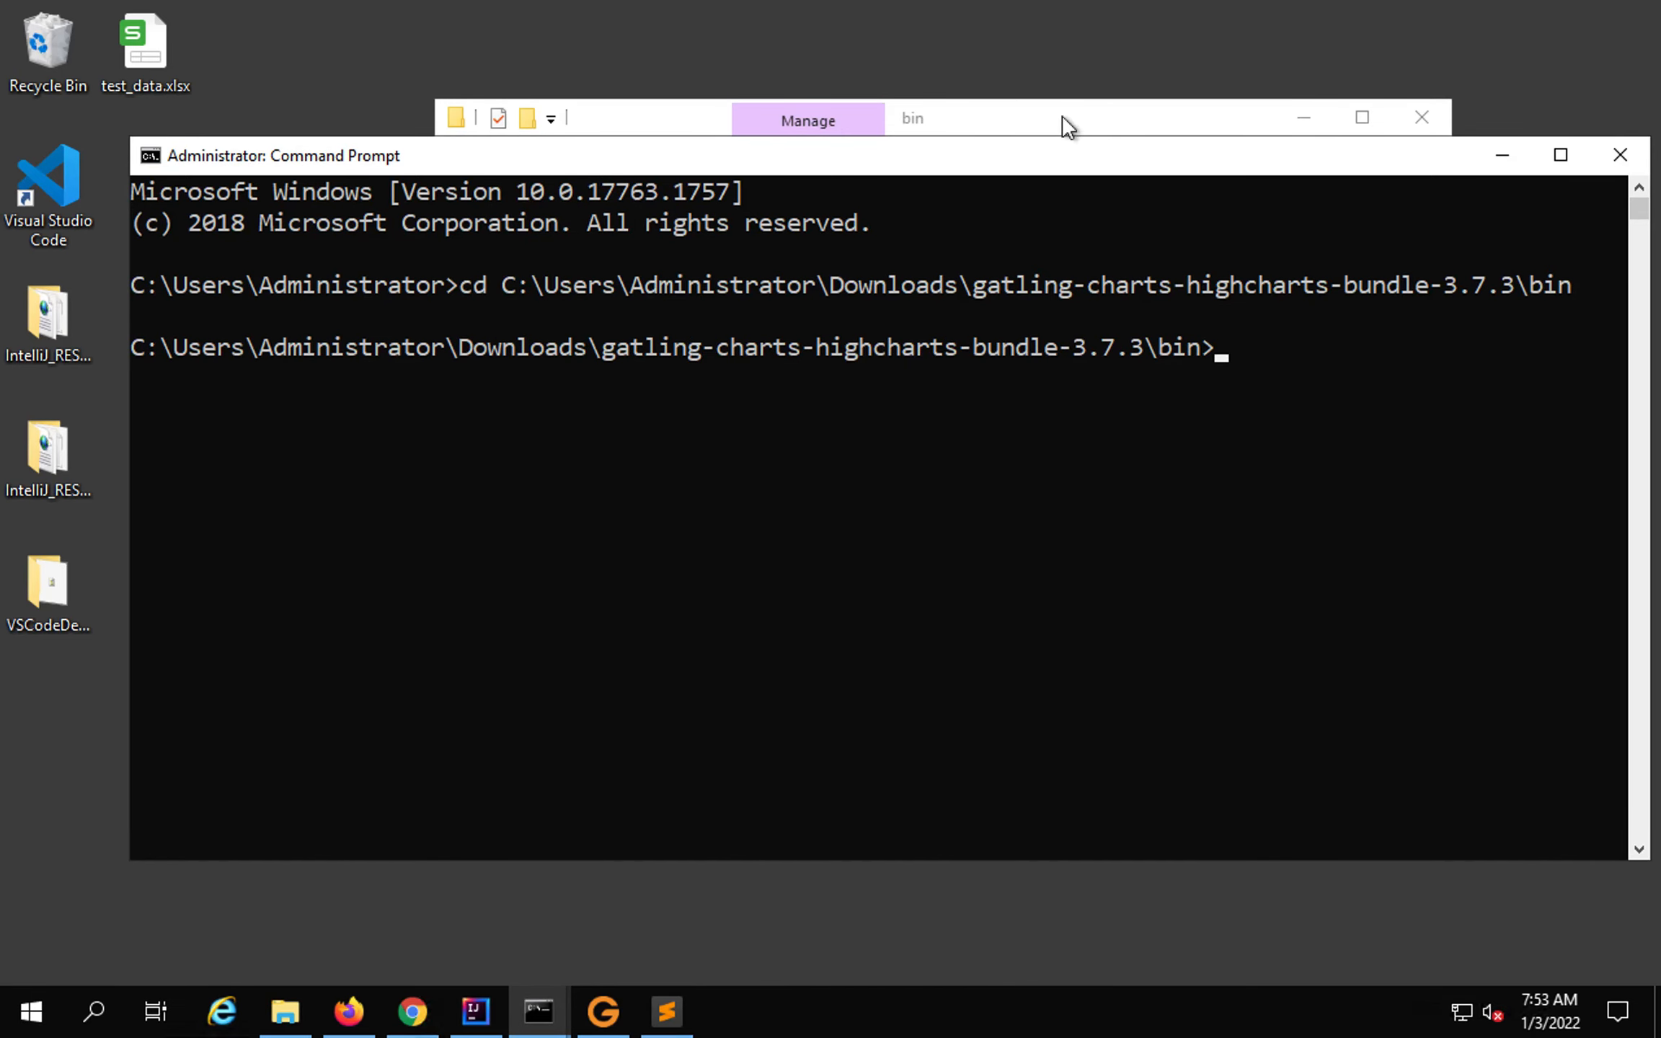
# Try a console via cmd in the bin folder's address bar, close it, and return to the first console.
pyautogui.click(1067, 126)
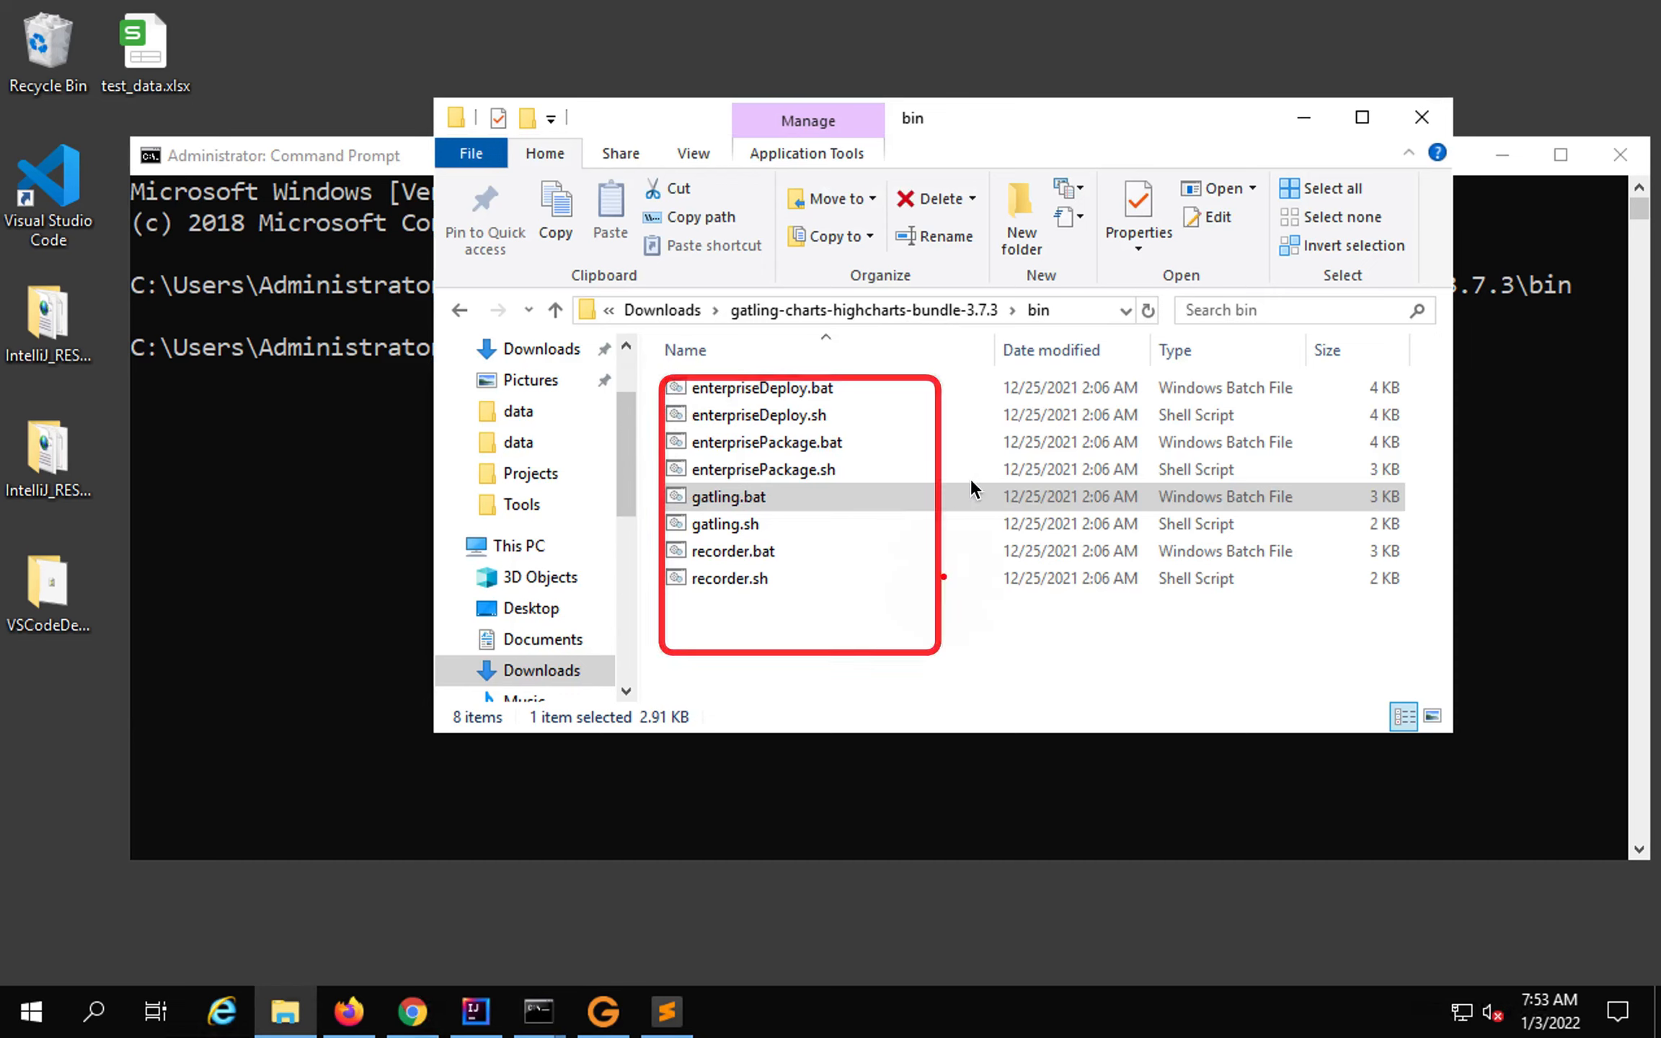
pyautogui.click(1080, 317)
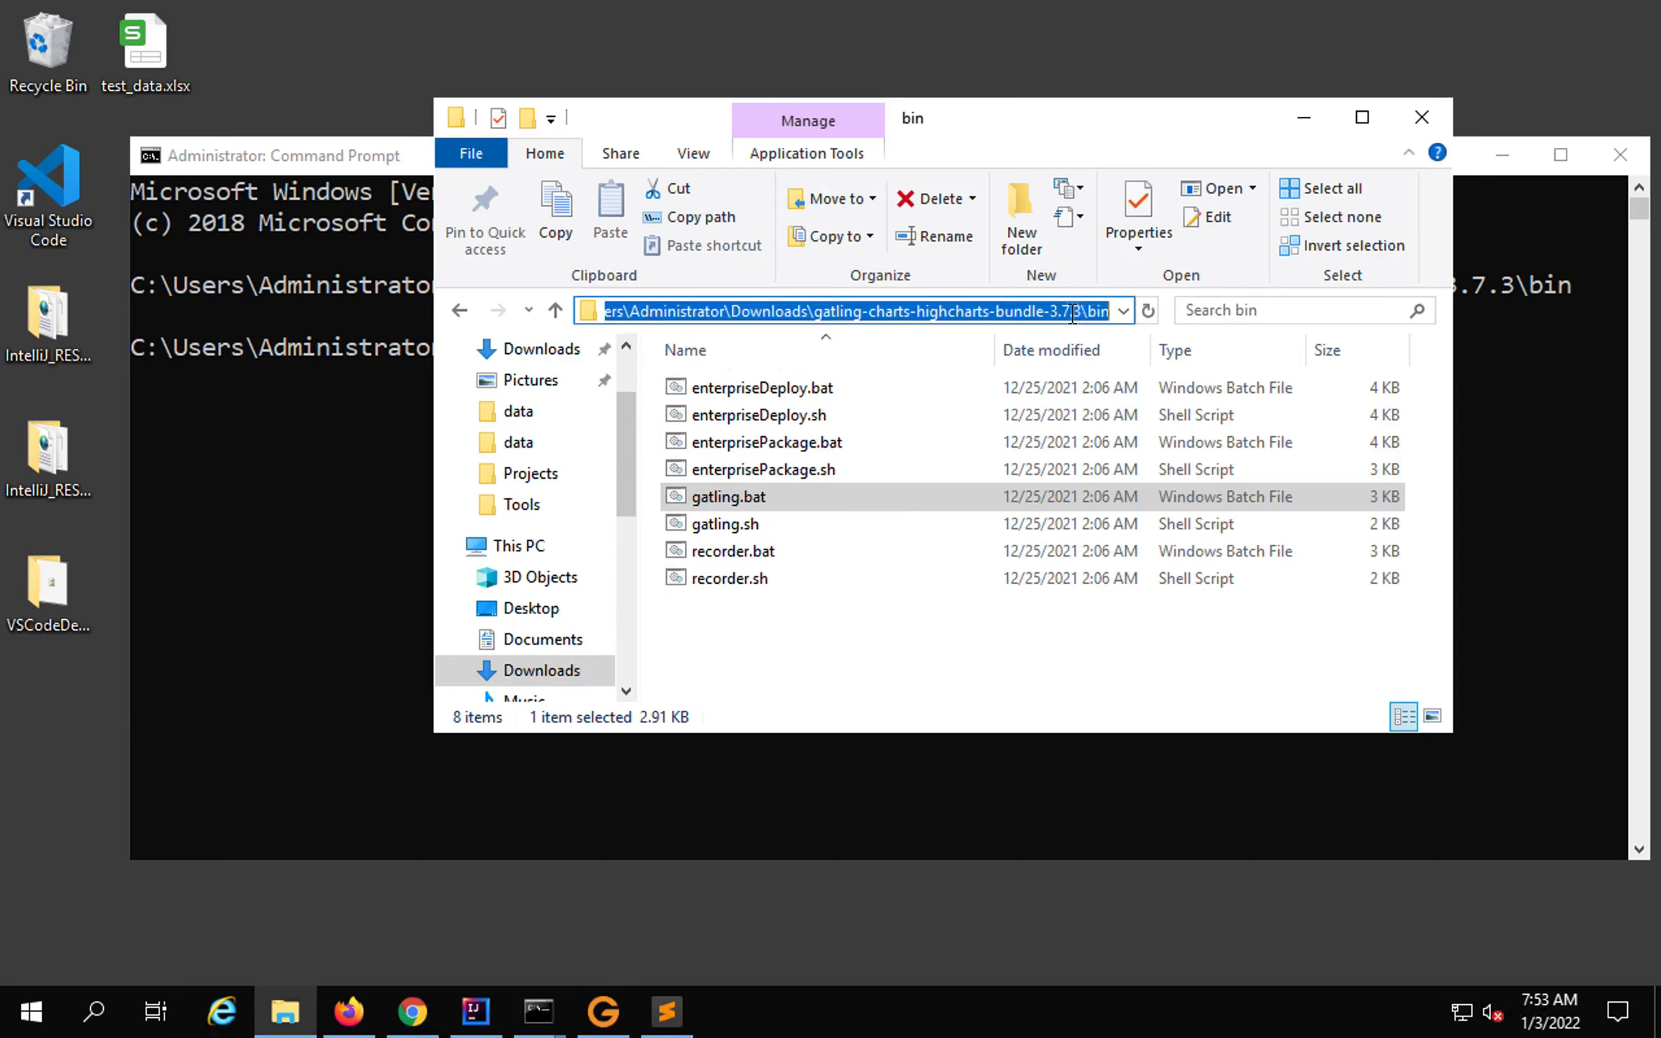
pyautogui.write('cmd')
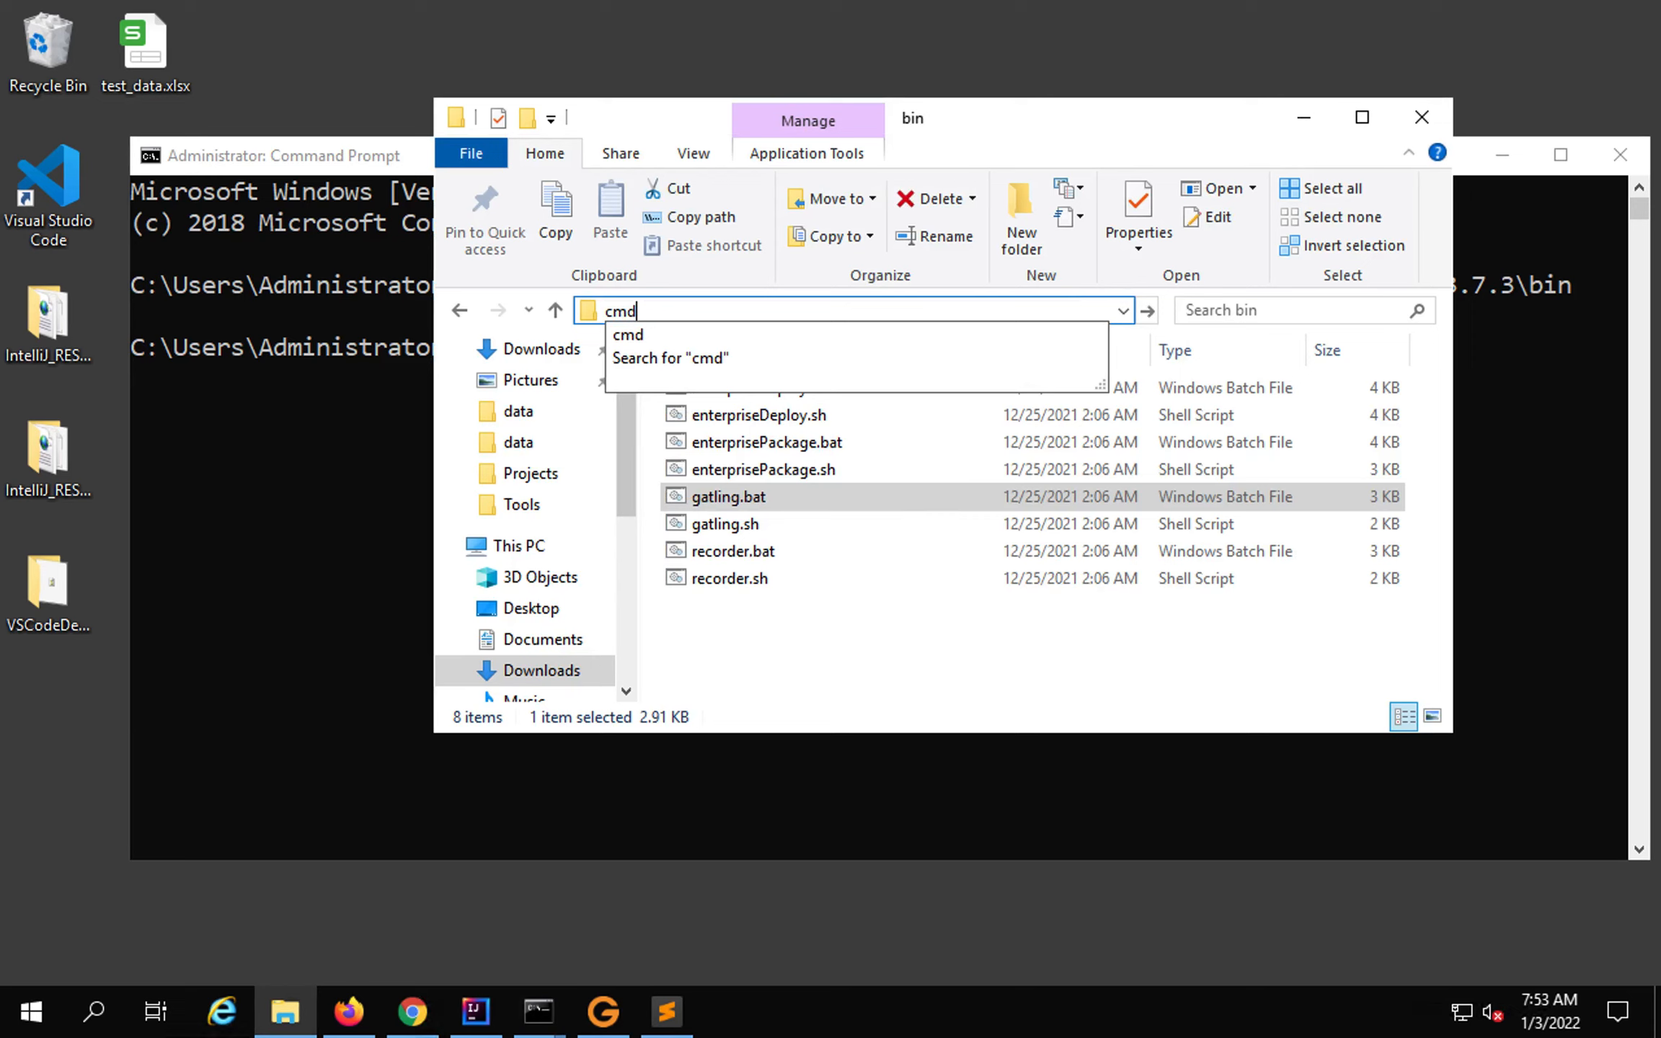
pyautogui.press('Return')
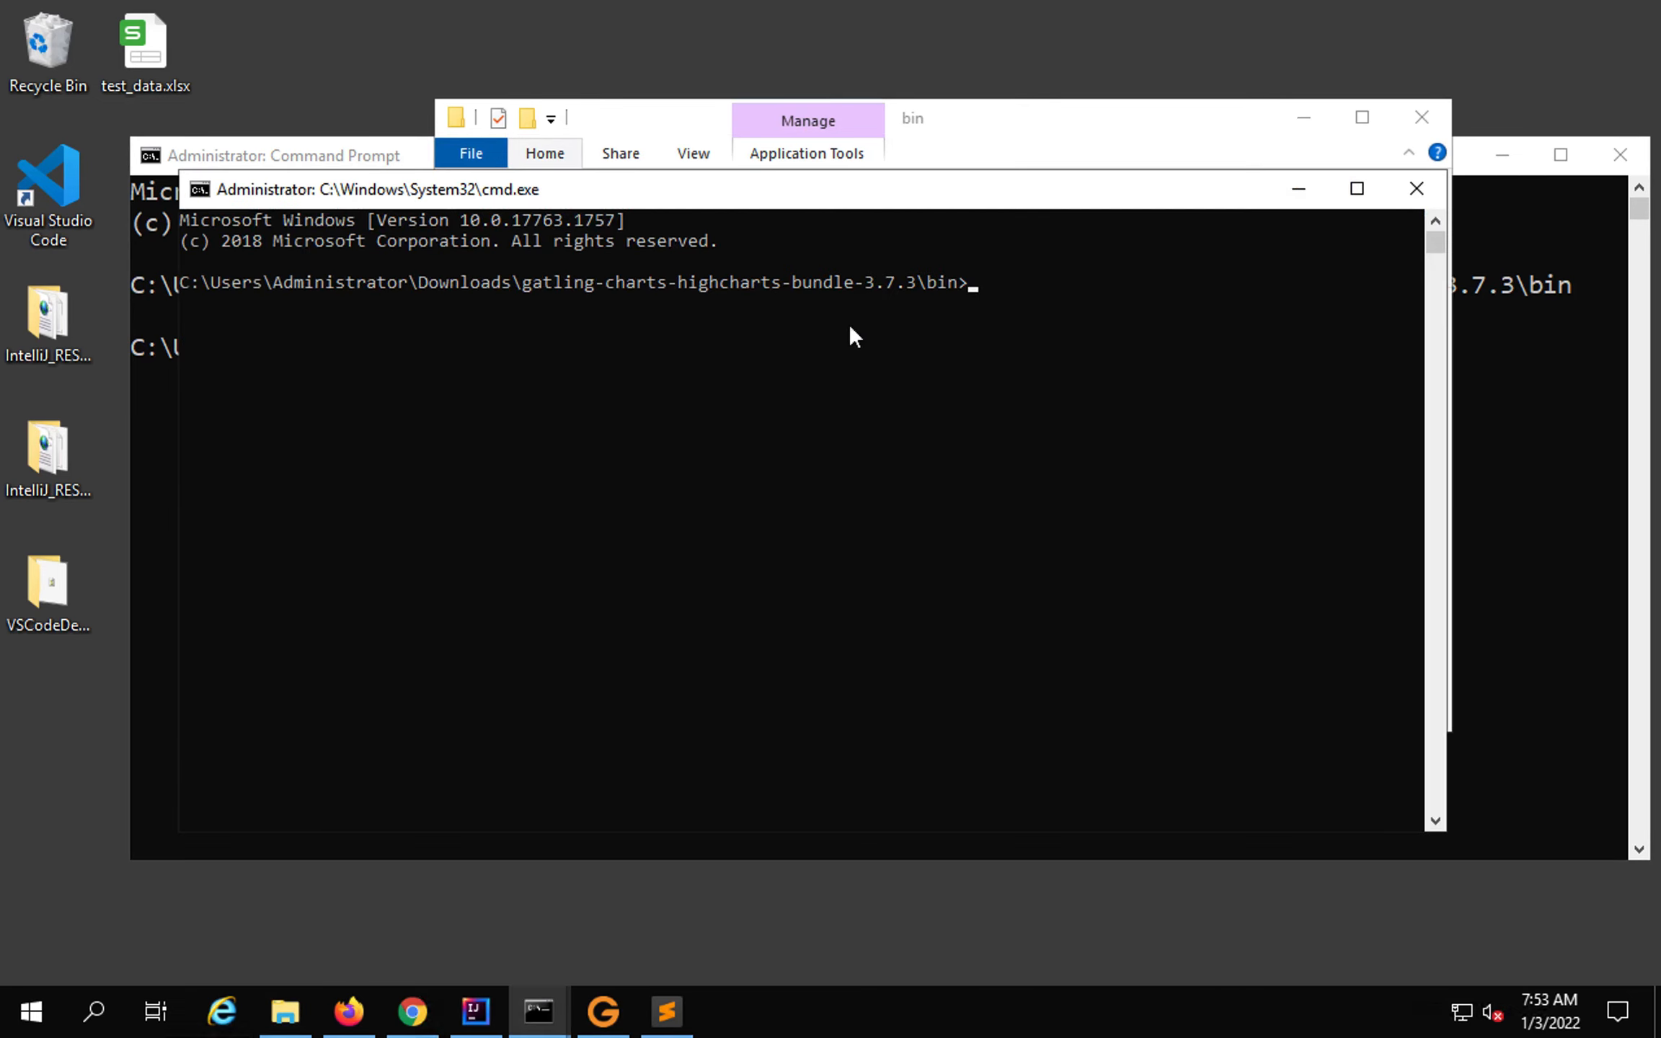
pyautogui.click(1417, 189)
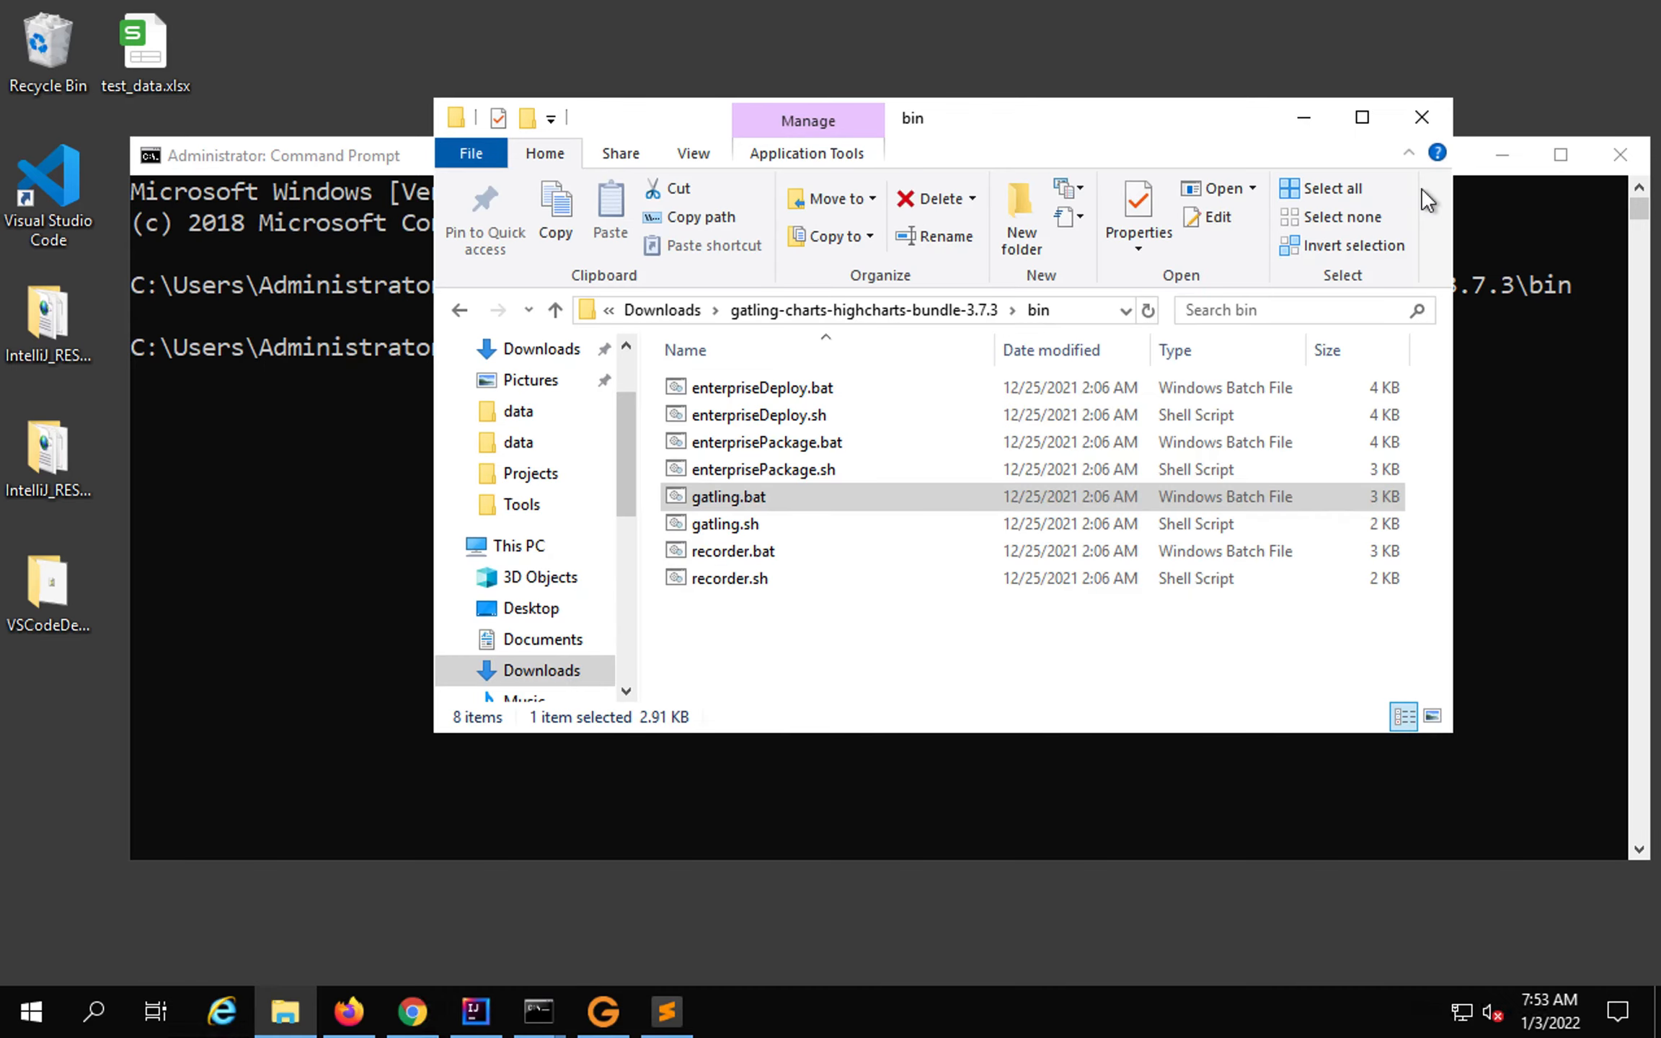
pyautogui.click(232, 439)
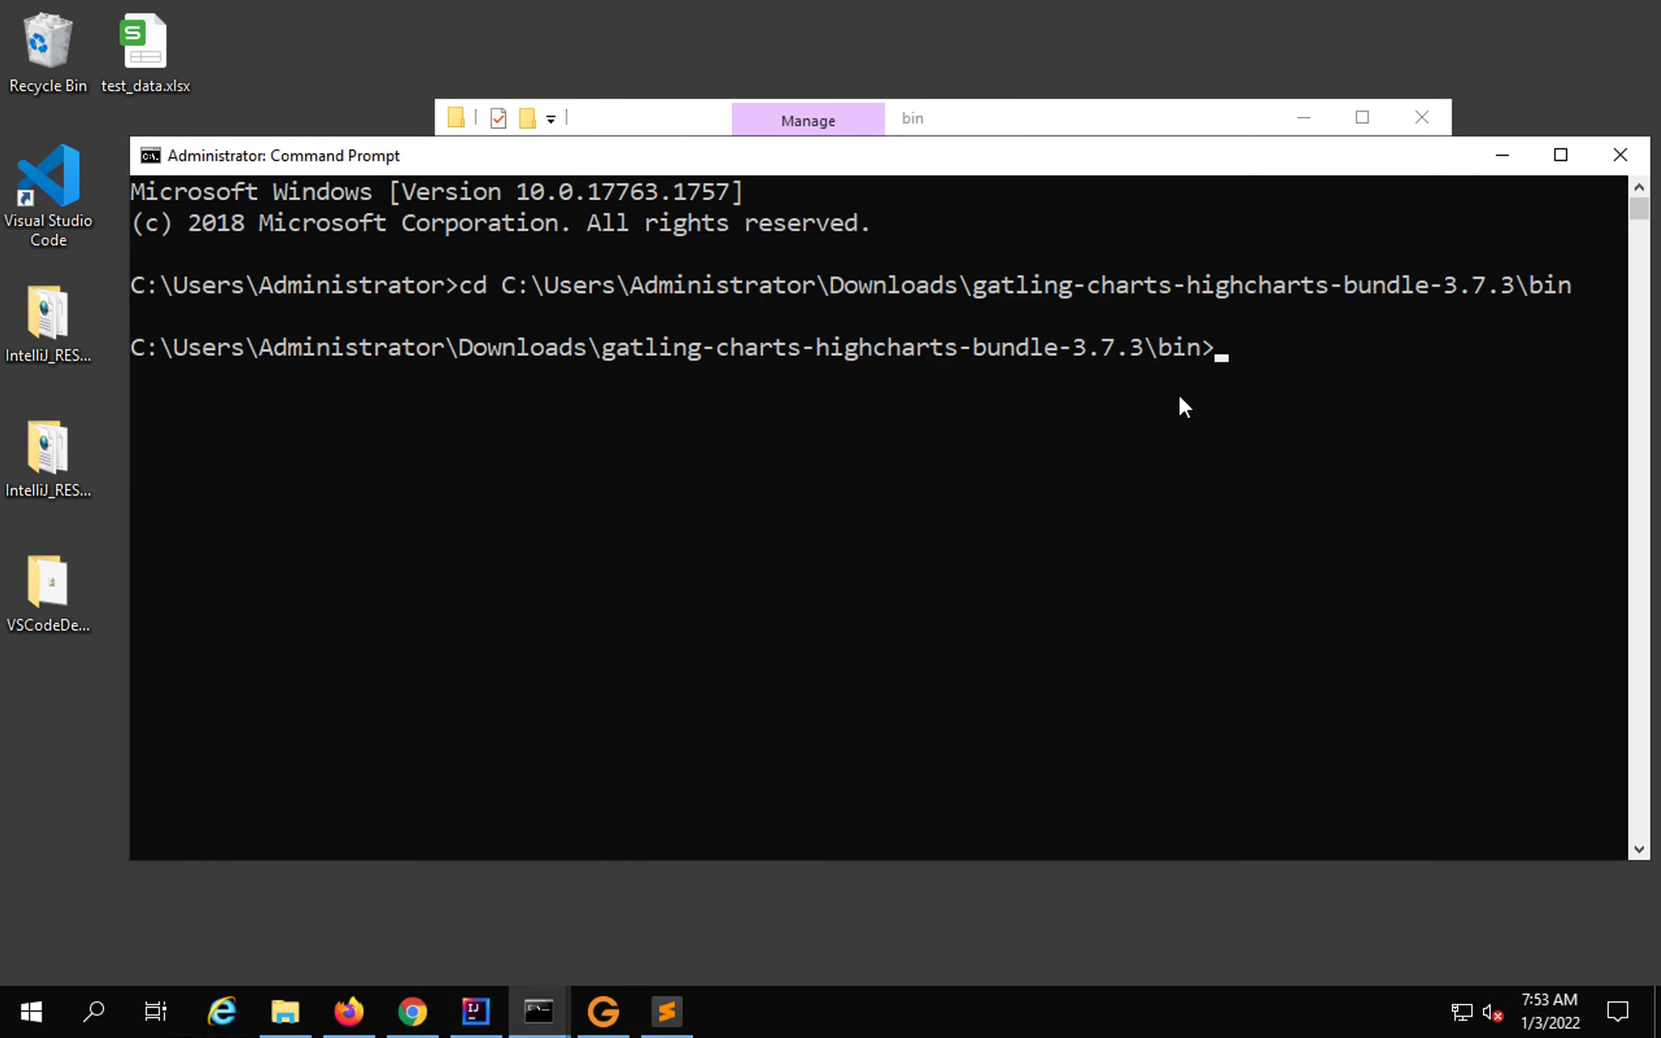
# Run gatling.bat from the bin directory and reposition the console window.
pyautogui.write('gatling.bat')
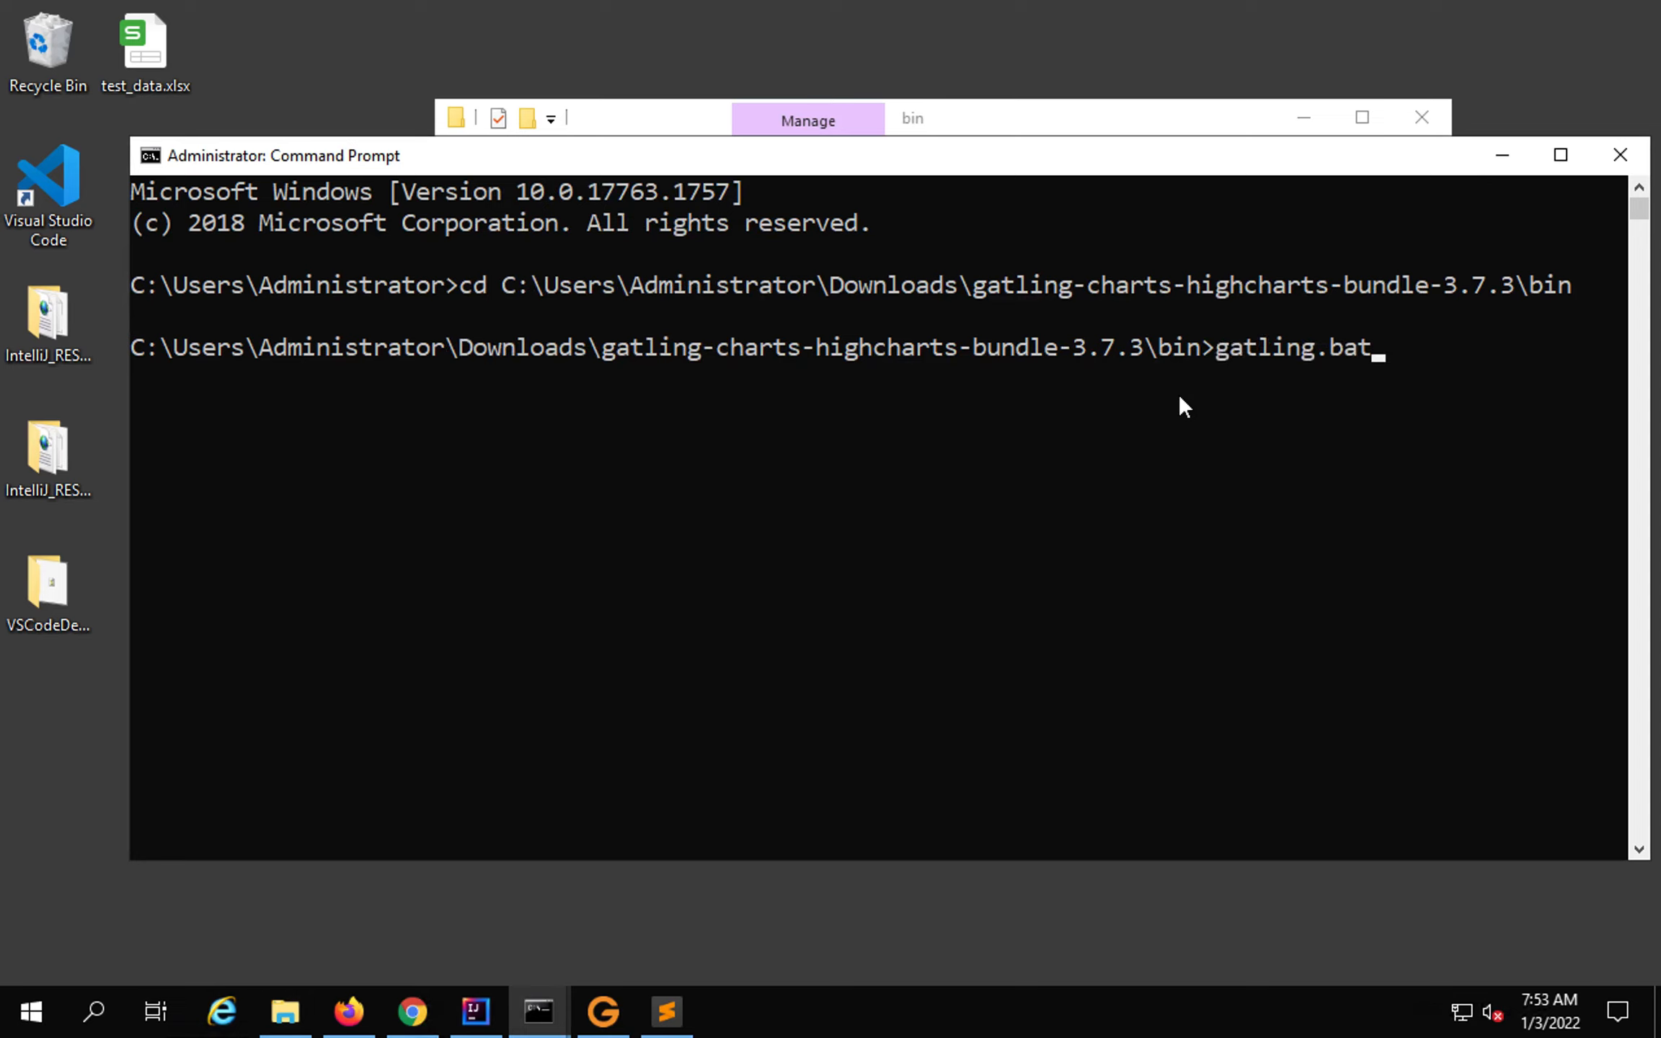
pyautogui.press('Return')
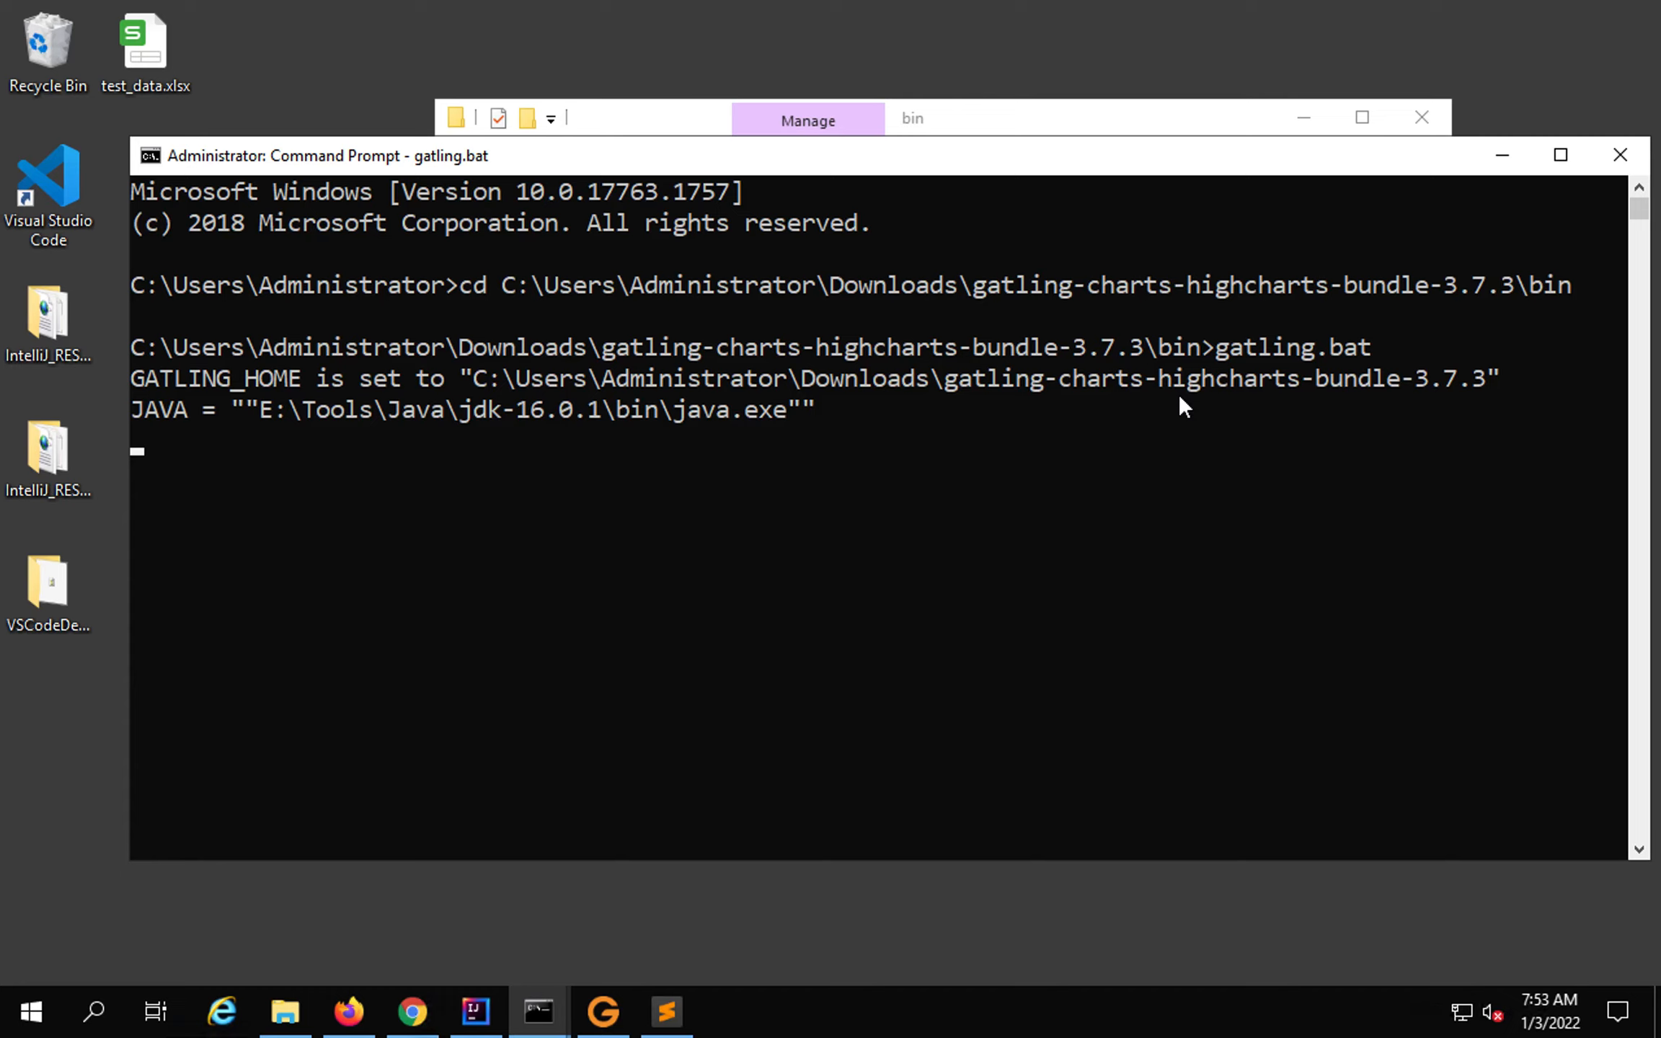
pyautogui.moveTo(1194, 166); pyautogui.dragTo(1197, 126)
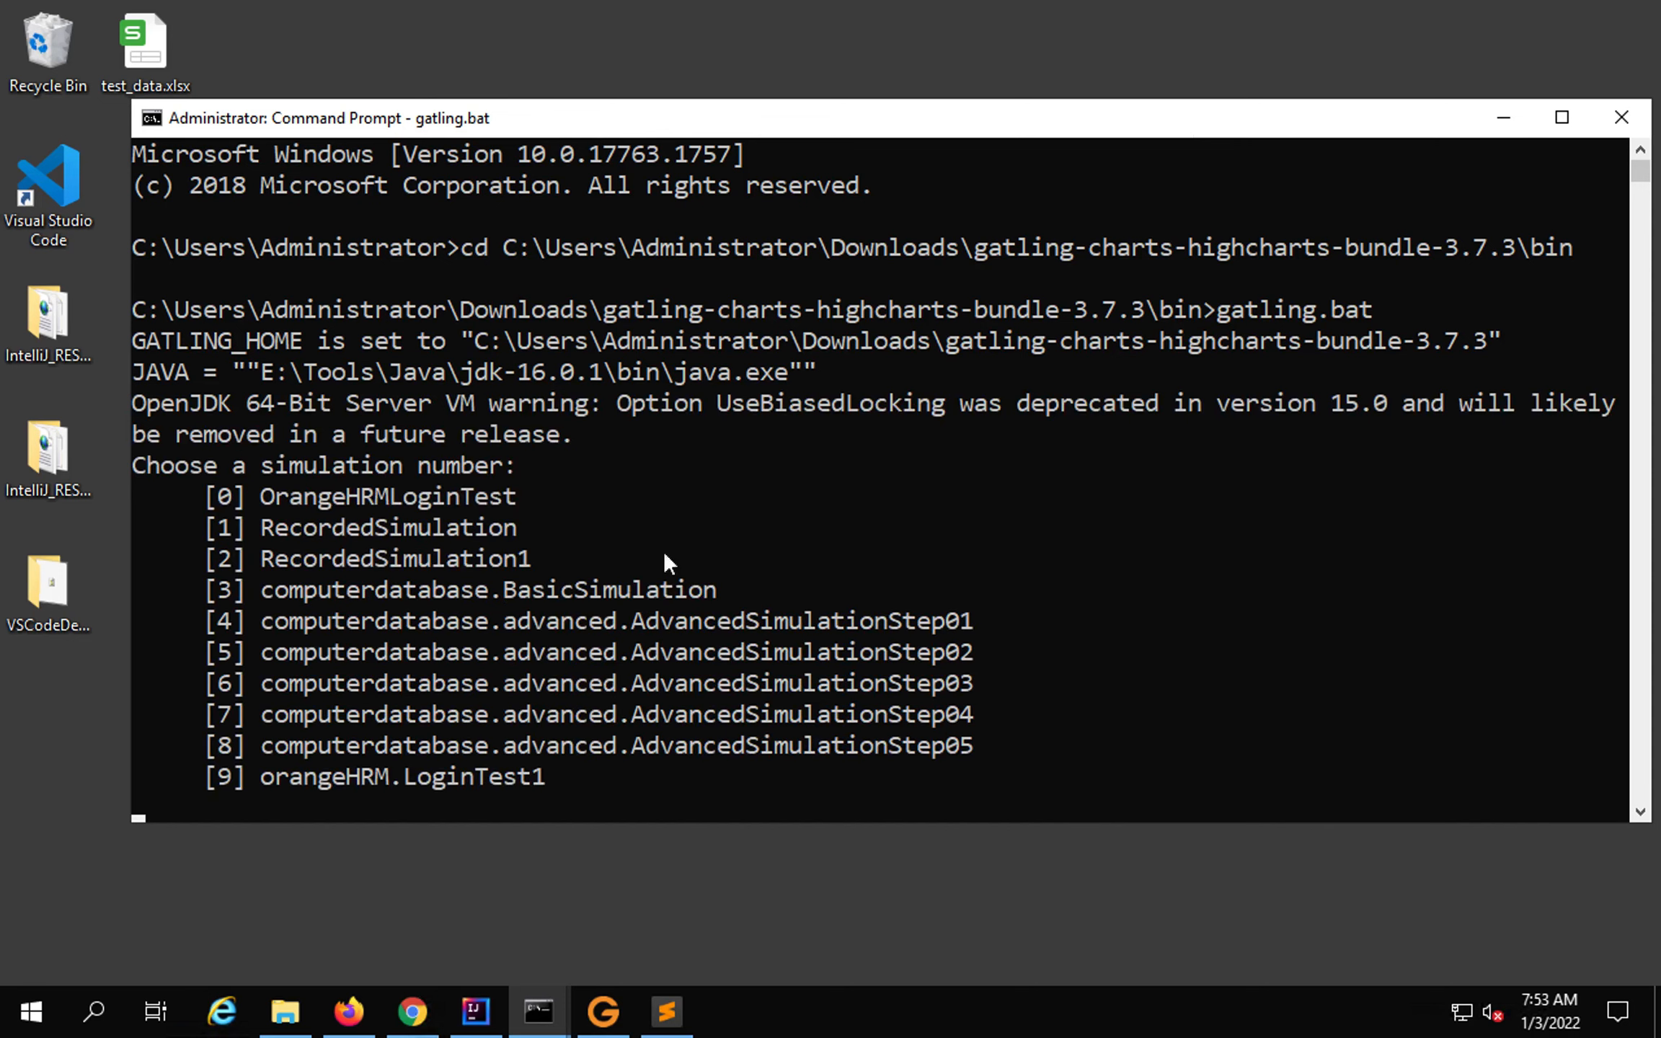
pyautogui.moveTo(242, 543); pyautogui.dragTo(547, 571)
pyautogui.moveTo(187, 542); pyautogui.dragTo(275, 574)
# Choose simulation 2, RecordedSimulation1, with run description 'Orange HRM Login Test'.
pyautogui.click(466, 808)
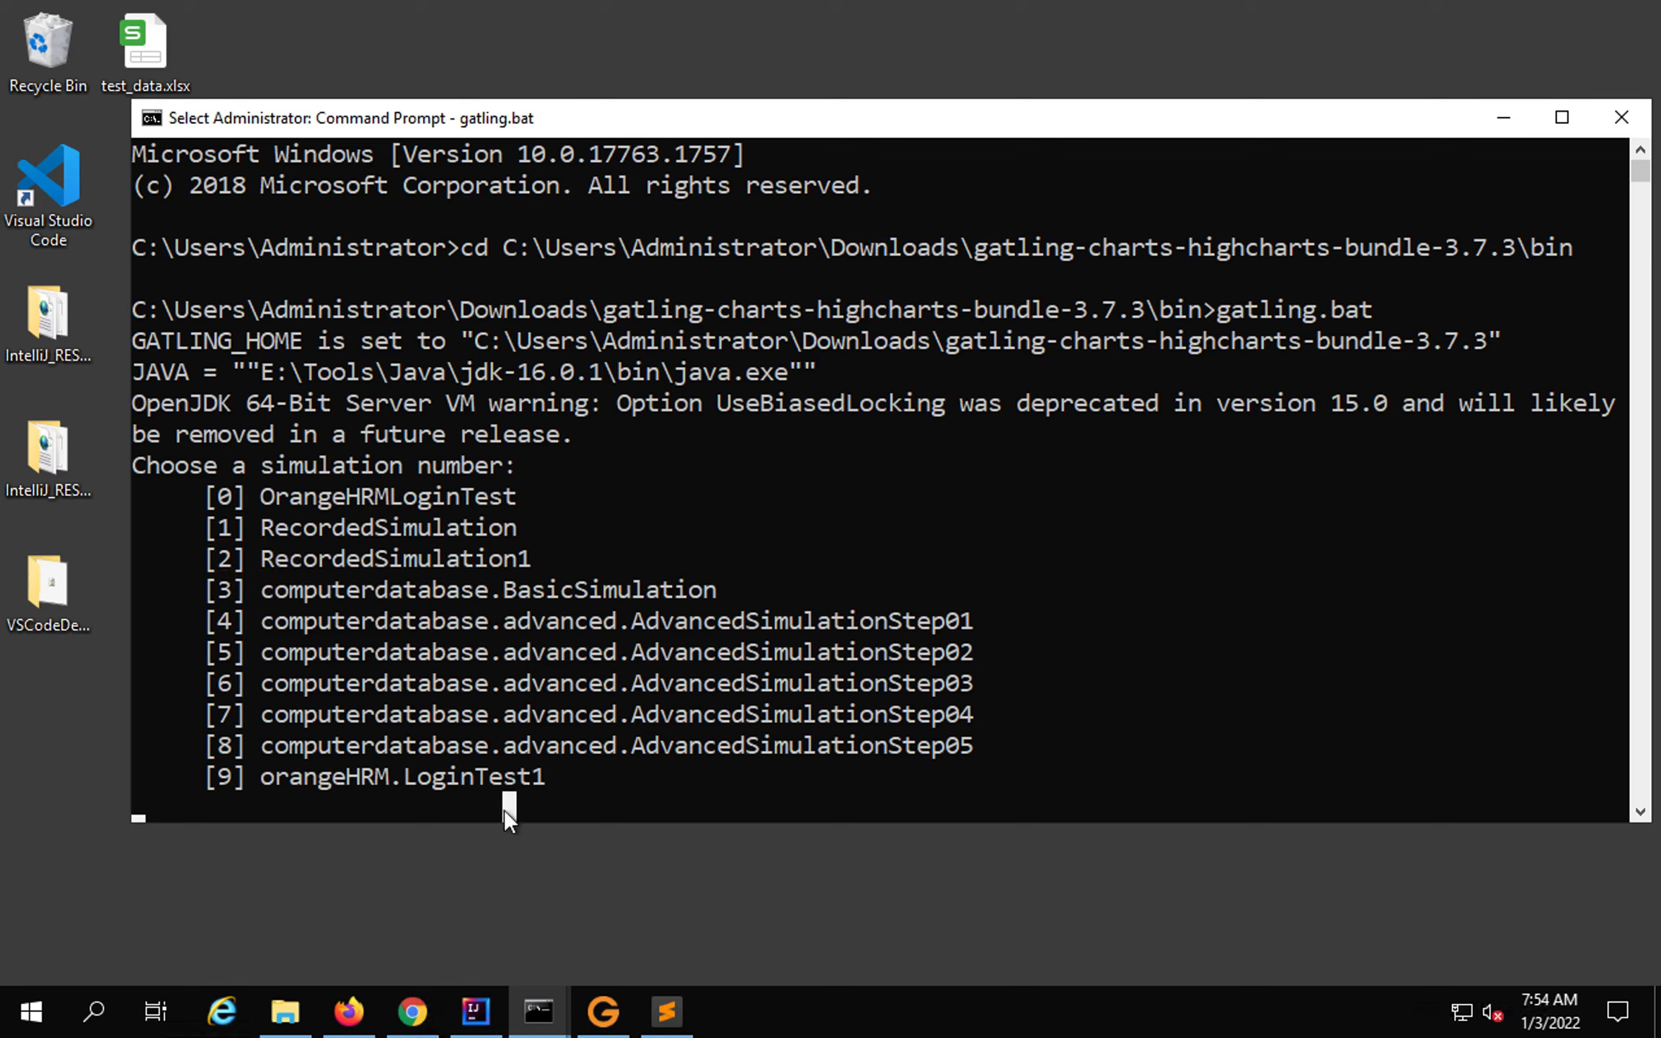
pyautogui.write('2')
pyautogui.press('Return')
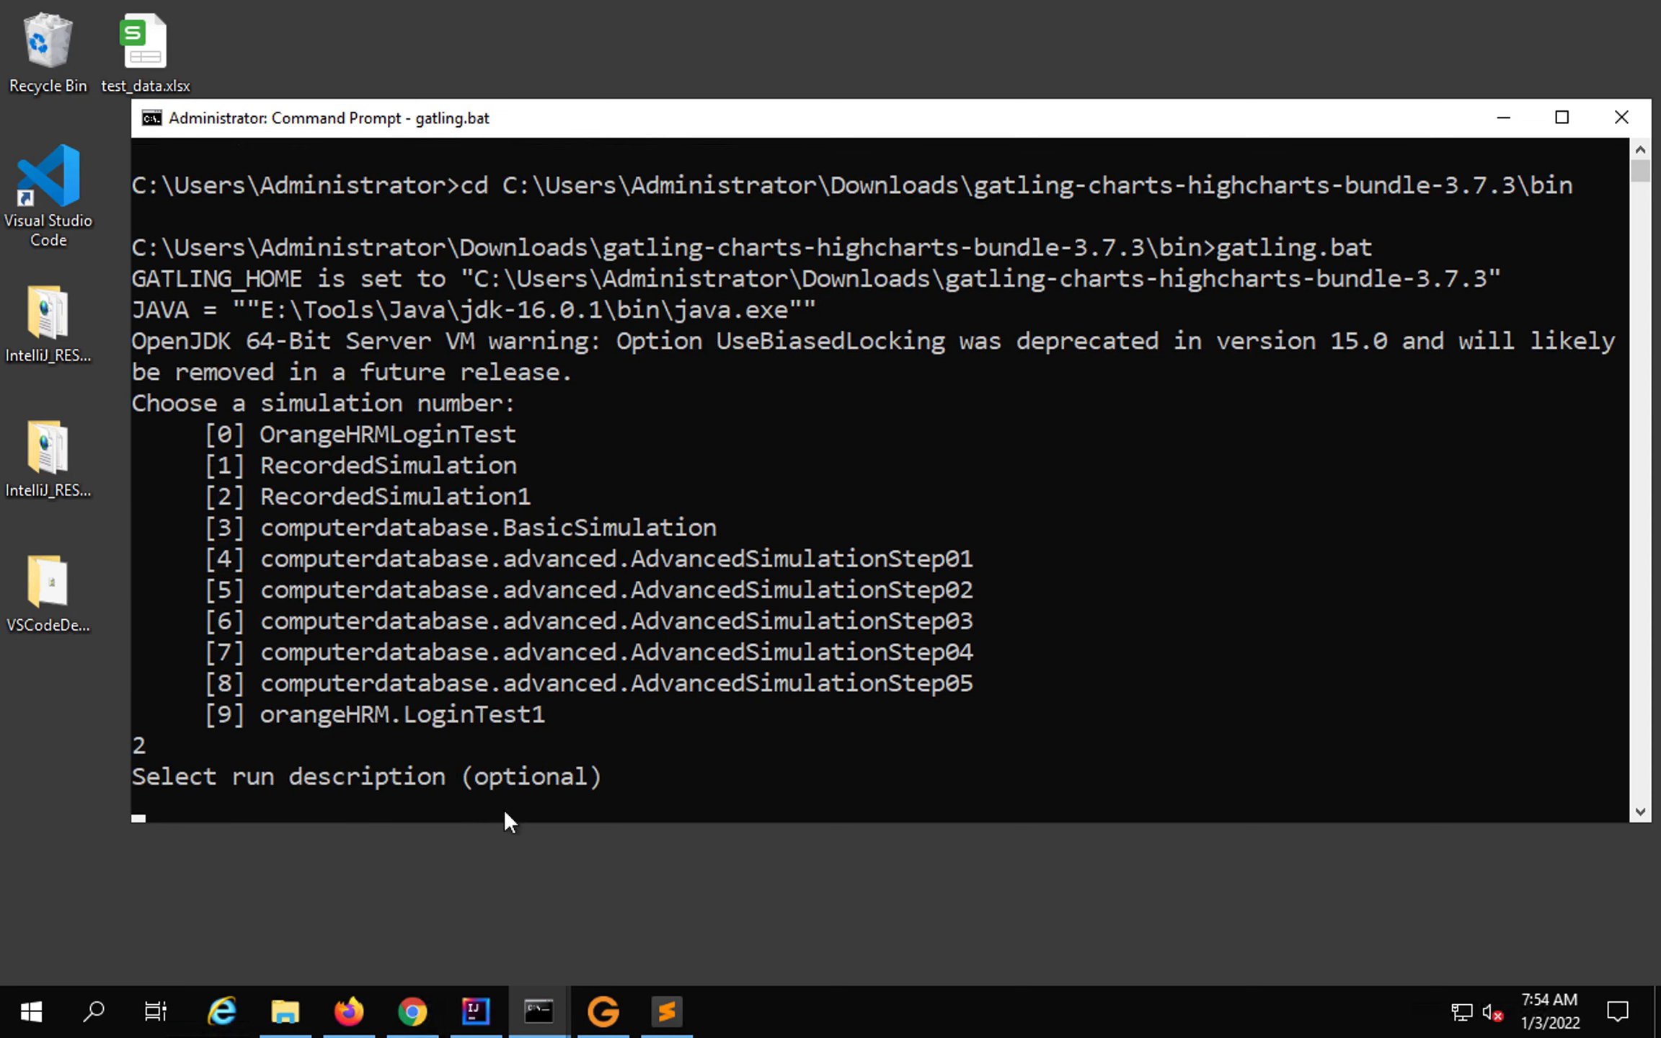
pyautogui.write('Orange HRM L')
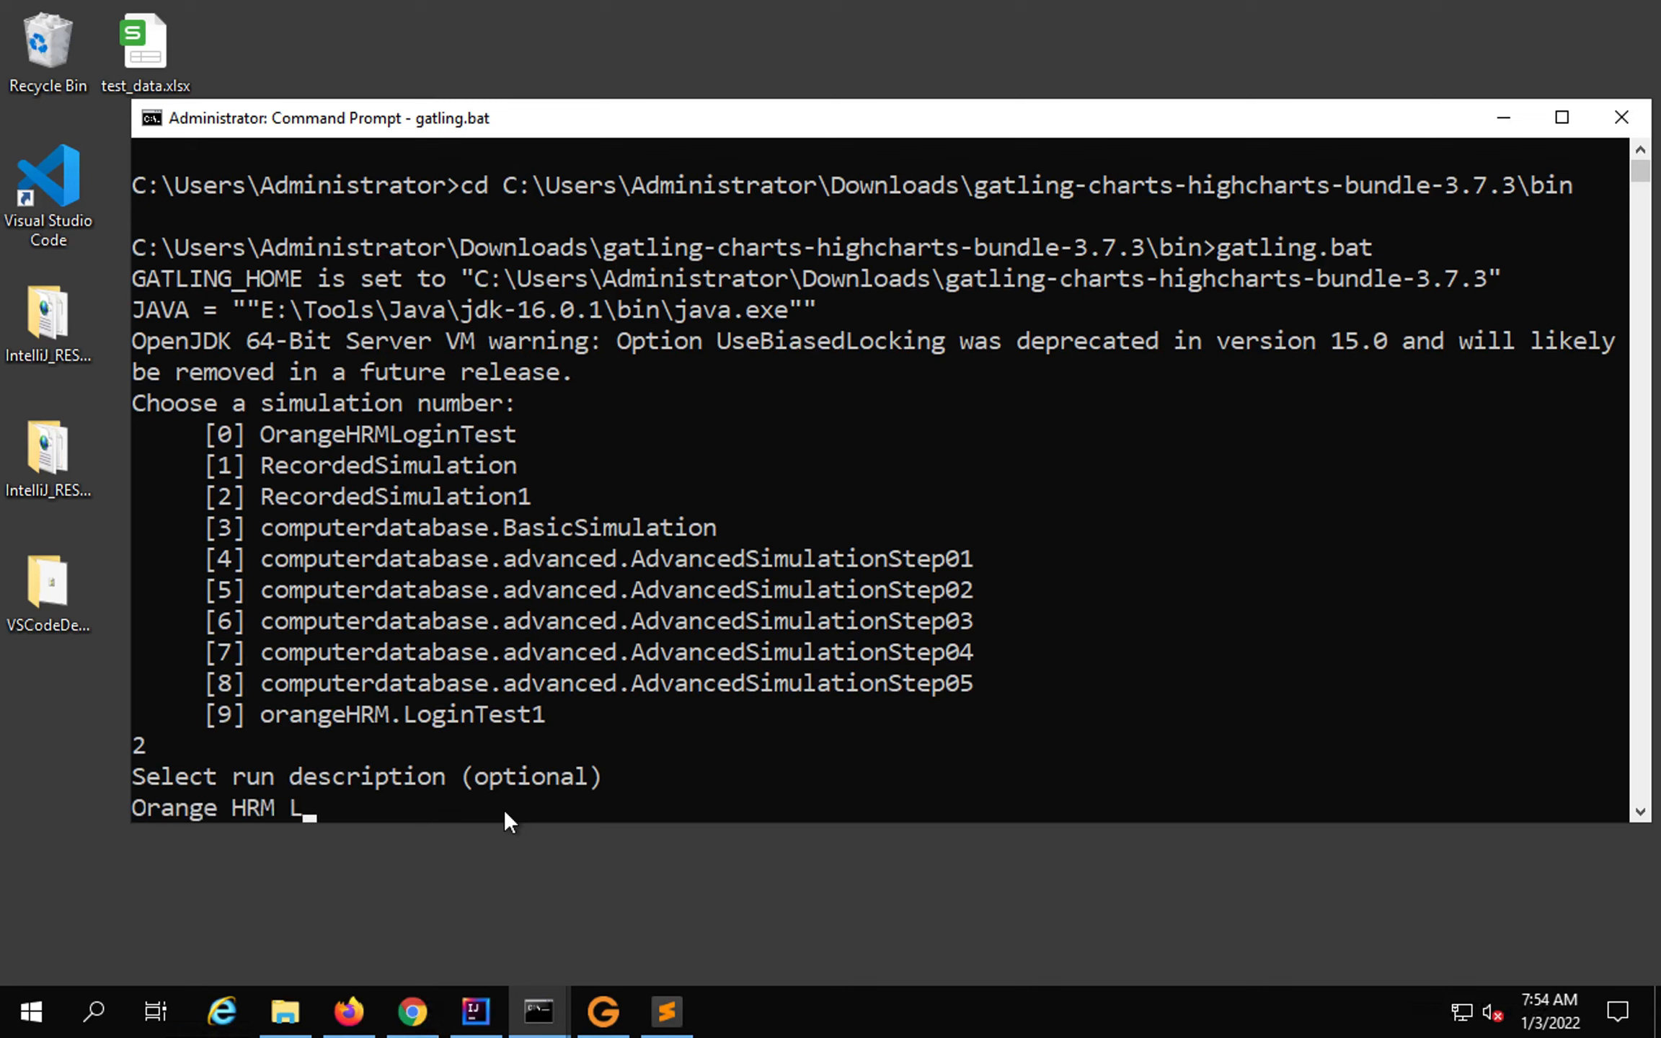
pyautogui.write('ogin Test')
pyautogui.press('Return')
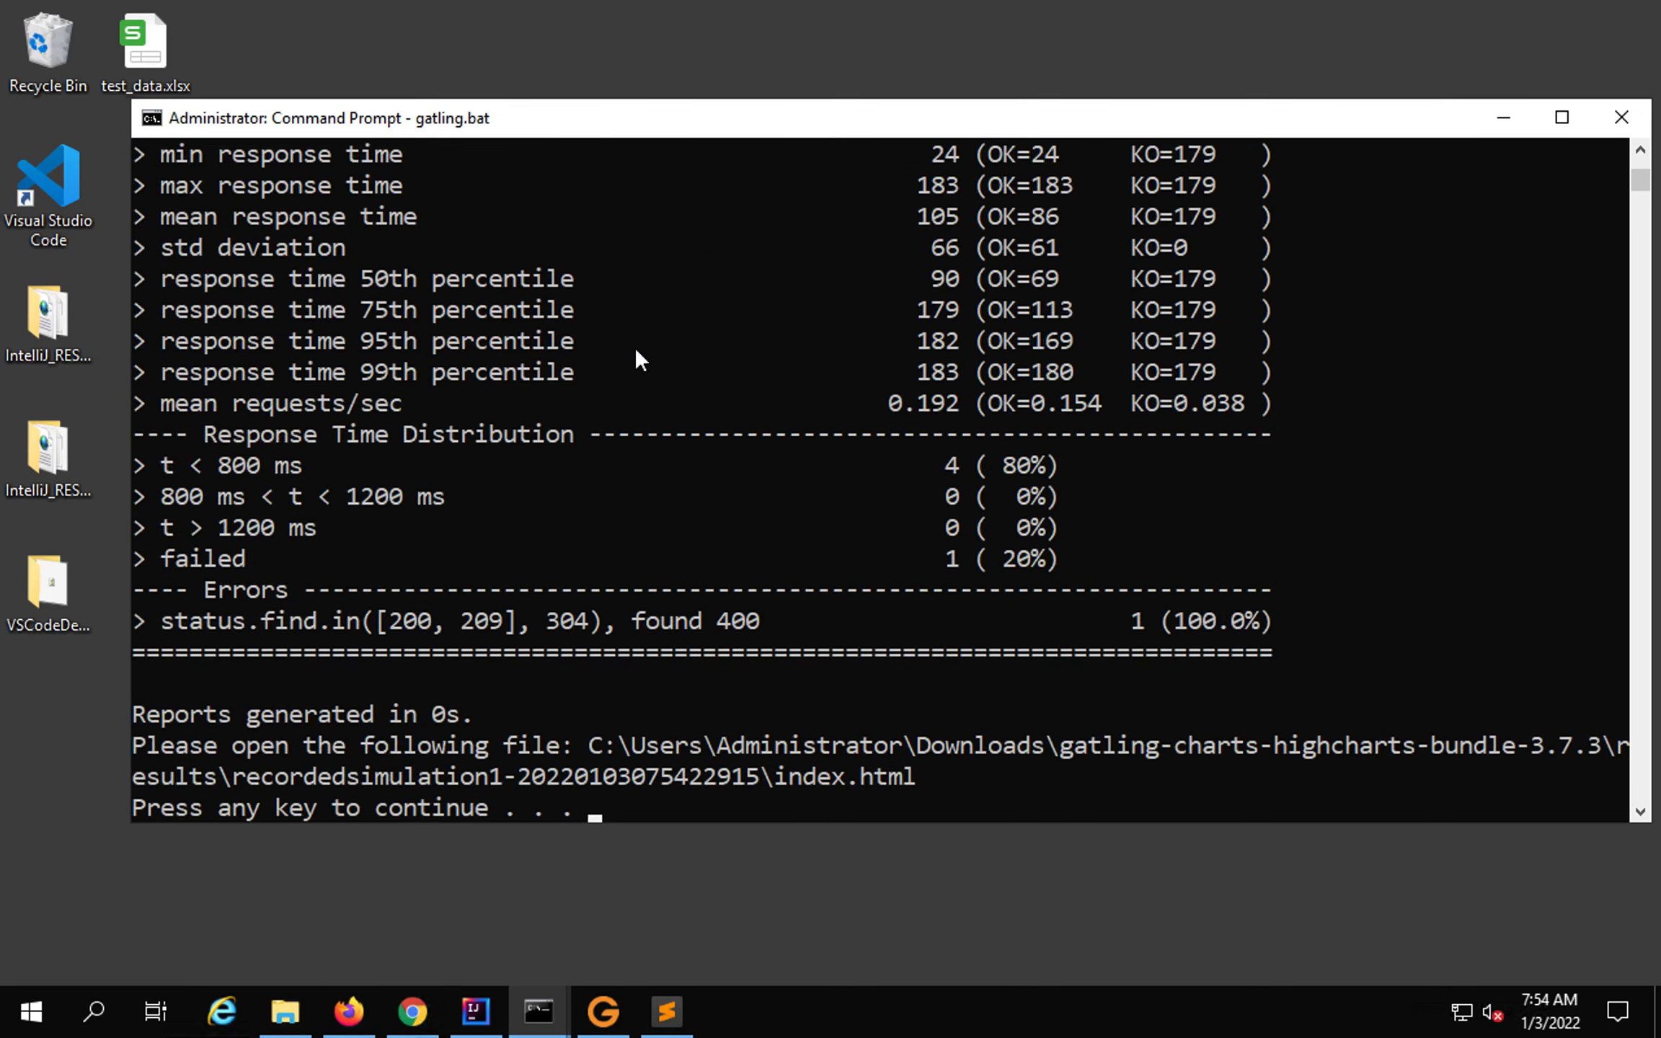
pyautogui.scroll(2, 635, 347)
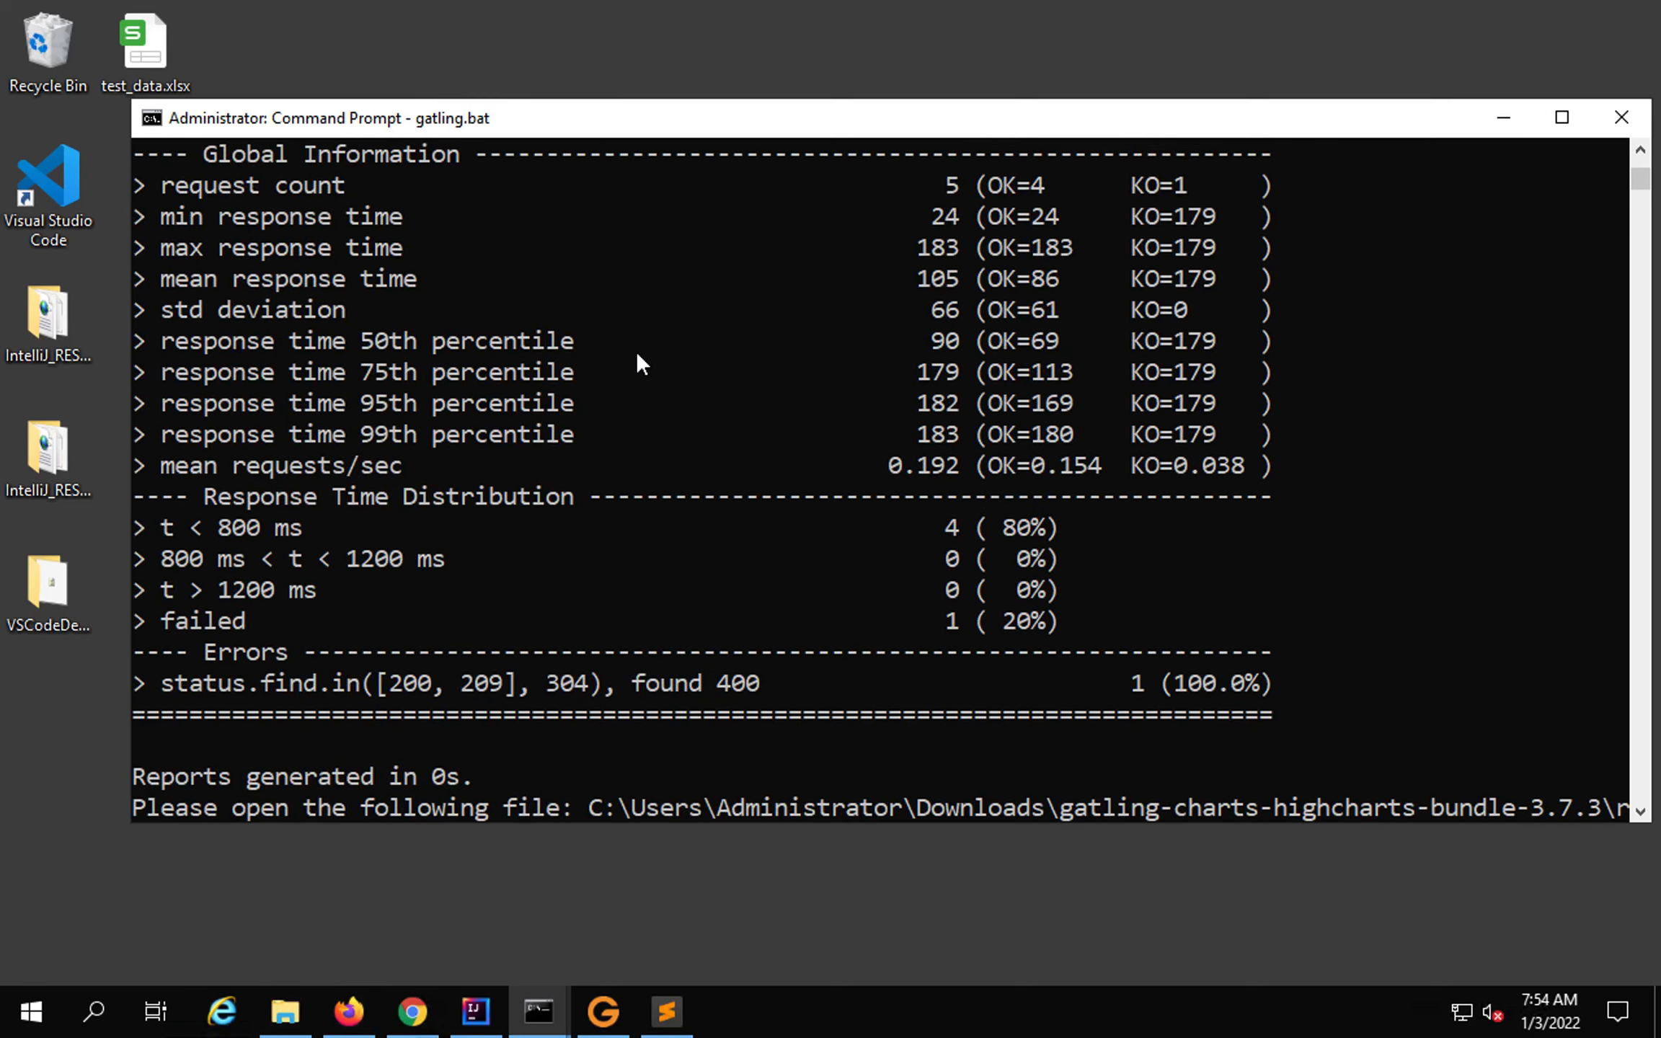
pyautogui.scroll(-1, 635, 352)
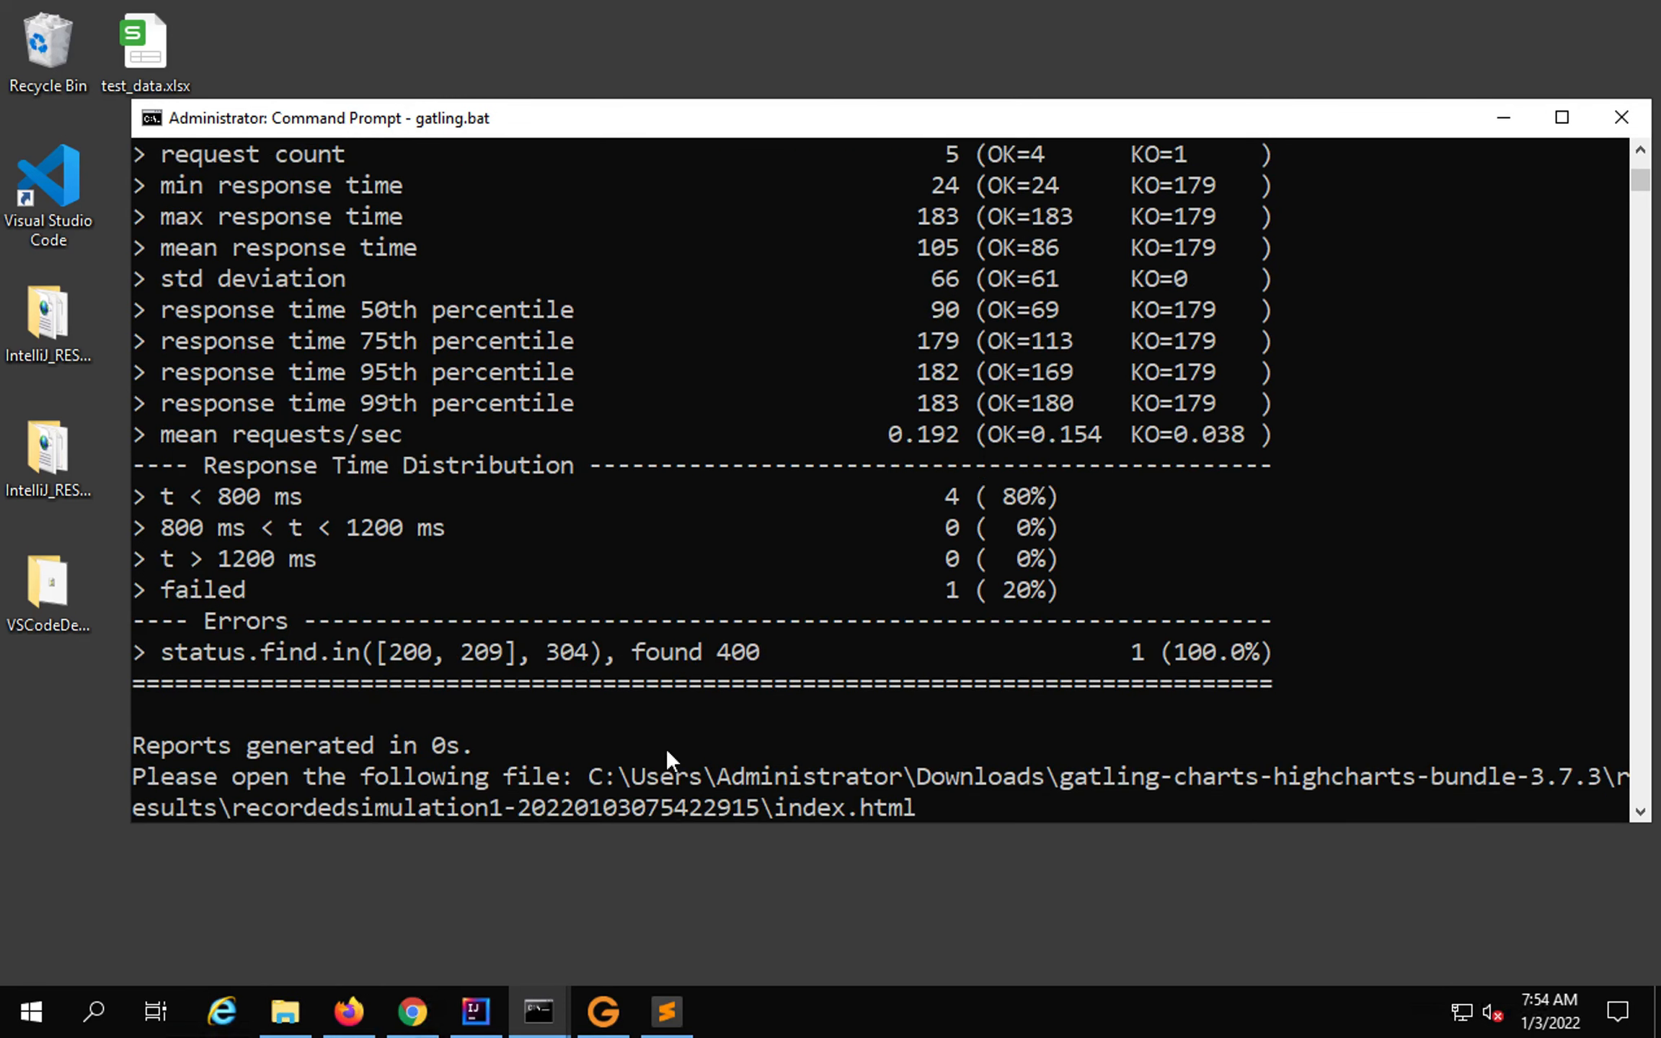
pyautogui.moveTo(586, 769); pyautogui.dragTo(1618, 774)
pyautogui.click(581, 773)
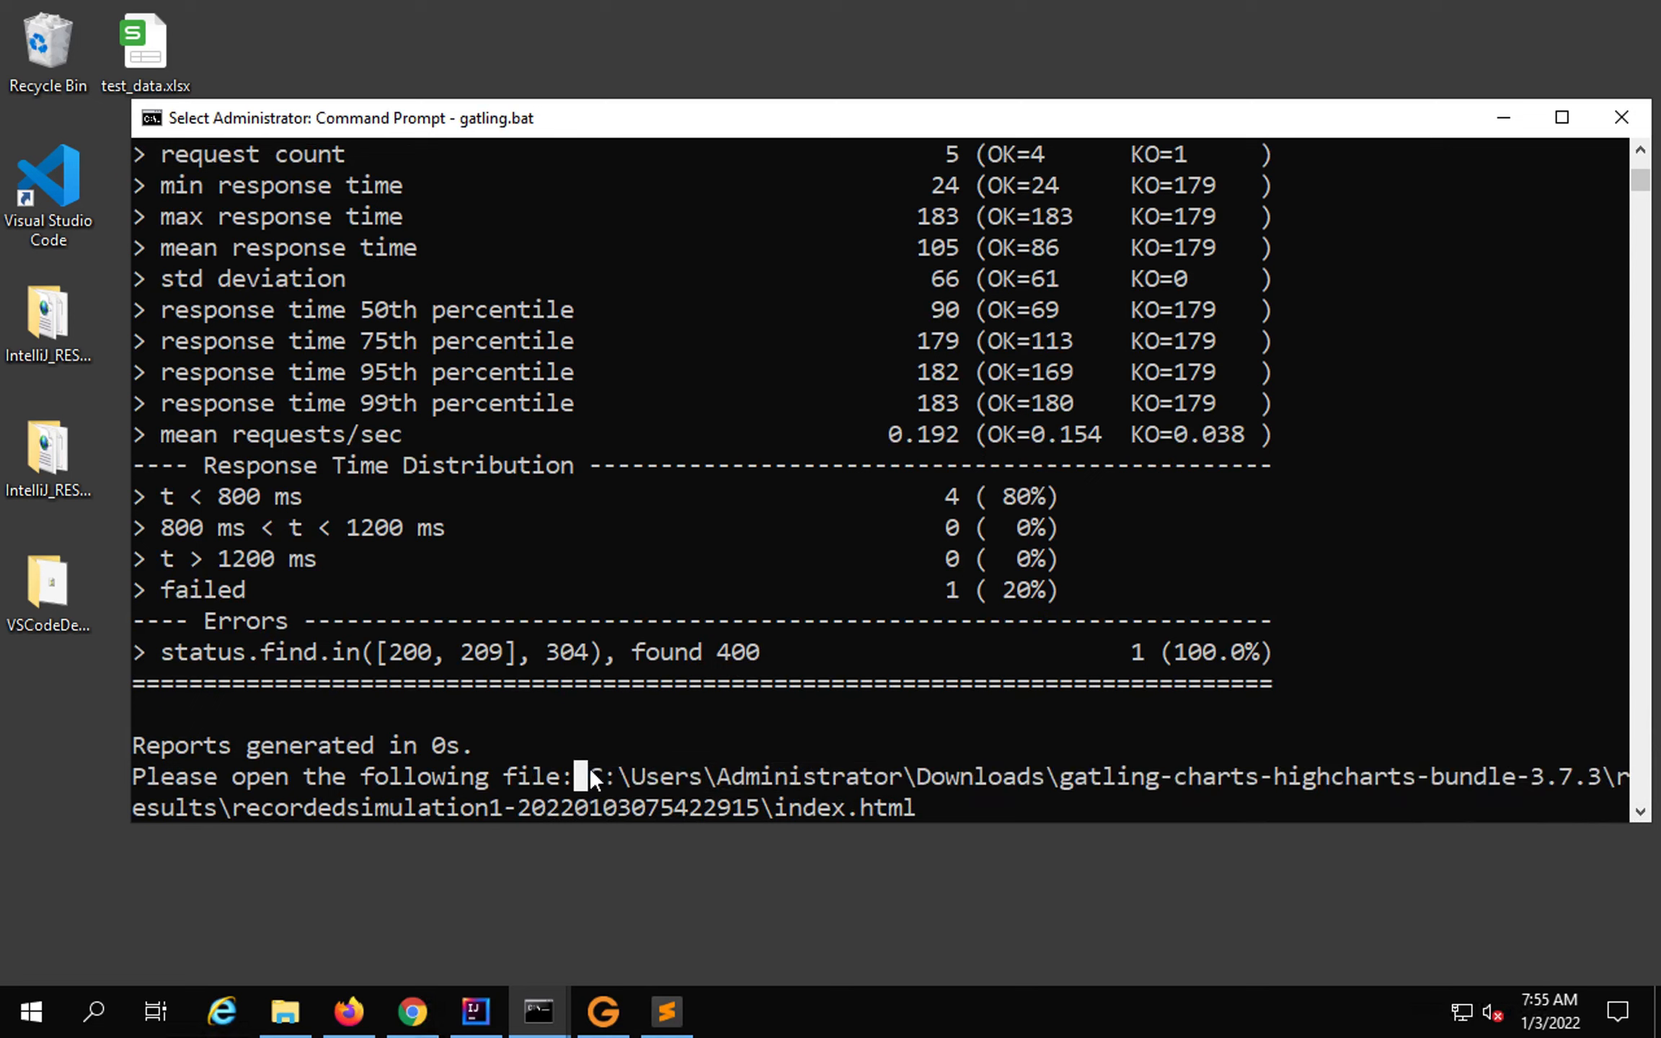
pyautogui.keyDown('shift'); pyautogui.click(934, 811); pyautogui.keyUp('shift')
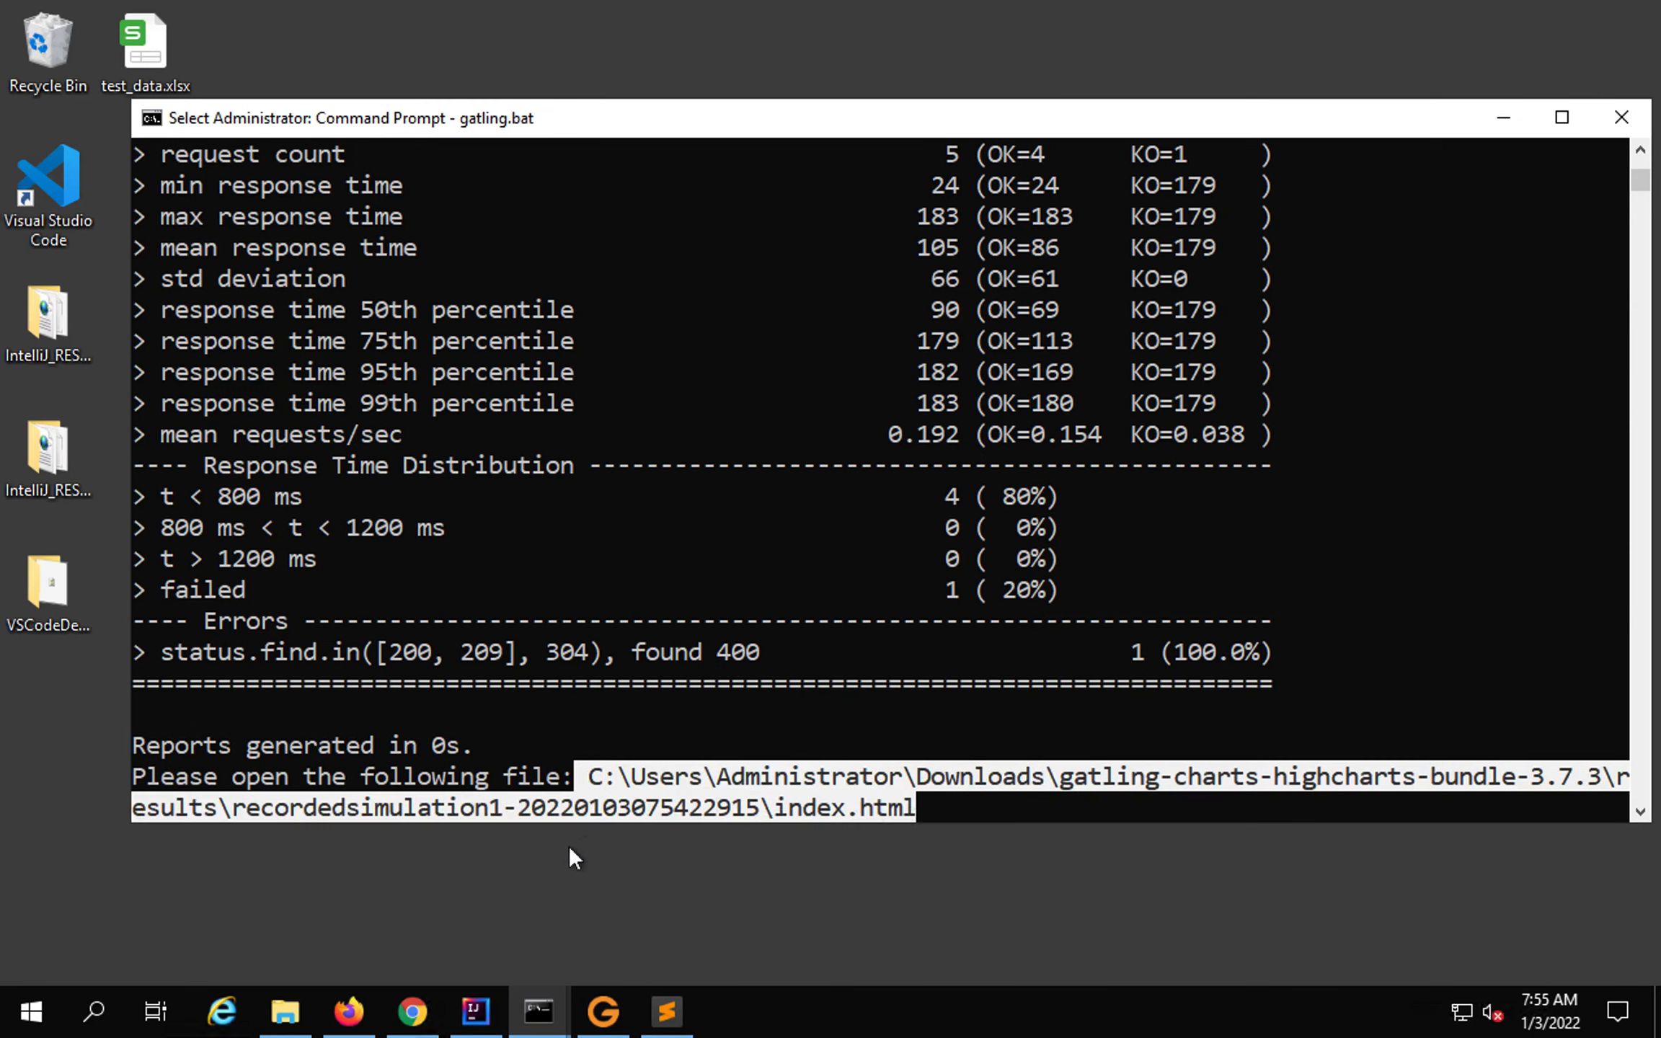
pyautogui.hotkey('ctrl', 'c')
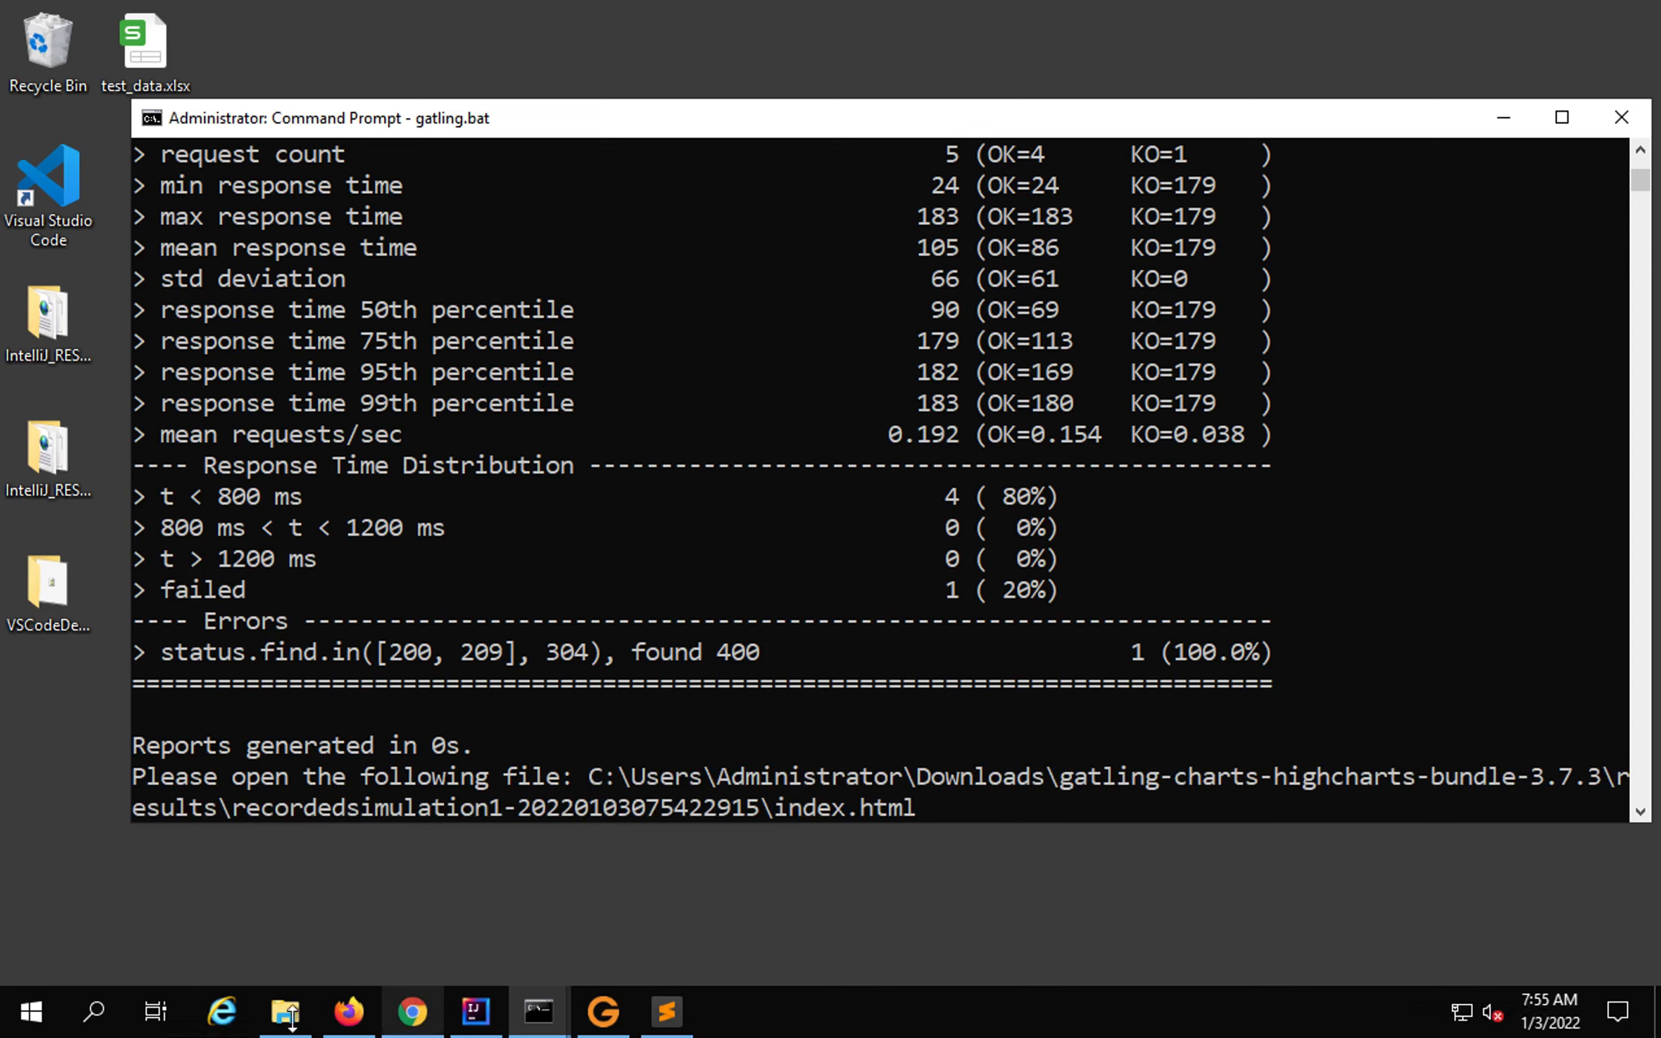
# In File Explorer, go up to the Gatling bundle folder and open results, then the orangehrmlogintest folder.
pyautogui.click(283, 1011)
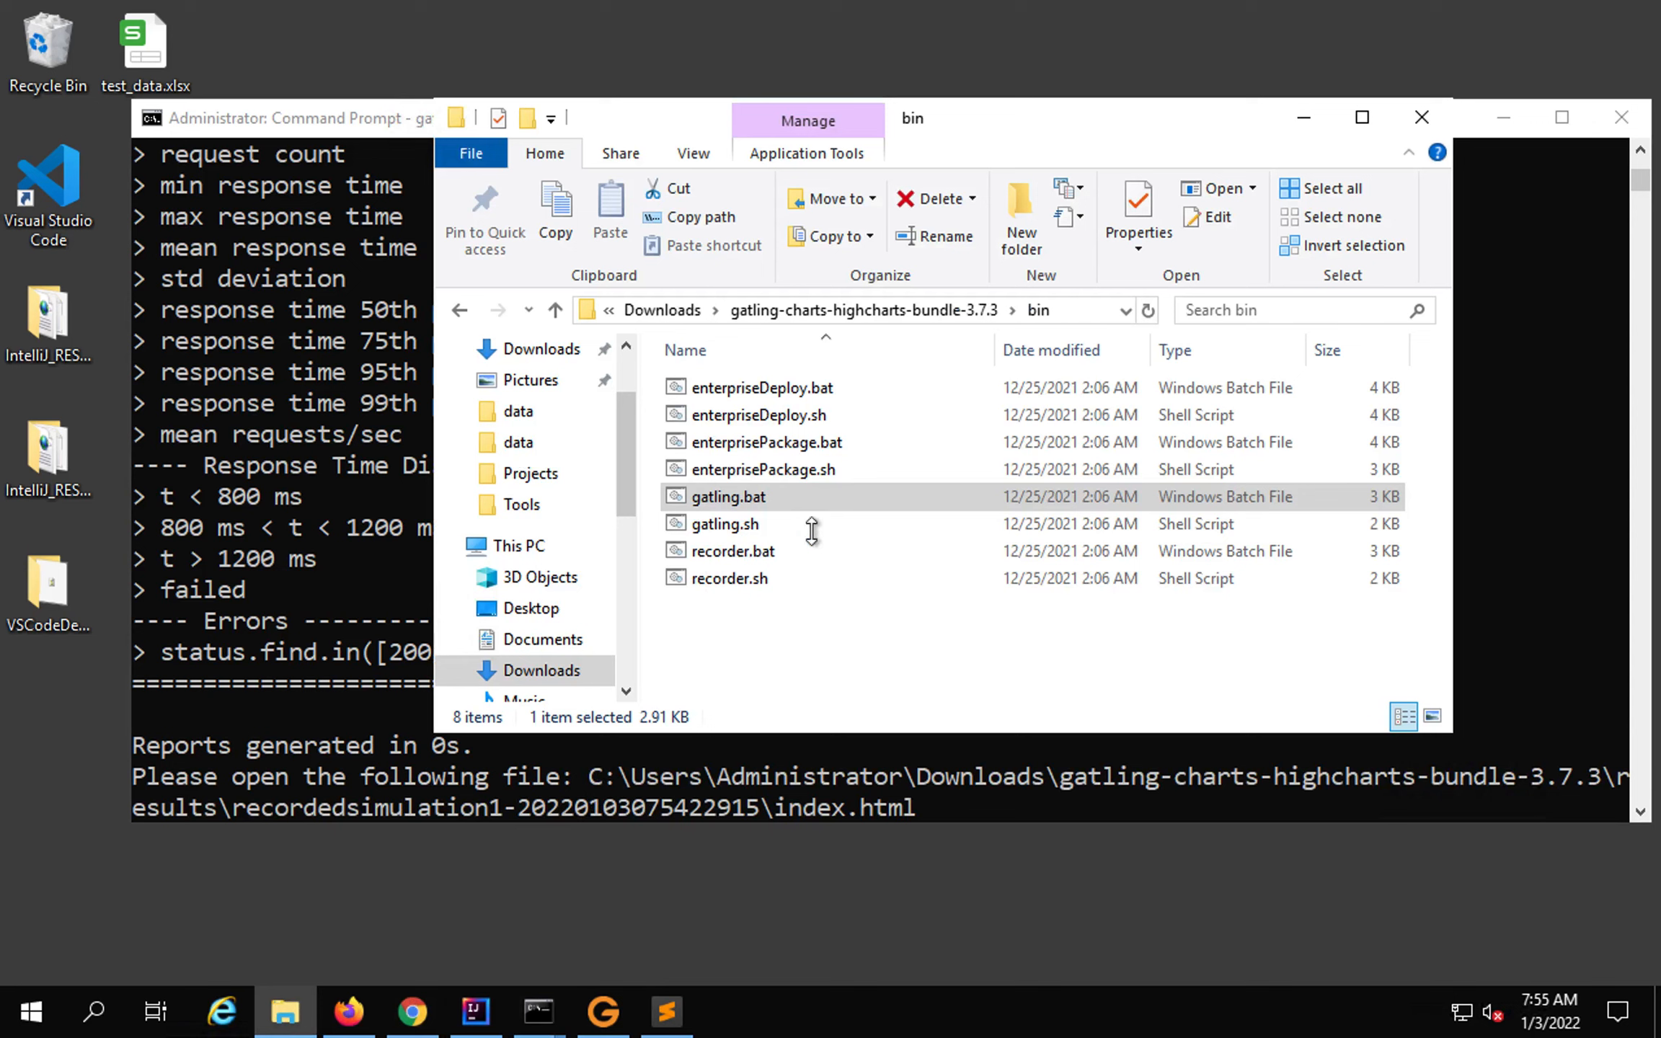
pyautogui.click(810, 310)
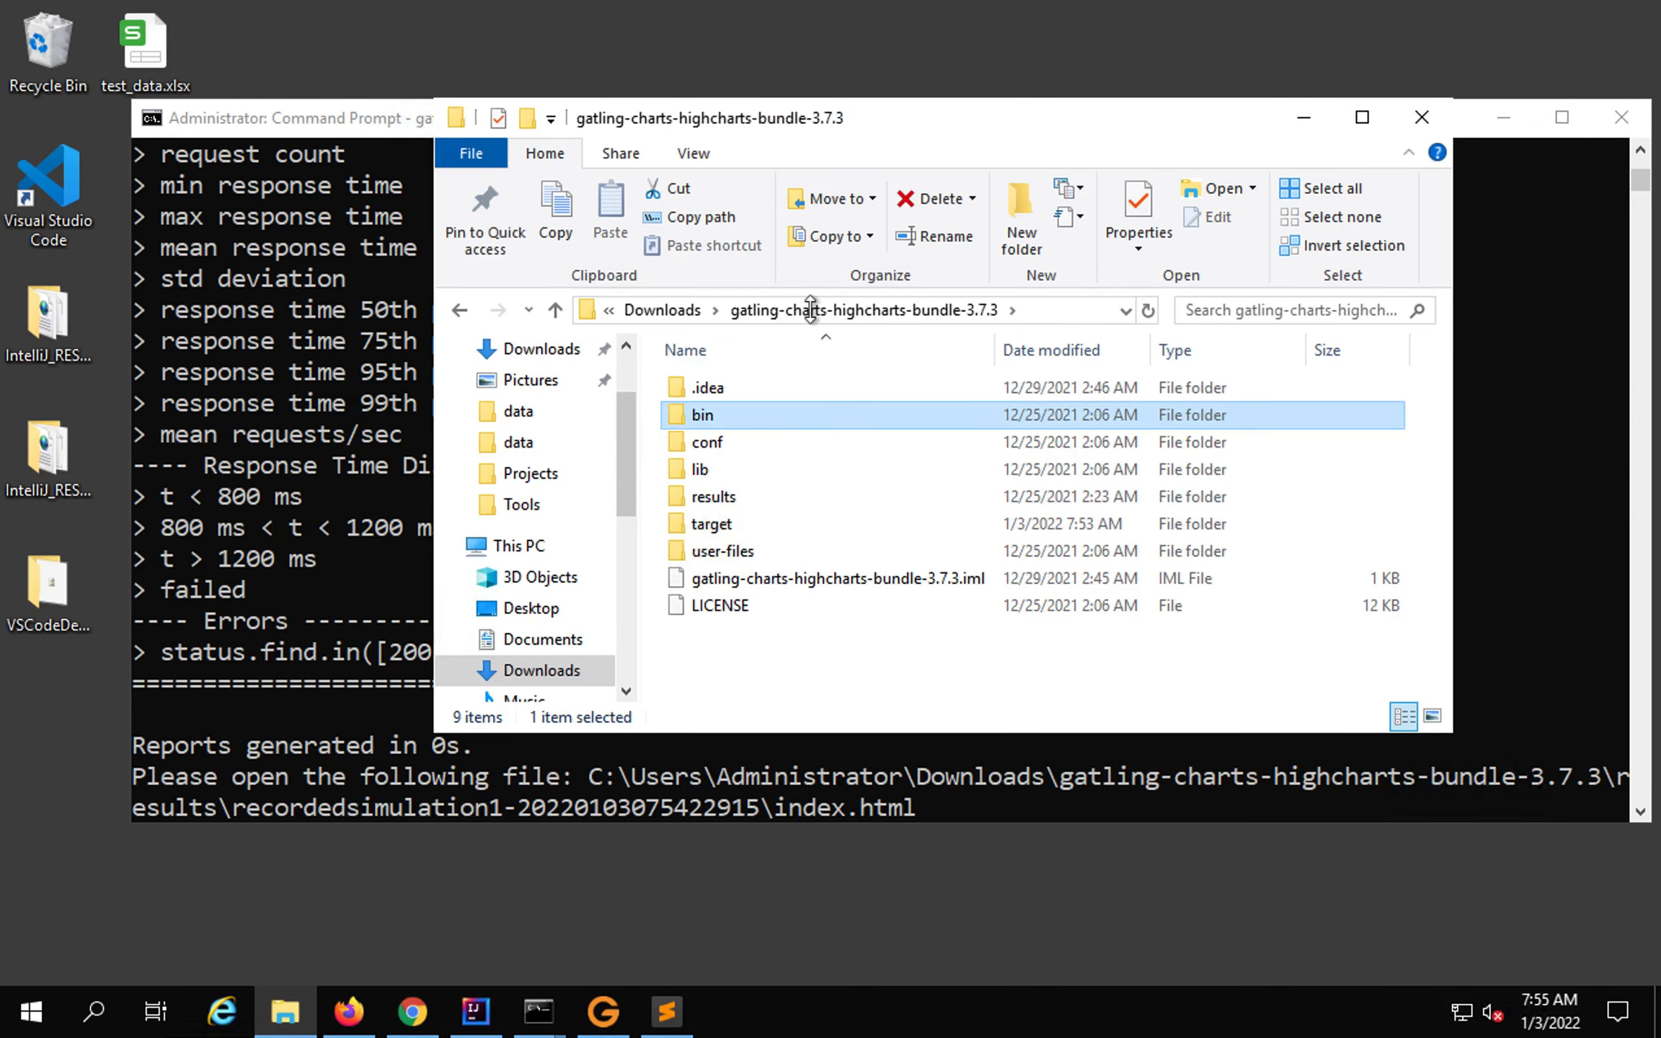
pyautogui.doubleClick(710, 497)
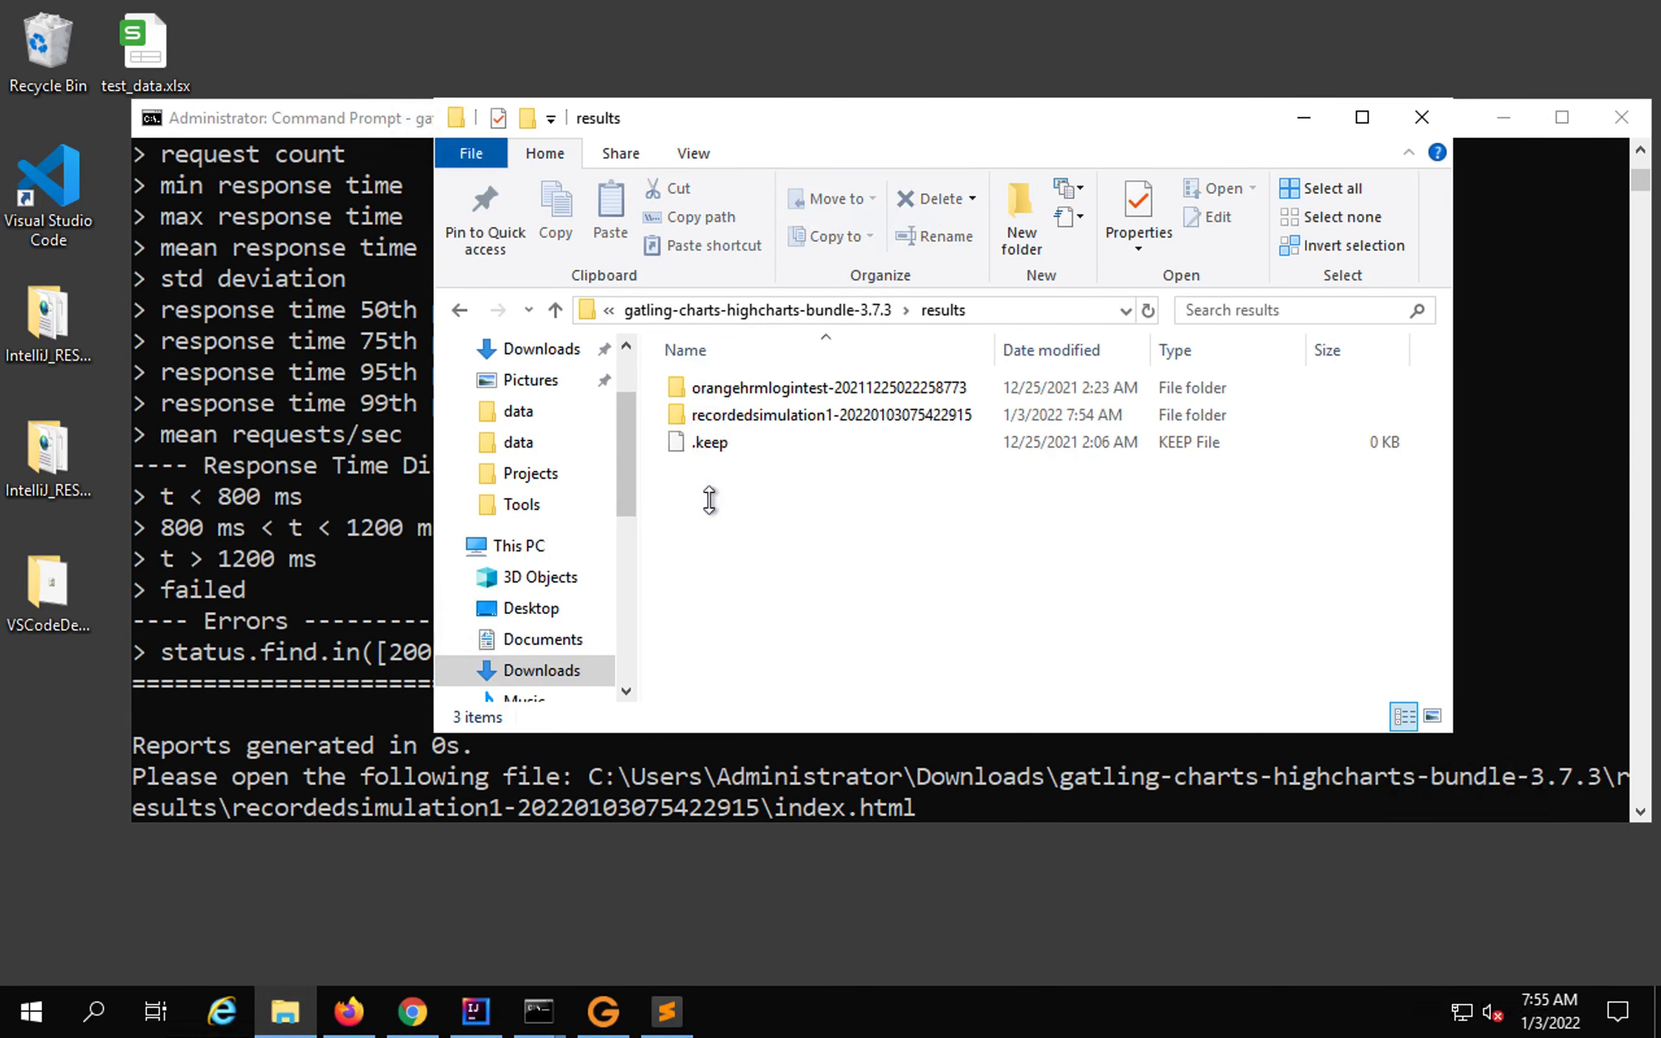
pyautogui.doubleClick(781, 386)
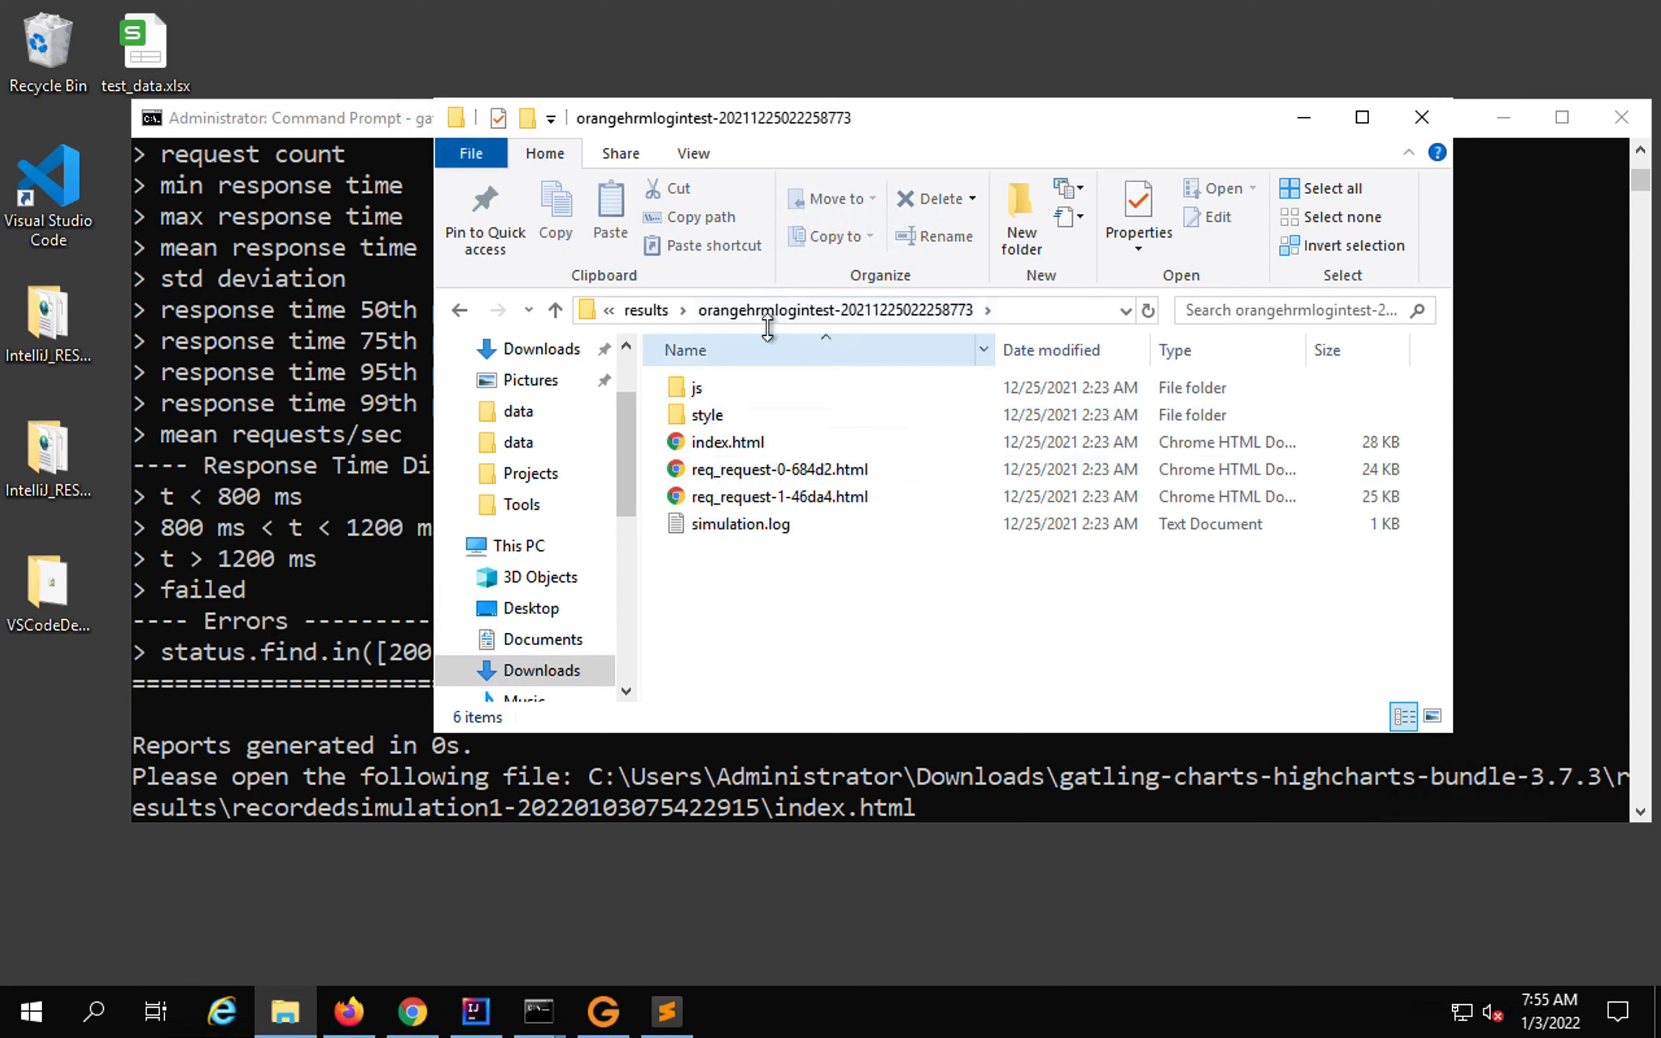
# Go back to results, open the recordedsimulation1 folder, and open its index.html report in Chrome.
pyautogui.click(655, 309)
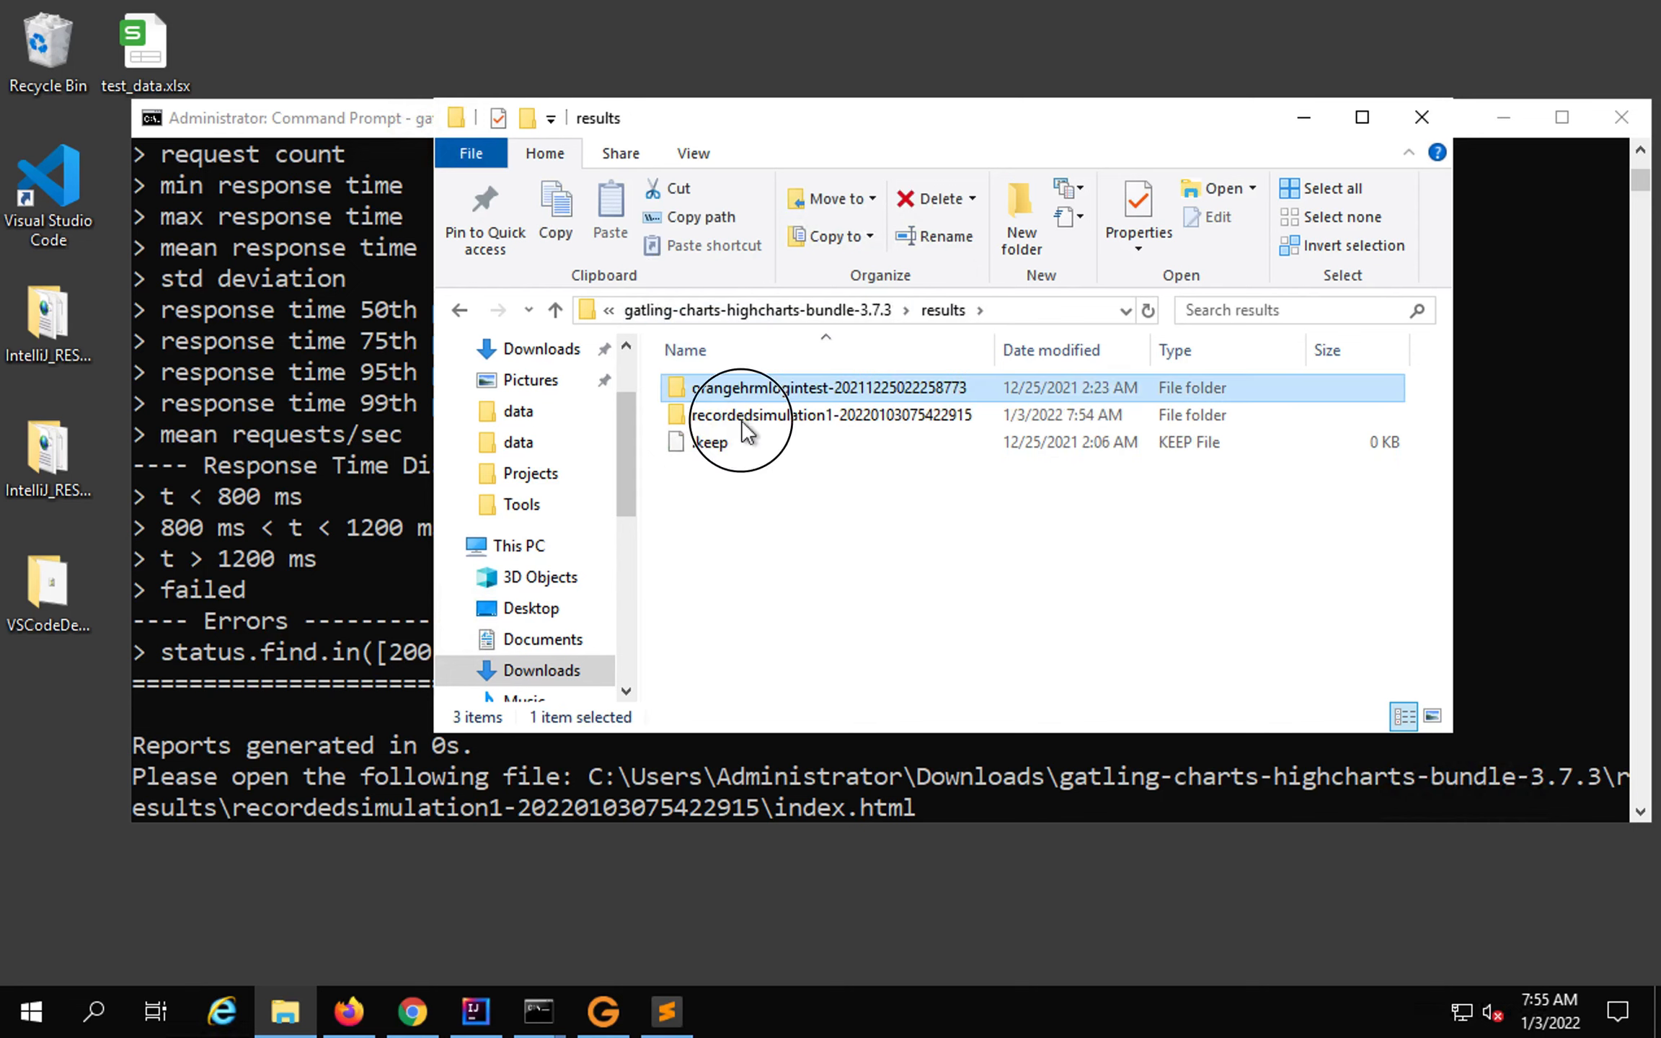
pyautogui.click(741, 417)
pyautogui.click(741, 417)
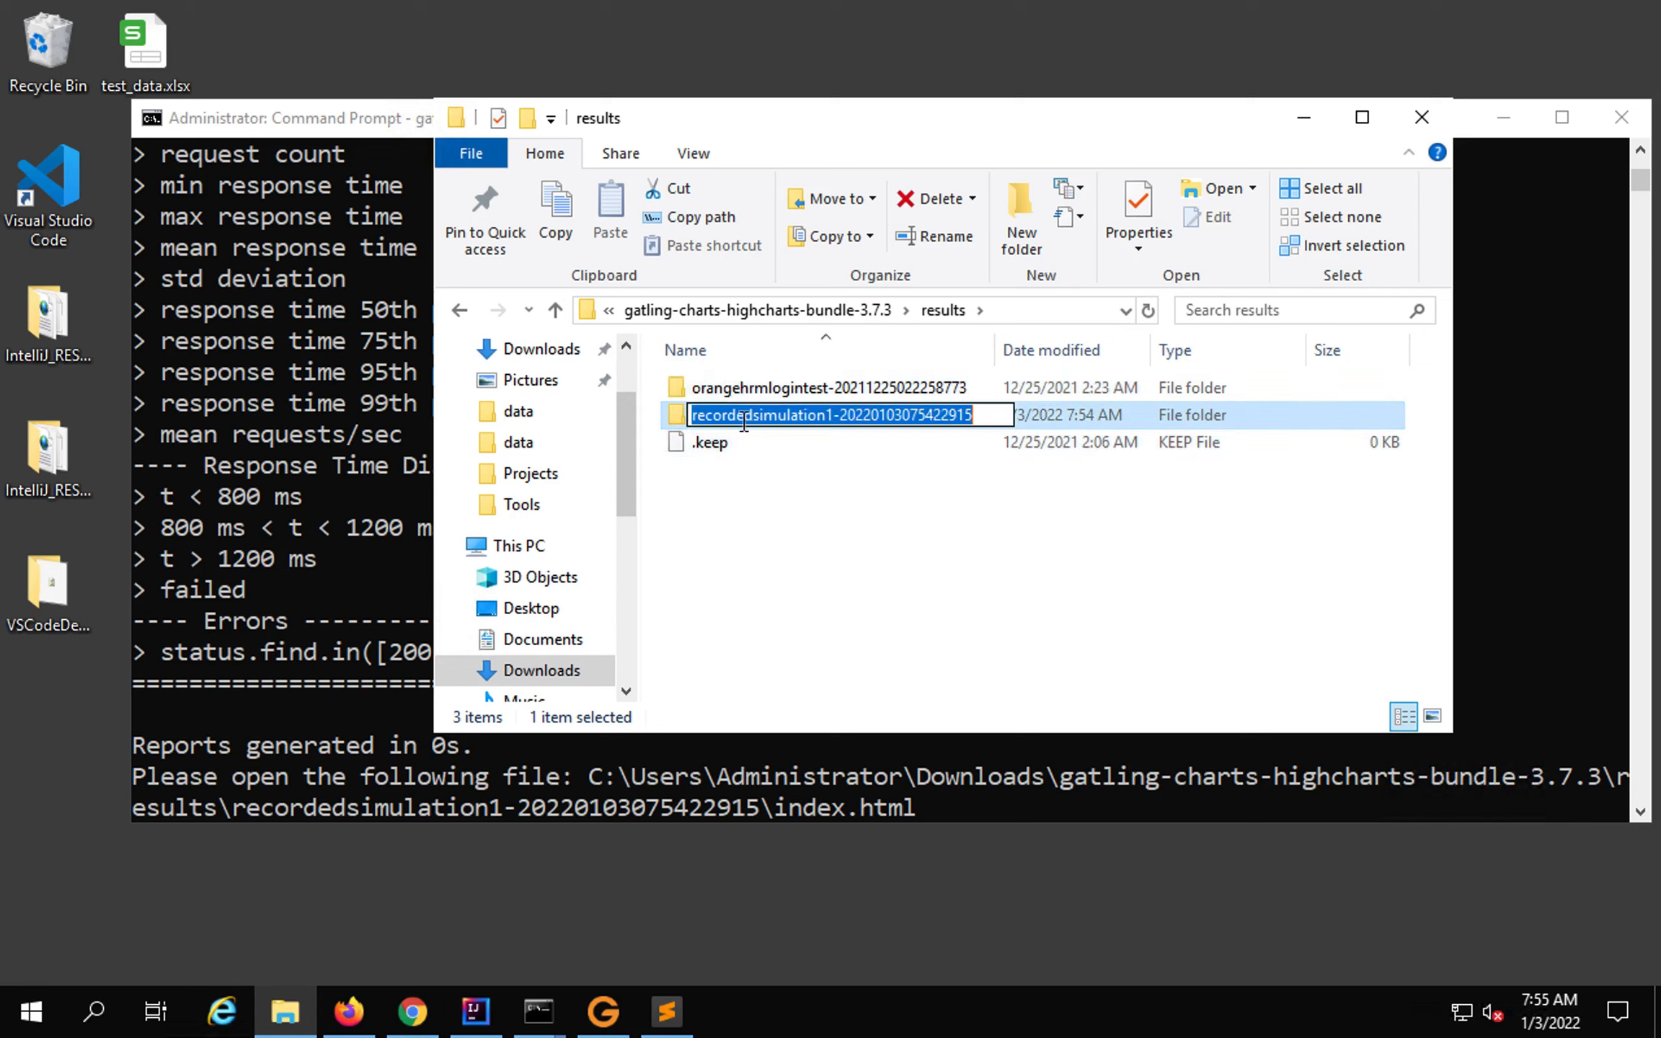
pyautogui.doubleClick(750, 422)
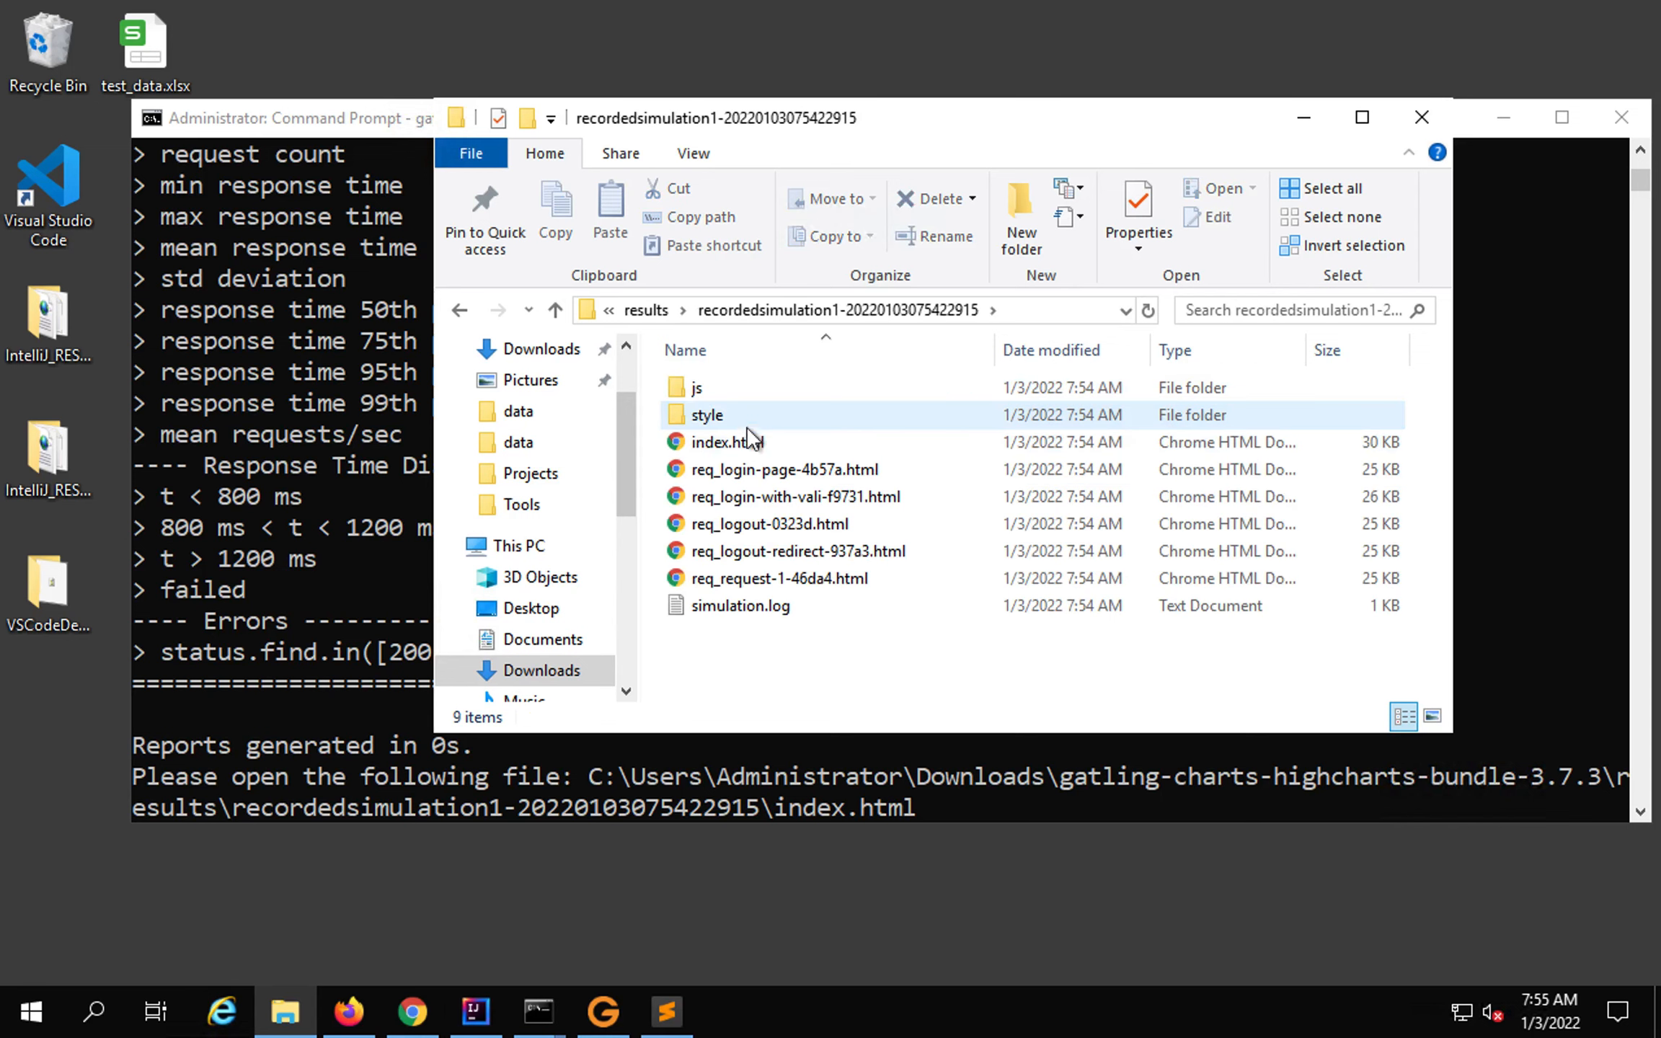
pyautogui.doubleClick(714, 444)
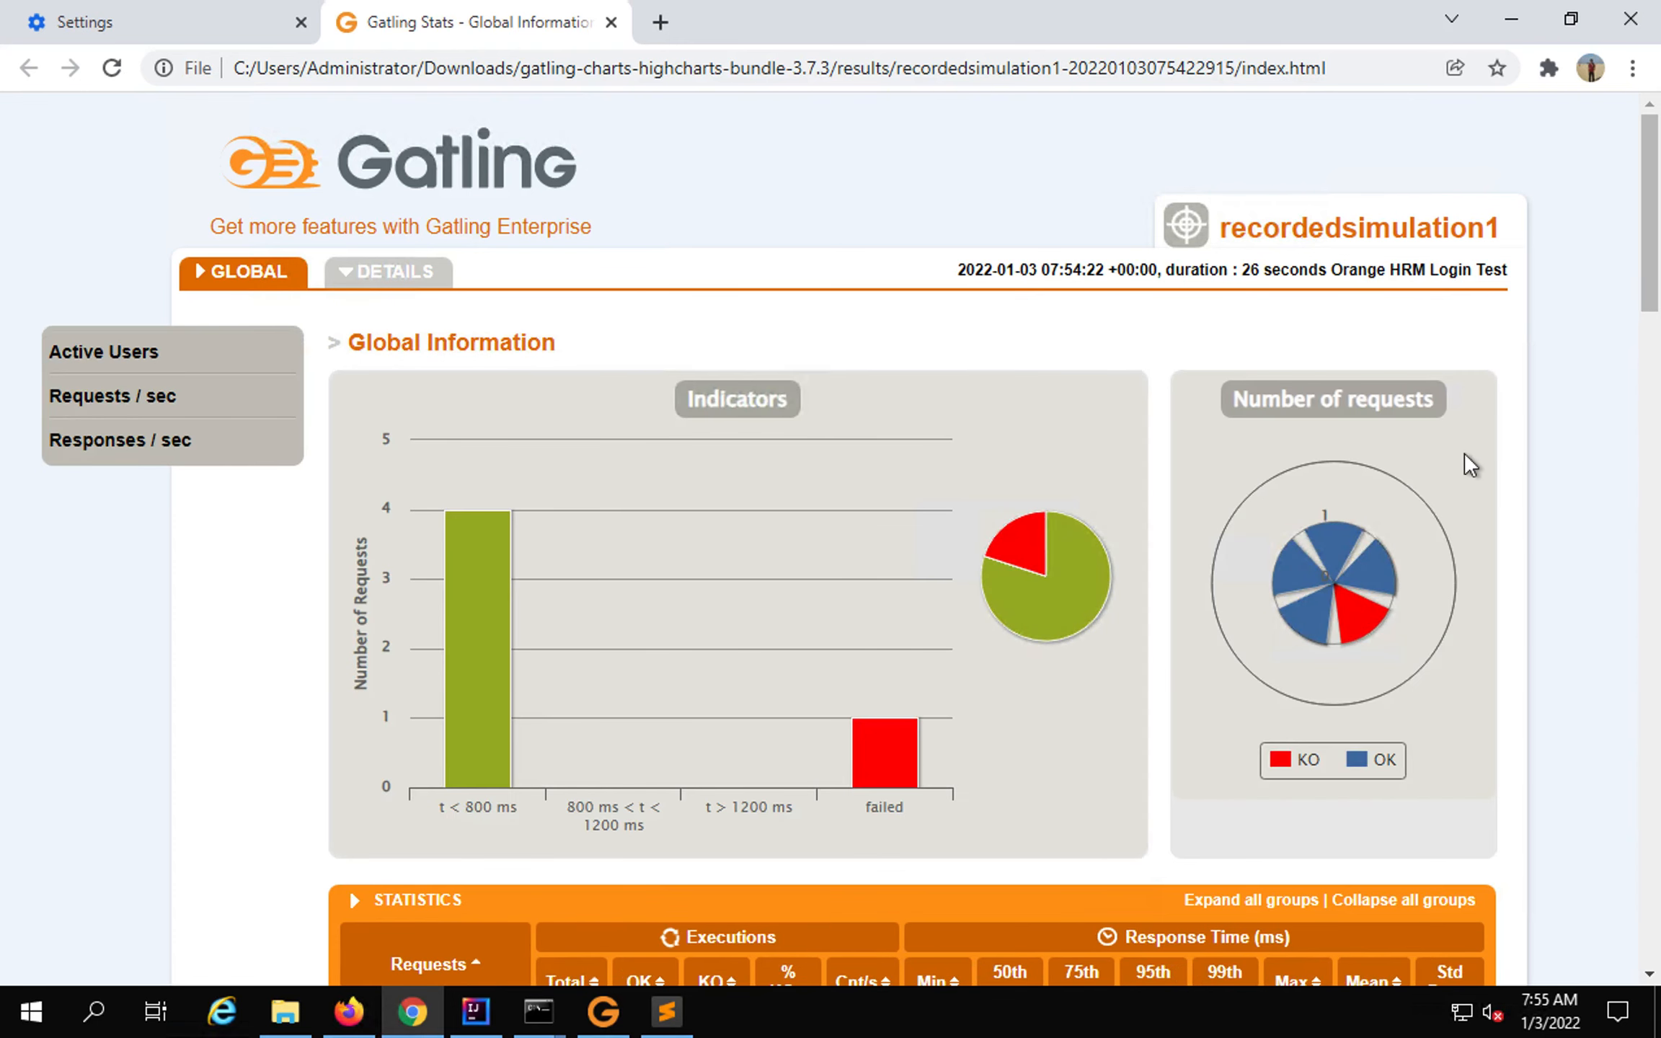
# Scroll through the Global report's statistics, errors and charts, then back toward the top.
pyautogui.moveTo(1325, 246); pyautogui.dragTo(1517, 296)
pyautogui.scroll(-3, 819, 750)
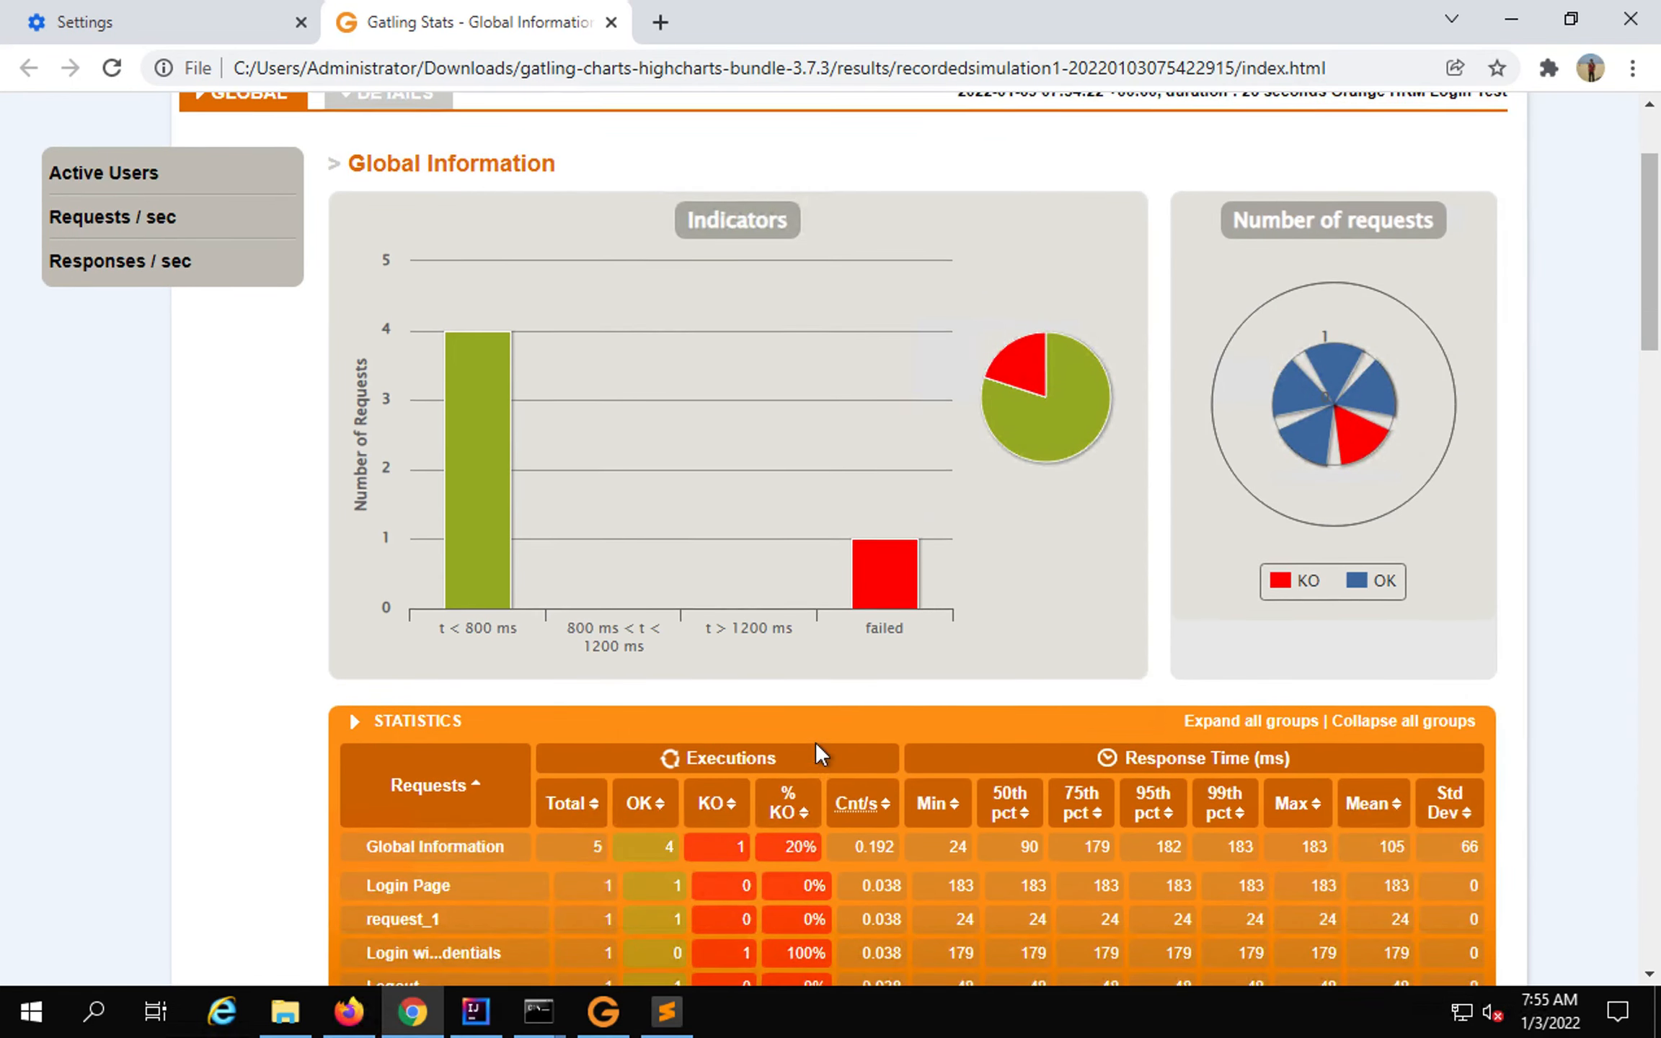
pyautogui.scroll(-3, 818, 750)
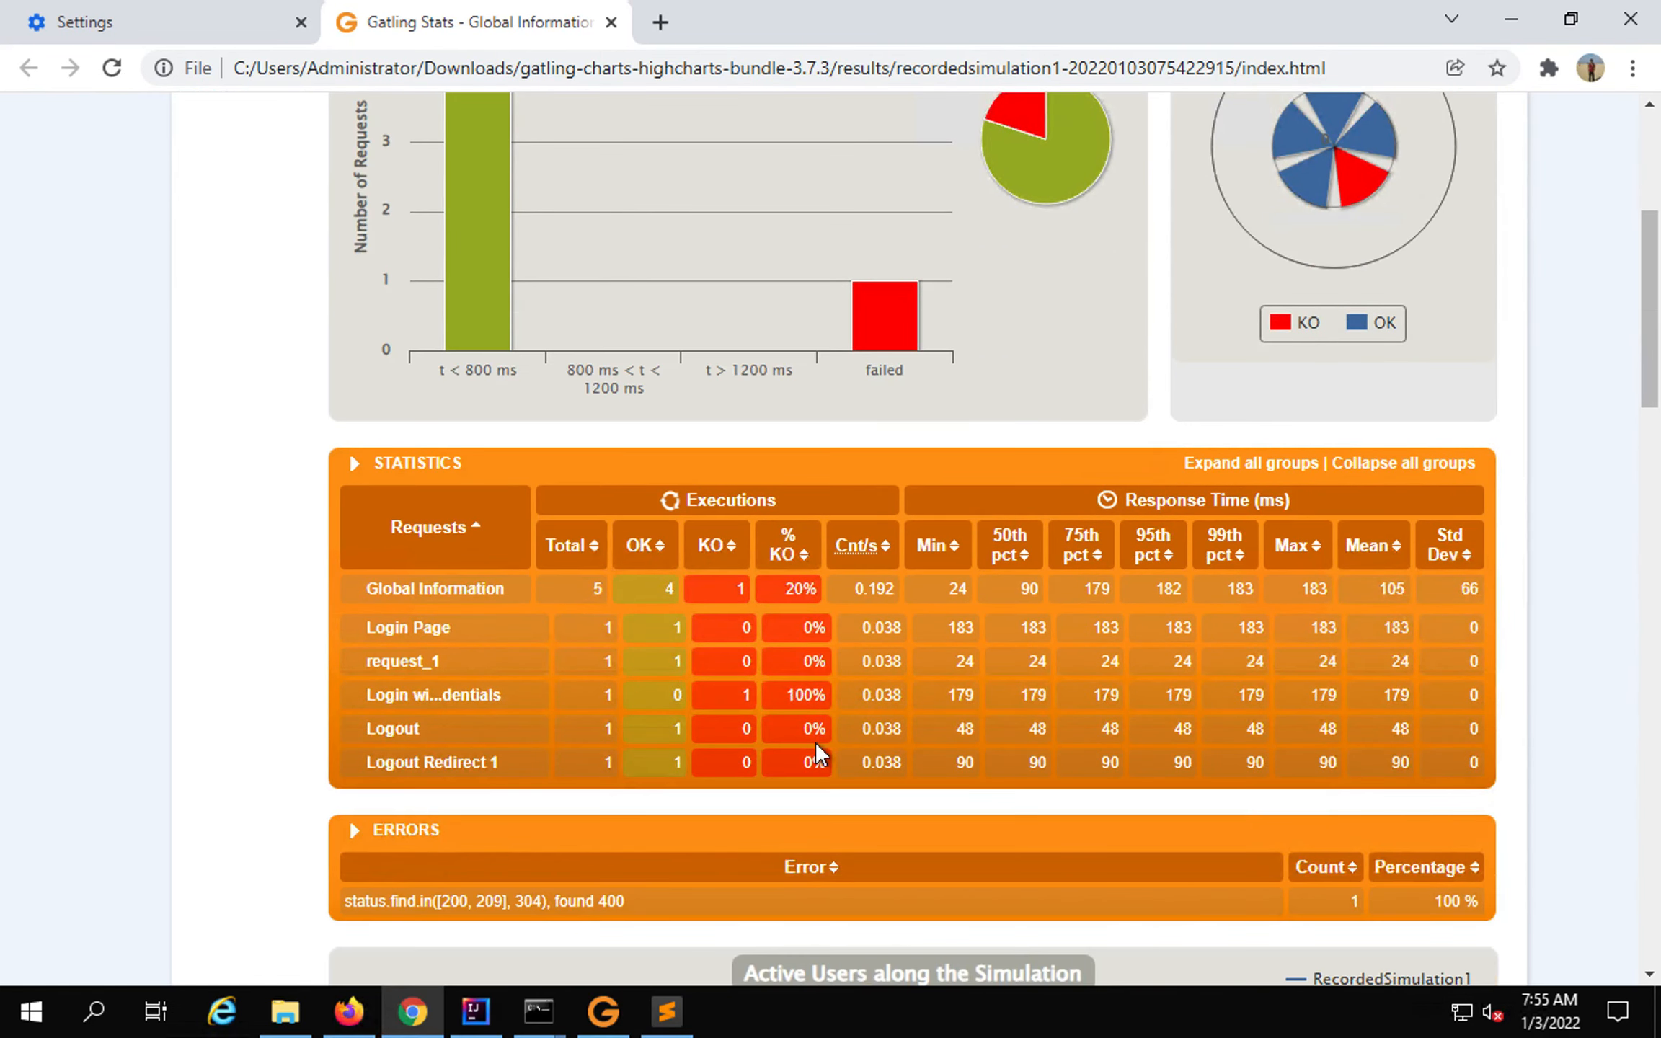
pyautogui.scroll(-2, 817, 750)
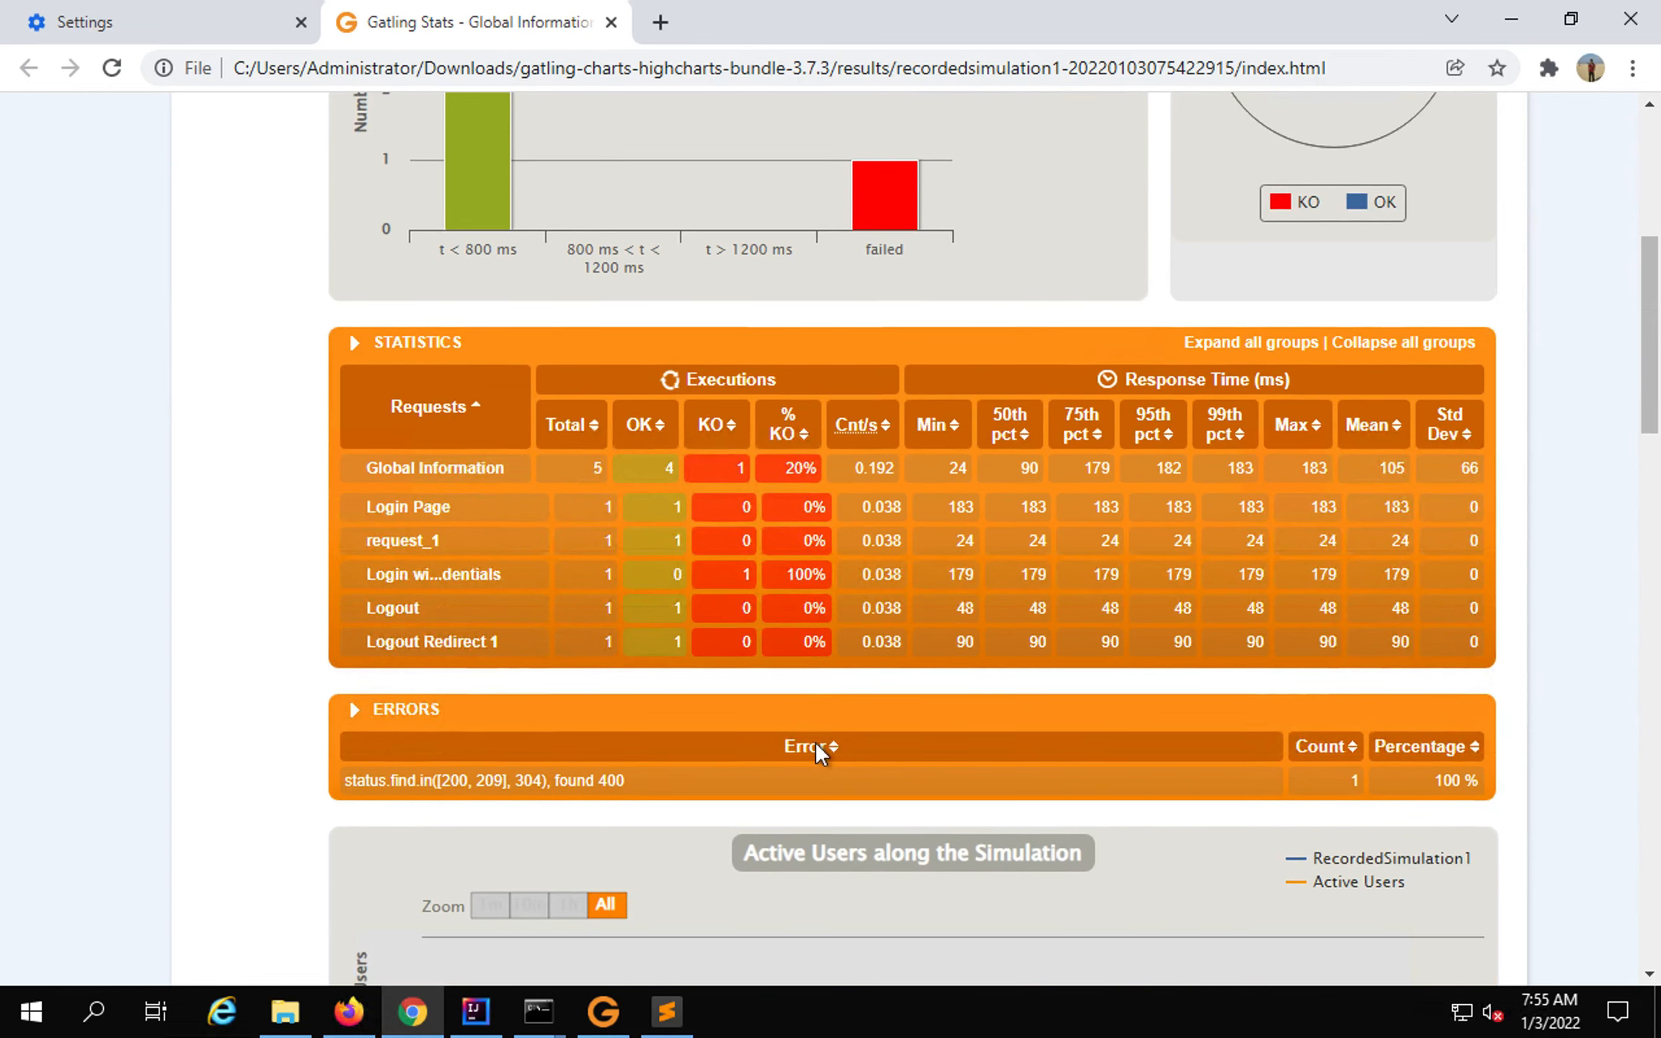
pyautogui.scroll(-3, 817, 750)
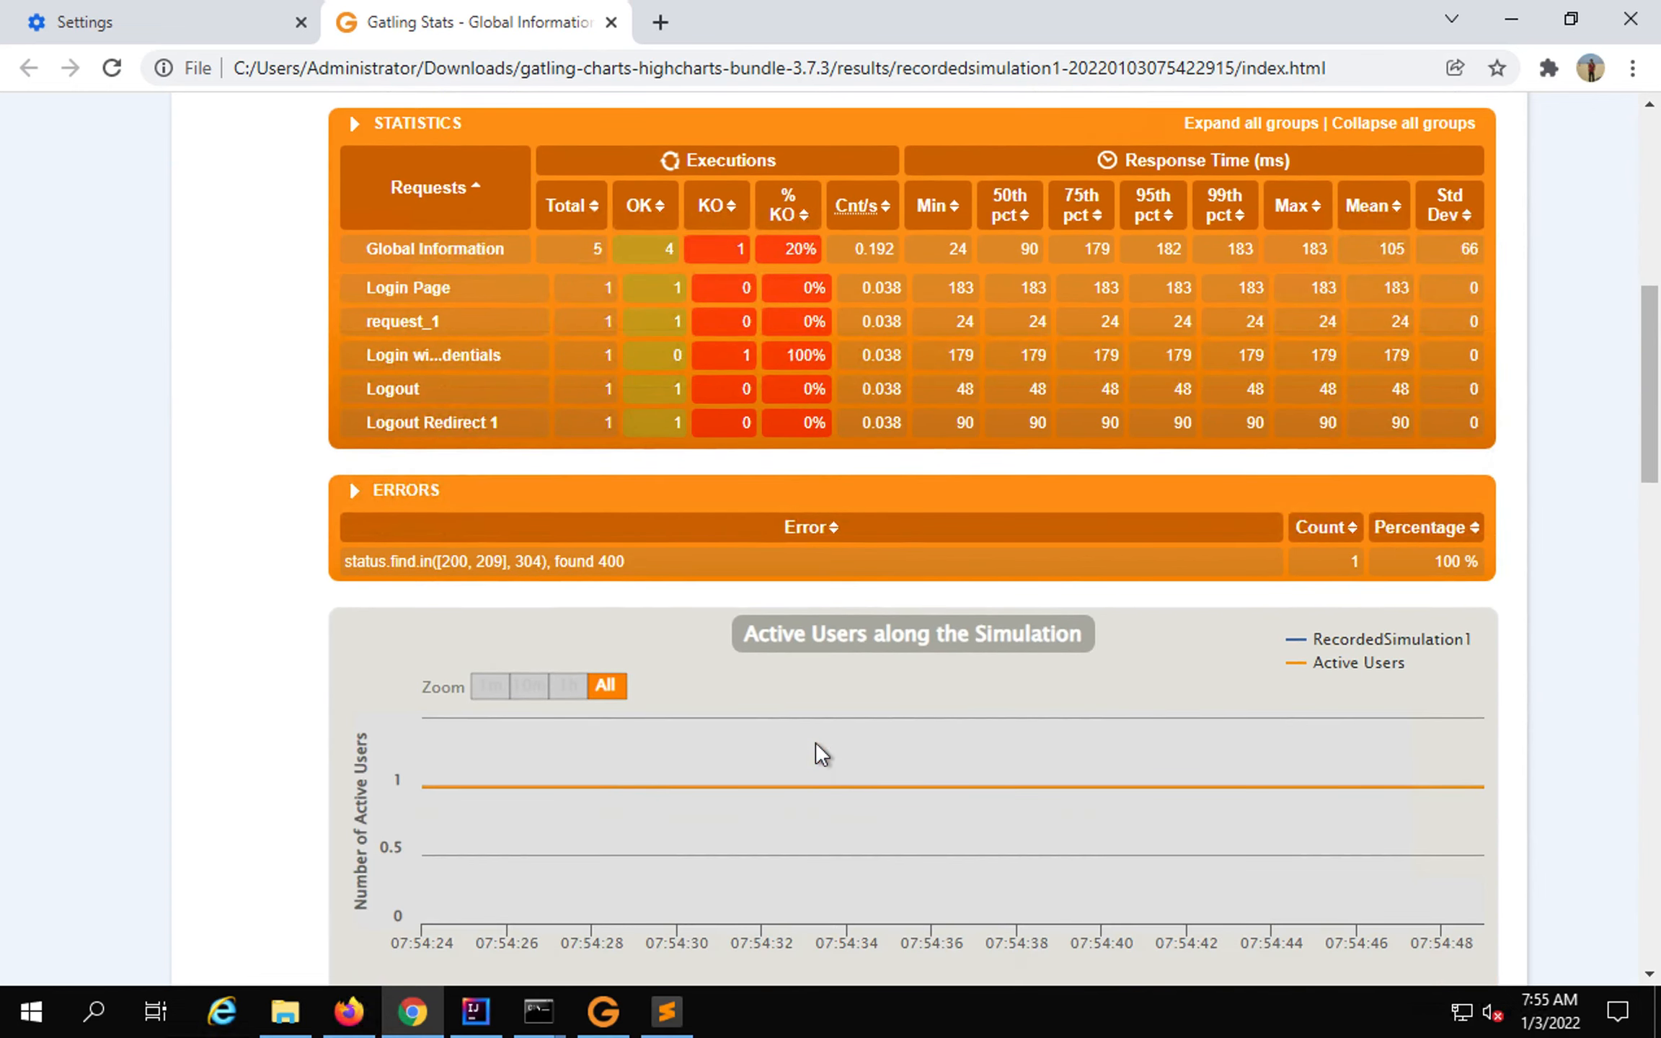
pyautogui.scroll(-4, 816, 746)
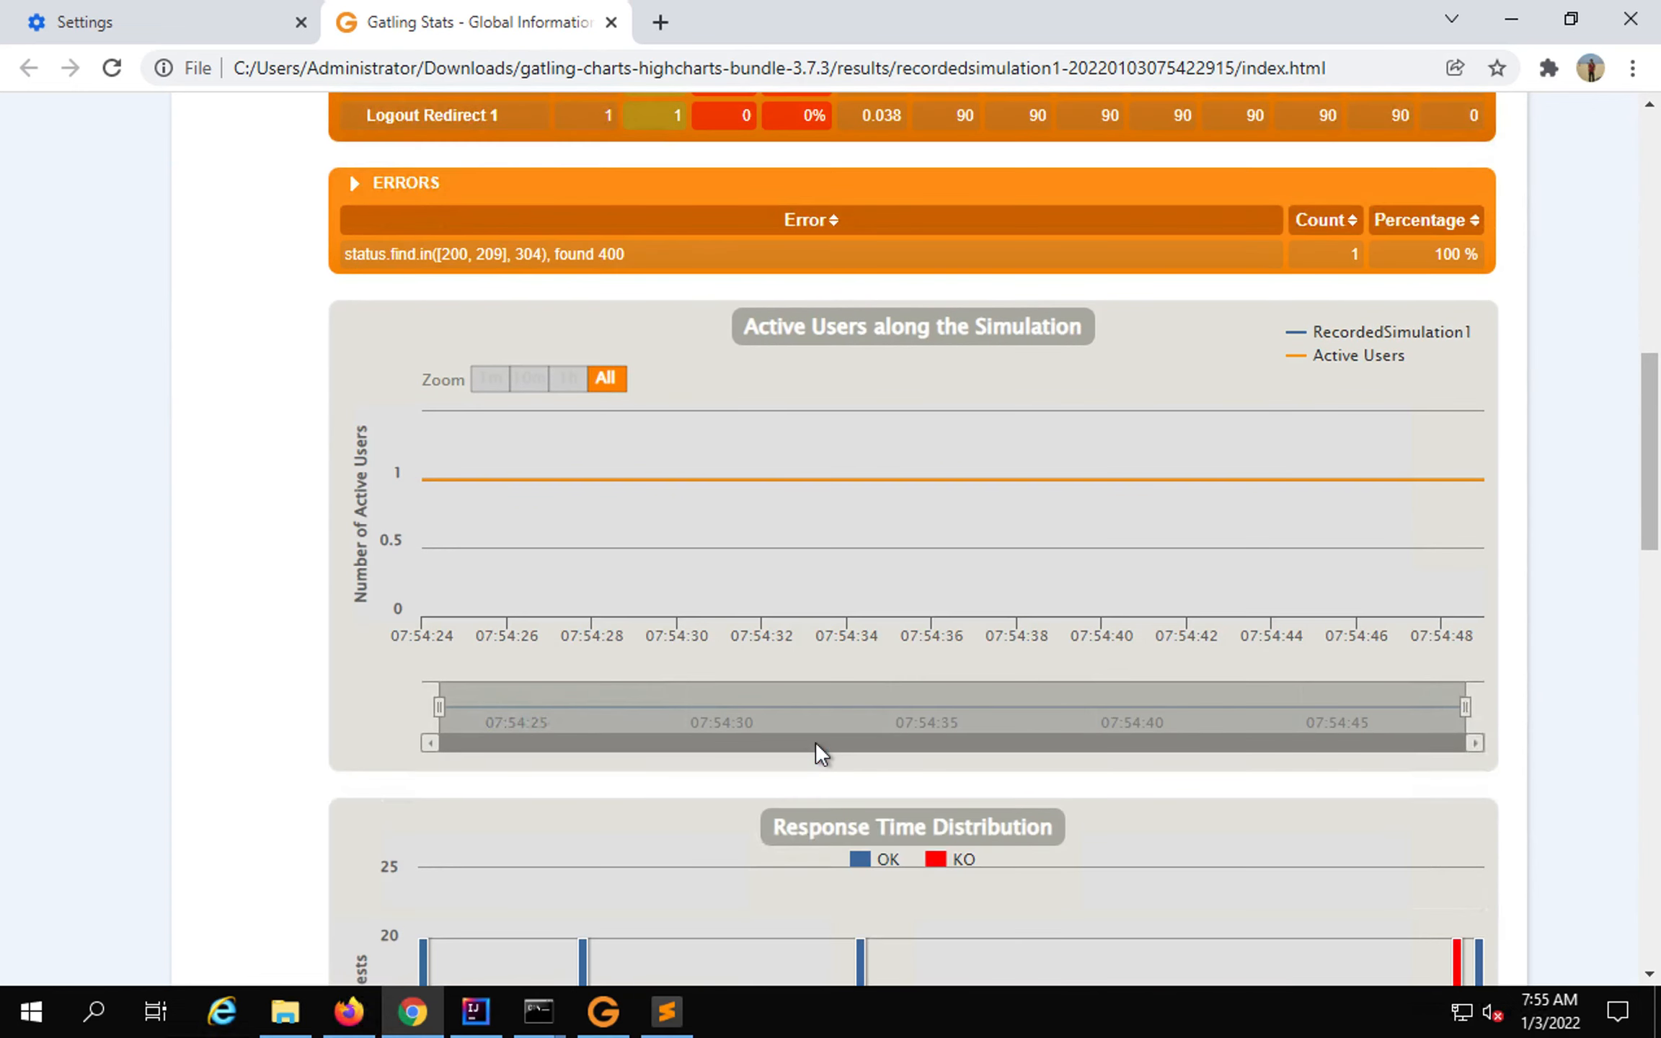
pyautogui.scroll(-2, 815, 742)
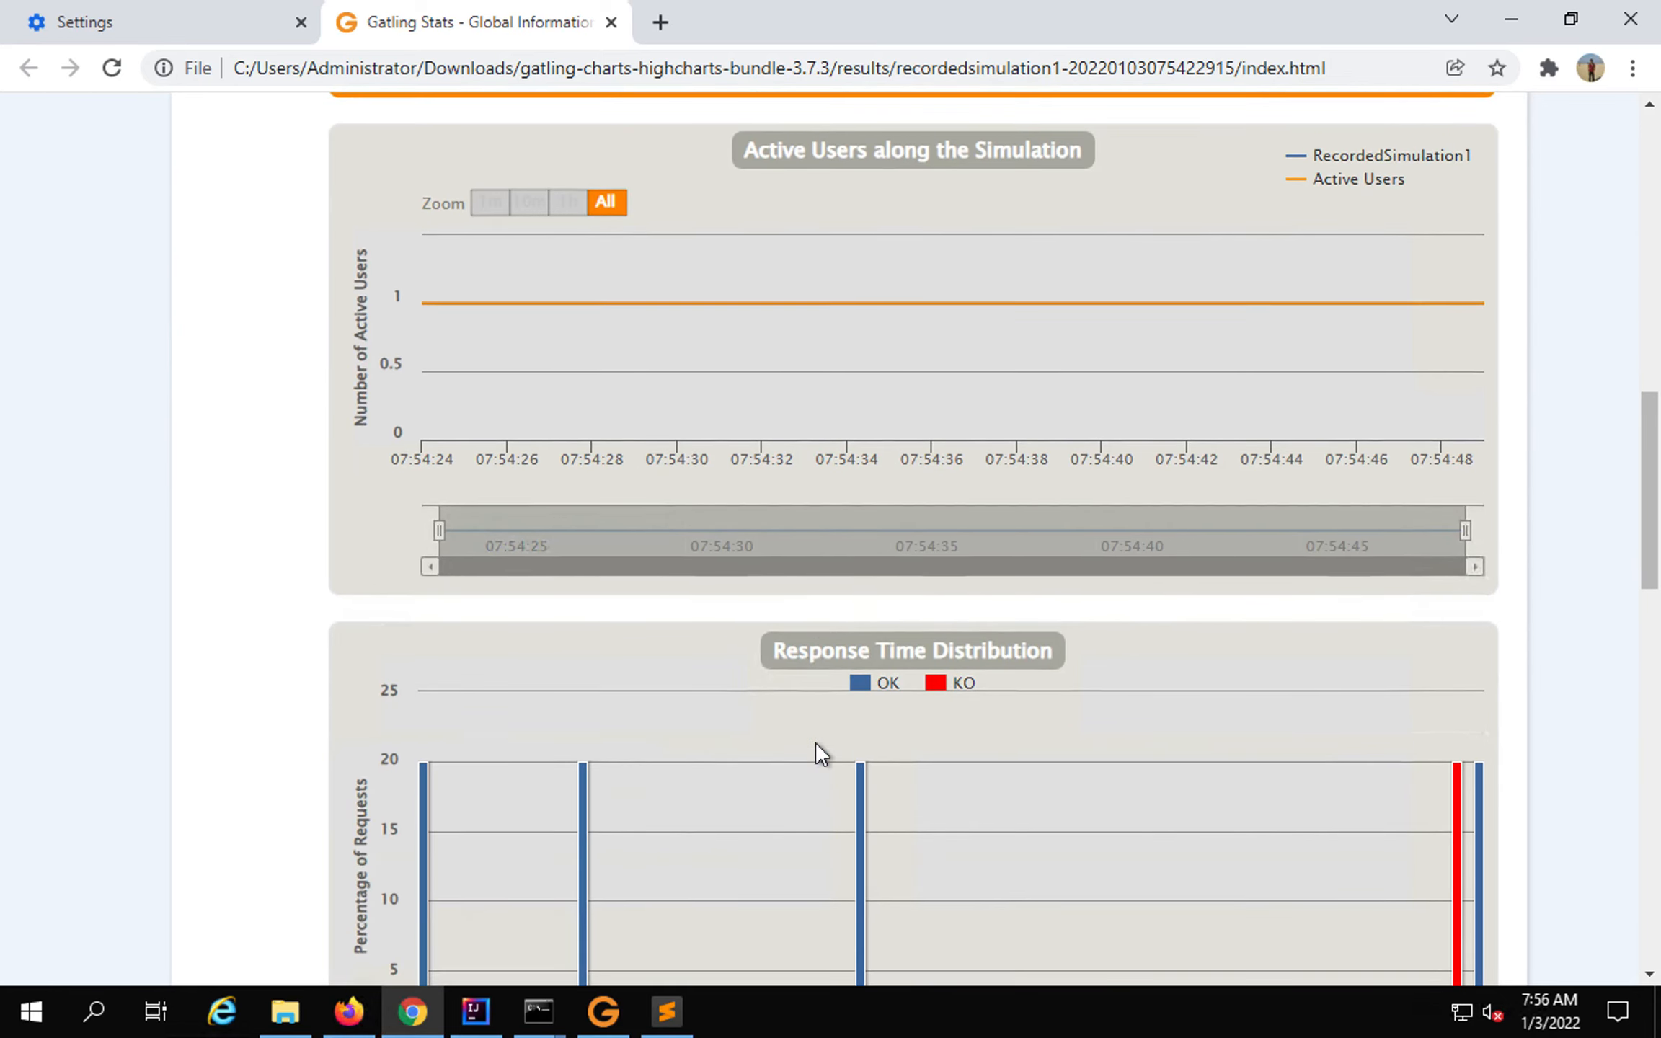
pyautogui.scroll(-3, 814, 743)
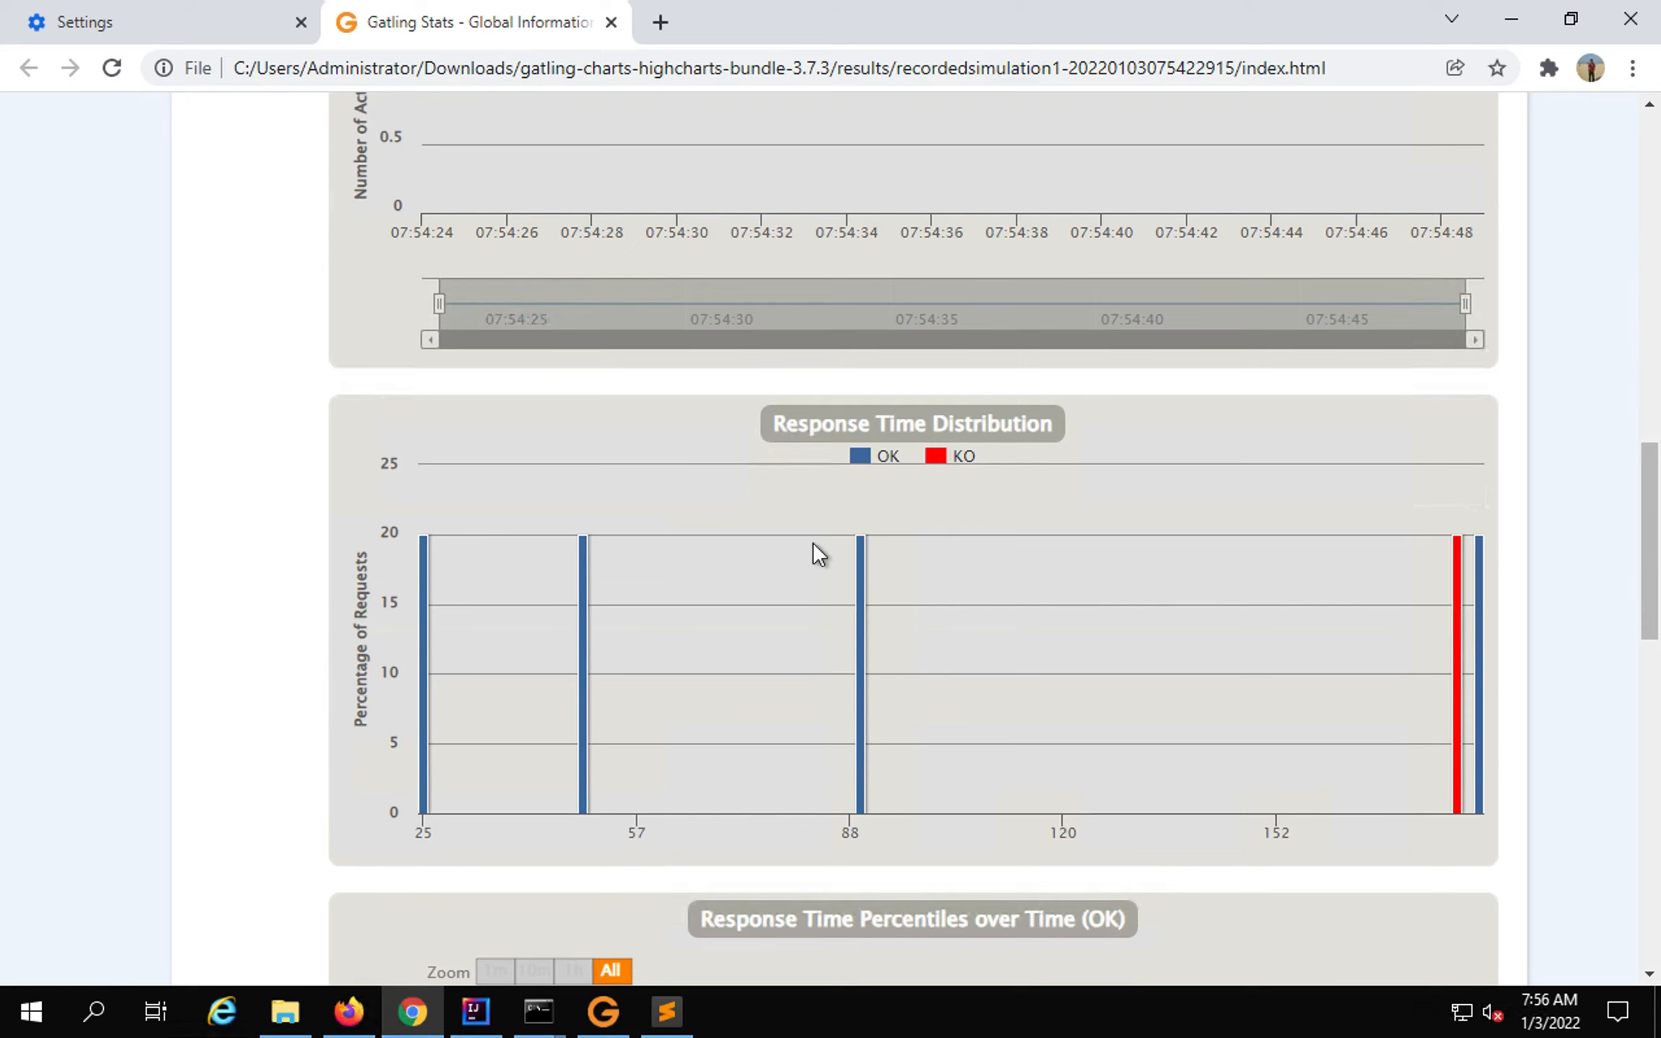
pyautogui.scroll(-5, 762, 697)
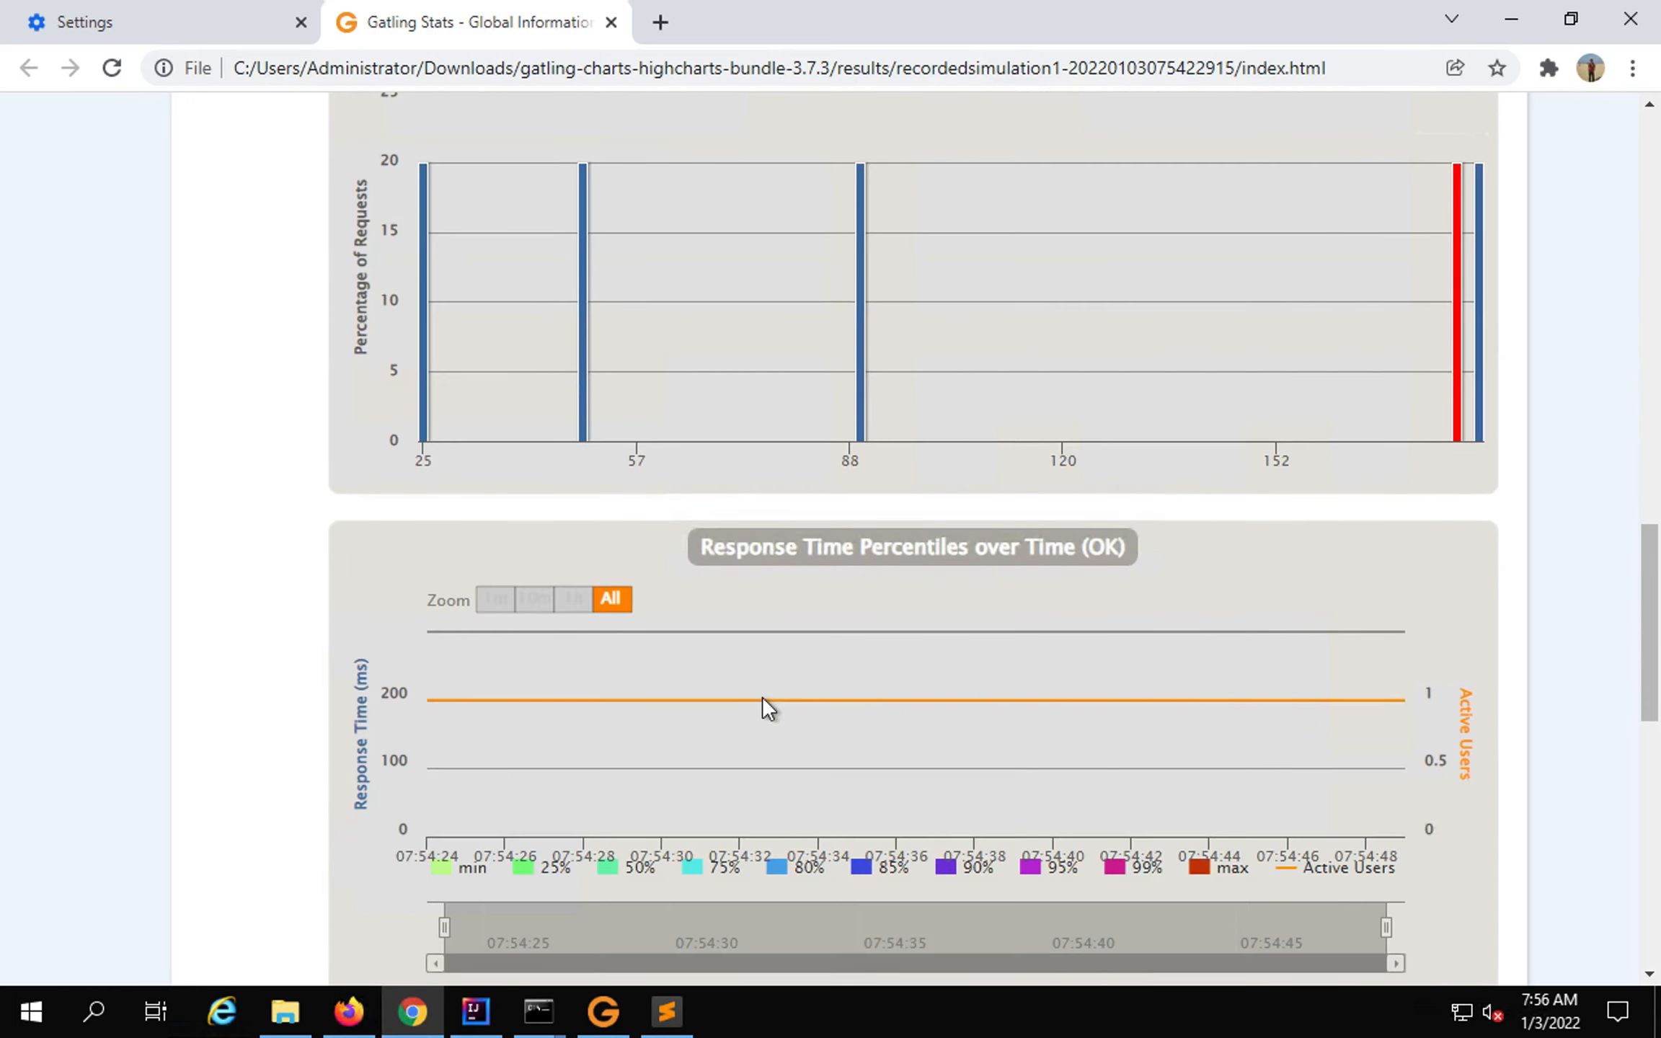
pyautogui.scroll(-5, 762, 697)
pyautogui.scroll(3, 764, 697)
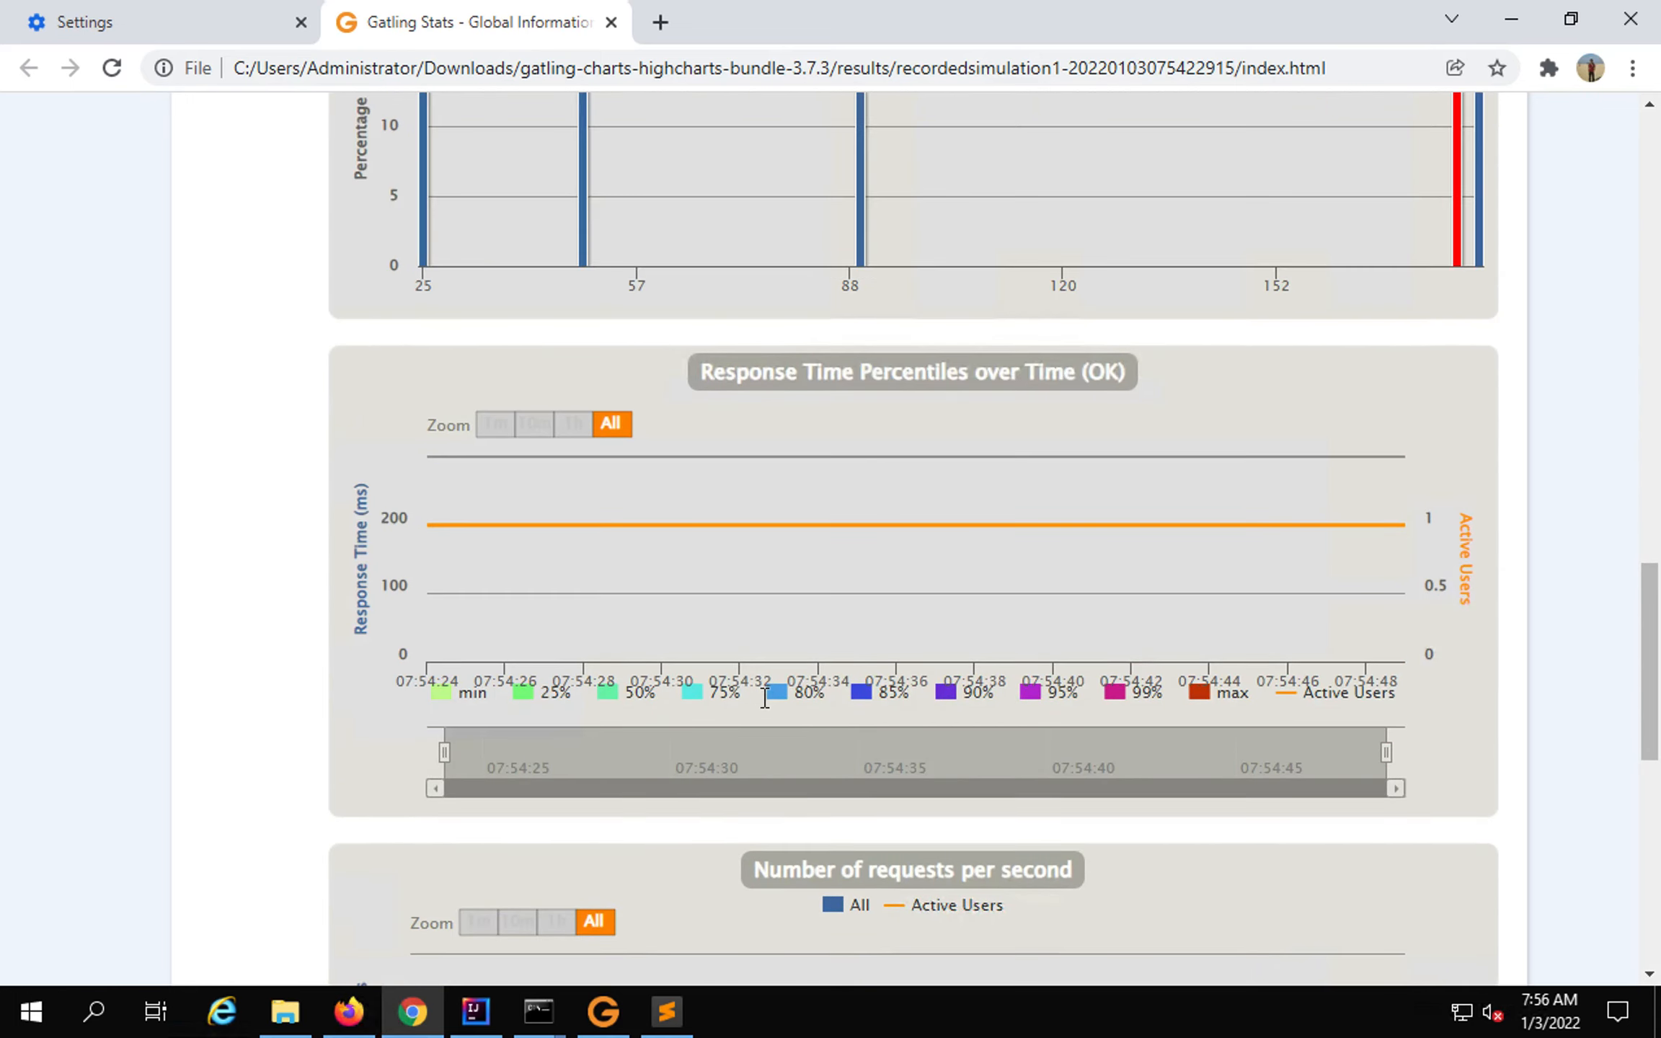
pyautogui.scroll(20, 764, 697)
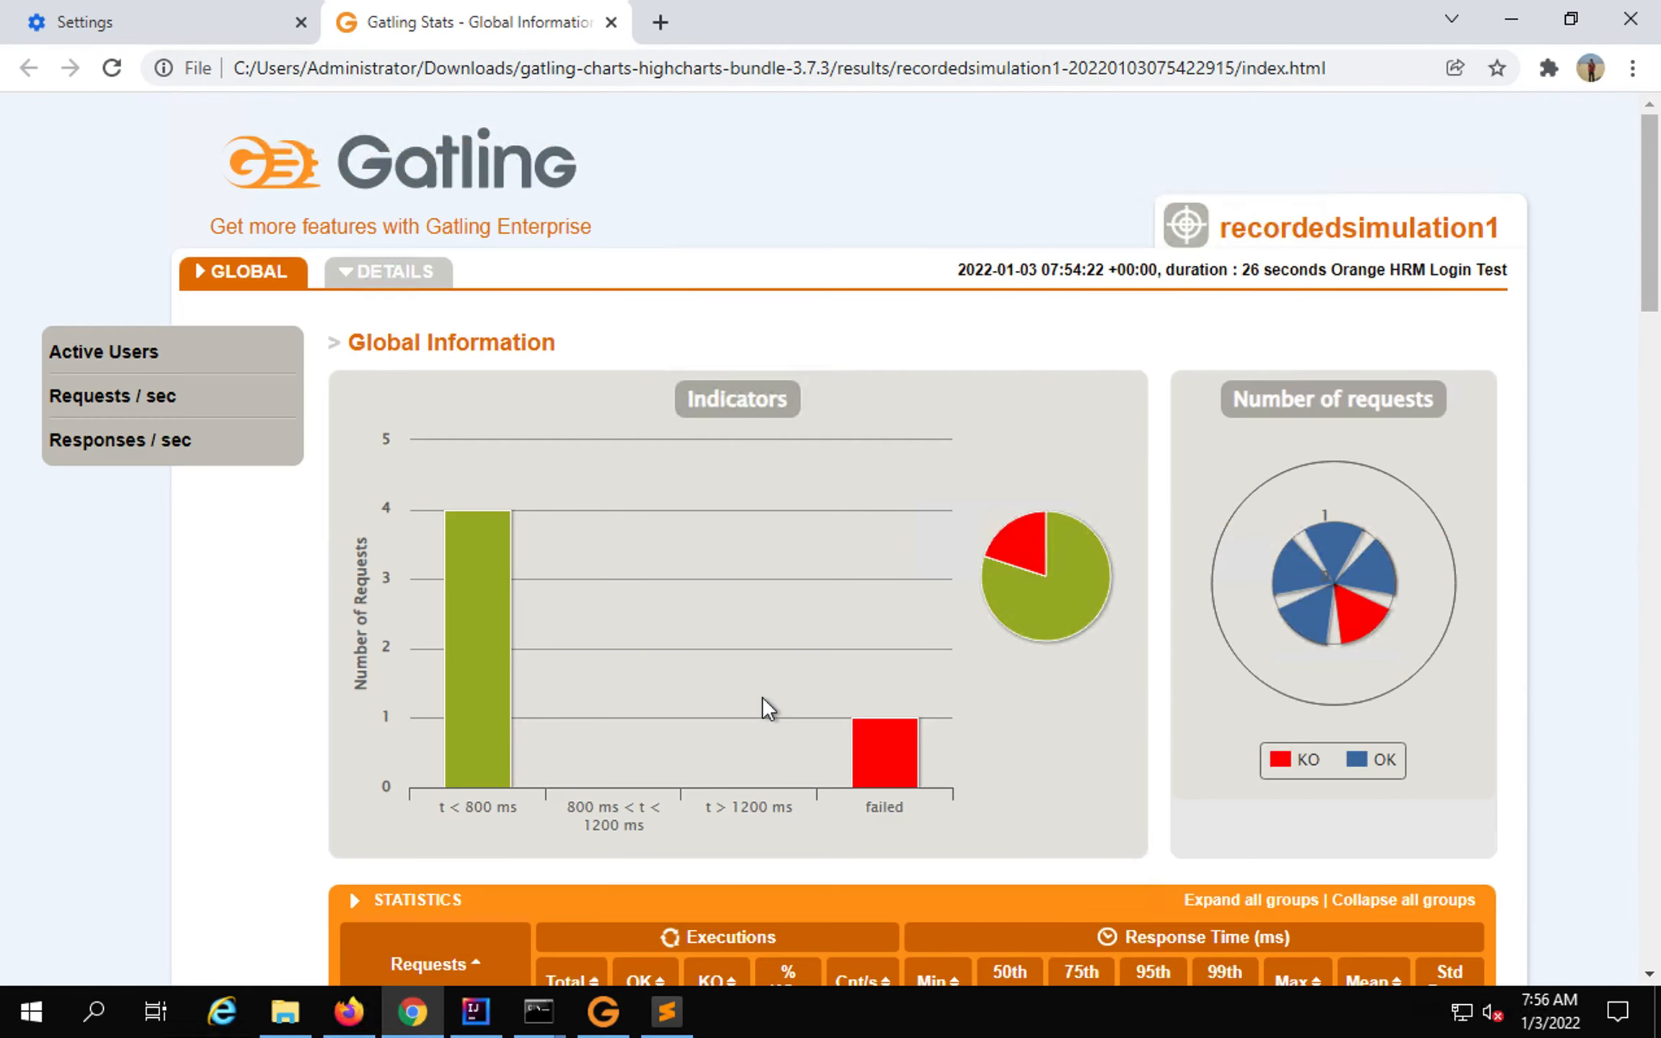
# Open the DETAILS tab and view the Login Page request's details.
pyautogui.click(390, 281)
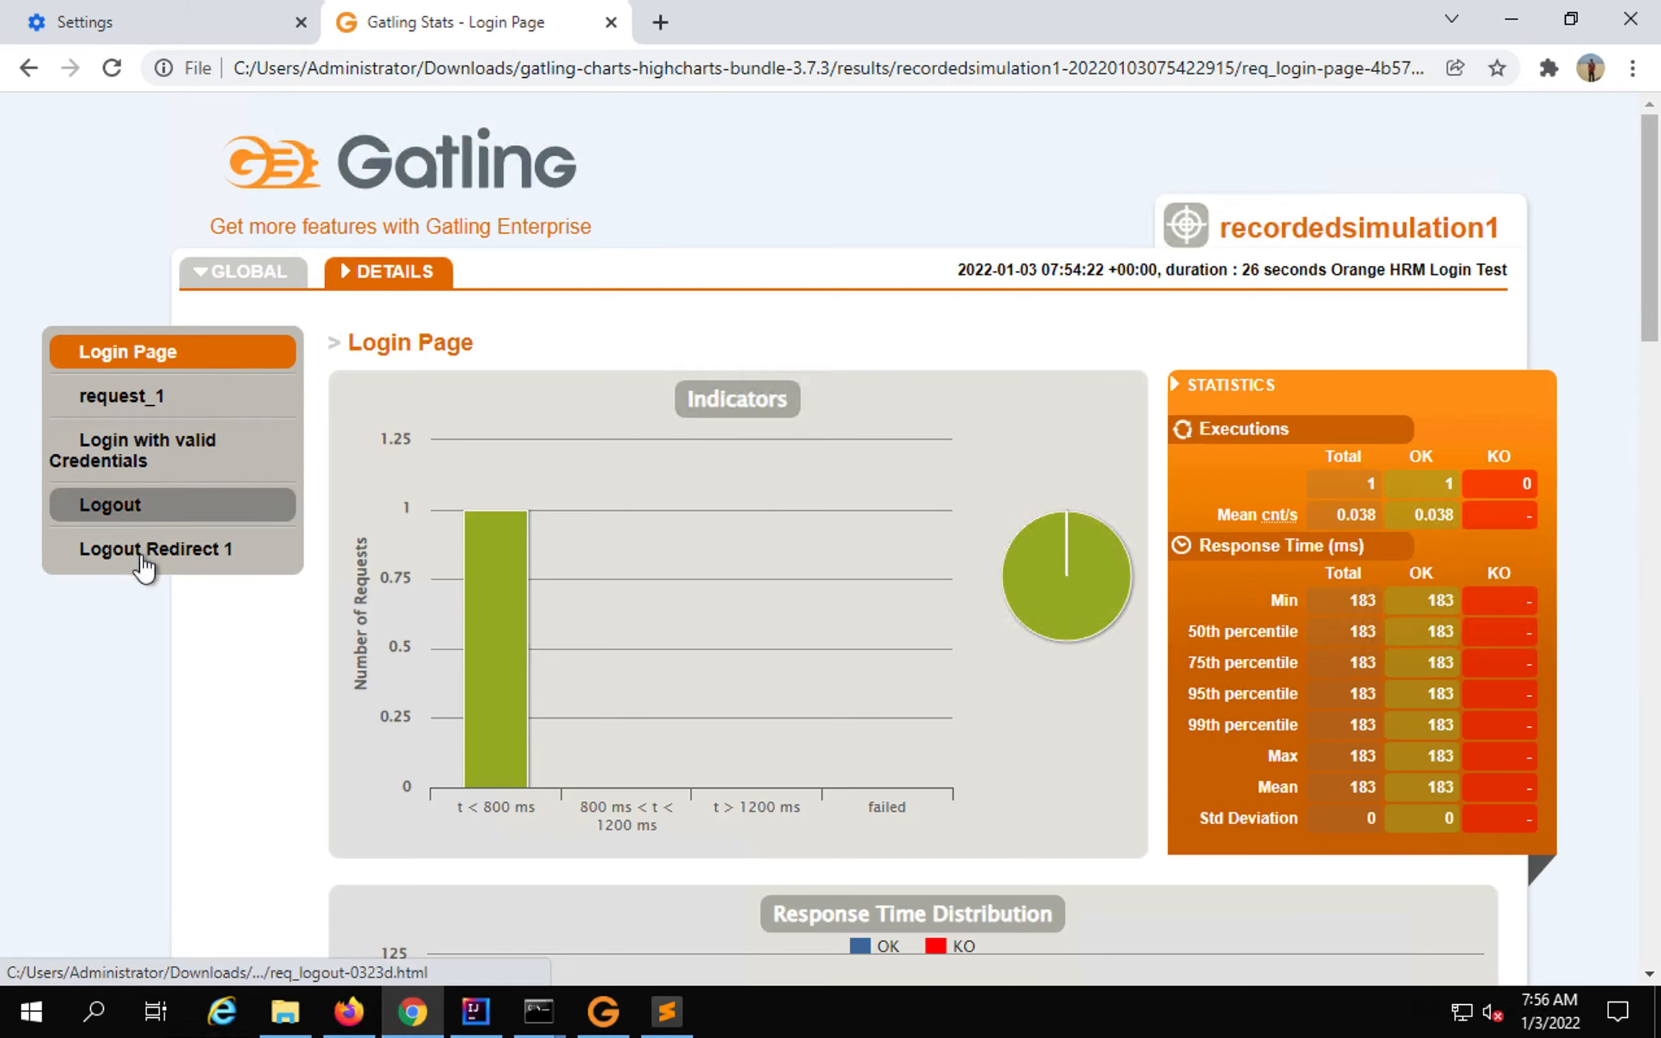
pyautogui.click(107, 506)
pyautogui.click(127, 352)
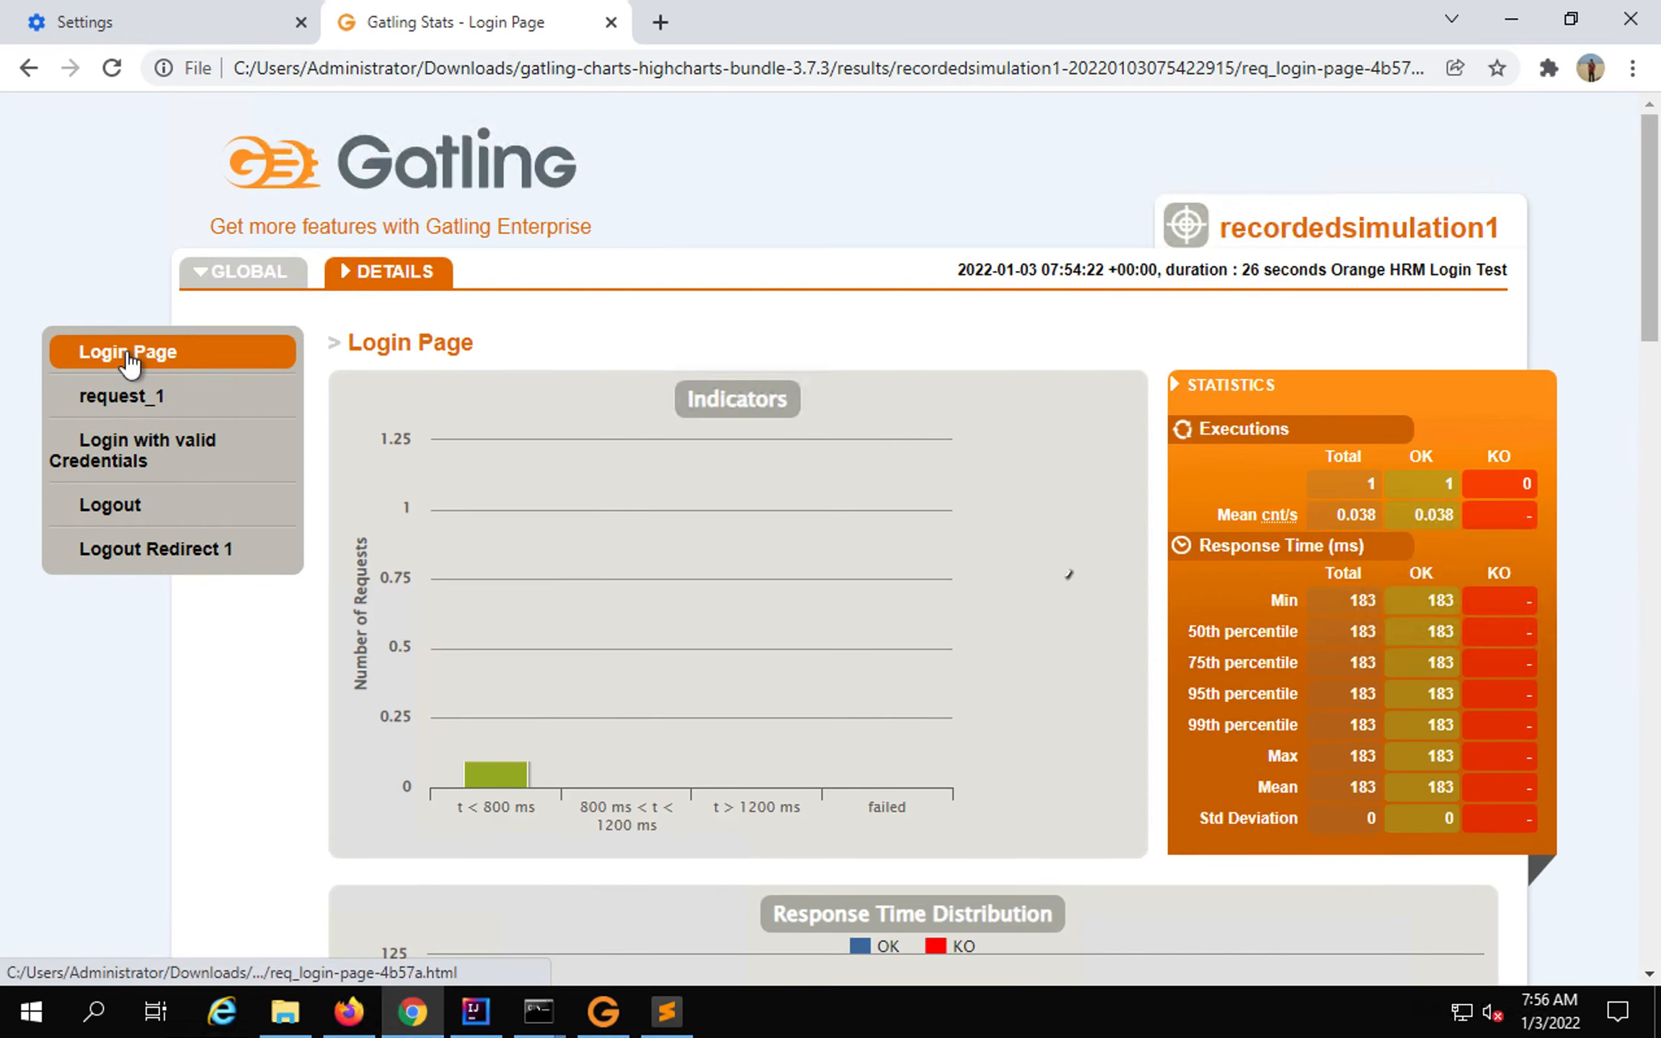